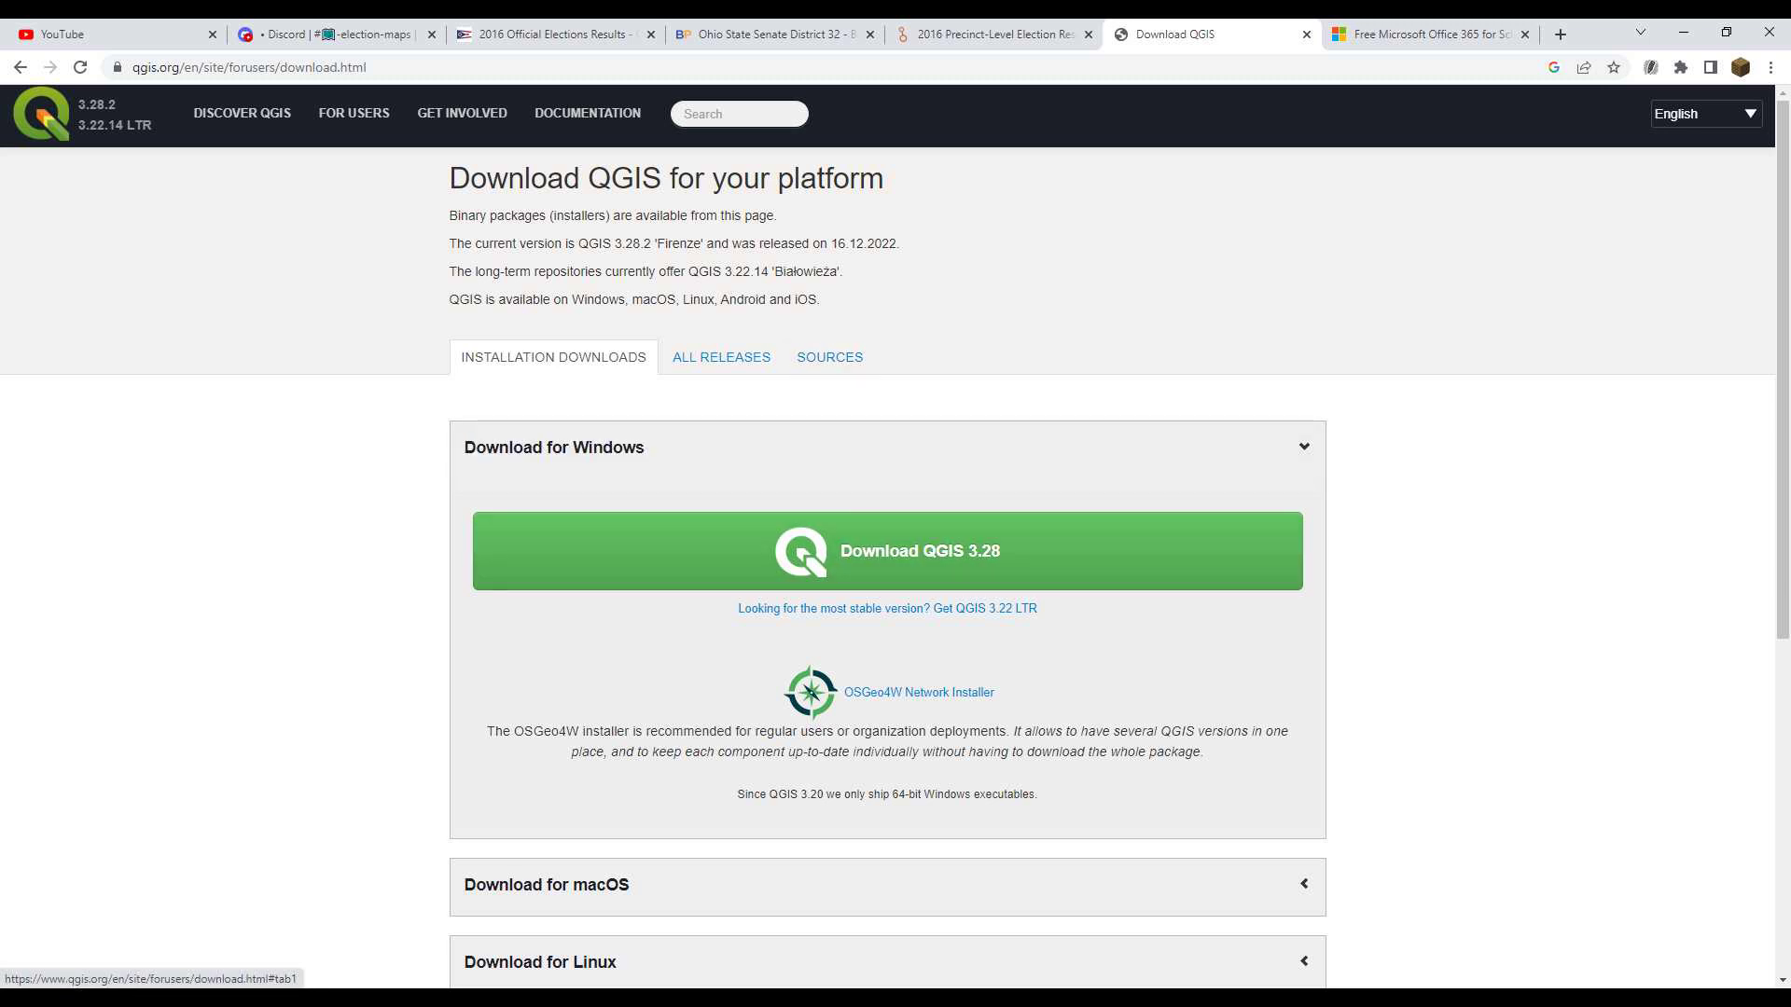
Review the Office 365 Education, QGIS download and Ballotpedia Ohio State Senate District 32 pages in the browser
{"action": "left_click", "coordinate": [1427, 33]}
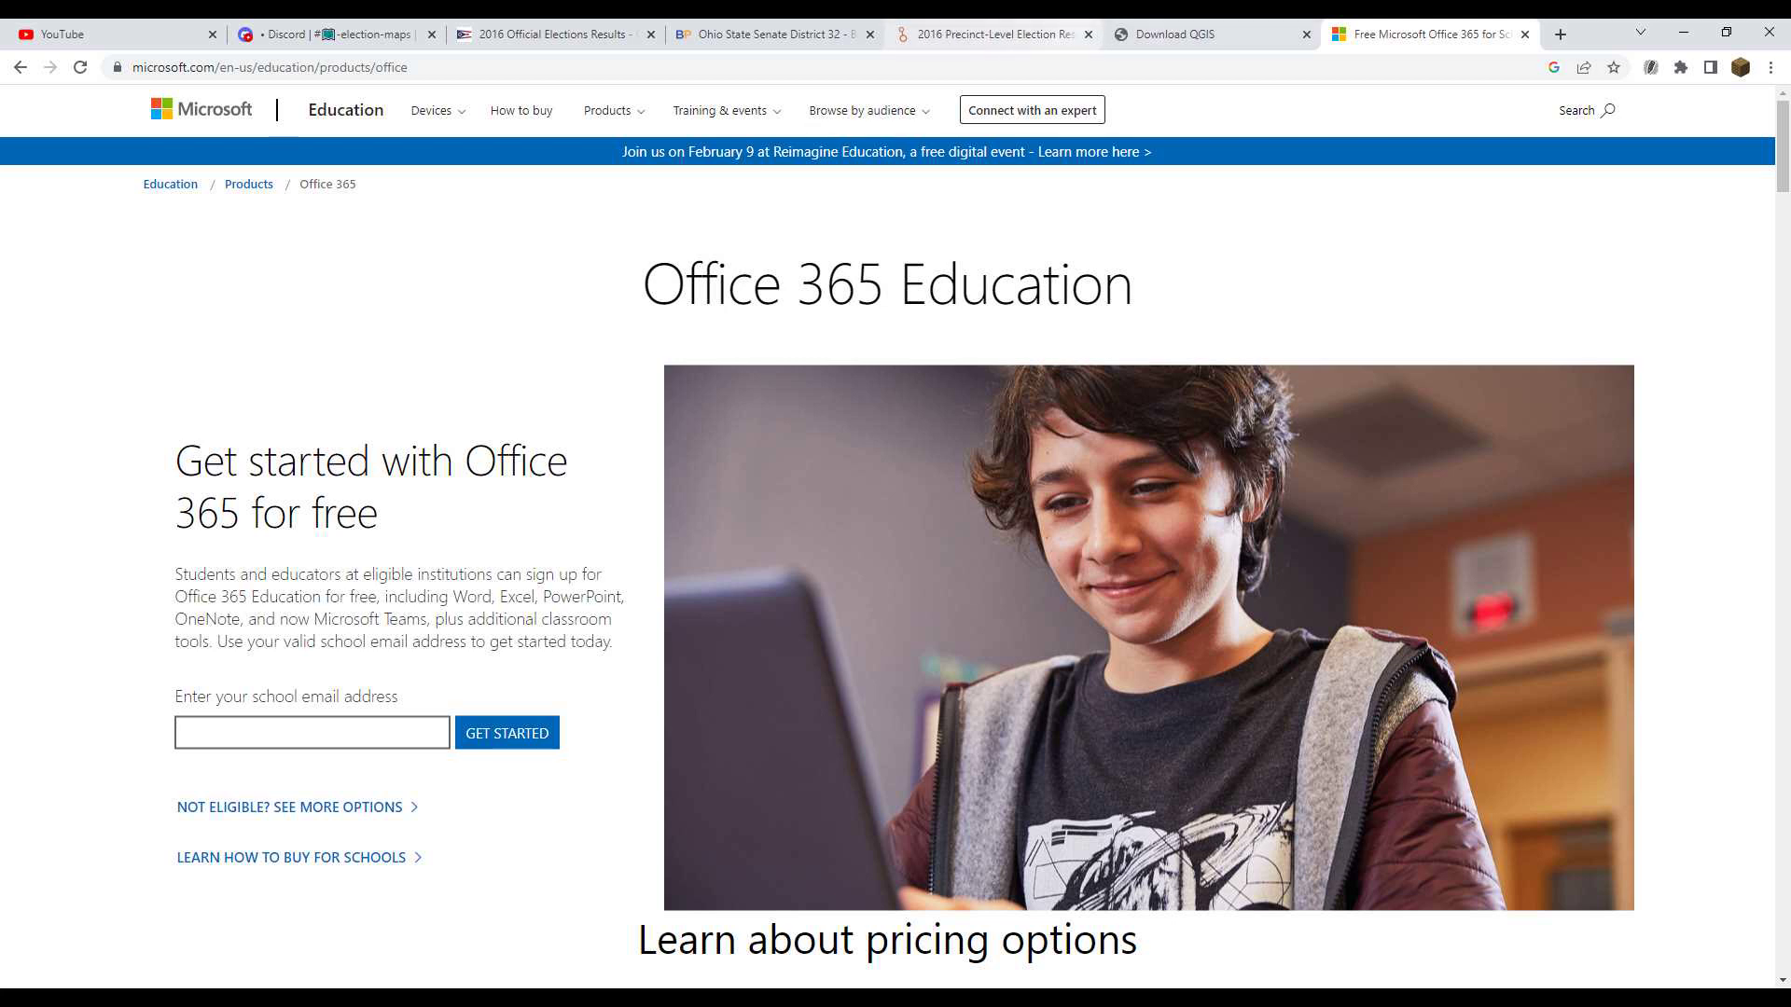
{"action": "left_click", "coordinate": [1177, 34]}
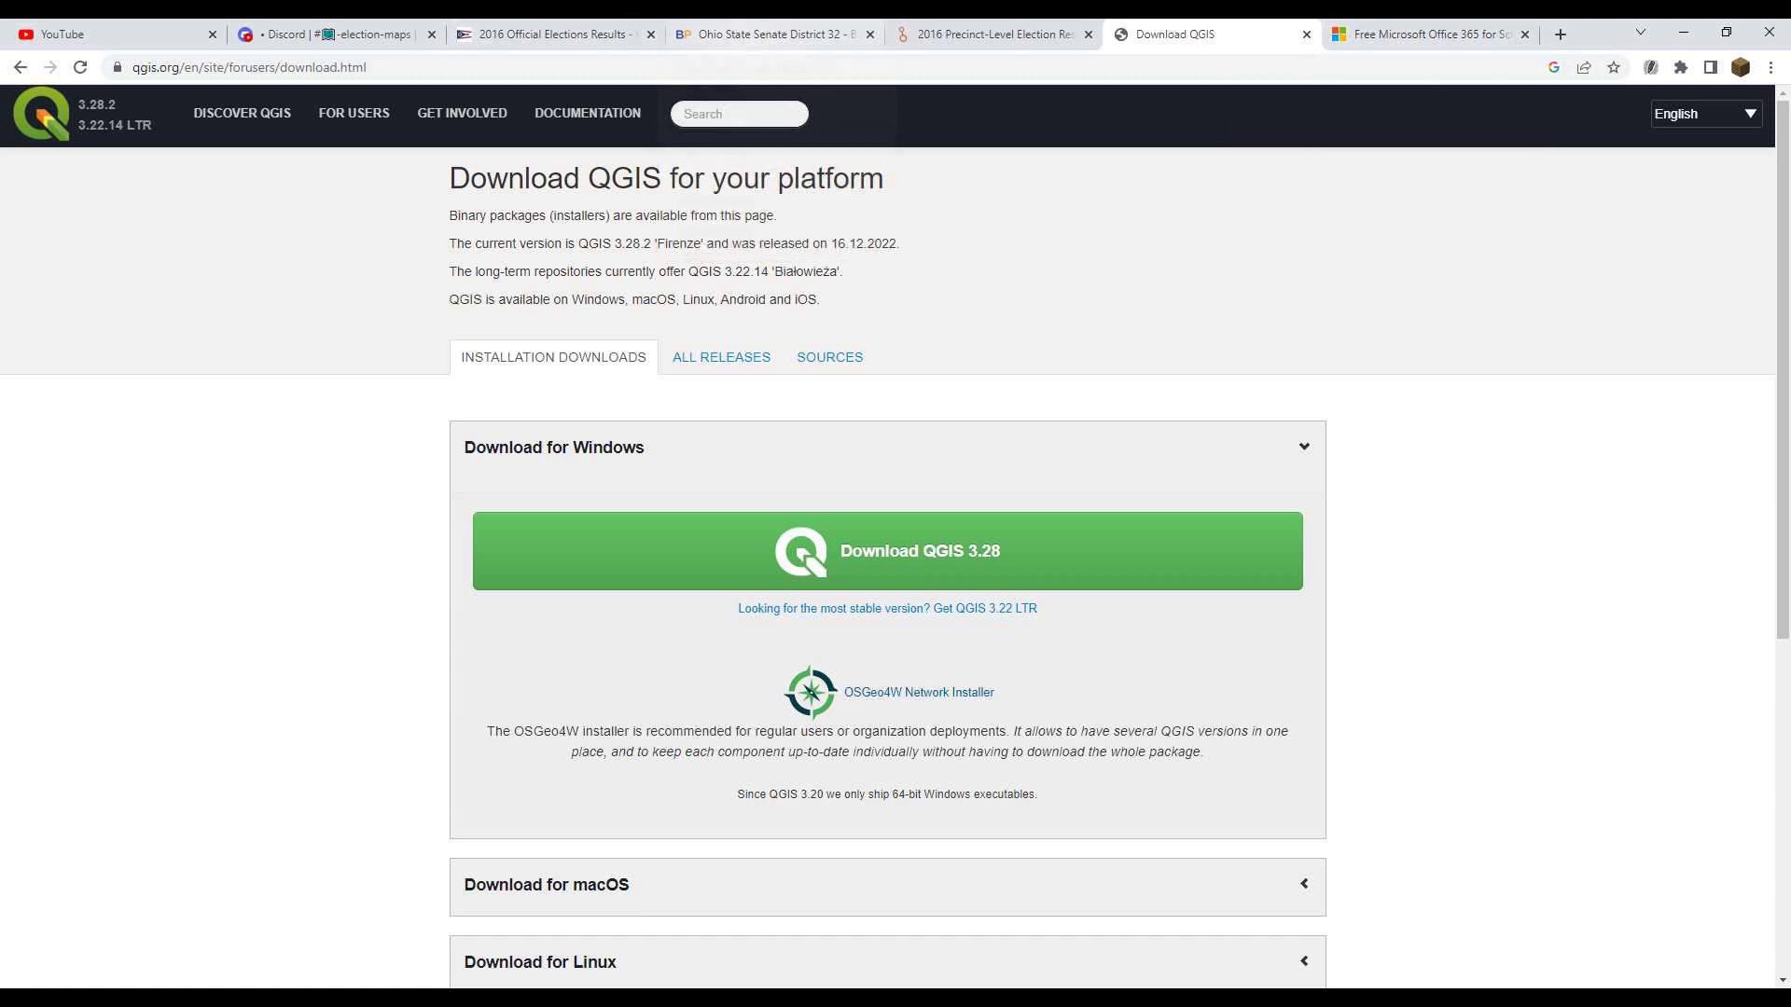
{"action": "left_click", "coordinate": [768, 34]}
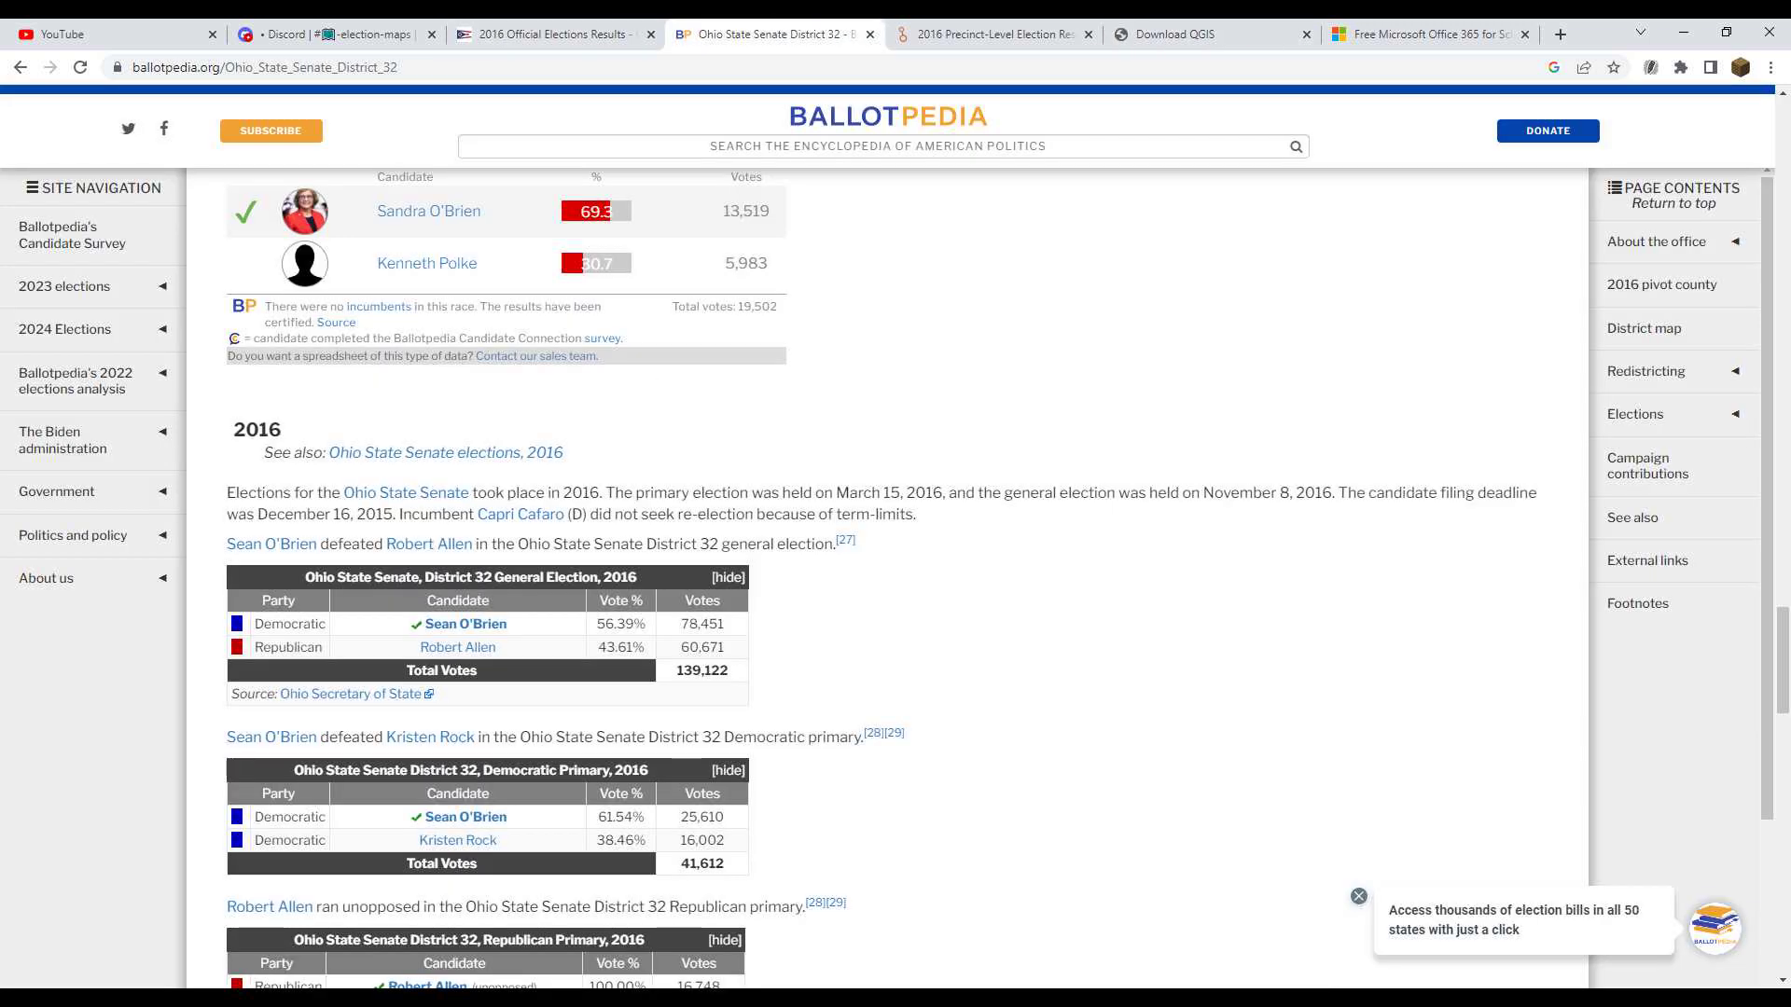
Launch Excel and create a blank workbook
{"action": "key", "text": "super"}
{"action": "type", "text": "ex"}
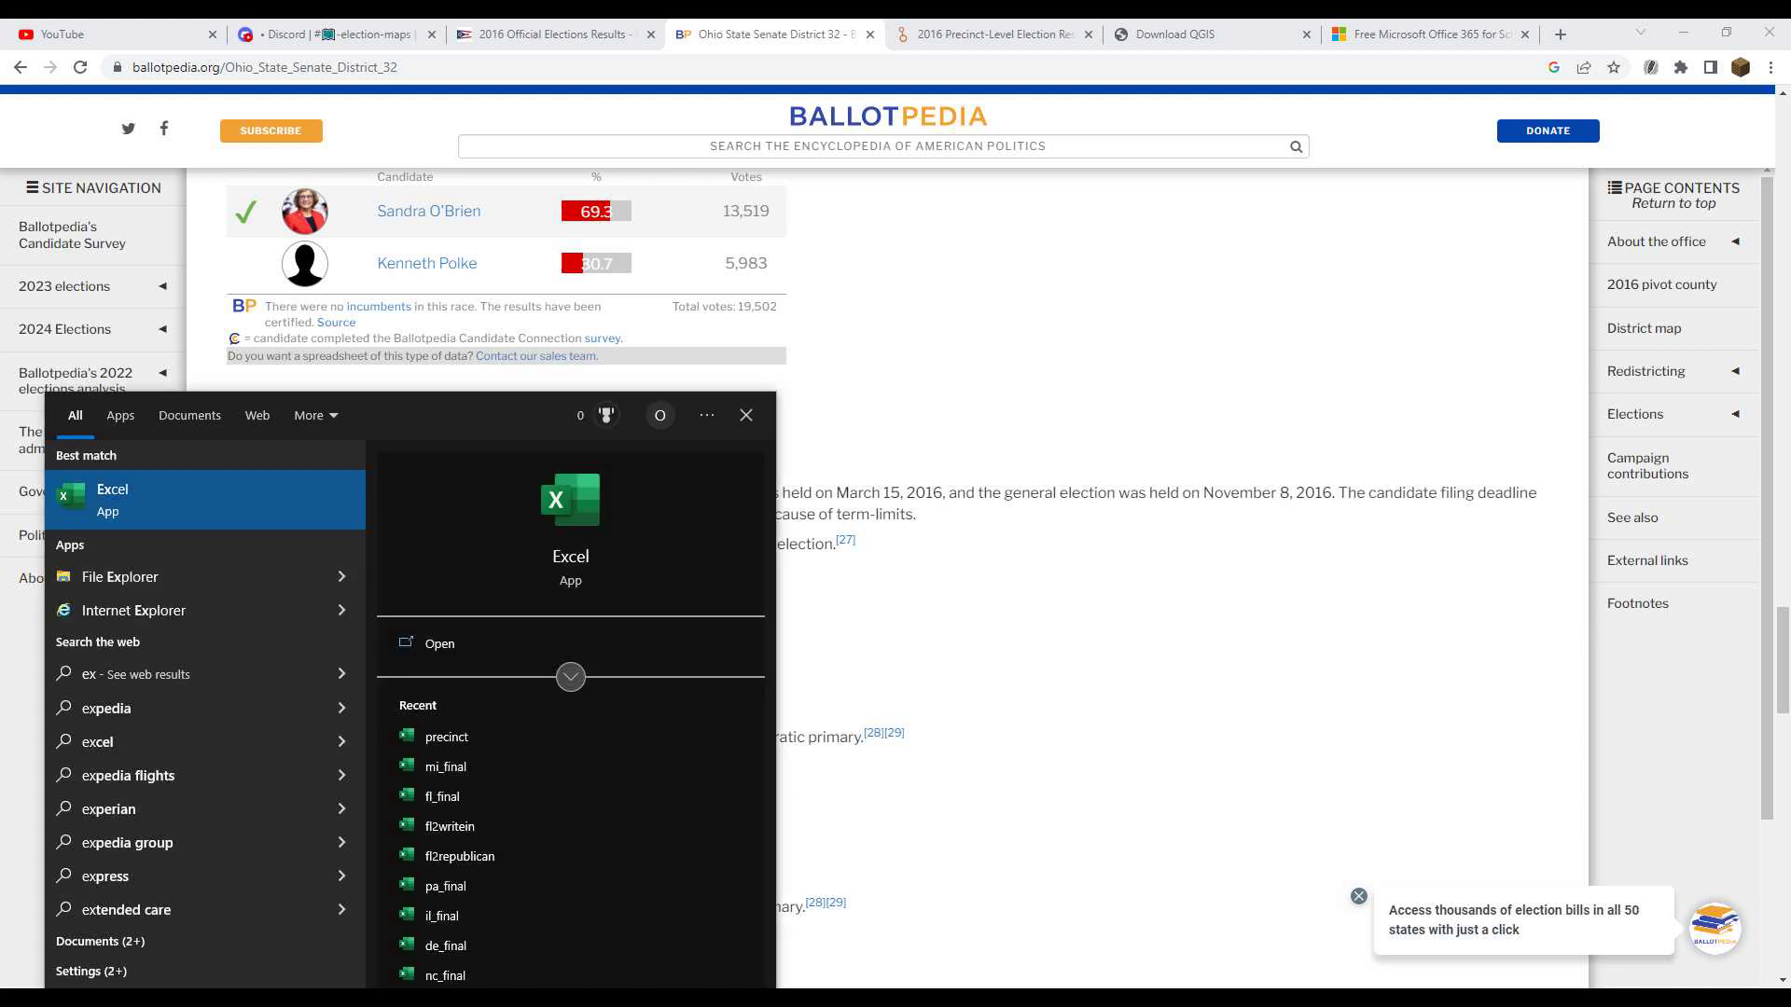
{"action": "key", "text": "Return"}
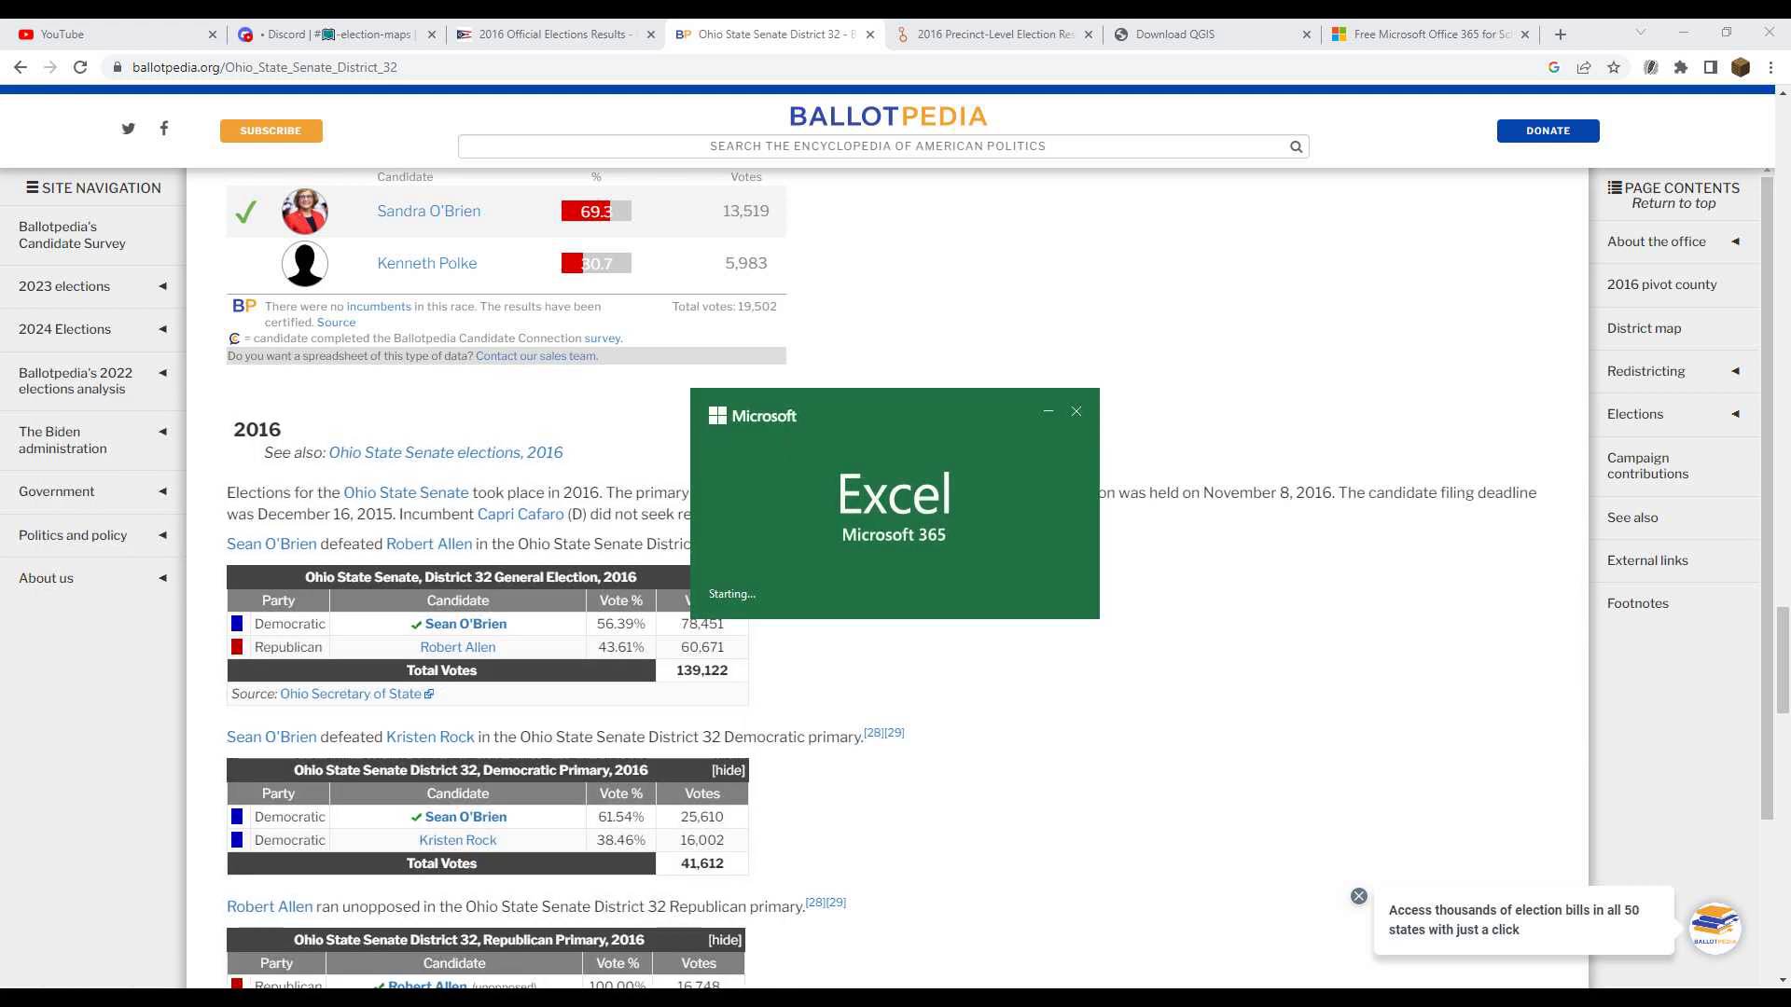
{"action": "key", "text": "Return"}
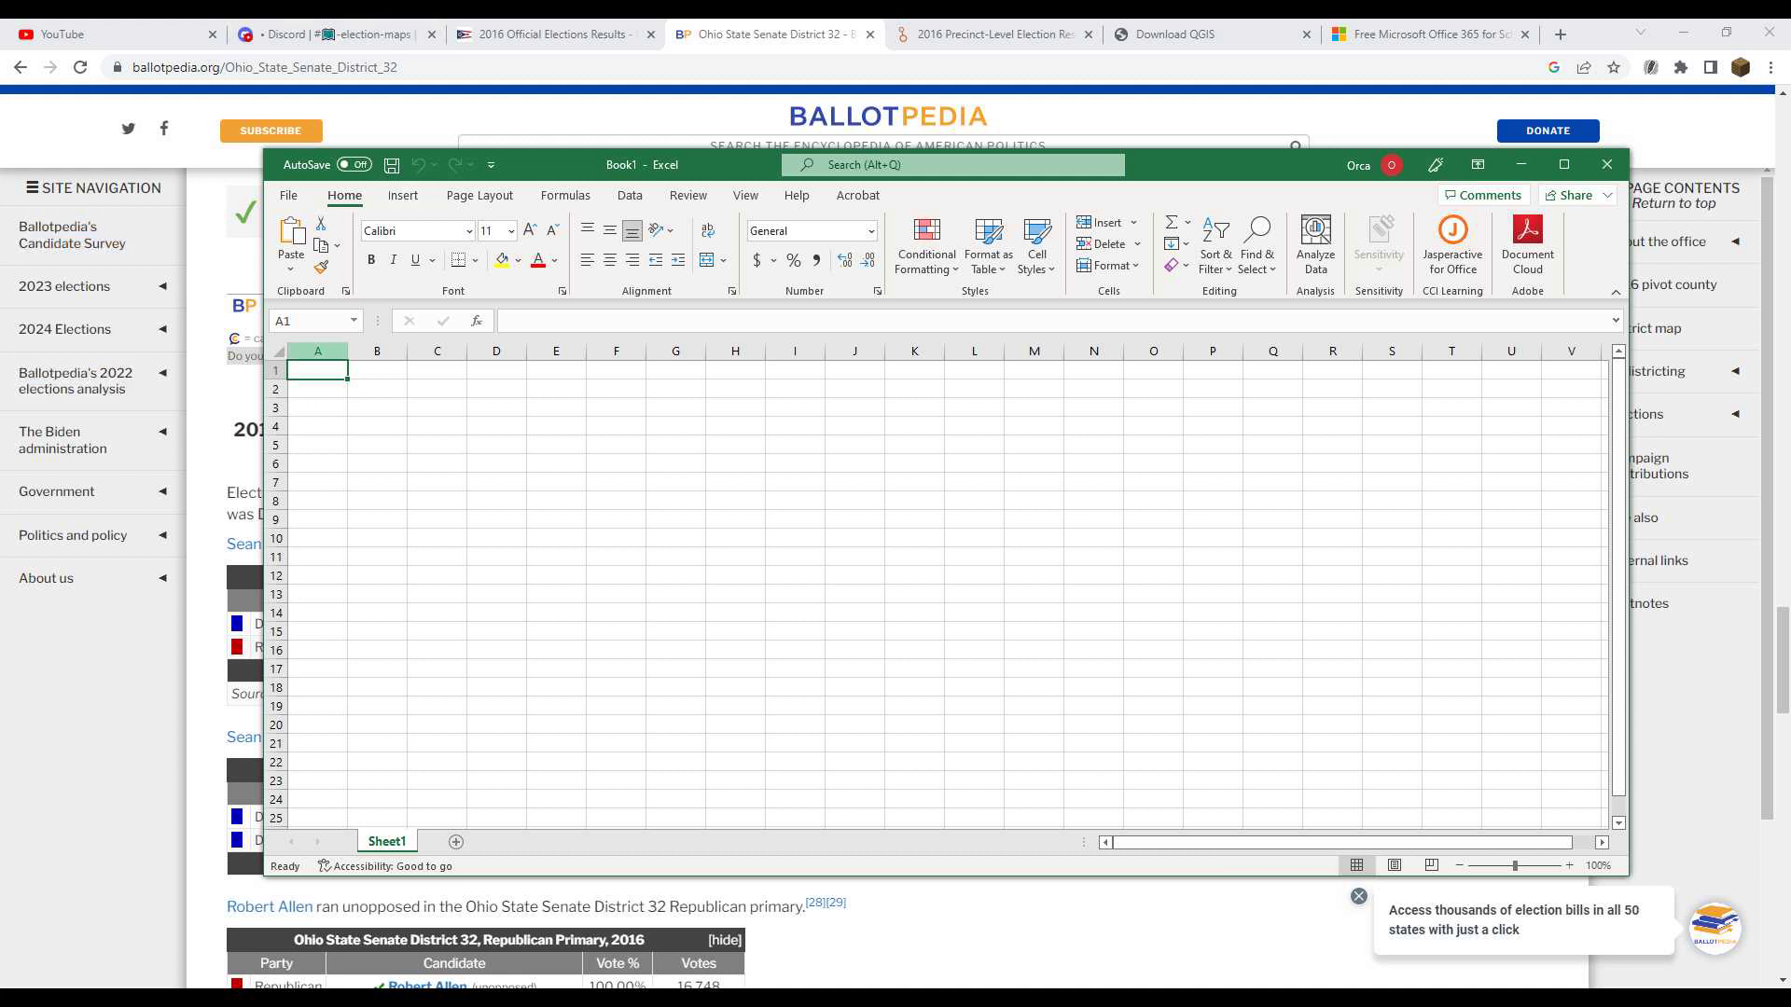
Enter the sample text "trght" in cell A1
{"action": "left_click", "coordinate": [377, 371]}
{"action": "double_click", "coordinate": [317, 370]}
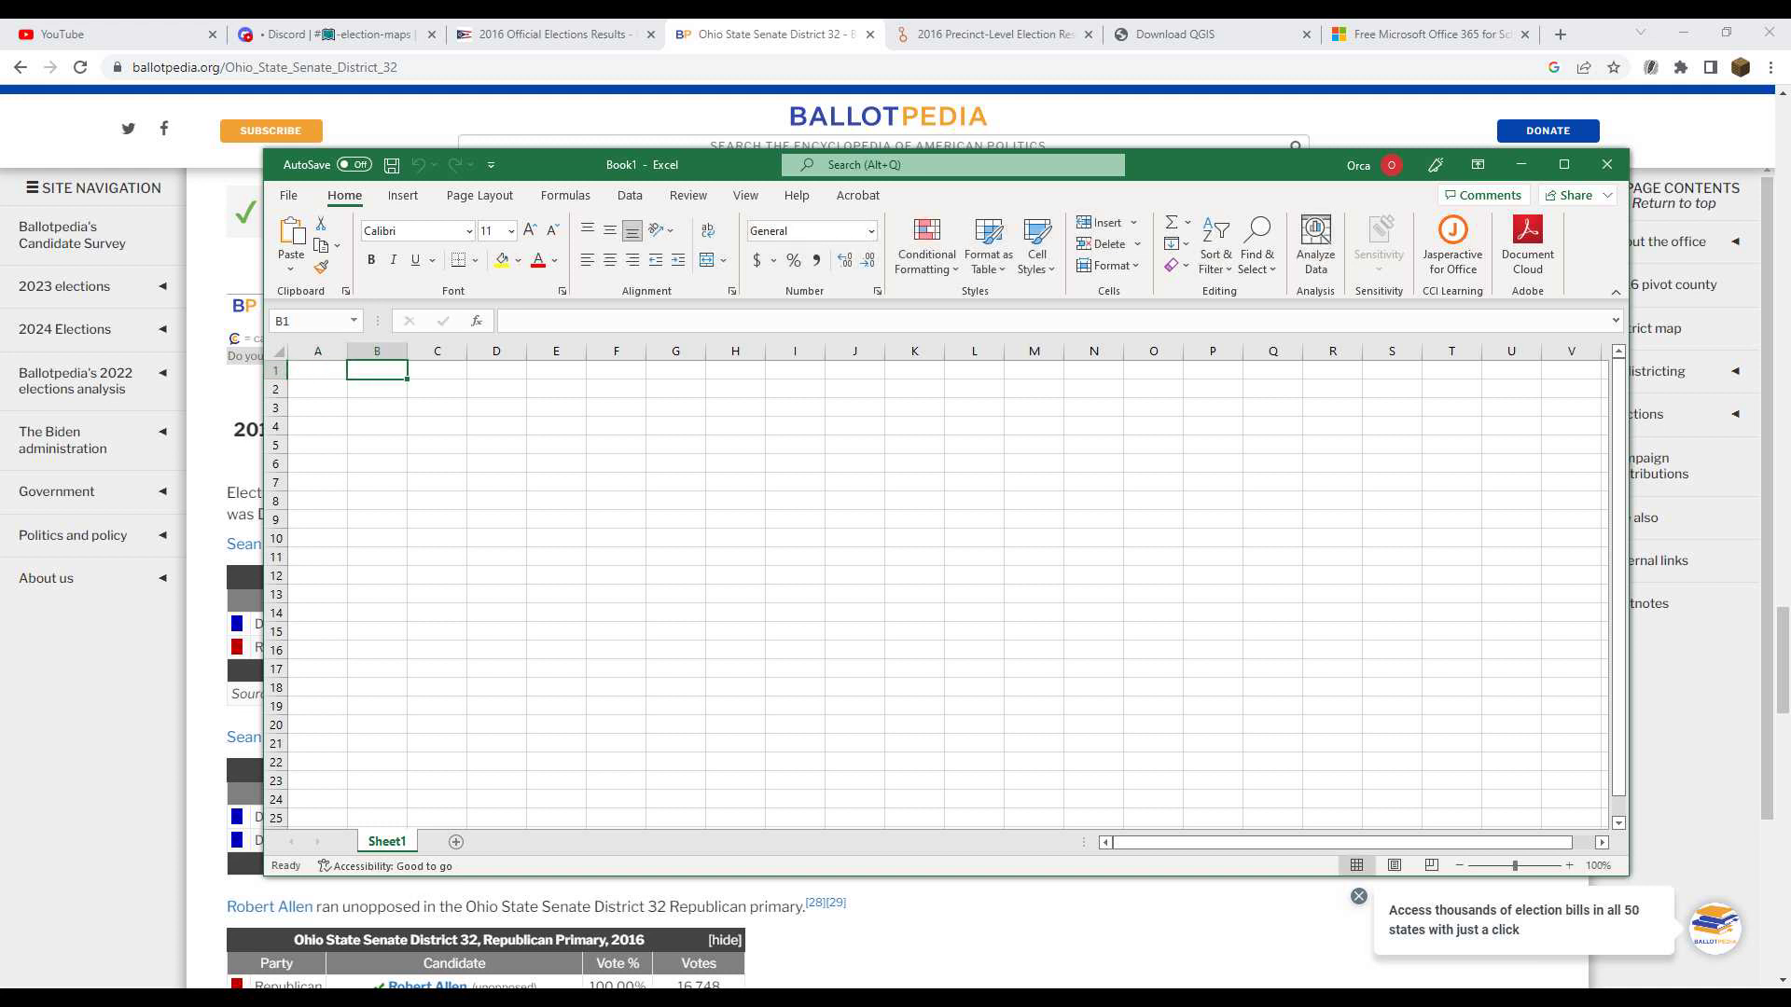
{"action": "type", "text": "trghtr"}
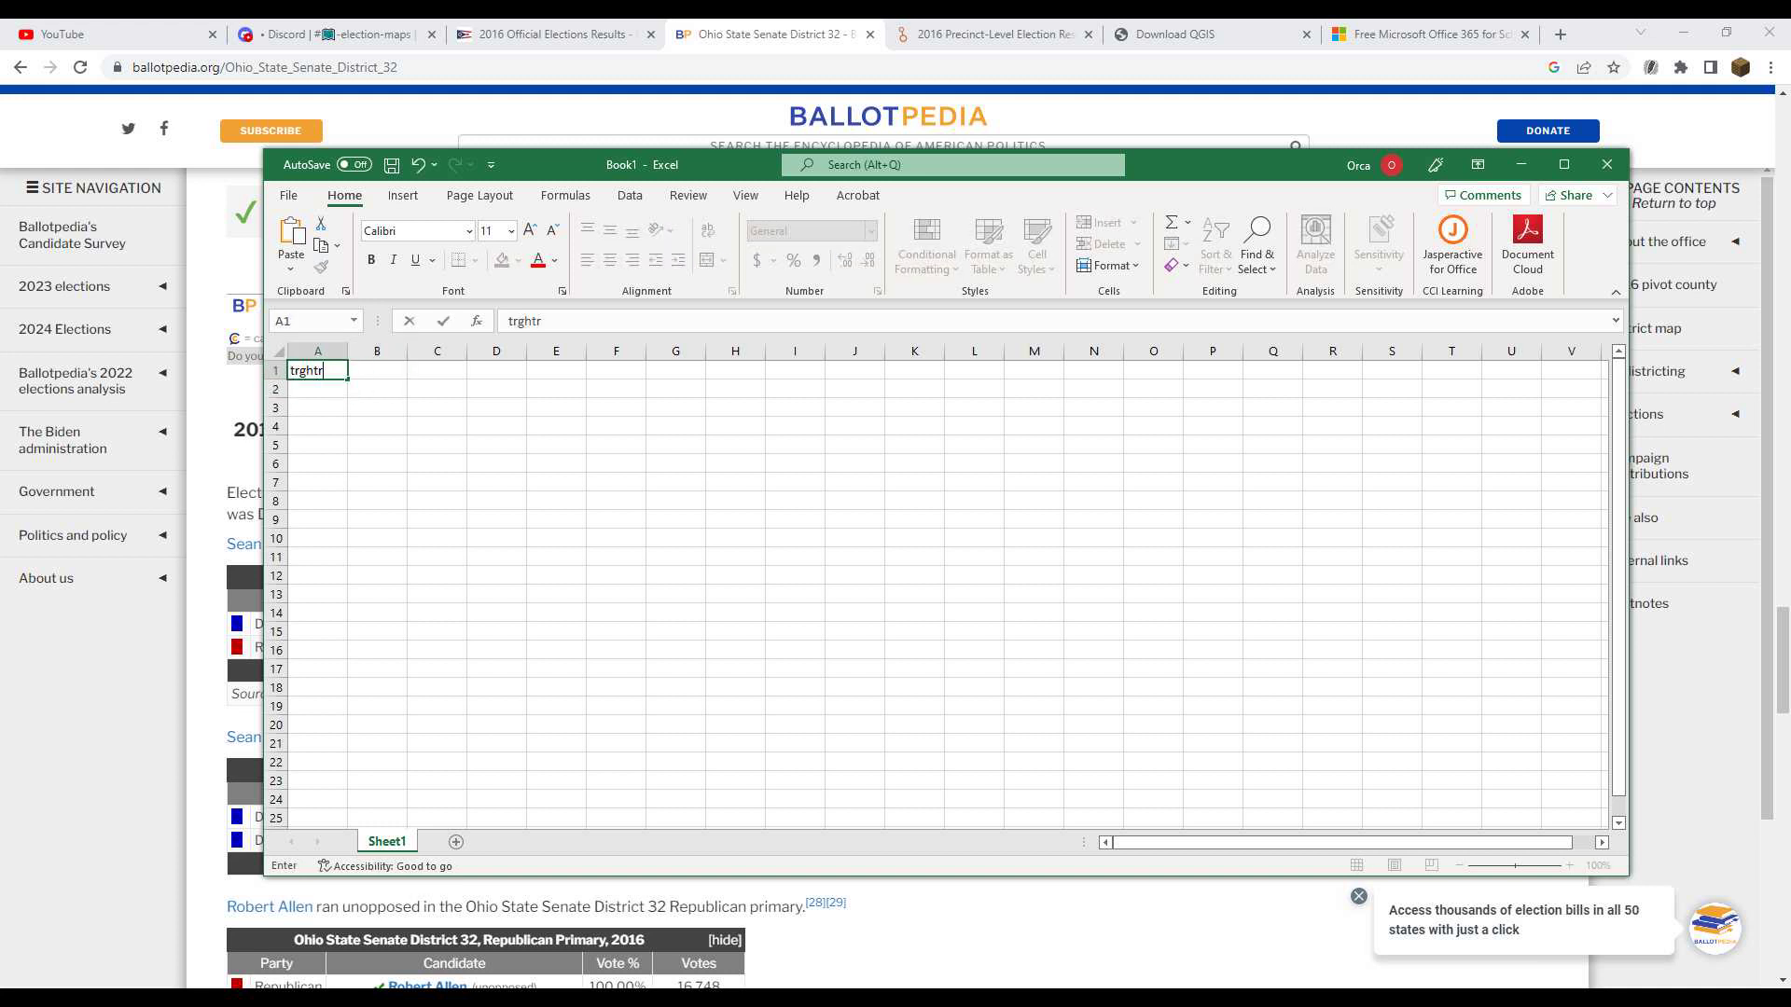
{"action": "key", "text": "BackSpace"}
{"action": "key", "text": "Return"}
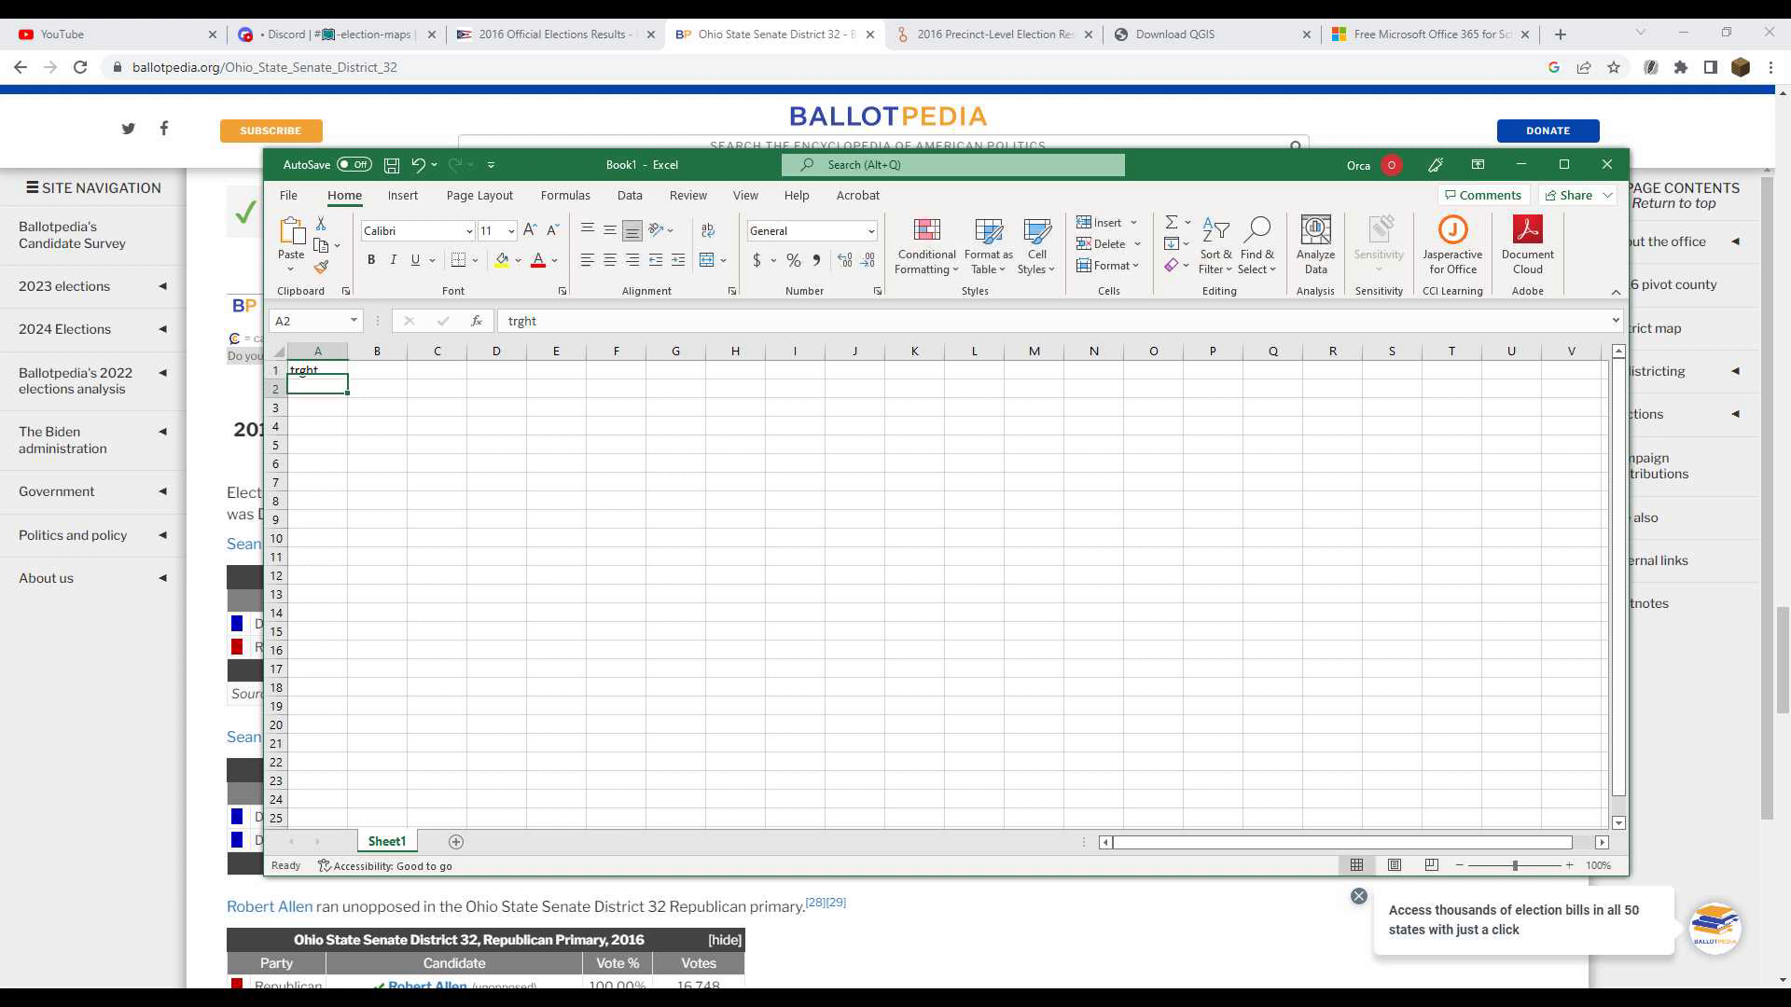
Delete the sample text from cell A1
{"action": "left_click", "coordinate": [317, 370]}
{"action": "double_click", "coordinate": [317, 371]}
{"action": "left_click", "coordinate": [496, 445]}
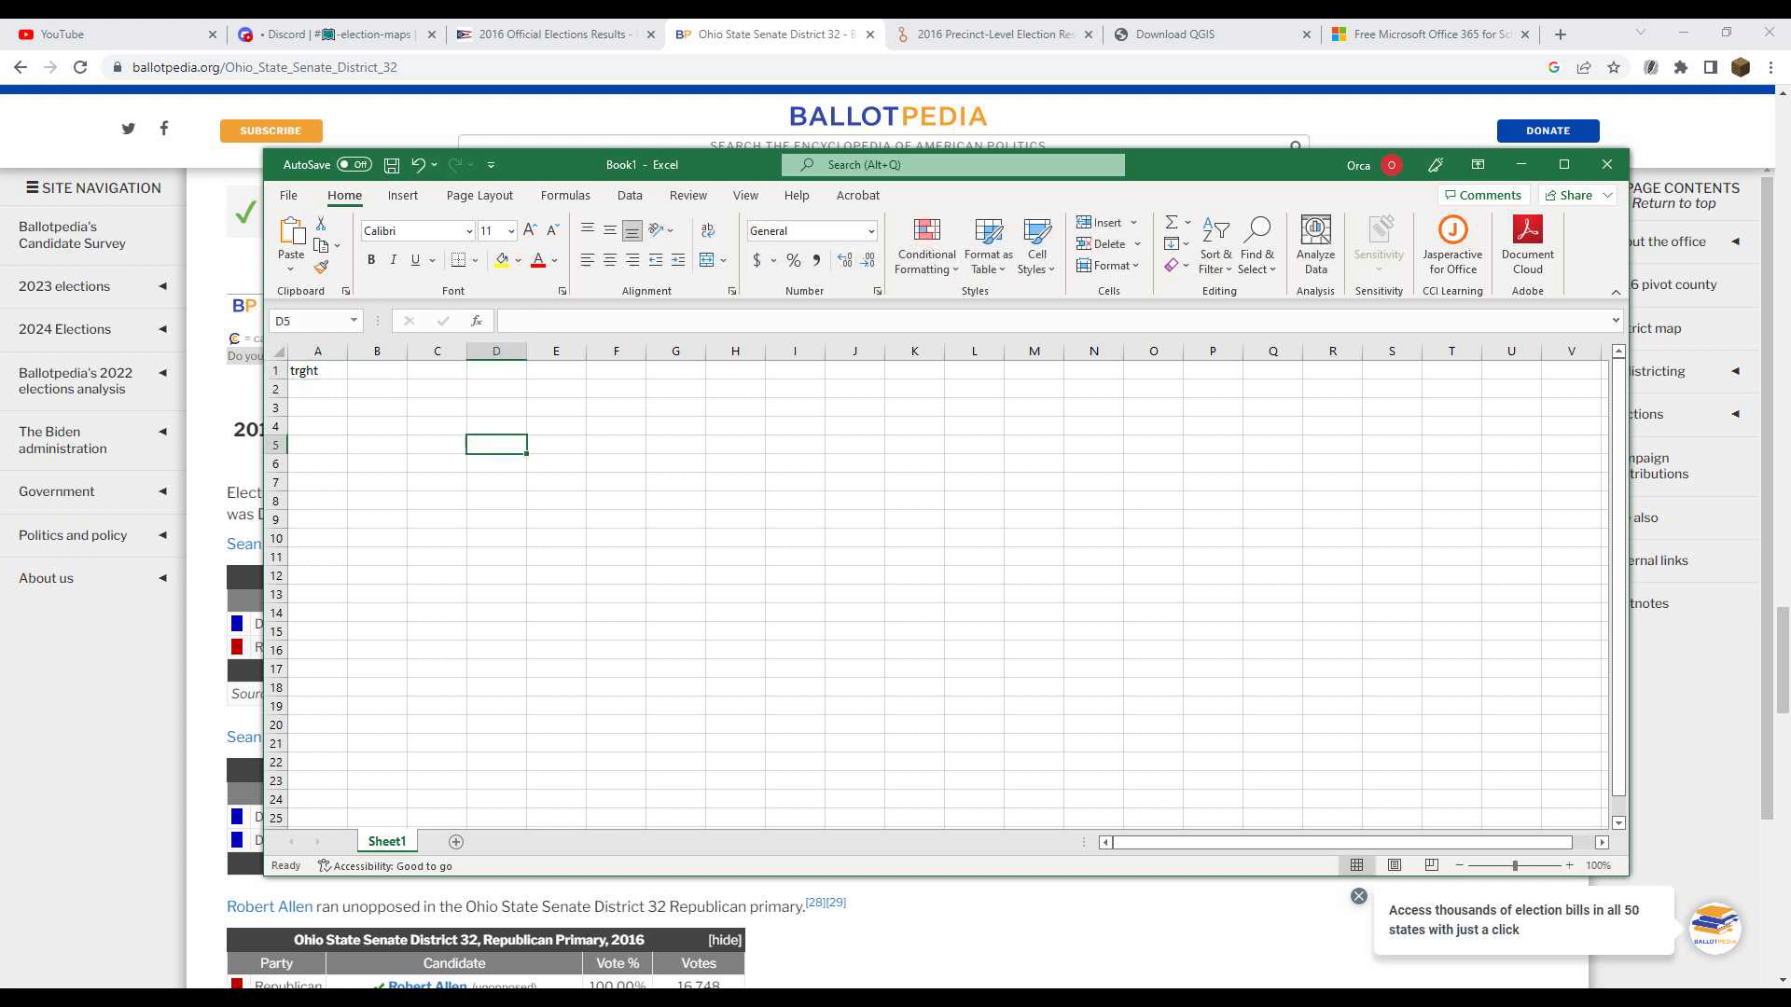
{"action": "left_click", "coordinate": [318, 370]}
{"action": "key", "text": "Delete"}
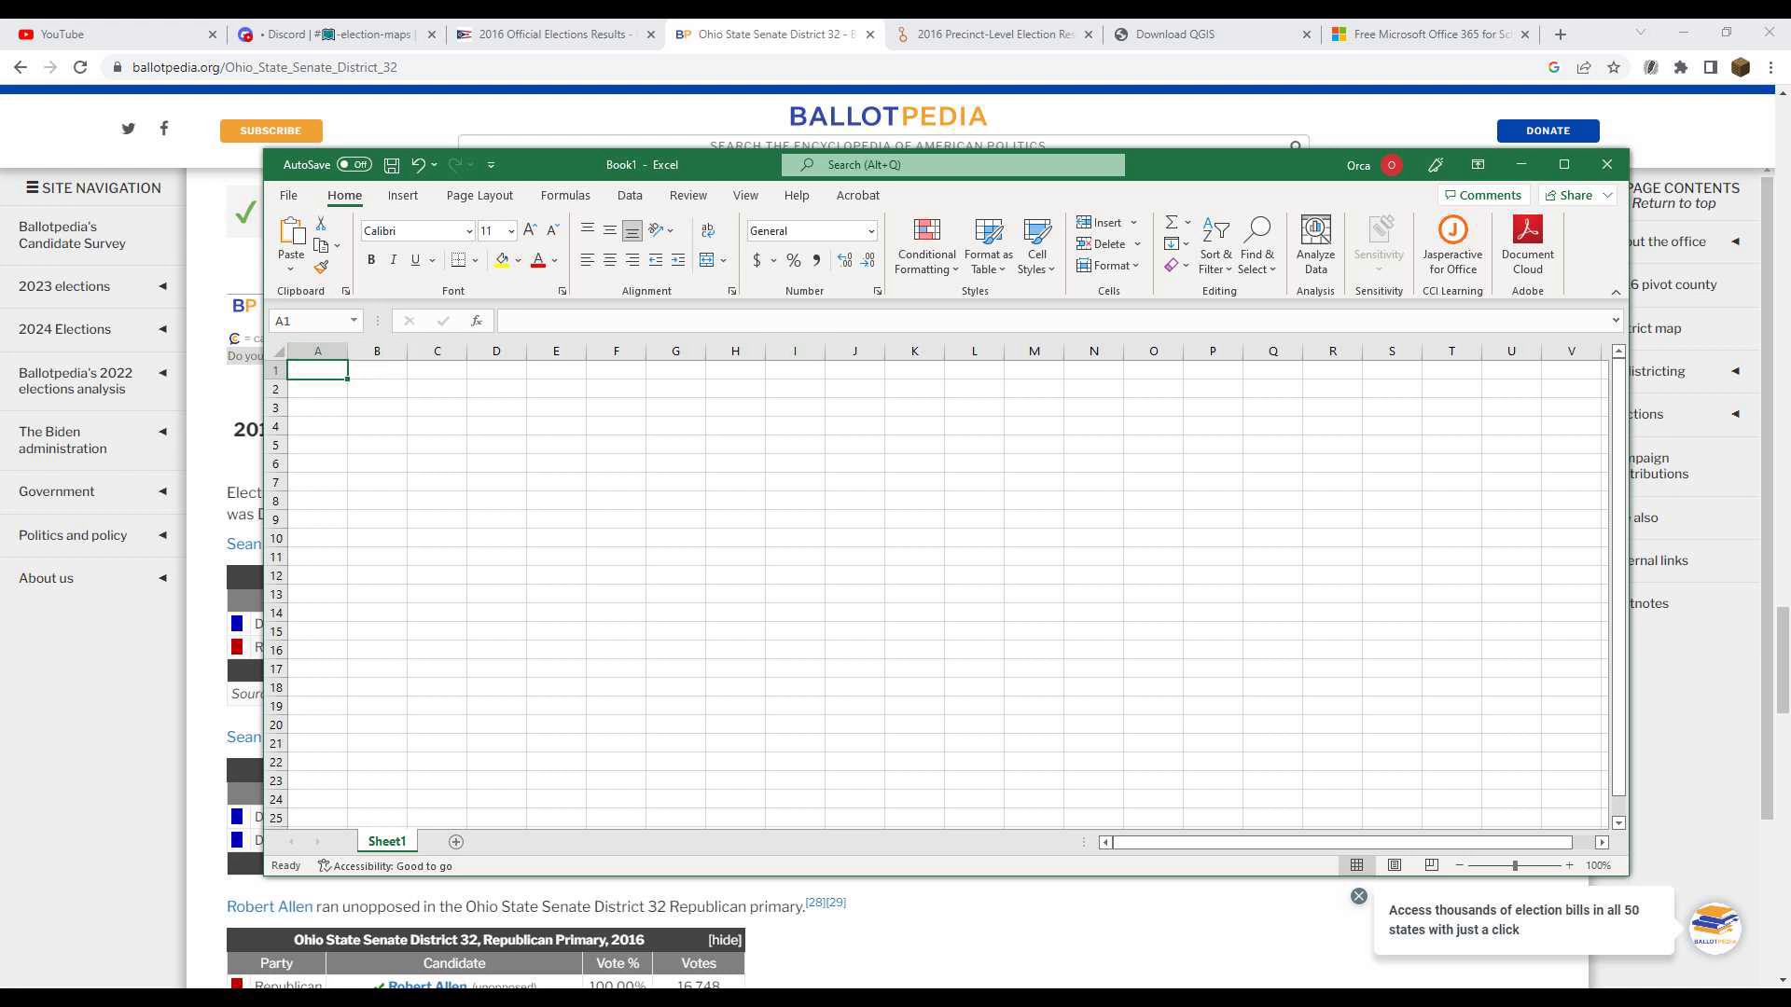
Demonstrate selecting all of row 4, all of column F, and a block of columns starting at A
{"action": "left_click", "coordinate": [275, 426]}
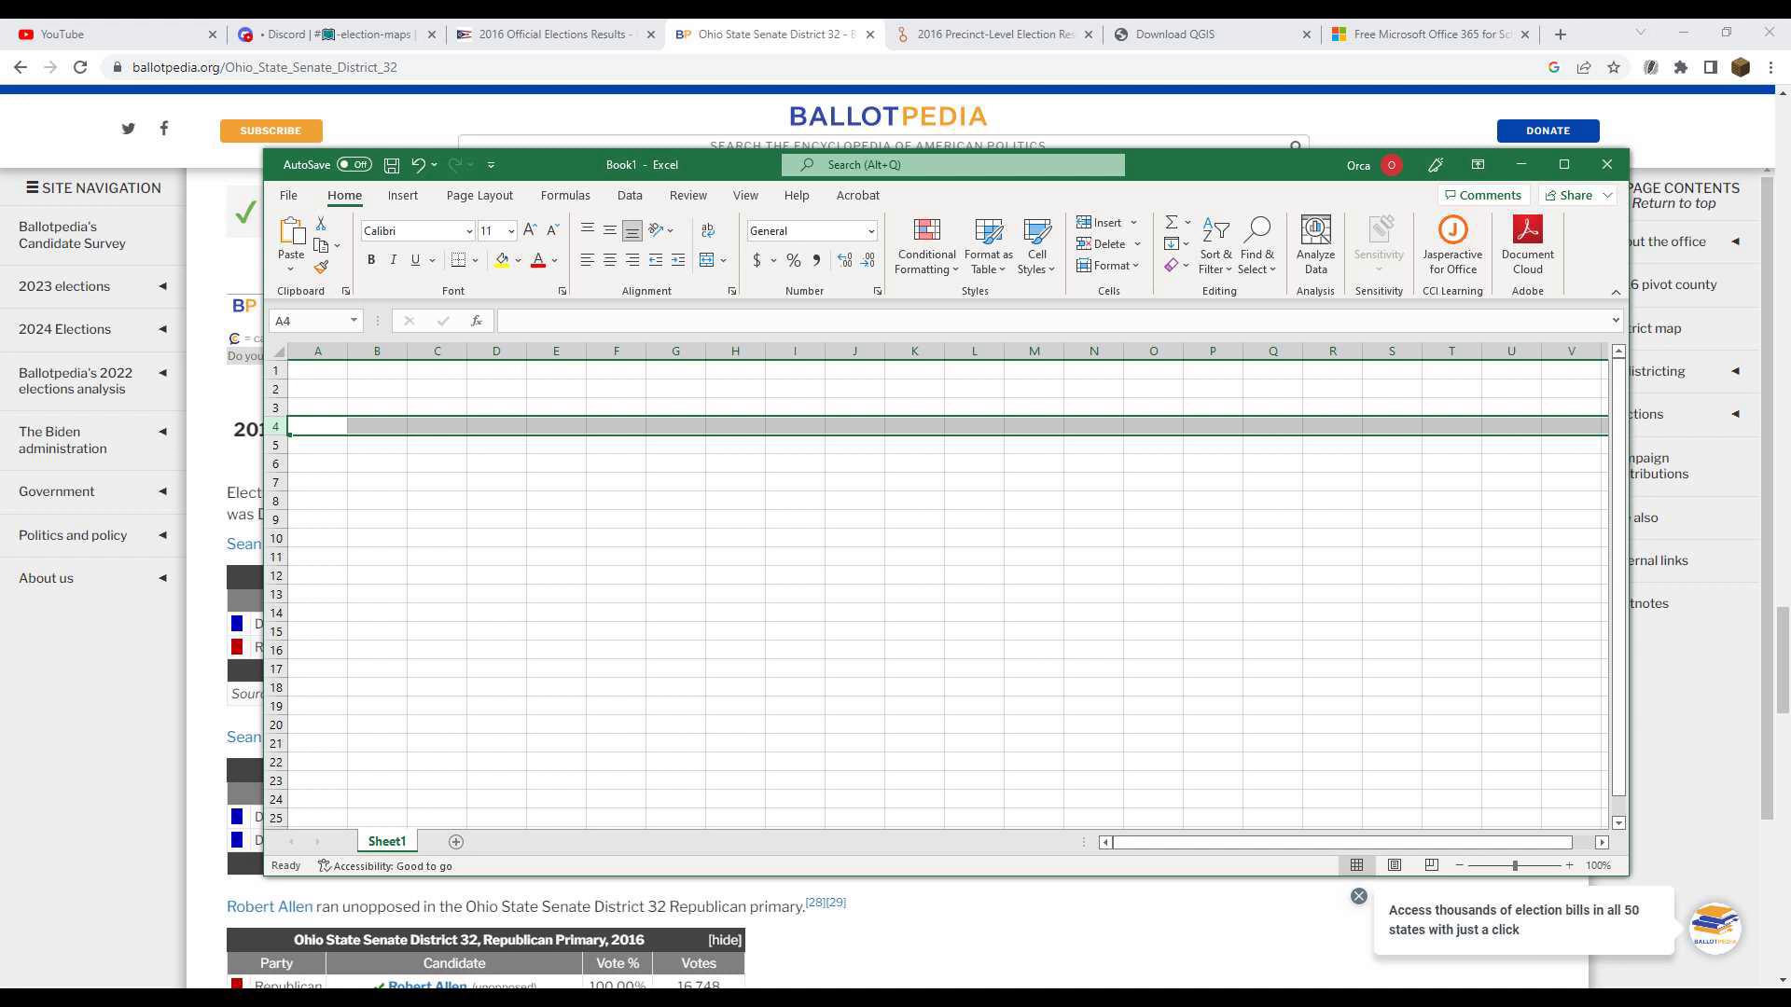
{"action": "left_click", "coordinate": [615, 350]}
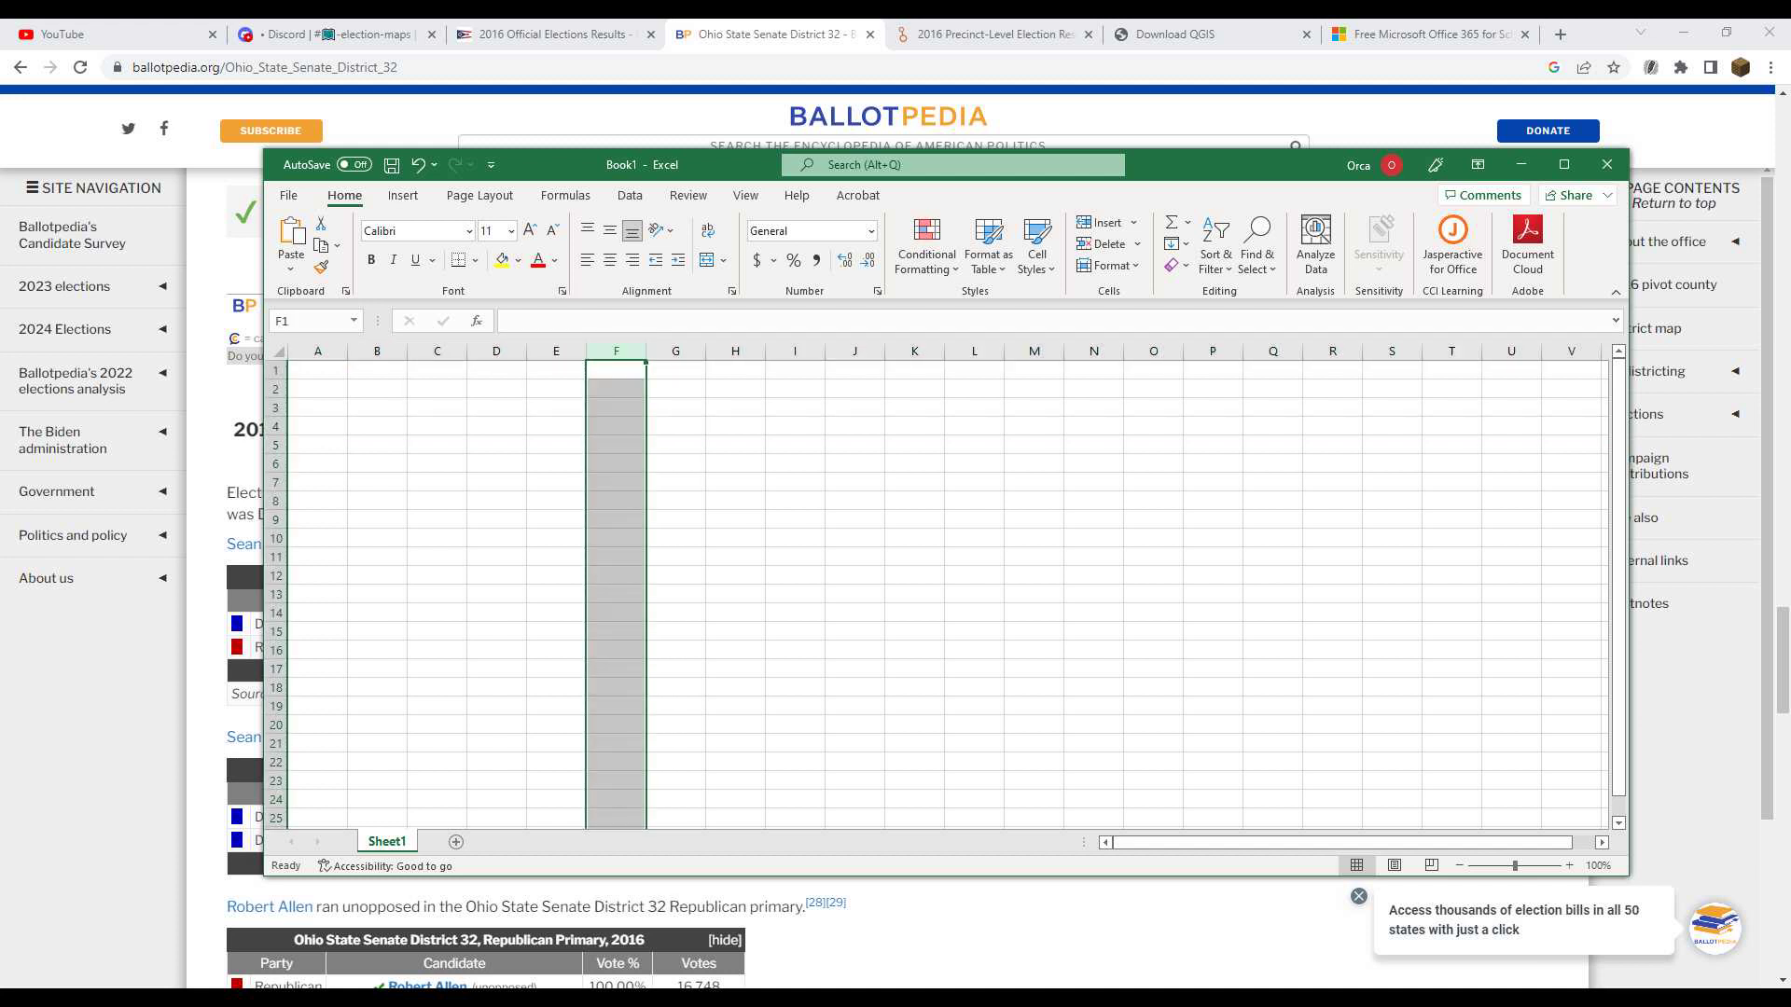
{"action": "left_click_drag", "start_coordinate": [317, 351], "coordinate": [932, 352]}
{"action": "left_click", "coordinate": [974, 407]}
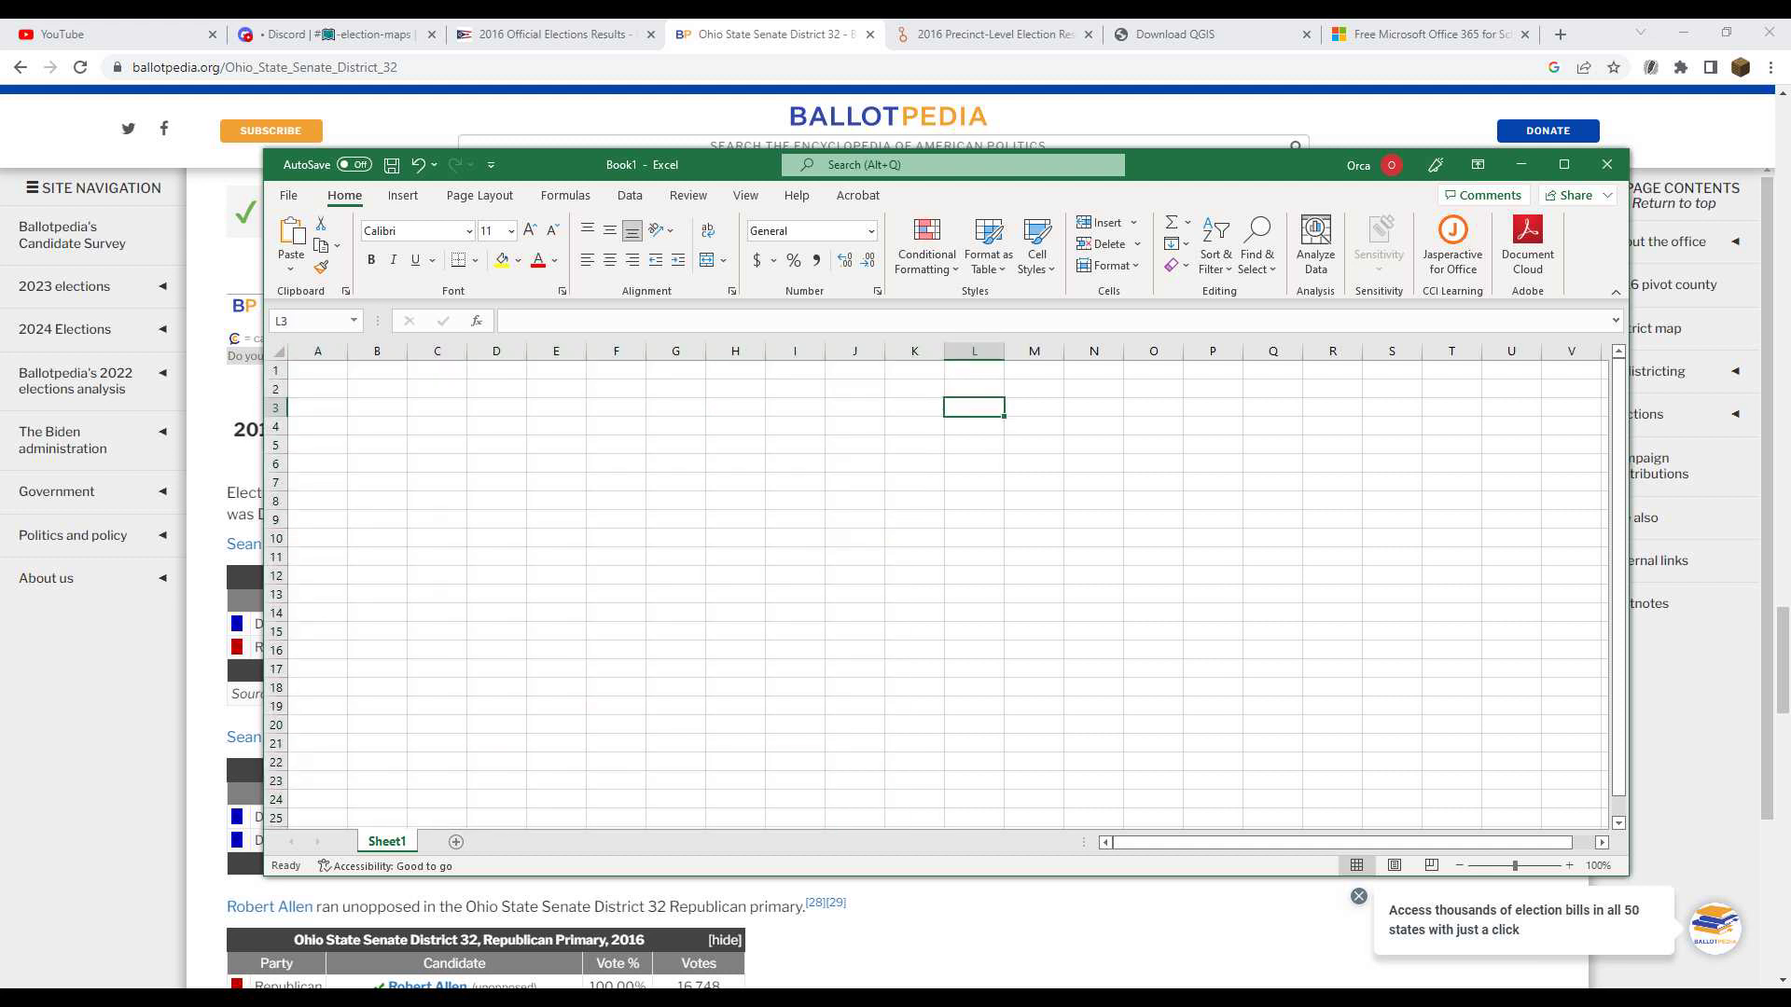
Enter 1 in cell A1 and the formula =A1+1 in cell B1
{"action": "left_click", "coordinate": [317, 370]}
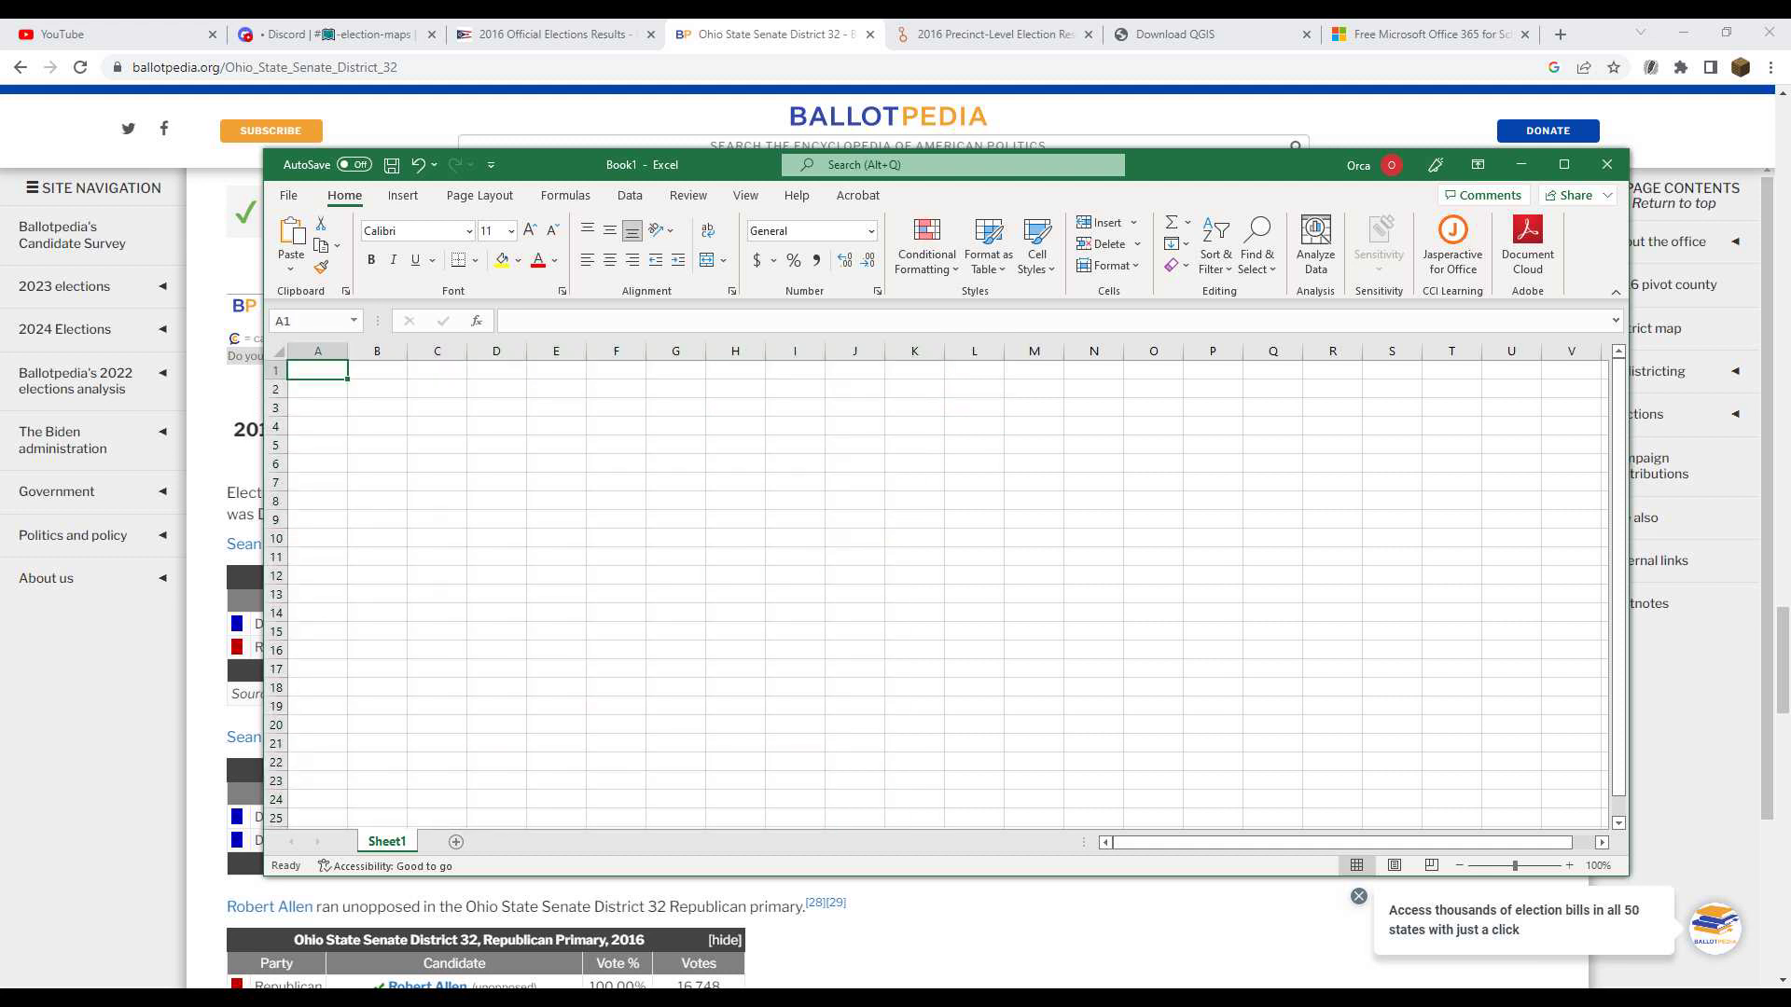
{"action": "type", "text": "1"}
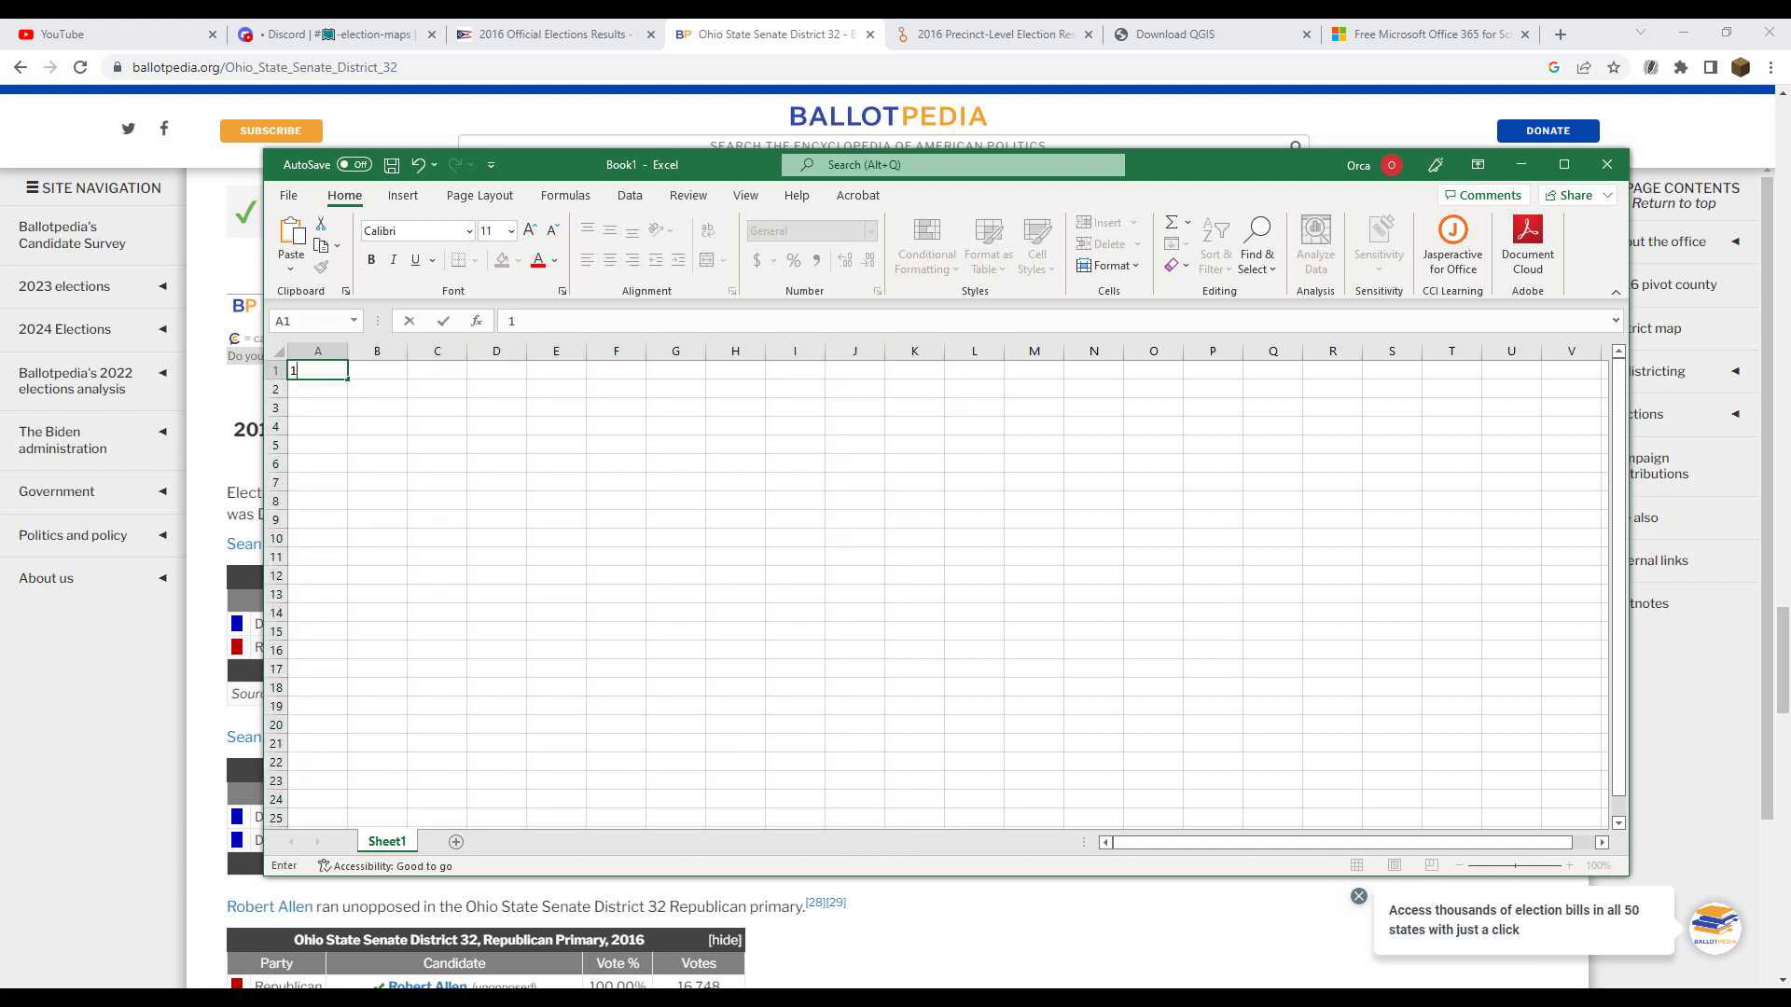
{"action": "key", "text": "Tab"}
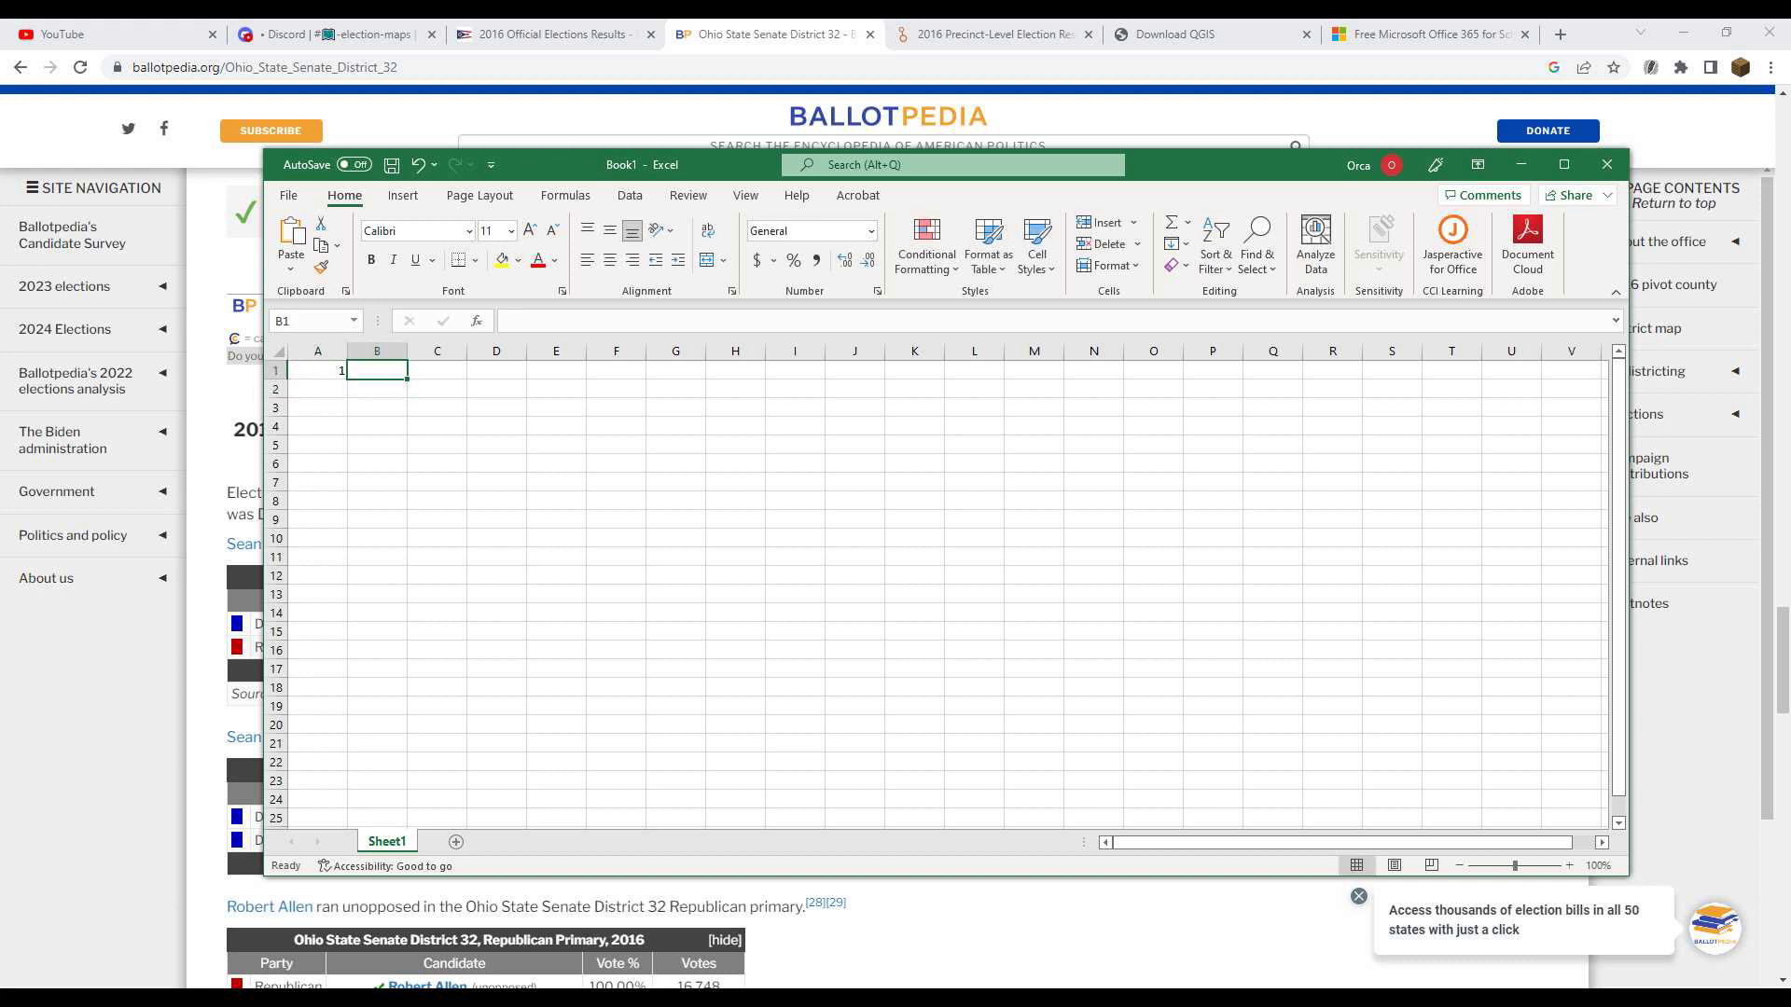
{"action": "type", "text": "="}
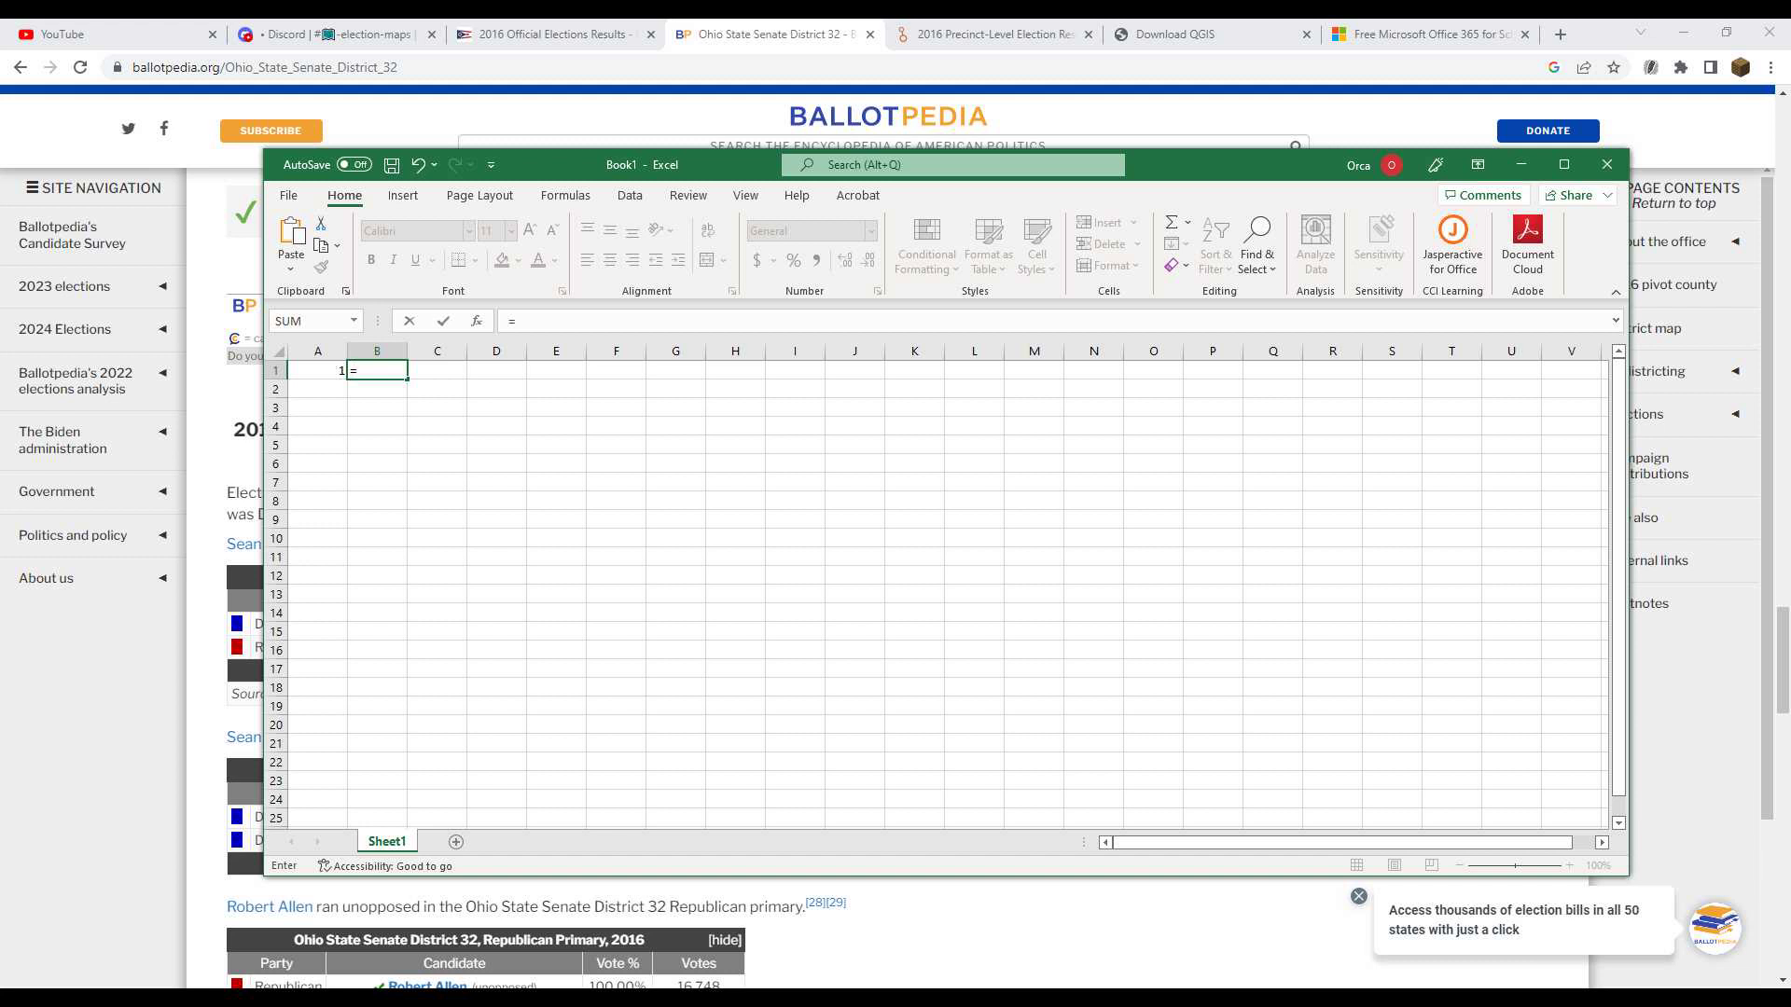
{"action": "key", "text": "Left"}
{"action": "type", "text": "+"}
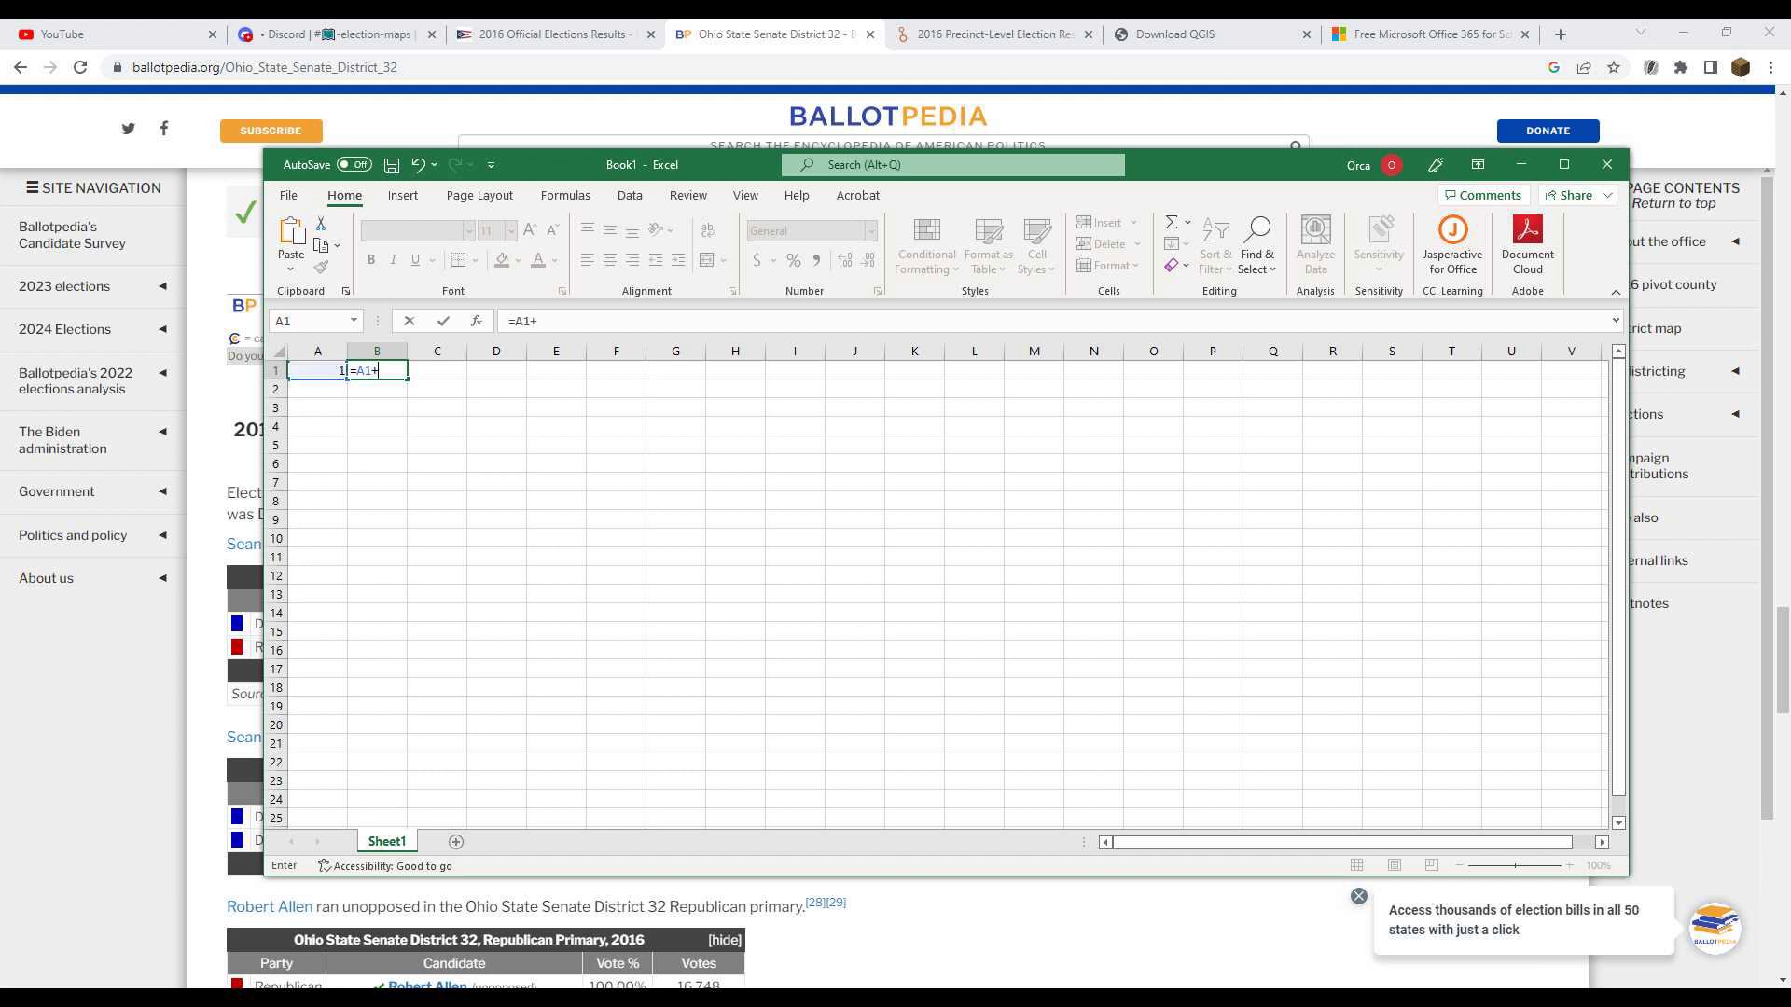
{"action": "key", "text": "Return"}
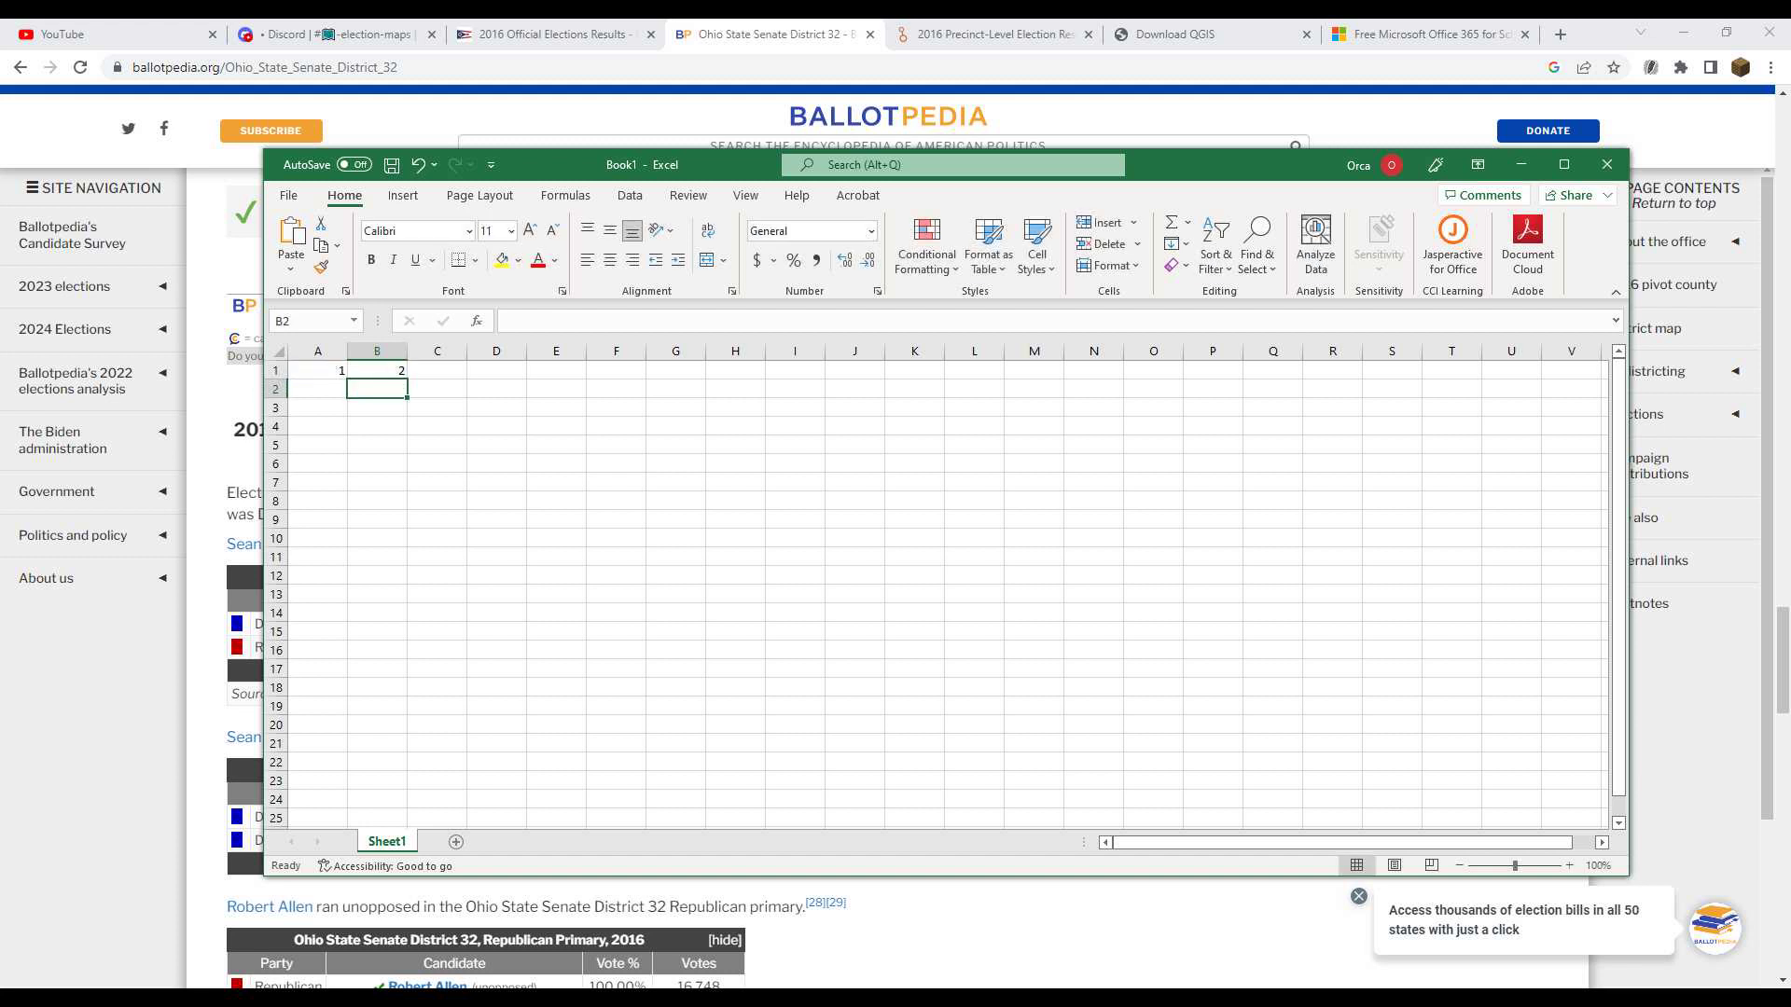
Inspect the formula in cell B1 and the cell it references without changing it
{"action": "left_click", "coordinate": [379, 371]}
{"action": "double_click", "coordinate": [380, 370]}
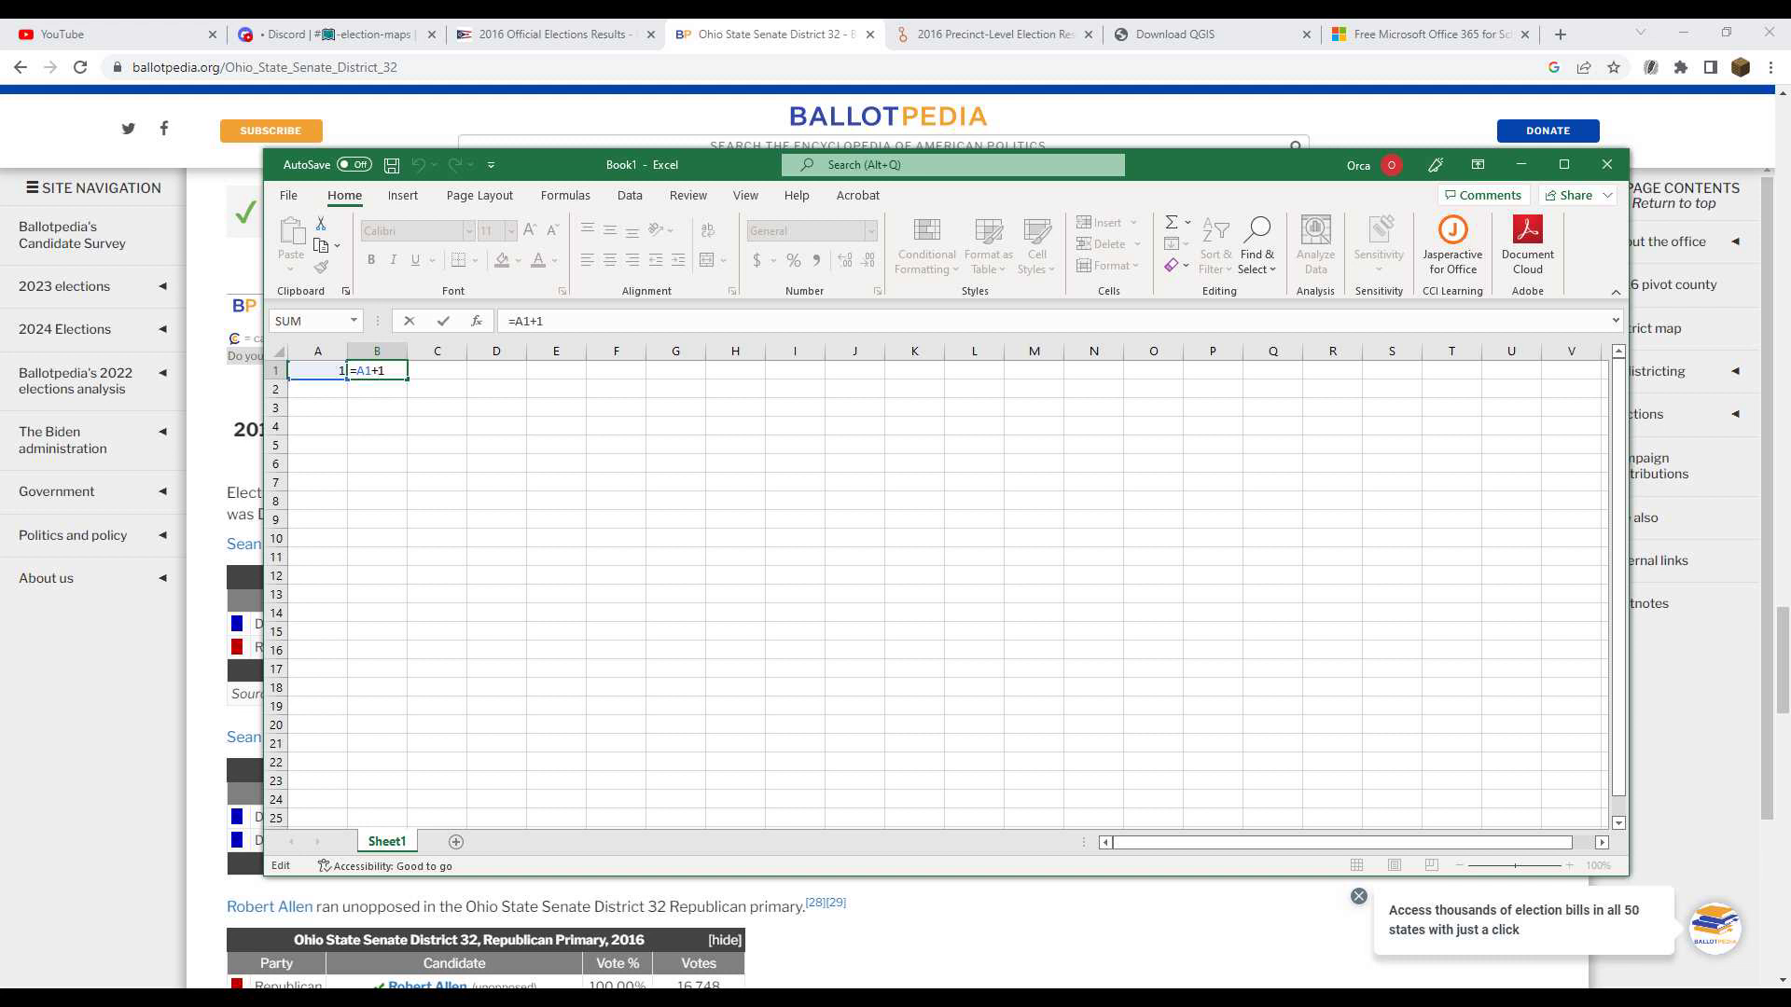
{"action": "key", "text": "ctrl+Return"}
{"action": "key", "text": "F2"}
{"action": "key", "text": "Escape"}
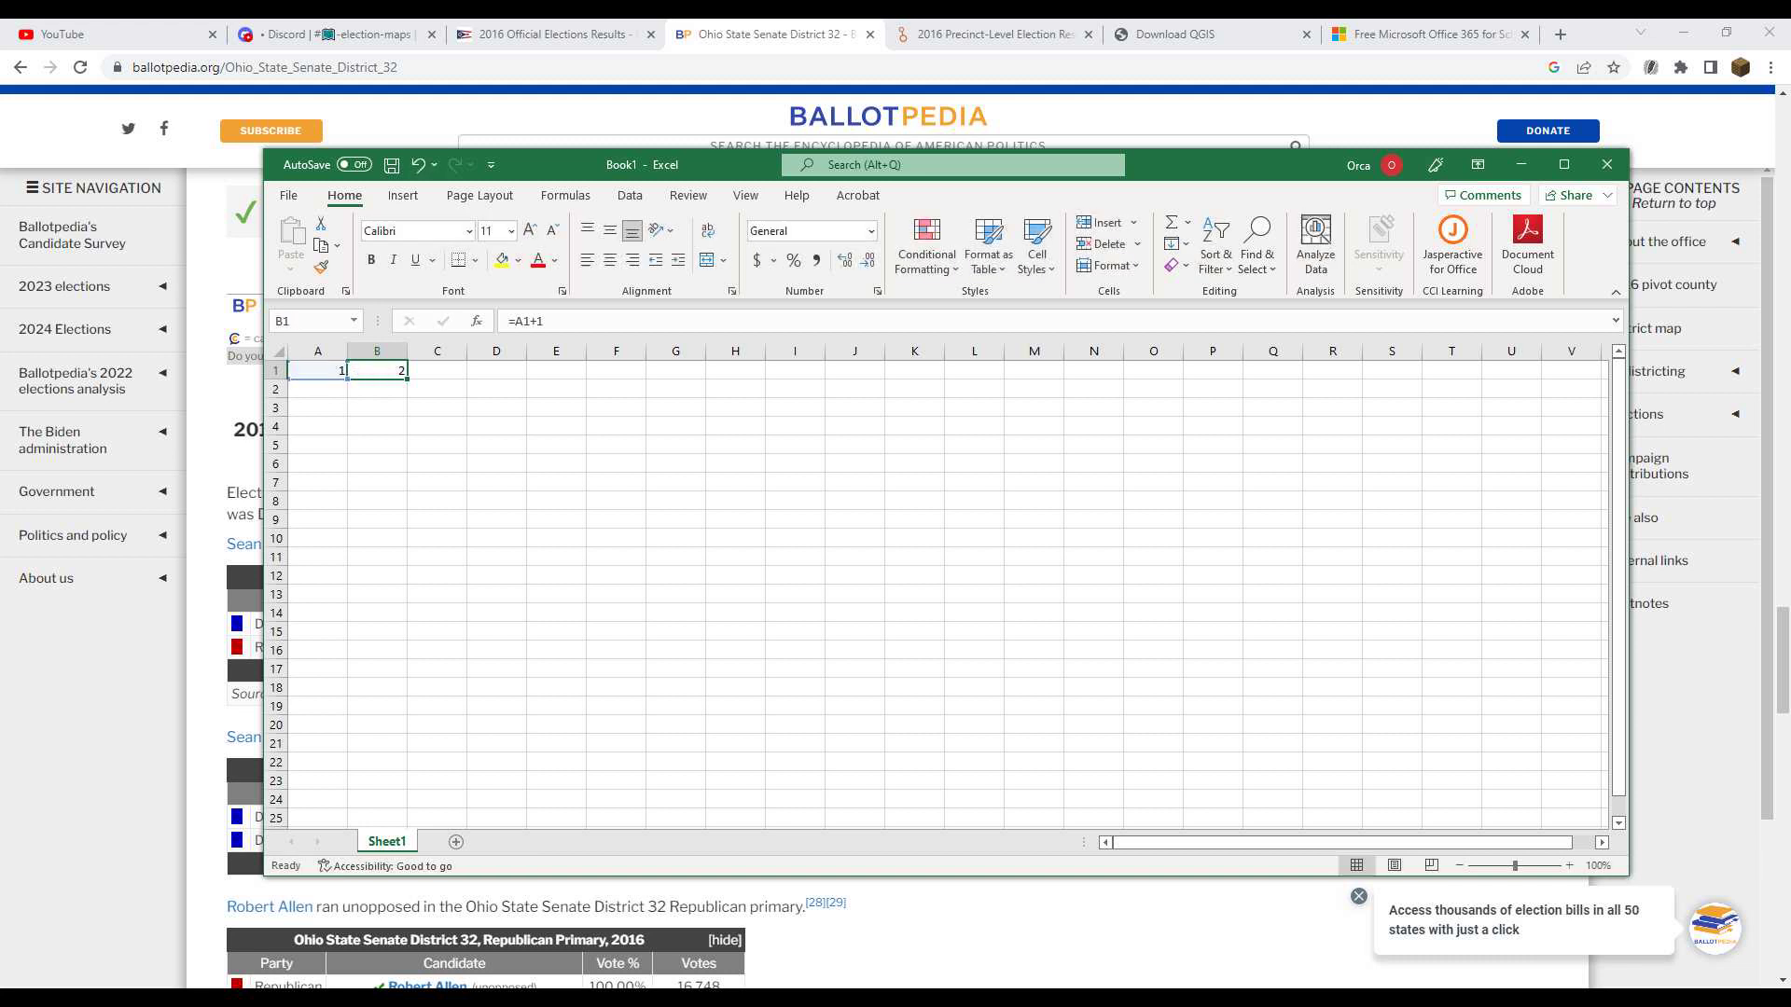
Enter 1 in cell E9
{"action": "left_click", "coordinate": [556, 519]}
{"action": "type", "text": "1"}
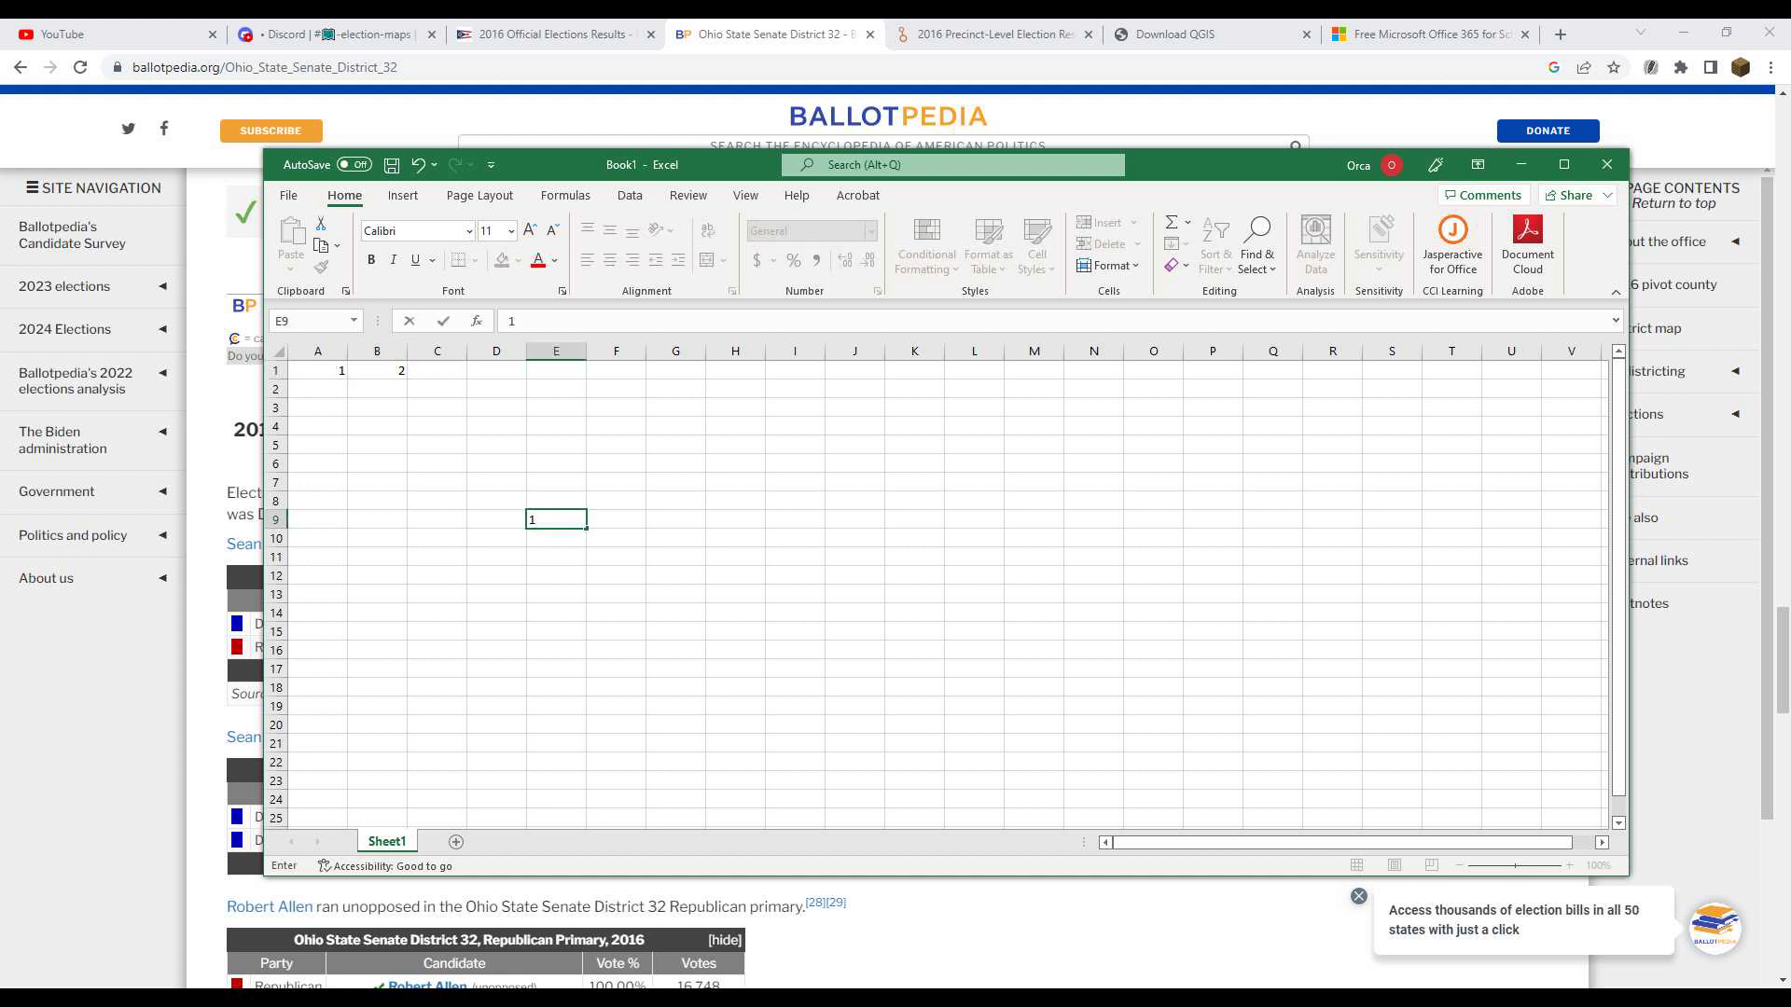
{"action": "key", "text": "Tab"}
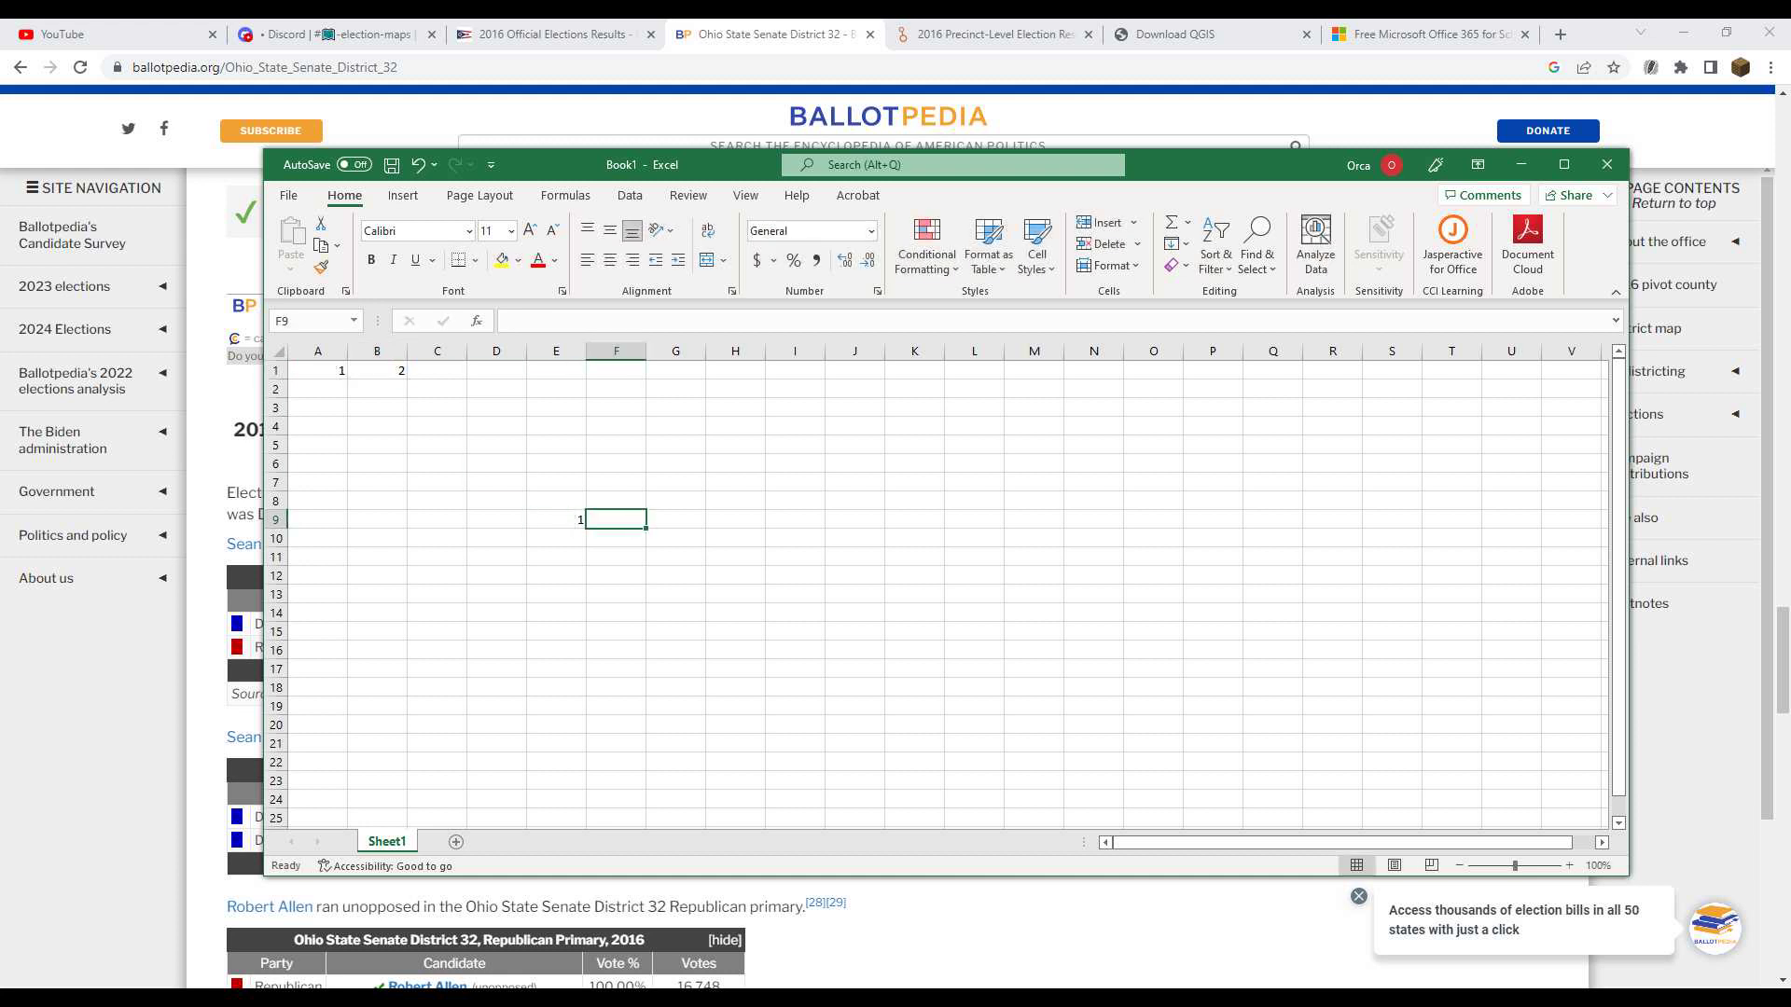
Copy the formula from B1 into F9 and check its relative reference
{"action": "left_click", "coordinate": [377, 371]}
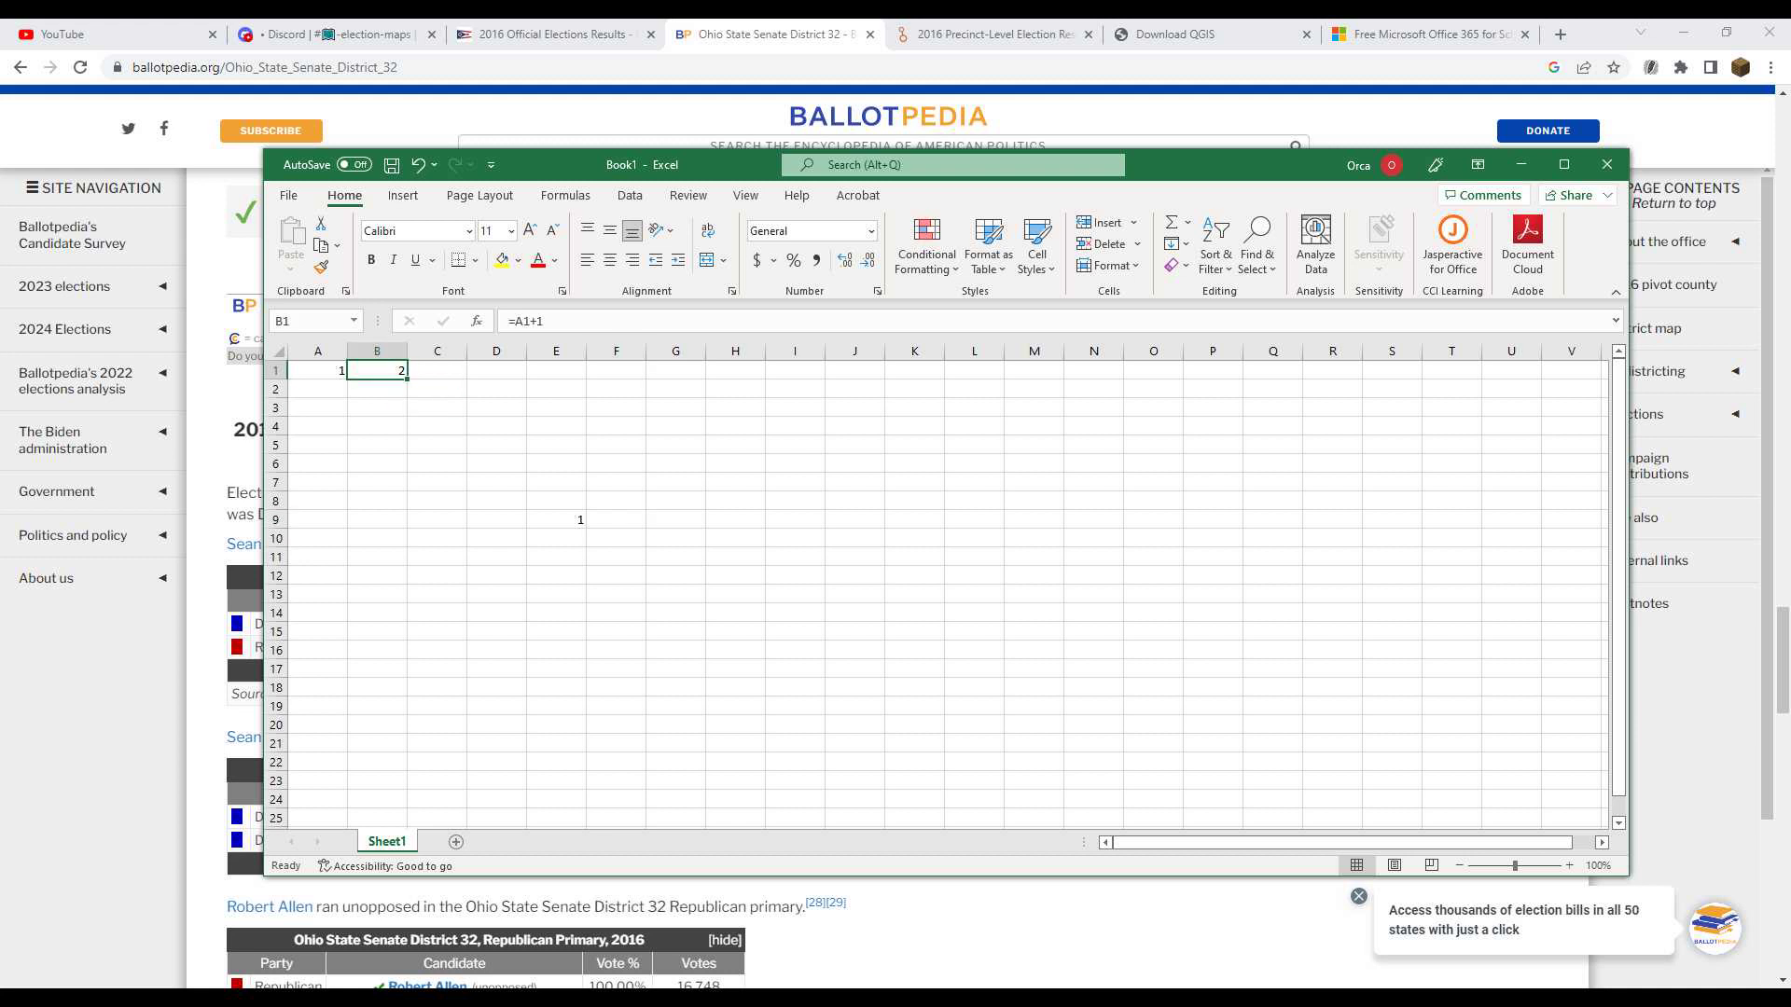
{"action": "key", "text": "ctrl+c"}
{"action": "left_click", "coordinate": [616, 519]}
{"action": "key", "text": "ctrl+v"}
{"action": "key", "text": "F2"}
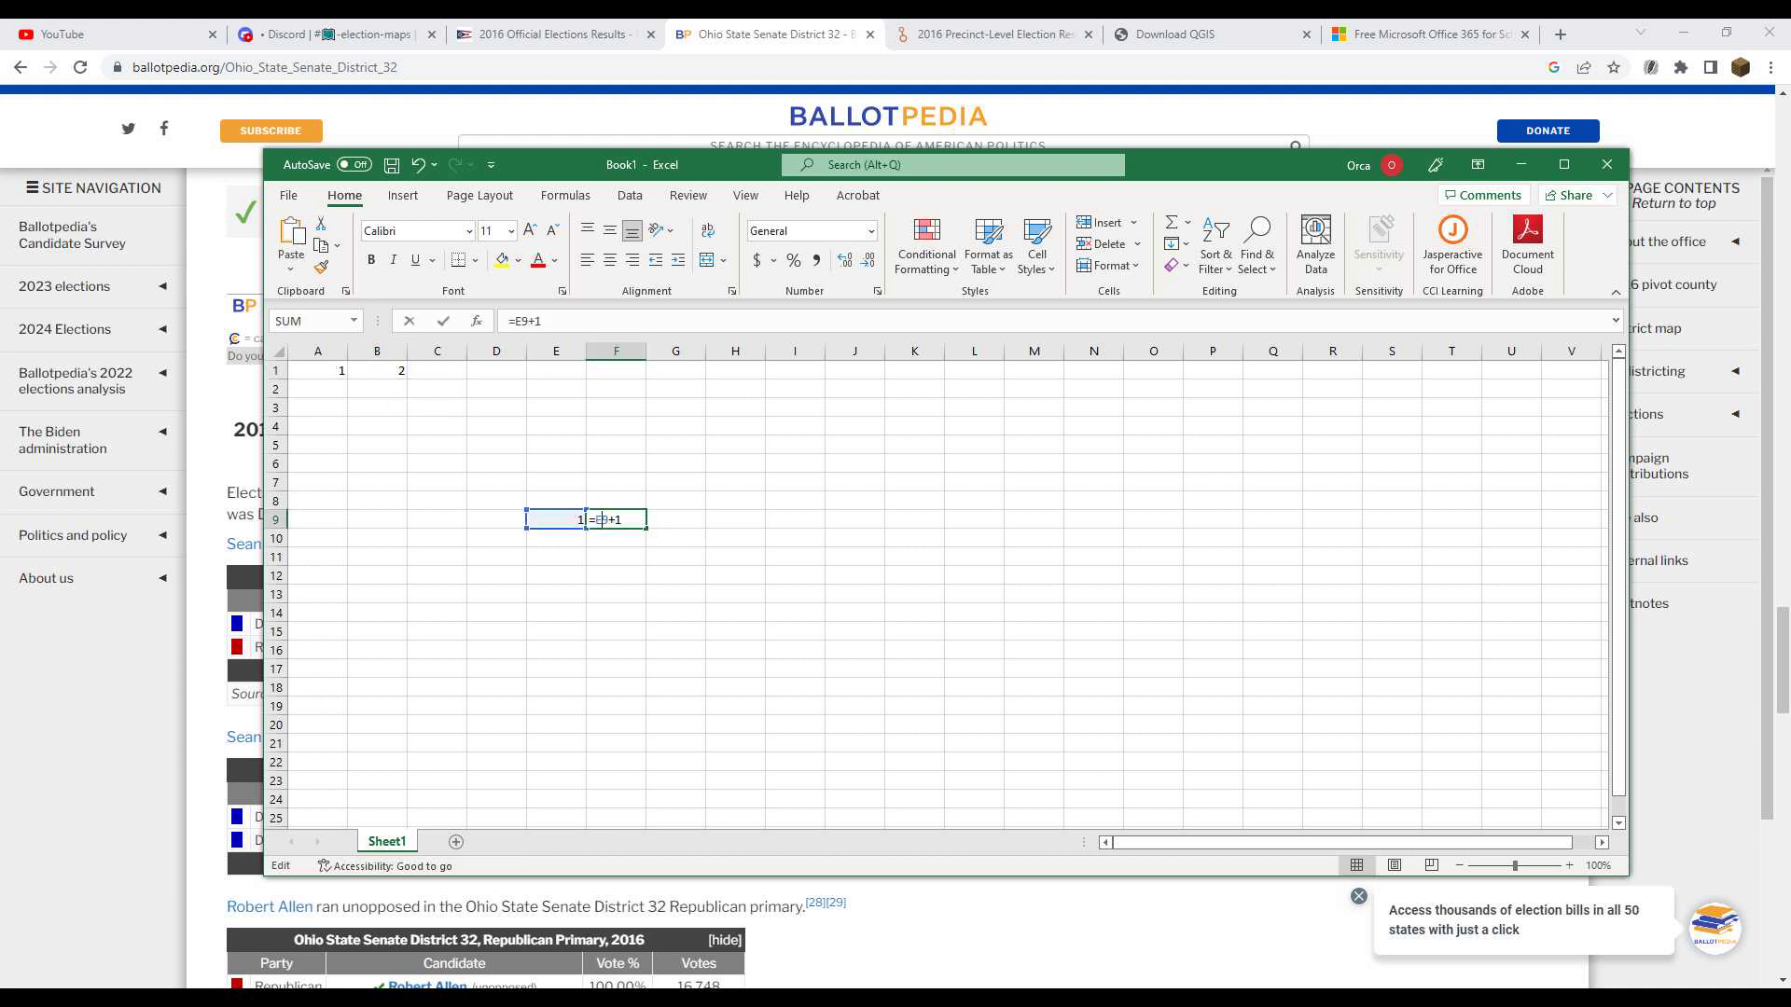
{"action": "key", "text": "Escape"}
Clear the contents of the range from A1 to H9
{"action": "left_click_drag", "start_coordinate": [317, 370], "coordinate": [737, 521]}
{"action": "key", "text": "Delete"}
Enter 1 in cell A1 and copy it to fill the range A1:H12
{"action": "left_click", "coordinate": [317, 370]}
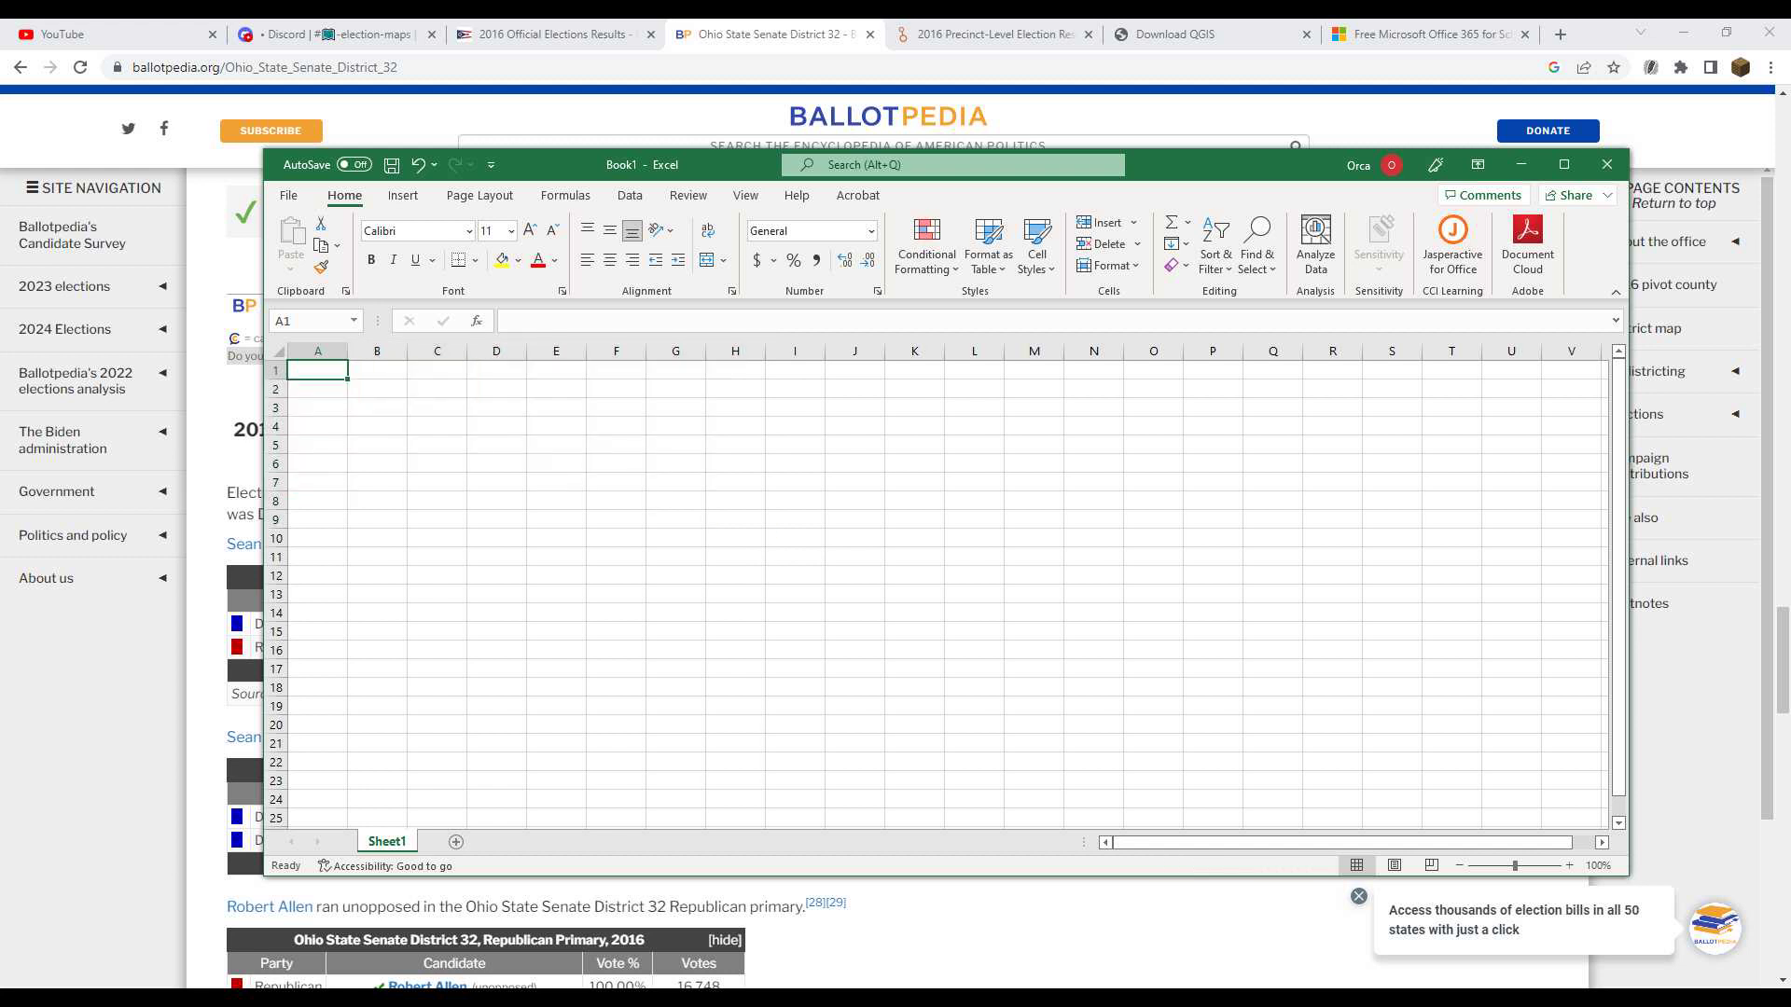
{"action": "type", "text": "1"}
{"action": "key", "text": "Return"}
{"action": "key", "text": "Up"}
{"action": "key", "text": "ctrl+c"}
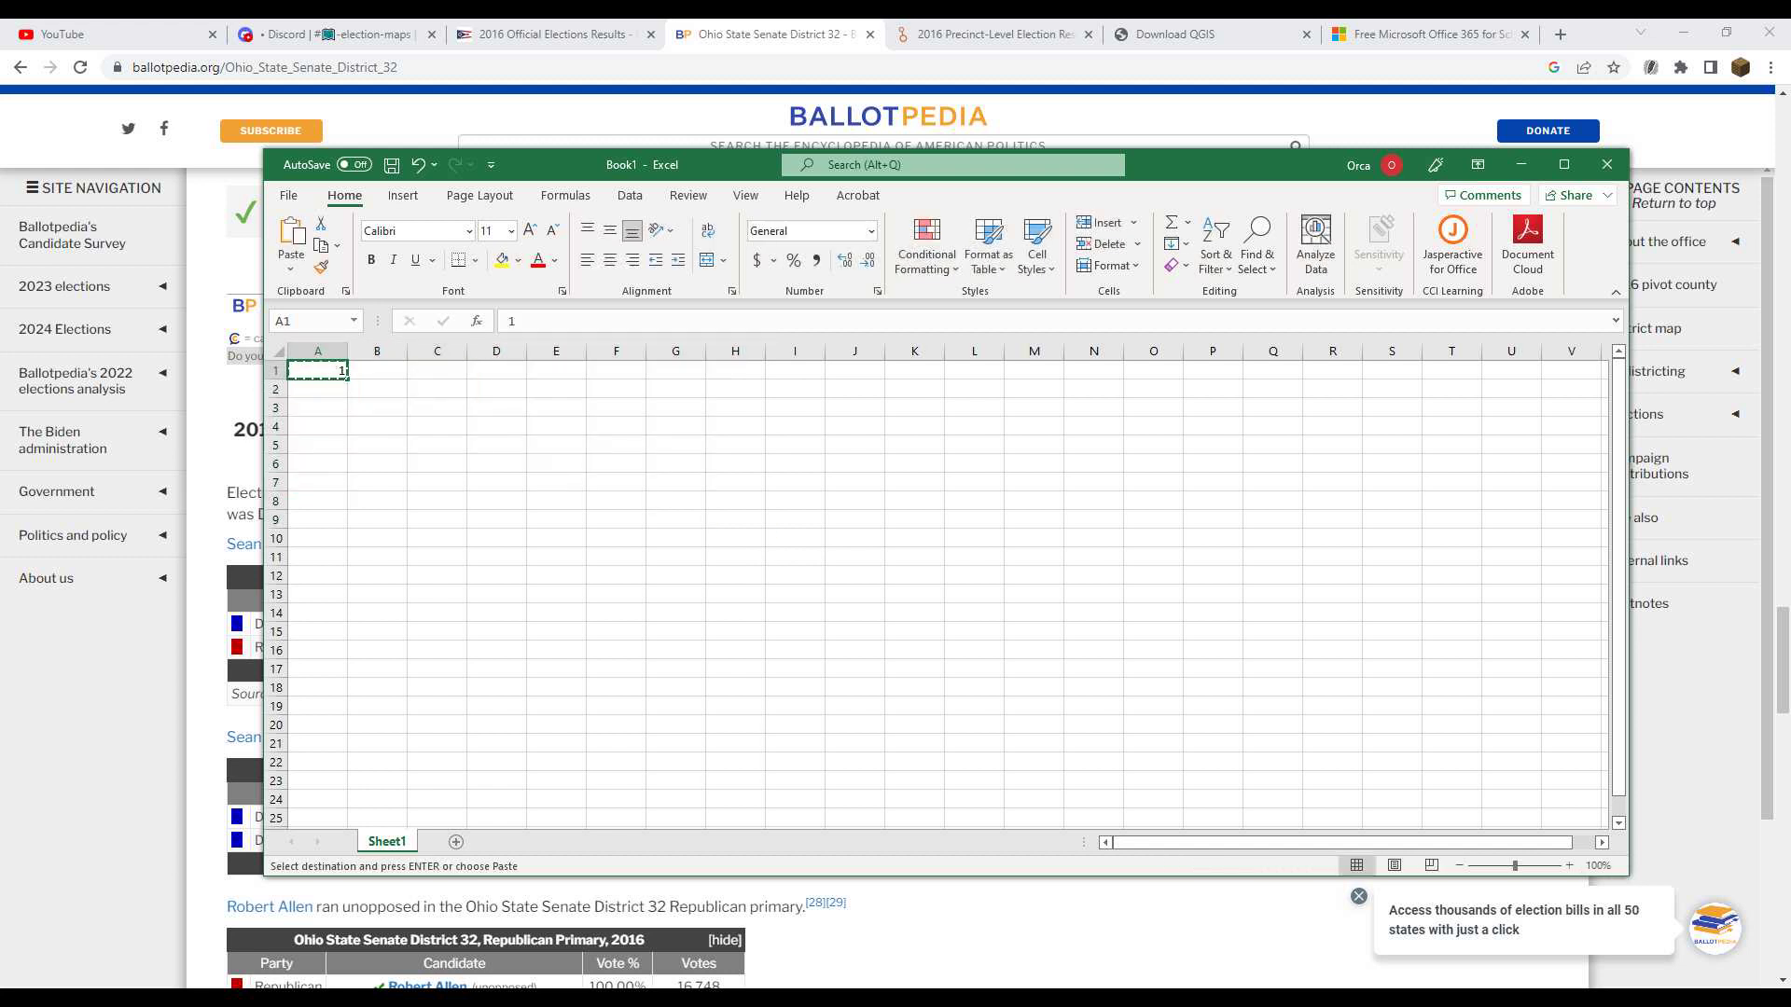
{"action": "left_click_drag", "start_coordinate": [737, 576], "coordinate": [317, 370]}
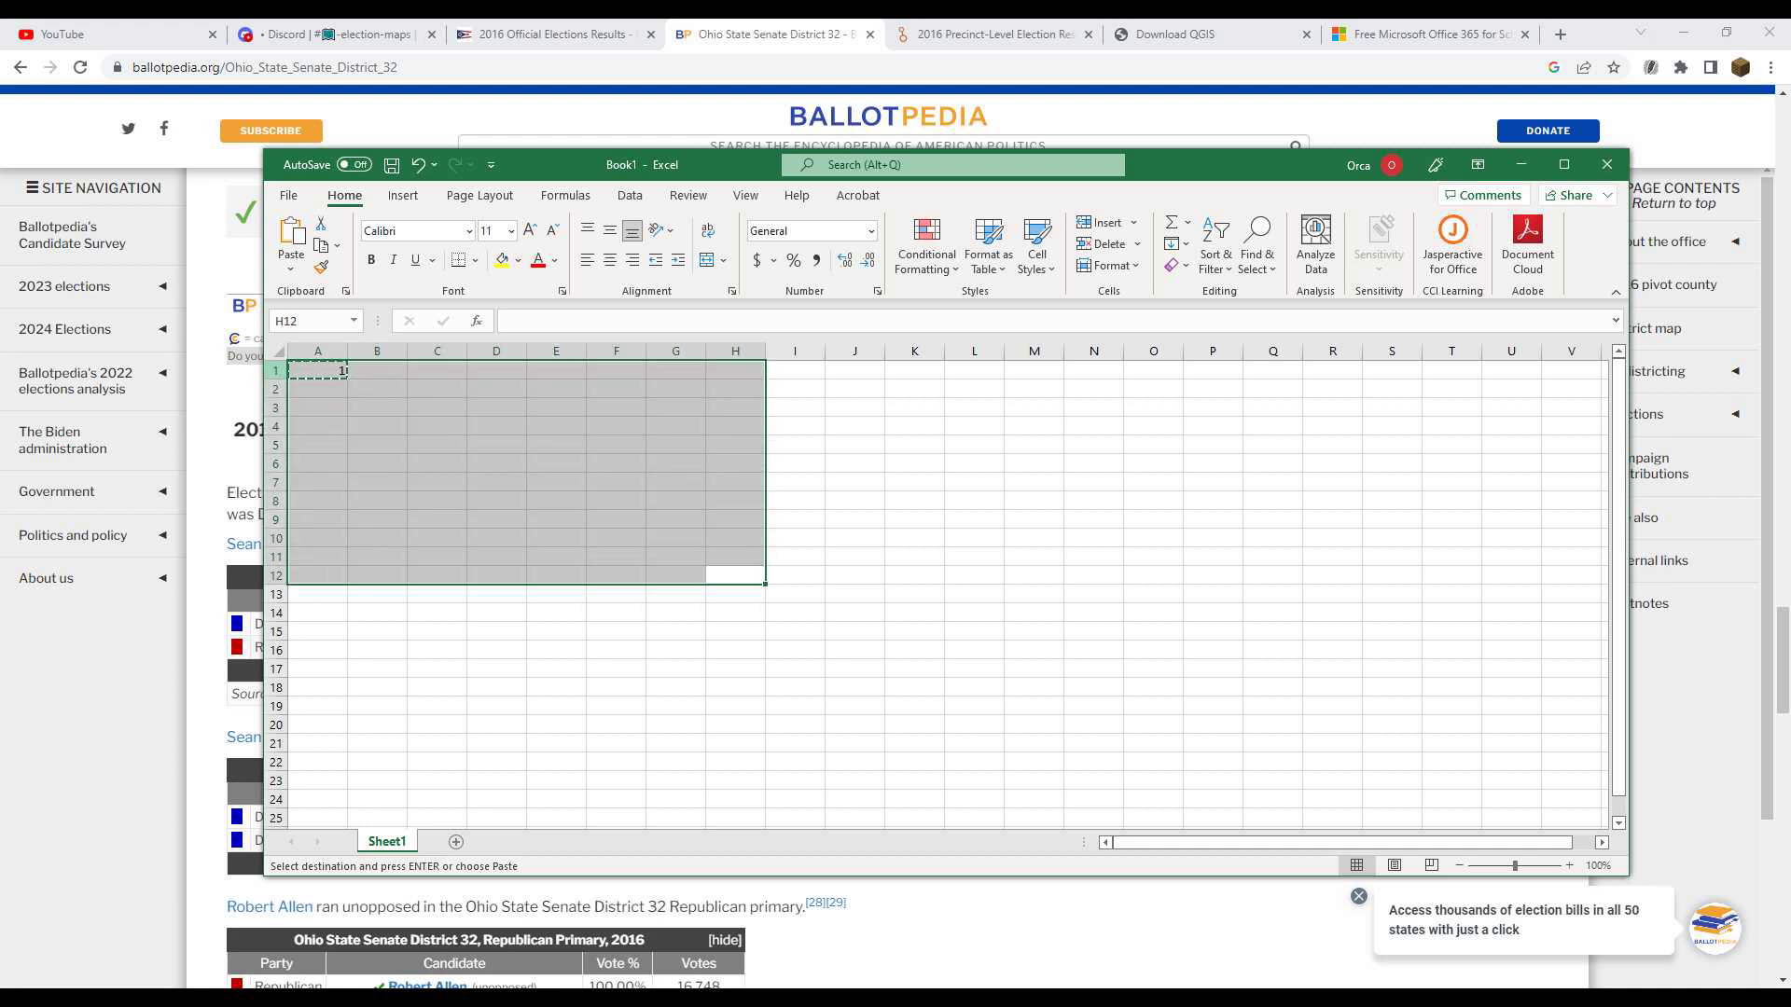
{"action": "key", "text": "ctrl+v"}
{"action": "left_click", "coordinate": [377, 408]}
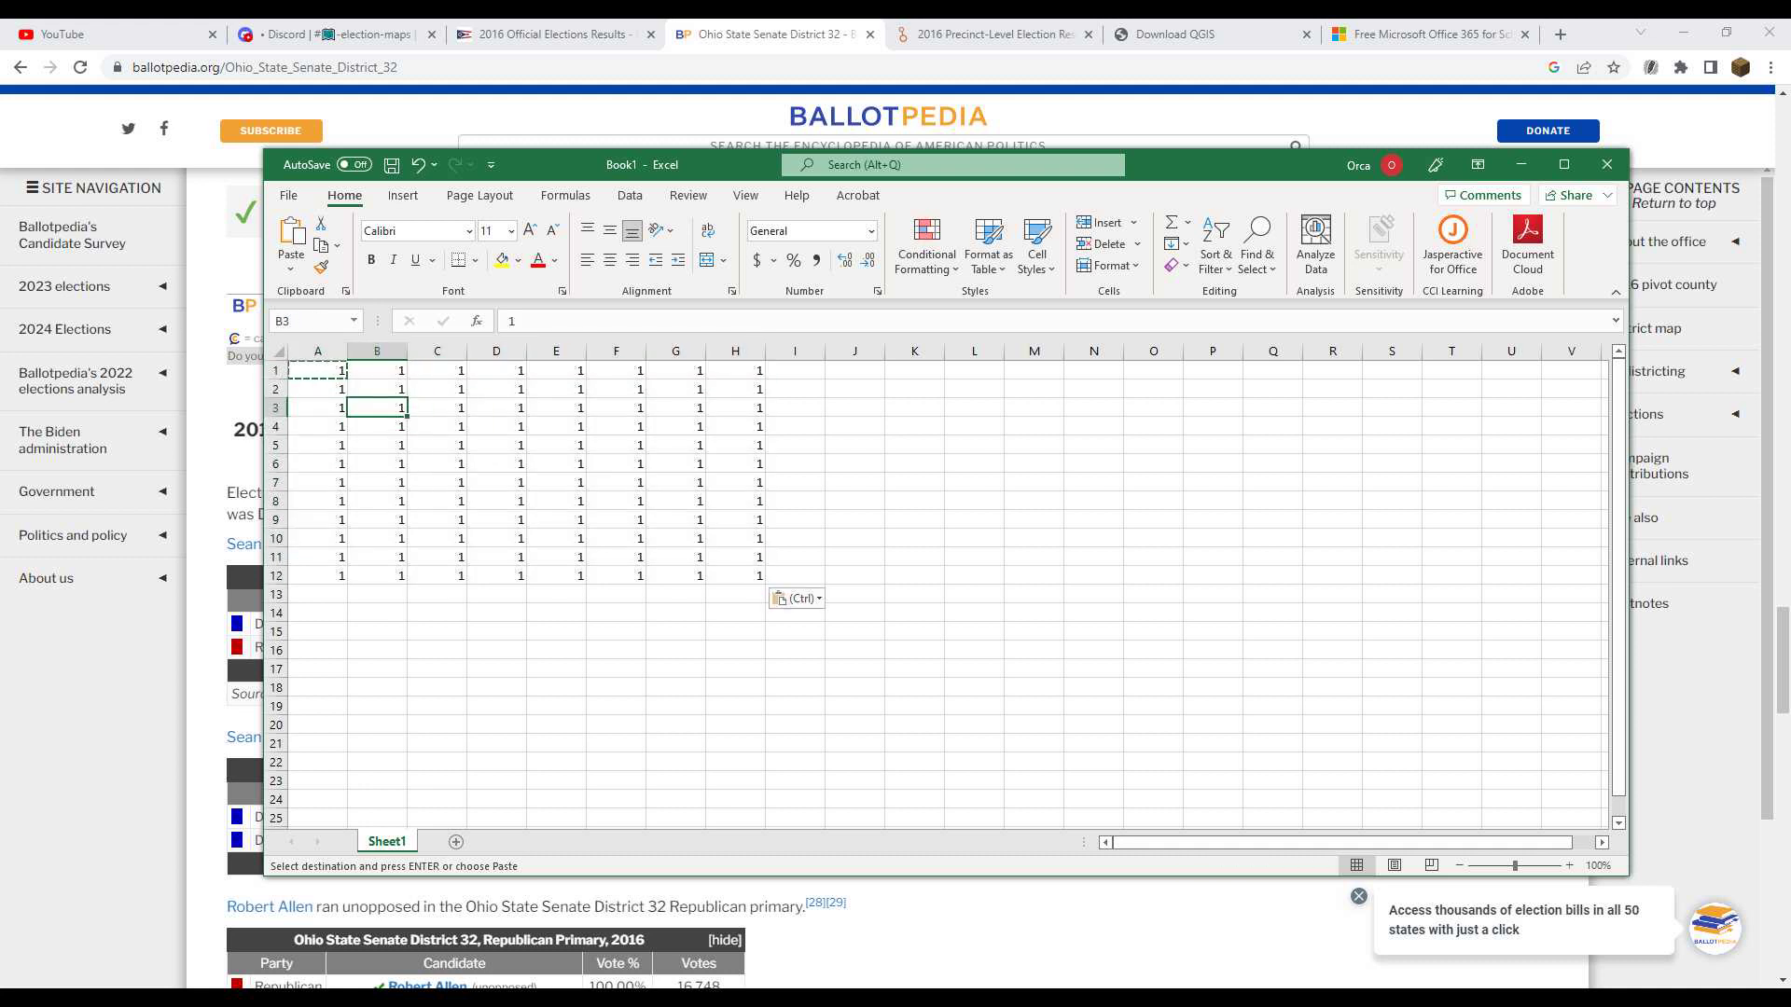
Demonstrate selecting the filled cells along row 1 and down column A, and jump to the last filled cell, A12
{"action": "left_click", "coordinate": [317, 370]}
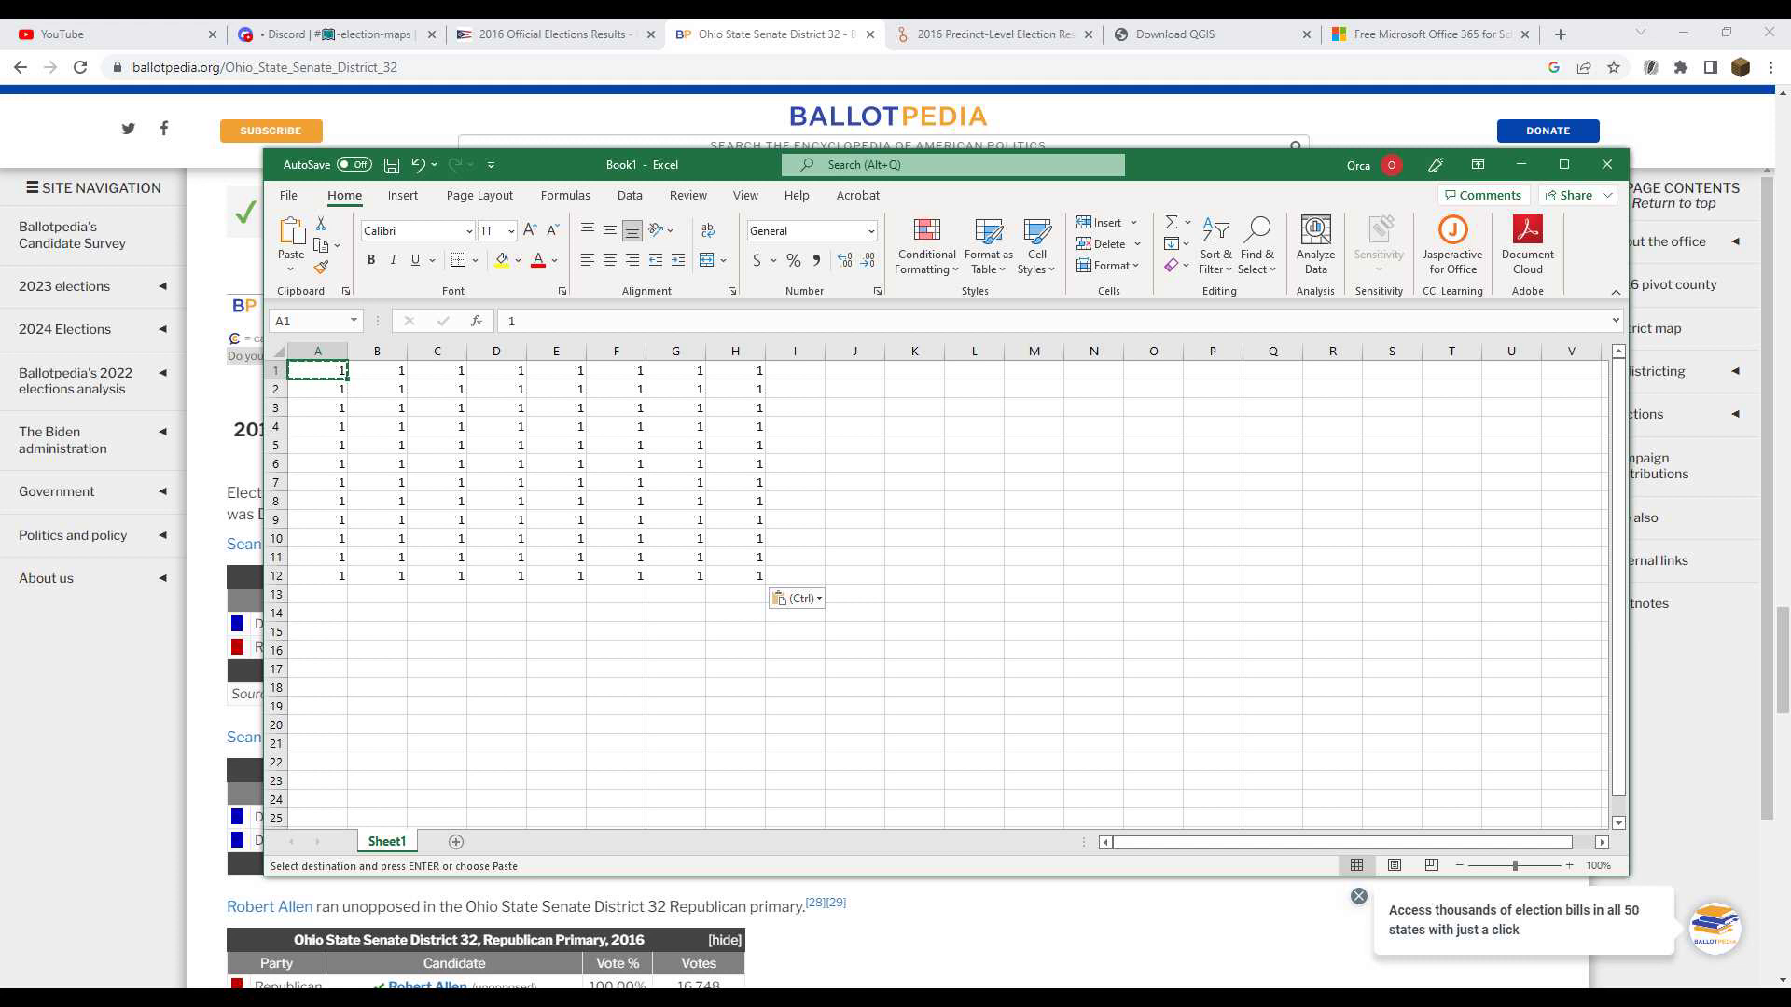
{"action": "left_click_drag", "start_coordinate": [317, 370], "coordinate": [751, 370]}
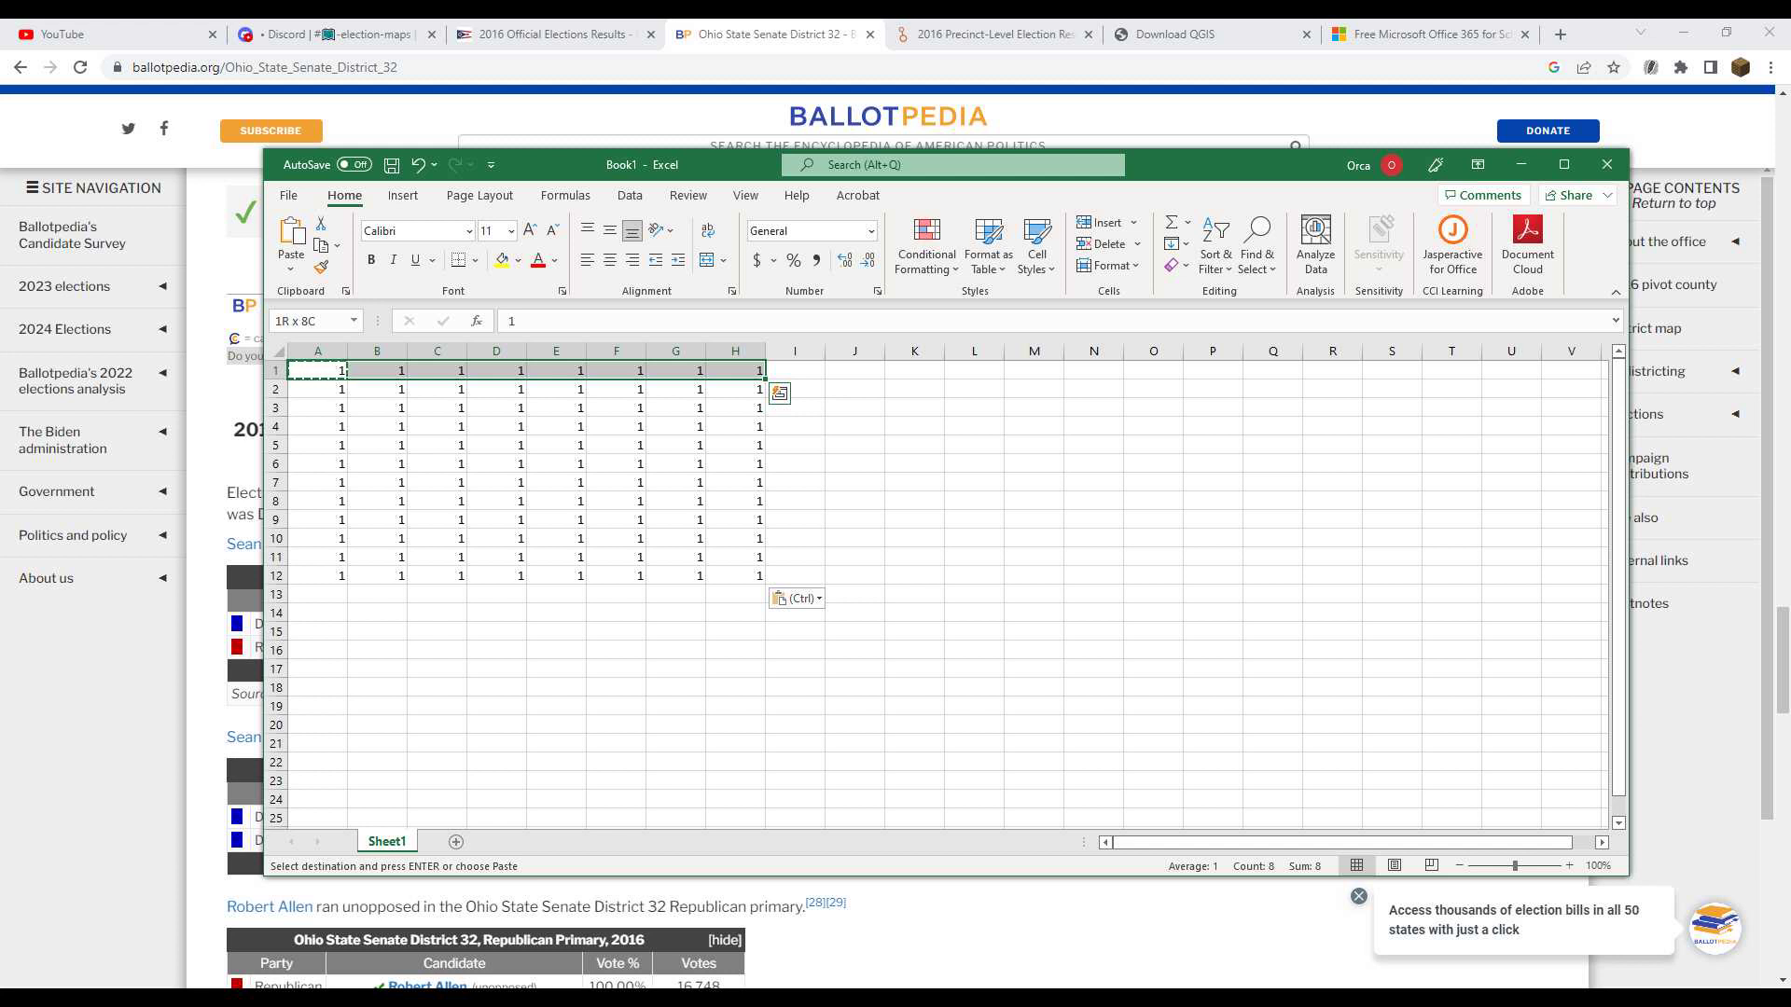
{"action": "key", "text": "ctrl+shift+Left"}
{"action": "key", "text": "ctrl+shift+Down"}
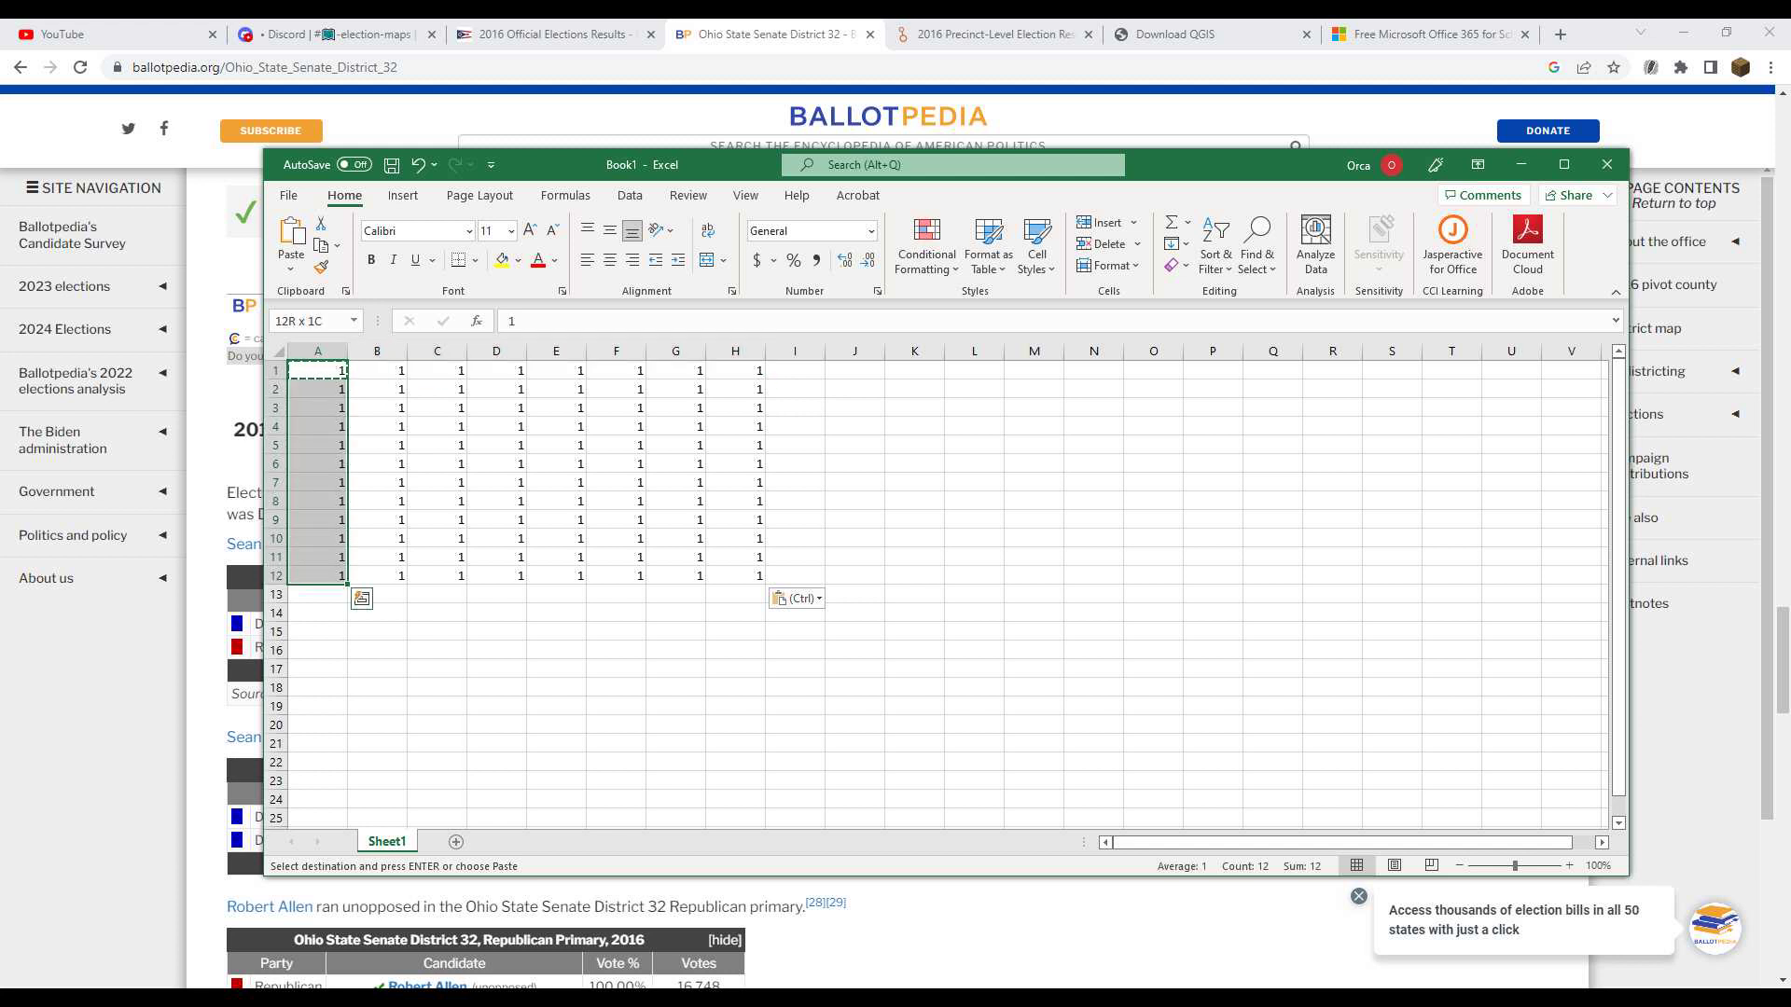
{"action": "key", "text": "ctrl+shift+Up"}
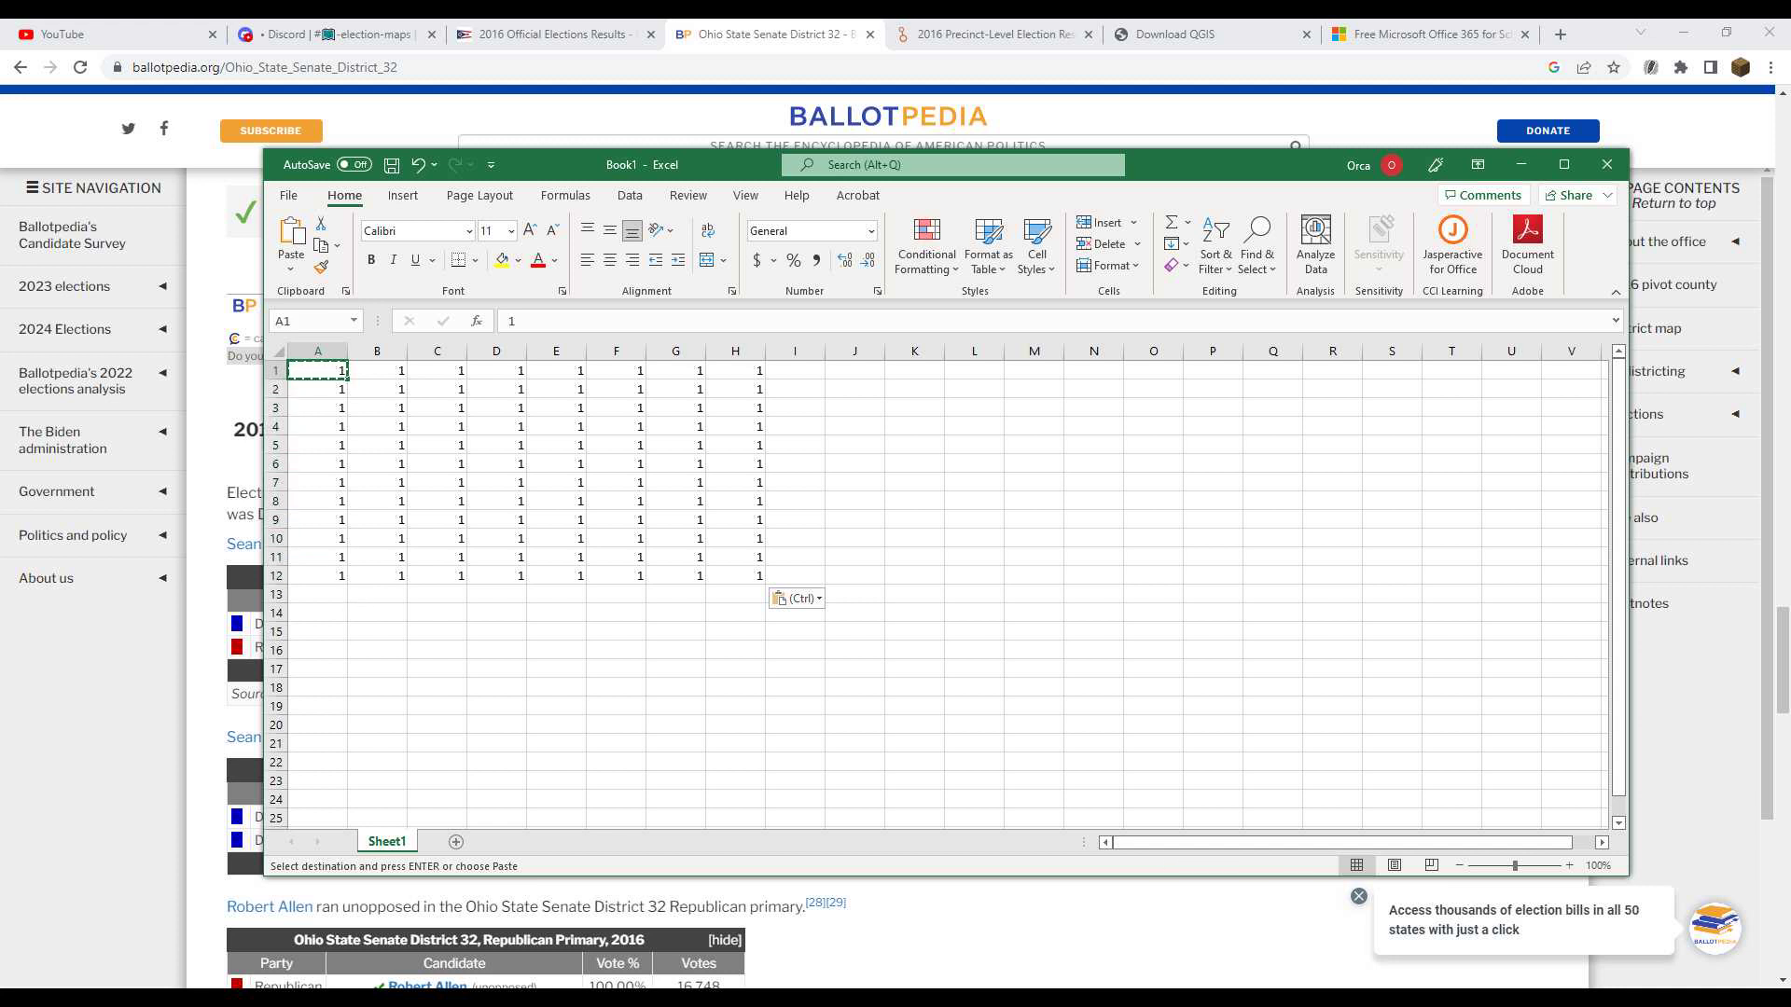
{"action": "key", "text": "ctrl+Down"}
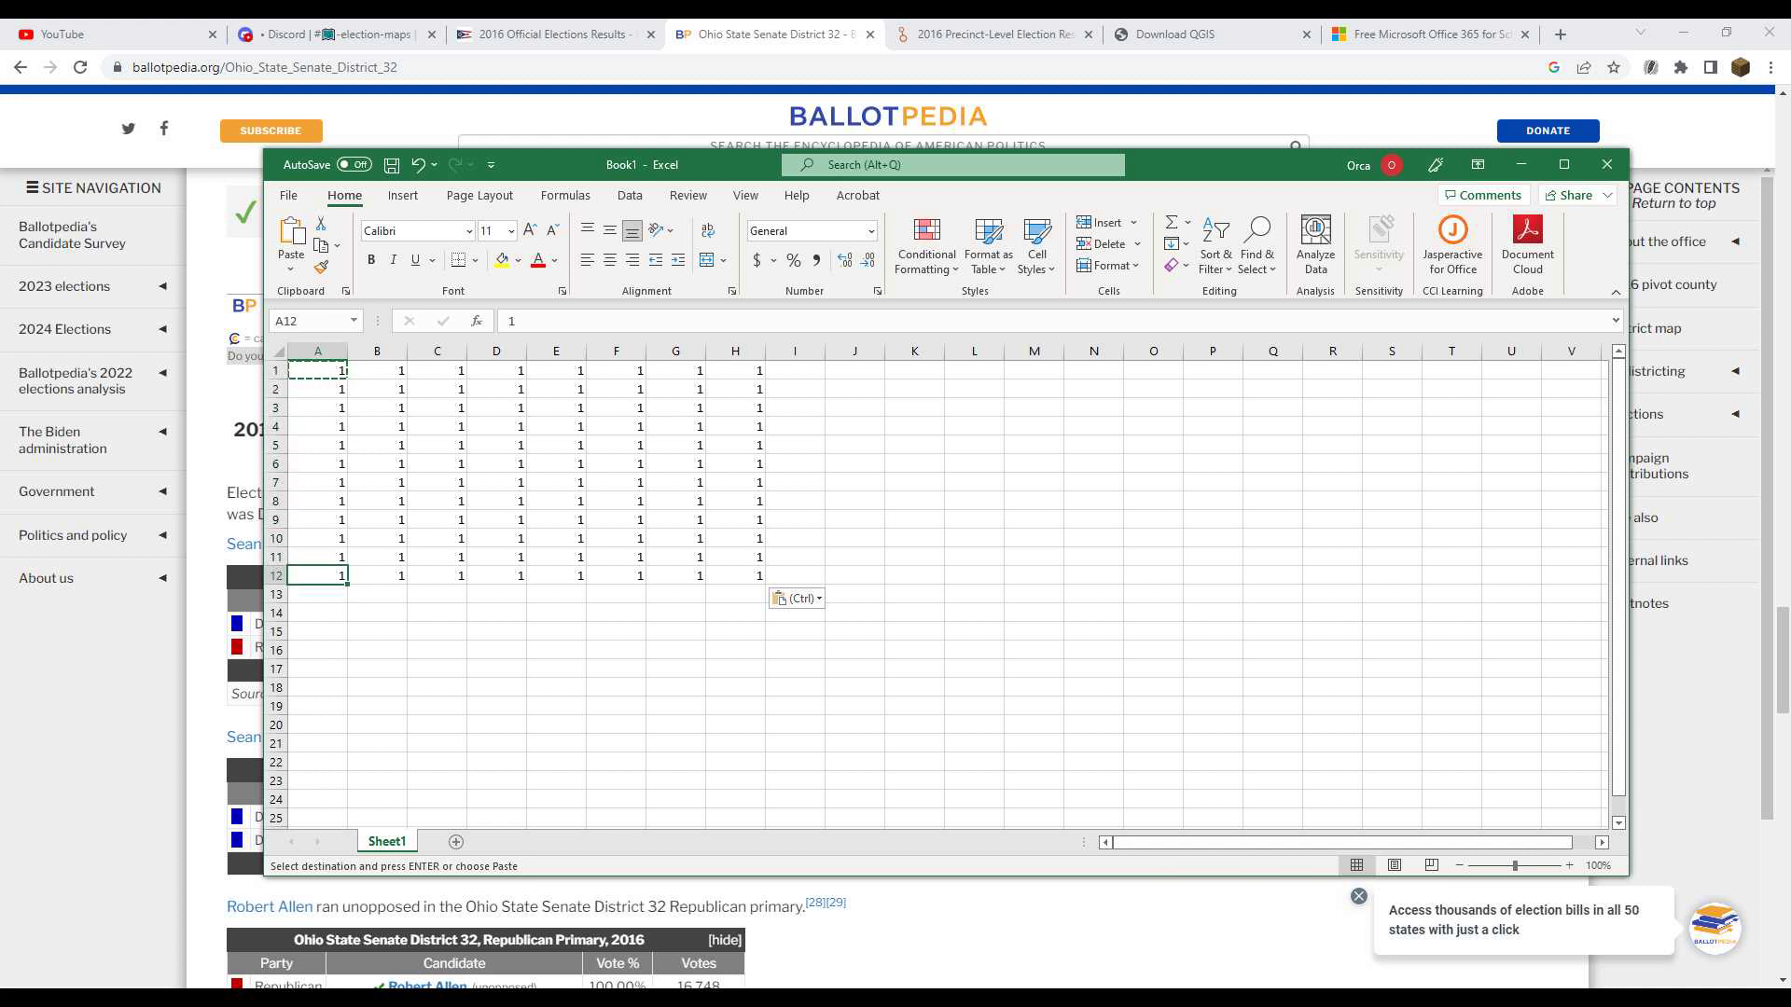
Demonstrate jumping between the corner cells of the filled range A1:H12, cycling around it several times
{"action": "key", "text": "ctrl+Right"}
{"action": "key", "text": "ctrl+Up"}
{"action": "key", "text": "ctrl+Left"}
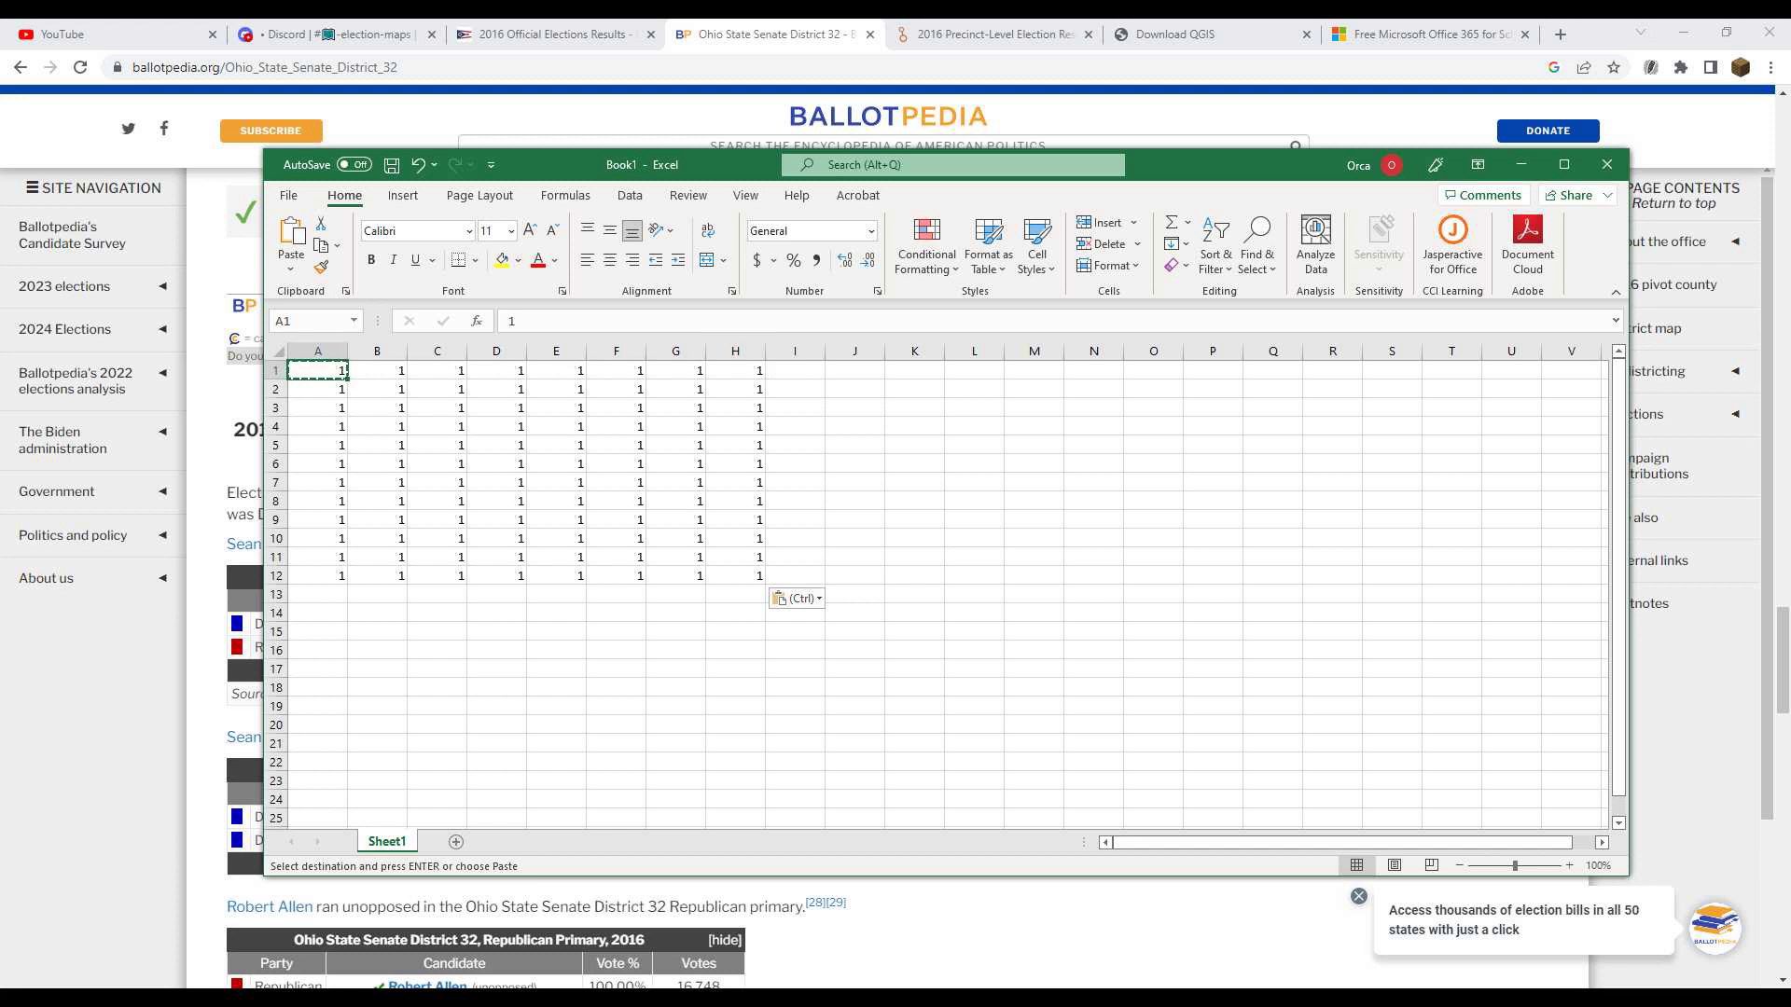
{"action": "key", "text": "ctrl+Down"}
{"action": "key", "text": "ctrl+Right"}
{"action": "key", "text": "ctrl+Up"}
{"action": "key", "text": "ctrl+Left"}
{"action": "key", "text": "ctrl+Down"}
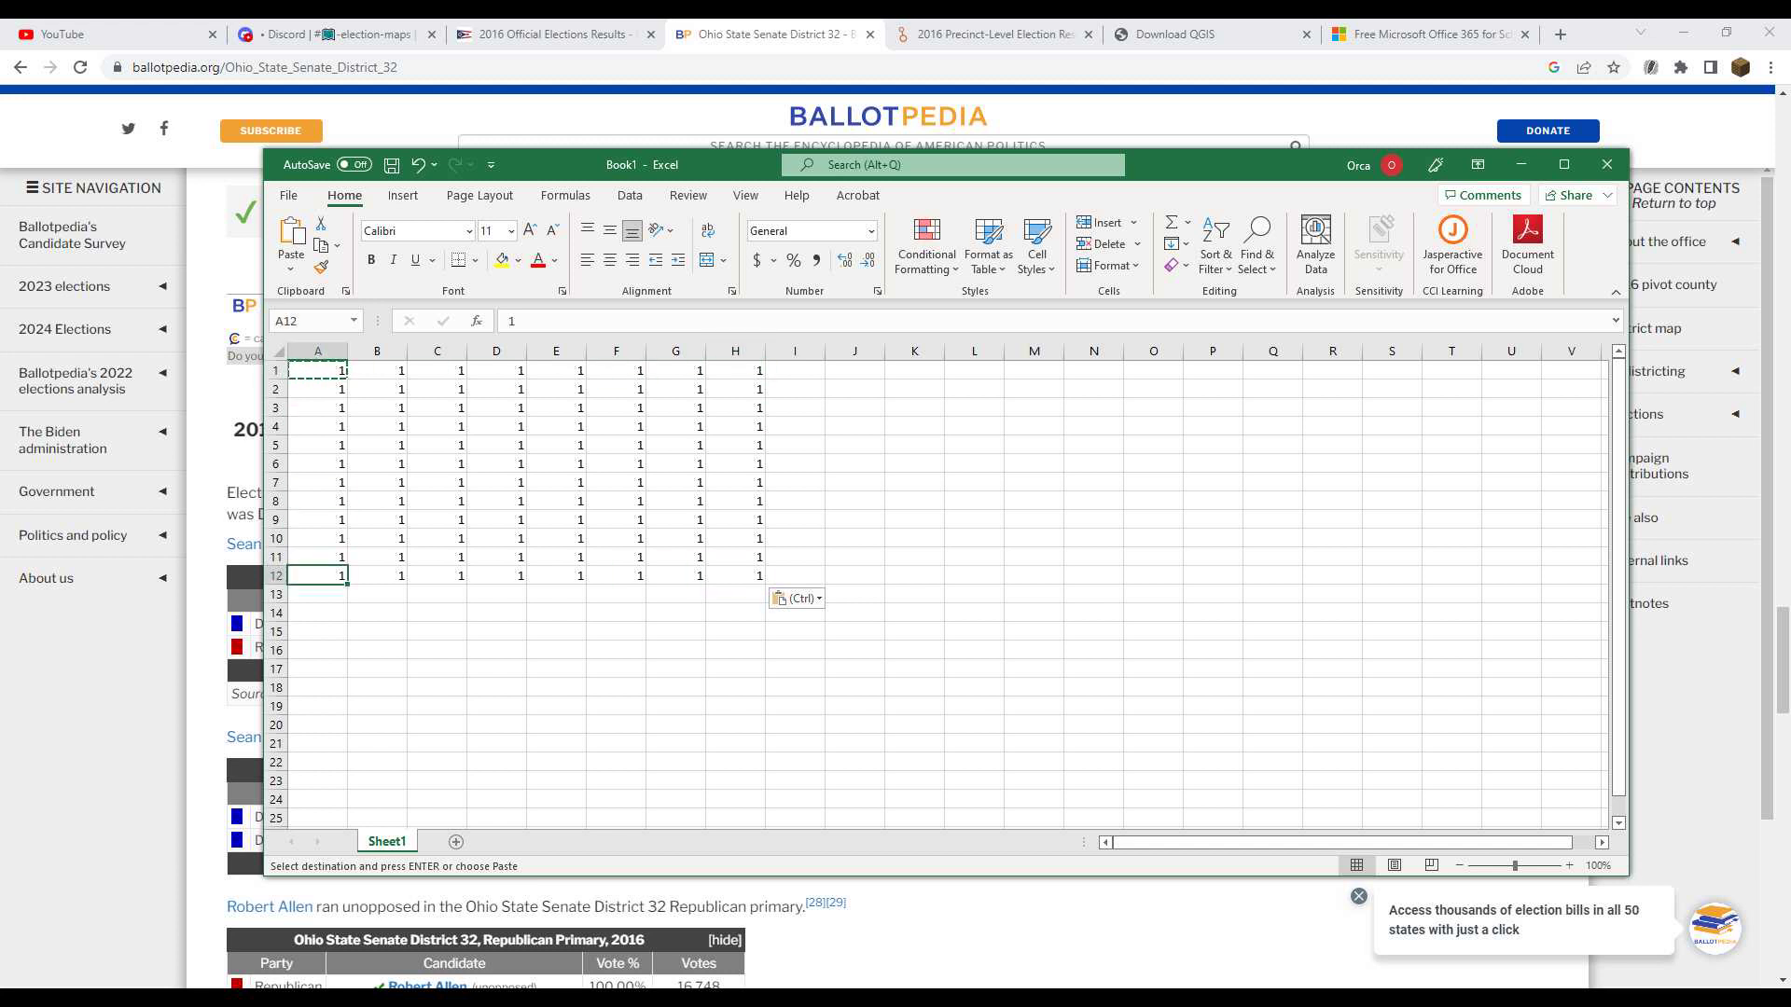
{"action": "key", "text": "ctrl+Right"}
{"action": "key", "text": "ctrl+Up"}
{"action": "key", "text": "ctrl+Left"}
{"action": "key", "text": "ctrl+Down"}
{"action": "key", "text": "ctrl+Right"}
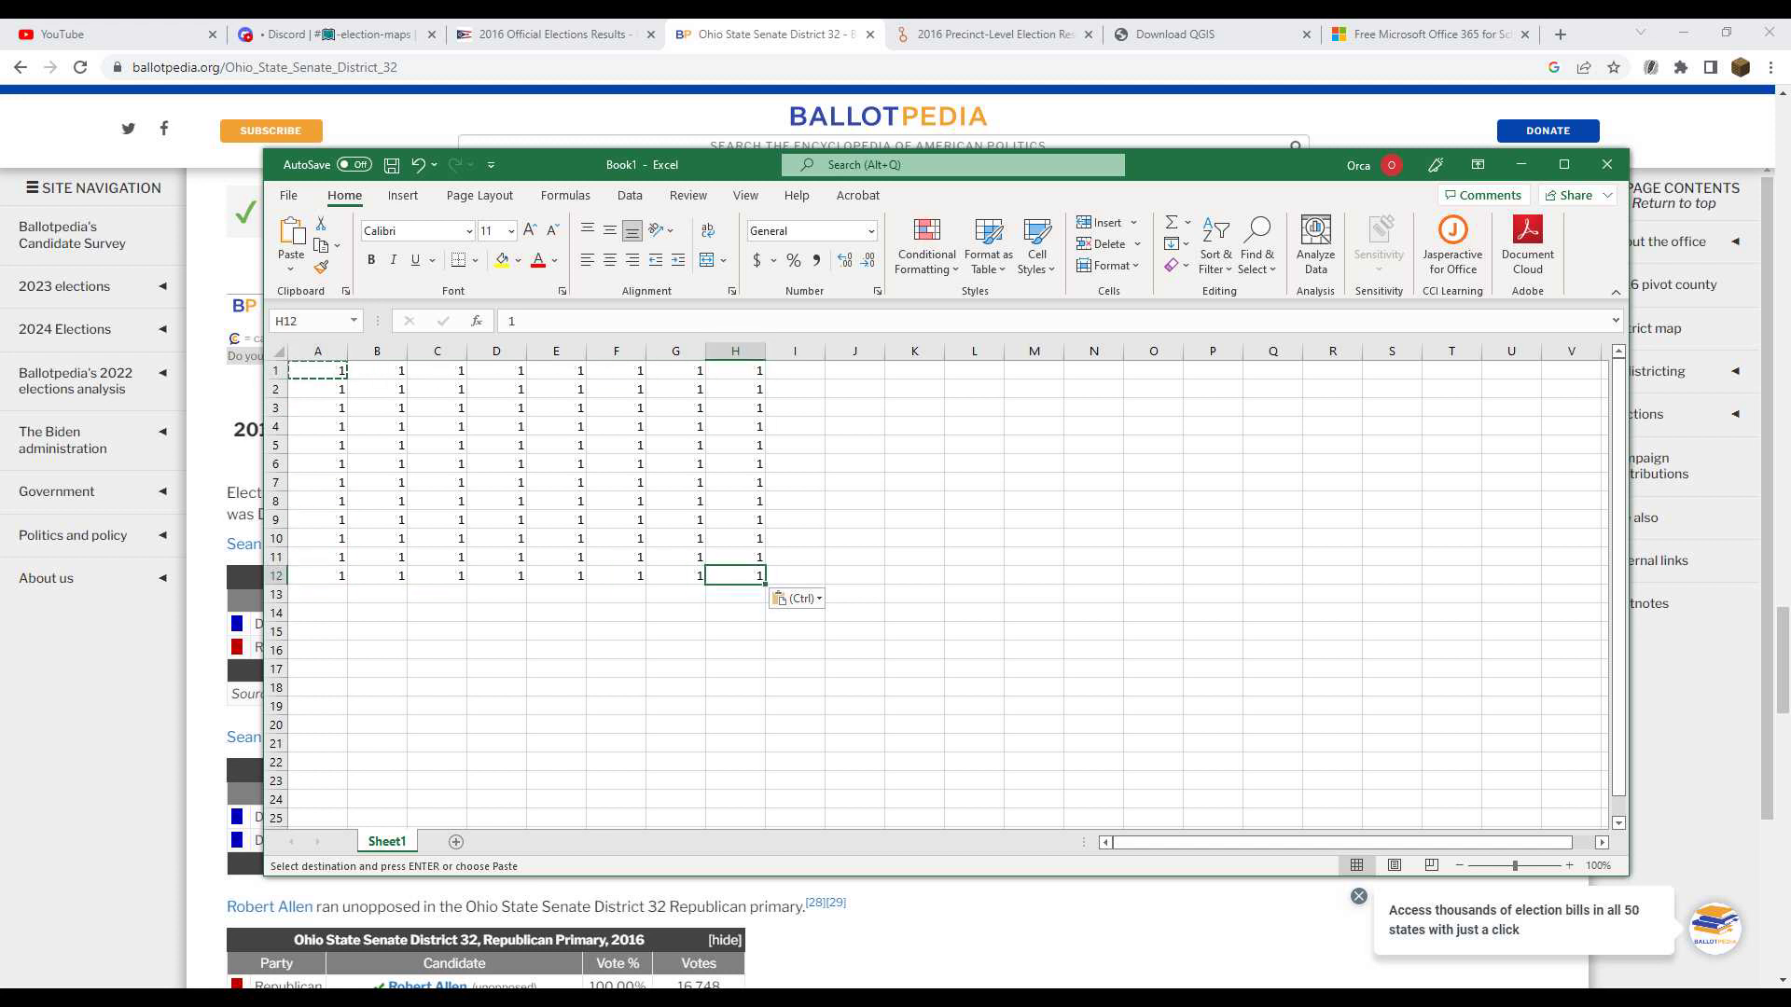
{"action": "key", "text": "ctrl+Up"}
{"action": "key", "text": "ctrl+Left"}
{"action": "key", "text": "ctrl+Down"}
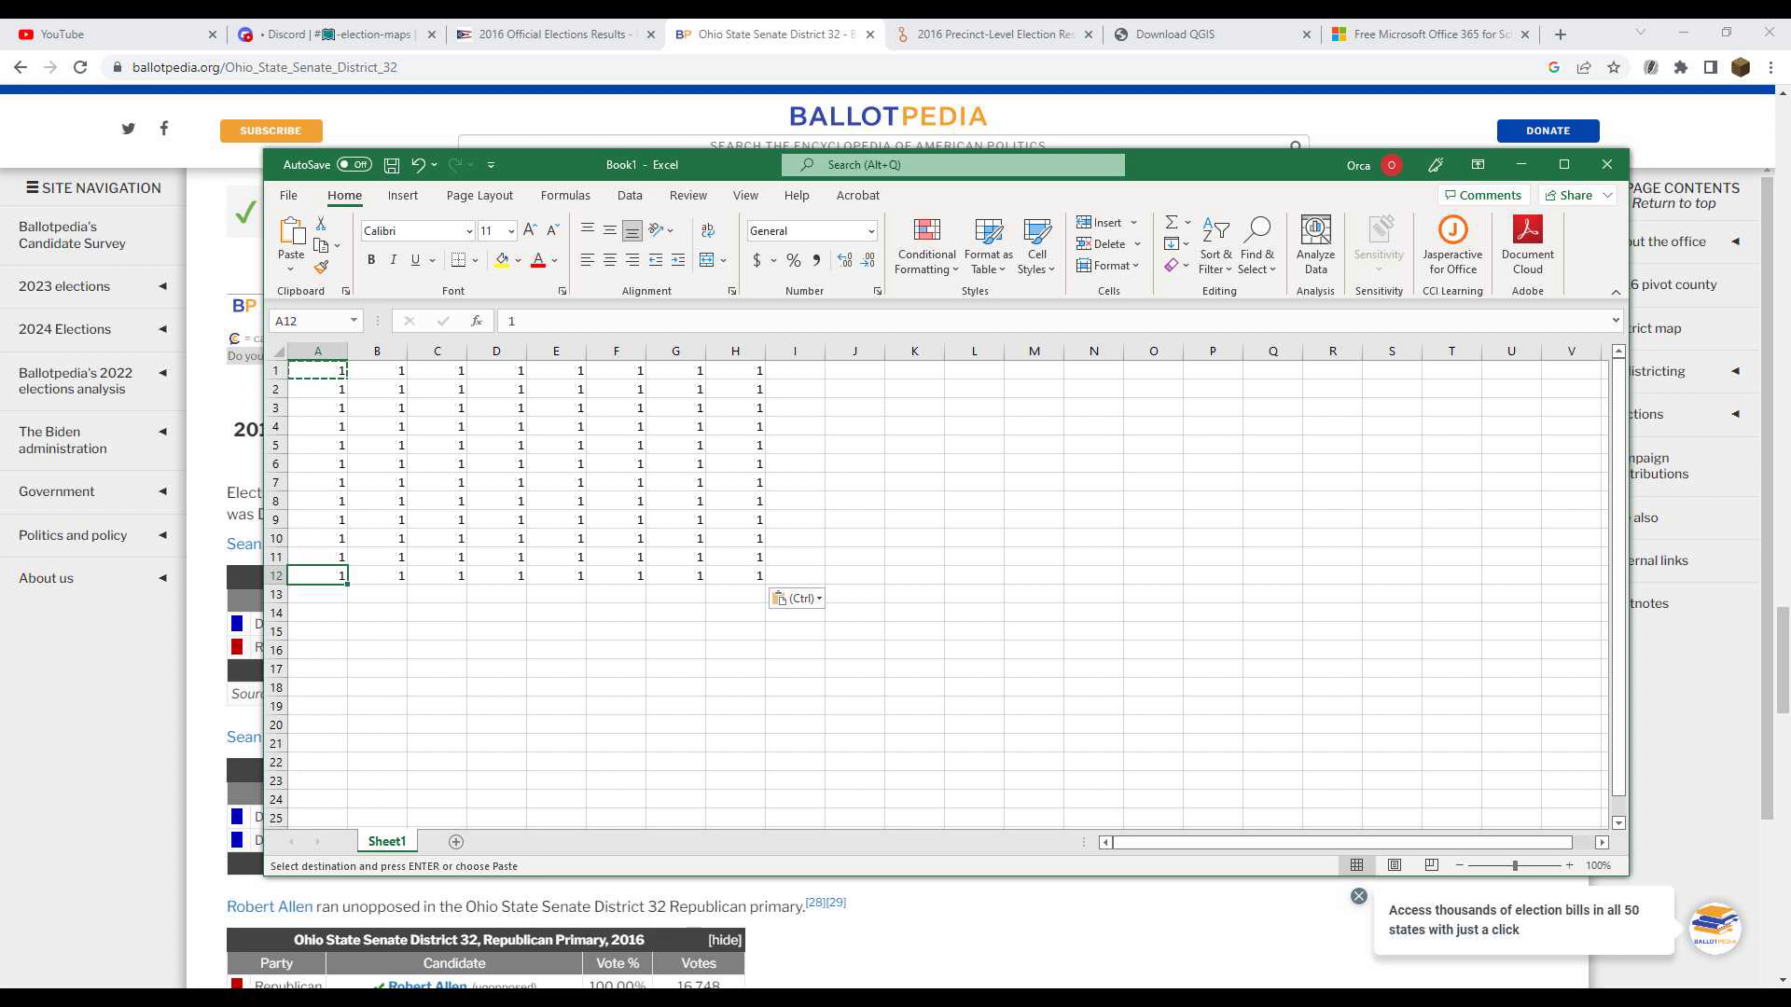
Close the practice workbook without saving and download the November 8, 2016 general election Results by Precinct (XLSX) that includes the General Assembly
{"action": "left_click", "coordinate": [1606, 165]}
{"action": "left_click", "coordinate": [1020, 624]}
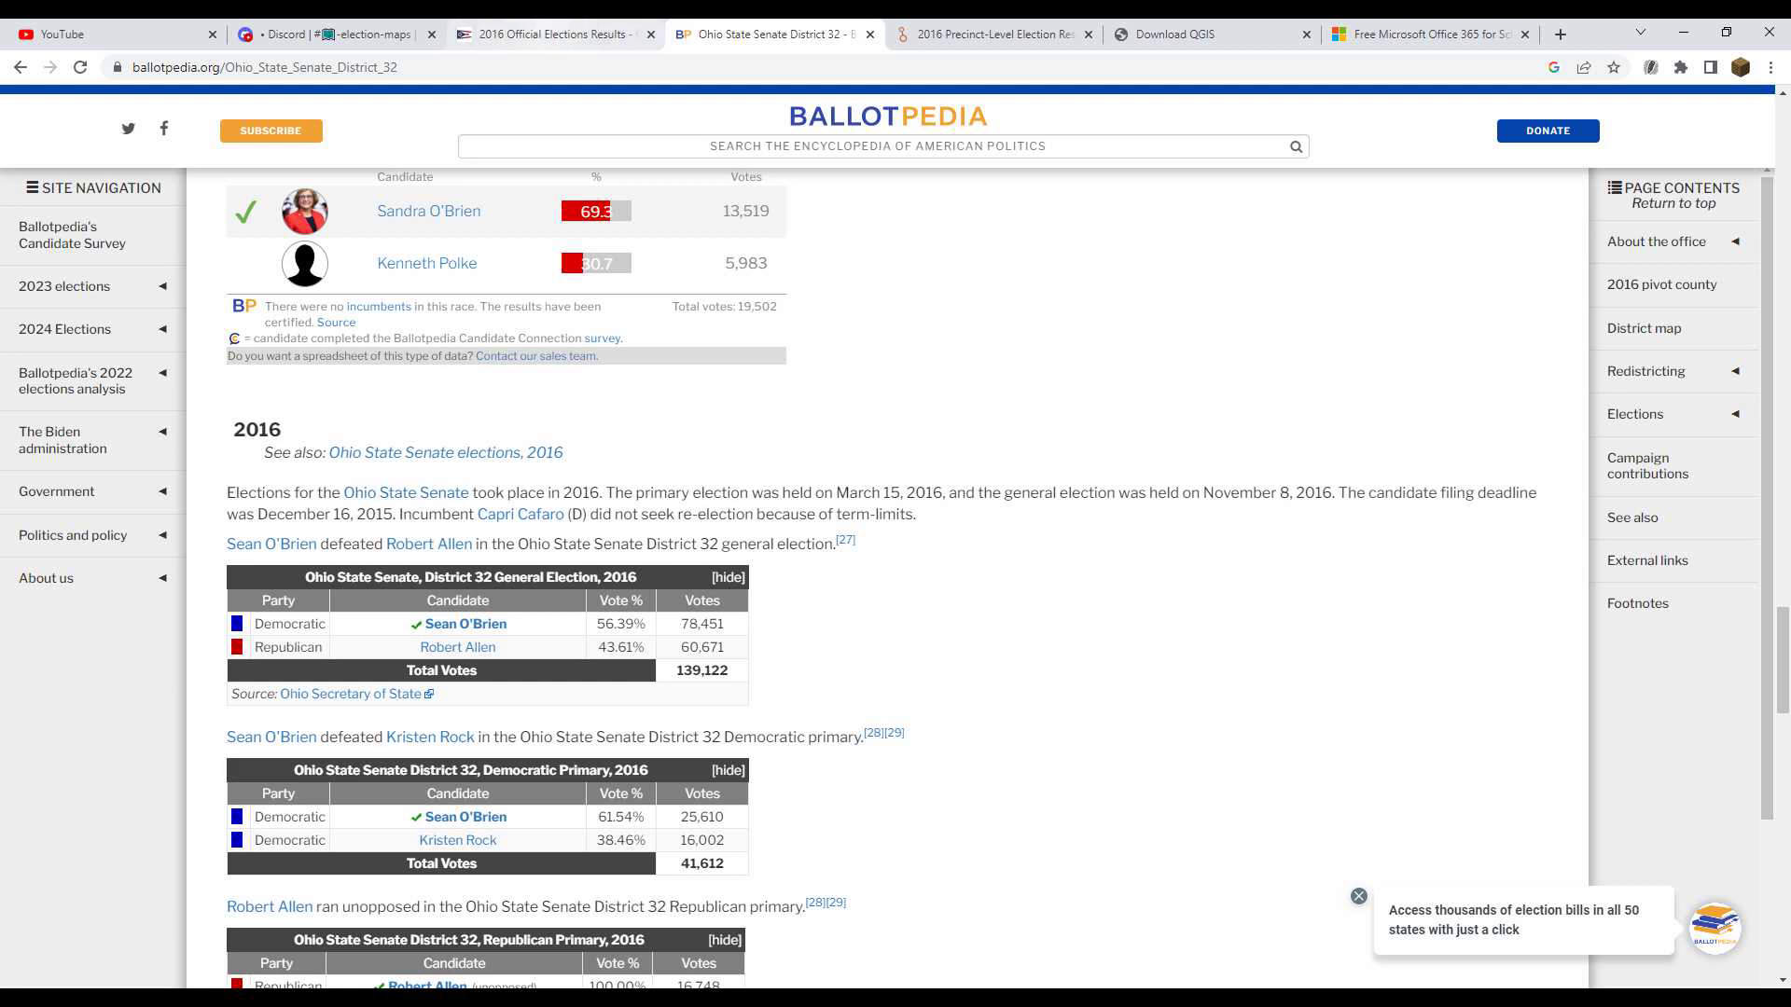
{"action": "left_click", "coordinate": [553, 33]}
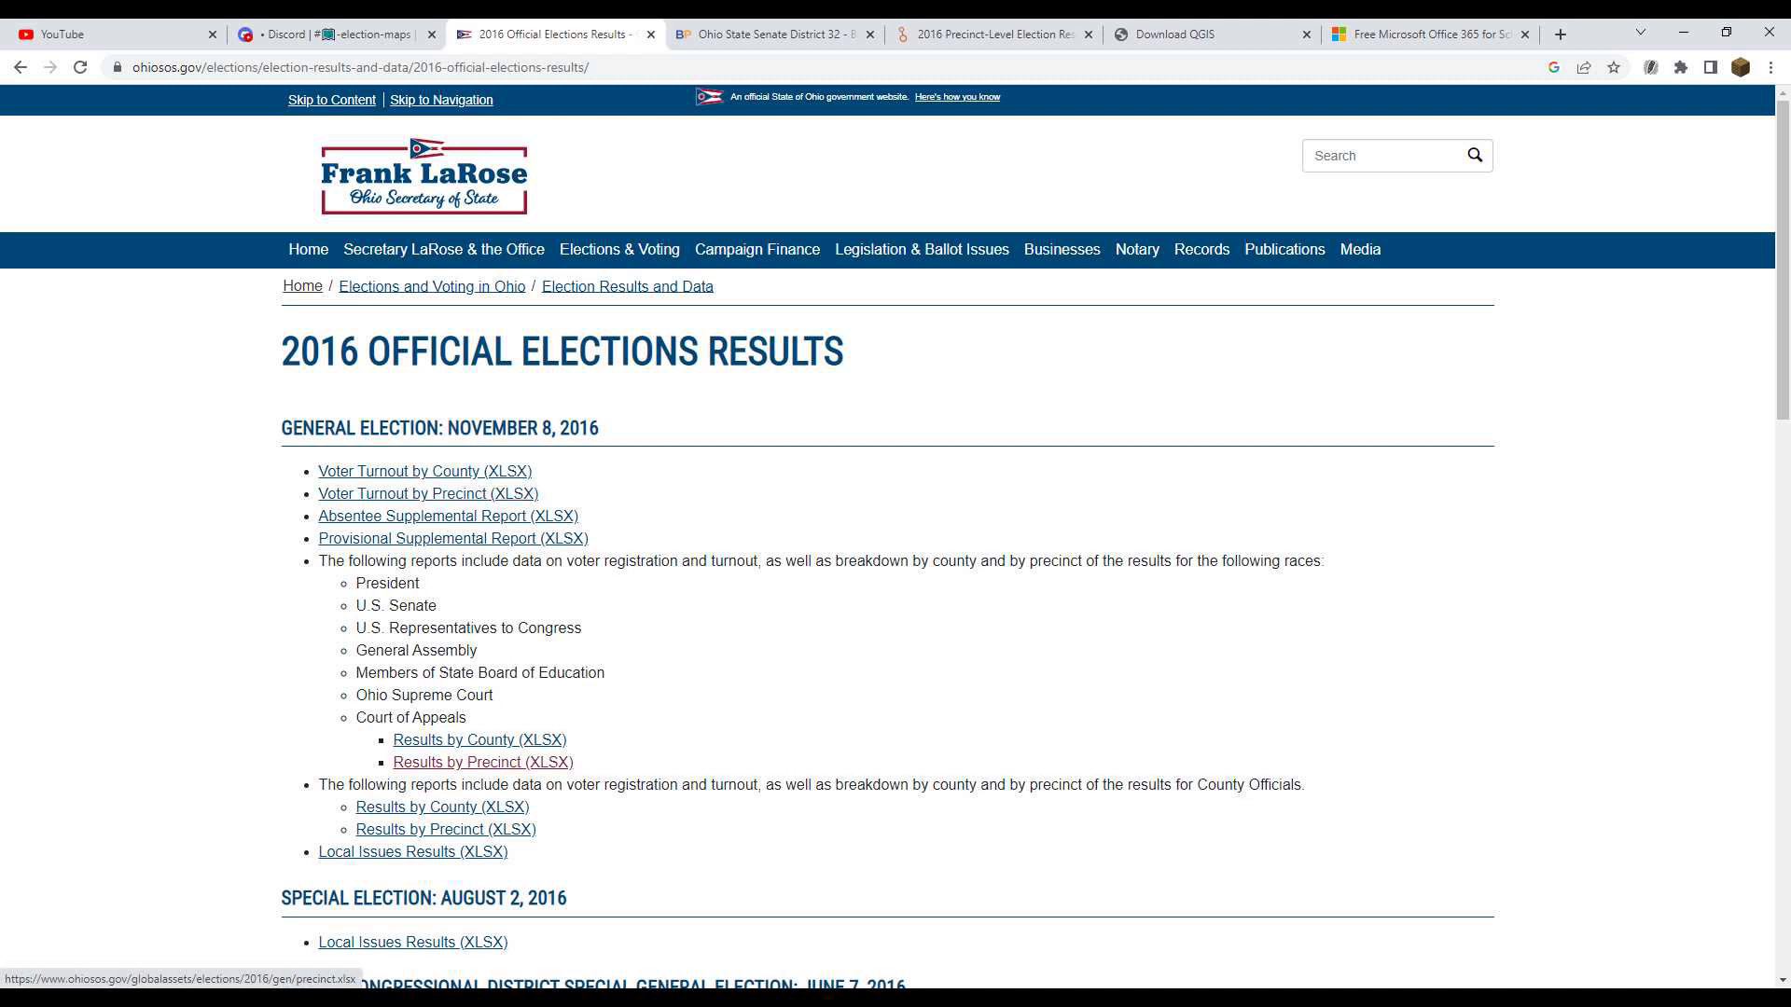
{"action": "left_click", "coordinate": [483, 763]}
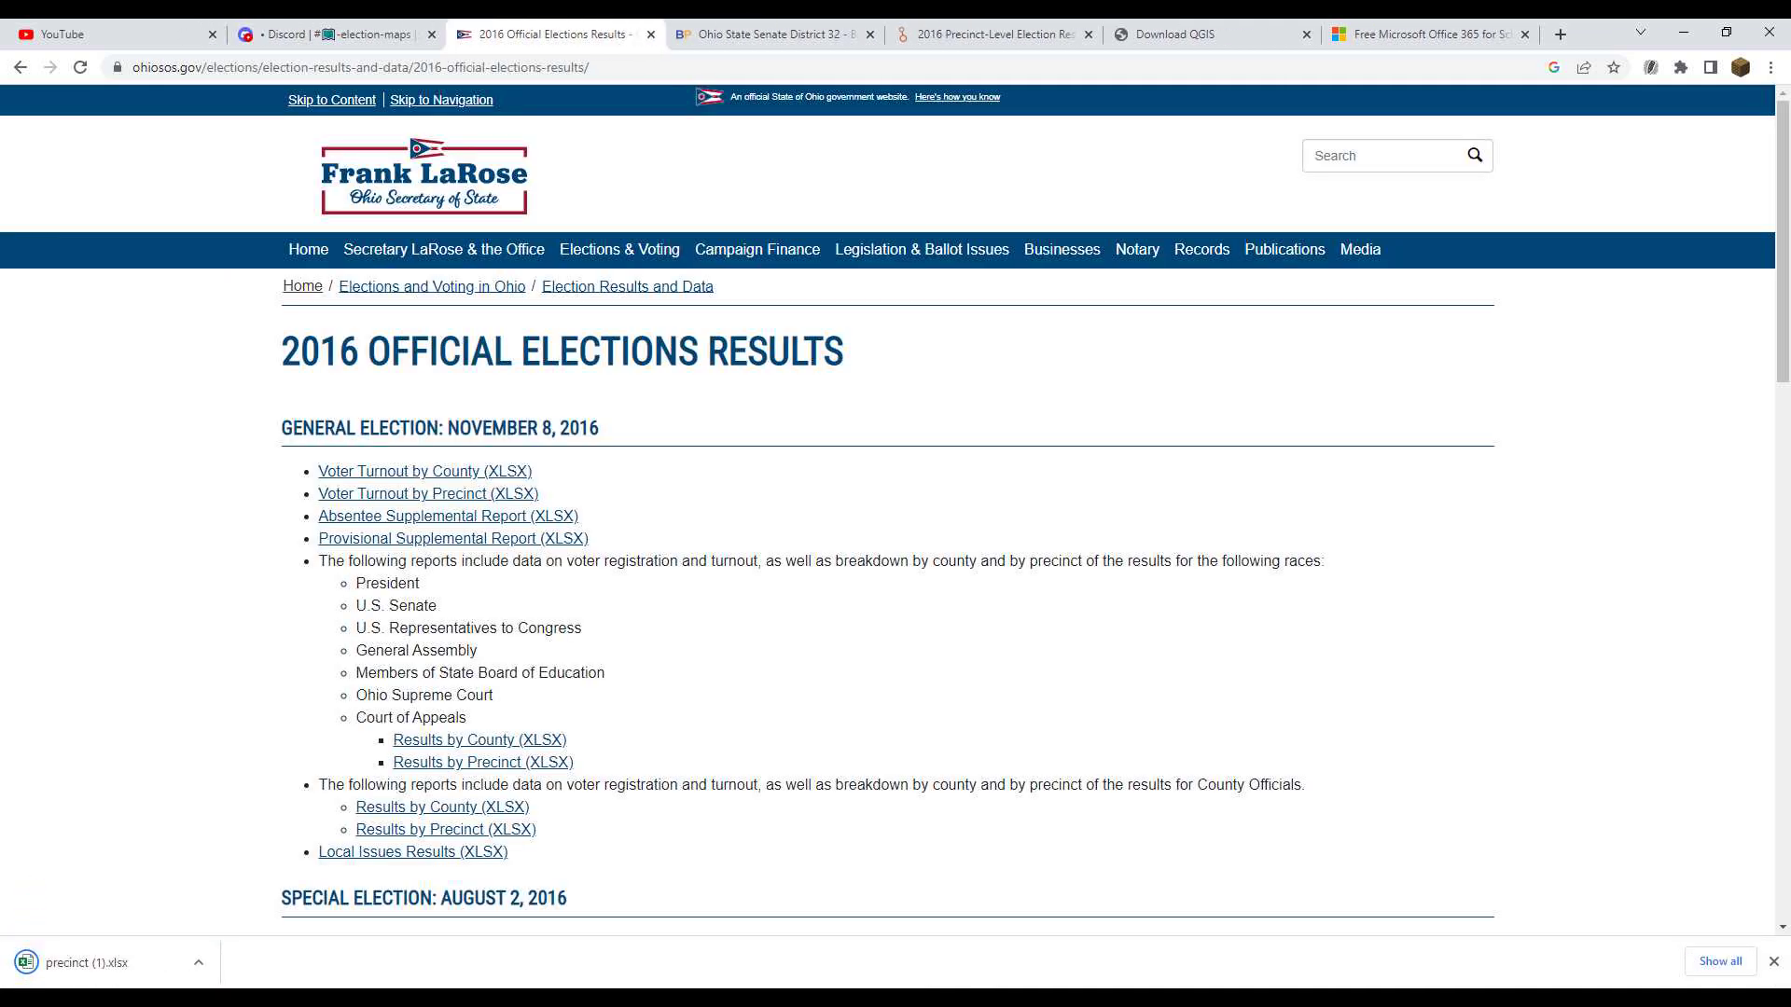
In the Downloads folder, delete the duplicate file precinct (1) and open the precinct workbook
{"action": "key", "text": "super+e"}
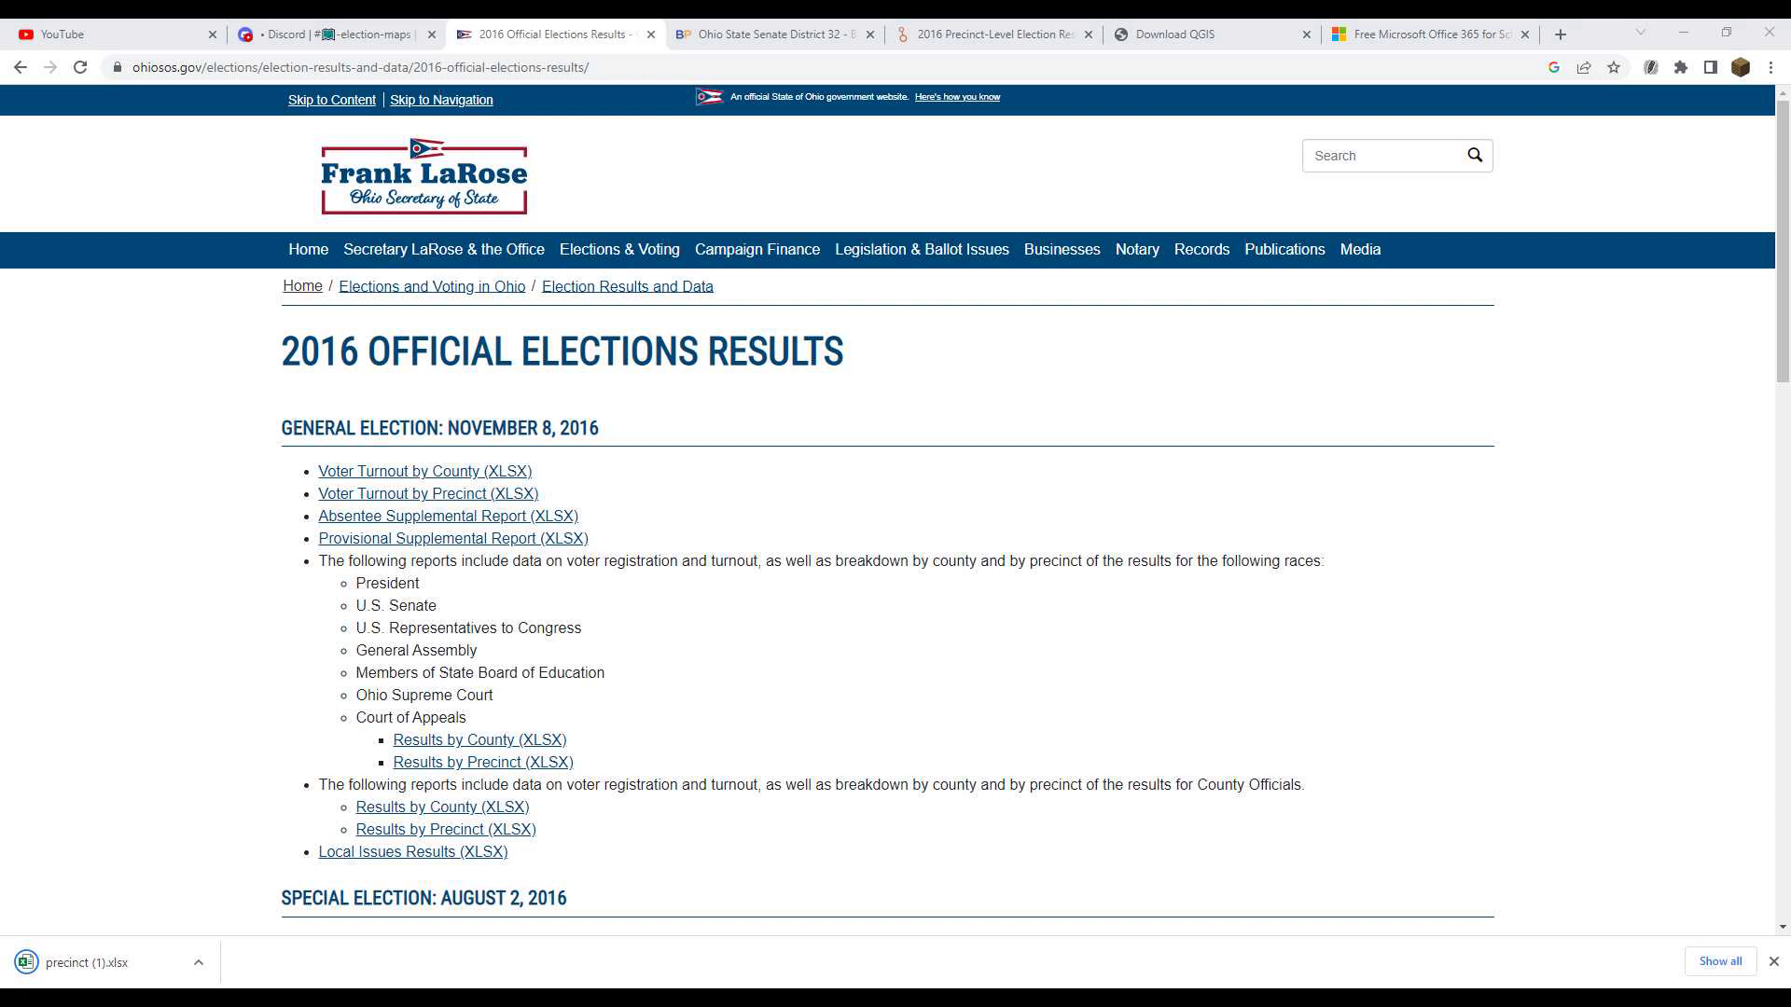
{"action": "left_click", "coordinate": [323, 471]}
{"action": "left_click", "coordinate": [499, 465]}
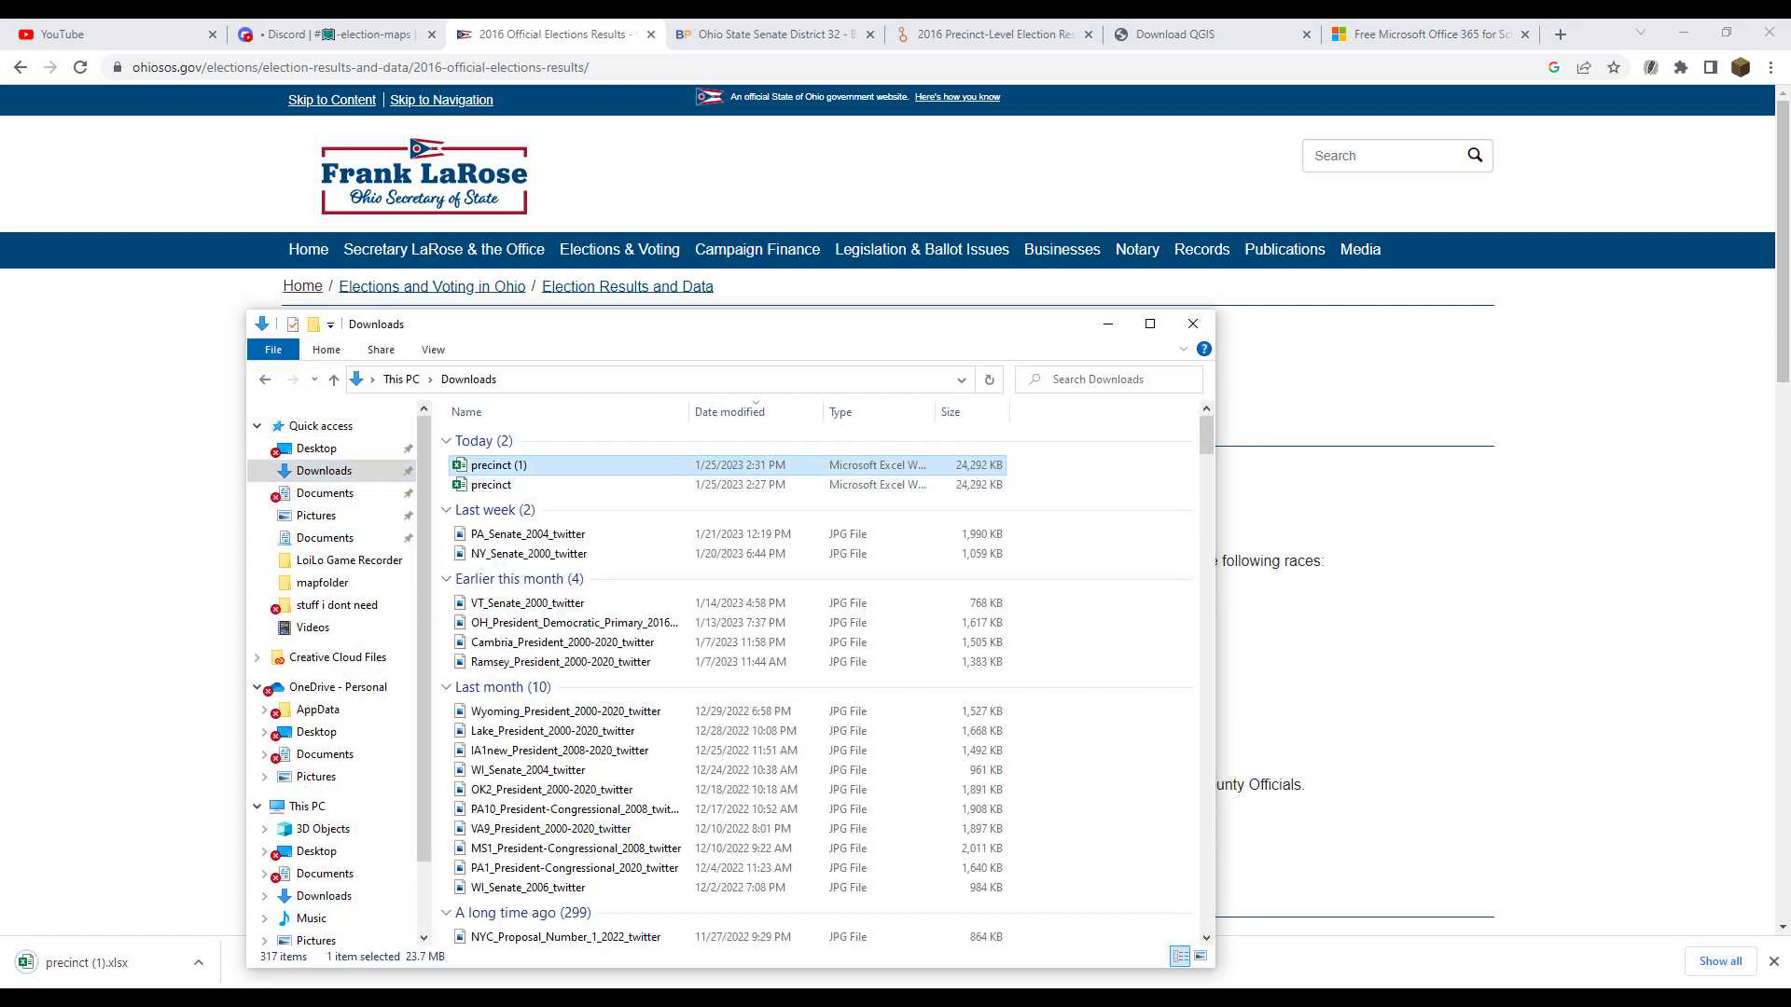
{"action": "key", "text": "Delete"}
{"action": "double_click", "coordinate": [492, 465]}
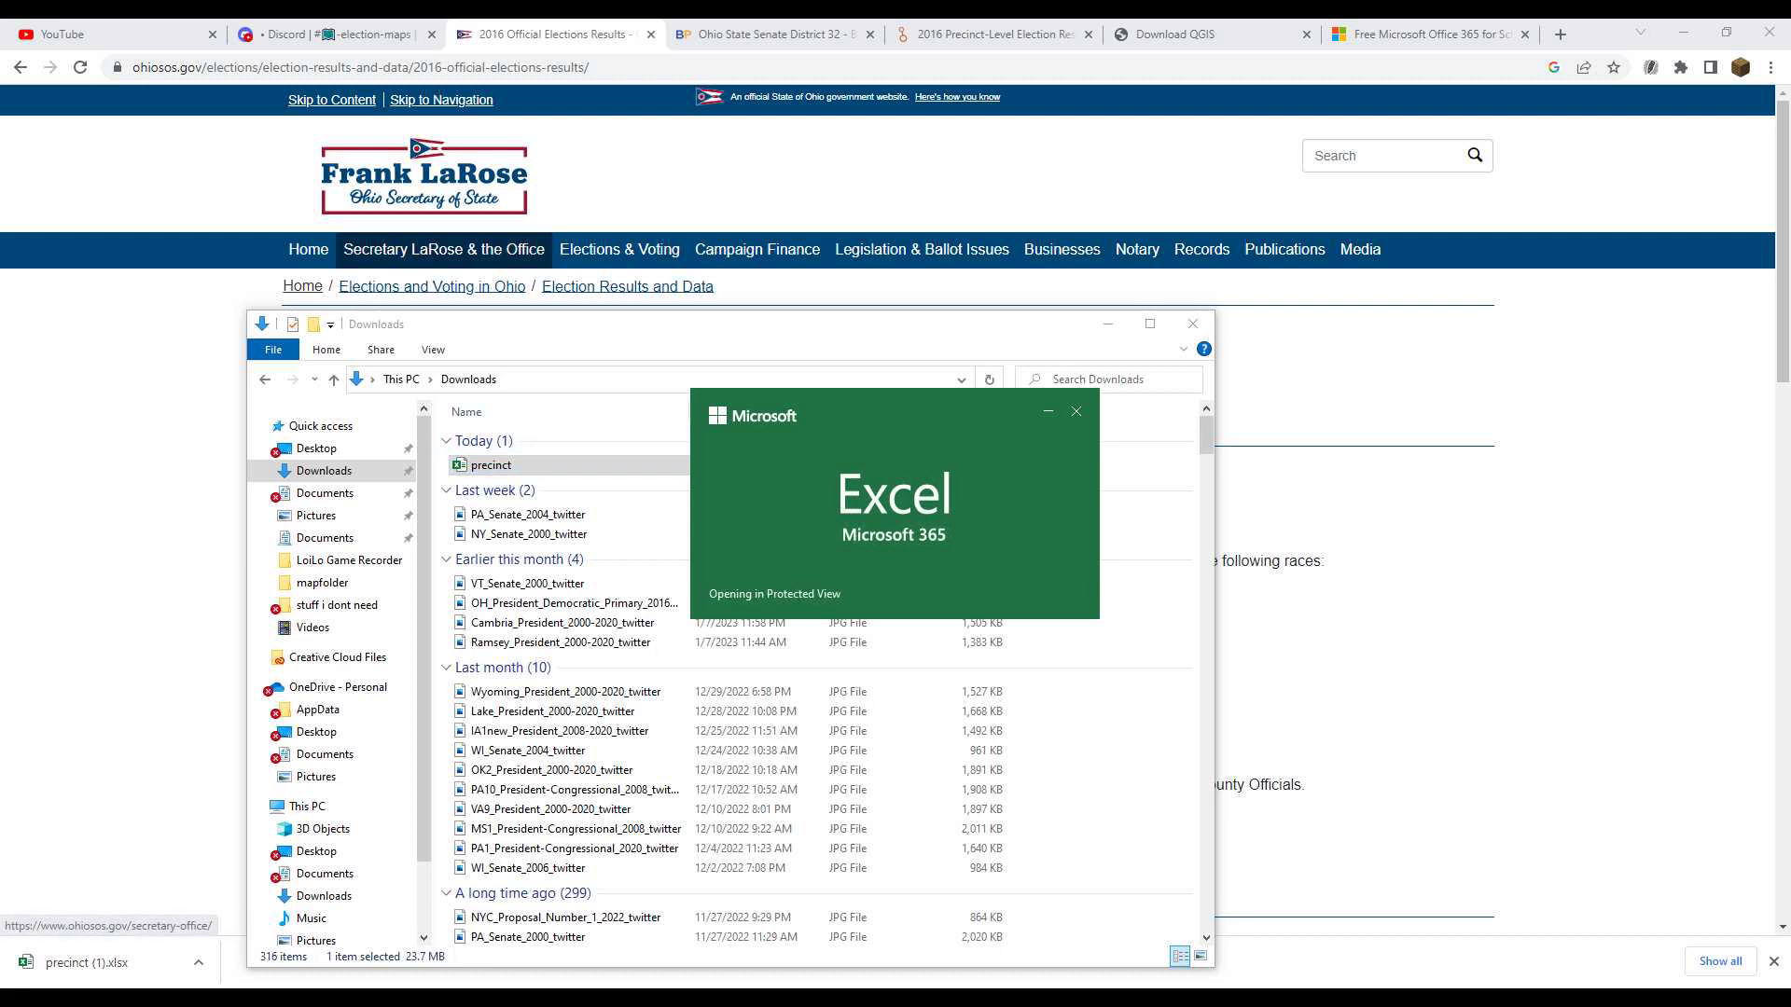
Search the files of the 2016 Precinct-Level Election Results dataset on Harvard Dataverse for oh_2016
{"action": "left_click", "coordinate": [994, 35]}
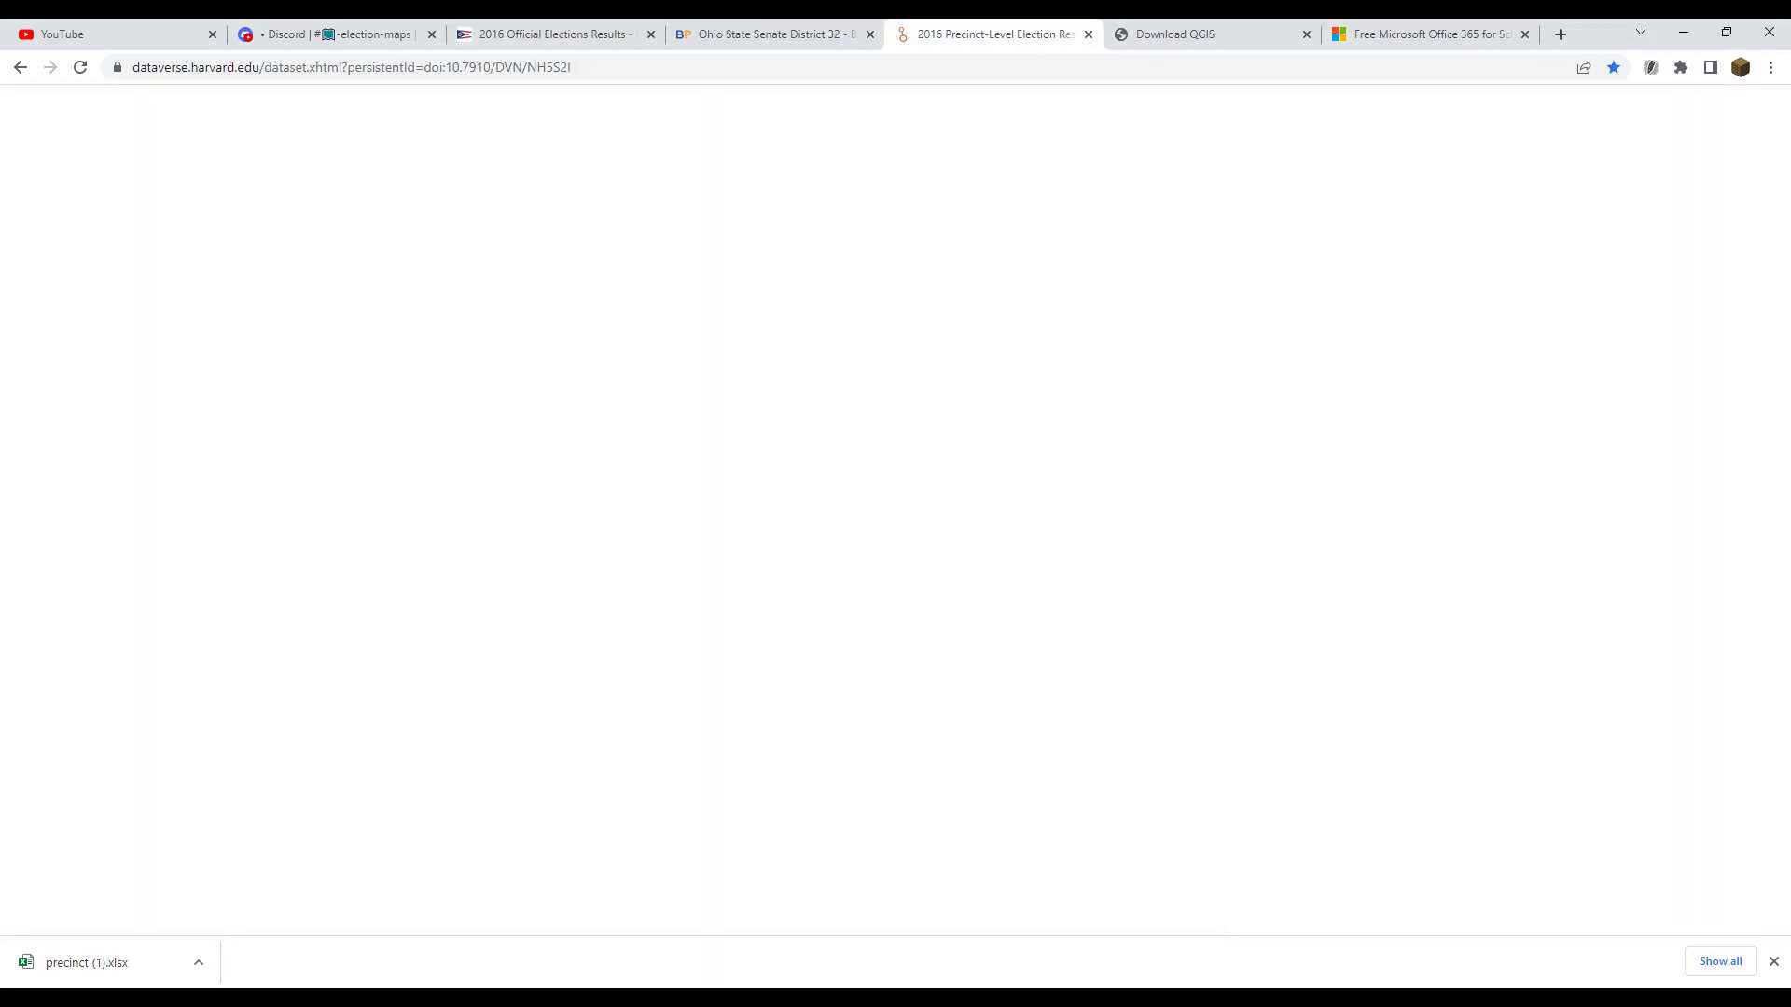
{"action": "left_click", "coordinate": [557, 686]}
{"action": "type", "text": "oh"}
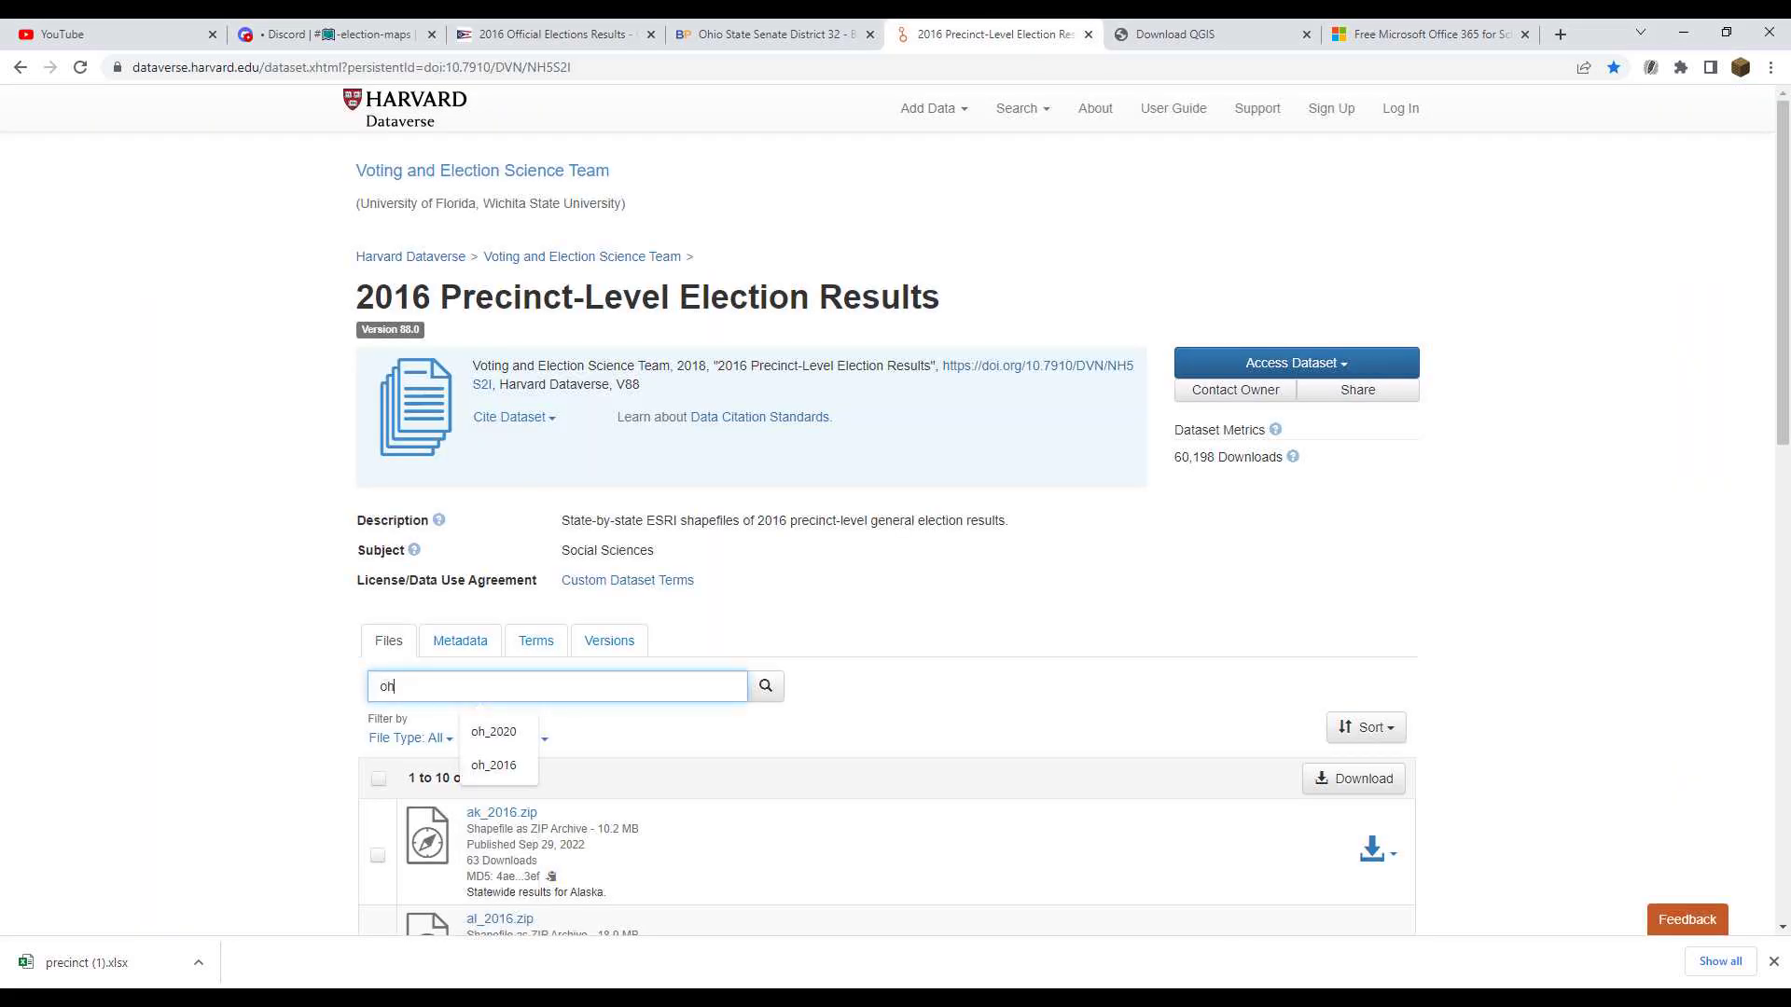
{"action": "type", "text": "_2016"}
{"action": "key", "text": "Return"}
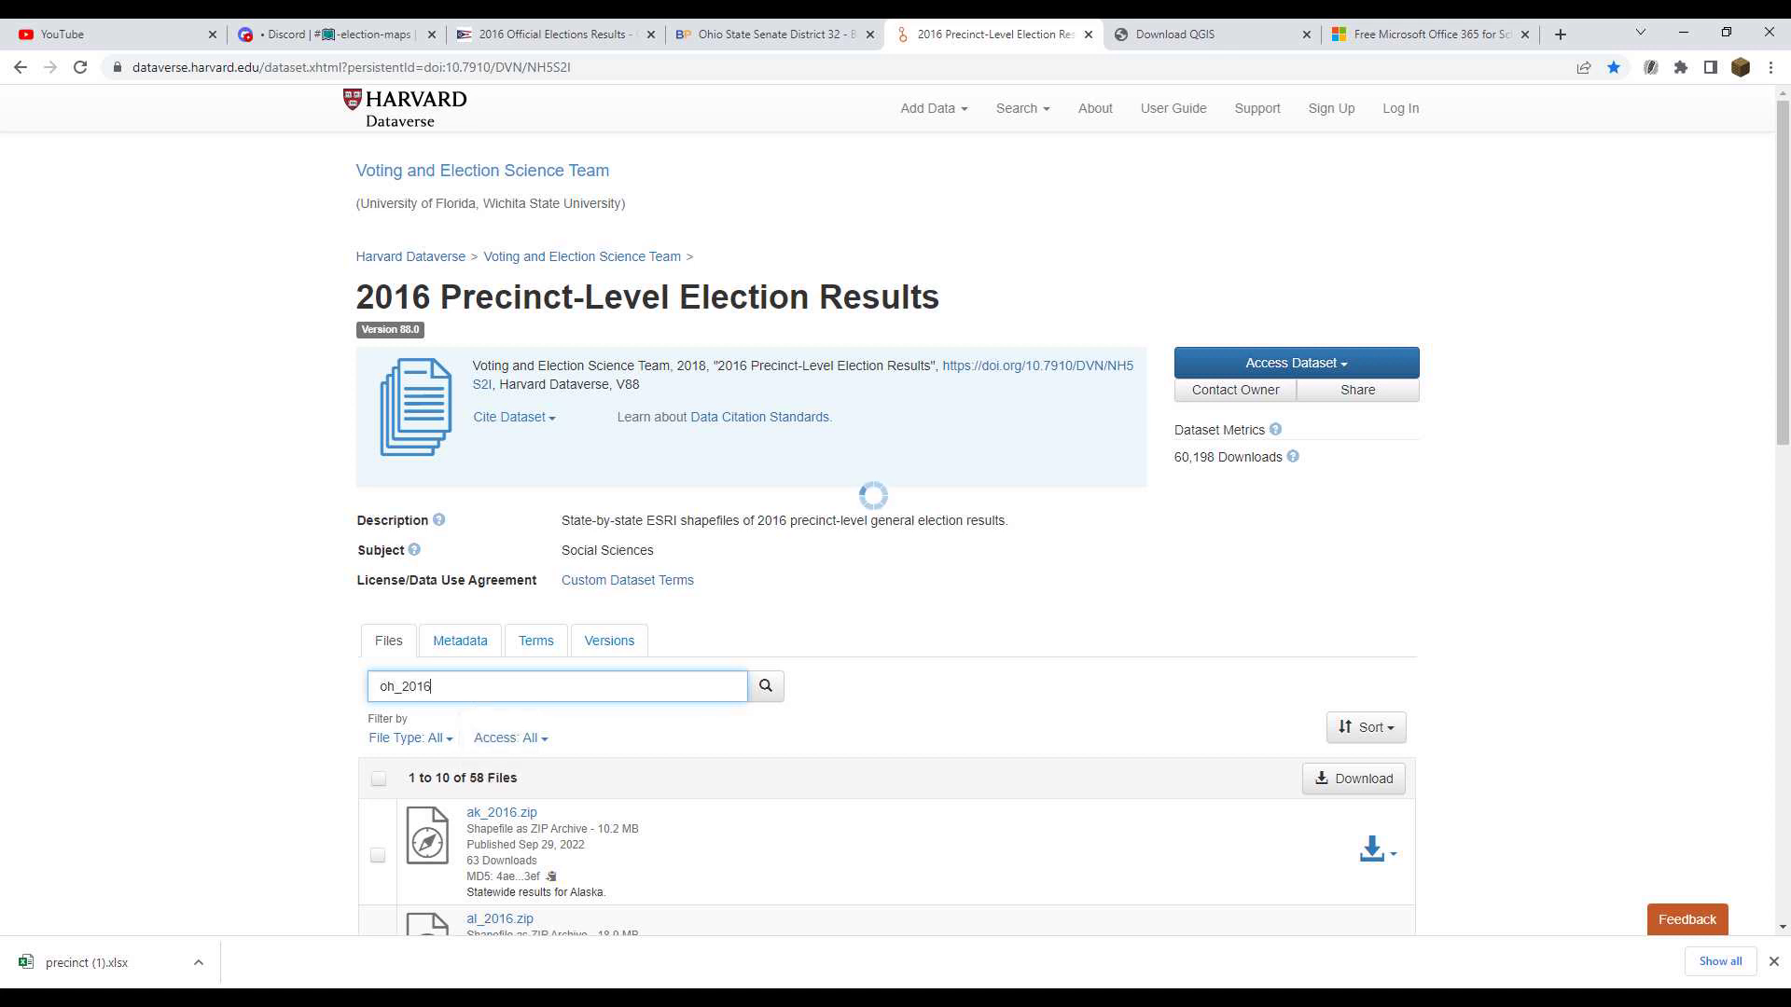
{"action": "left_click_drag", "start_coordinate": [395, 687], "coordinate": [375, 686]}
{"action": "left_click", "coordinate": [279, 695]}
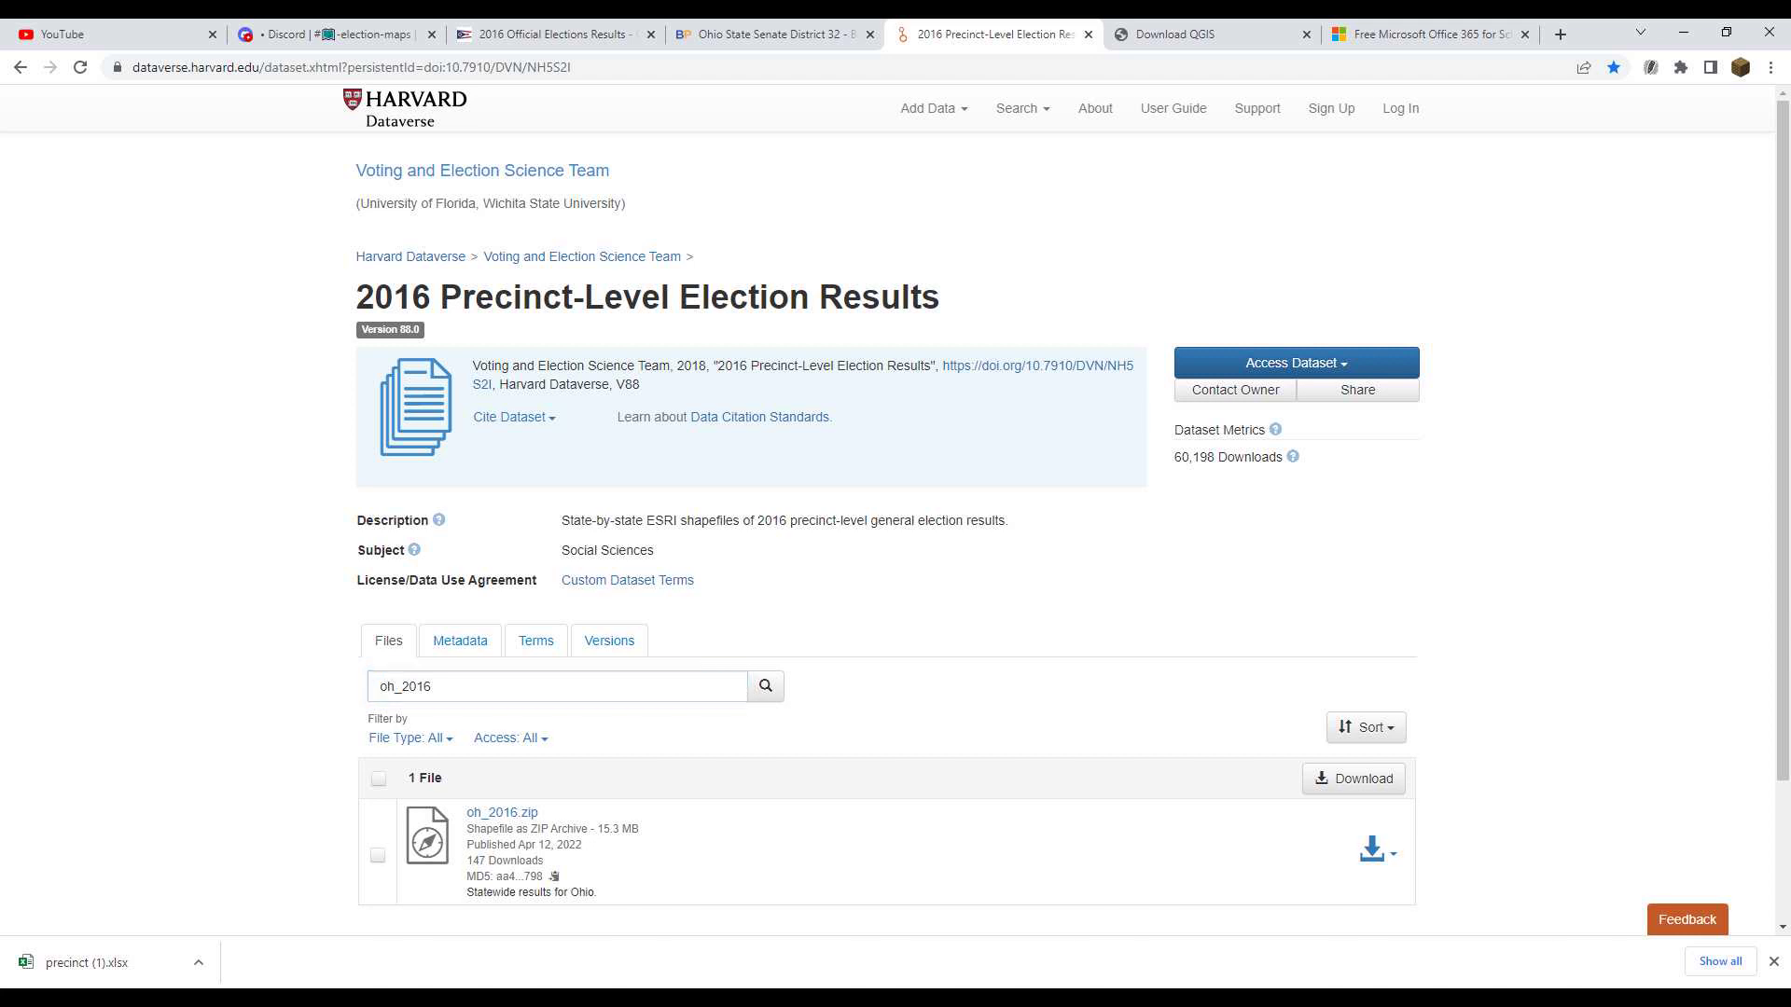
Start downloading oh_2016.zip as Shapefile as ZIP Archive
{"action": "scroll", "coordinate": [887, 596], "scroll_direction": "down", "scroll_amount": 2}
{"action": "left_click", "coordinate": [1371, 678]}
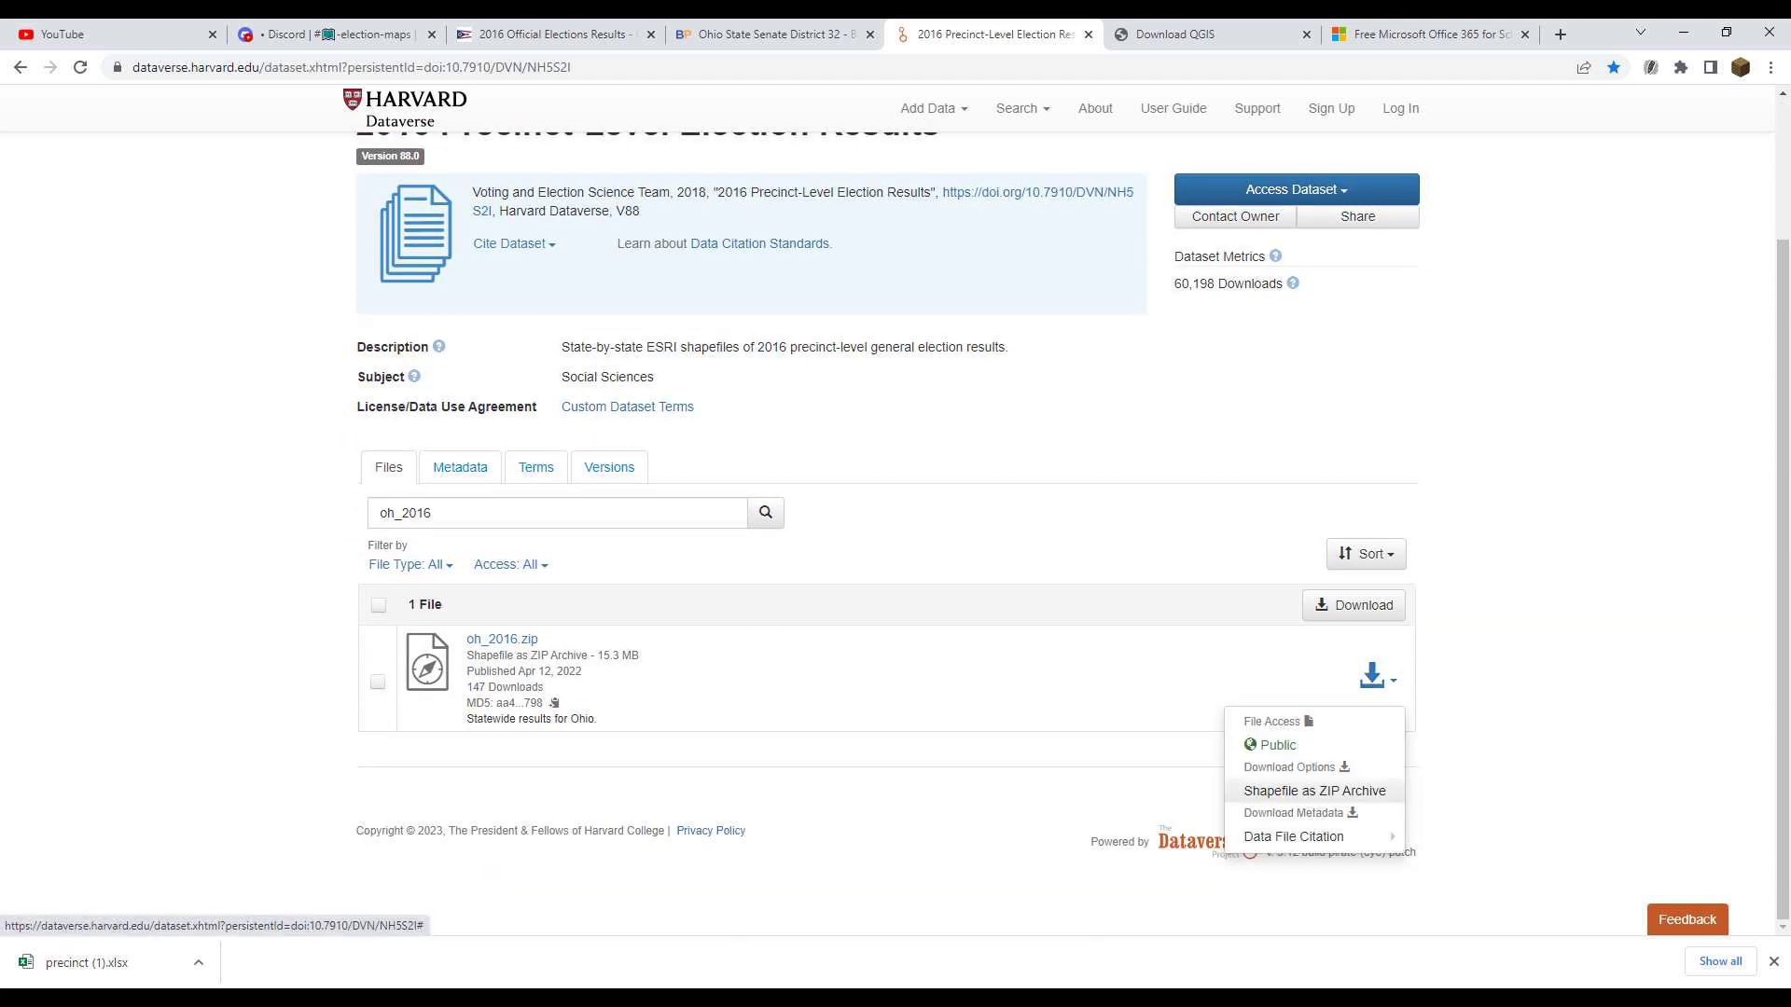
{"action": "left_click", "coordinate": [1324, 791]}
{"action": "left_click", "coordinate": [224, 674]}
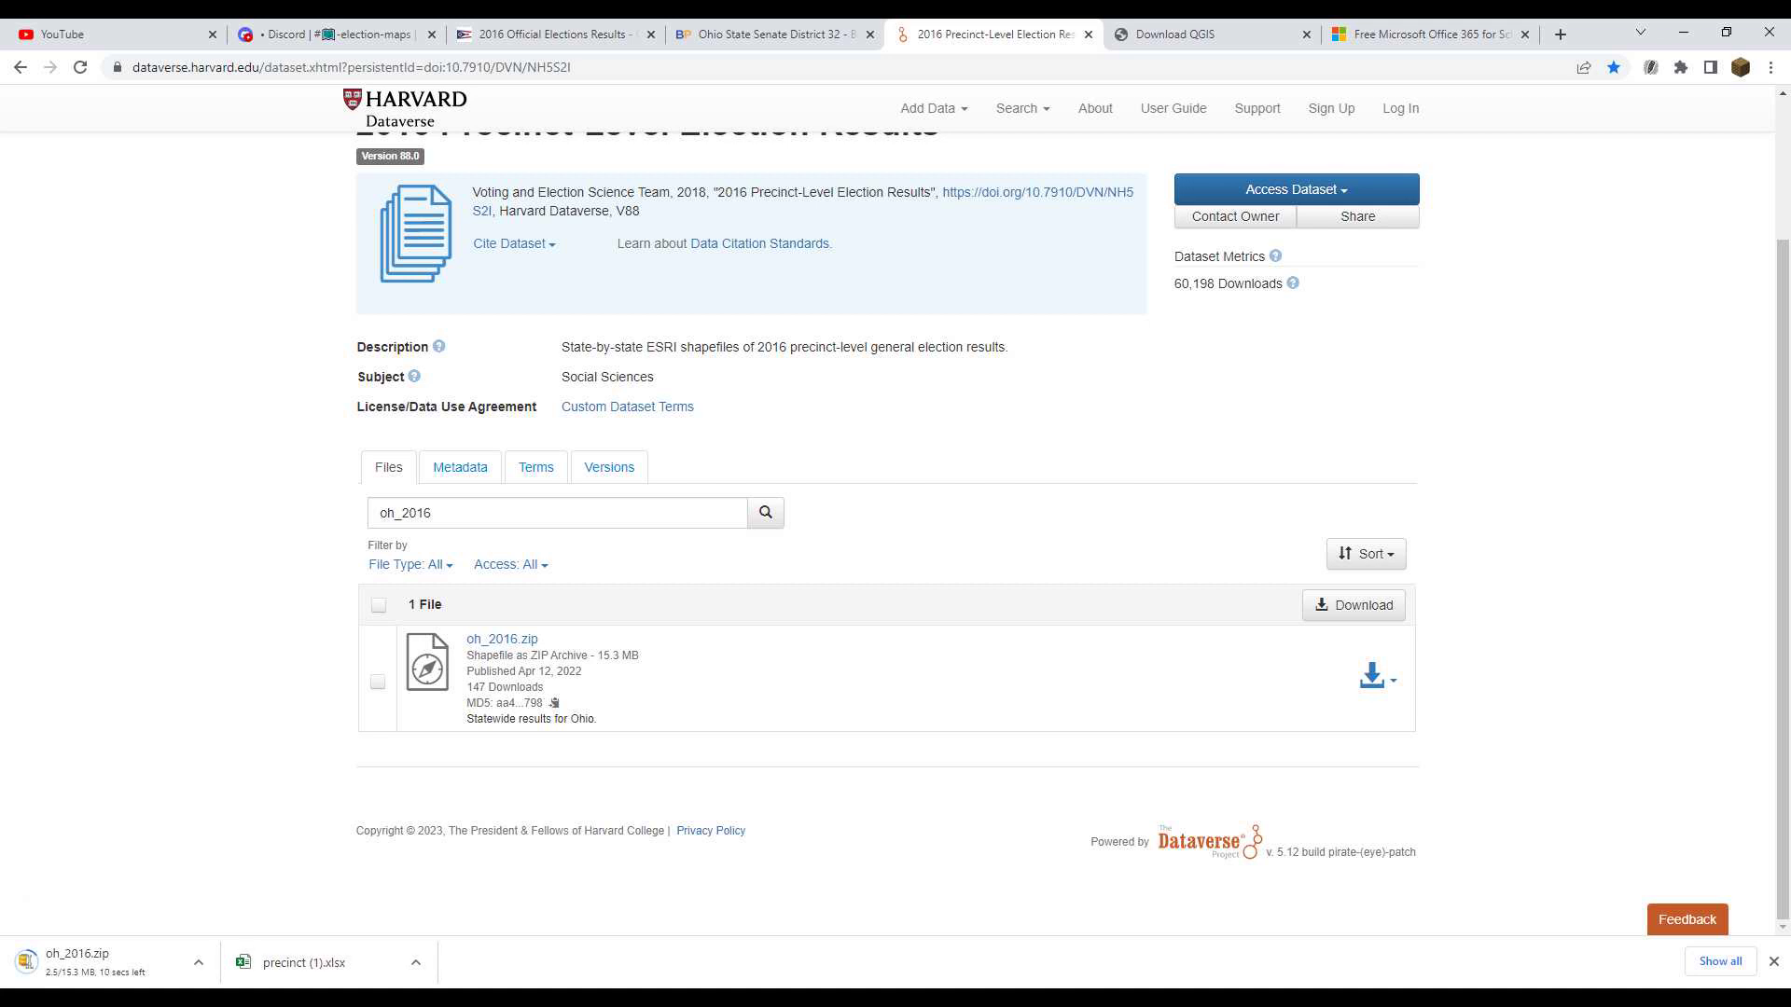
Switch to the precinct workbook in Excel and open its General Assembly results sheet from the table of contents
{"action": "key", "text": "alt+Tab"}
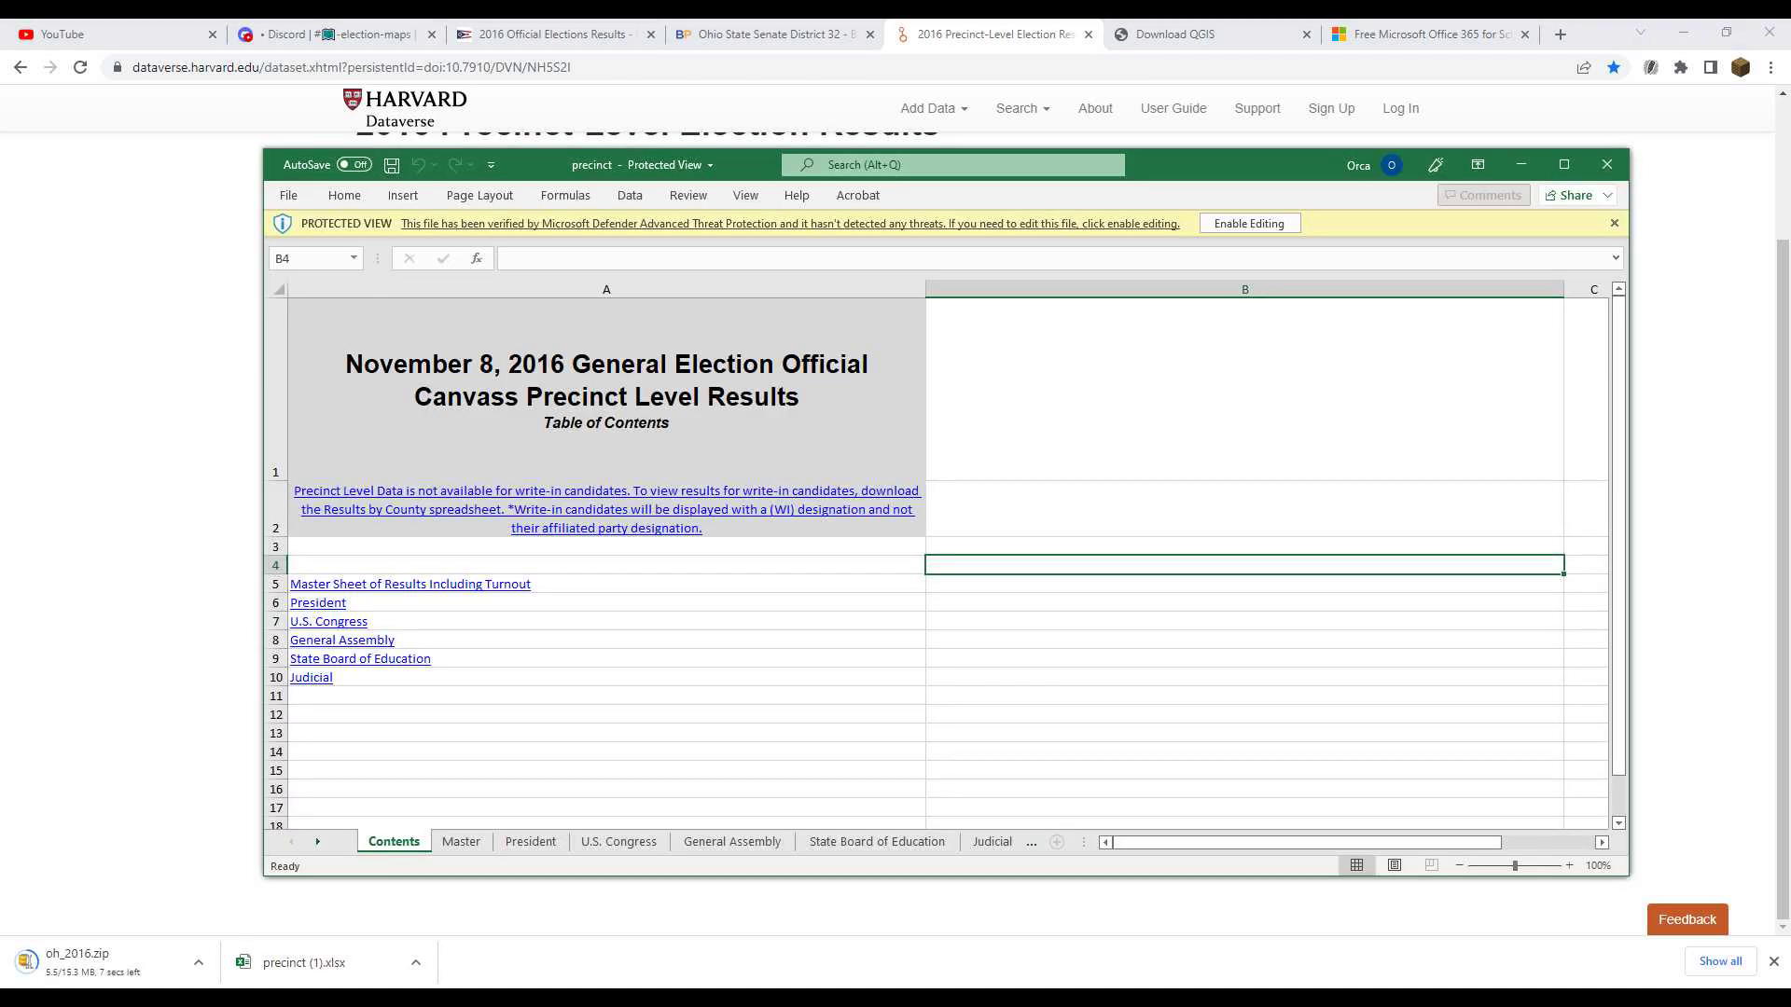
{"action": "left_click", "coordinate": [342, 640]}
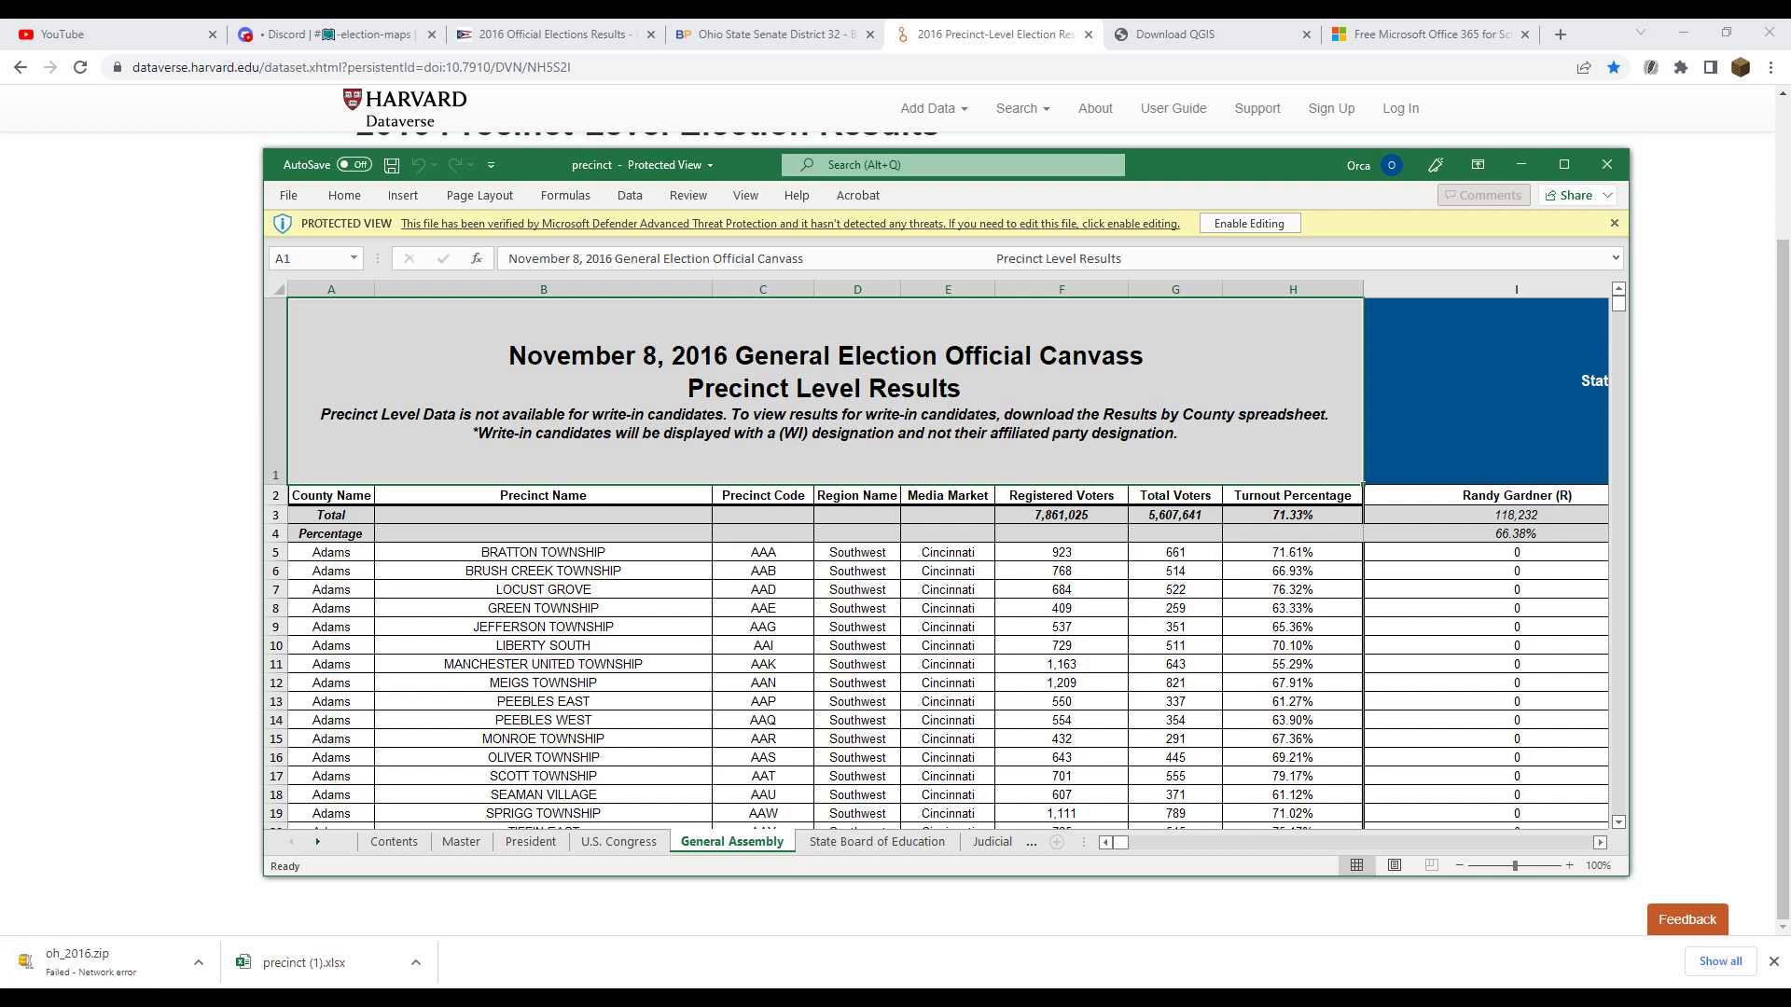
{"action": "scroll", "coordinate": [1485, 564], "scroll_direction": "right", "scroll_amount": 5}
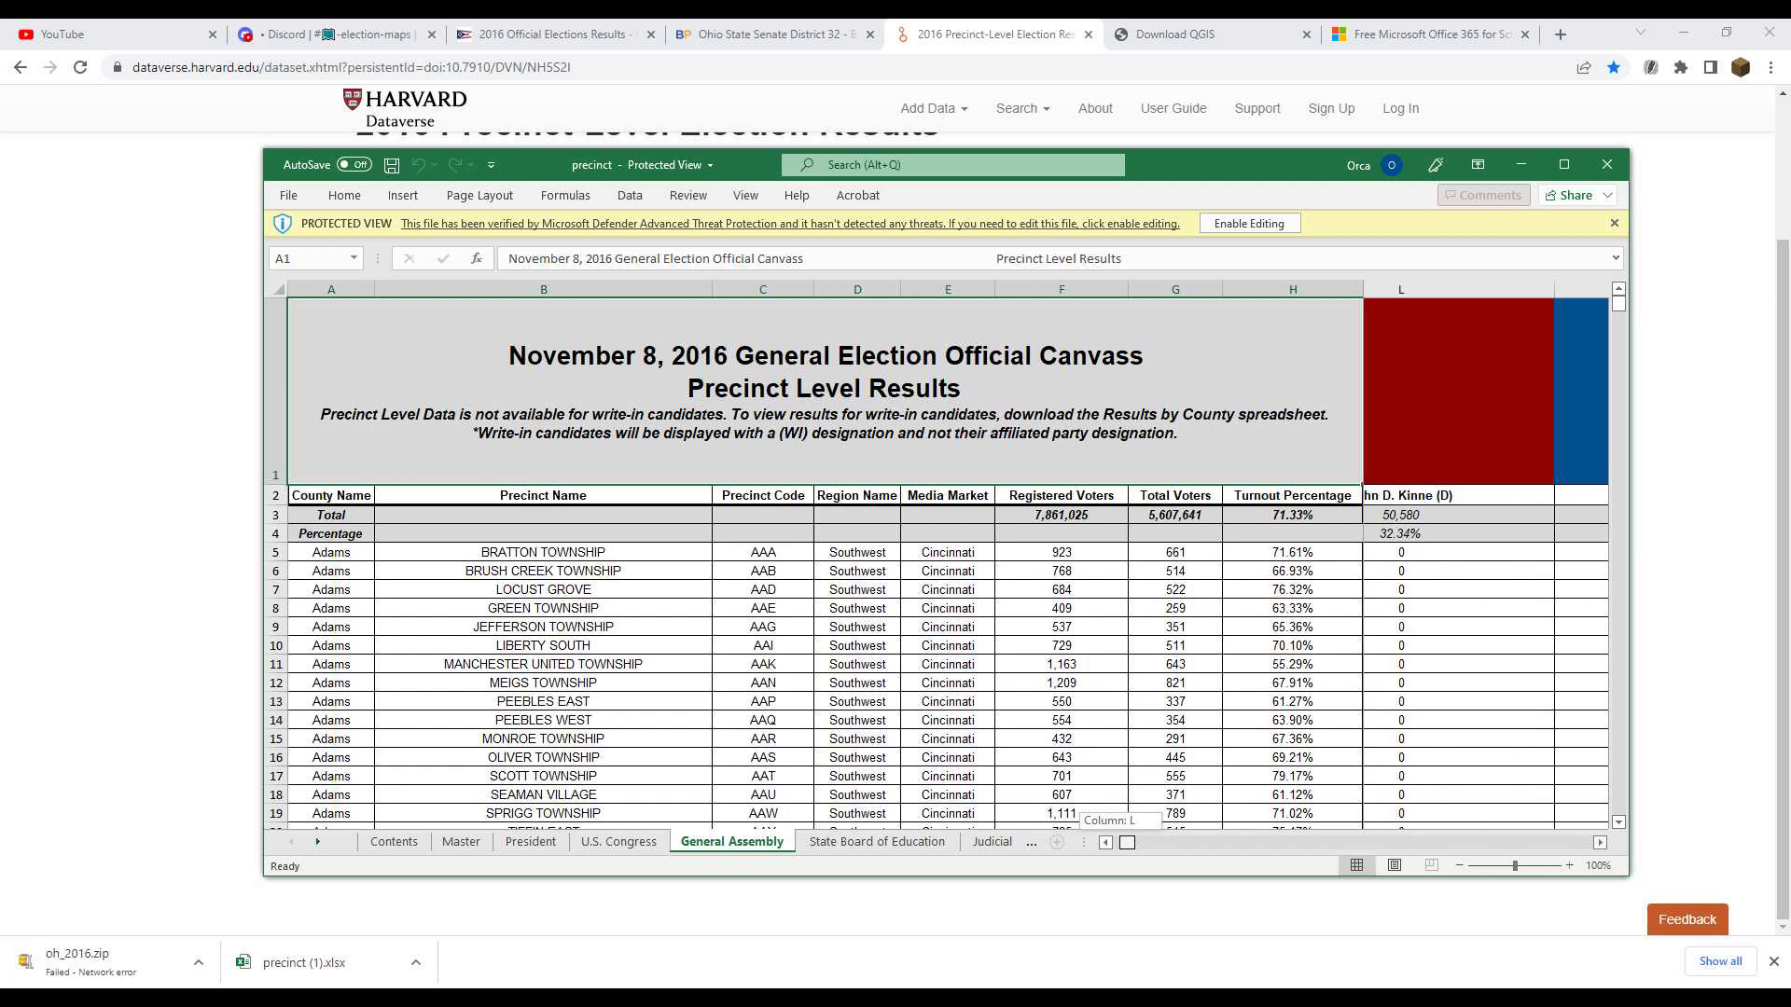
Narrow columns A through H of the General Assembly sheet to a uniform width of 13.00
{"action": "left_click_drag", "start_coordinate": [1292, 290], "coordinate": [333, 290]}
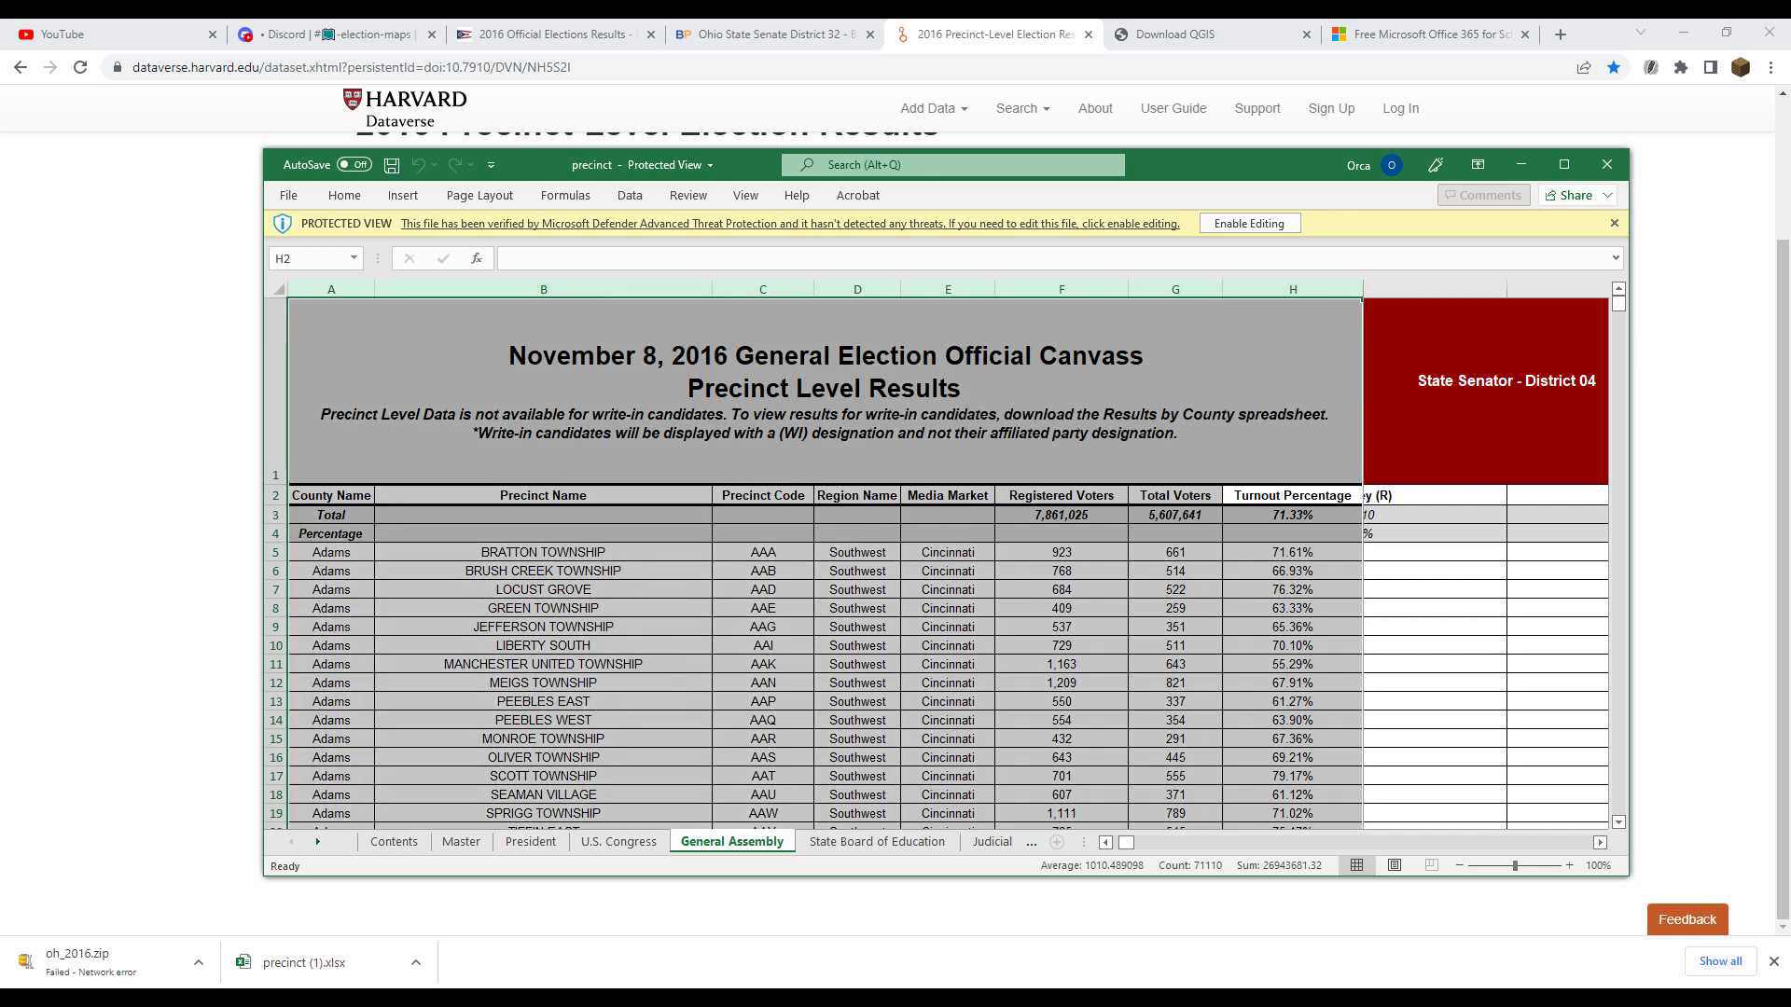
{"action": "left_click_drag", "start_coordinate": [1361, 289], "coordinate": [1312, 289]}
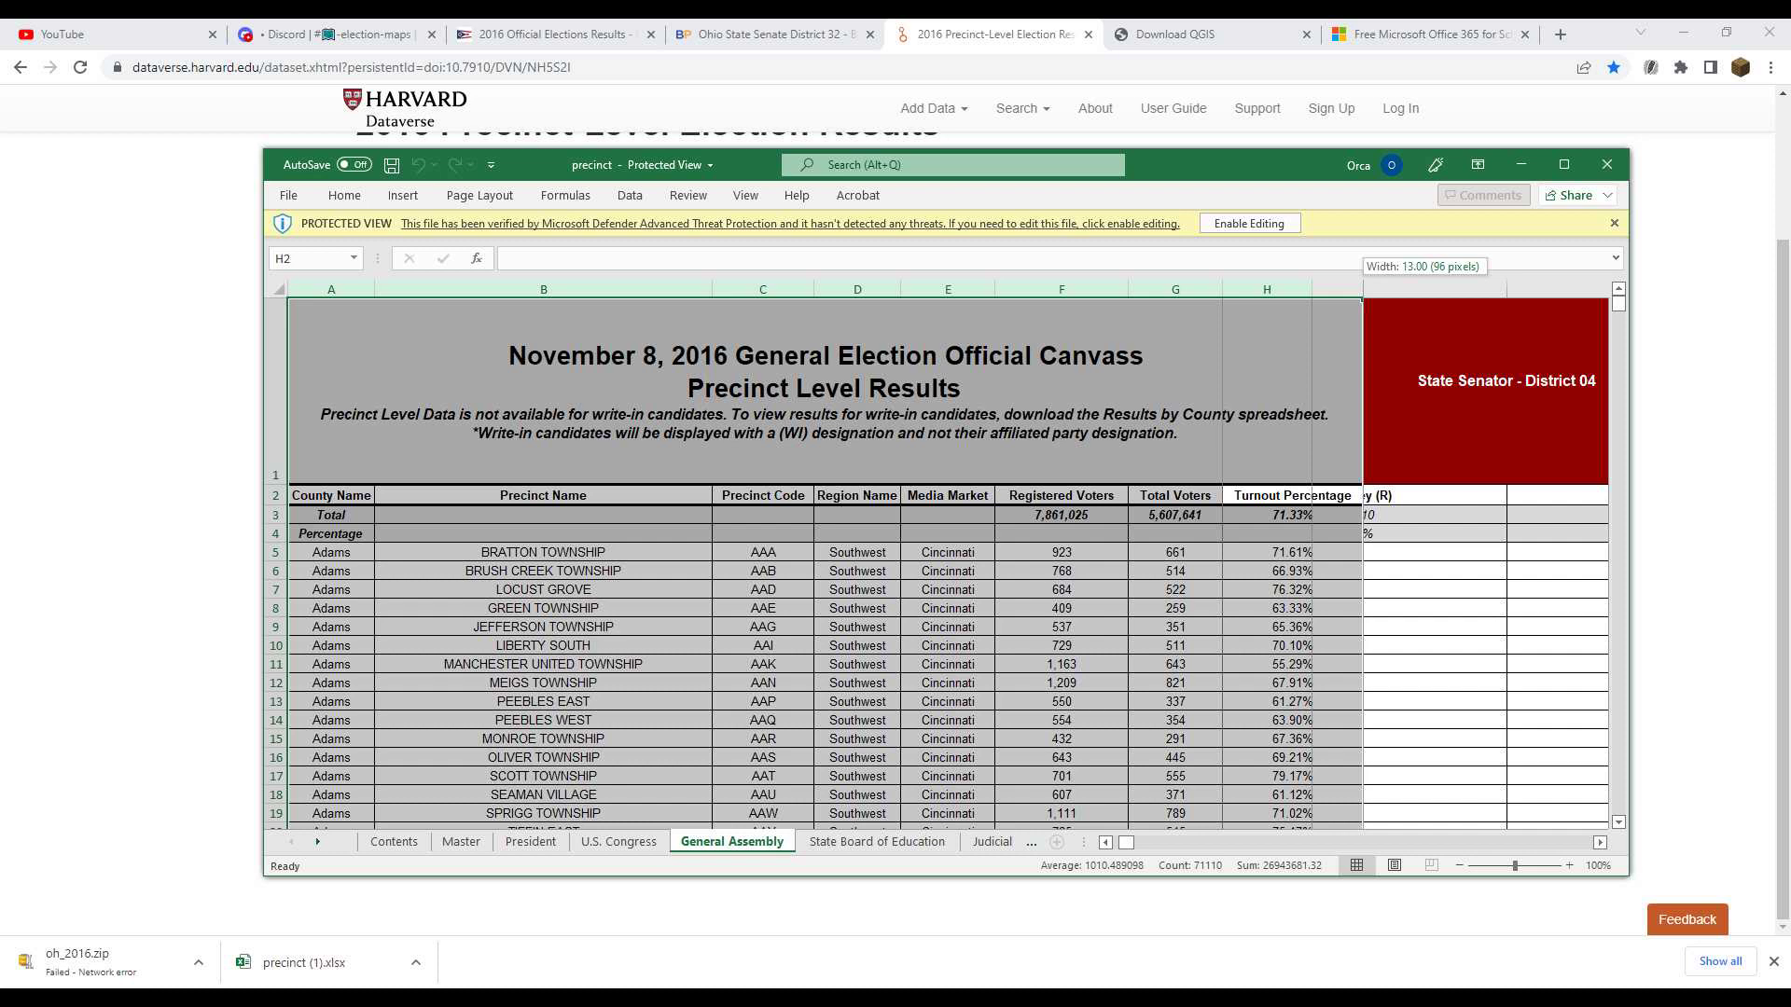
{"action": "left_click_drag", "start_coordinate": [1313, 290], "coordinate": [1312, 289]}
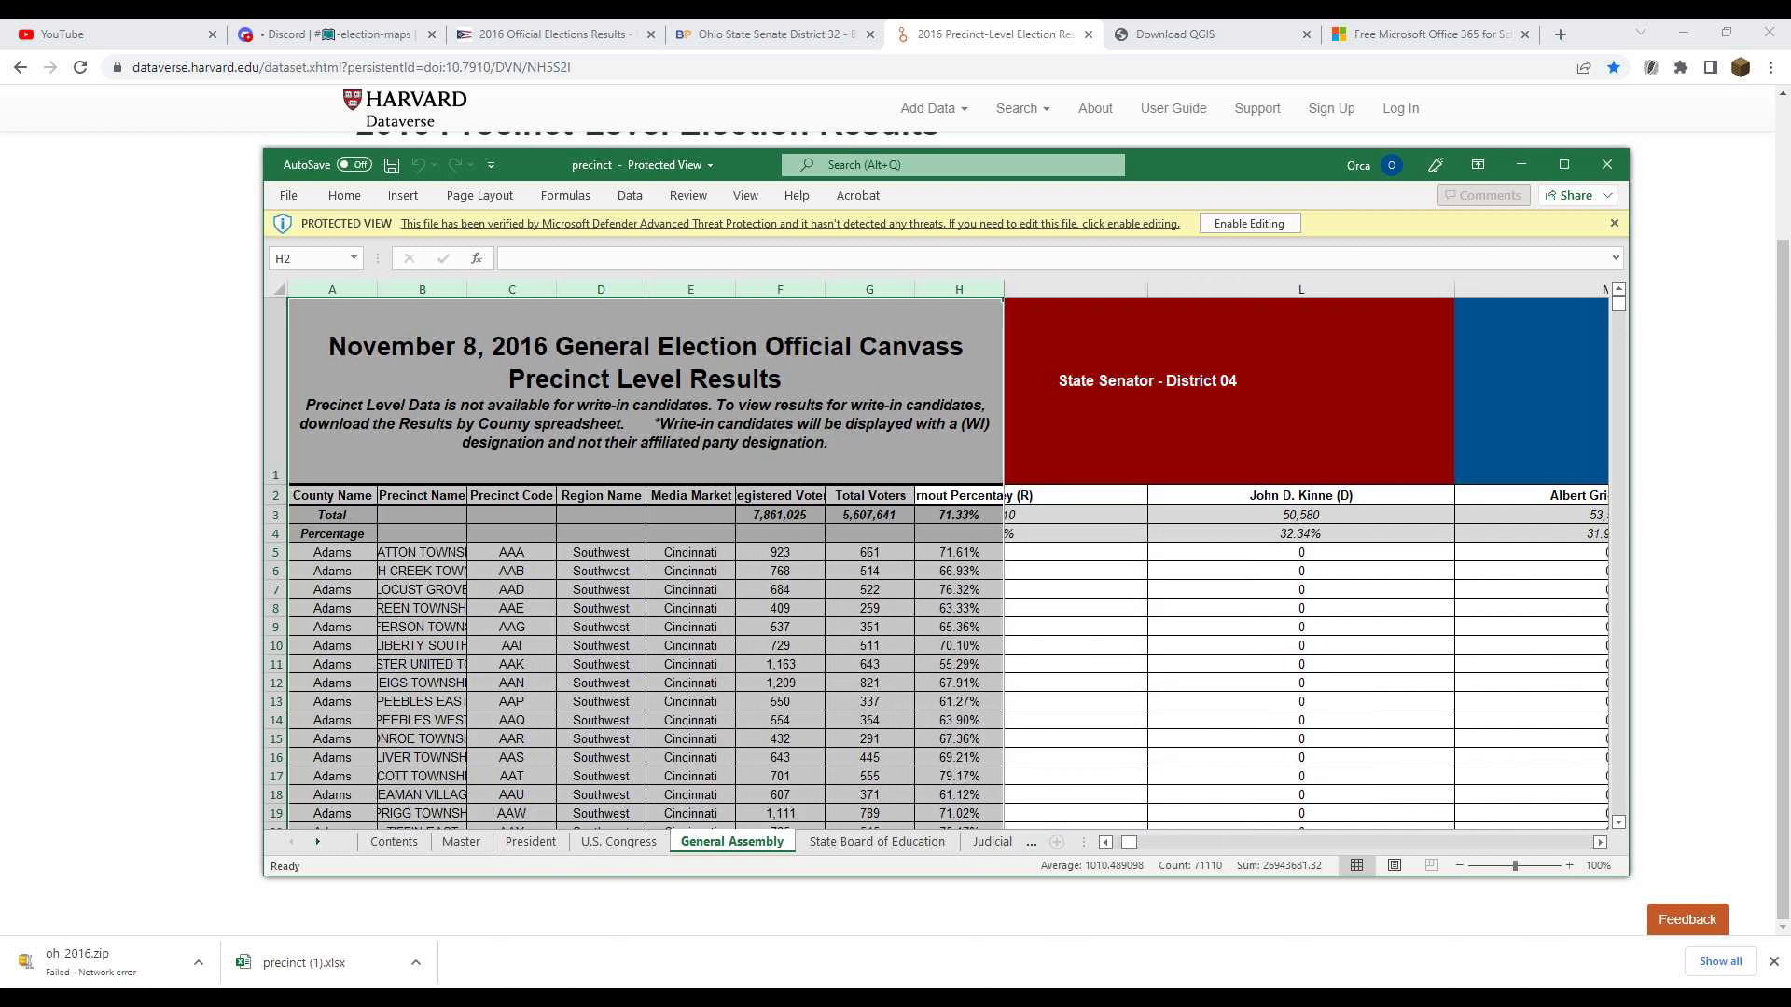
{"action": "left_click", "coordinate": [332, 495]}
{"action": "left_click_drag", "start_coordinate": [332, 533], "coordinate": [958, 664]}
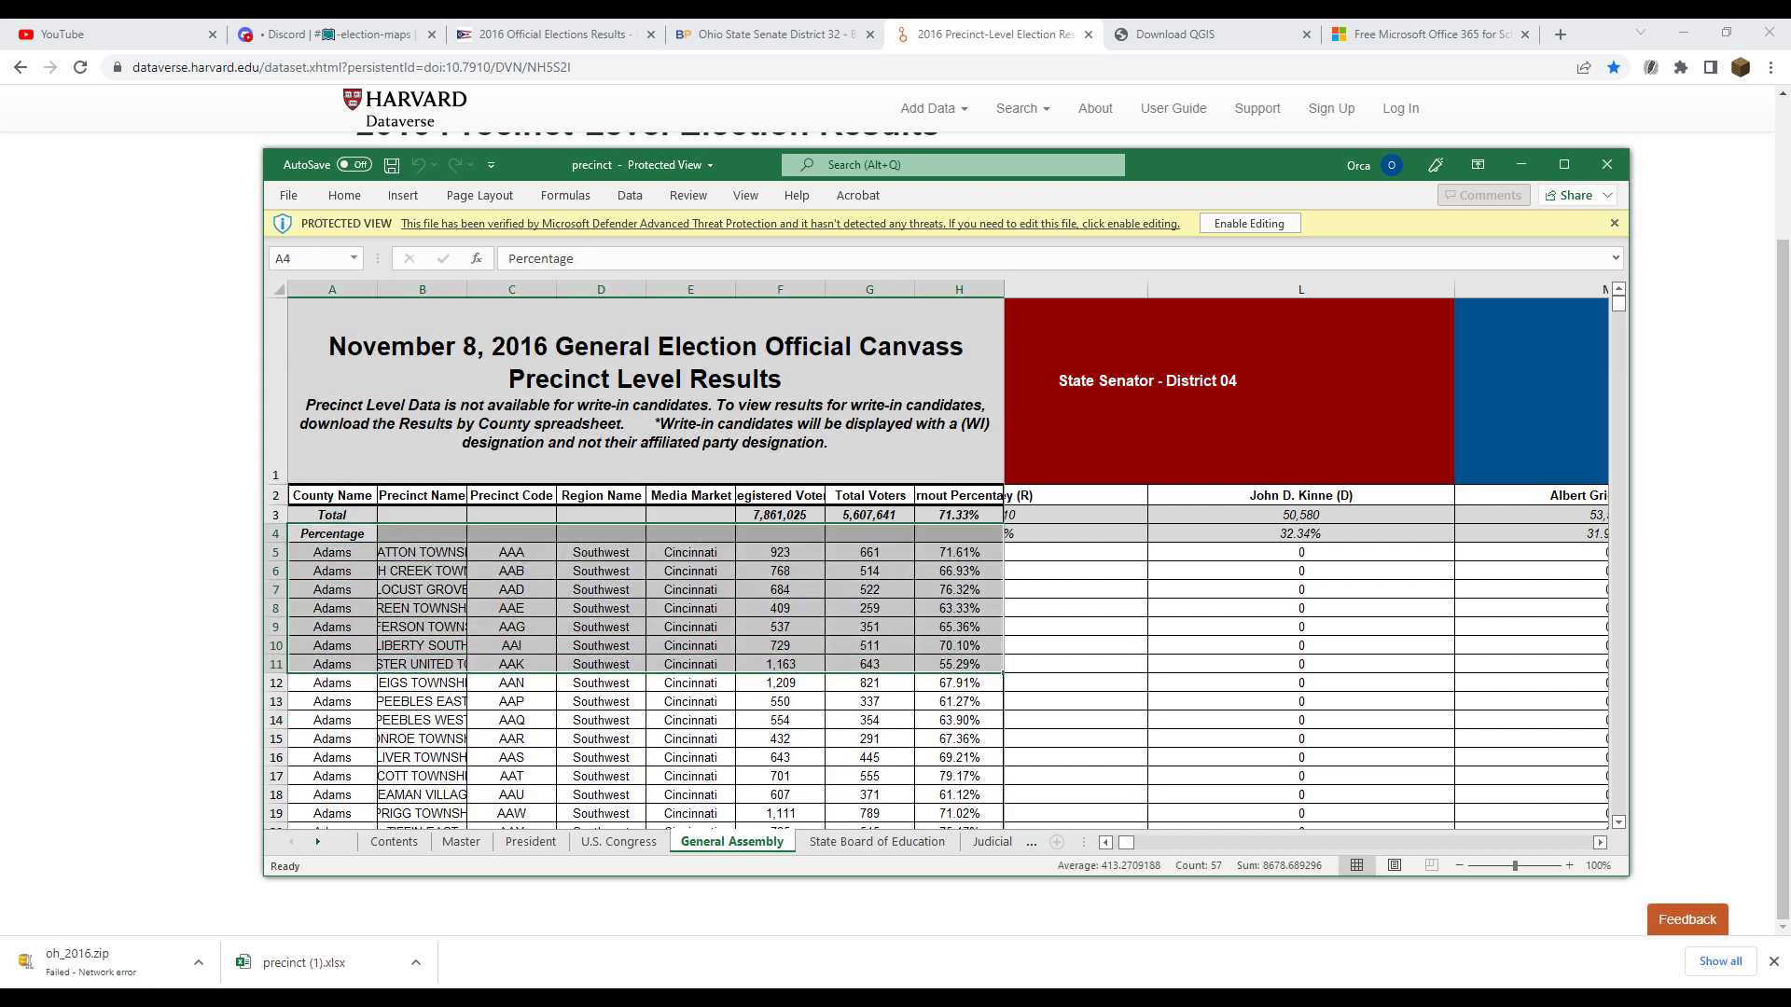
{"action": "left_click", "coordinate": [645, 392]}
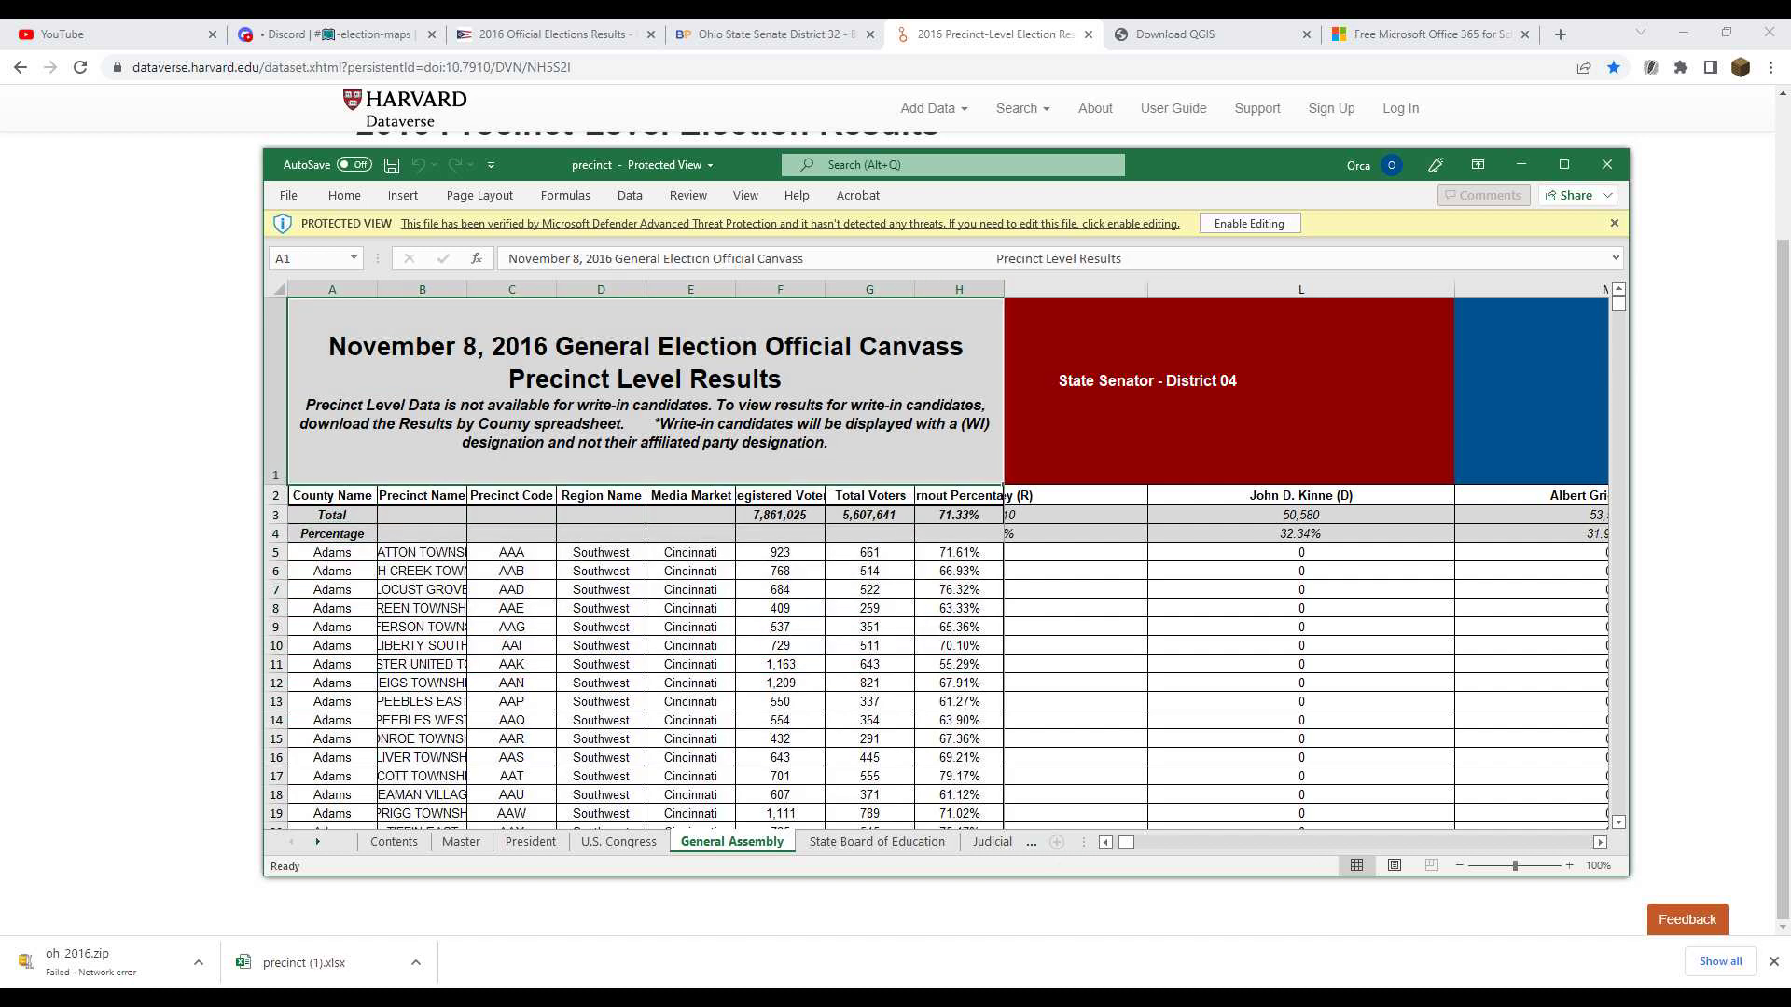
Copy both candidates' State Senator - District 32 results in columns AK and AL, from the row 2 headers down to the last precinct
{"action": "left_click_drag", "start_coordinate": [1126, 842], "coordinate": [1182, 842]}
{"action": "scroll", "coordinate": [1305, 564], "scroll_direction": "left", "scroll_amount": 2}
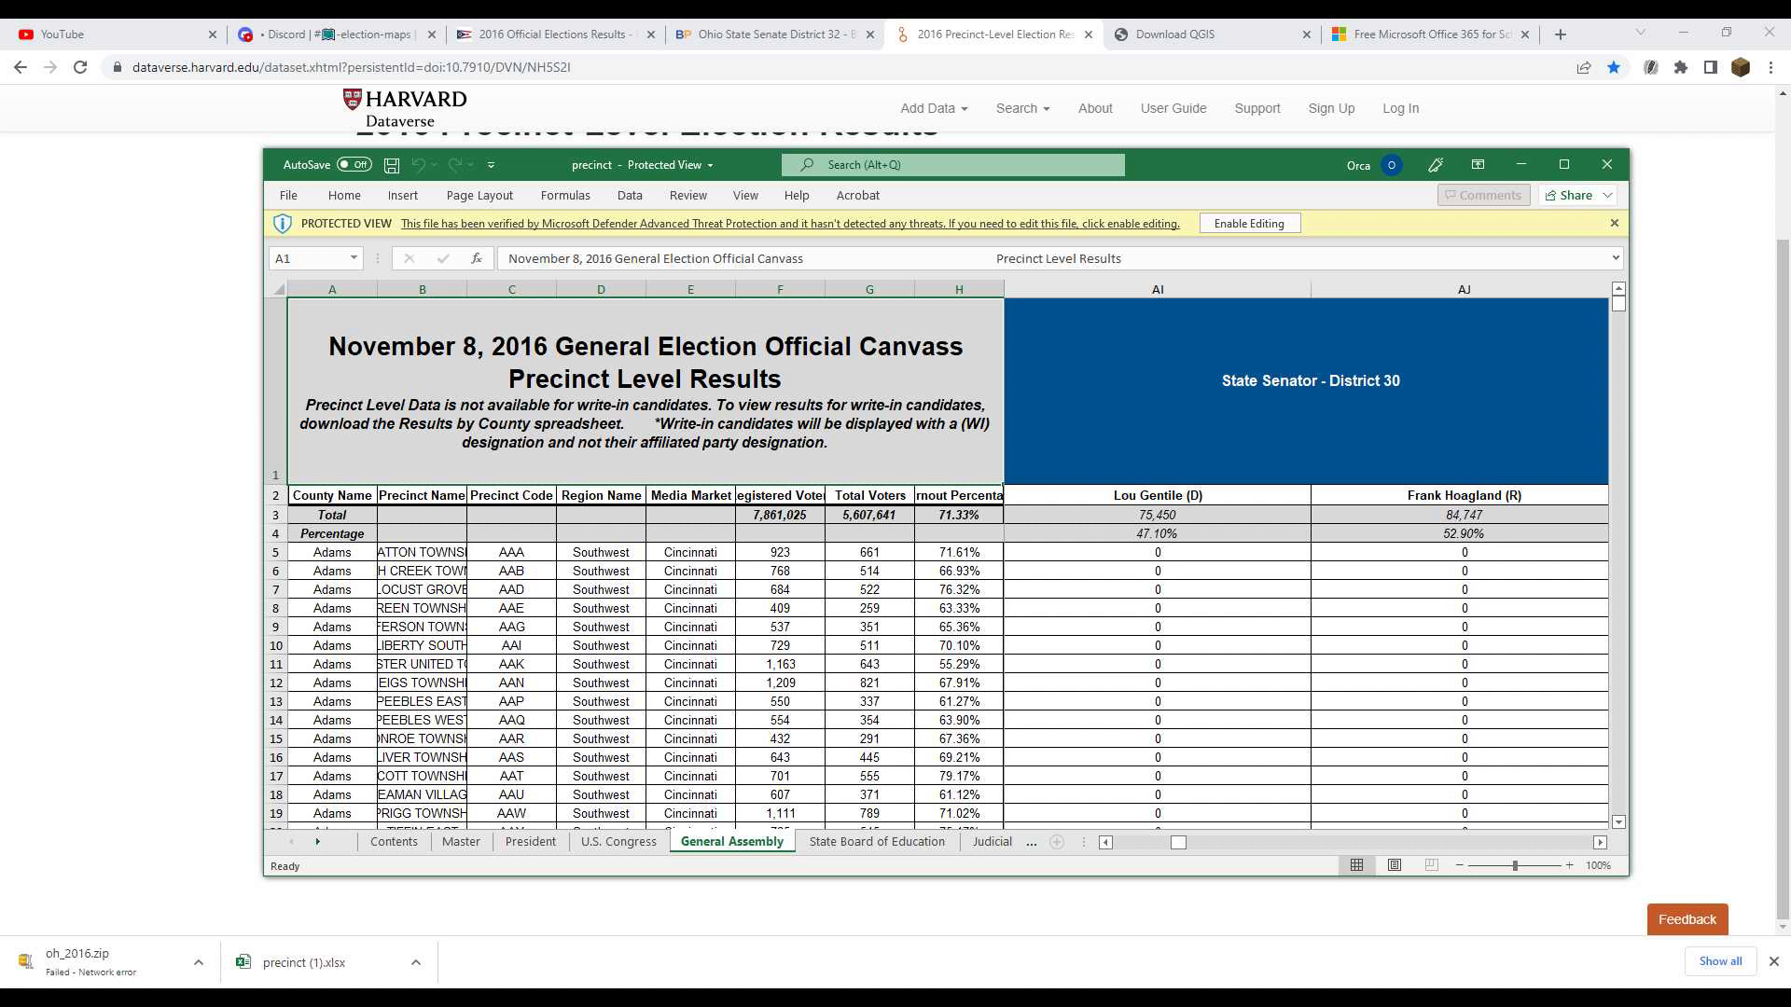
{"action": "left_click", "coordinate": [1599, 842]}
{"action": "left_click", "coordinate": [1599, 842]}
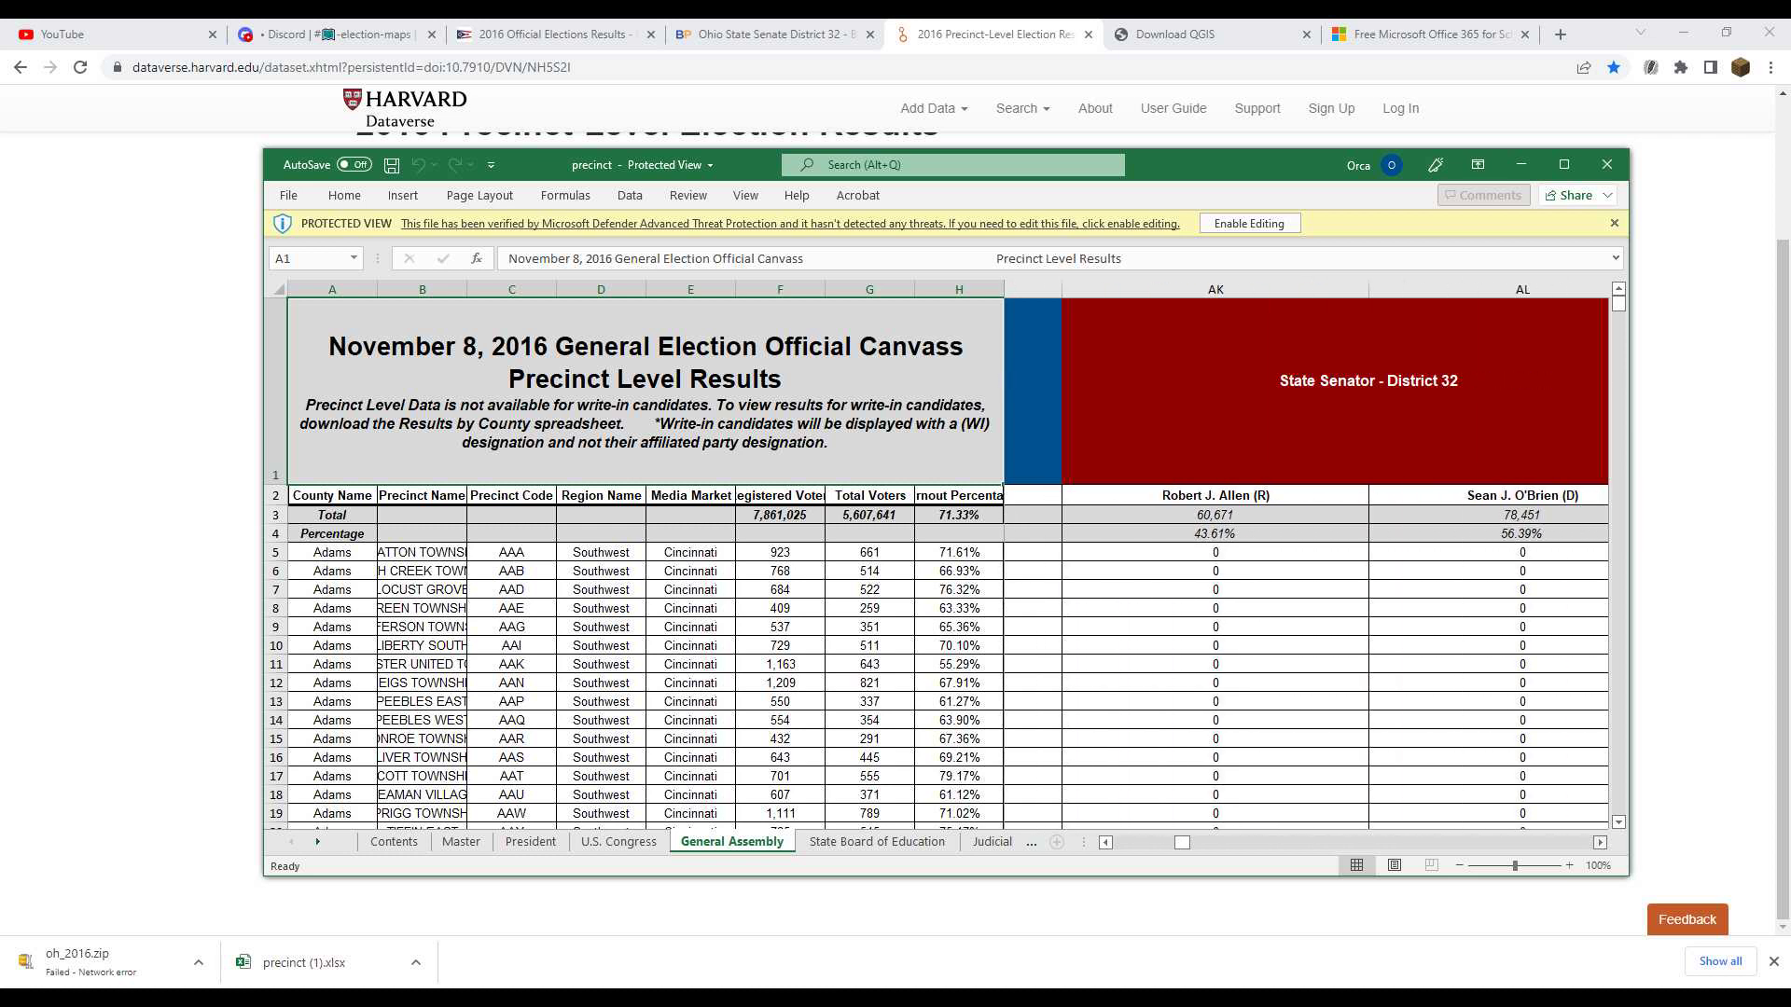
{"action": "left_click_drag", "start_coordinate": [1203, 497], "coordinate": [1409, 534]}
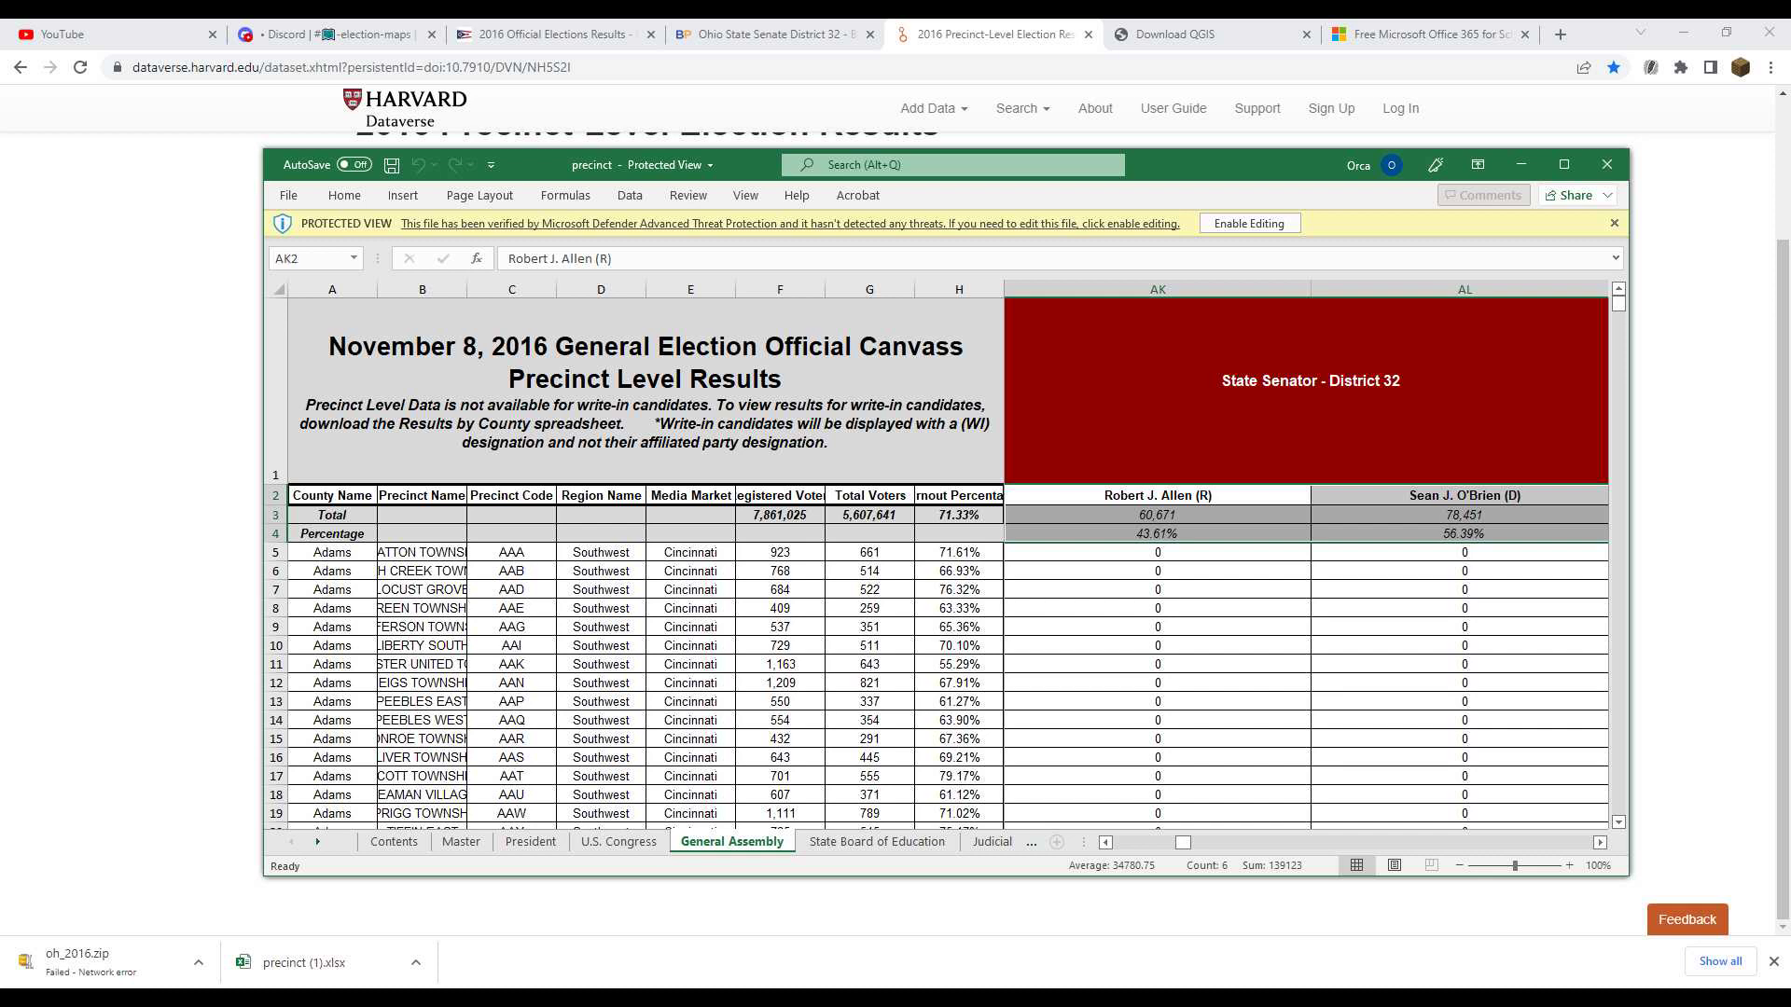
{"action": "key", "text": "ctrl+shift+Down"}
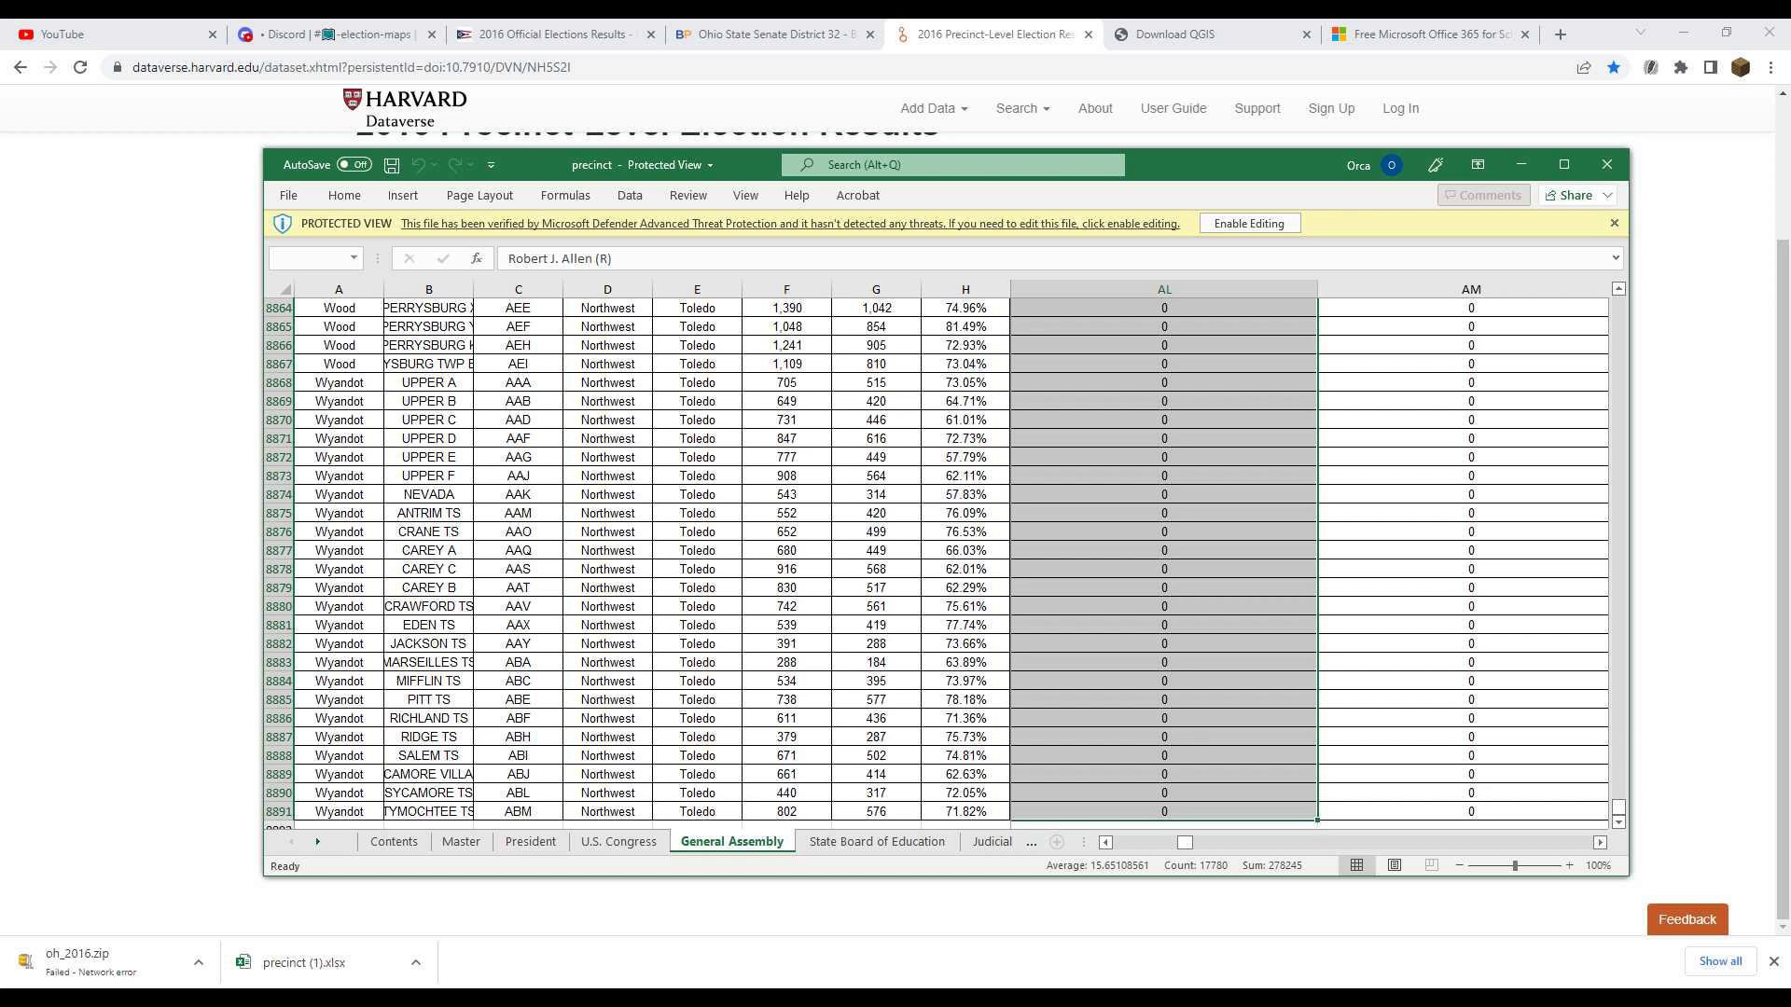
{"action": "key", "text": "ctrl+c"}
Create a new blank Excel workbook and paste the copied District 32 results starting at cell C1
{"action": "left_click_drag", "start_coordinate": [1618, 807], "coordinate": [1618, 303]}
{"action": "key", "text": "super"}
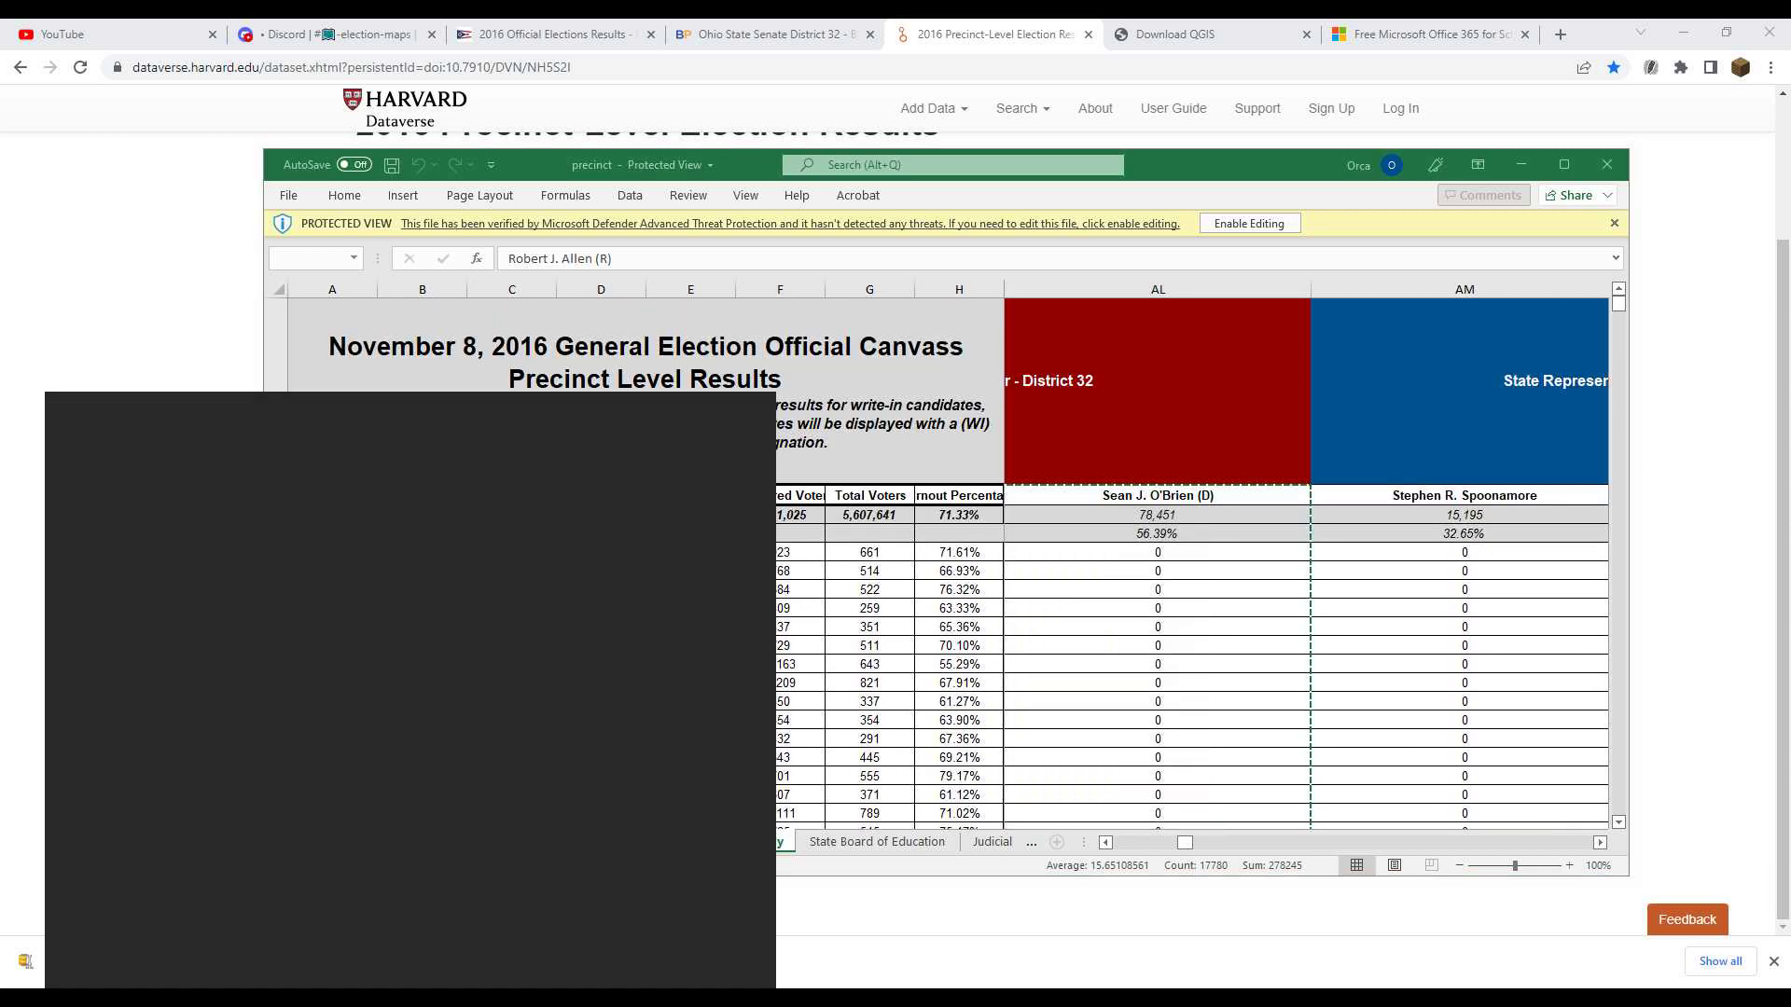
{"action": "type", "text": "ex"}
{"action": "key", "text": "Return"}
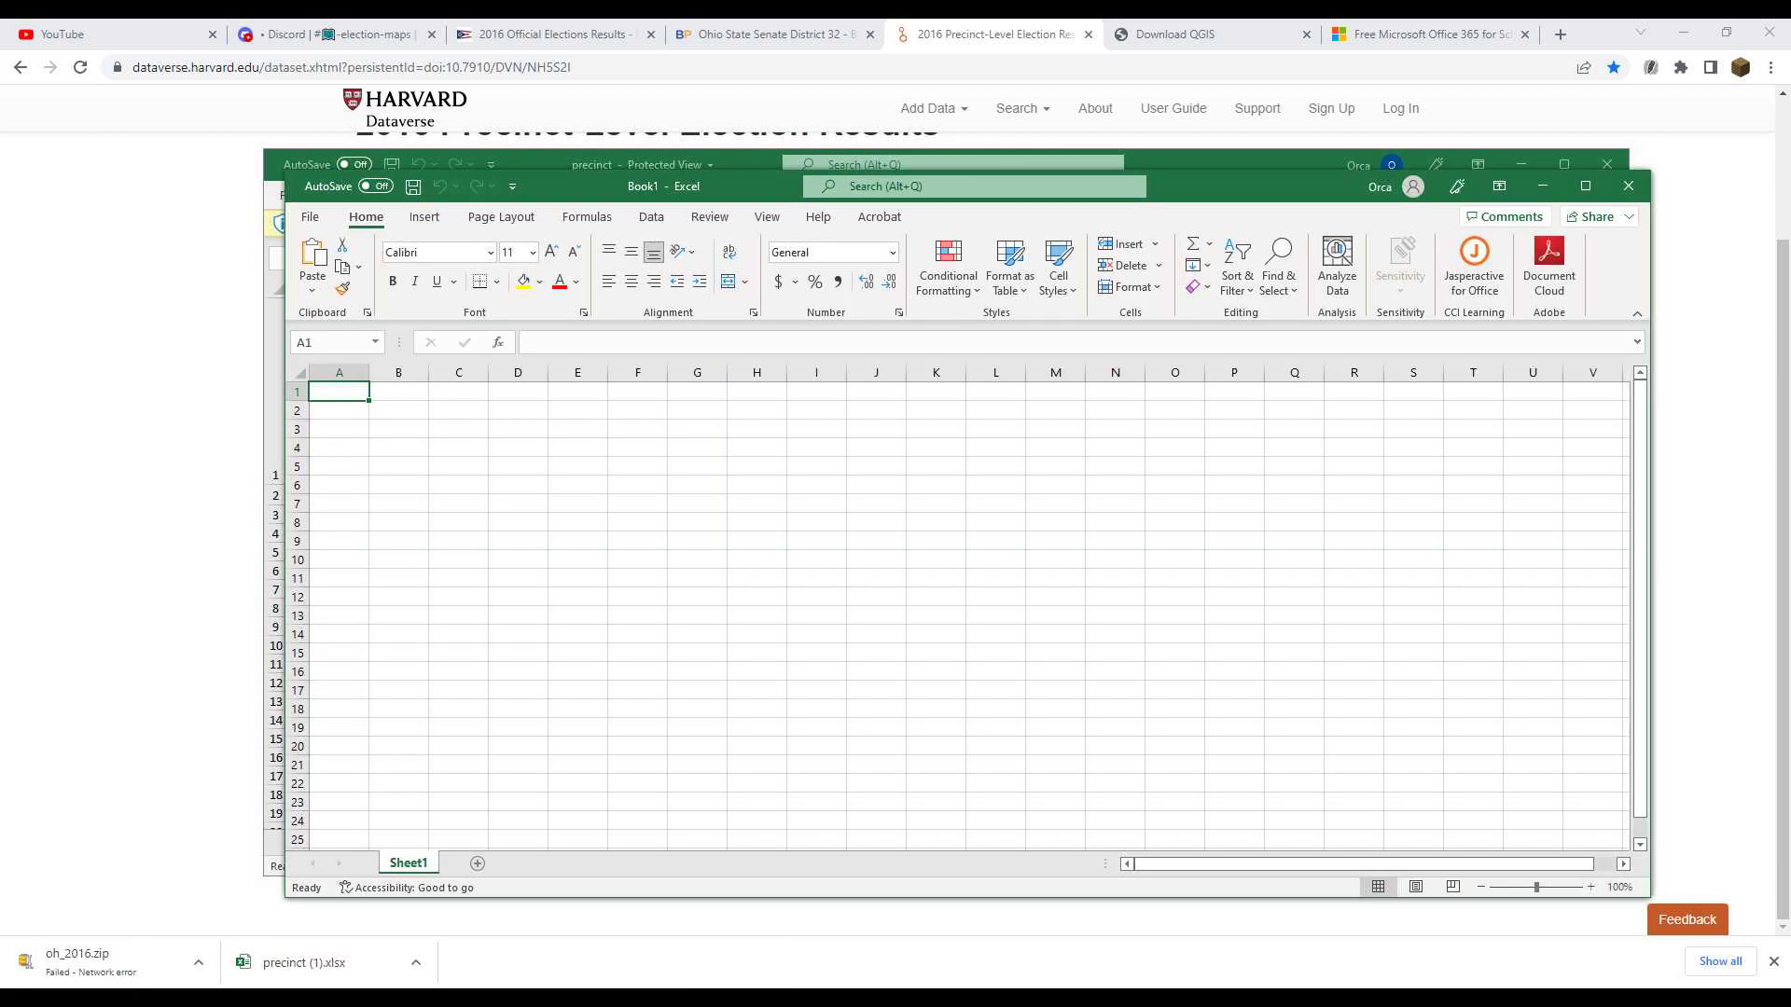
{"action": "left_click", "coordinate": [457, 392]}
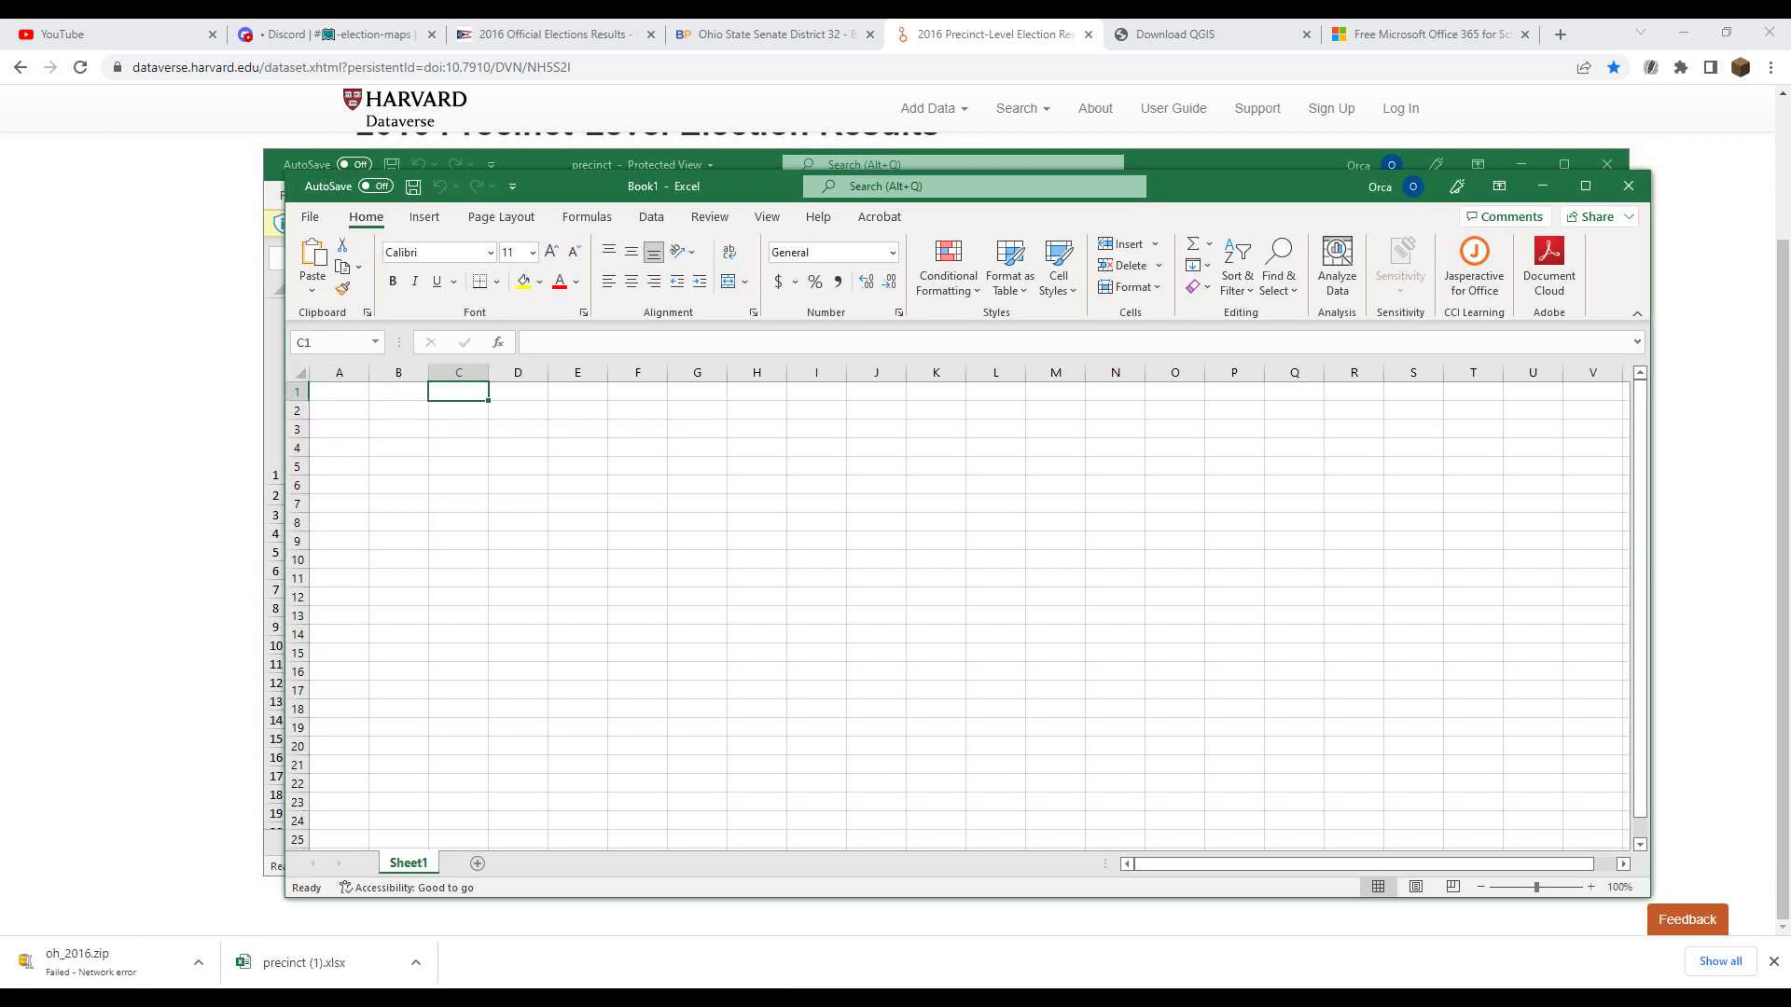
{"action": "key", "text": "ctrl+v"}
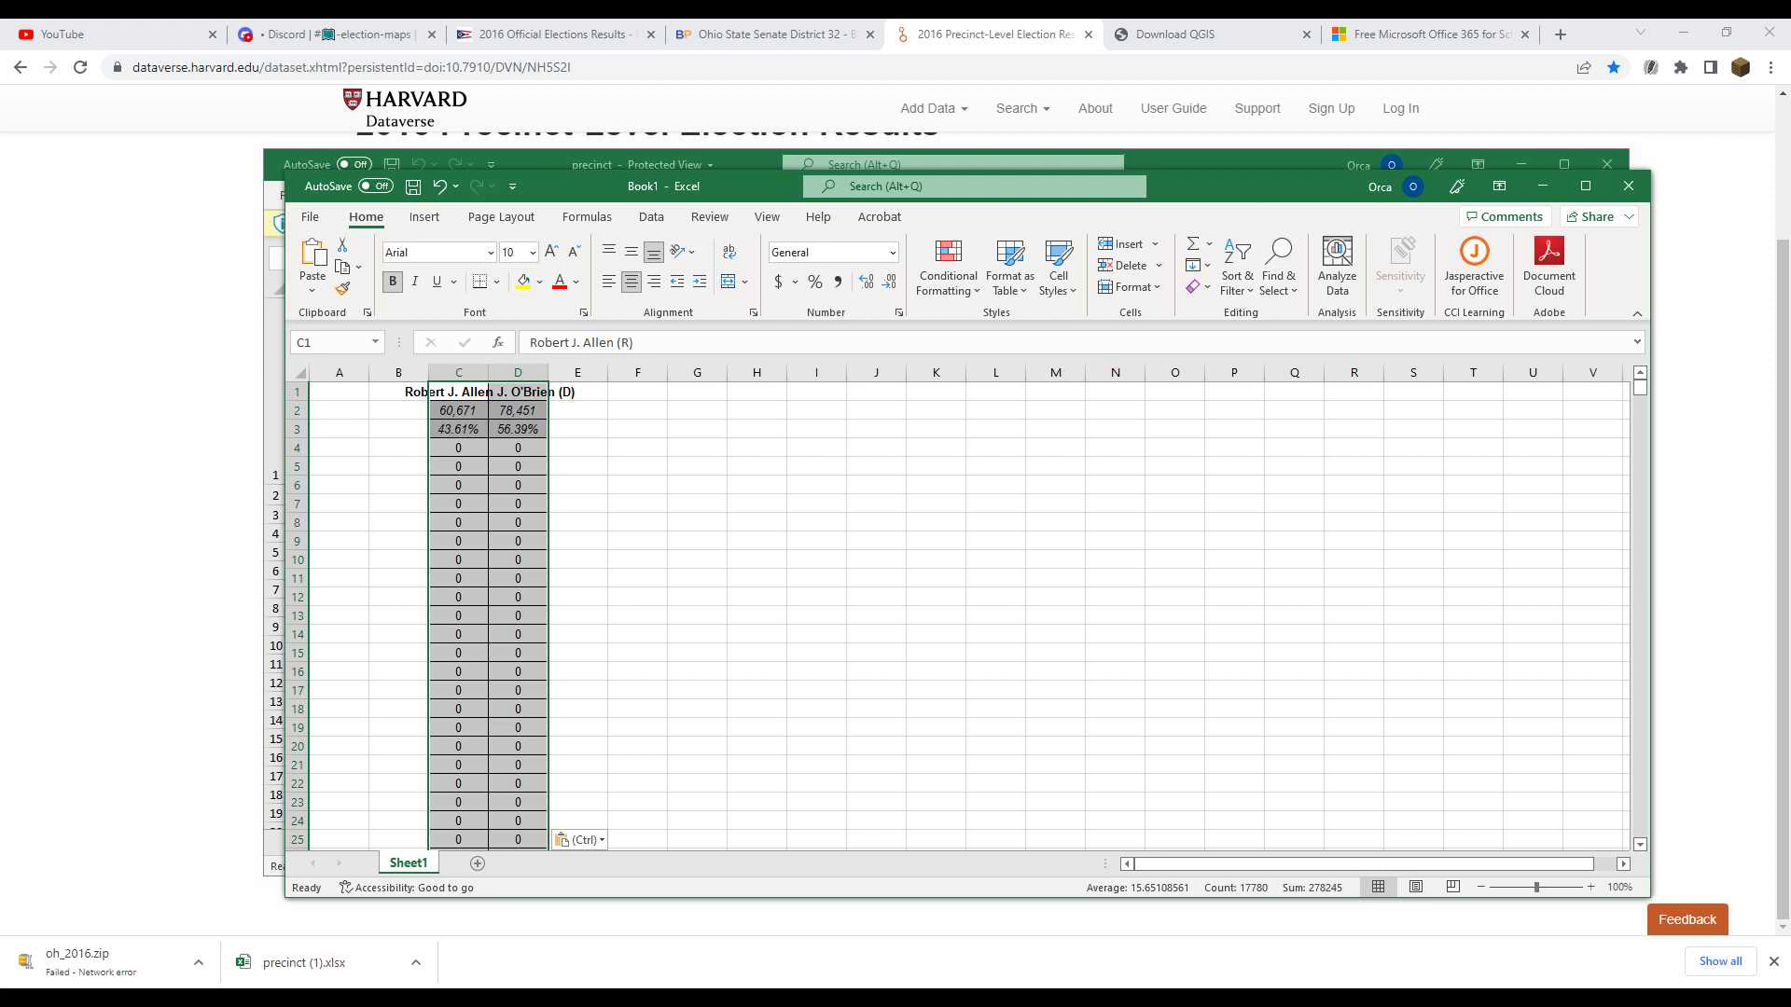
Copy the General Assembly sheet's County Name column, from the row 2 header to the last precinct, into the new workbook at cell A1
{"action": "key", "text": "alt+Tab"}
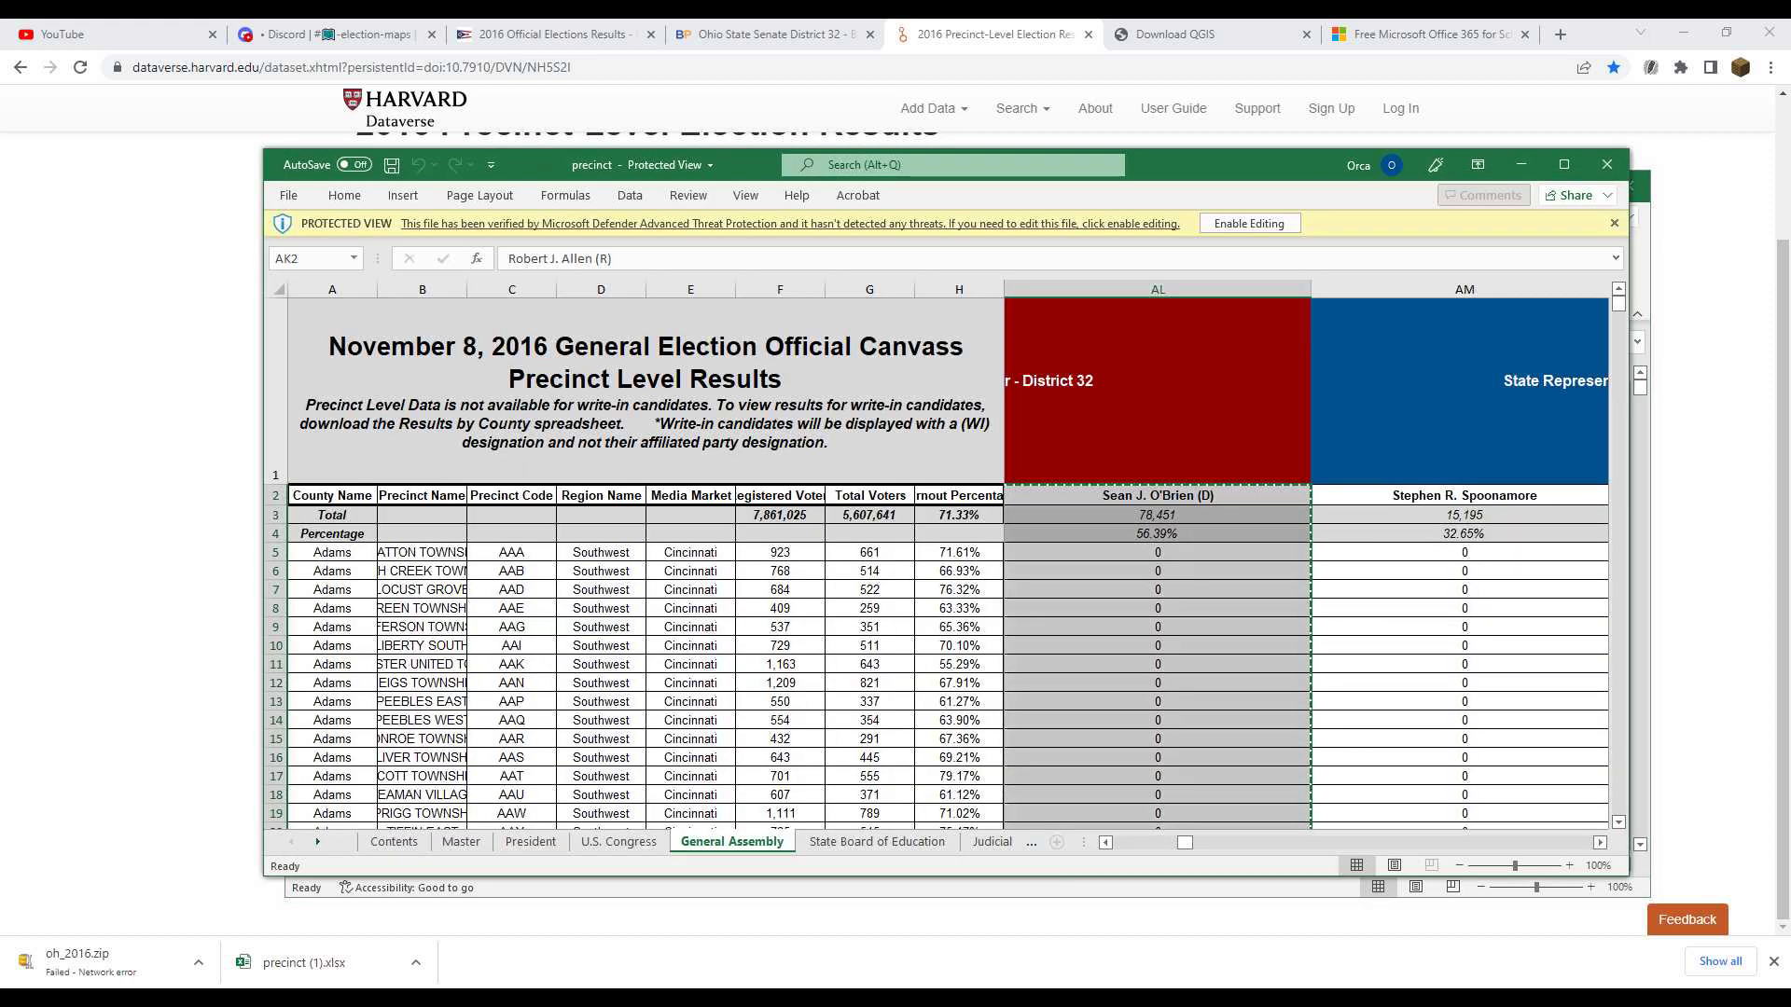
{"action": "left_click", "coordinate": [332, 495]}
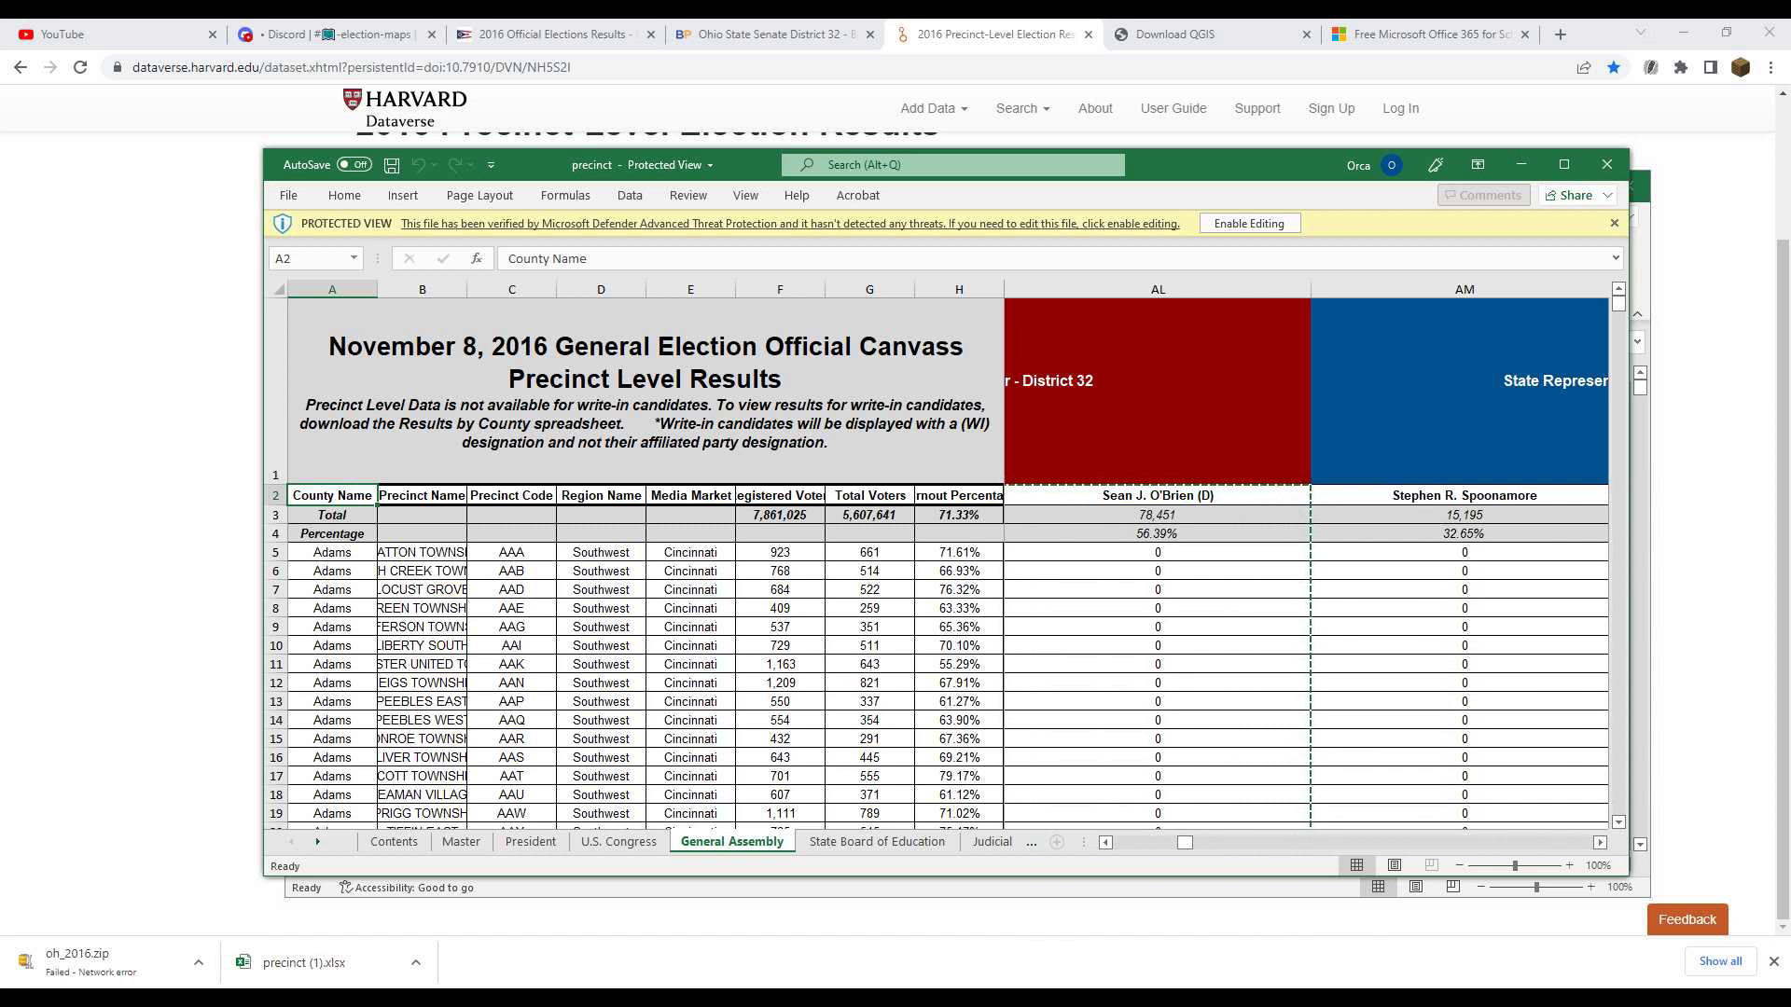
{"action": "left_click", "coordinate": [511, 496]}
{"action": "left_click", "coordinate": [332, 495]}
{"action": "left_click", "coordinate": [511, 495]}
{"action": "left_click", "coordinate": [332, 496]}
{"action": "key", "text": "ctrl+shift+Down"}
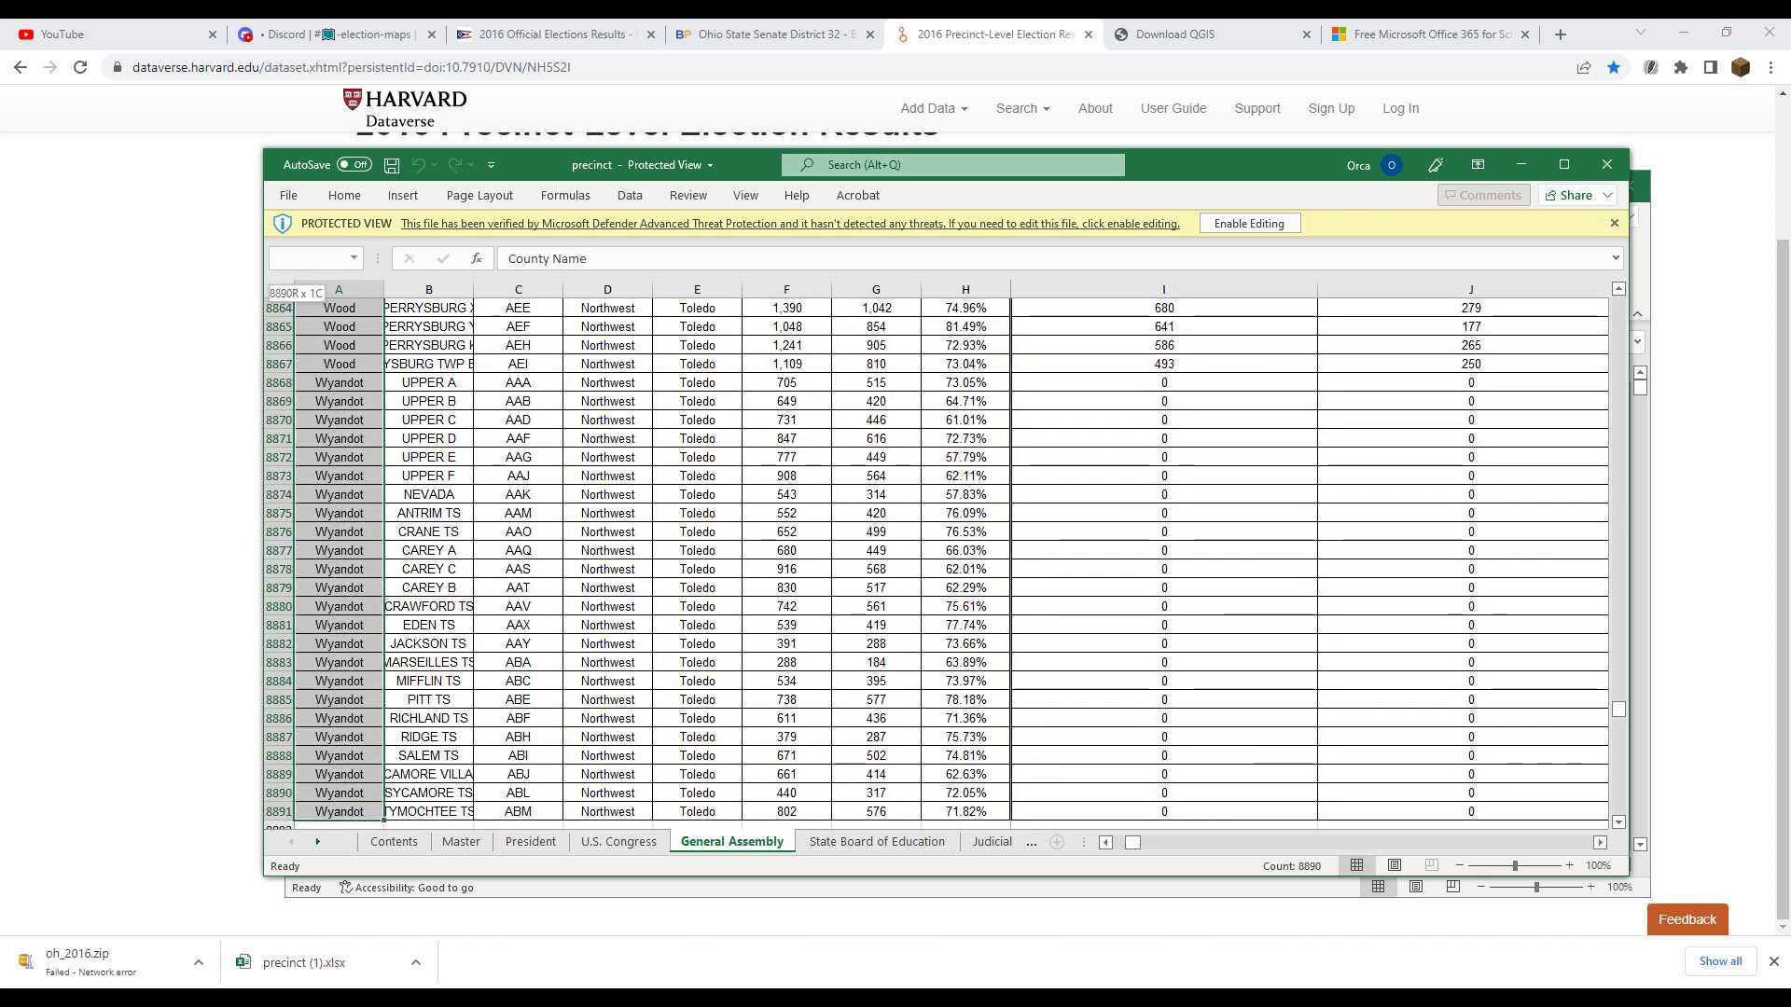
{"action": "key", "text": "ctrl+c"}
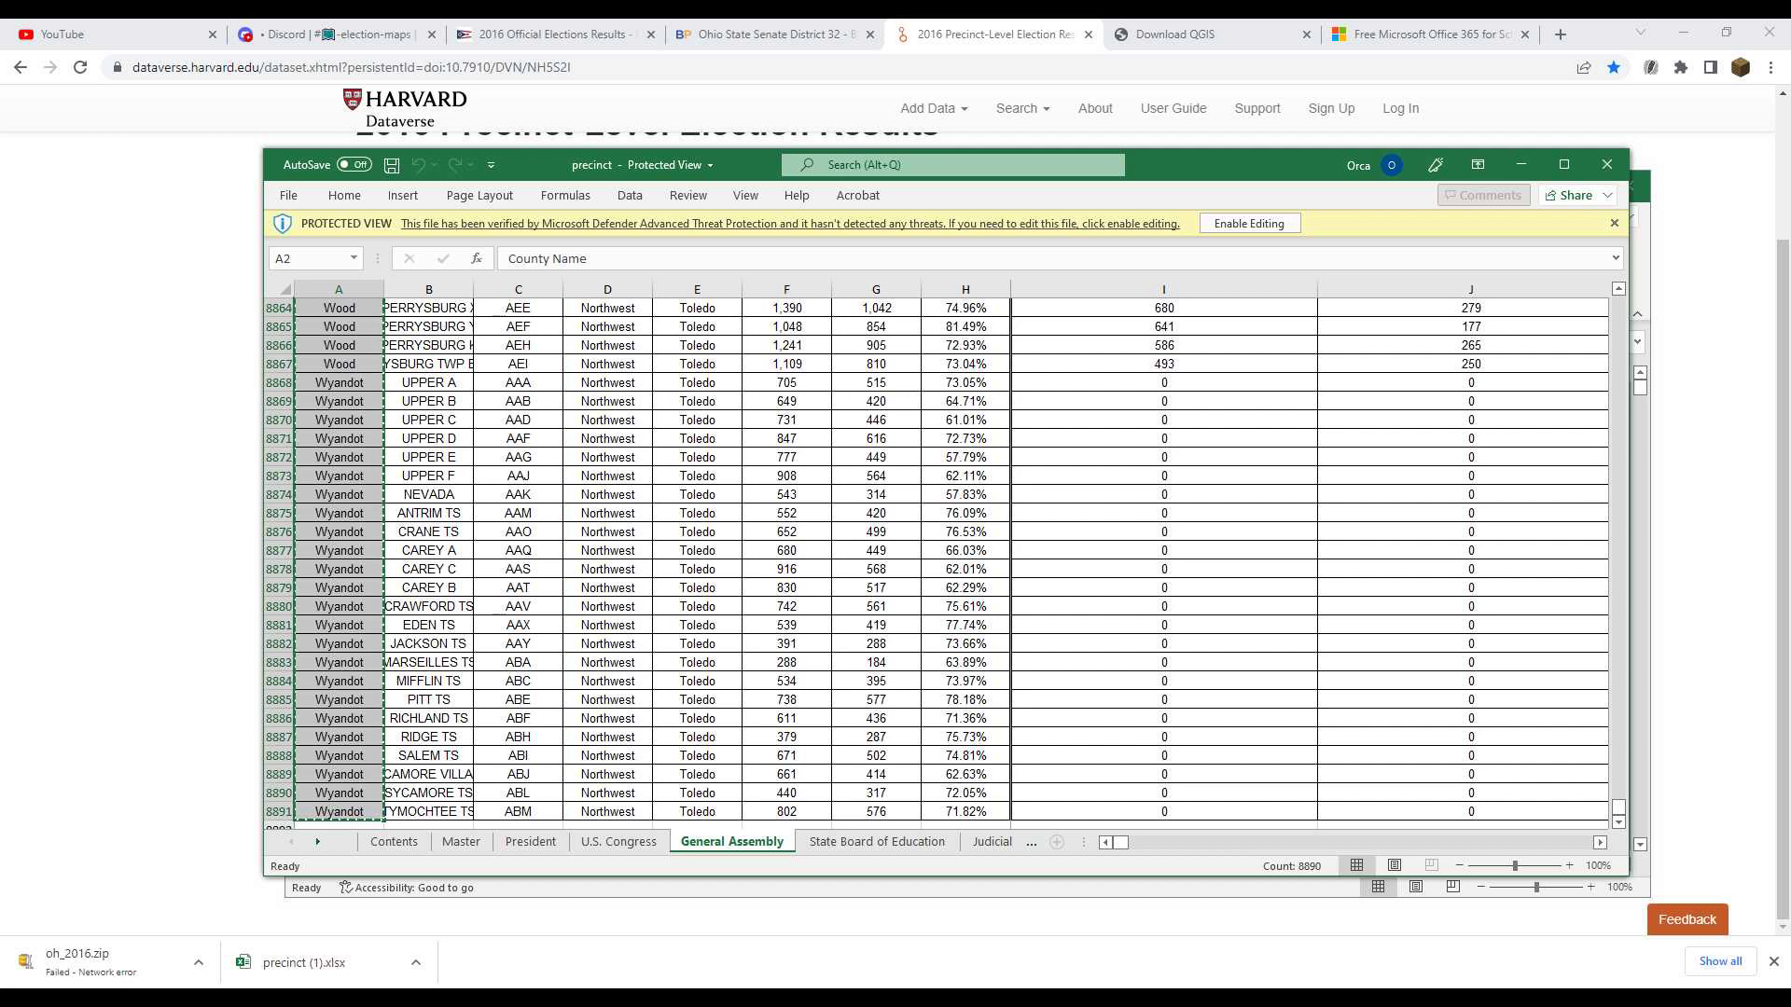
{"action": "key", "text": "alt+Tab"}
{"action": "key", "text": "ctrl+Home"}
{"action": "key", "text": "ctrl+v"}
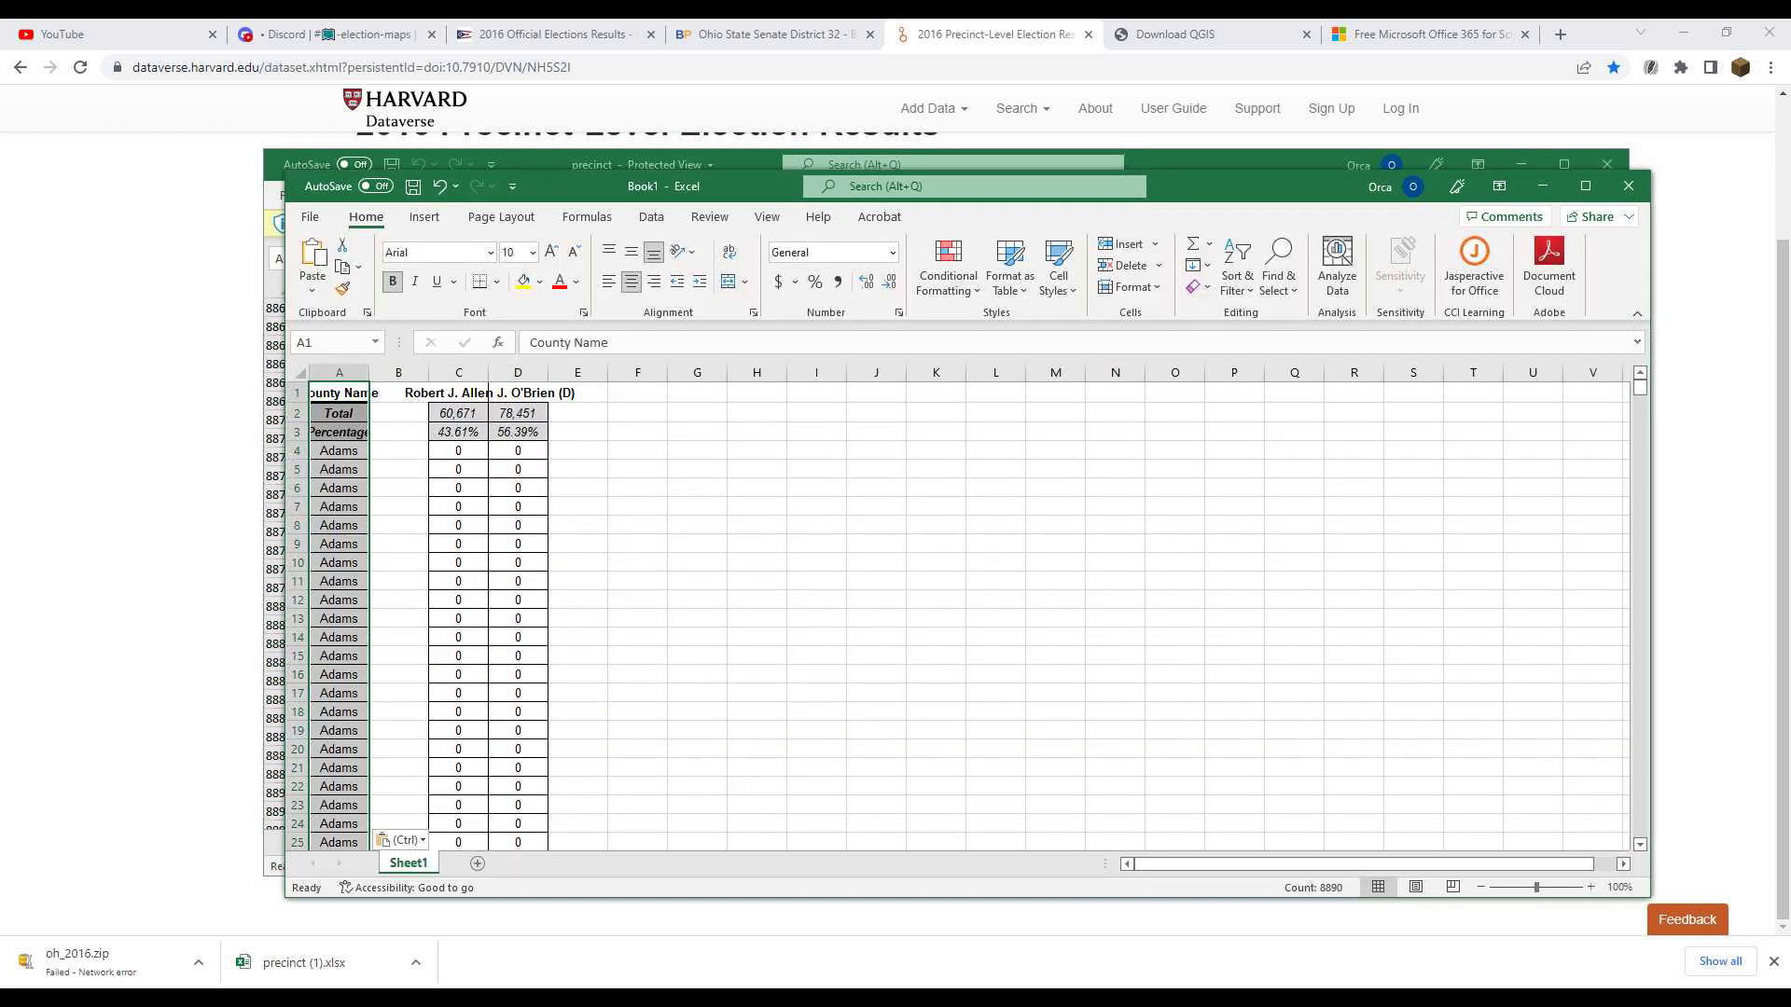
Copy the General Assembly sheet's Precinct Code column, from the row 2 header to the last precinct, into the new workbook at cell B1
{"action": "key", "text": "alt+Tab"}
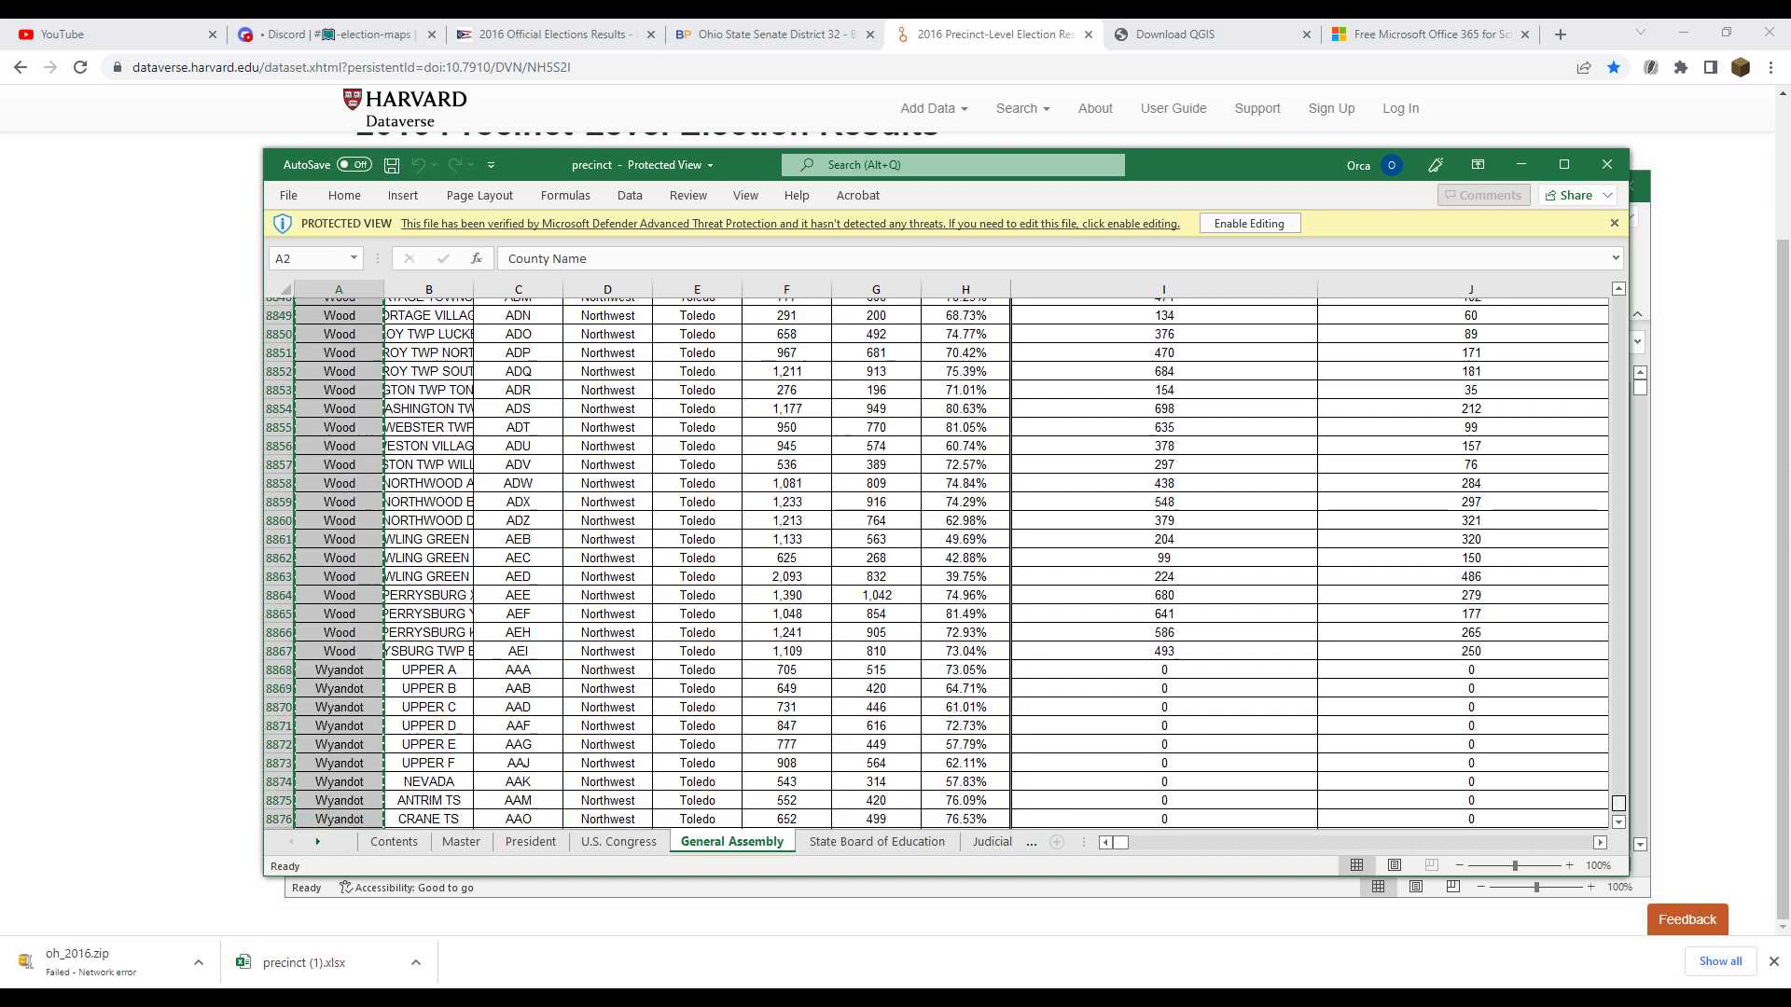
{"action": "left_click_drag", "start_coordinate": [1618, 803], "coordinate": [1618, 303]}
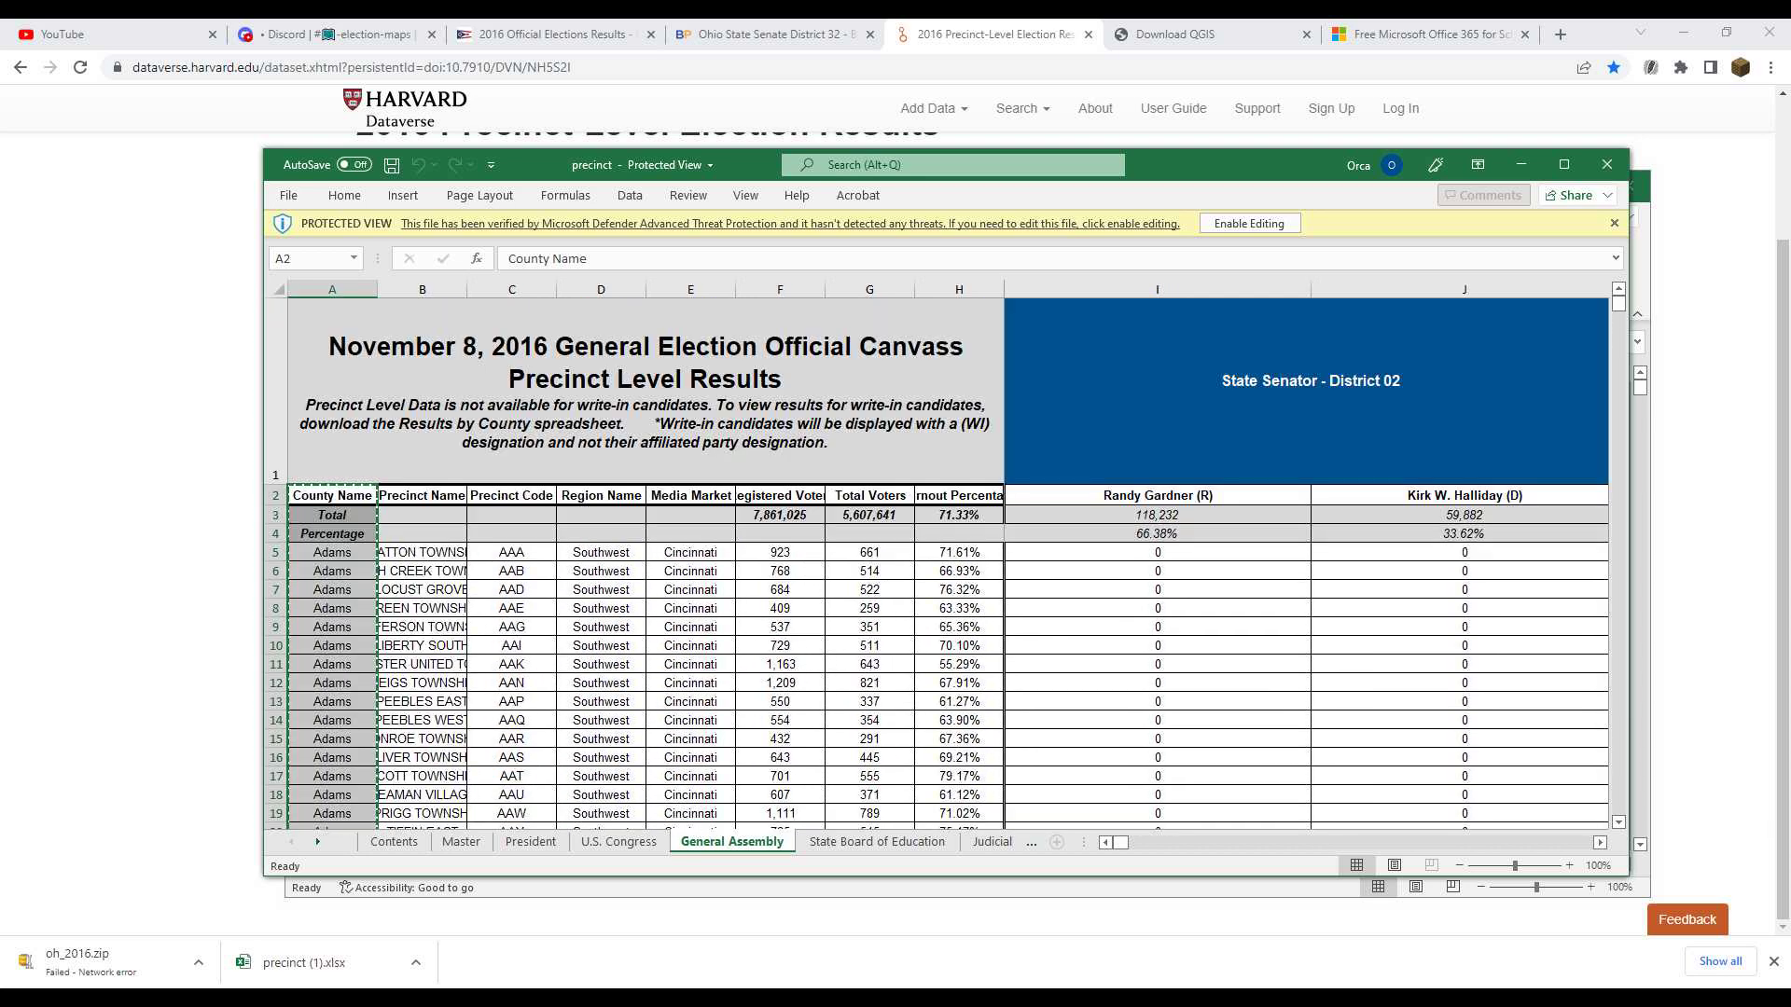
{"action": "left_click", "coordinate": [511, 496]}
{"action": "key", "text": "ctrl+shift+Down"}
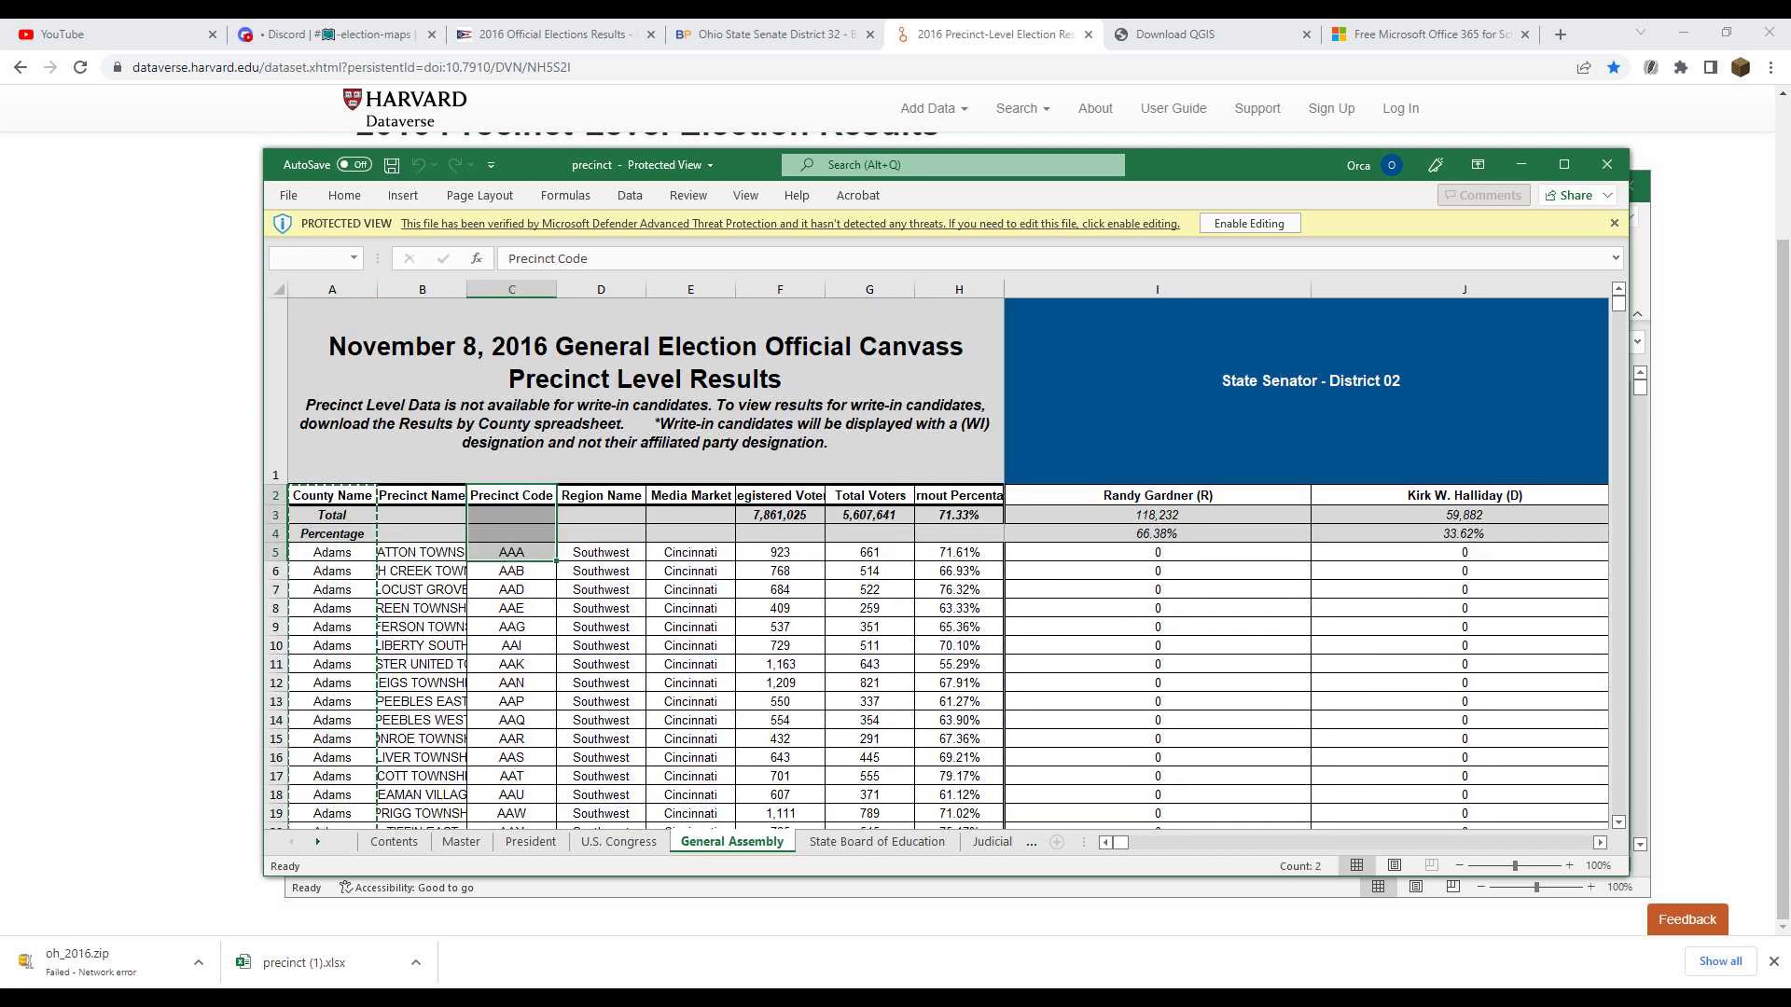
{"action": "key", "text": "ctrl+shift+Down"}
{"action": "key", "text": "ctrl+c"}
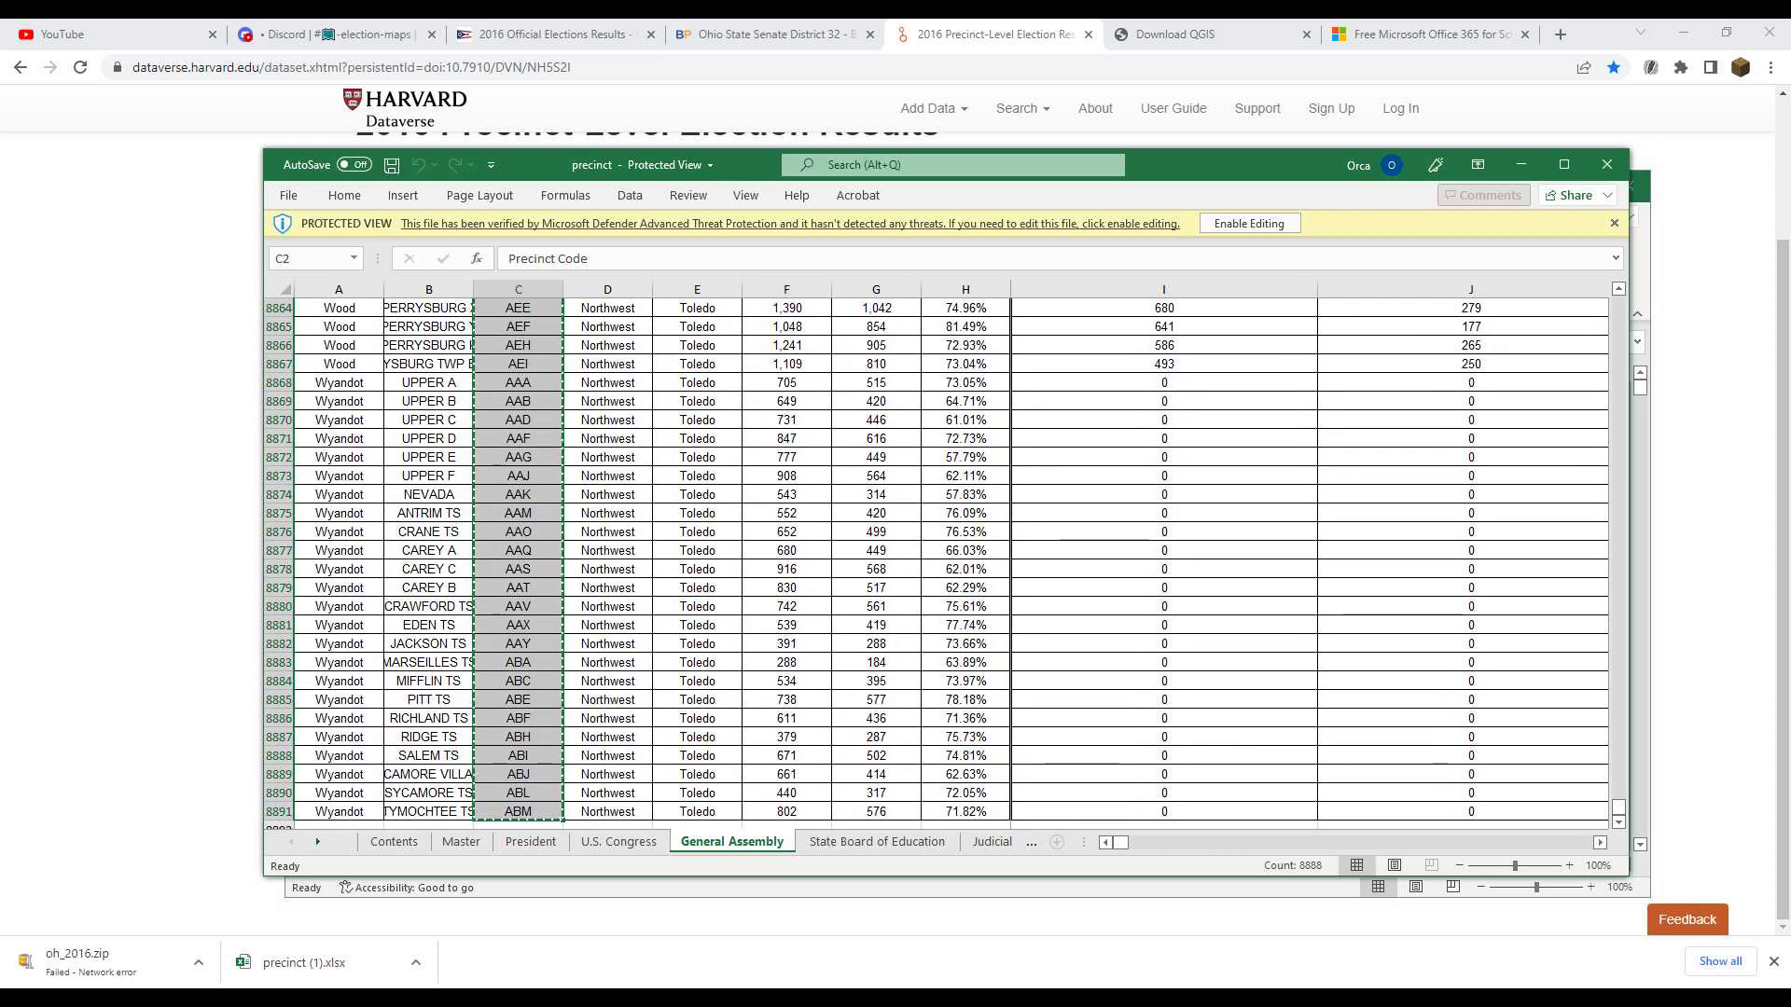
{"action": "left_click", "coordinate": [846, 998]}
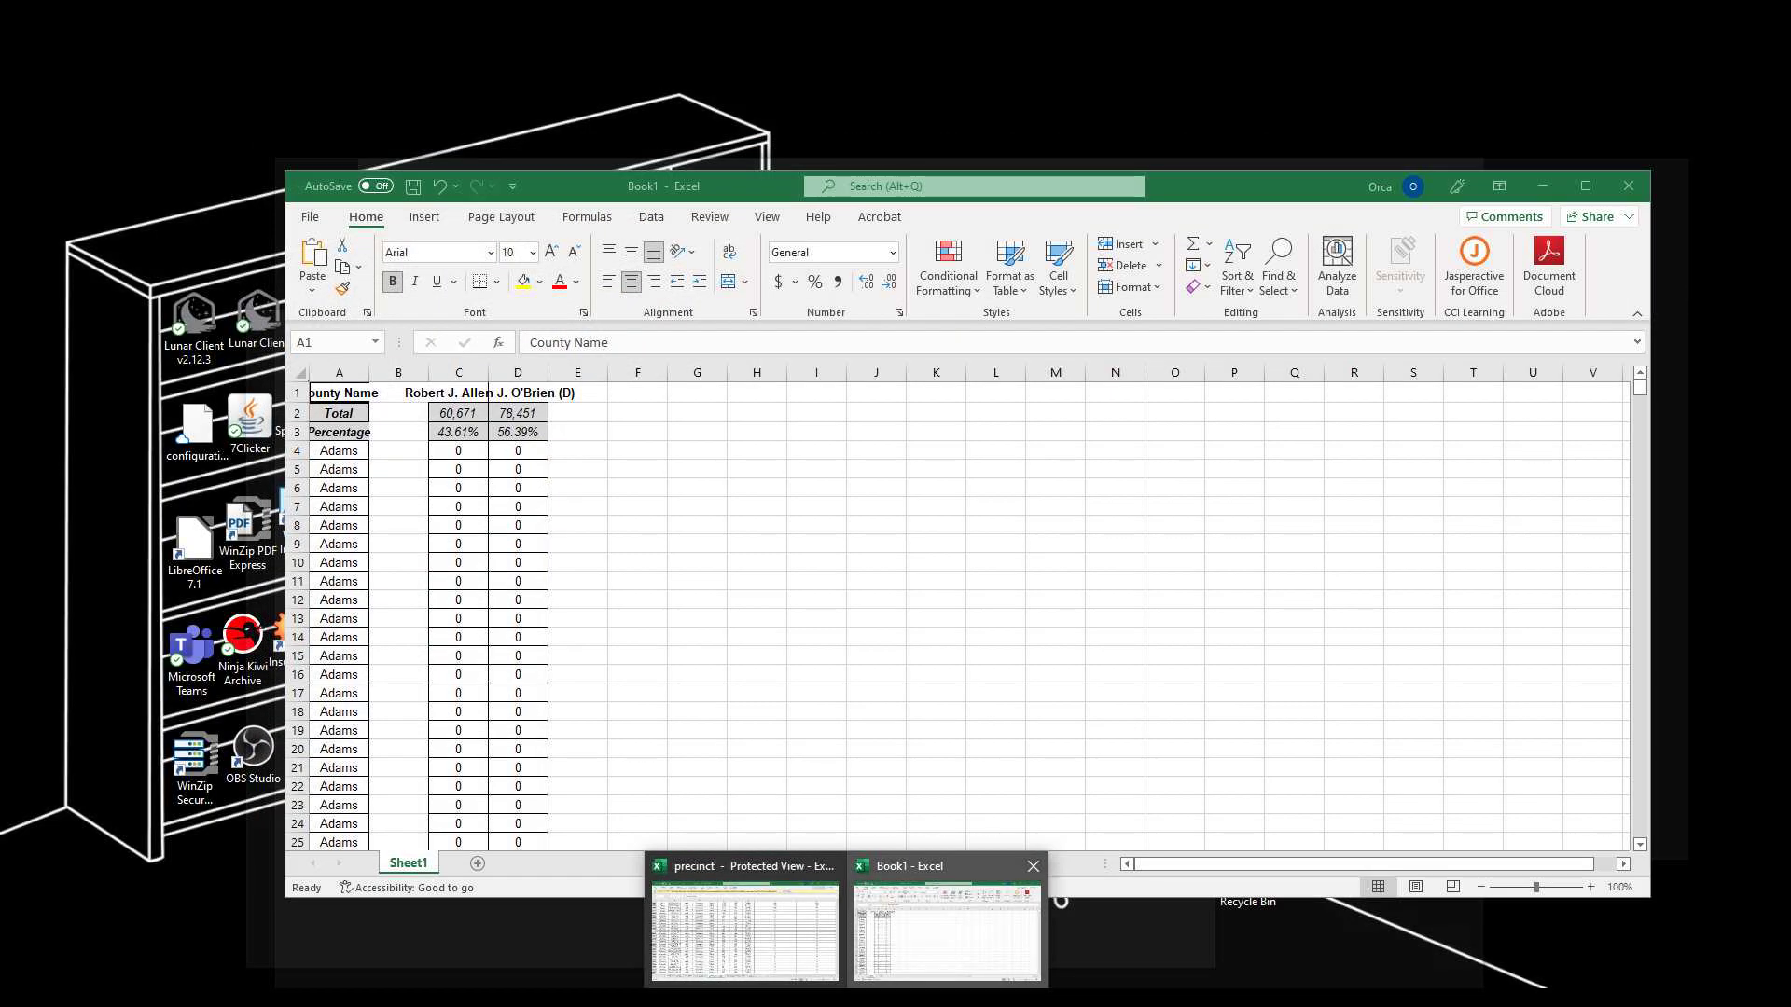
{"action": "left_click", "coordinate": [948, 933]}
{"action": "left_click", "coordinate": [399, 393]}
{"action": "key", "text": "ctrl+v"}
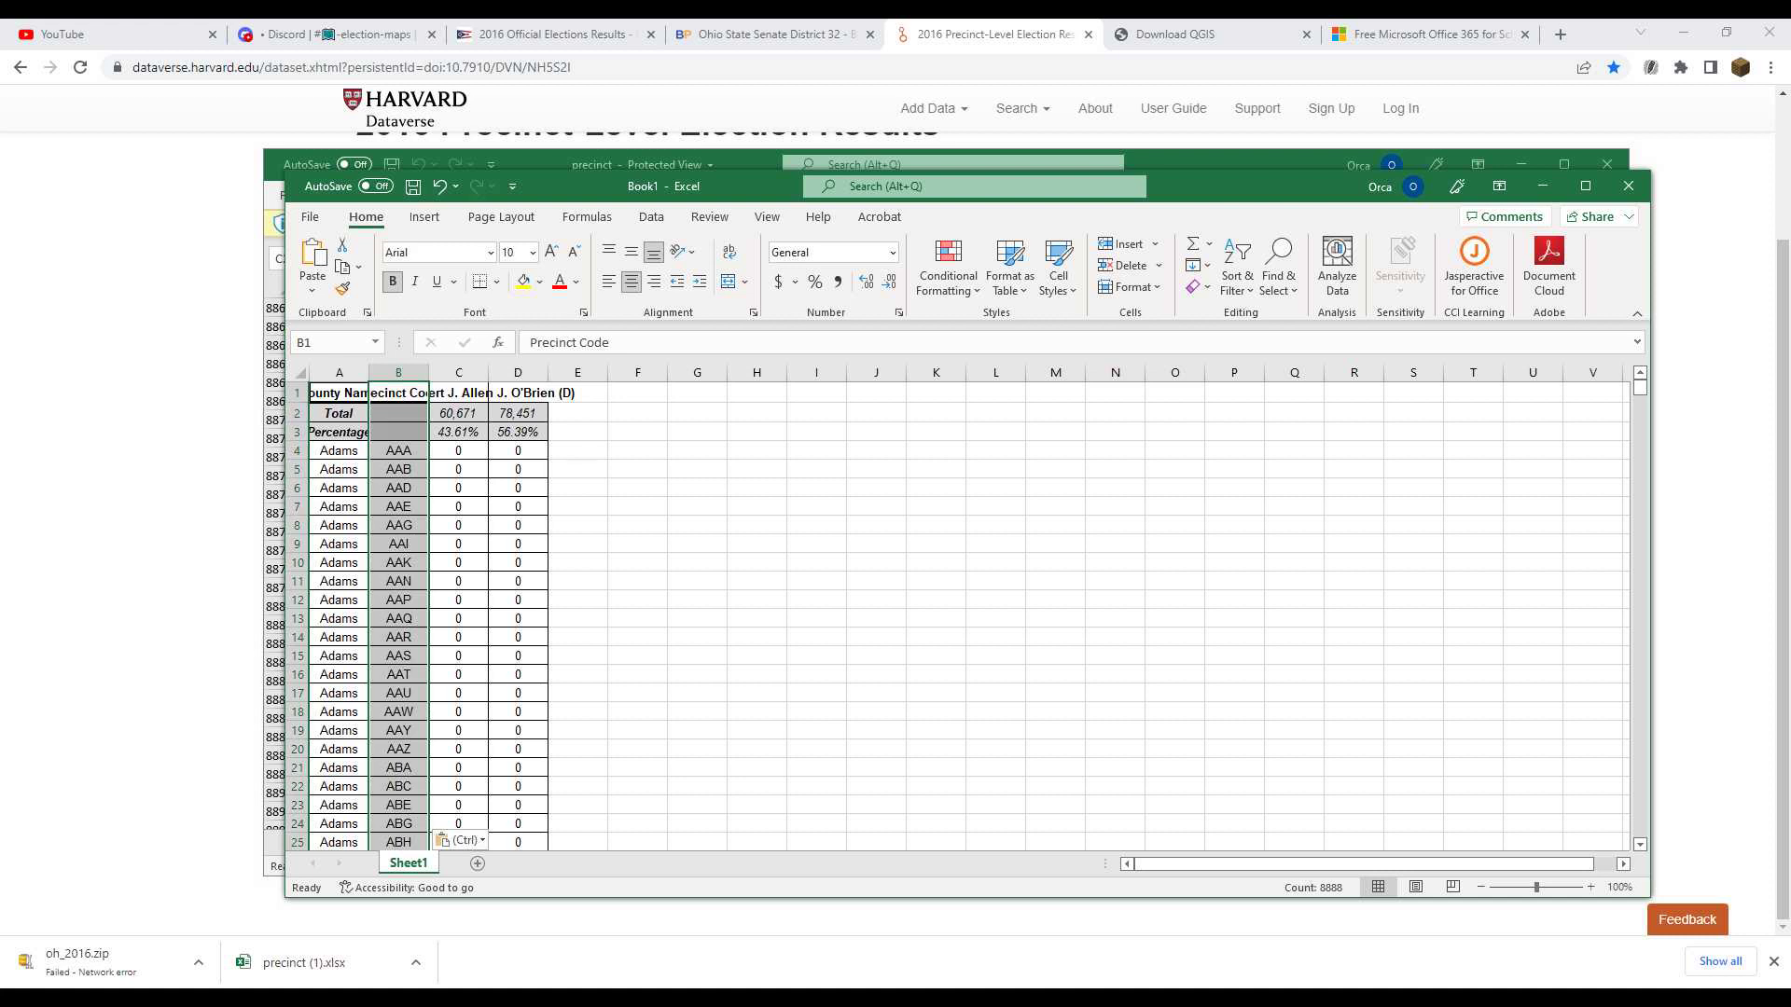
Clear the contents of the Total and Percentage rows in A2:D3 of the new workbook
{"action": "left_click", "coordinate": [339, 413]}
{"action": "left_click_drag", "start_coordinate": [517, 432], "coordinate": [517, 562]}
{"action": "key", "text": "Delete"}
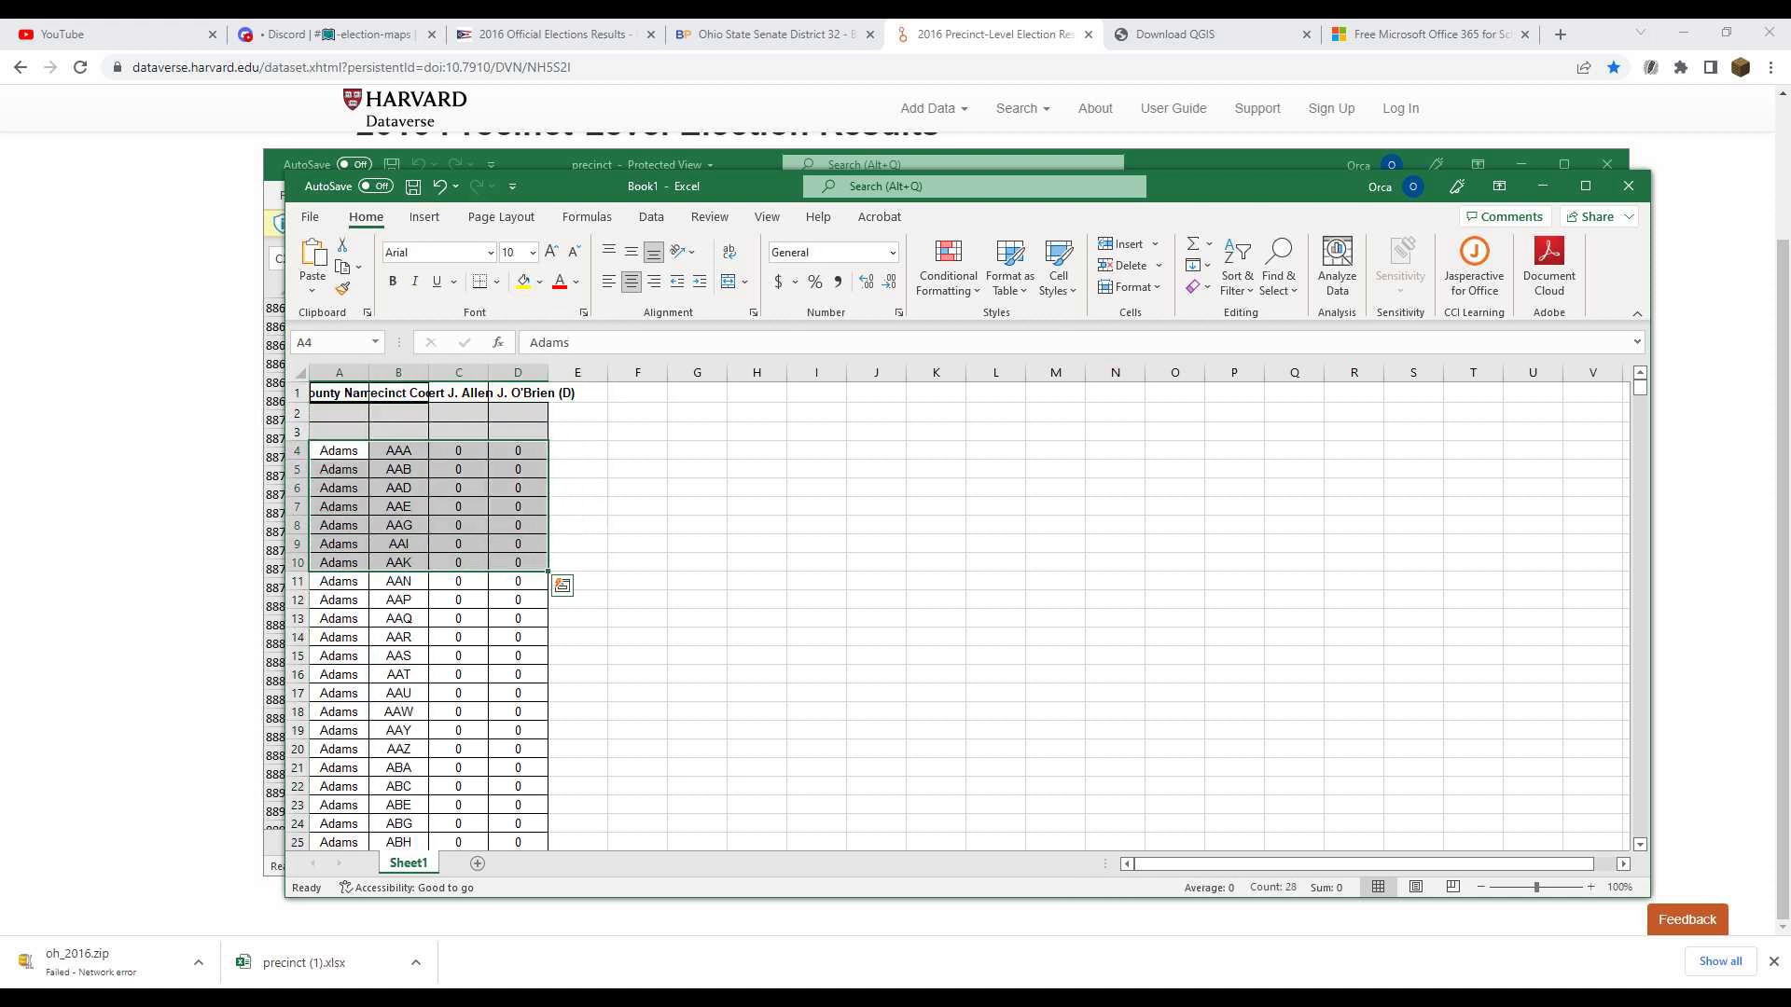
Copy all precinct rows in columns A to D, from row 4 to the end, and paste them at A2, directly below the headers
{"action": "key", "text": "ctrl+shift+Down"}
{"action": "key", "text": "ctrl+c"}
{"action": "key", "text": "ctrl+q"}
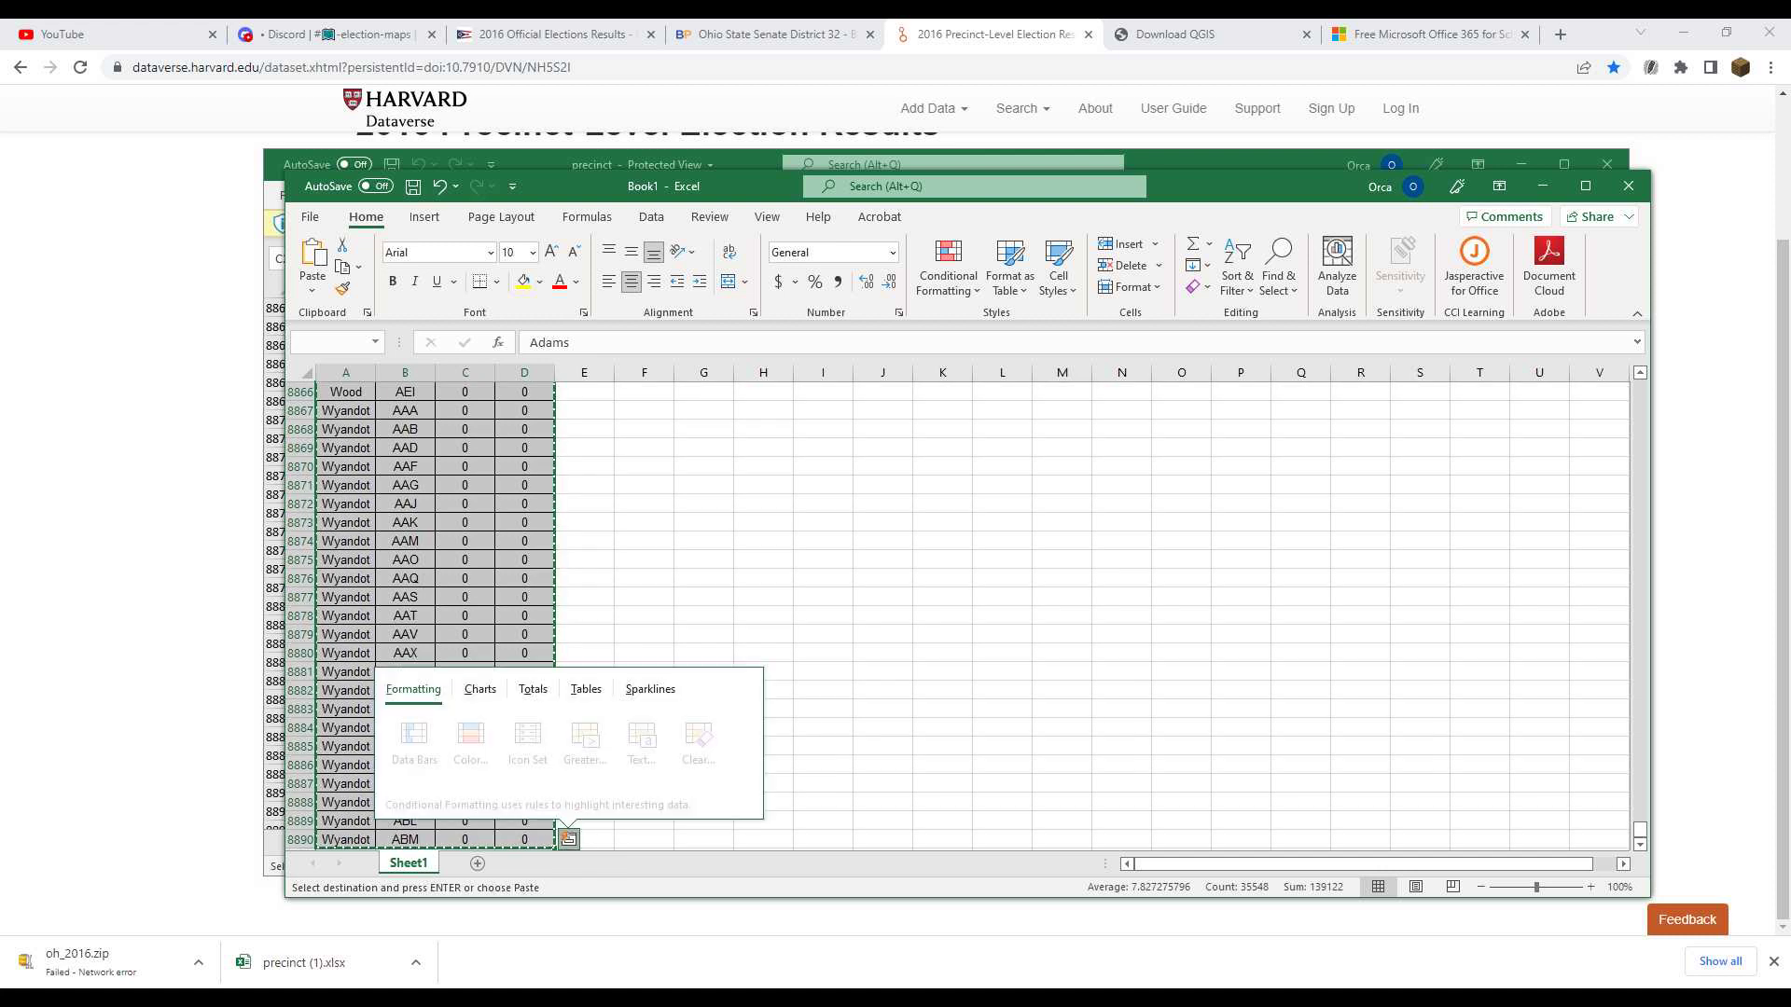
{"action": "key", "text": "Left"}
{"action": "left_click", "coordinate": [345, 615]}
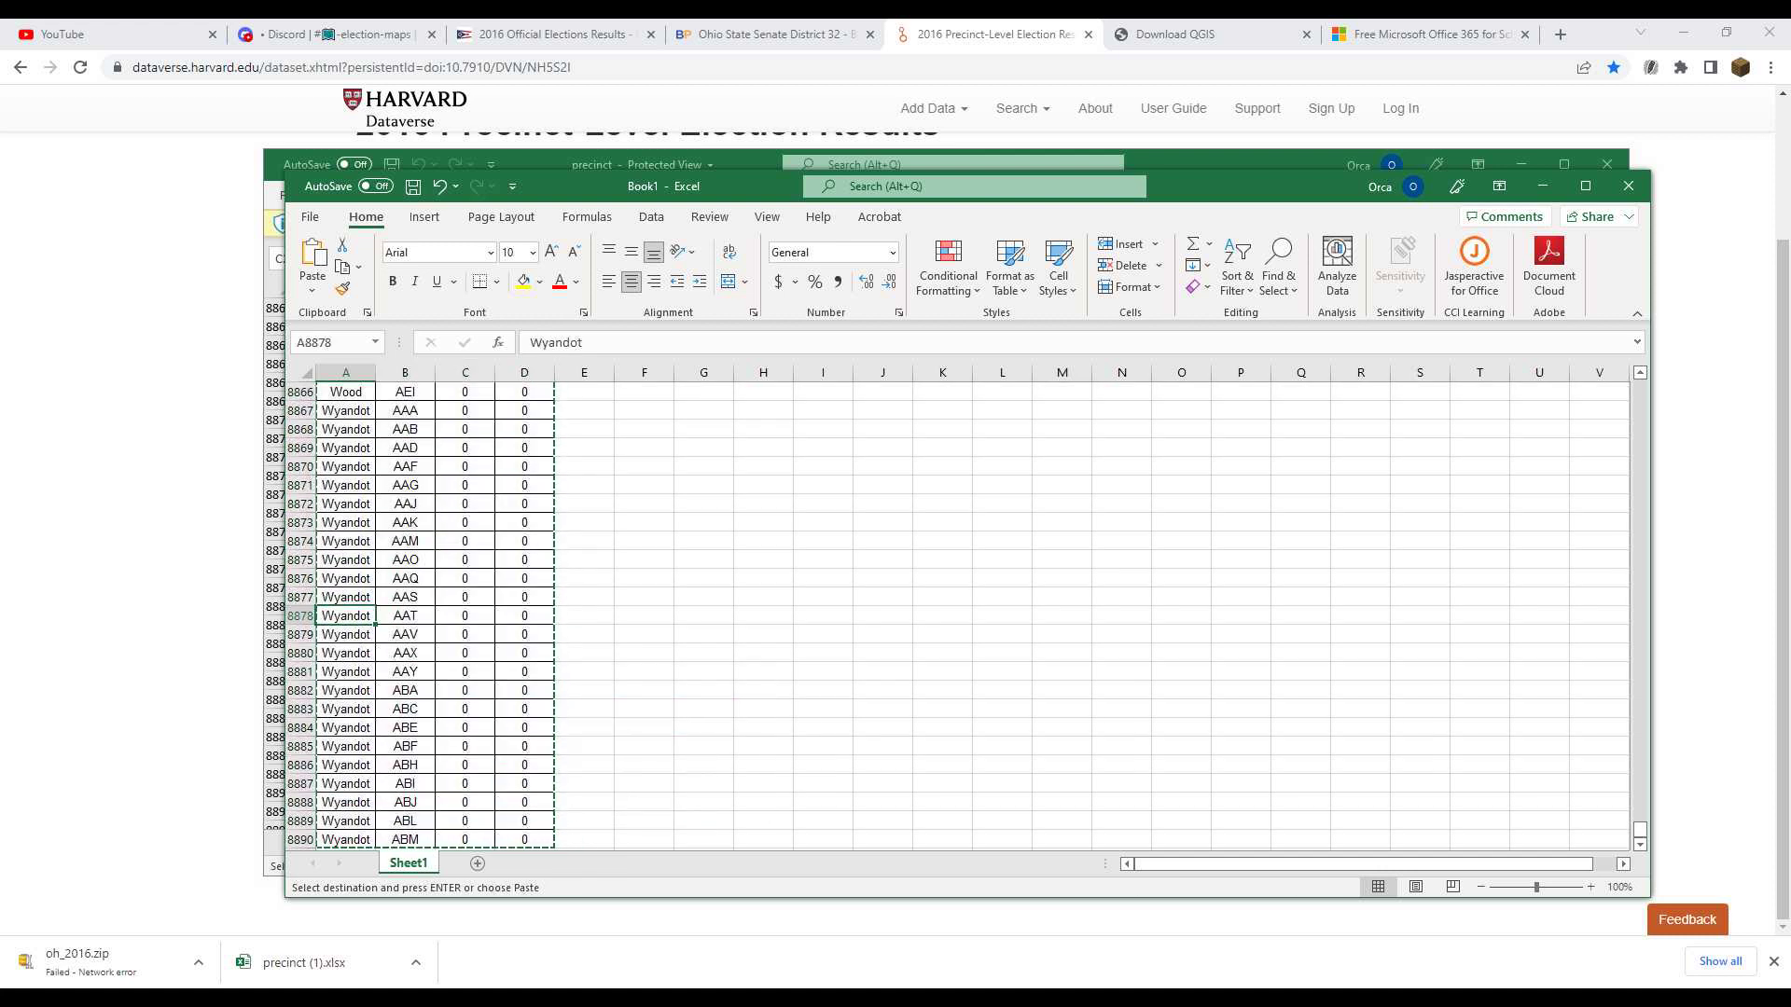
{"action": "key", "text": "ctrl+Up"}
{"action": "key", "text": "Up"}
{"action": "key", "text": "Up"}
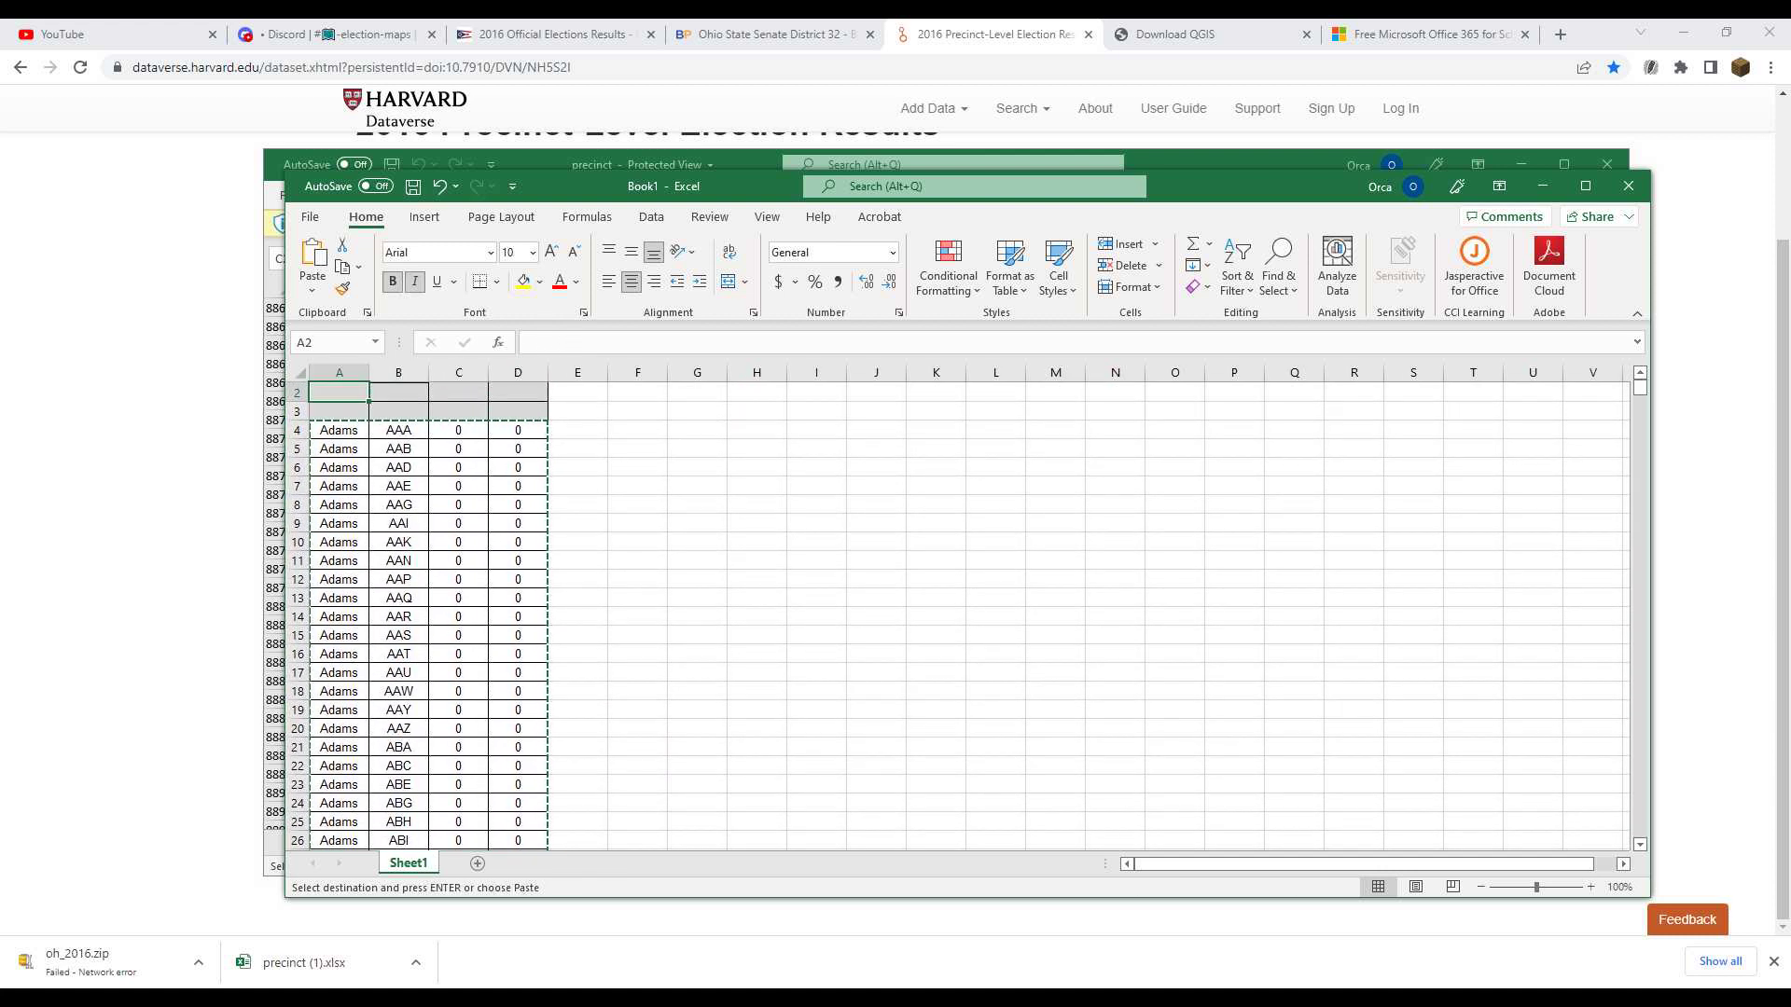
{"action": "key", "text": "Return"}
{"action": "key", "text": "ctrl+Down"}
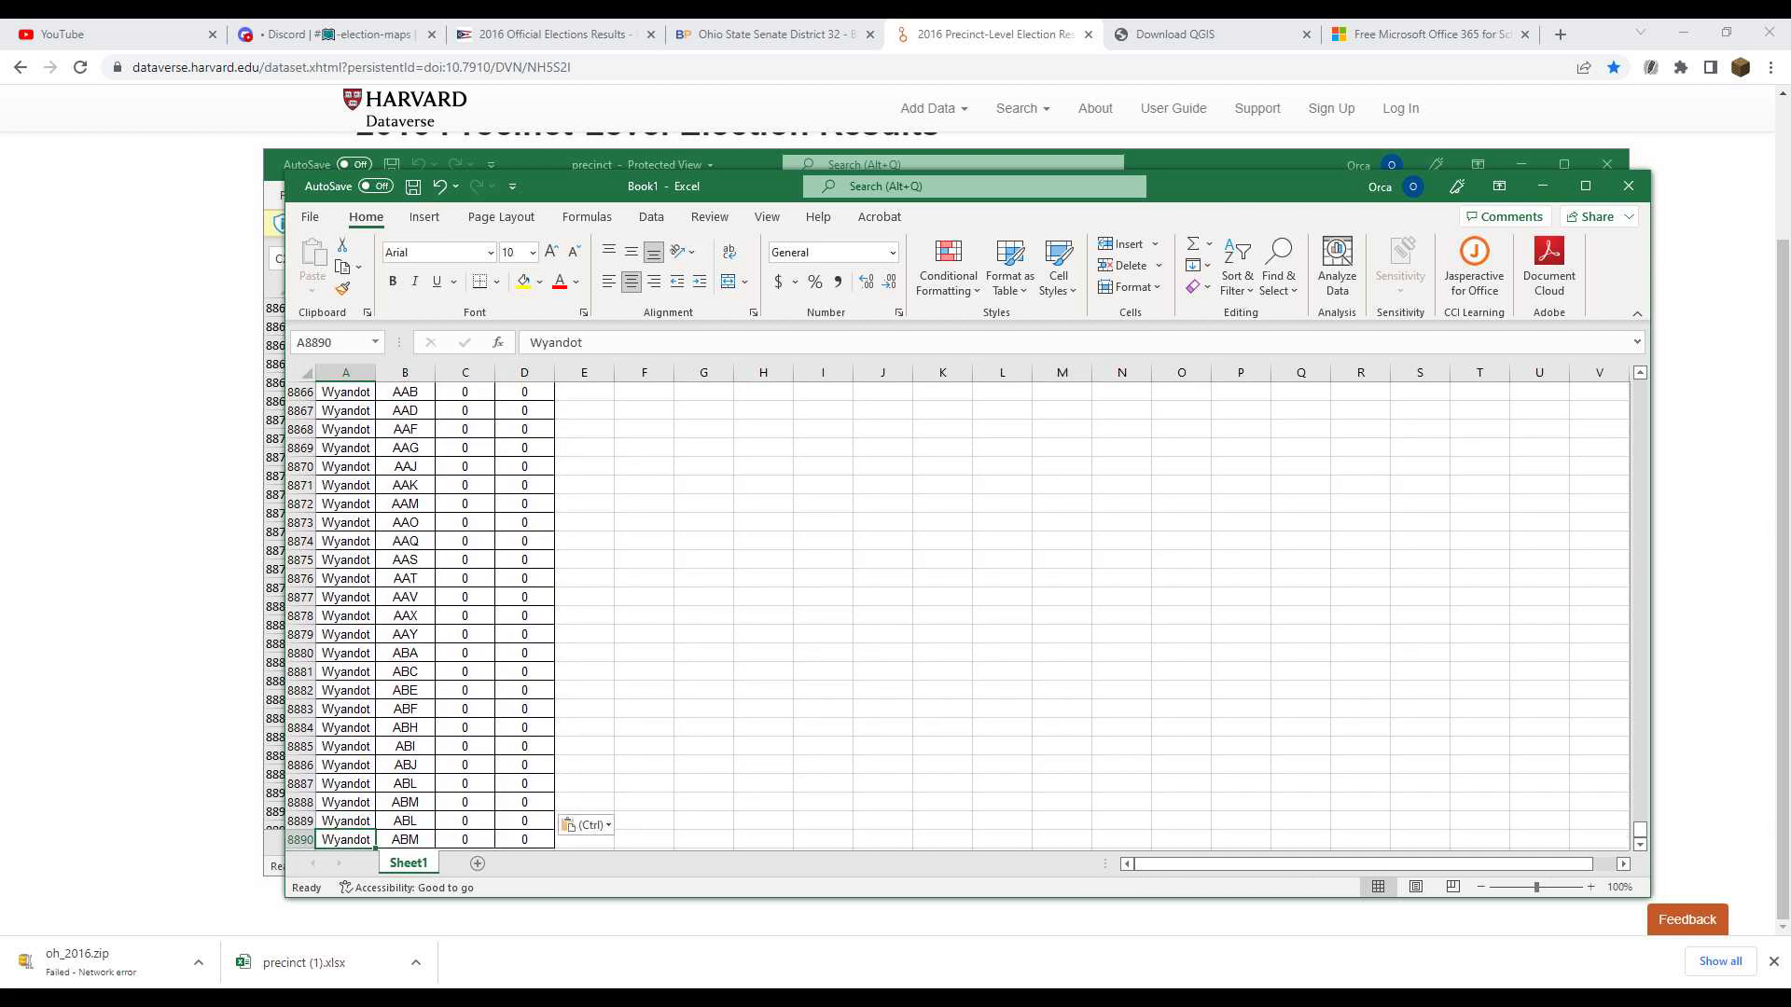
{"action": "left_click_drag", "start_coordinate": [1640, 830], "coordinate": [1639, 382]}
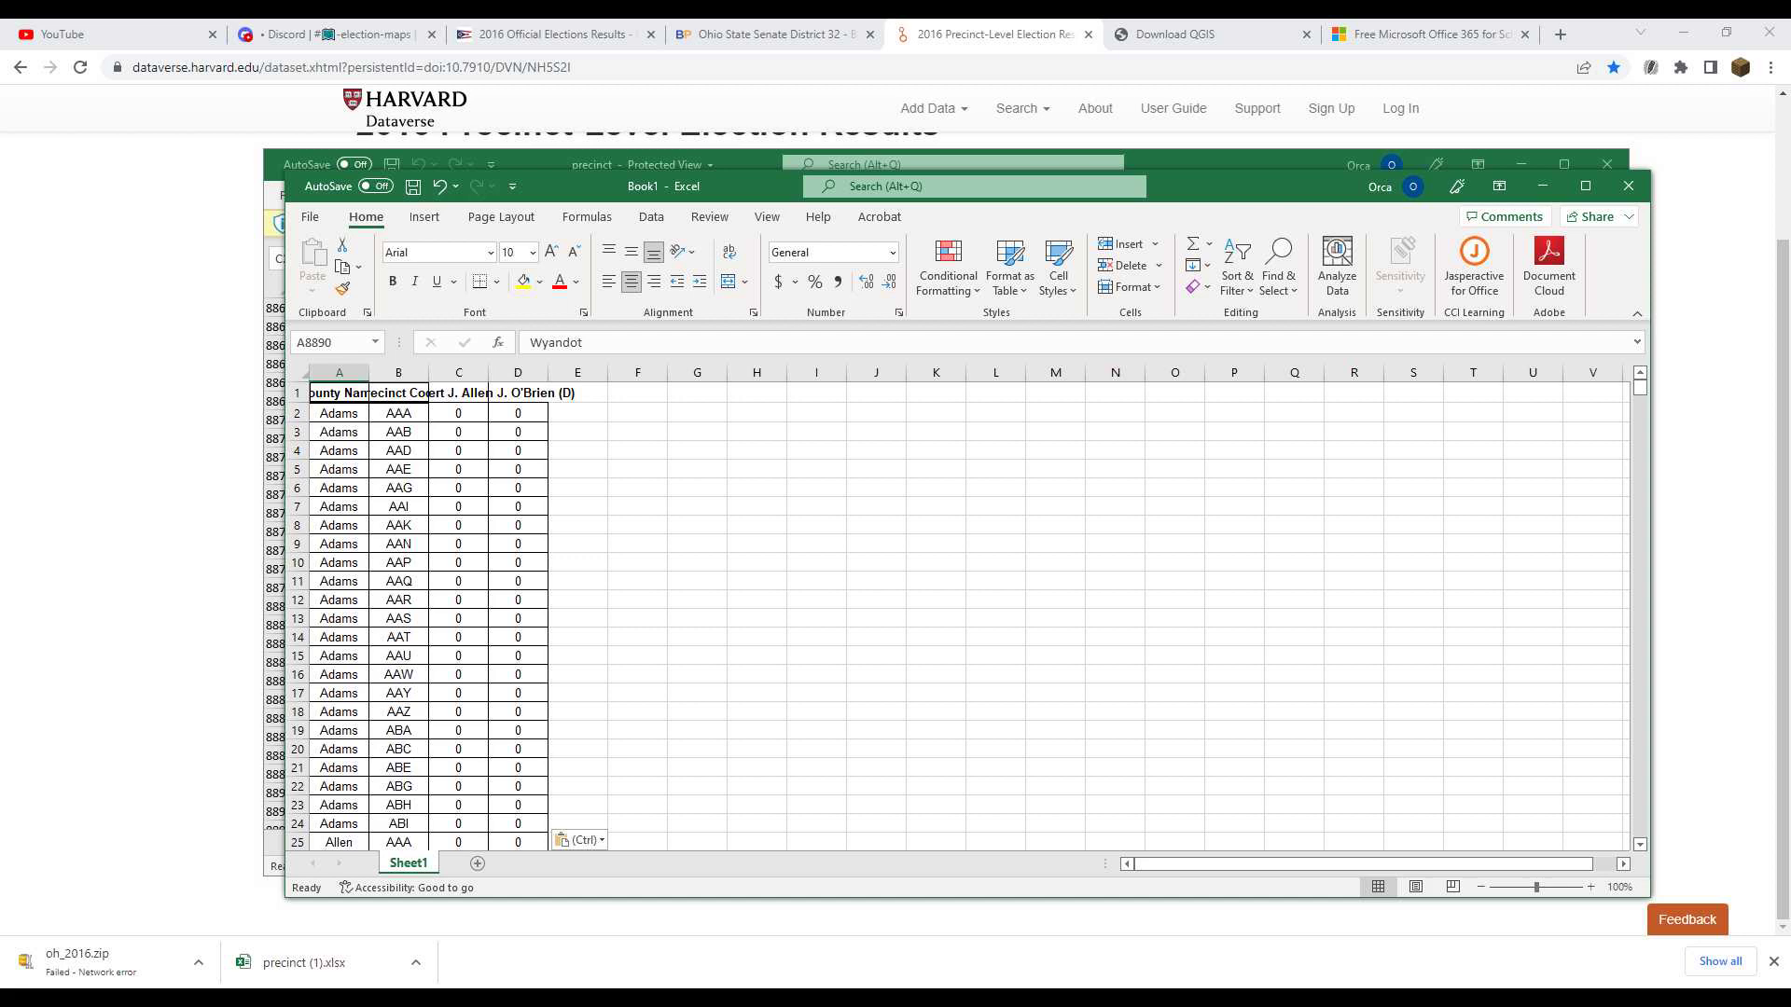
{"action": "left_click", "coordinate": [339, 372]}
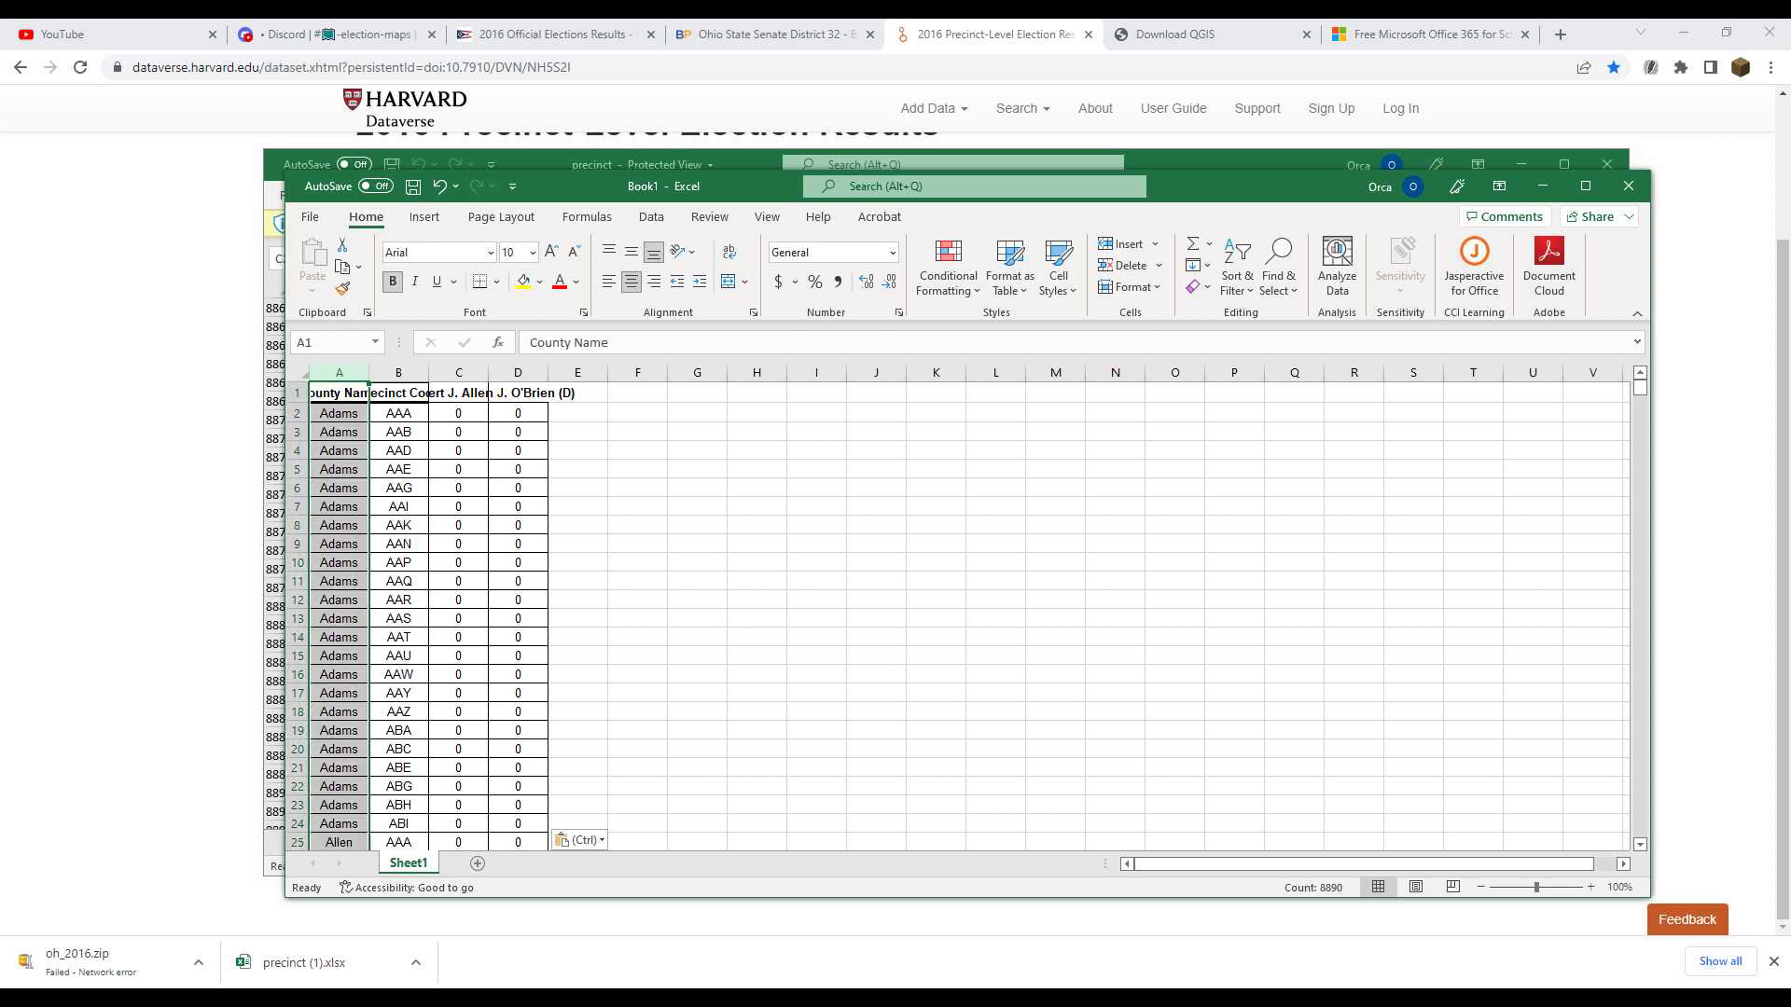
Close the source precinct workbook, minimize the new workbook and restart the failed oh_2016.zip download in the browser
{"action": "left_click", "coordinate": [1605, 162]}
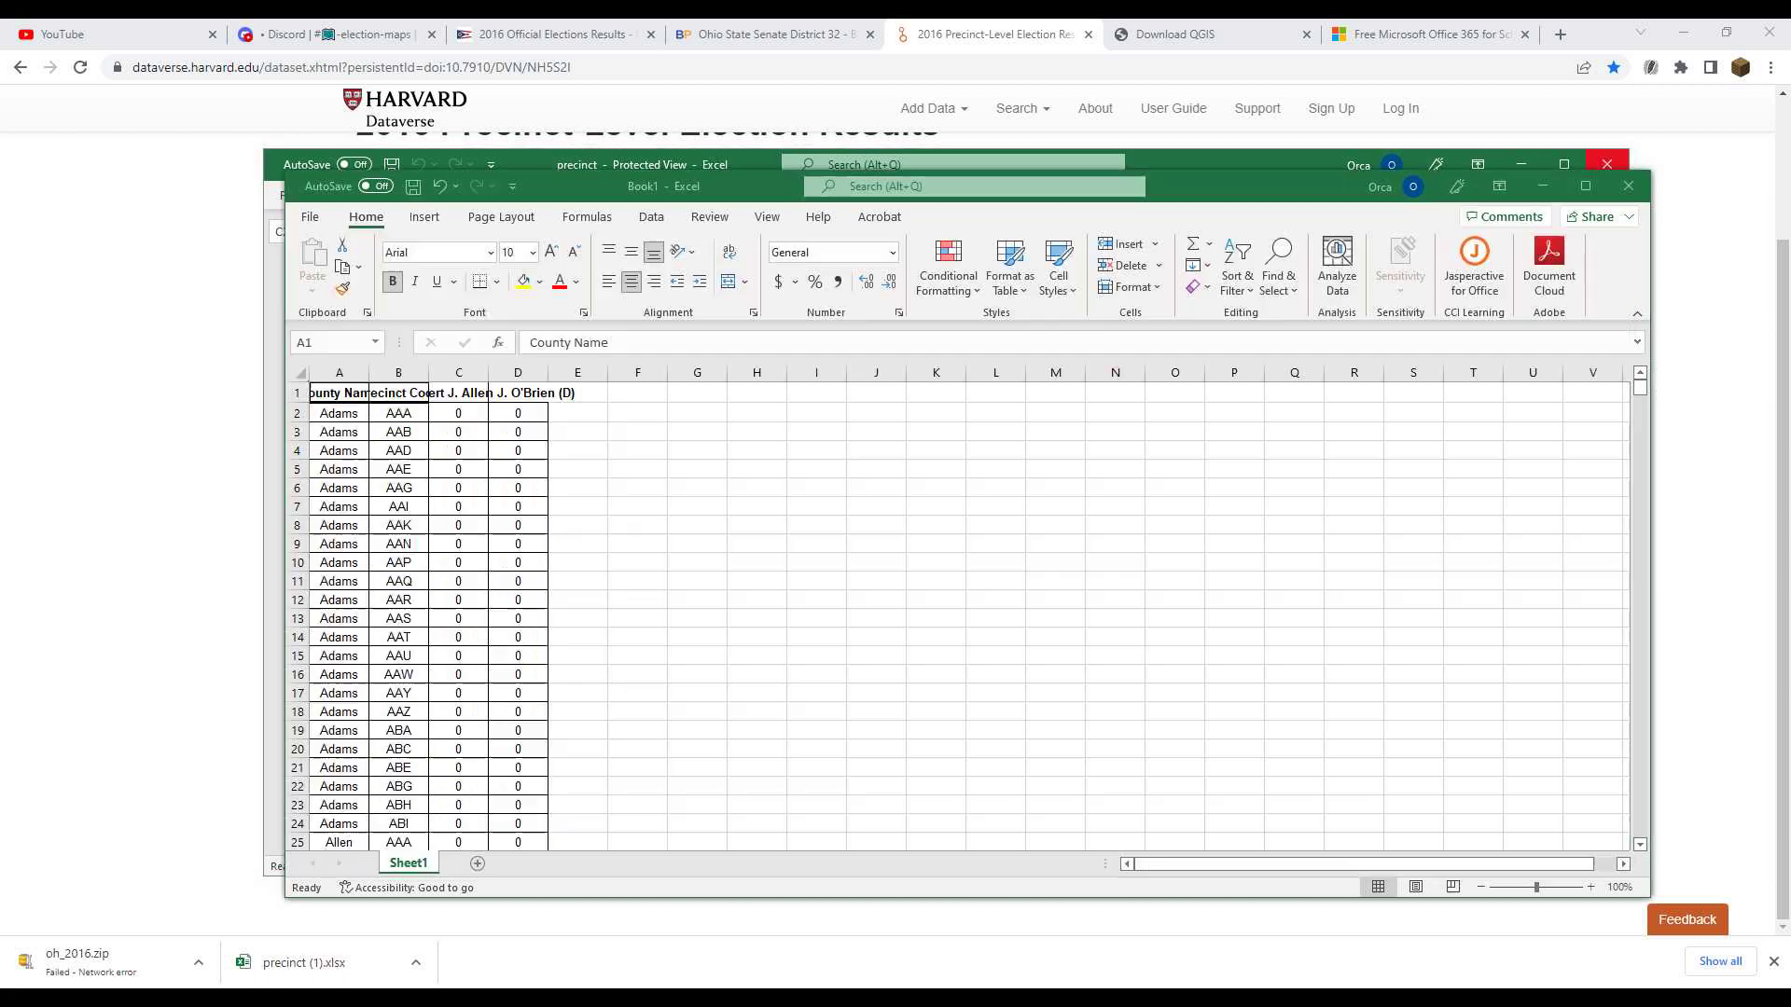
{"action": "left_click", "coordinate": [1543, 186]}
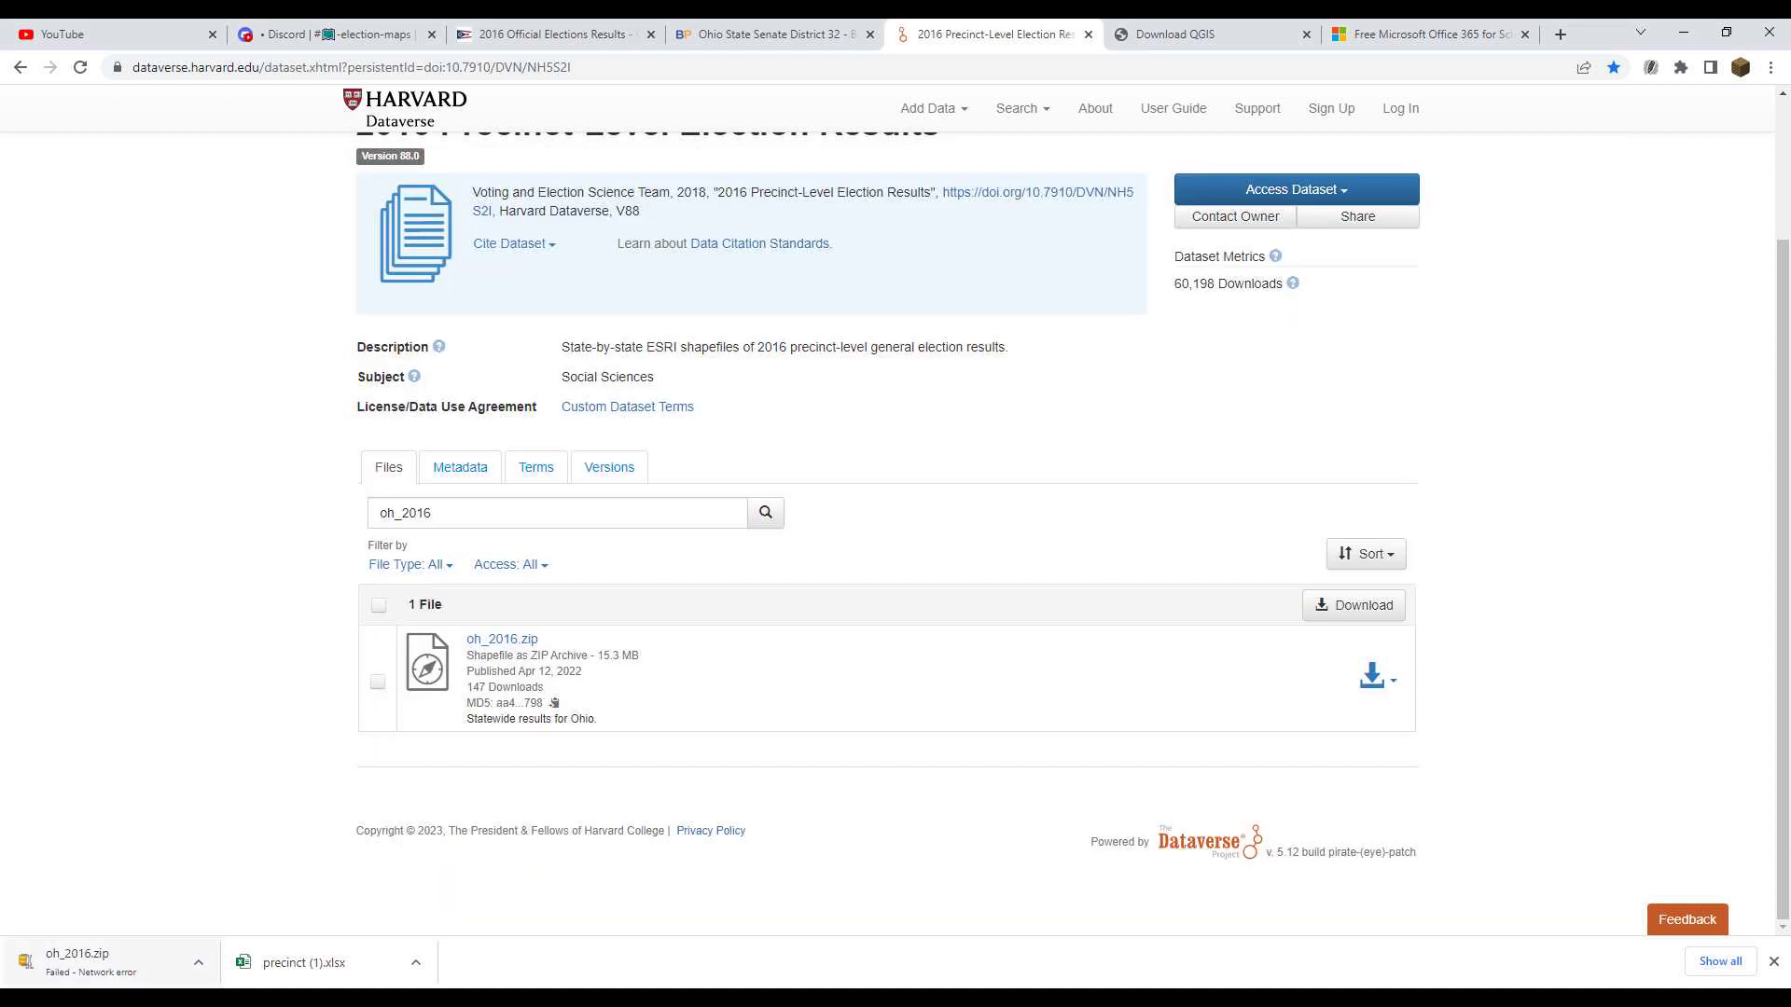
{"action": "left_click", "coordinate": [198, 963]}
{"action": "left_click", "coordinate": [140, 884]}
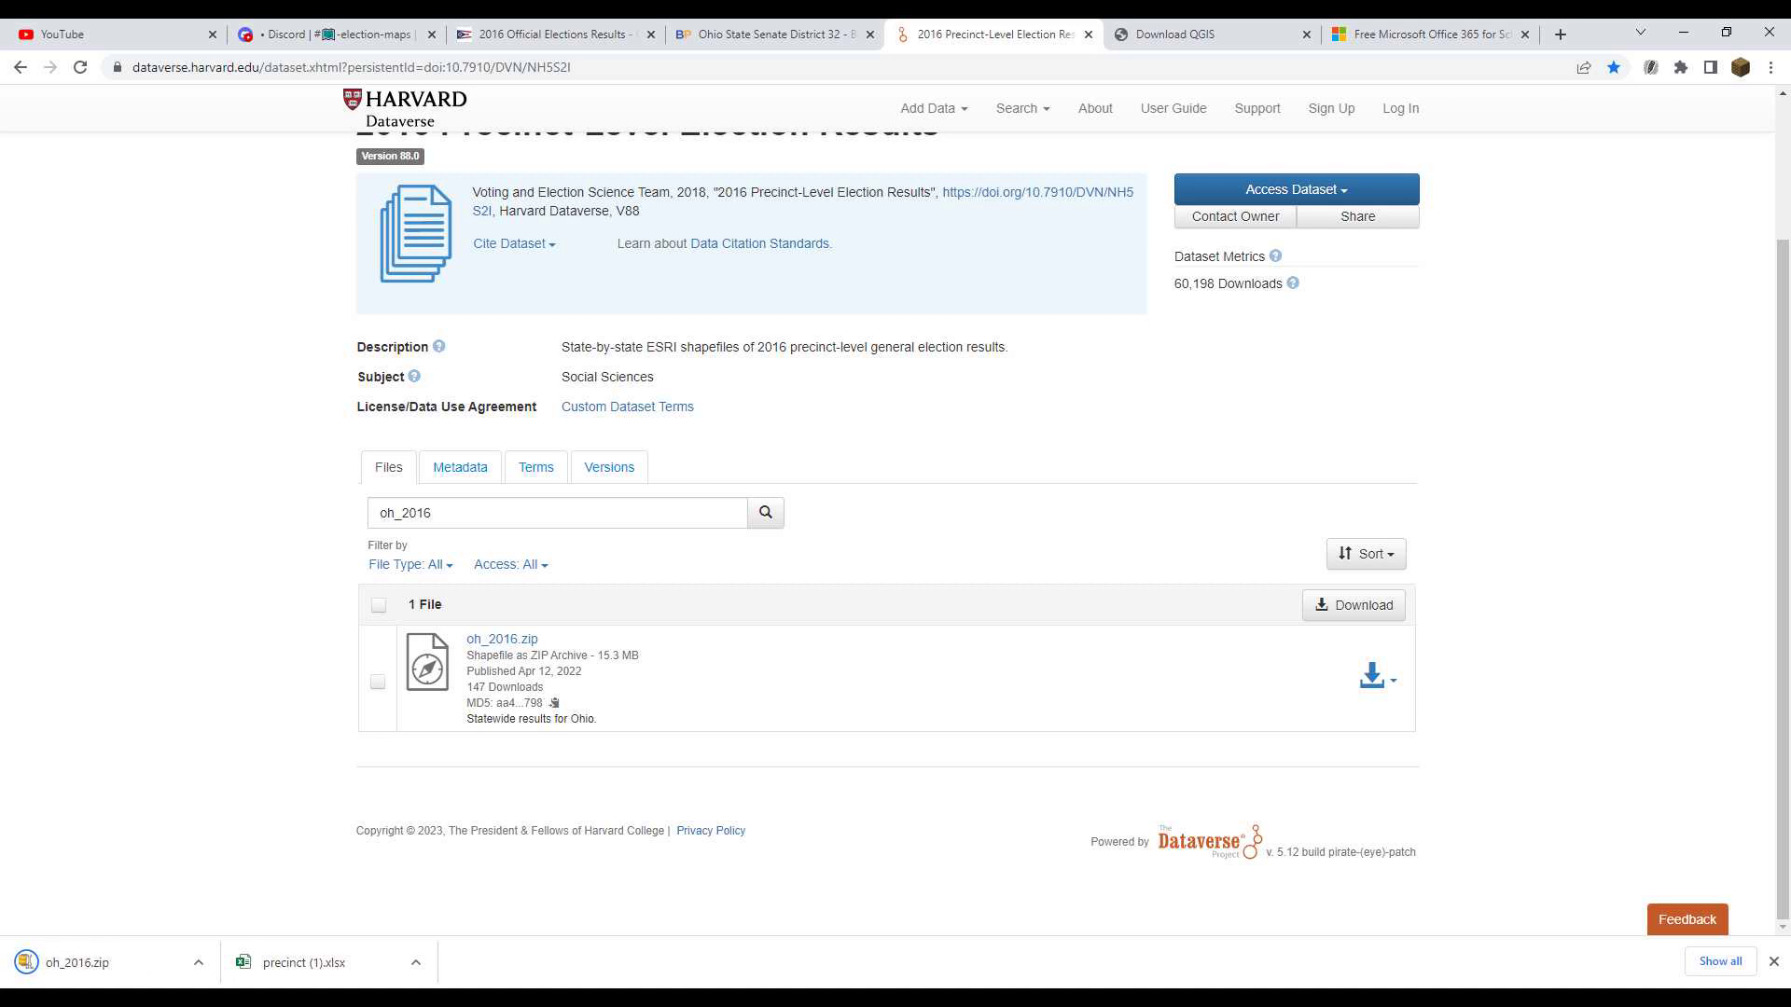
Copy the downloaded oh_2016 archive from the Downloads folder to mapfolder in File Explorer and extract it there
{"action": "key", "text": "alt+Tab"}
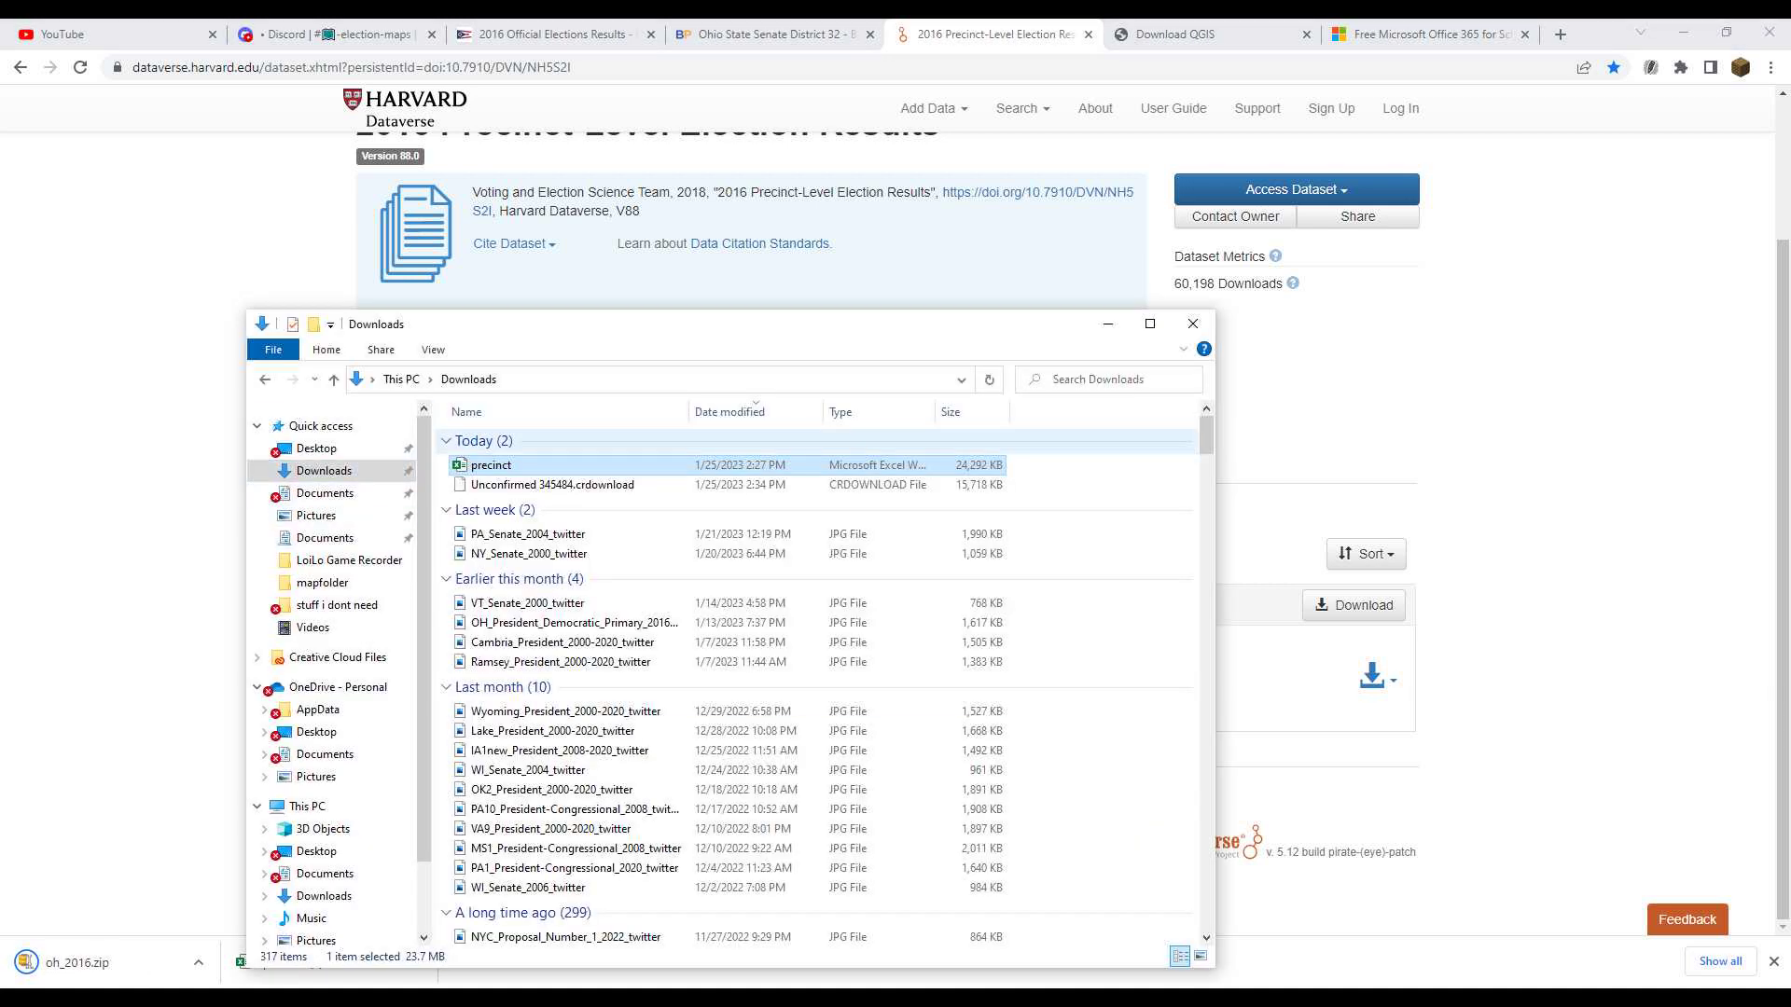
{"action": "left_click", "coordinate": [491, 484]}
{"action": "key", "text": "ctrl+c"}
{"action": "left_click", "coordinate": [323, 583]}
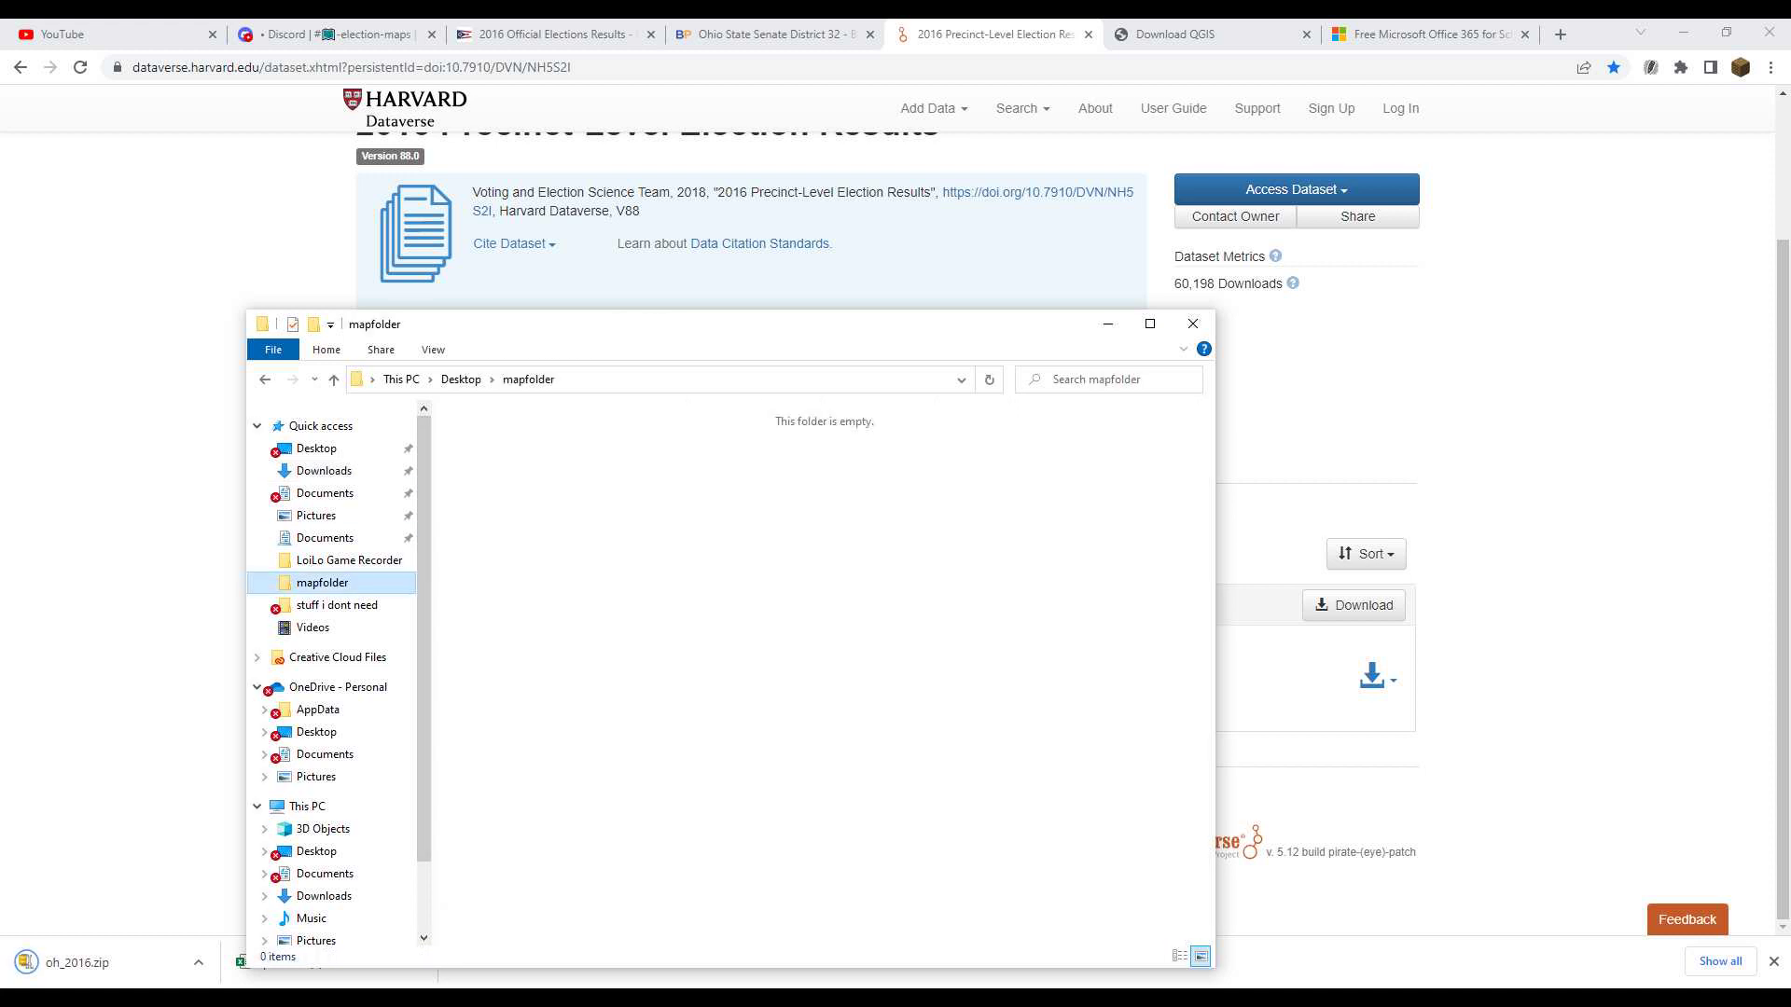
{"action": "key", "text": "ctrl+v"}
{"action": "right_click", "coordinate": [512, 461]}
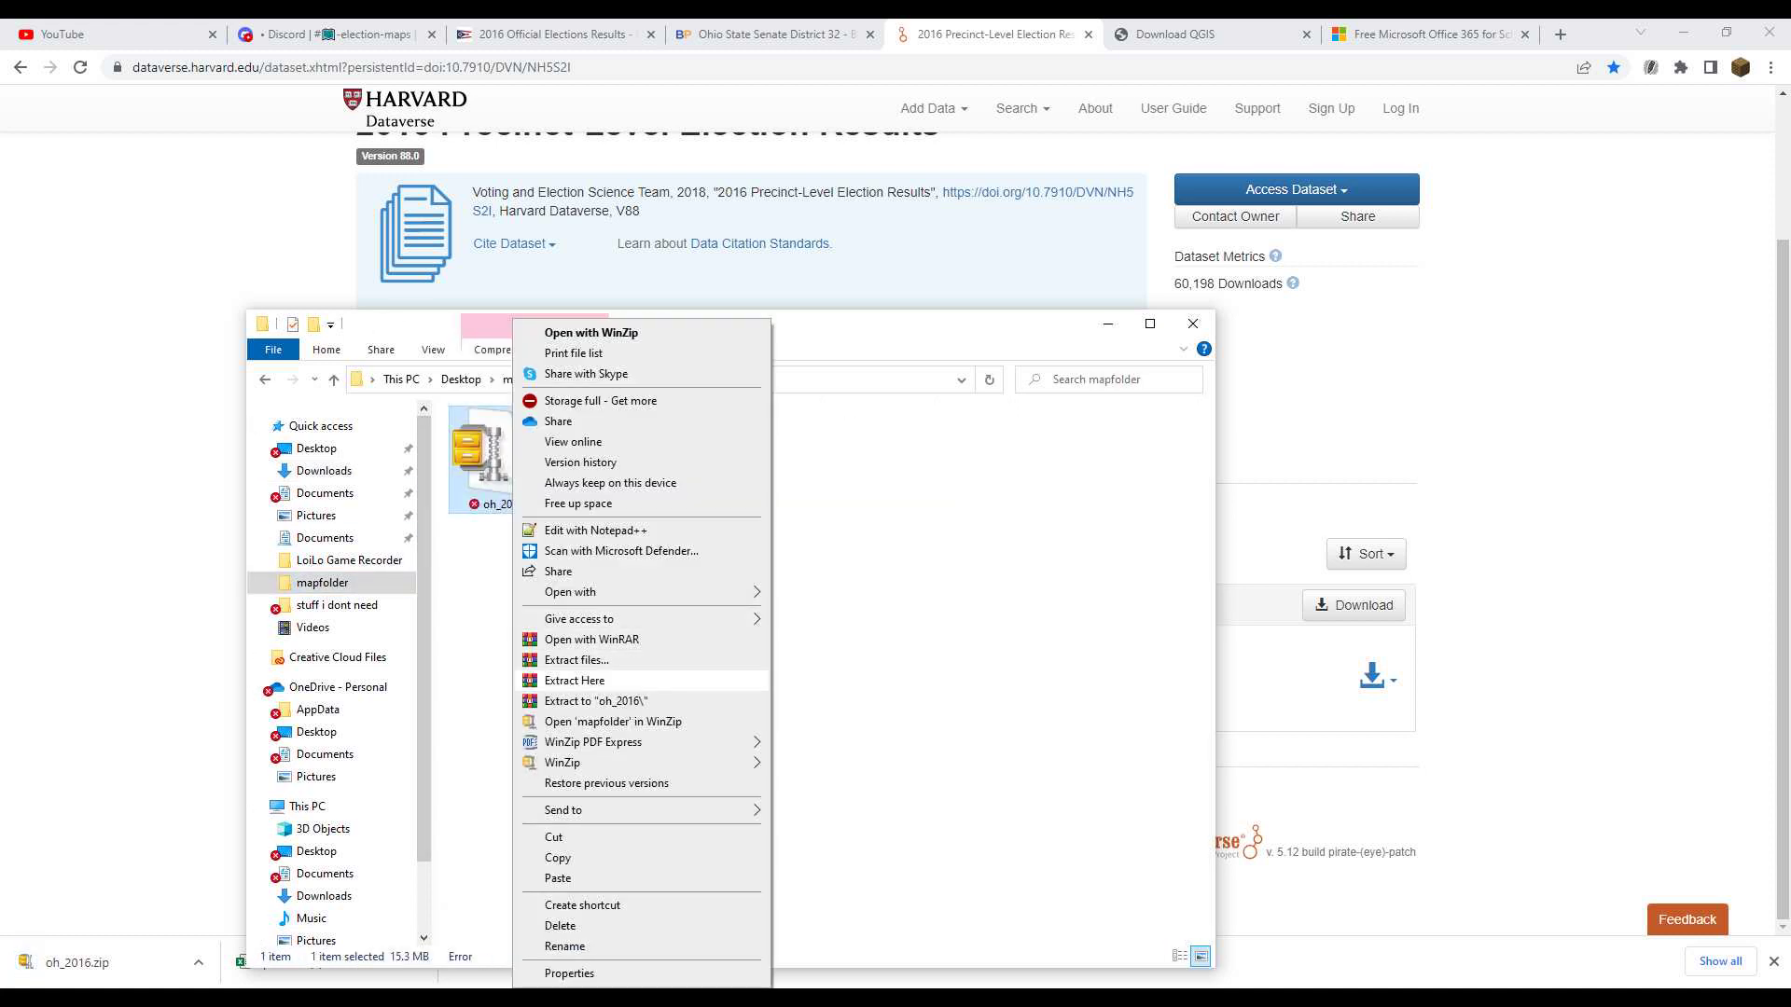
{"action": "key", "text": "Return"}
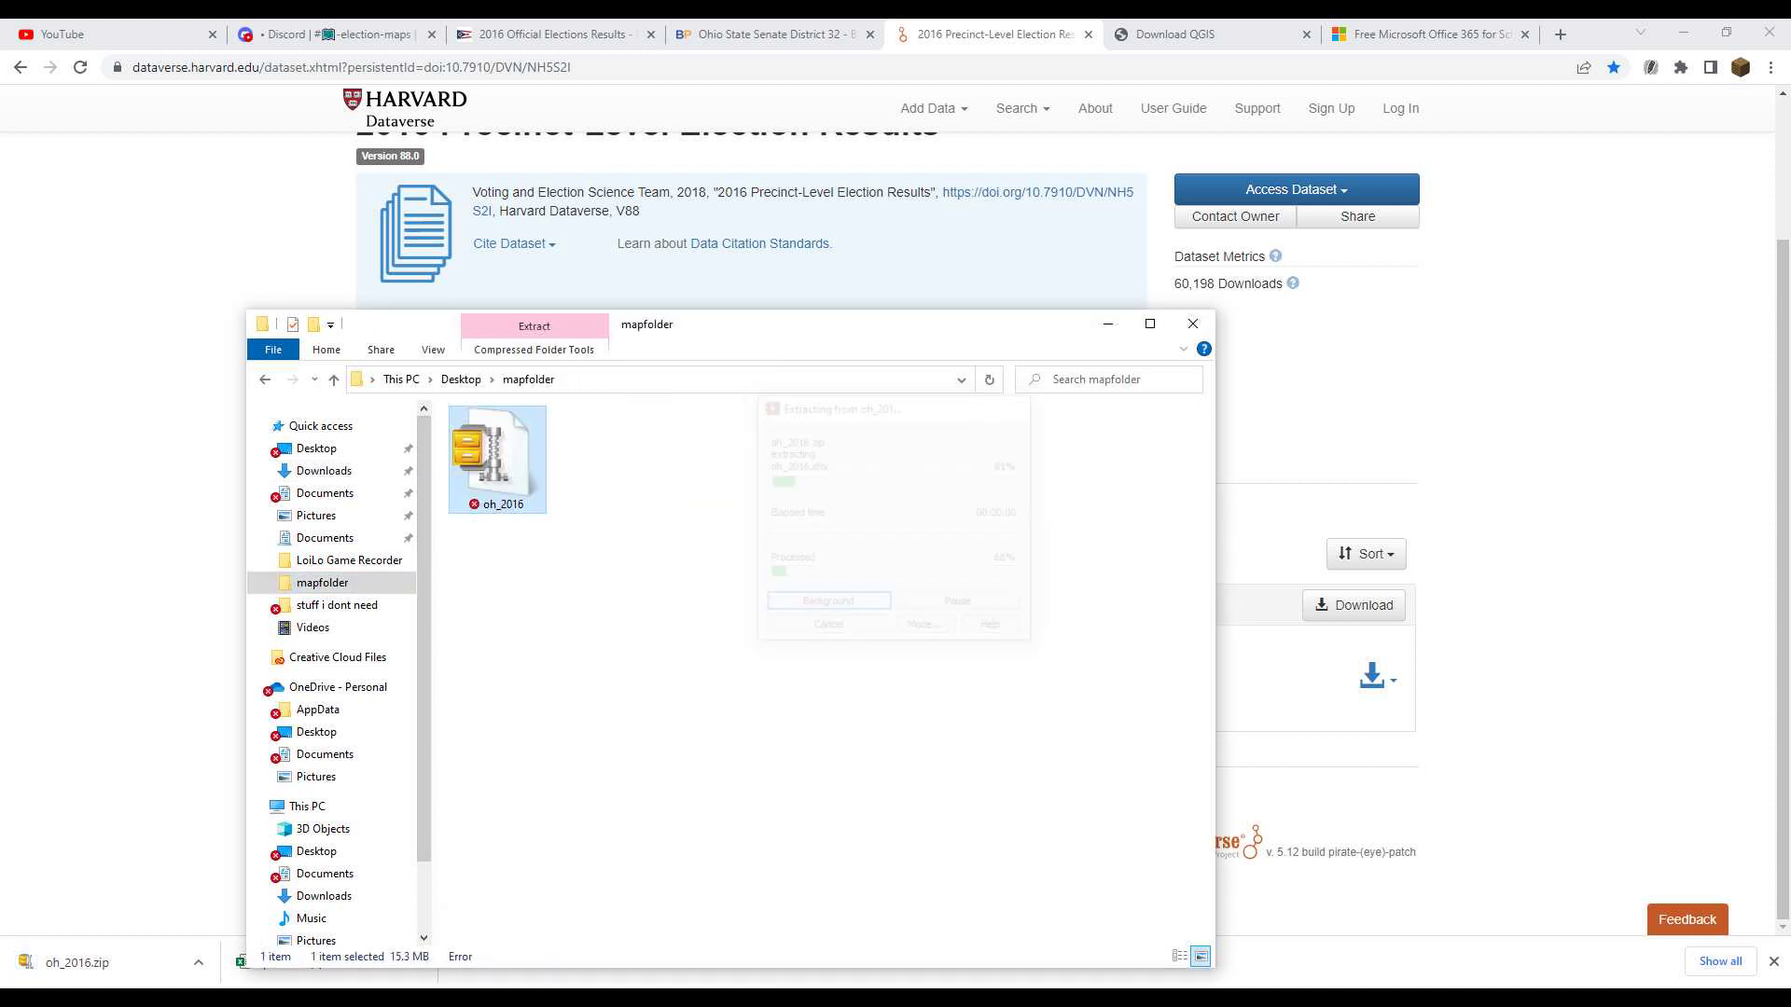
Open the extracted oh_2016 attribute table in Excel and place its window beside the new workbook
{"action": "double_click", "coordinate": [607, 460]}
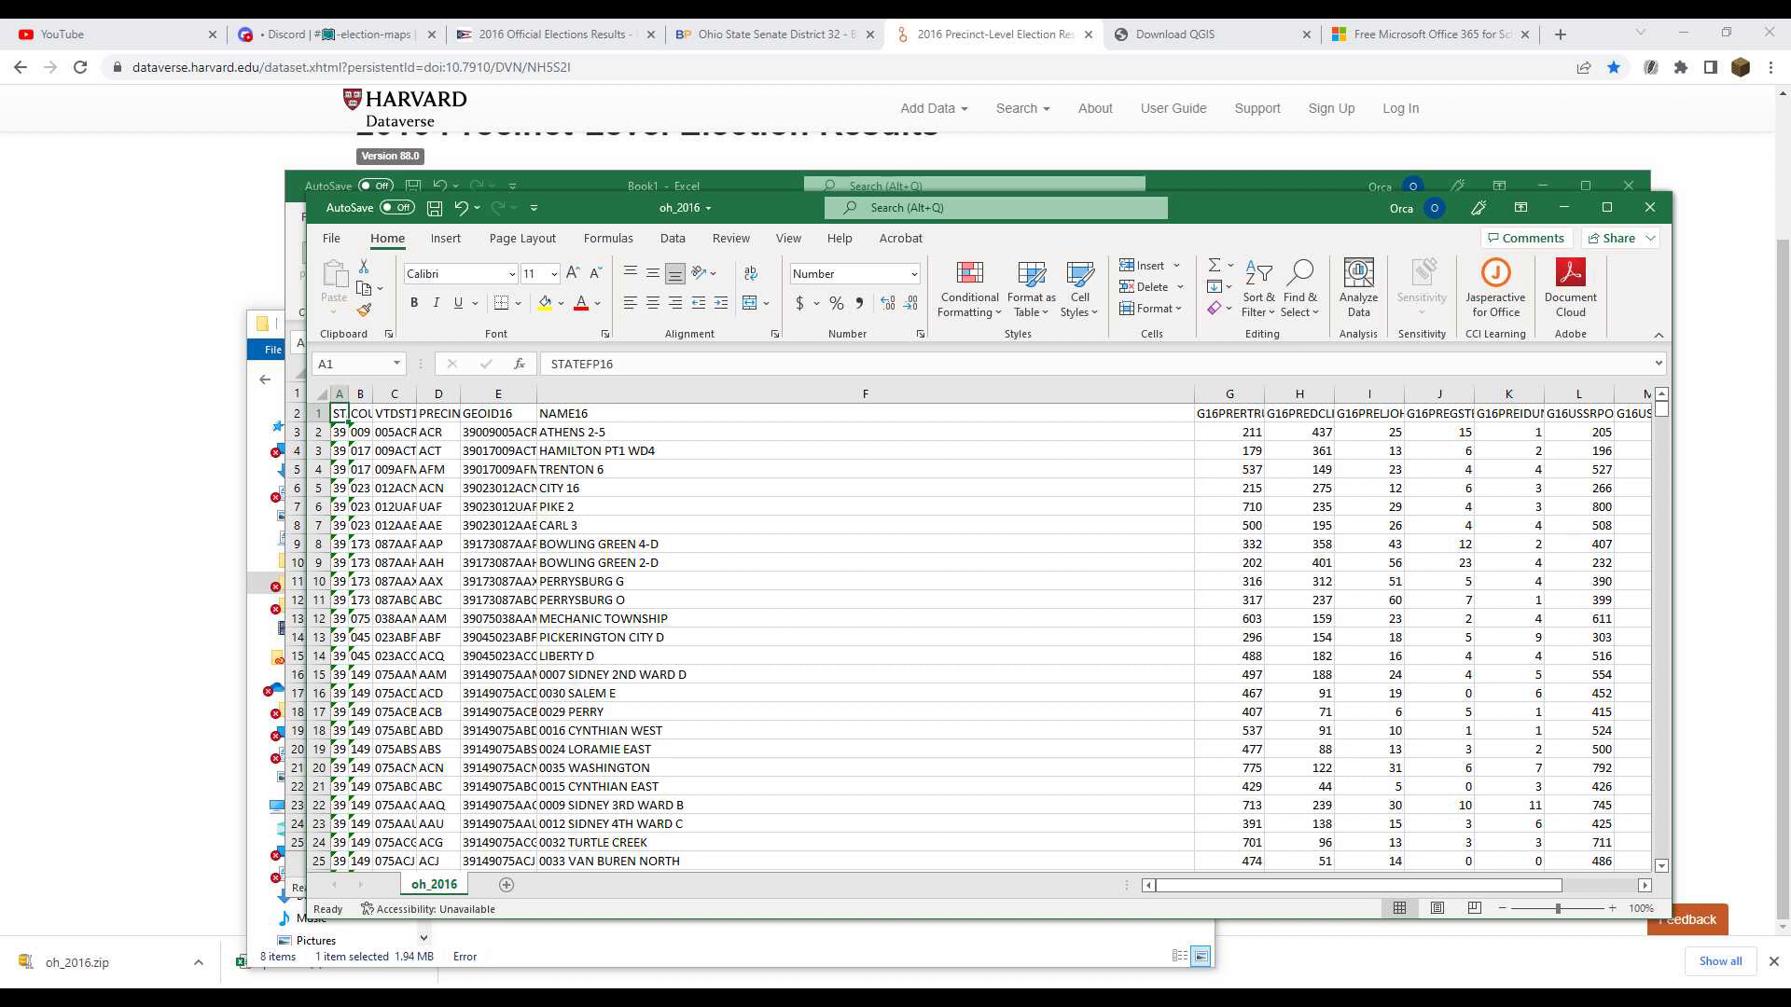
{"action": "left_click_drag", "start_coordinate": [606, 207], "coordinate": [944, 193]}
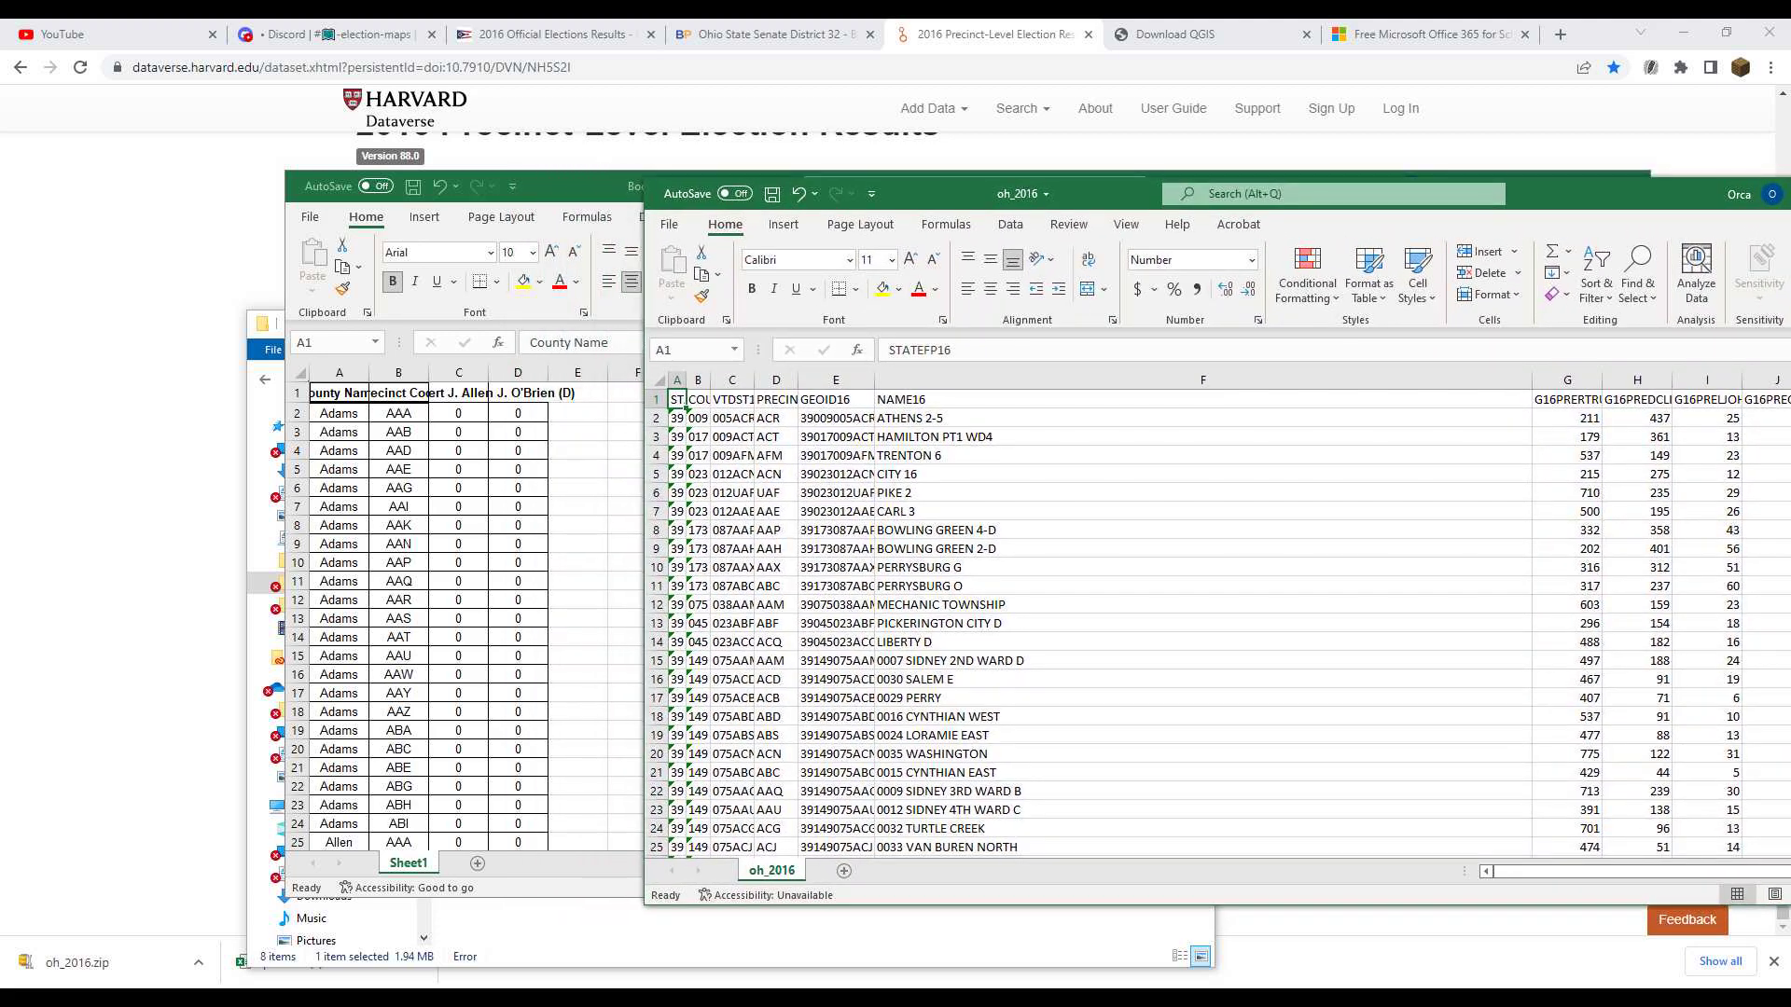
Examine the first precinct rows of the oh_2016 table and its VTDST16, GEOID16 and NAME16 columns for precinct identifiers
{"action": "left_click", "coordinate": [1044, 418]}
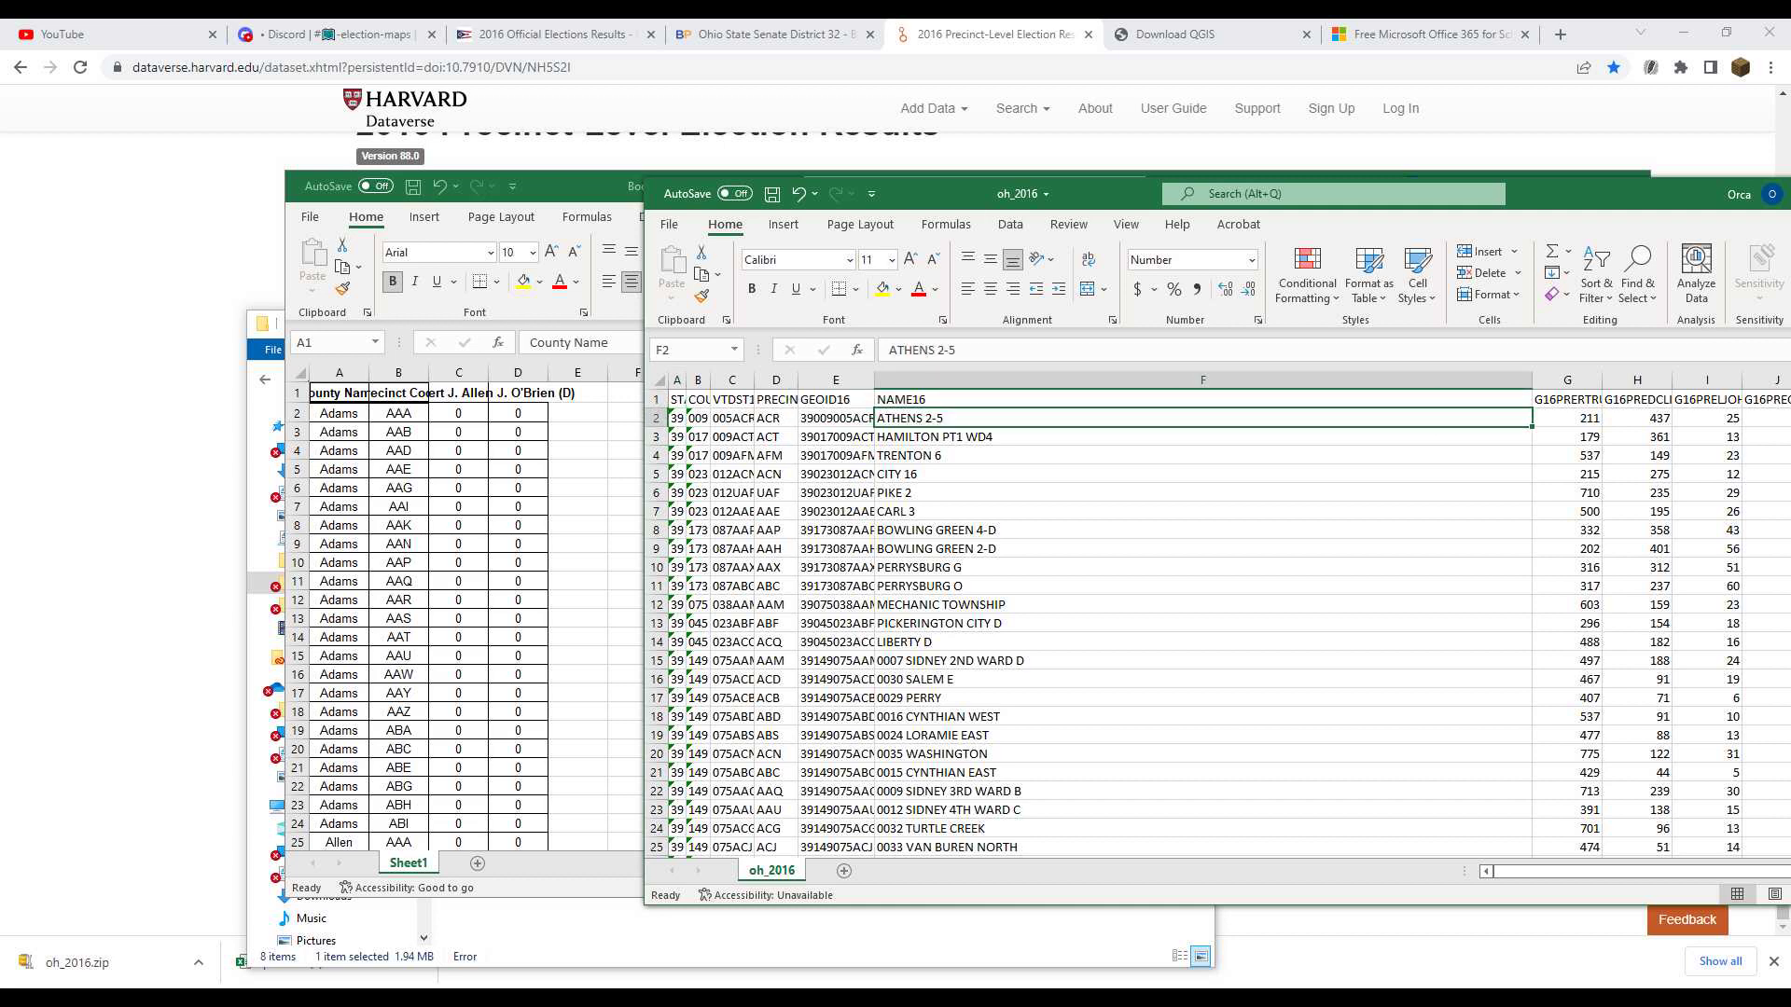
{"action": "left_click", "coordinate": [657, 418]}
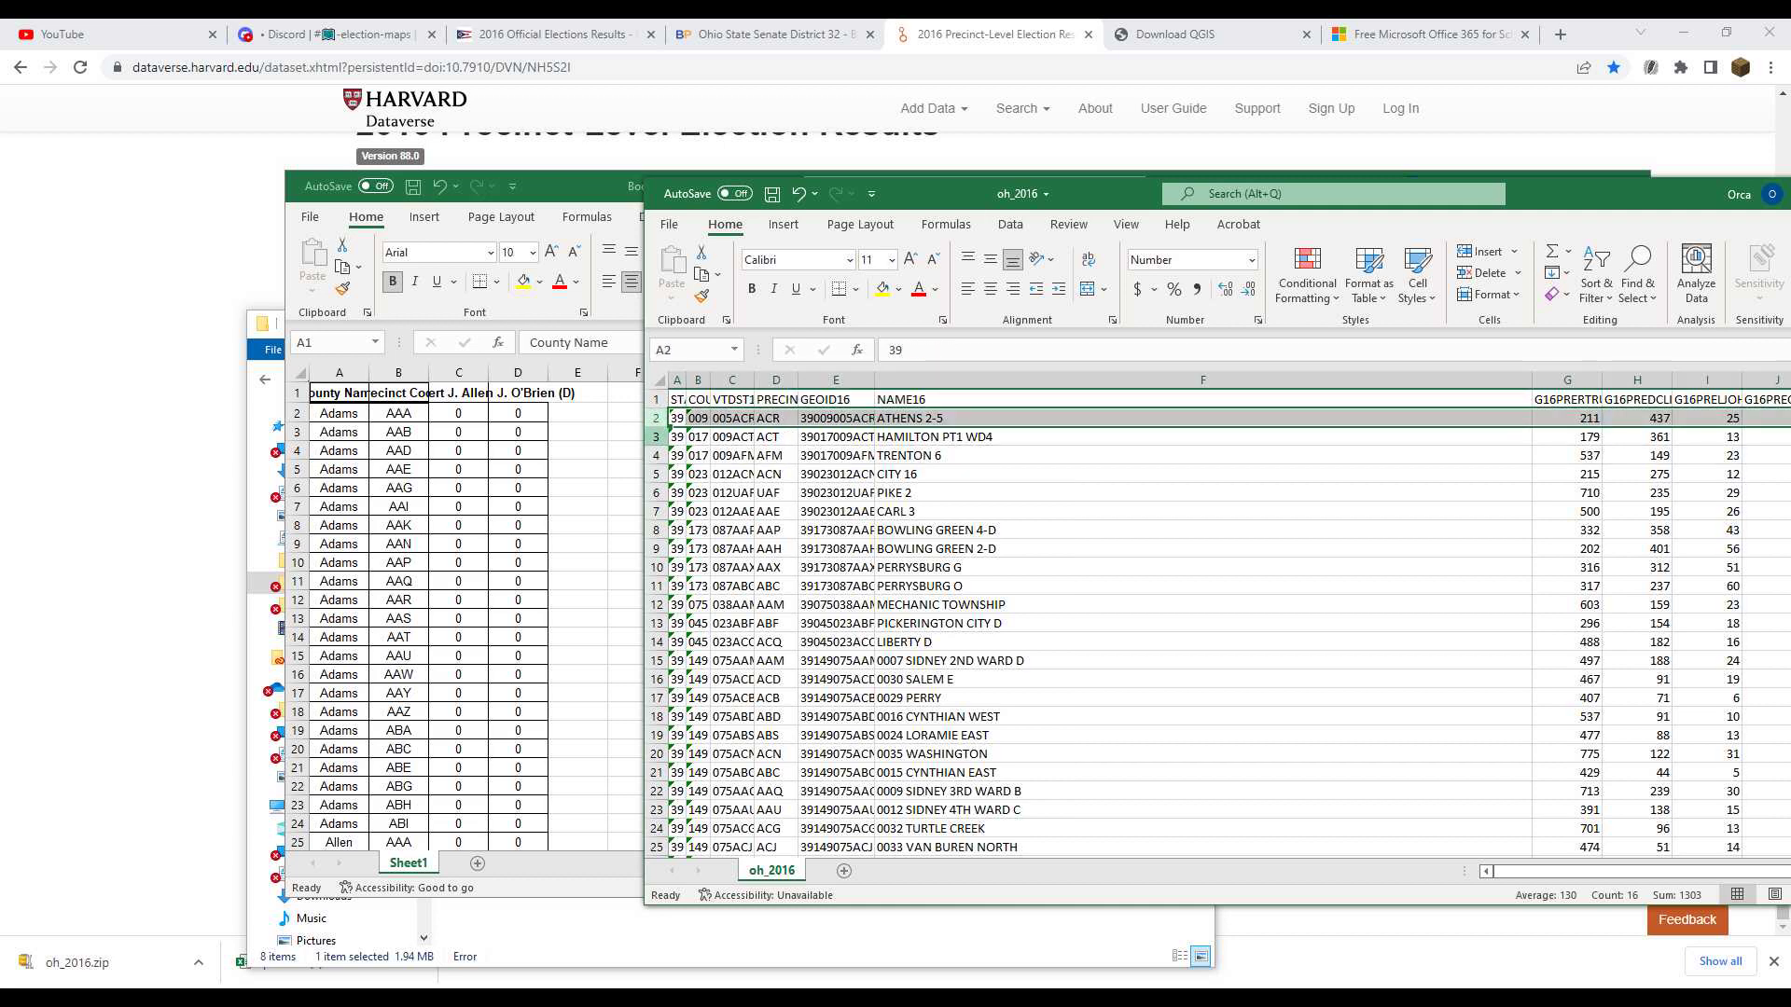
{"action": "left_click", "coordinate": [656, 437]}
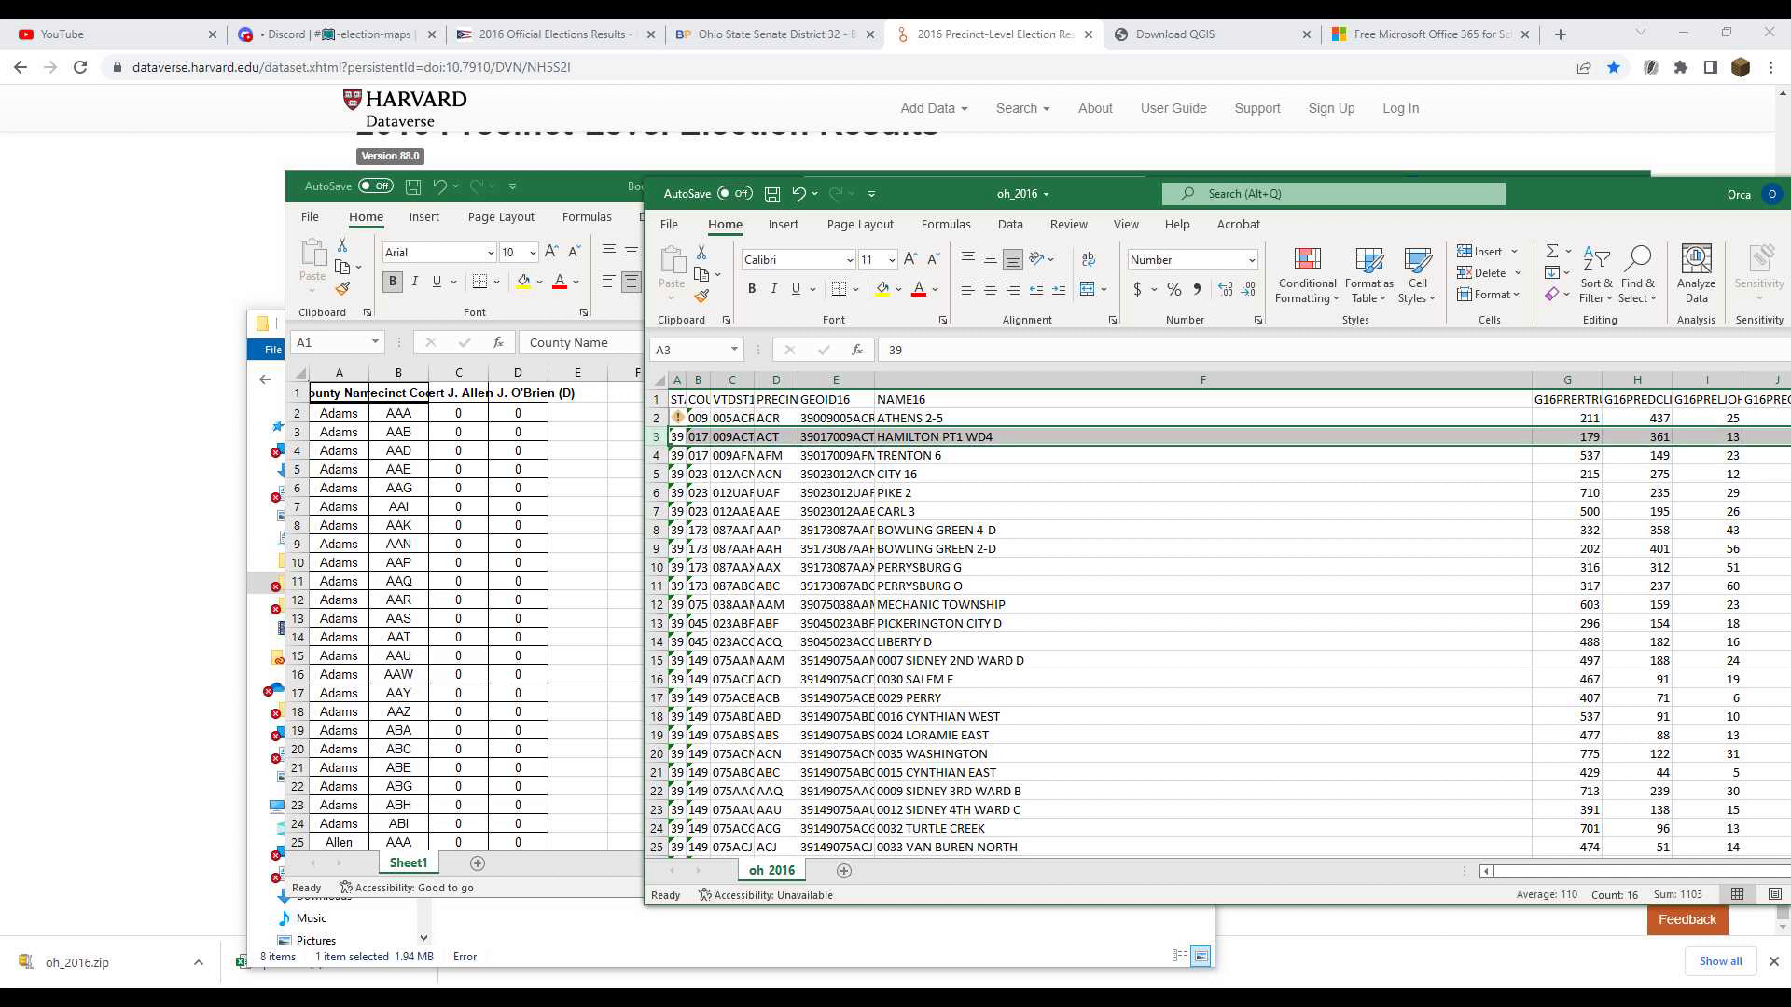
{"action": "left_click", "coordinate": [657, 455]}
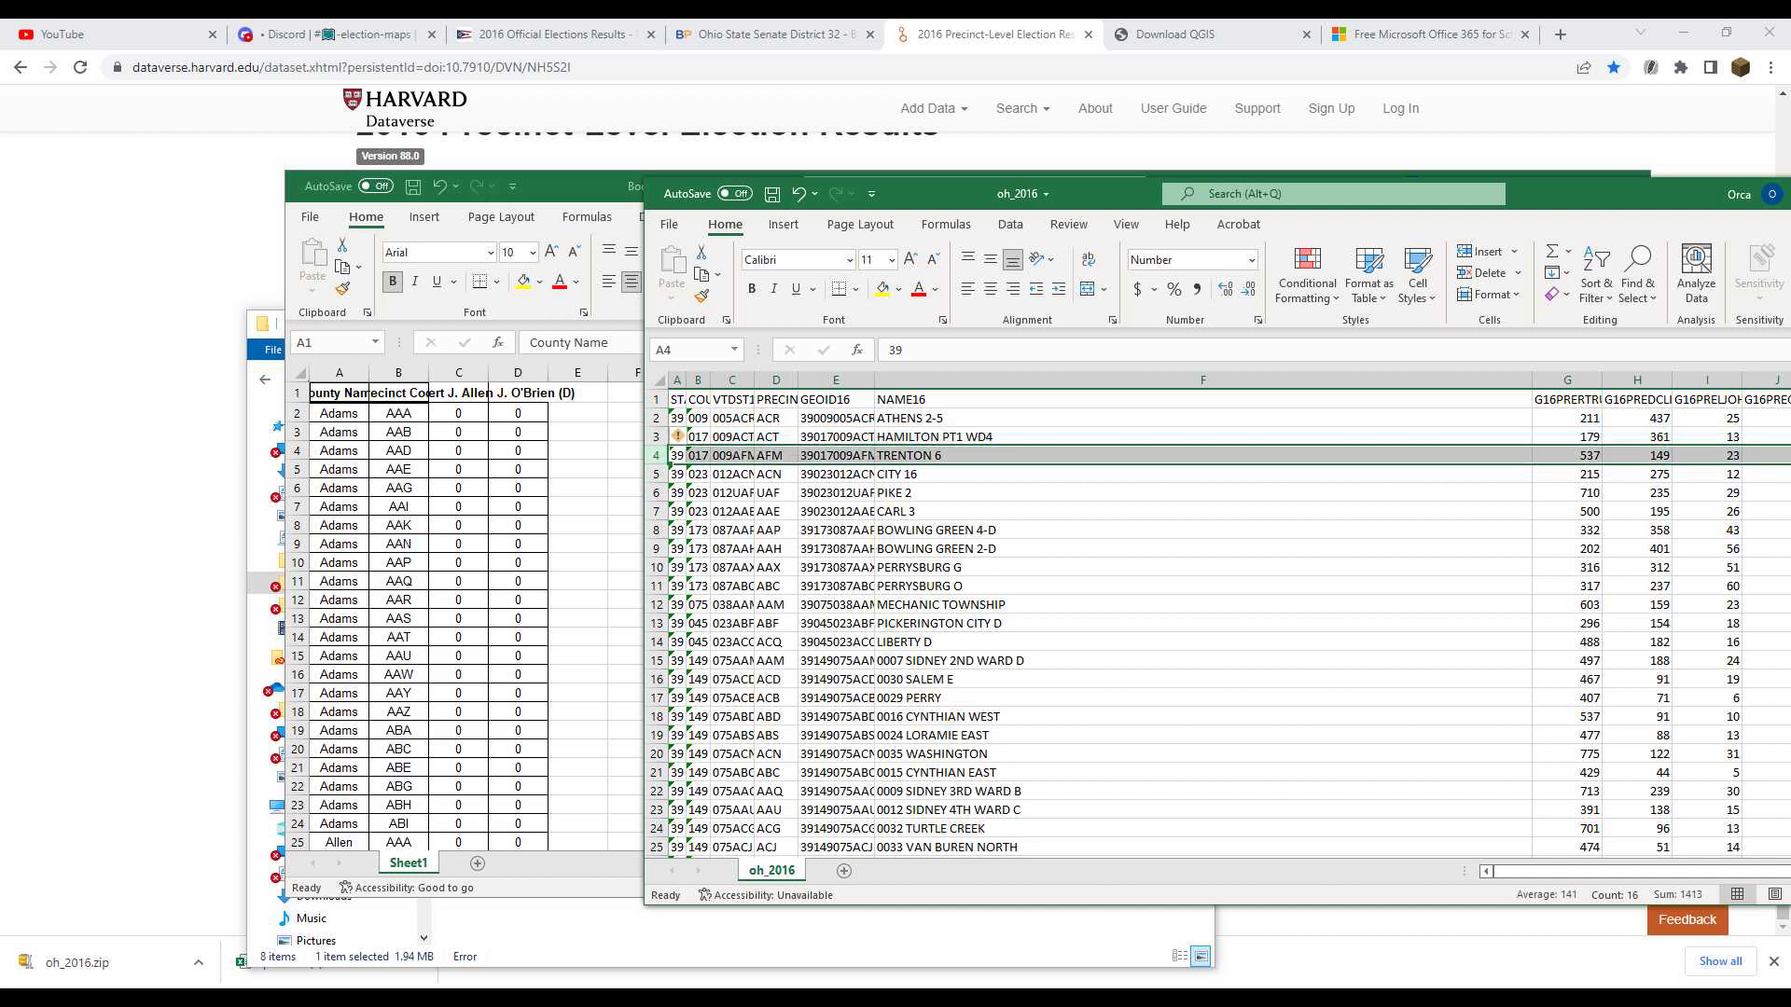
{"action": "left_click", "coordinate": [732, 437]}
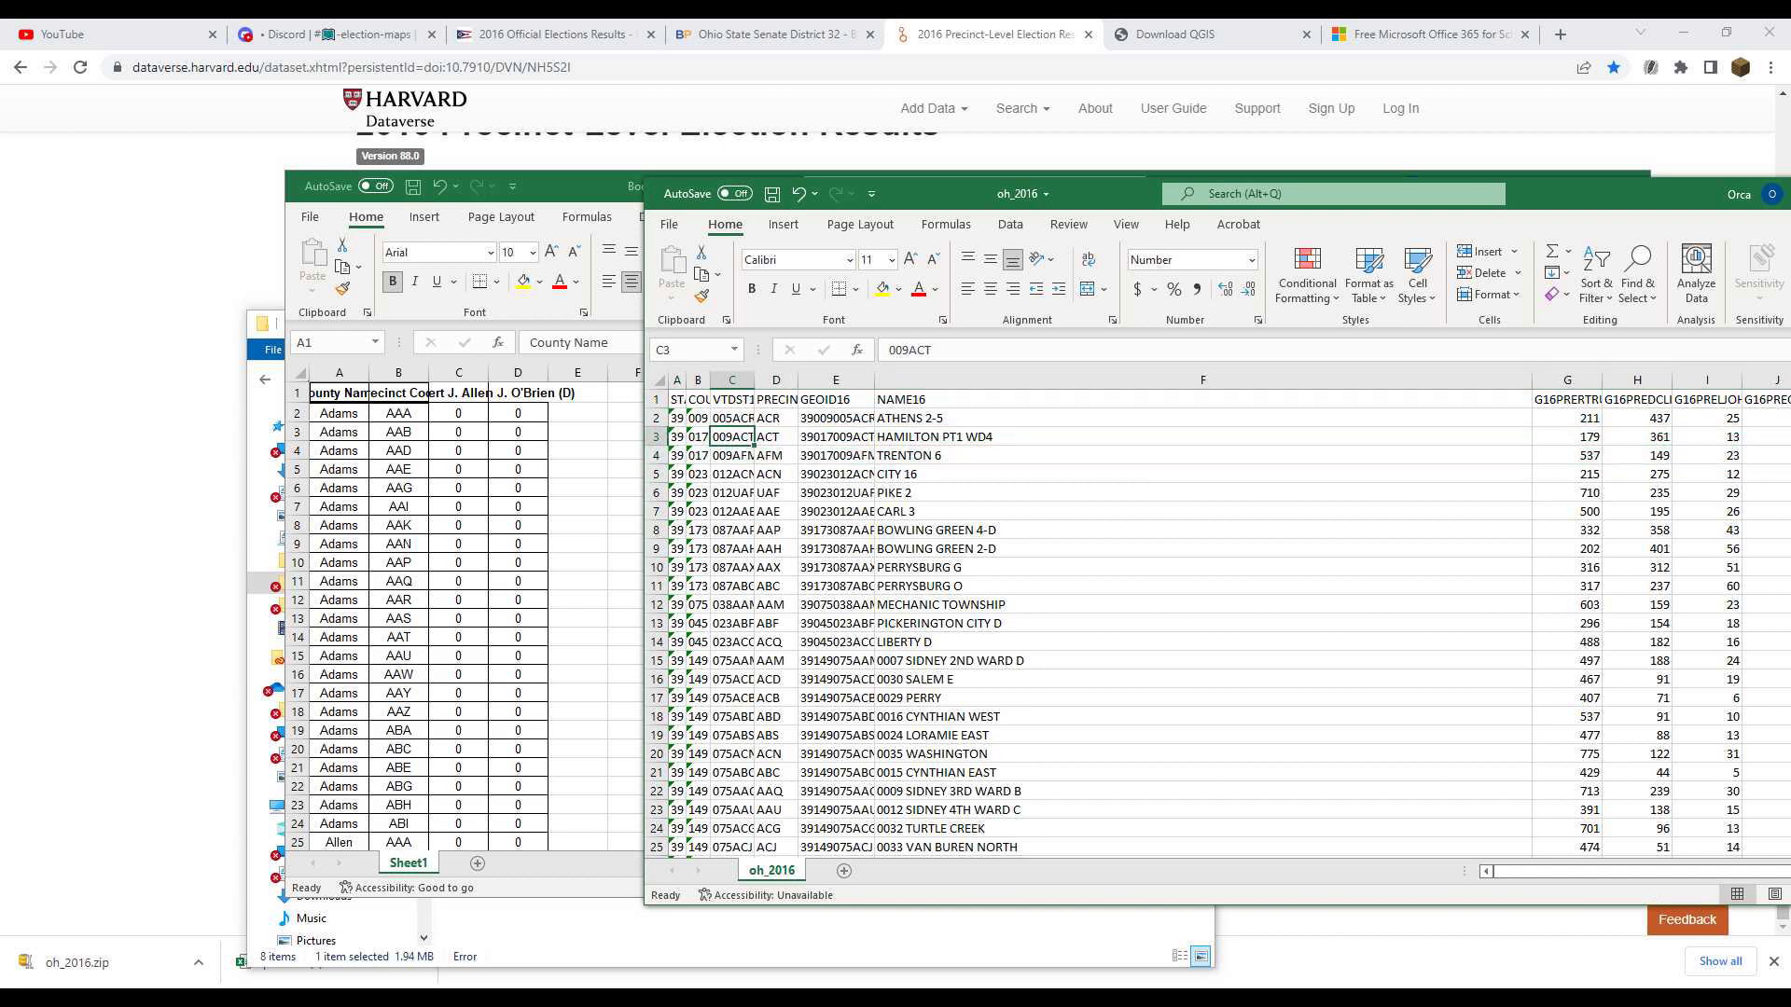
{"action": "left_click", "coordinate": [732, 381]}
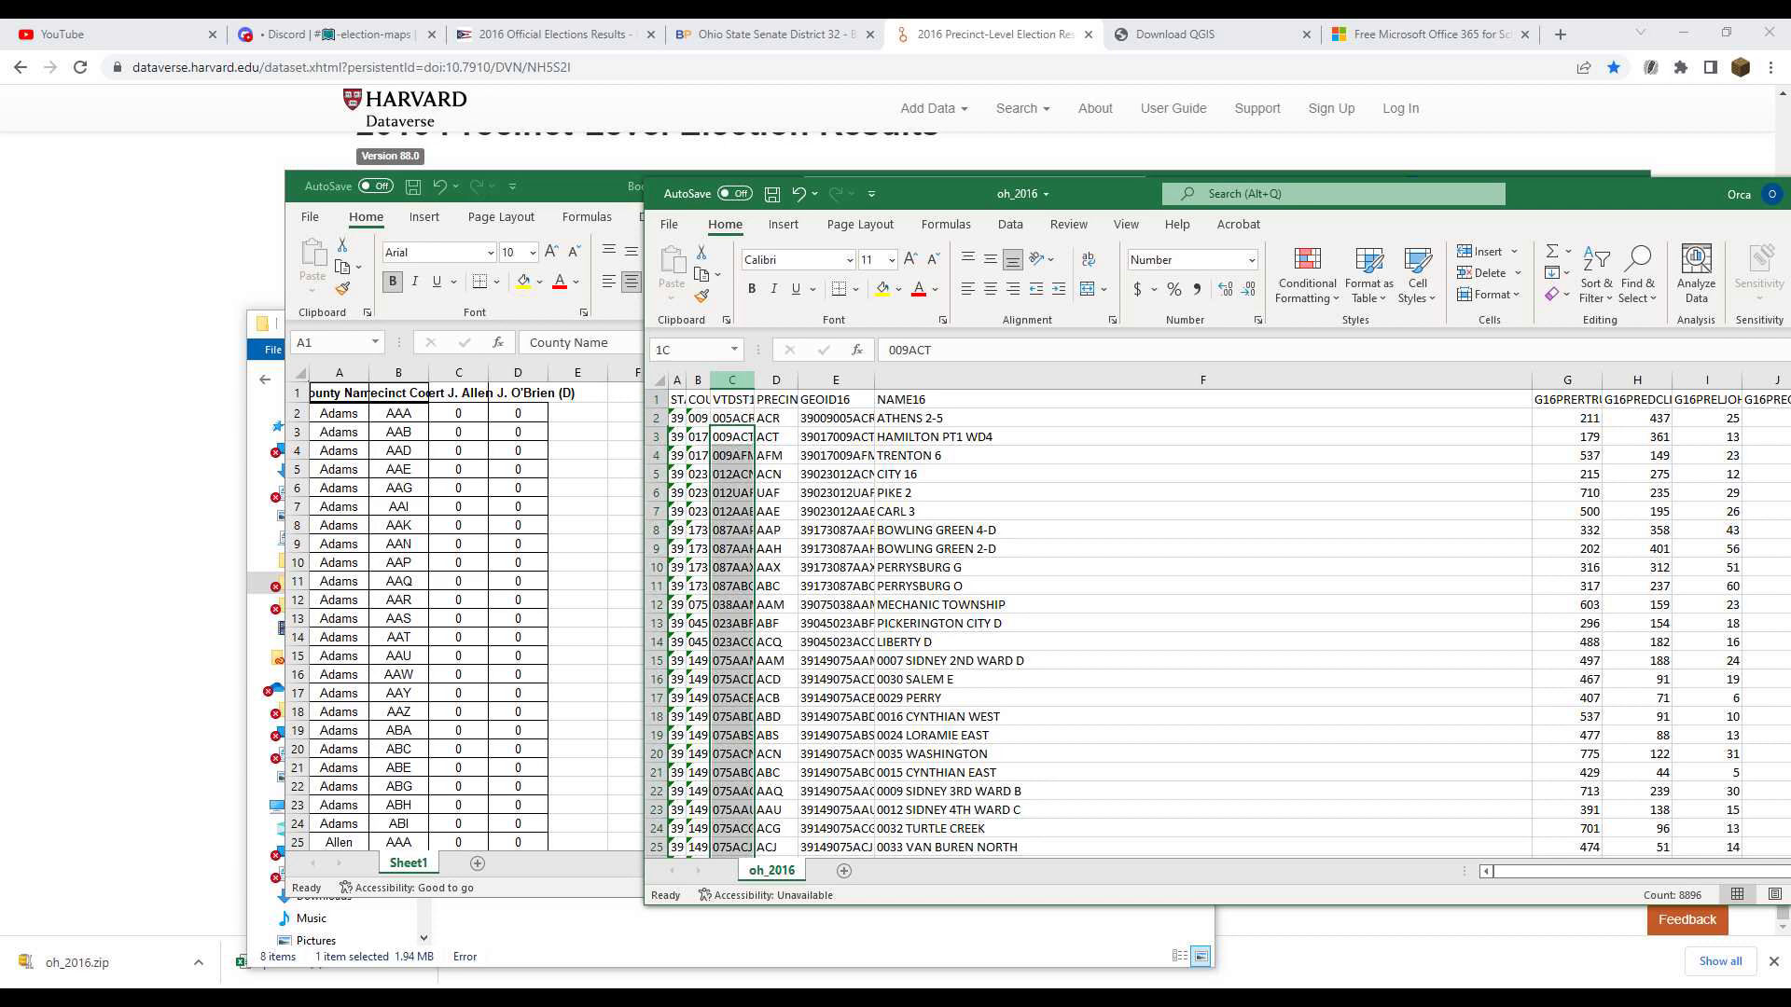
{"action": "left_click", "coordinate": [835, 381]}
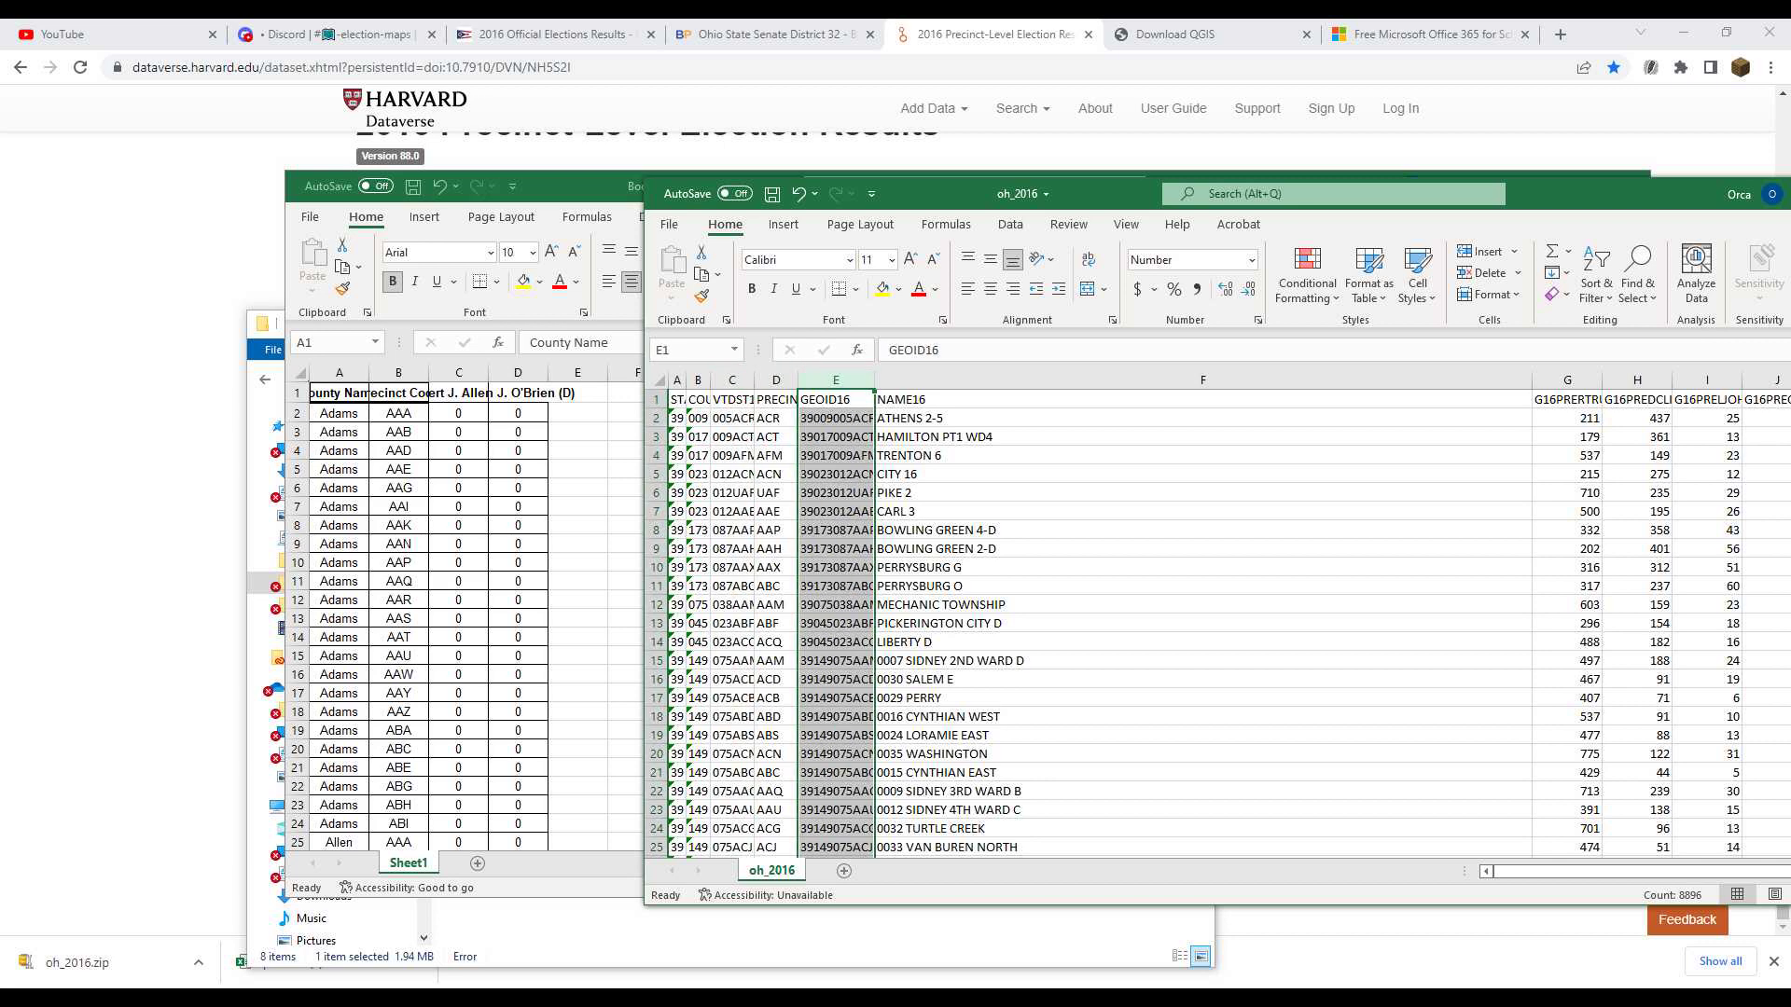
{"action": "left_click", "coordinate": [1007, 380]}
{"action": "left_click_drag", "start_coordinate": [1007, 400], "coordinate": [1007, 623]}
{"action": "left_click", "coordinate": [1007, 586]}
{"action": "left_click", "coordinate": [732, 380]}
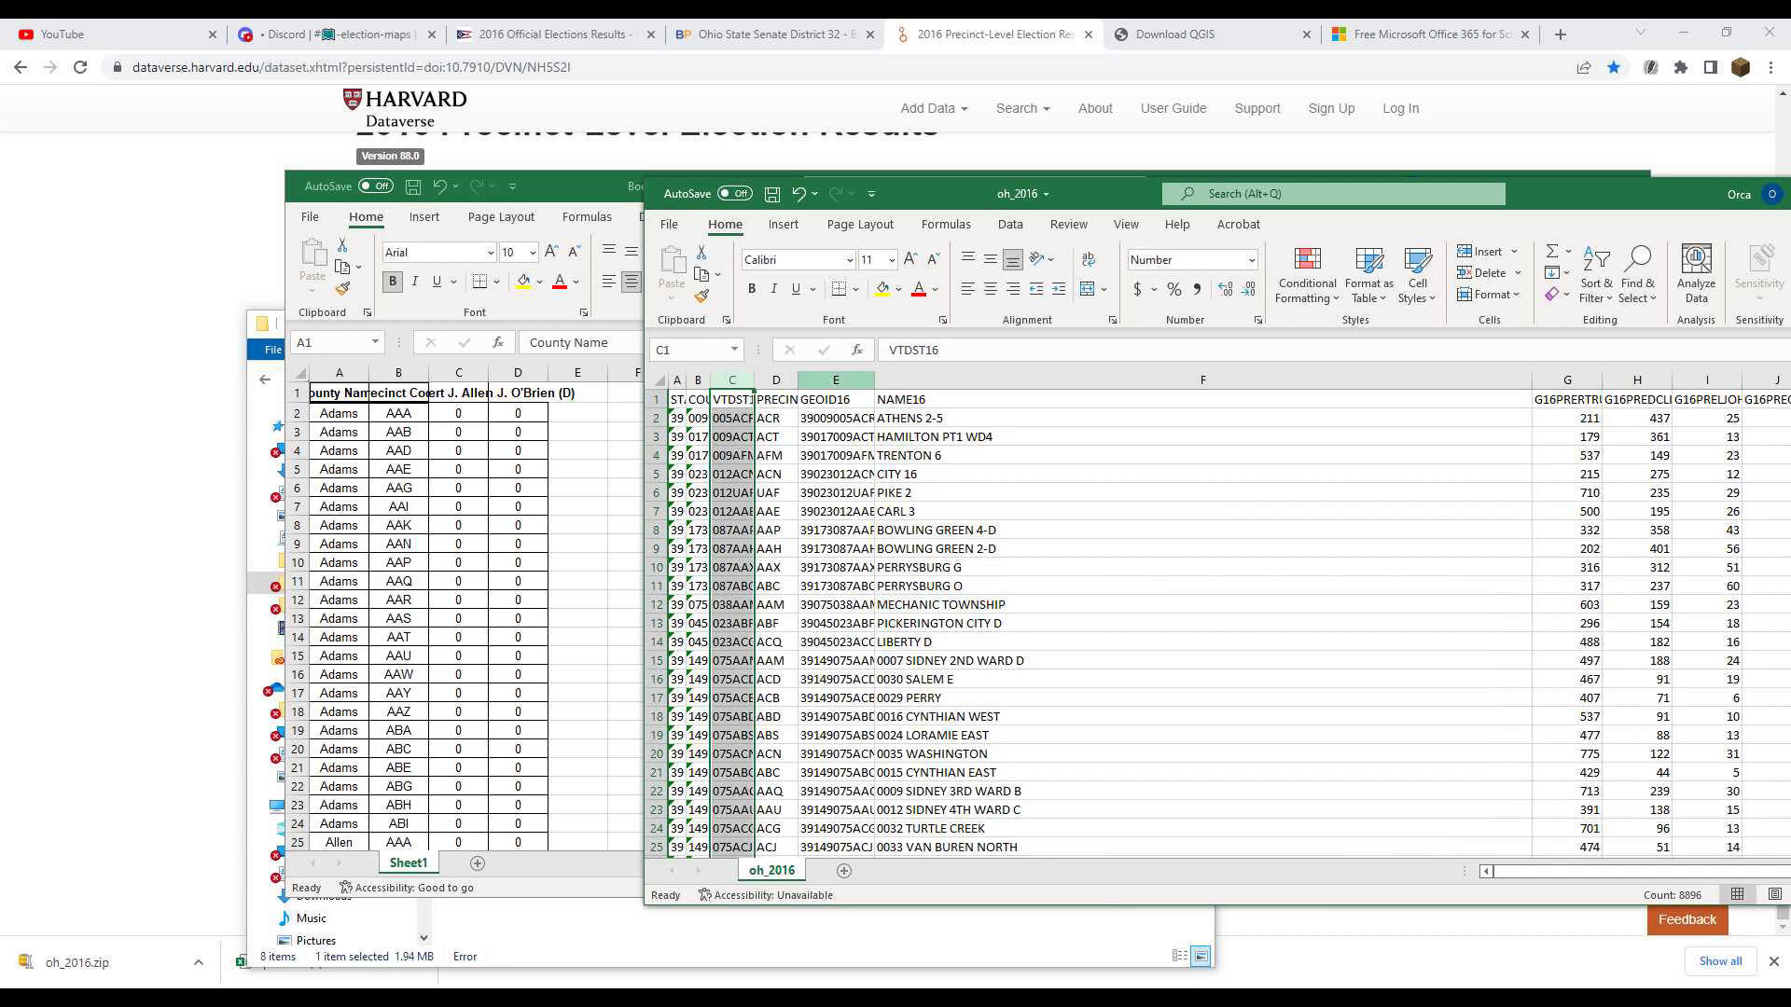
Examine the VTDST16 and GEOID16 codes in oh_2016, isolating the precinct letters in cell C2 and comparing them with the Book1 columns
{"action": "left_click", "coordinate": [776, 380]}
{"action": "left_click", "coordinate": [835, 380]}
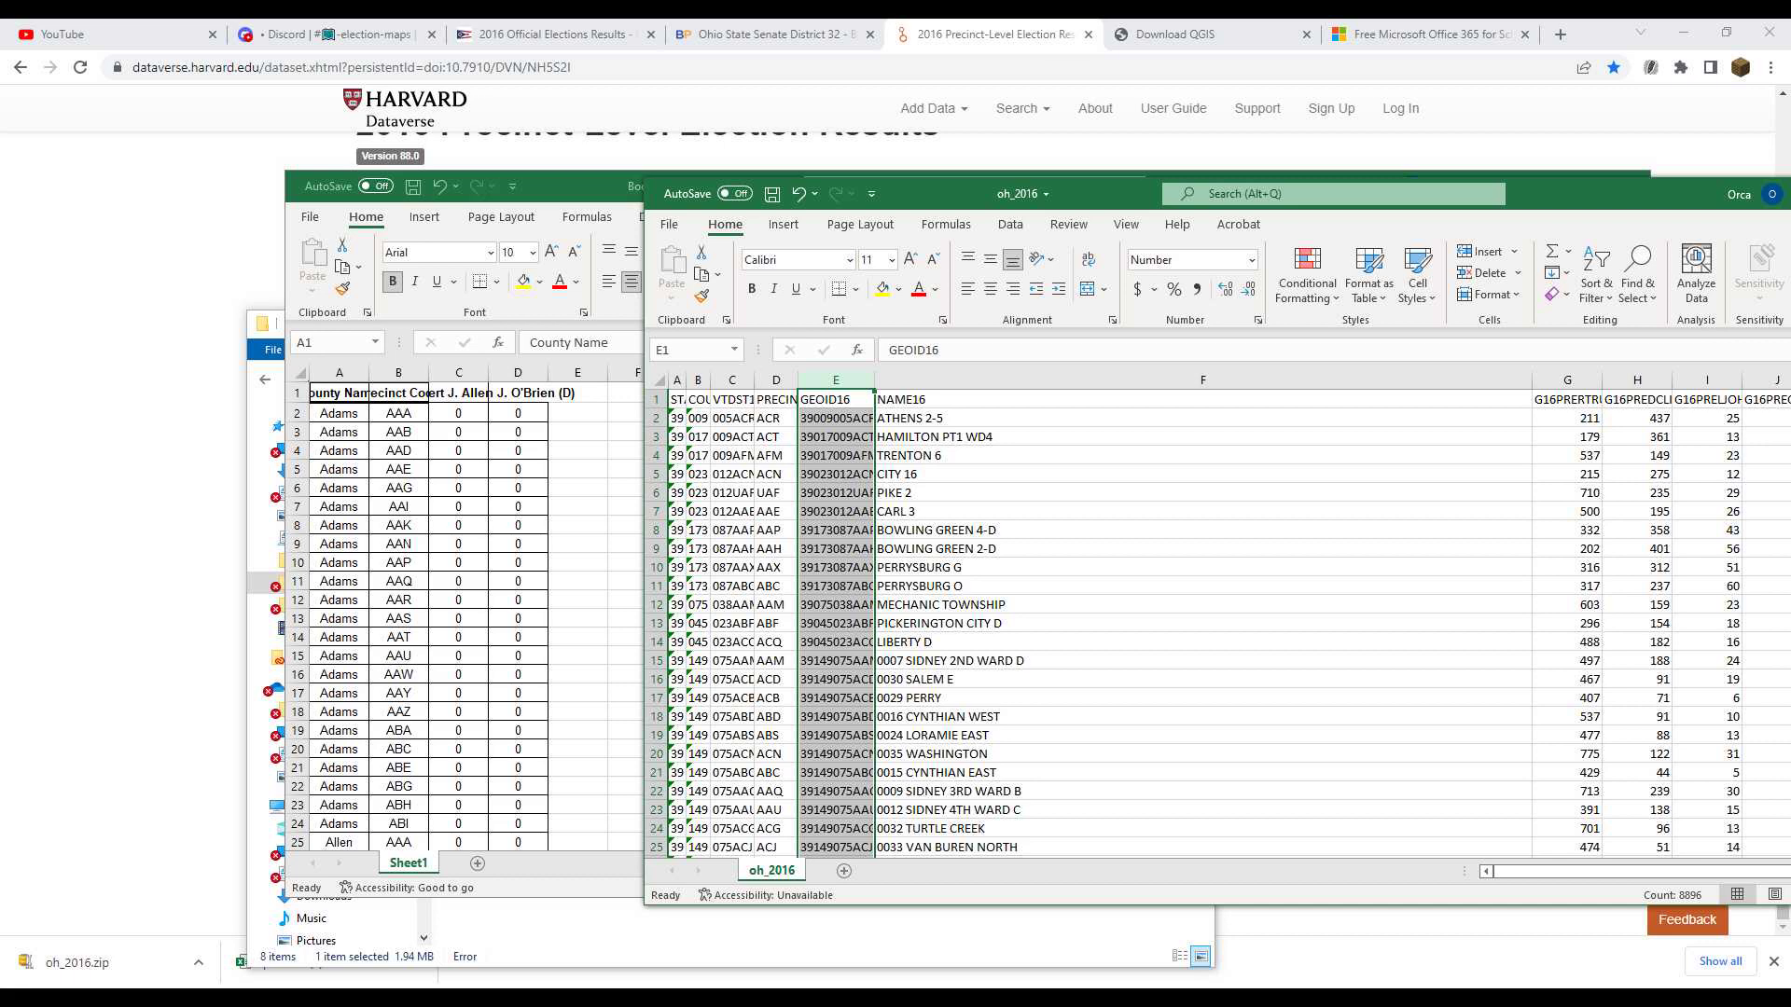
{"action": "left_click", "coordinate": [732, 380]}
{"action": "left_click", "coordinate": [732, 418]}
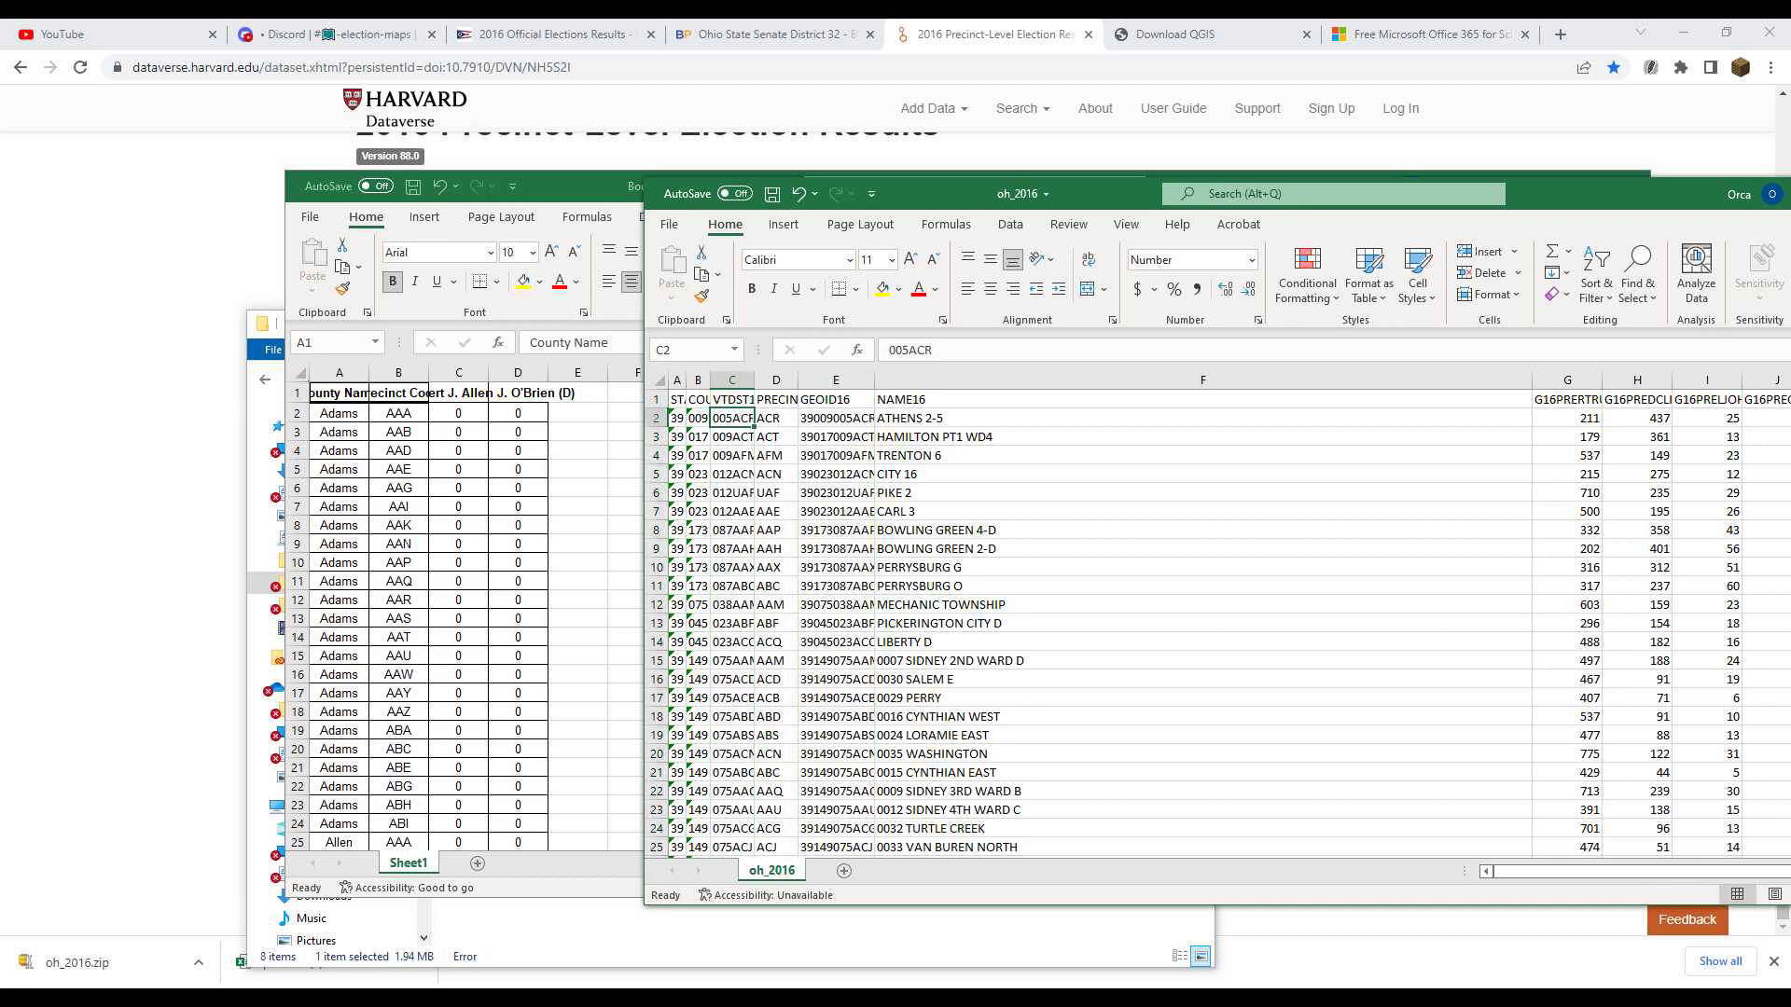
{"action": "left_click_drag", "start_coordinate": [909, 350], "coordinate": [933, 351]}
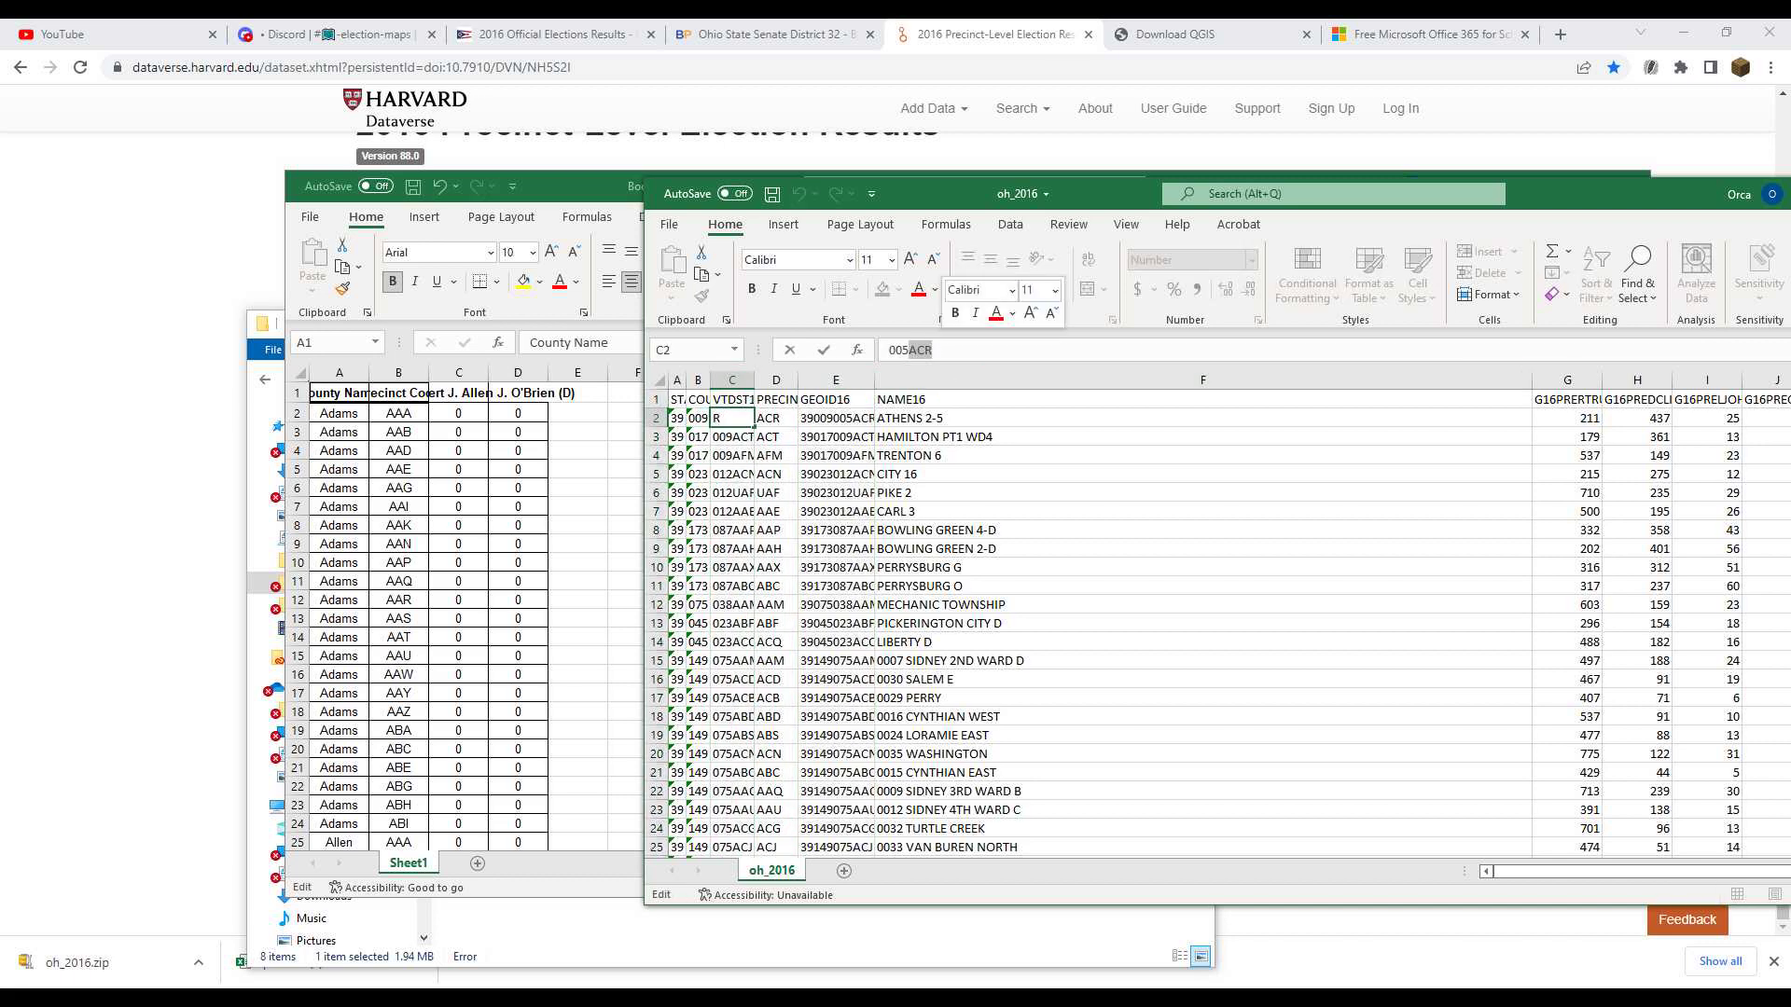
{"action": "key", "text": "alt+Tab"}
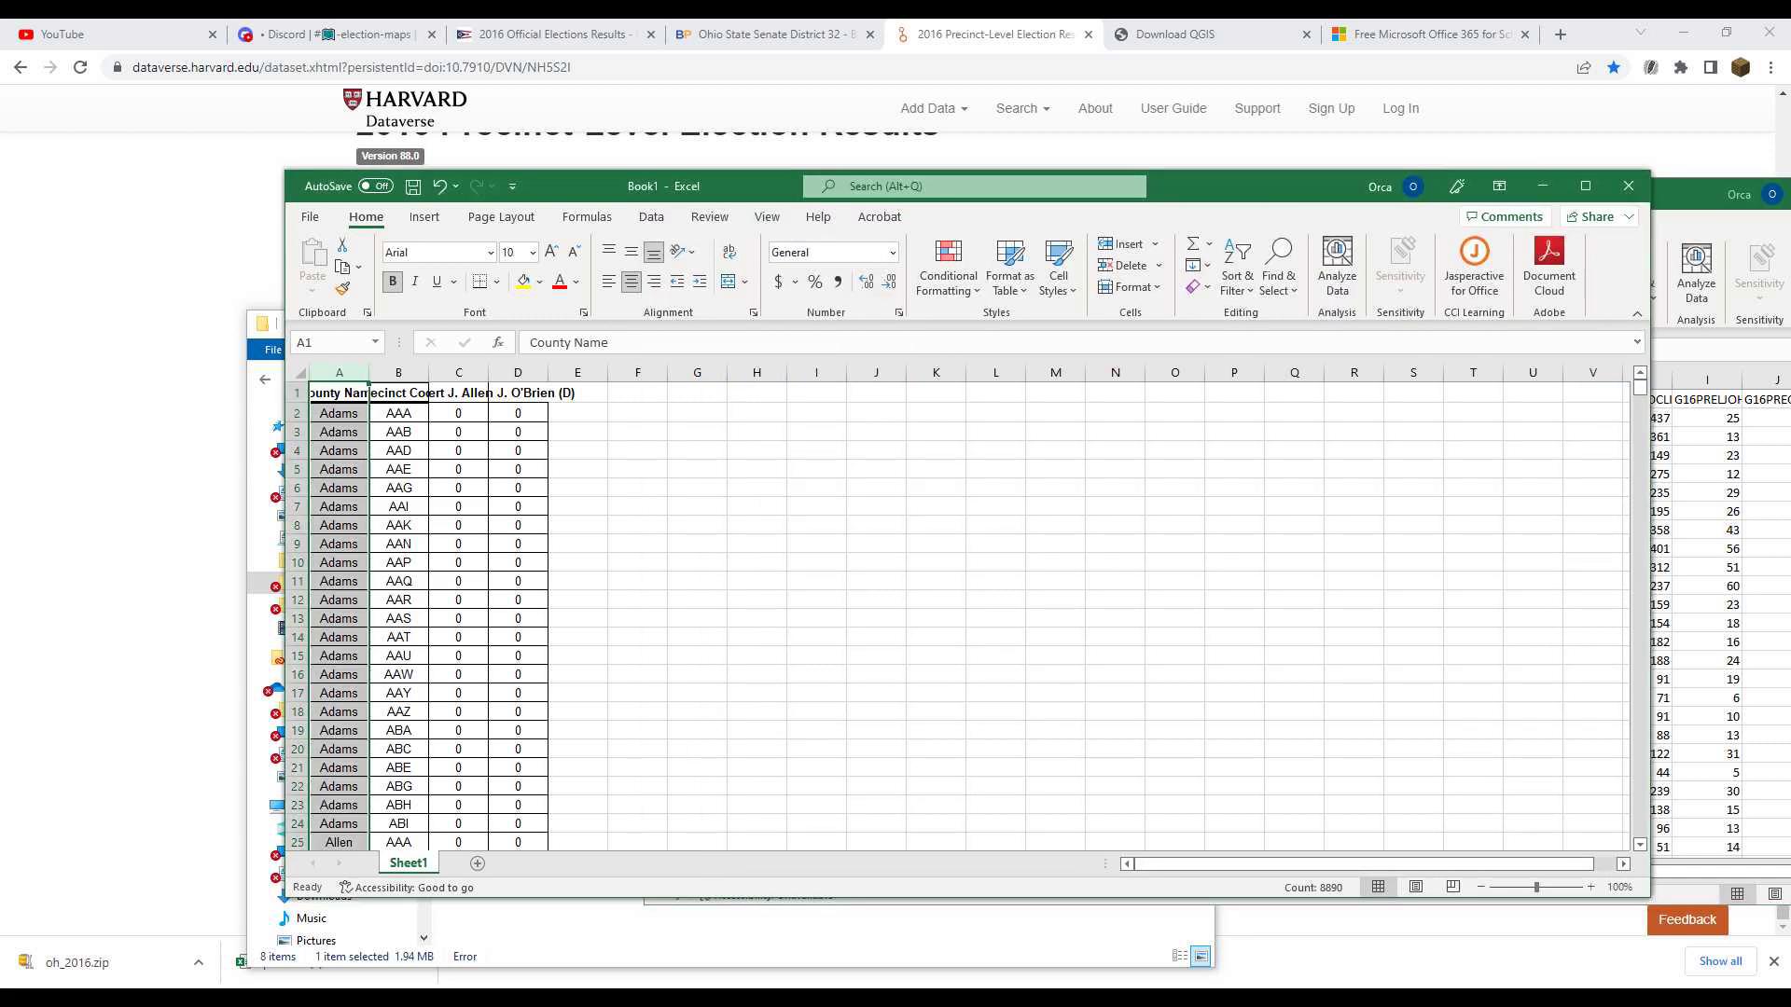
{"action": "key", "text": "alt+Tab"}
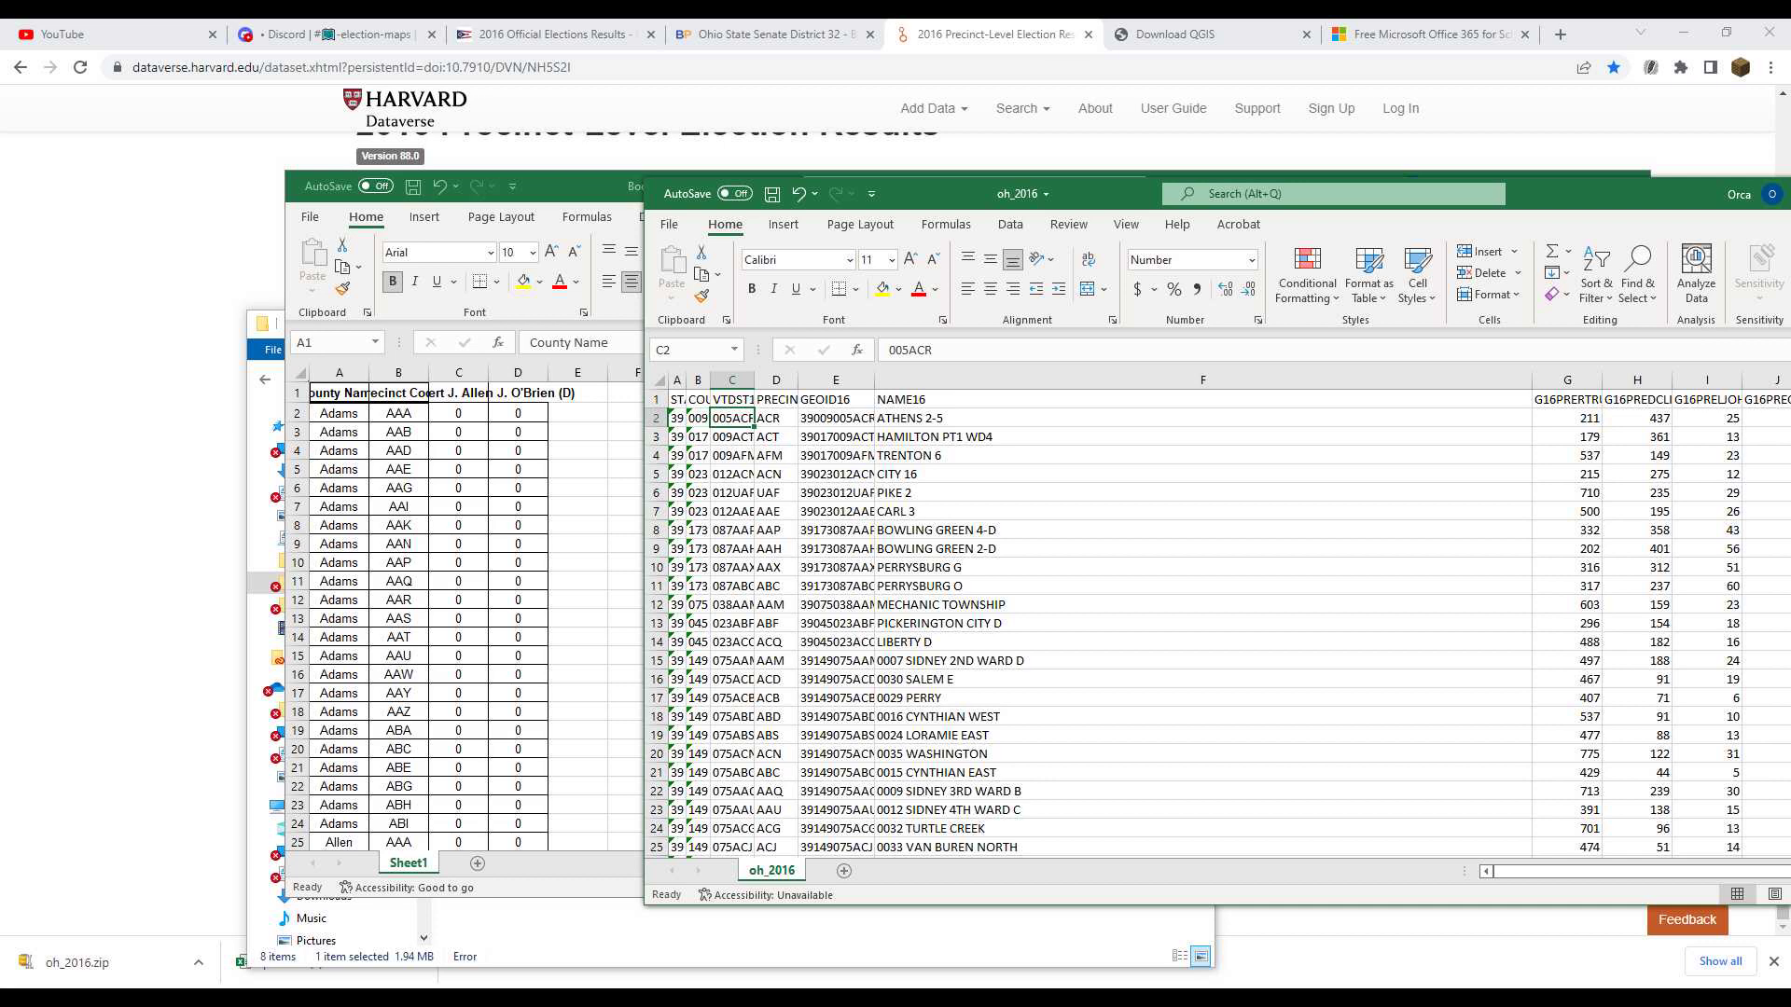
{"action": "scroll", "coordinate": [1203, 615], "scroll_direction": "down", "scroll_amount": 12}
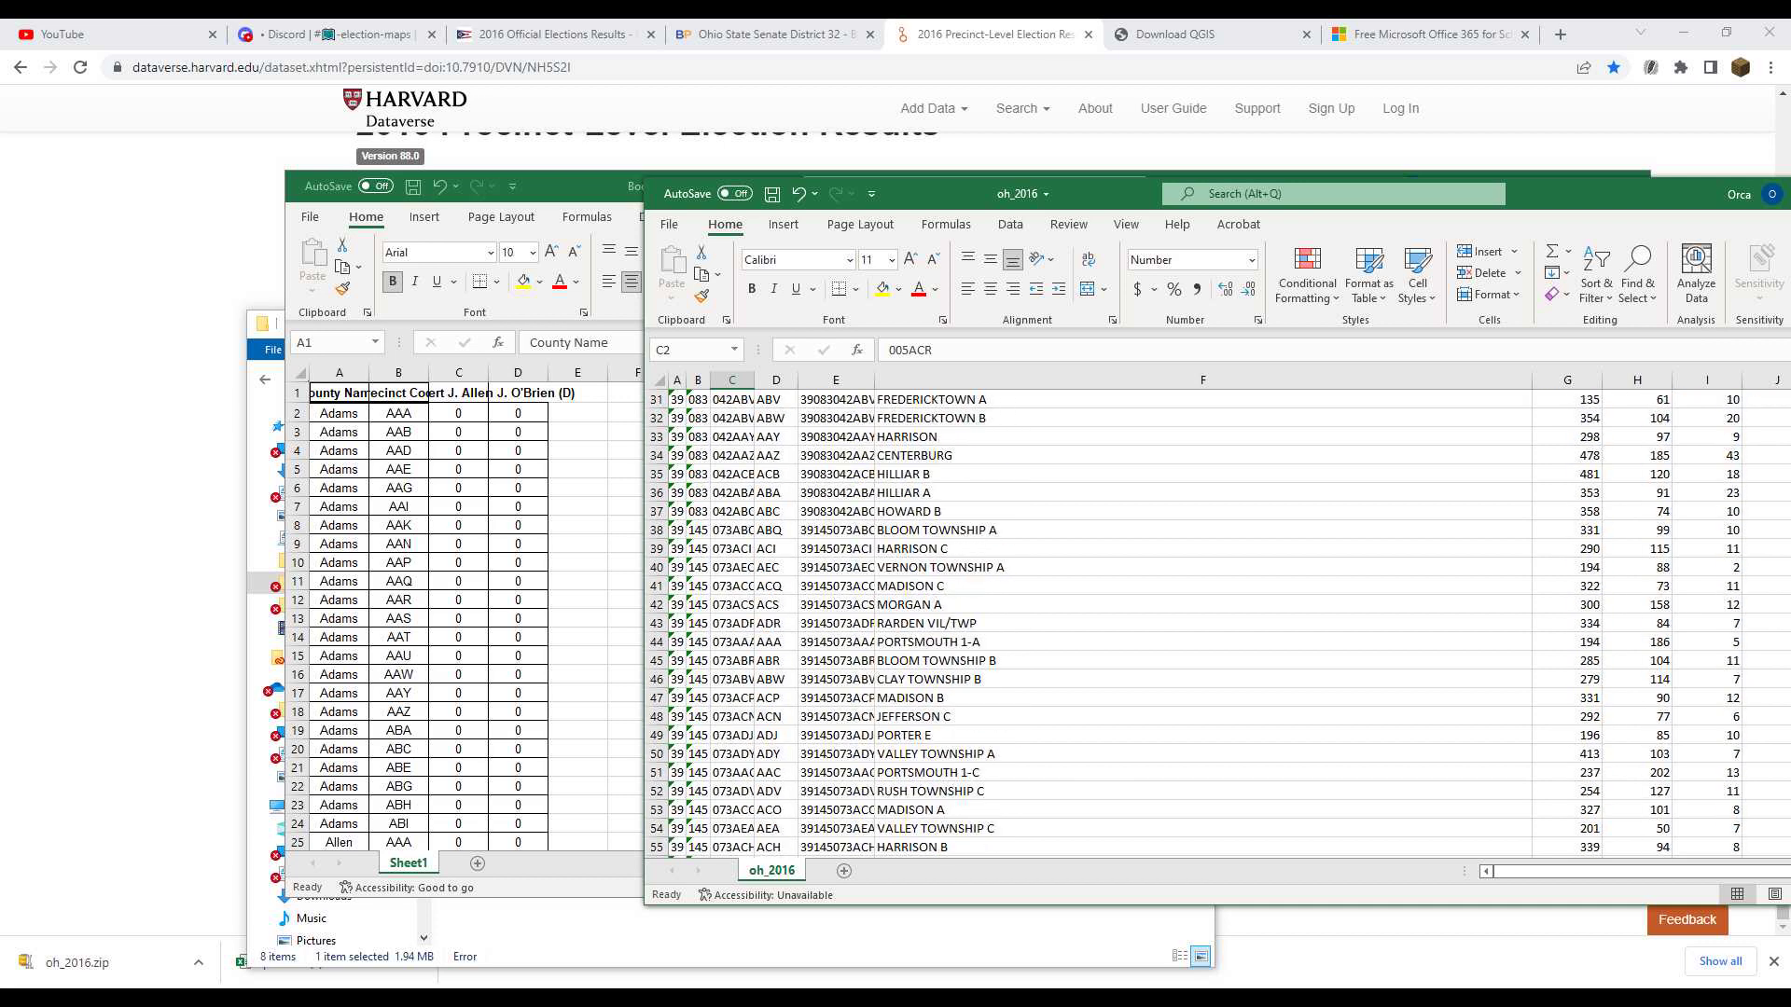
{"action": "scroll", "coordinate": [1204, 616], "scroll_direction": "up", "scroll_amount": 12}
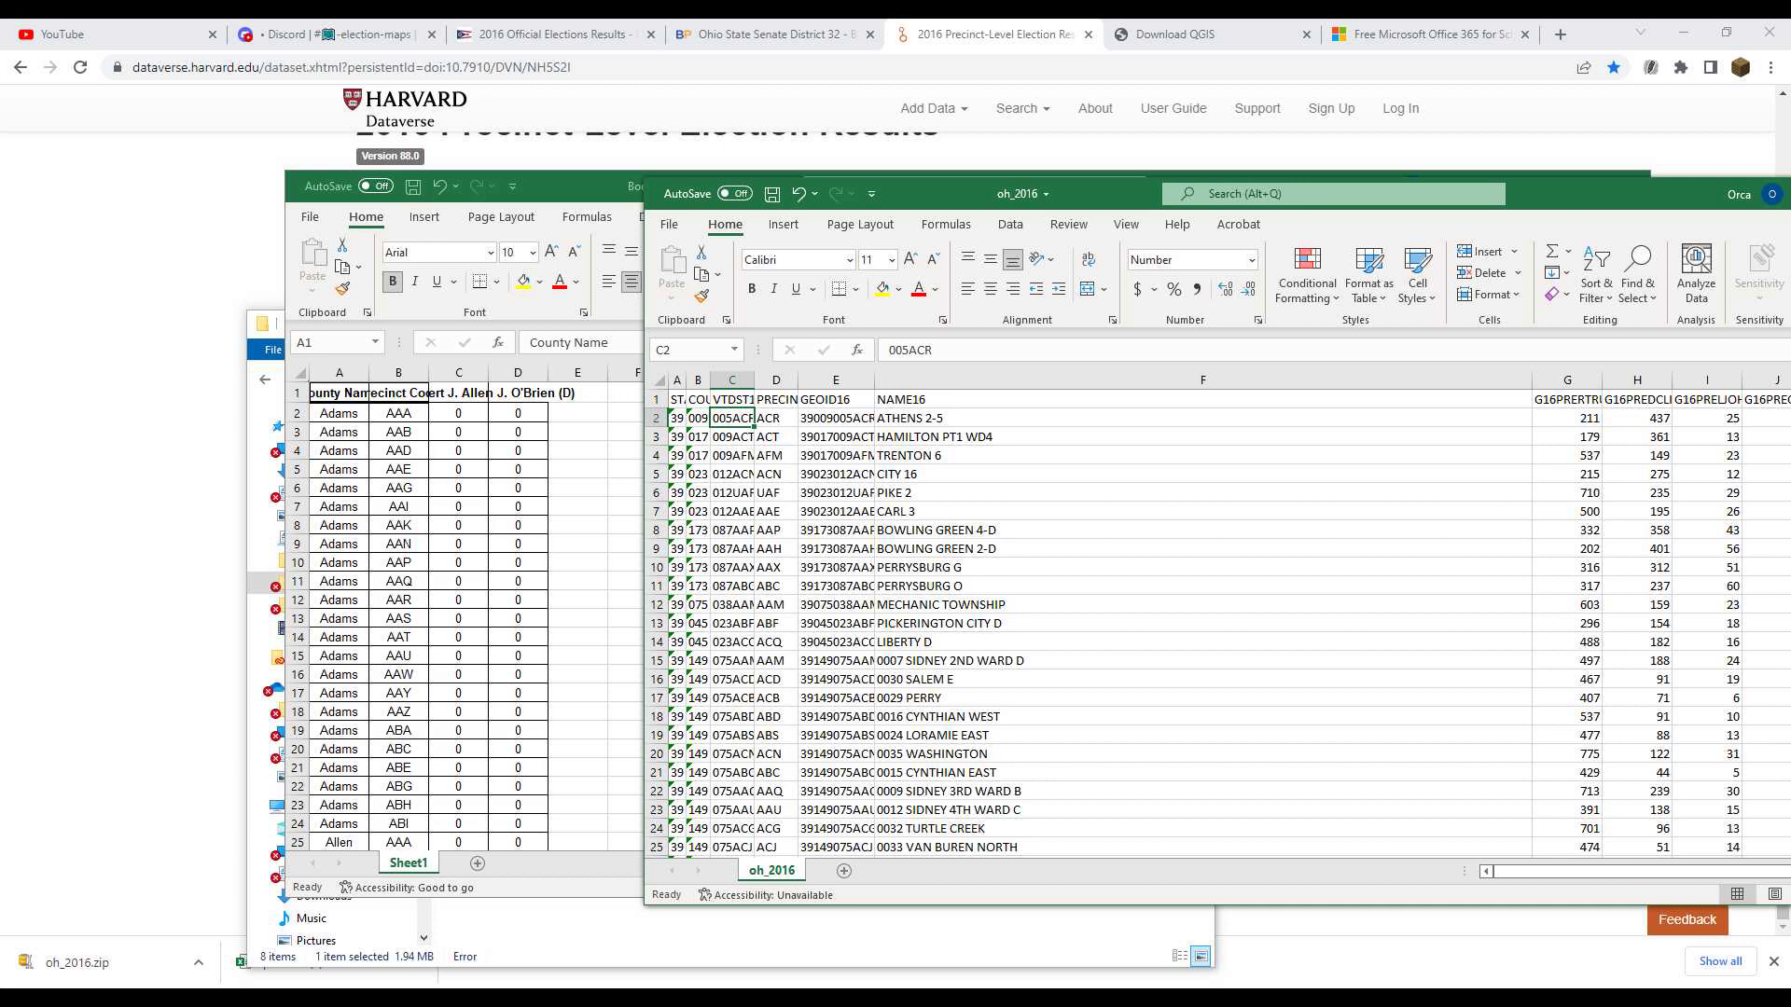
Copy the County Name column from Sheet1 of Book1 into column A of a new sheet
{"action": "left_click", "coordinate": [339, 373]}
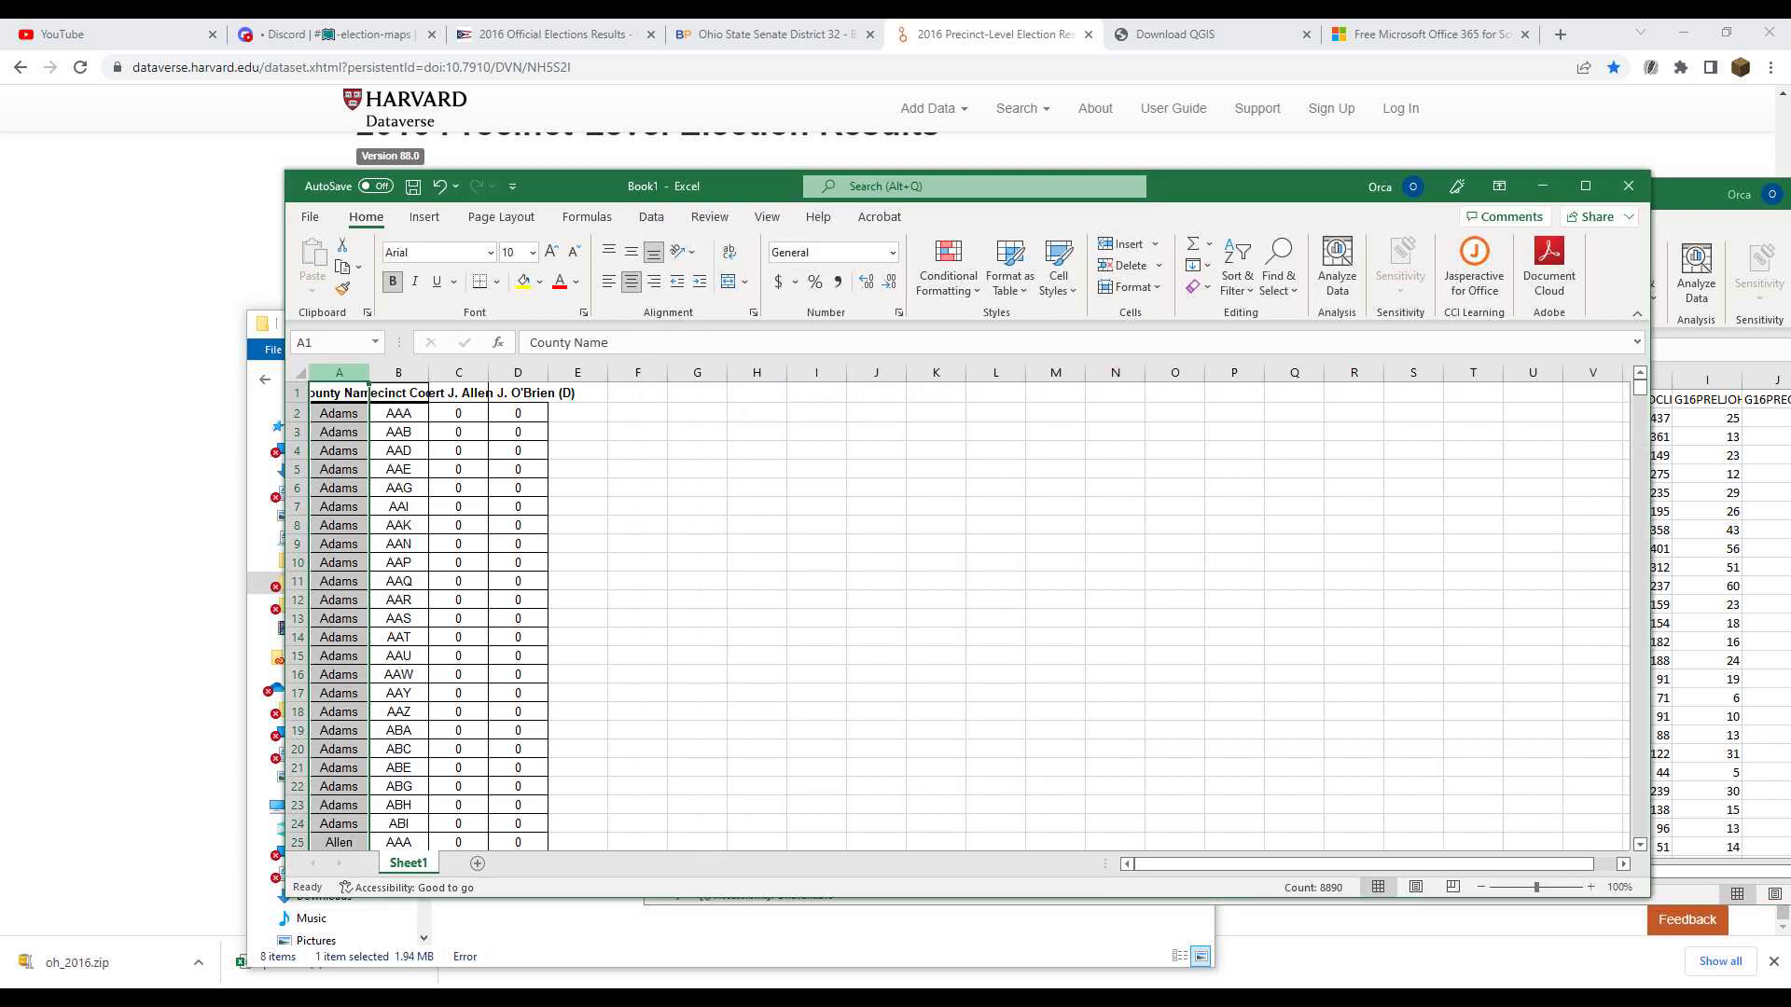
{"action": "key", "text": "ctrl+c"}
{"action": "left_click", "coordinate": [478, 863]}
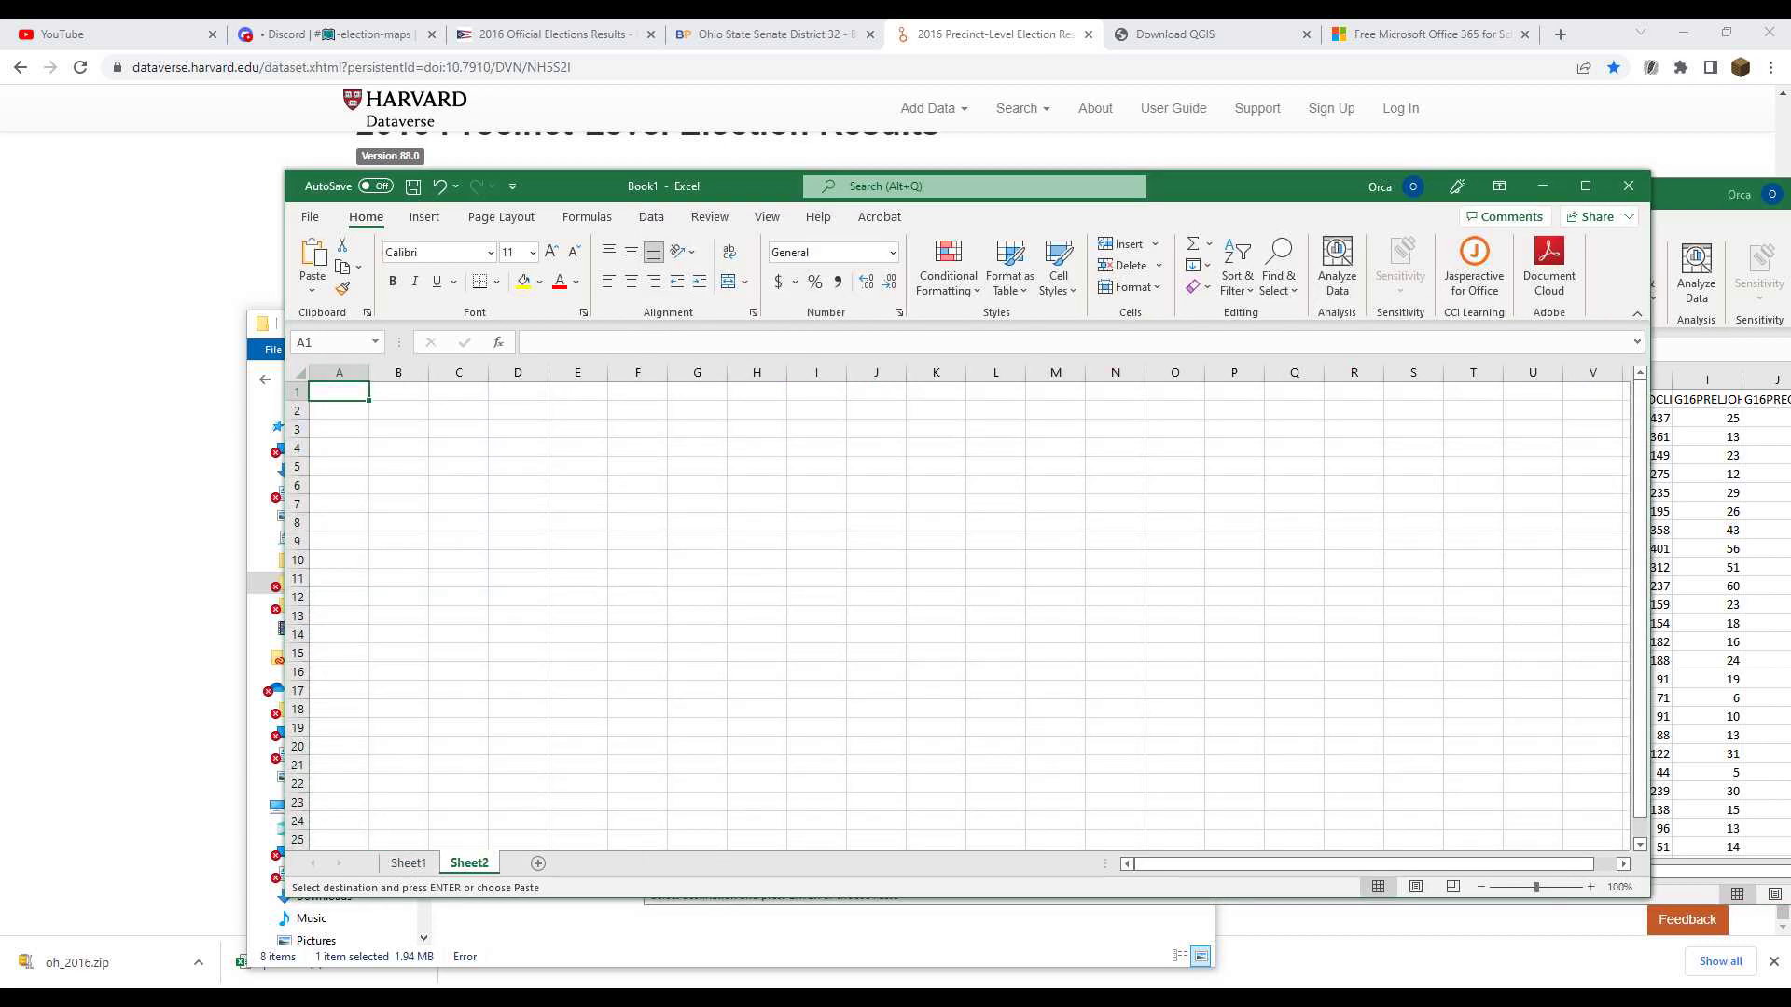
{"action": "left_click", "coordinate": [407, 863]}
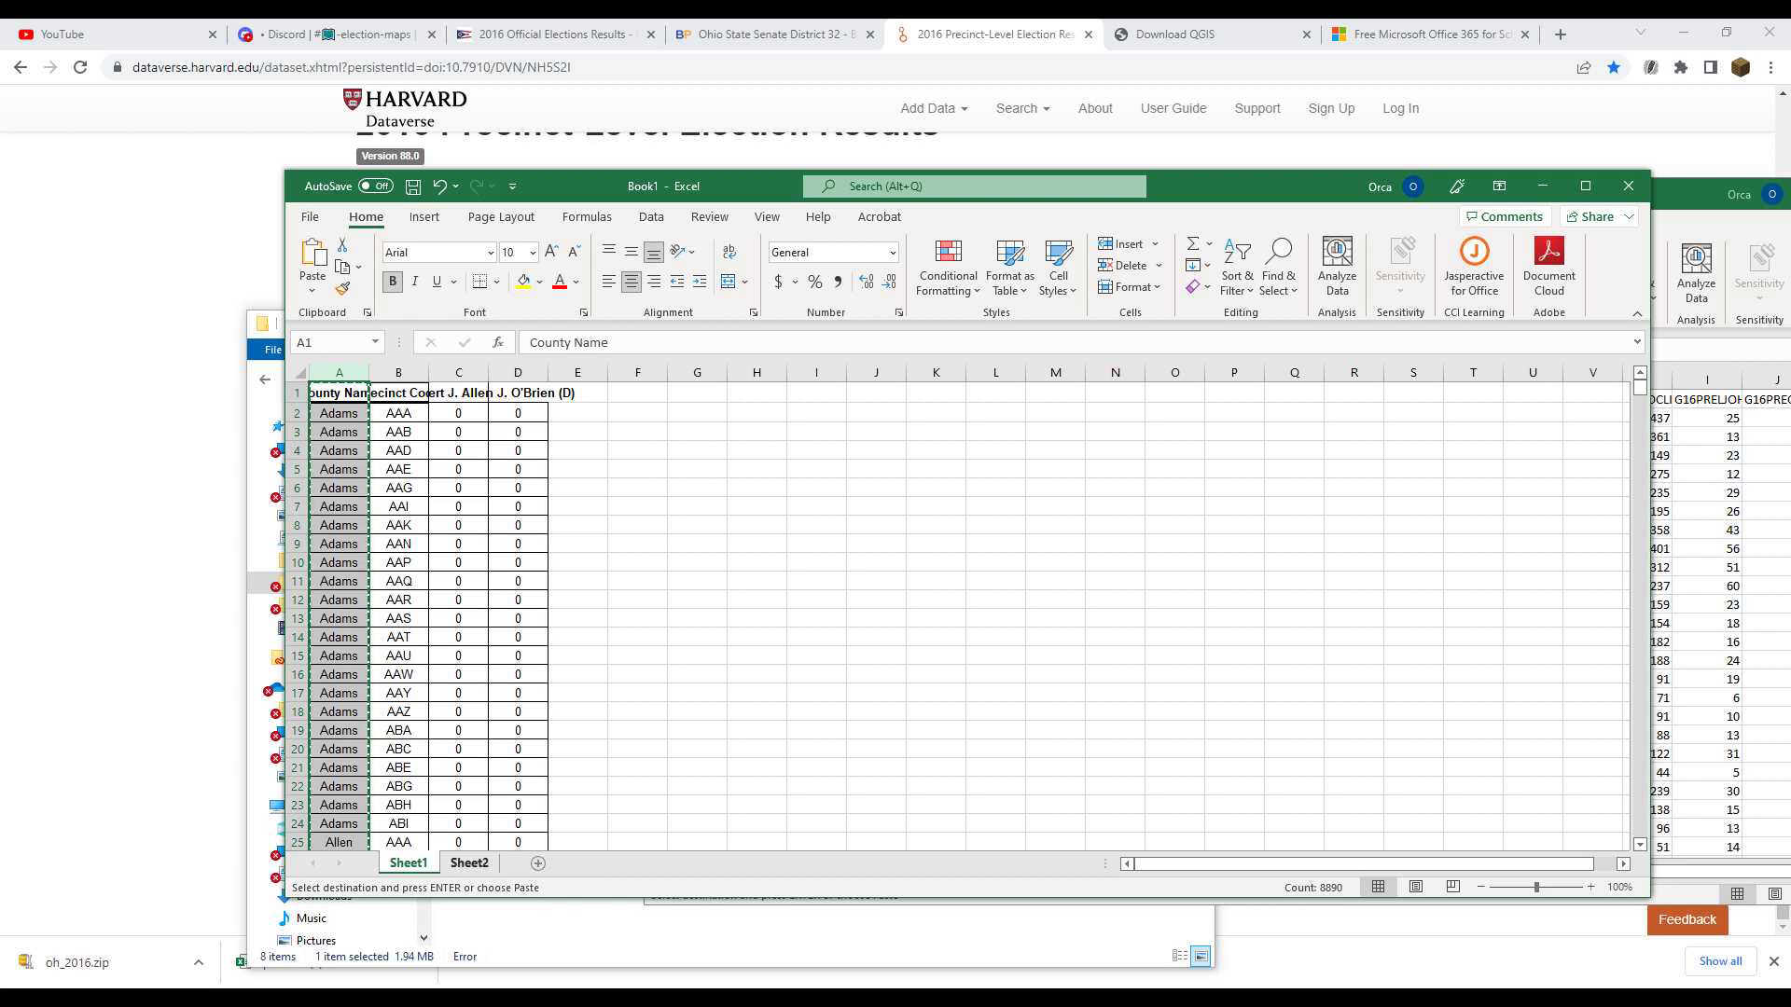
{"action": "left_click", "coordinate": [469, 863]}
{"action": "key", "text": "ctrl+v"}
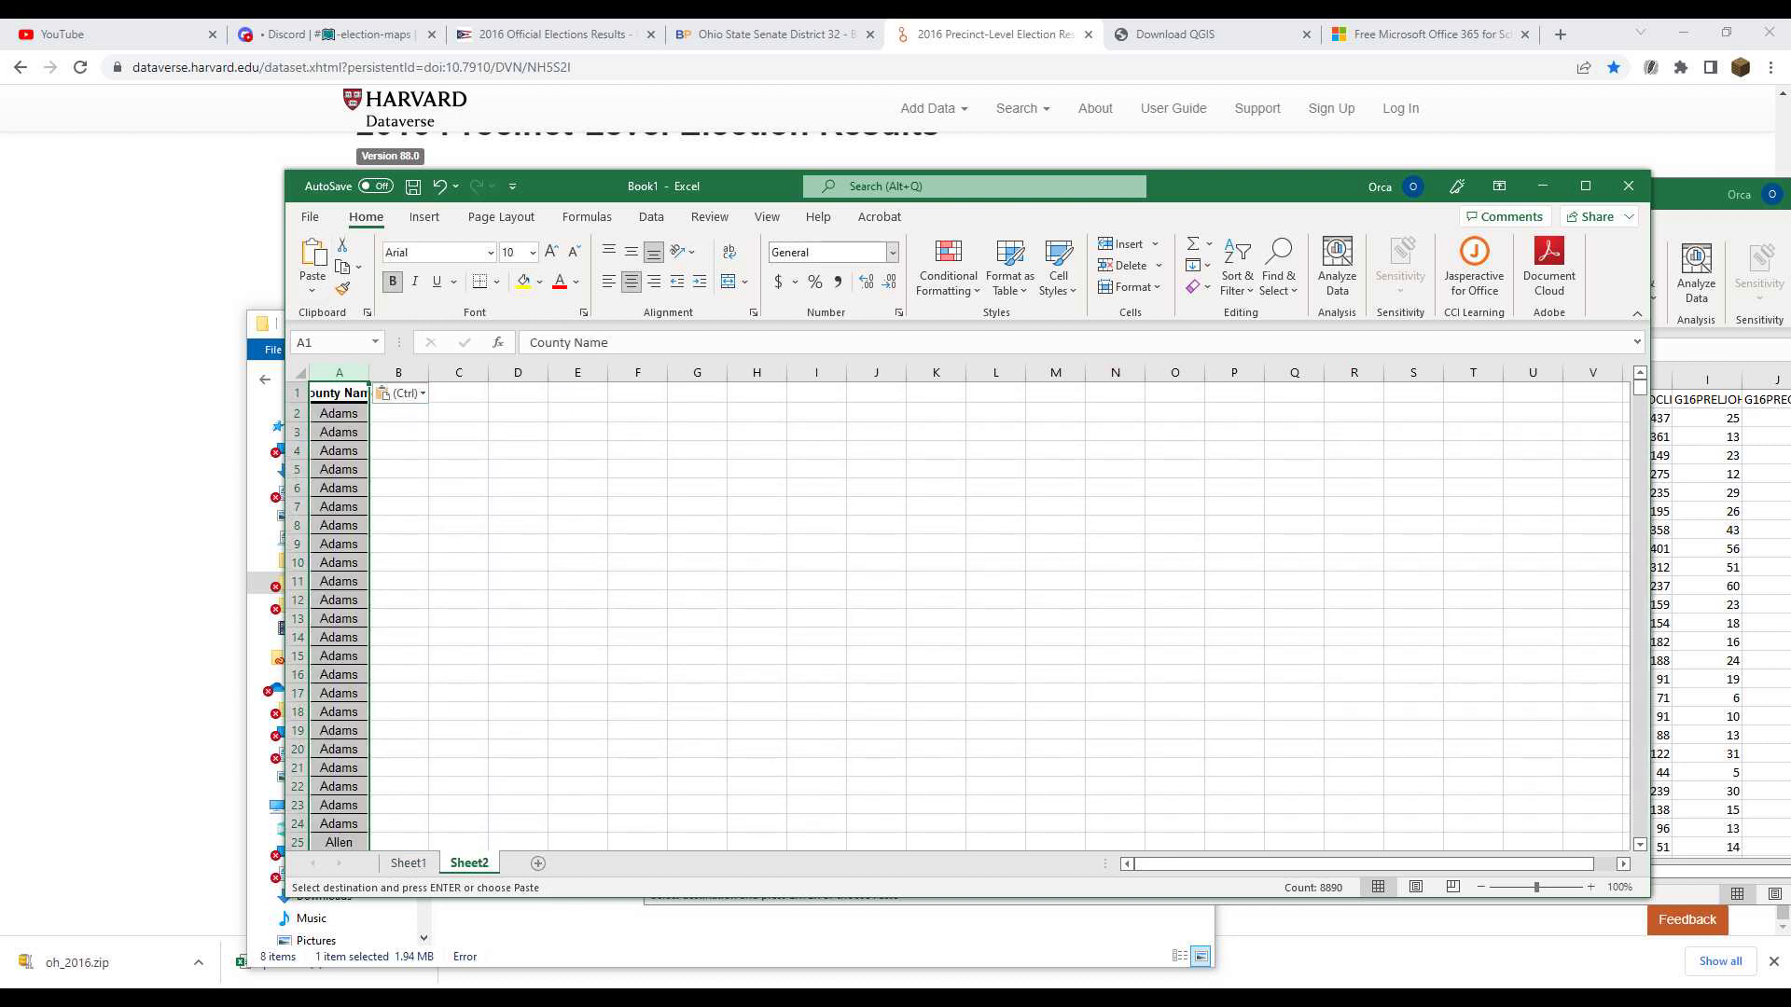
Remove duplicates from the County Name column on Sheet2, treating the first row as a header
{"action": "key", "text": "alt+q"}
{"action": "left_click", "coordinate": [974, 187]}
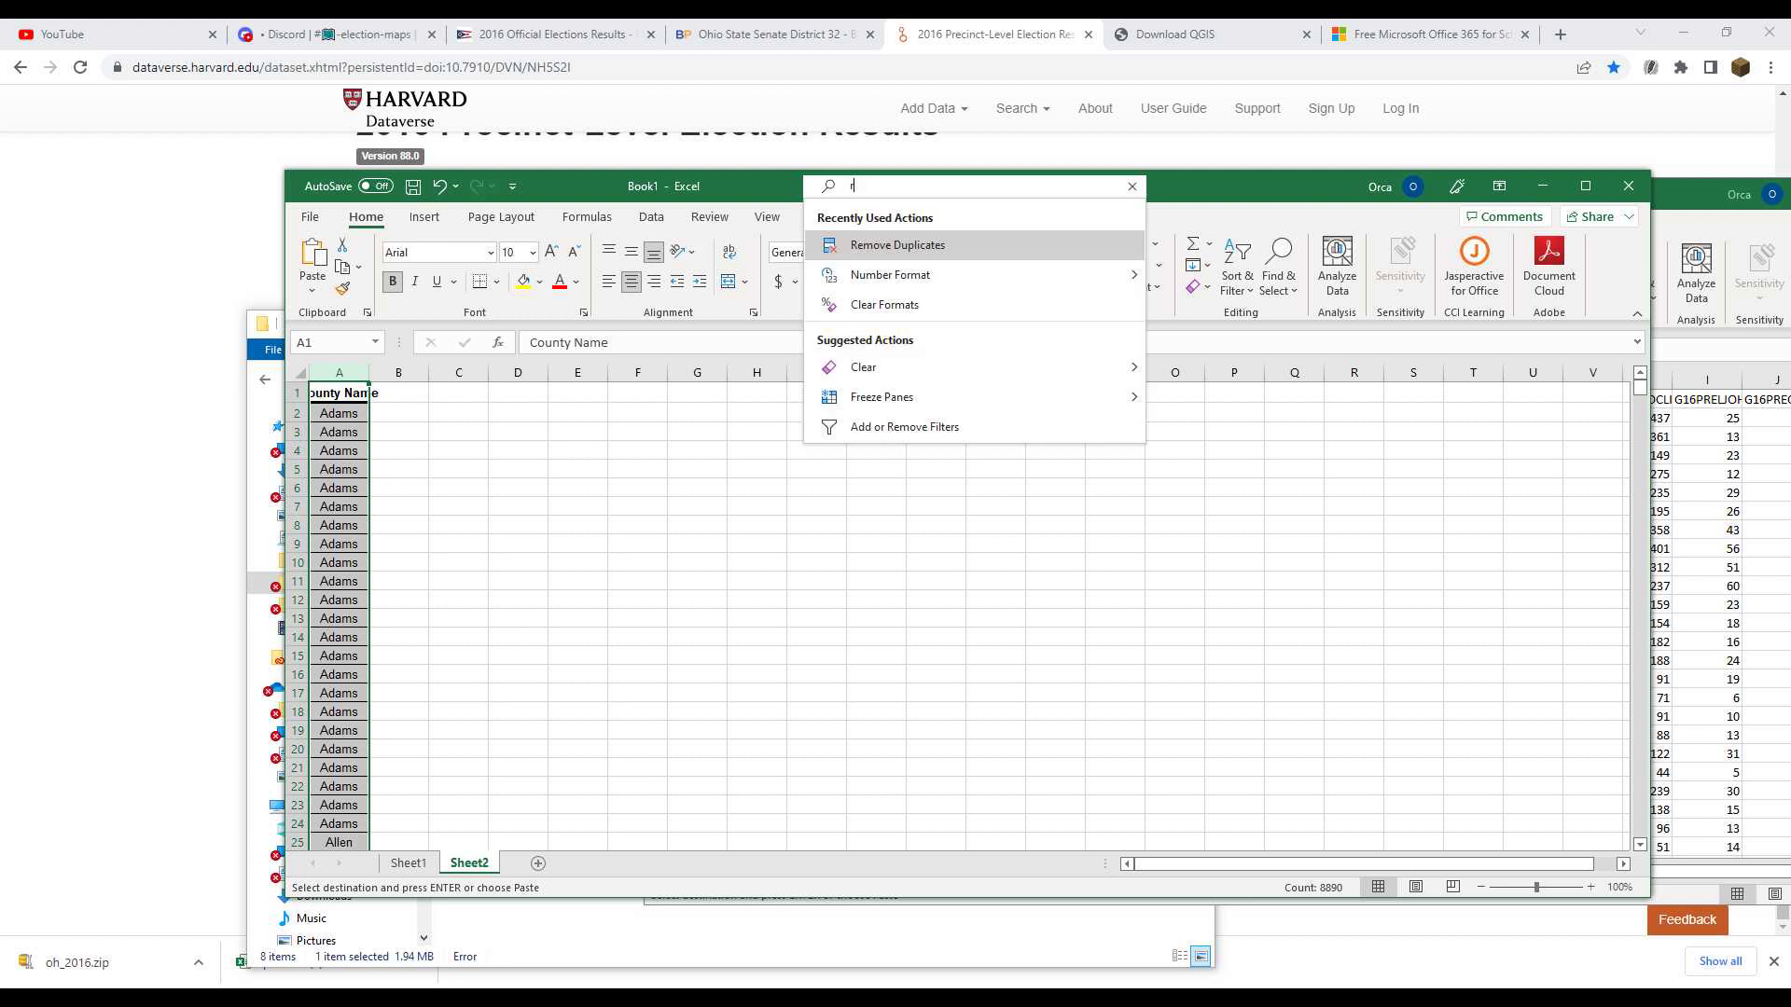
{"action": "type", "text": "remove"}
{"action": "key", "text": "Return"}
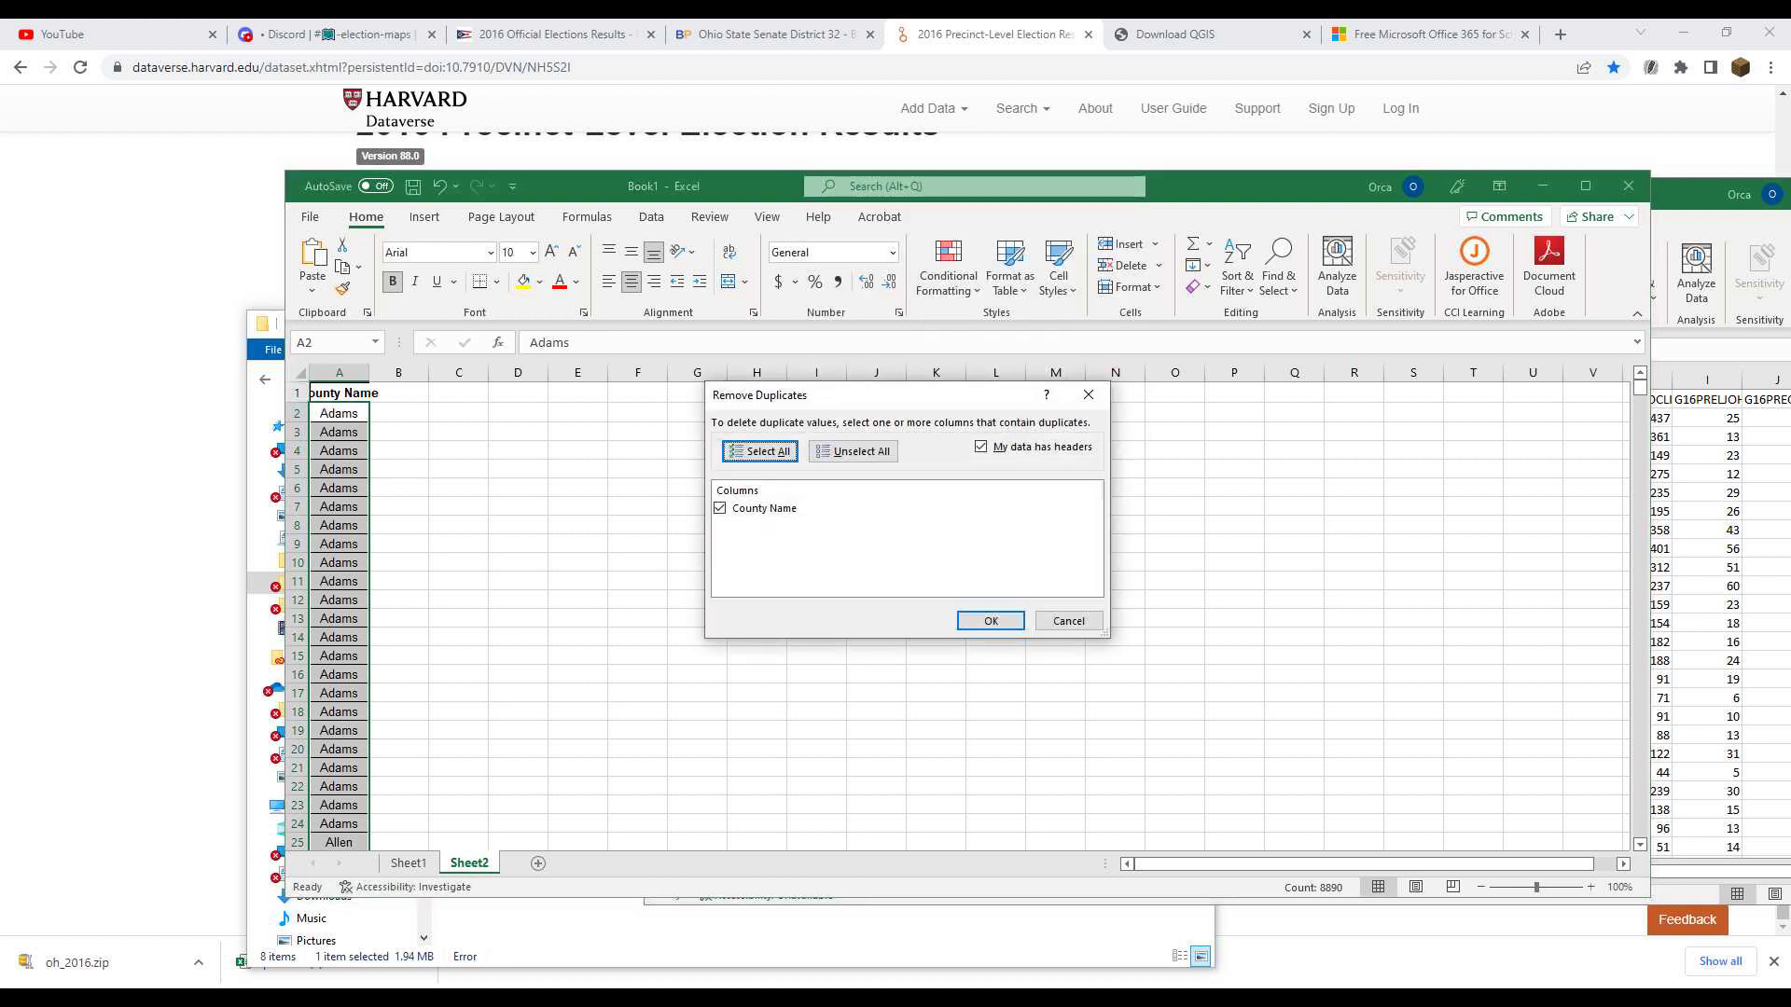
{"action": "key", "text": "Return"}
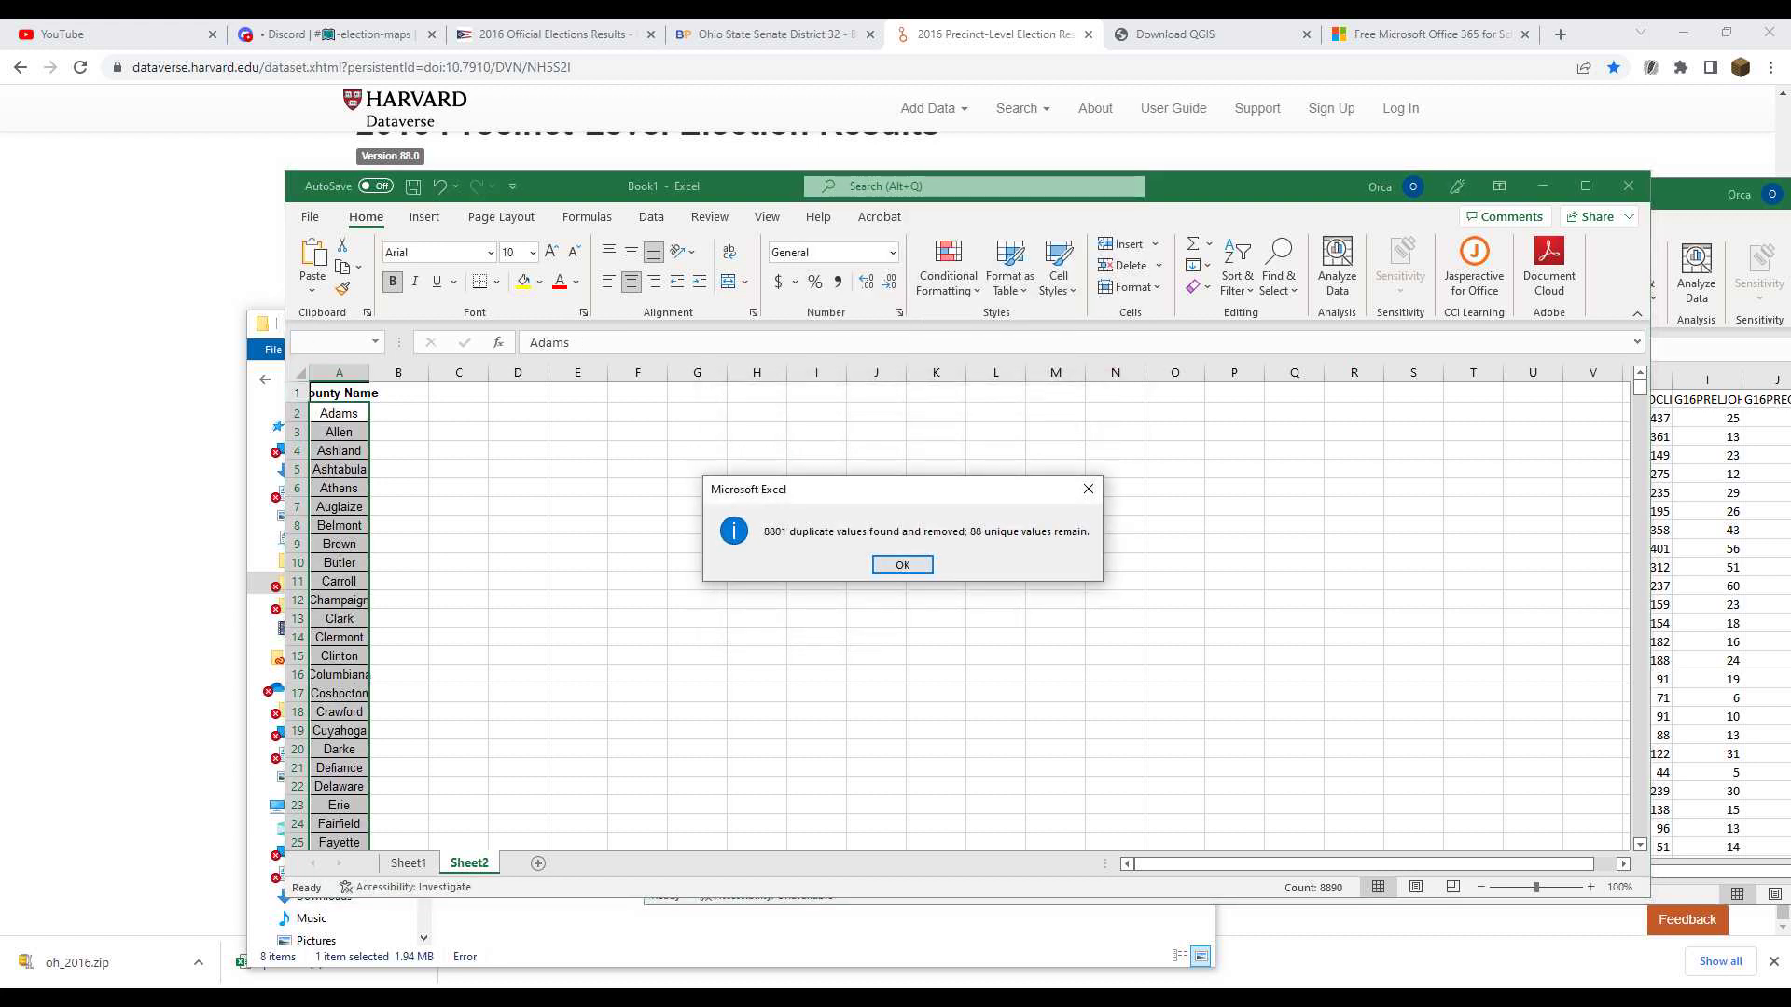
{"action": "key", "text": "Return"}
Compare the county number prefixes of the VTDST16 codes in oh_2016 with the alphabetical county list on Sheet2
{"action": "key", "text": "alt+Tab"}
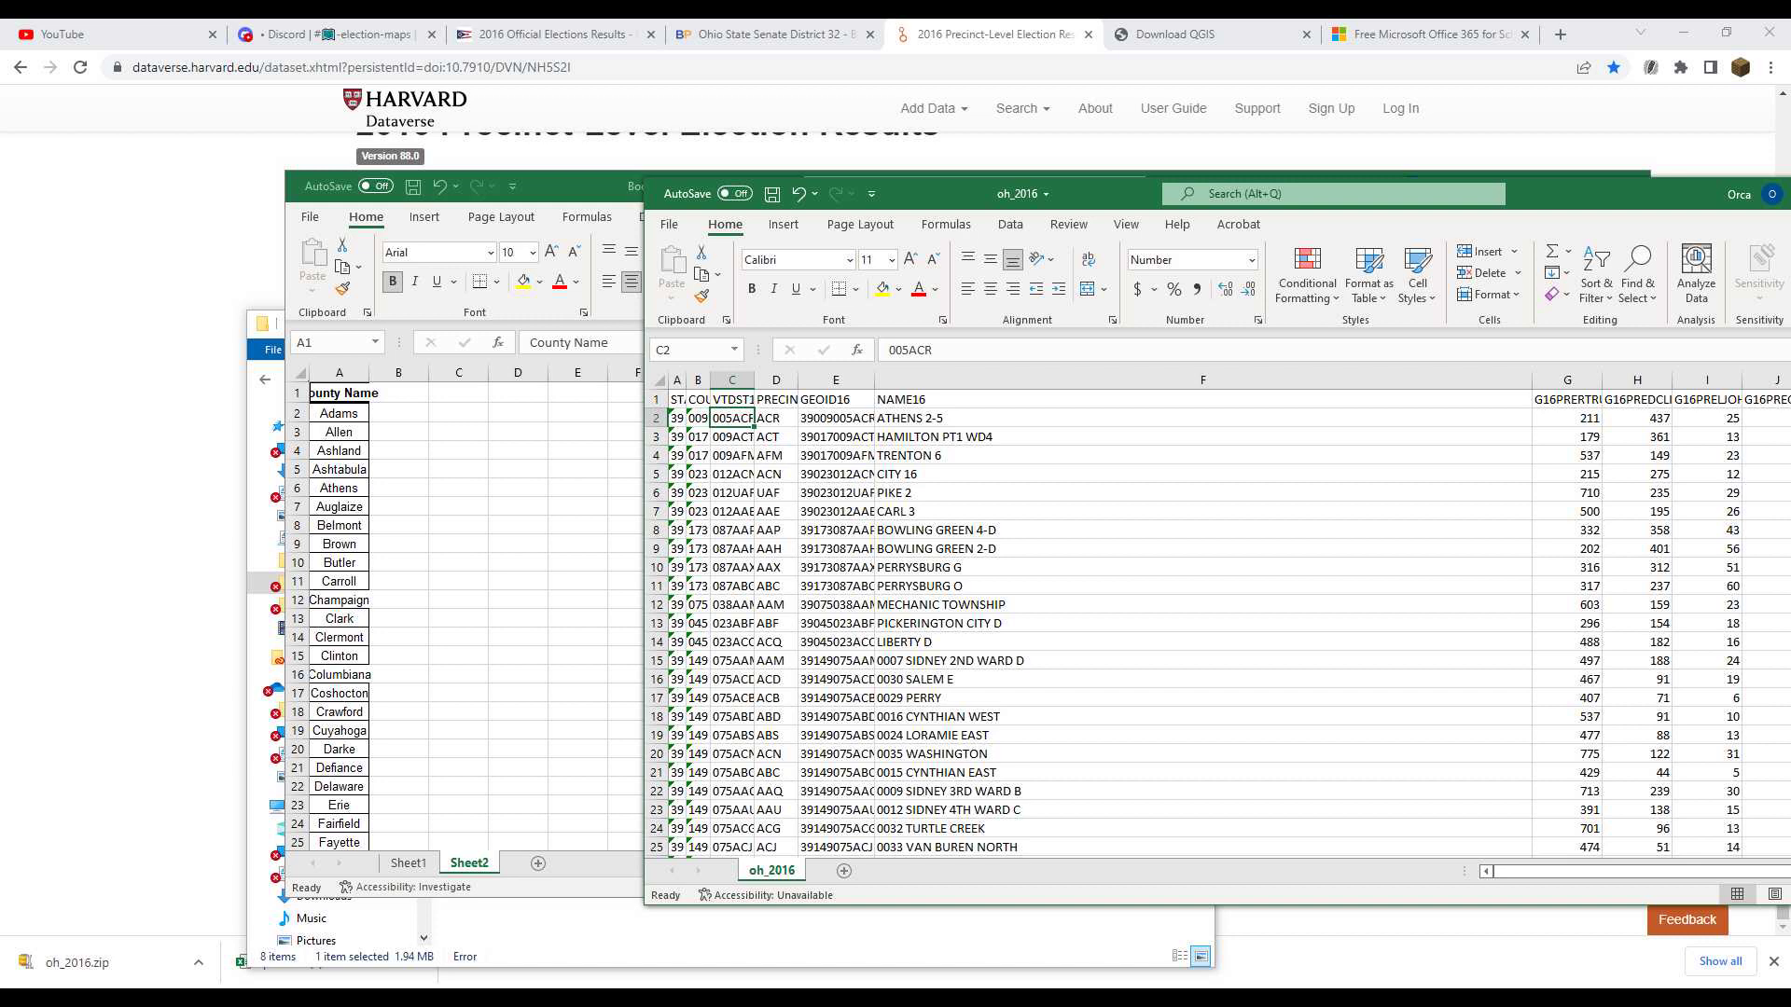
{"action": "scroll", "coordinate": [1212, 620], "scroll_direction": "down", "scroll_amount": 20}
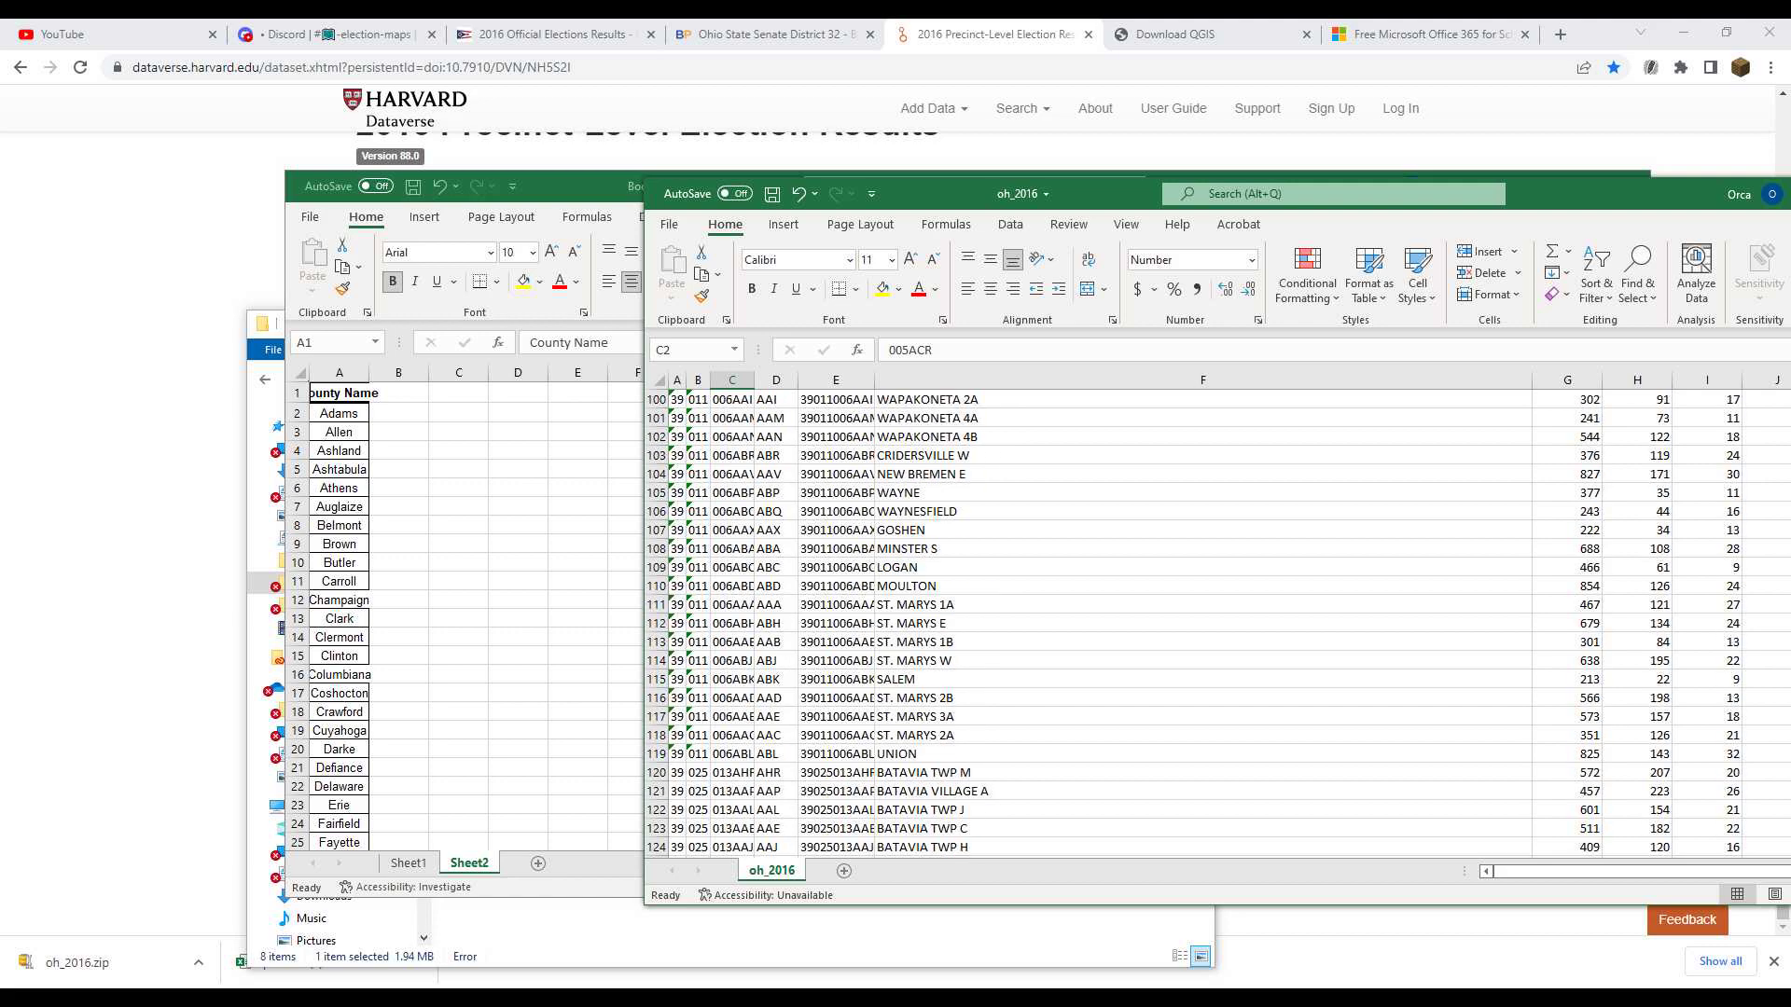
{"action": "scroll", "coordinate": [1213, 620], "scroll_direction": "down", "scroll_amount": 20}
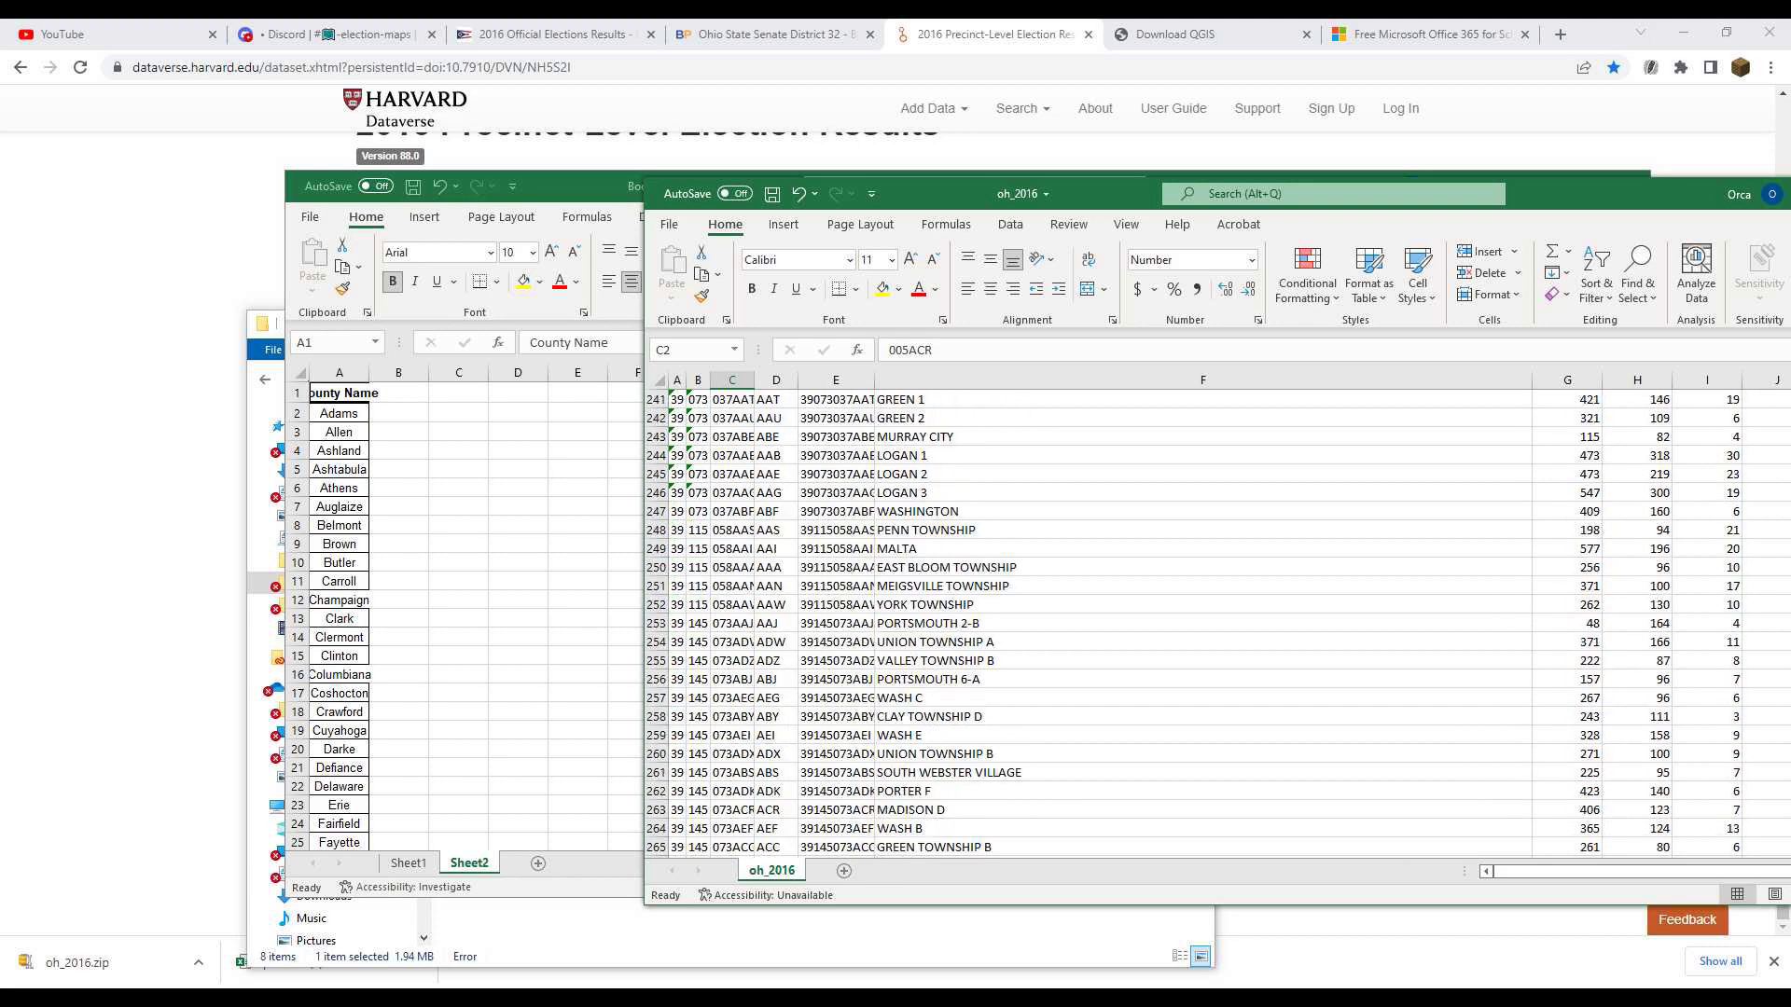
{"action": "scroll", "coordinate": [1213, 620], "scroll_direction": "down", "scroll_amount": 20}
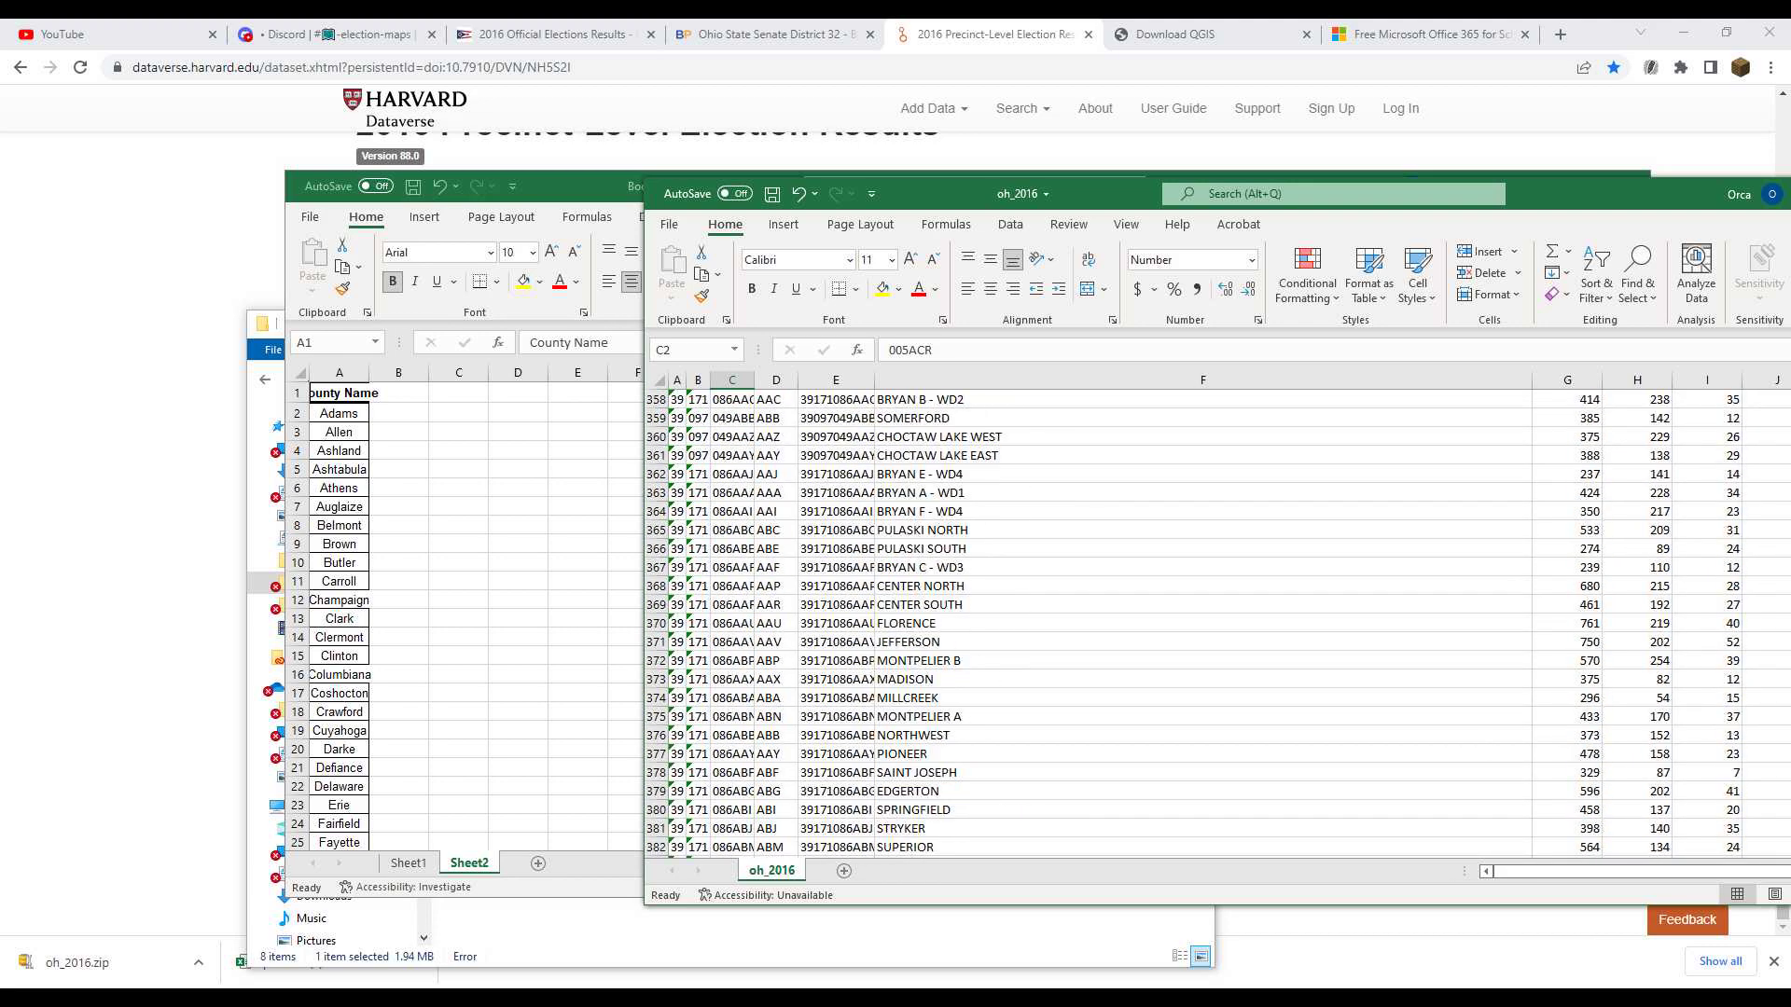
{"action": "scroll", "coordinate": [1213, 620], "scroll_direction": "up", "scroll_amount": 20}
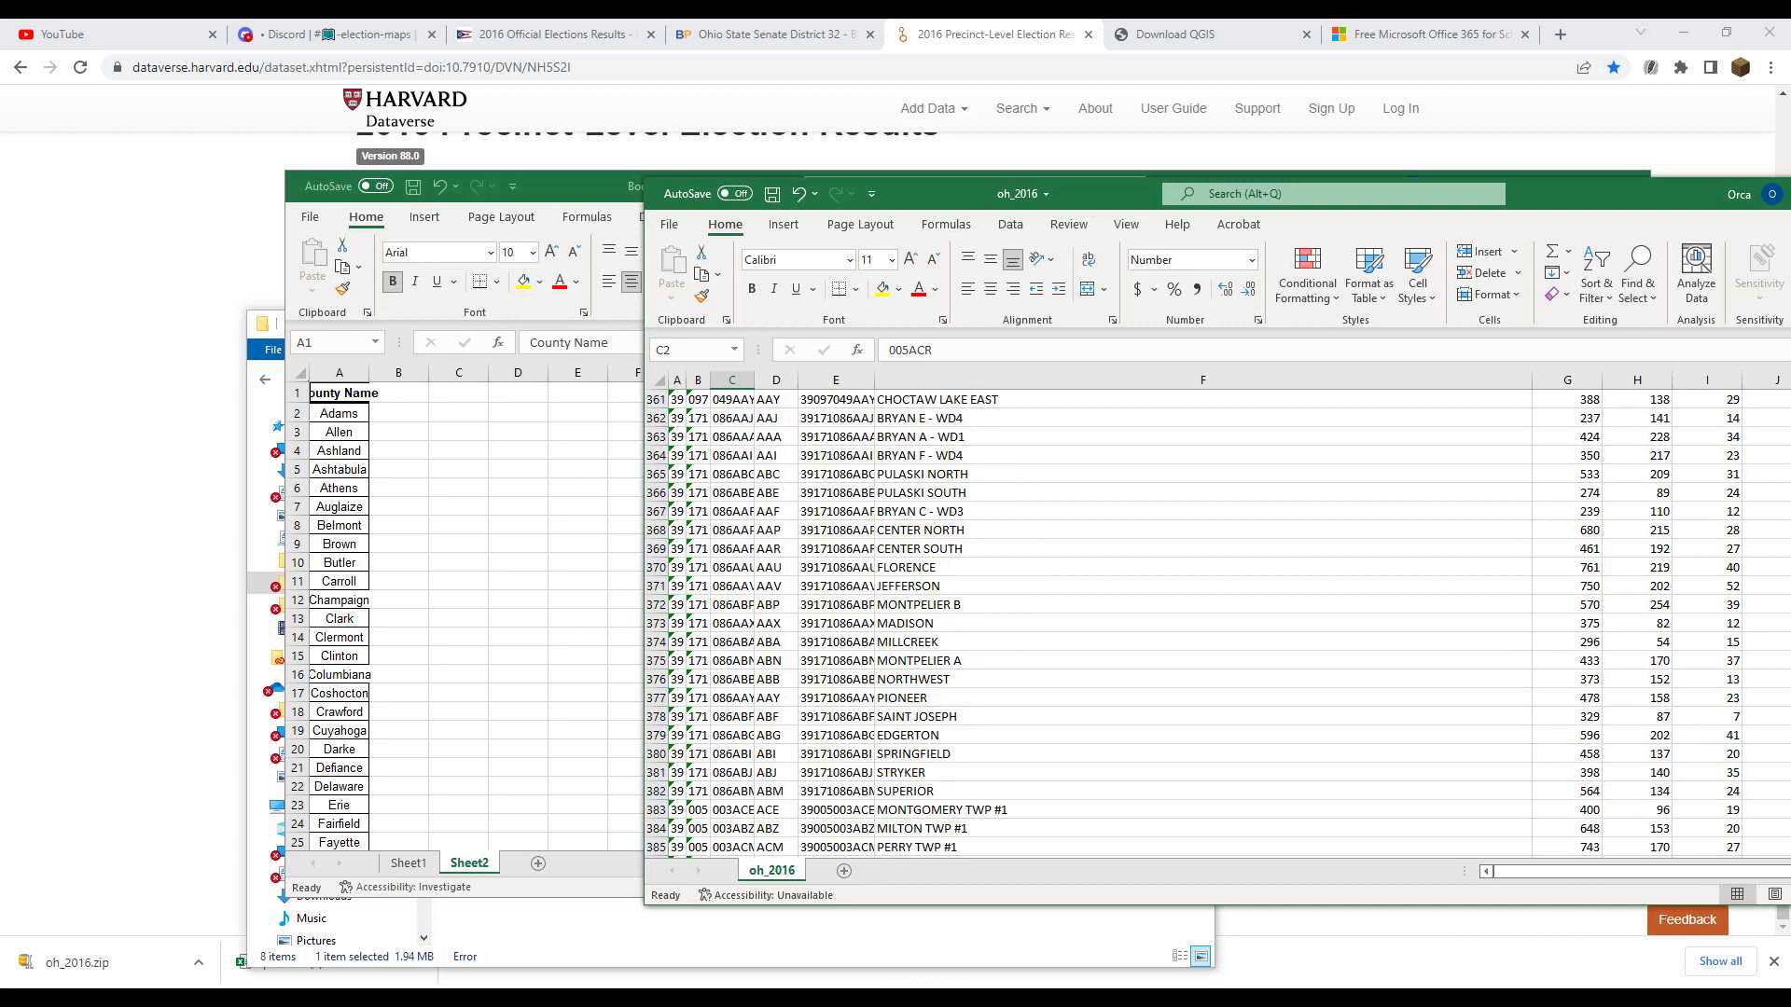
{"action": "scroll", "coordinate": [1212, 621], "scroll_direction": "up", "scroll_amount": 20}
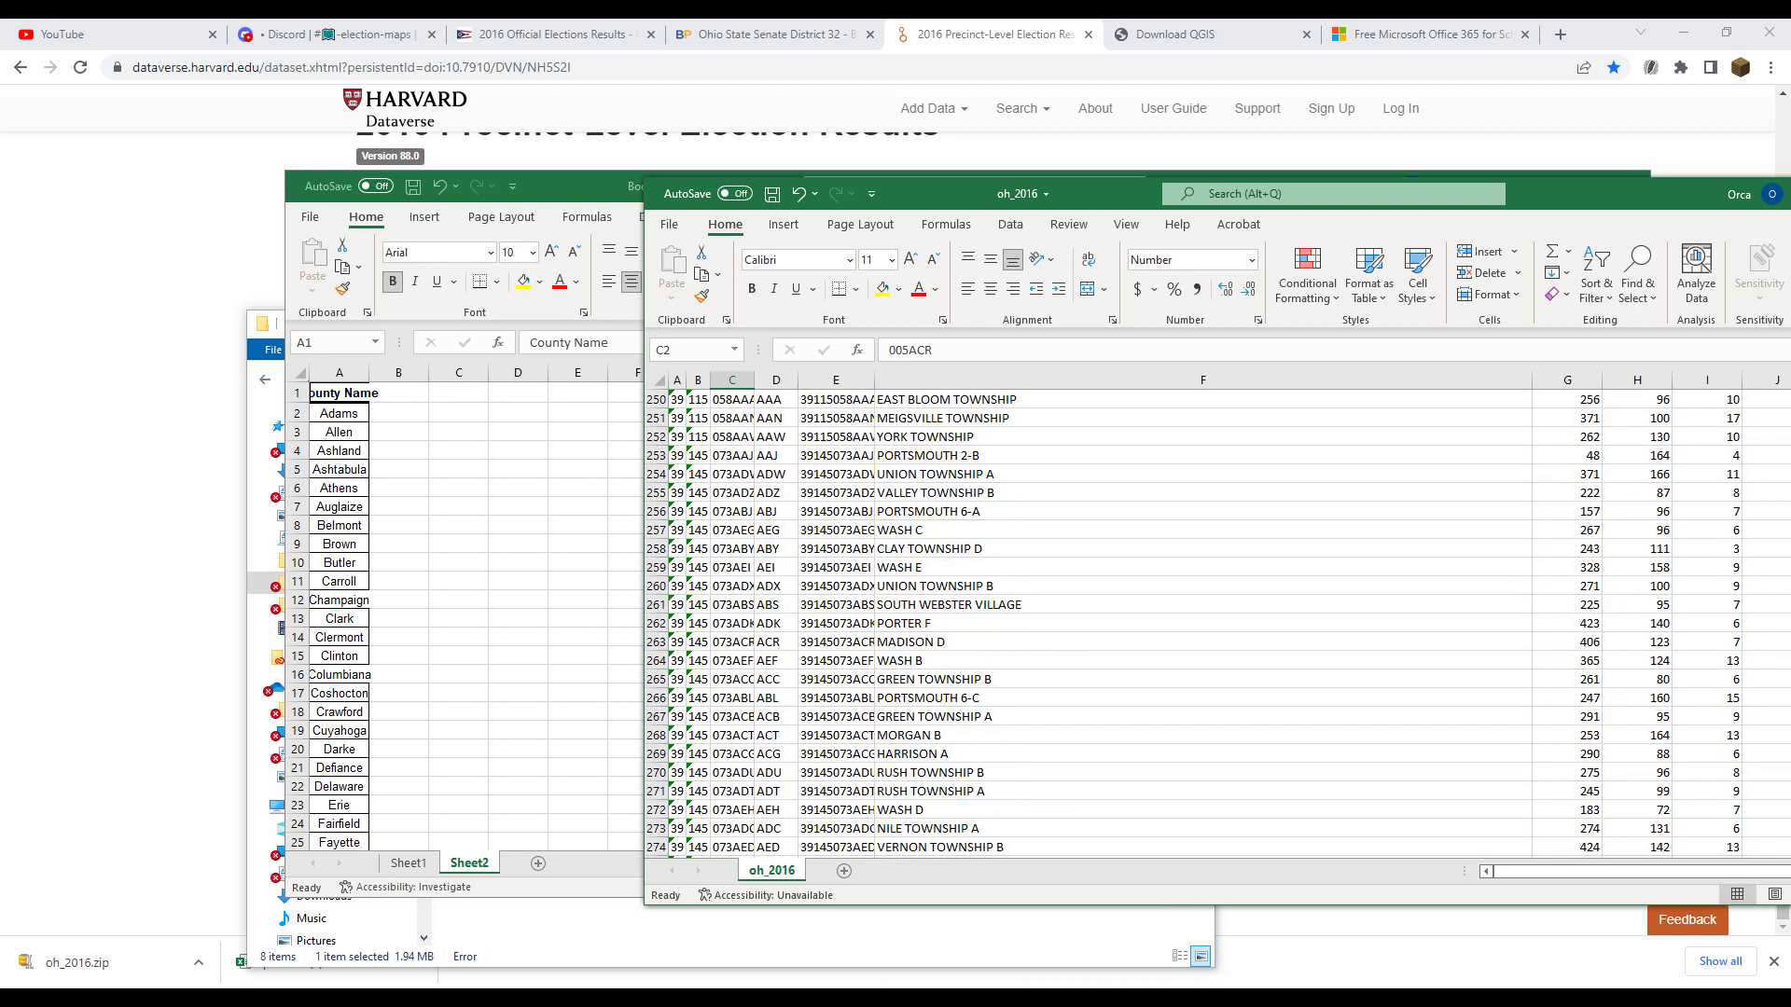
{"action": "left_click", "coordinate": [354, 415]}
{"action": "left_click", "coordinate": [339, 413]}
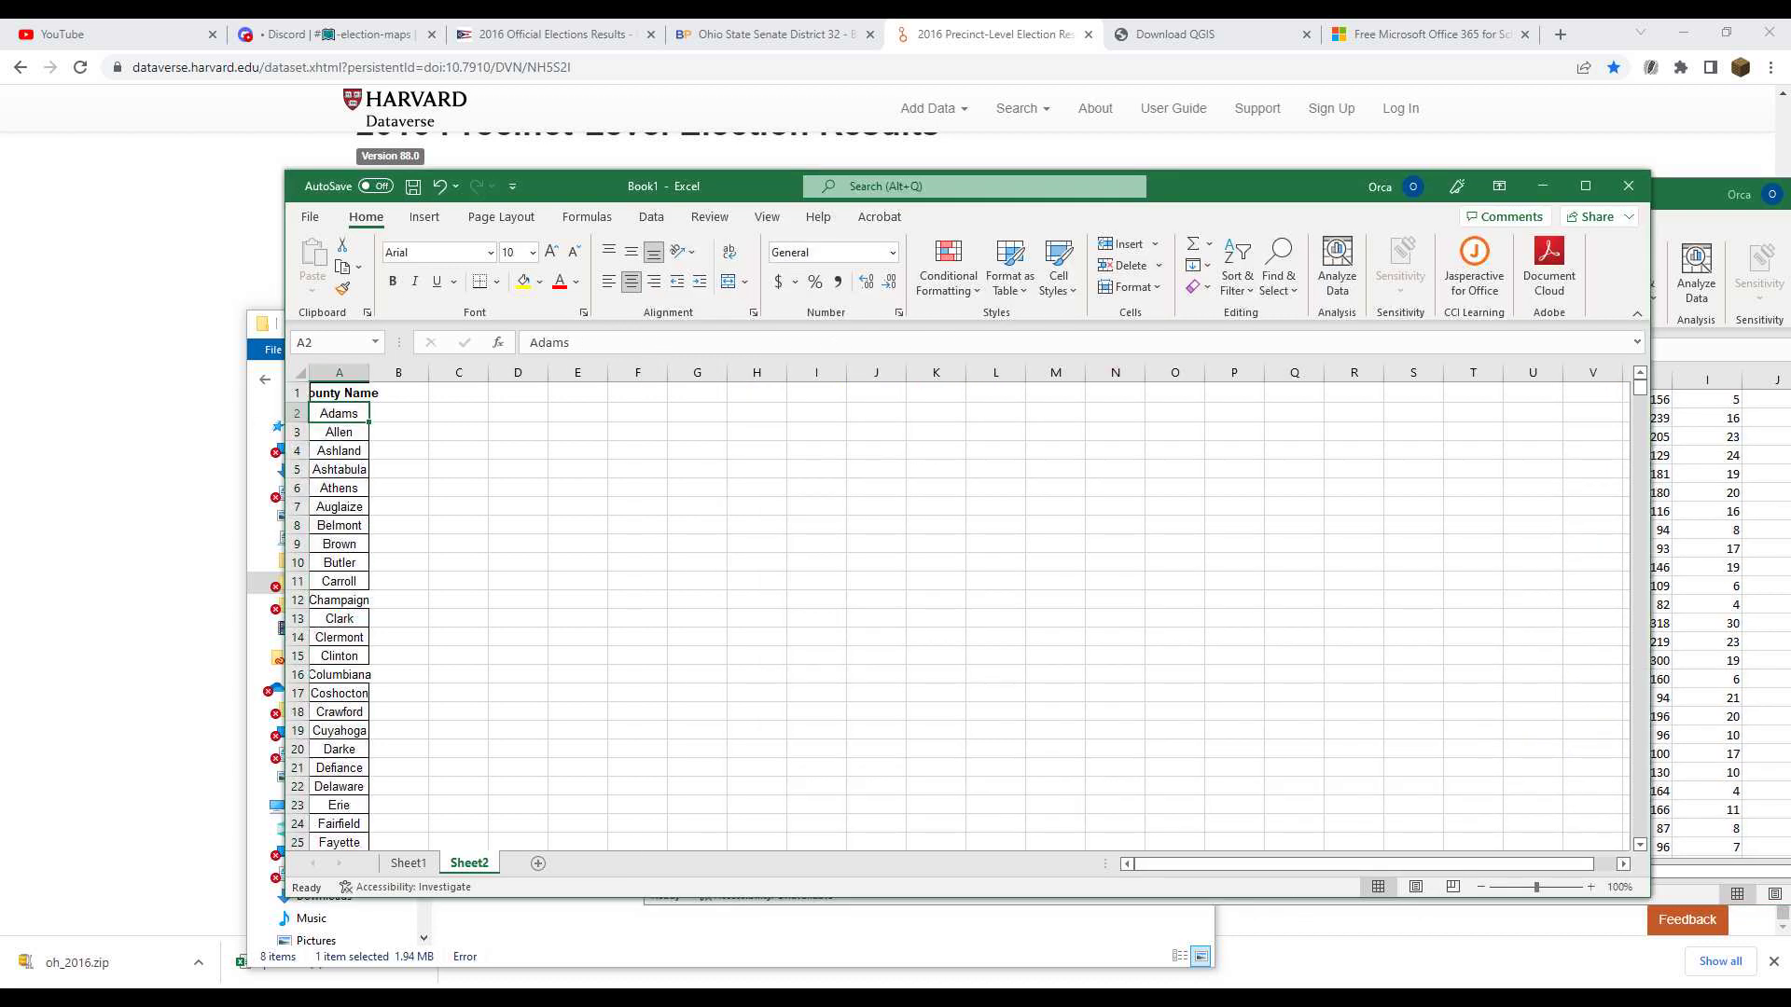
{"action": "left_click", "coordinate": [338, 431]}
{"action": "left_click", "coordinate": [338, 450]}
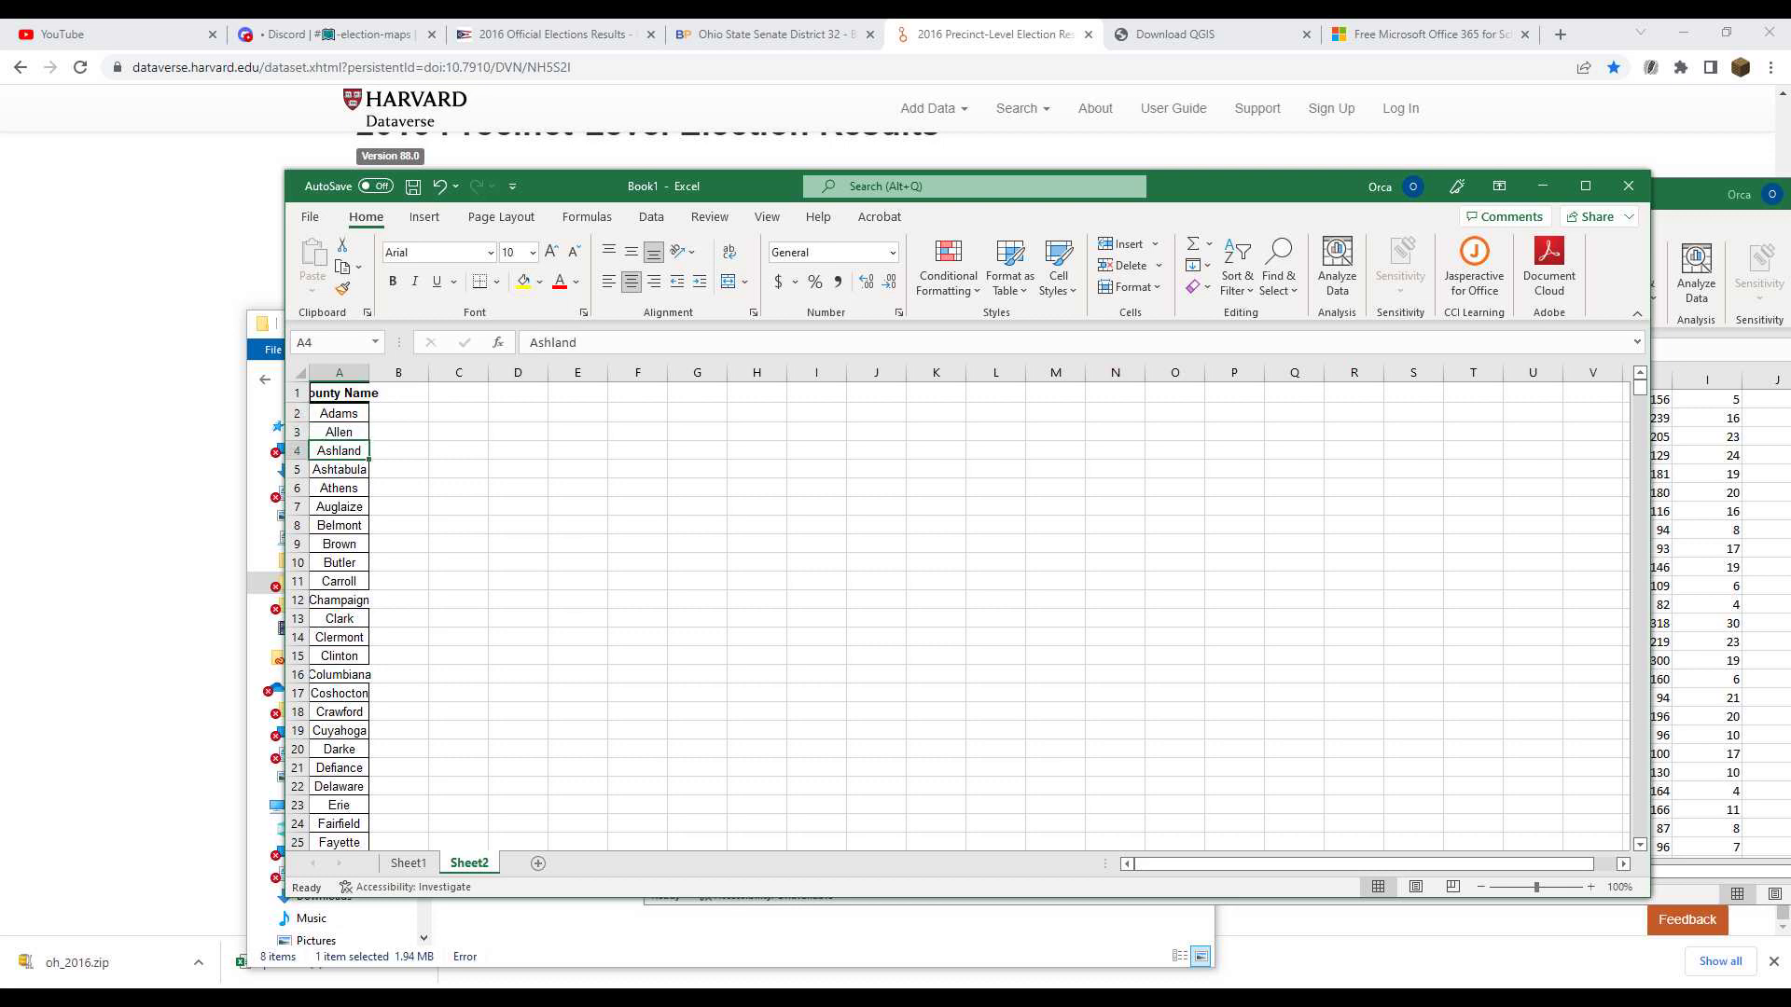
{"action": "key", "text": "alt+Tab"}
{"action": "scroll", "coordinate": [1217, 623], "scroll_direction": "up", "scroll_amount": 20}
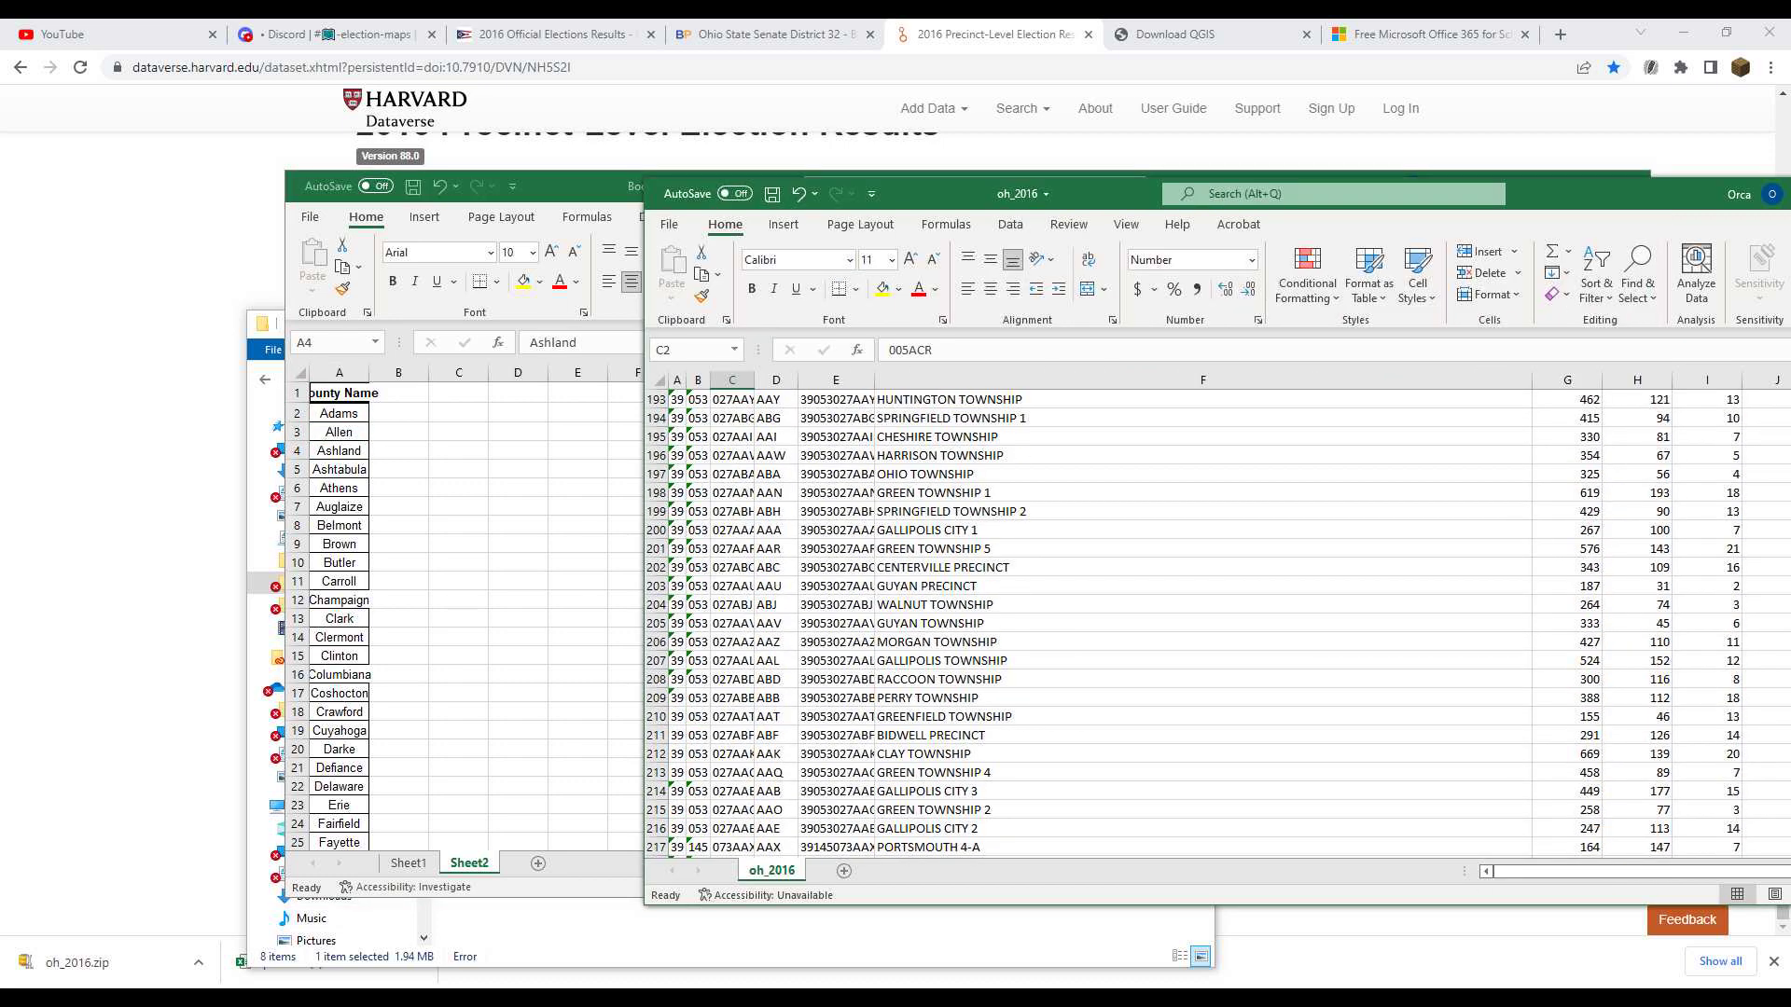
{"action": "scroll", "coordinate": [1217, 623], "scroll_direction": "up", "scroll_amount": 20}
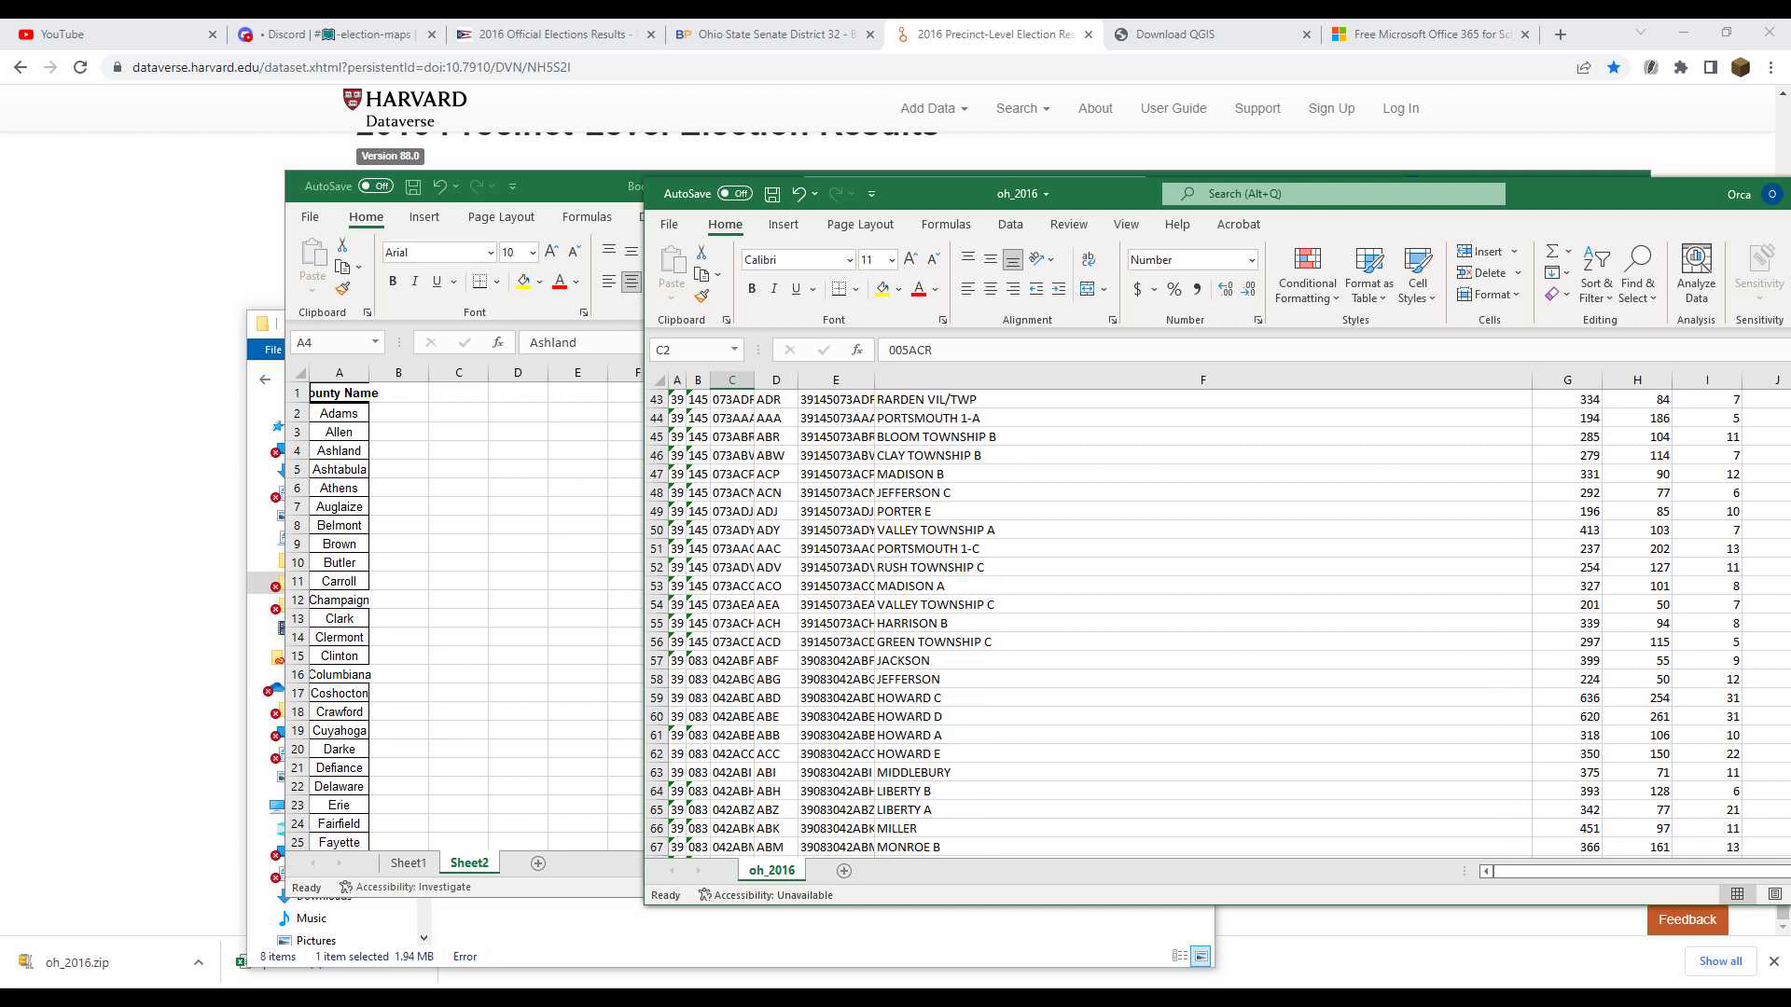
Start numbering the counties on Sheet2 with =1 in B2 beside Adams and =B2+1 in B3 beside Allen
{"action": "left_click", "coordinate": [398, 414]}
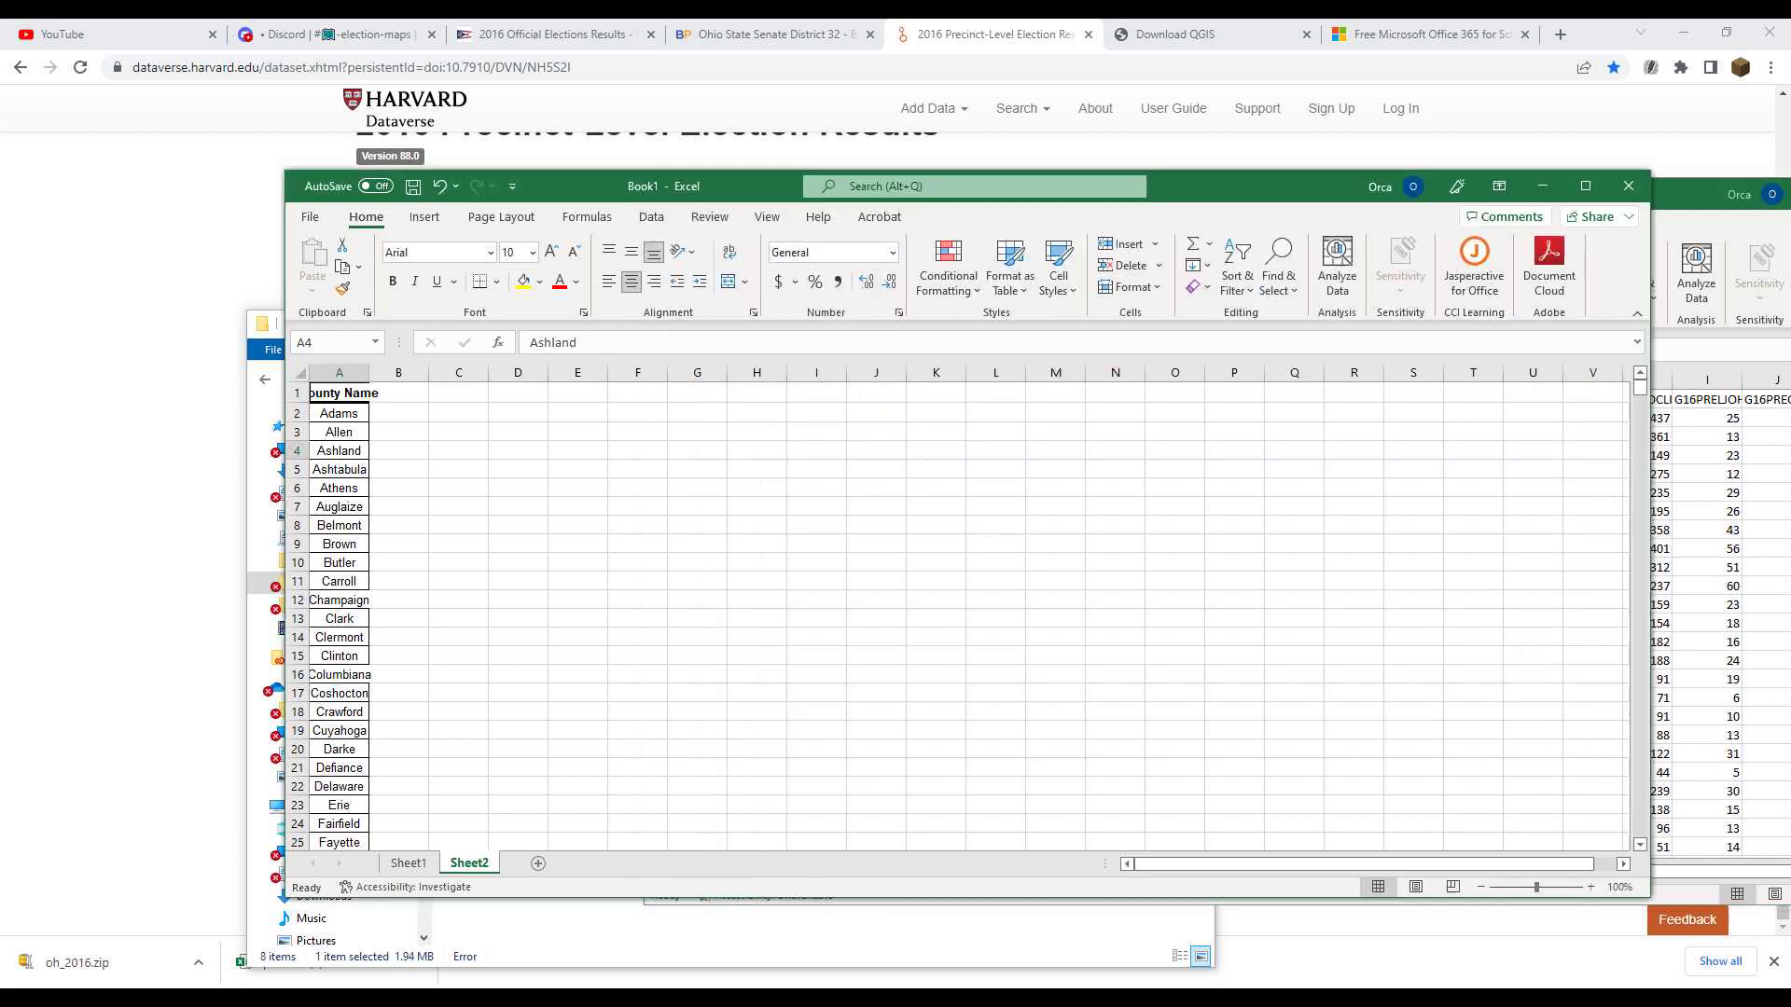
{"action": "left_click", "coordinate": [398, 413]}
{"action": "type", "text": "=1"}
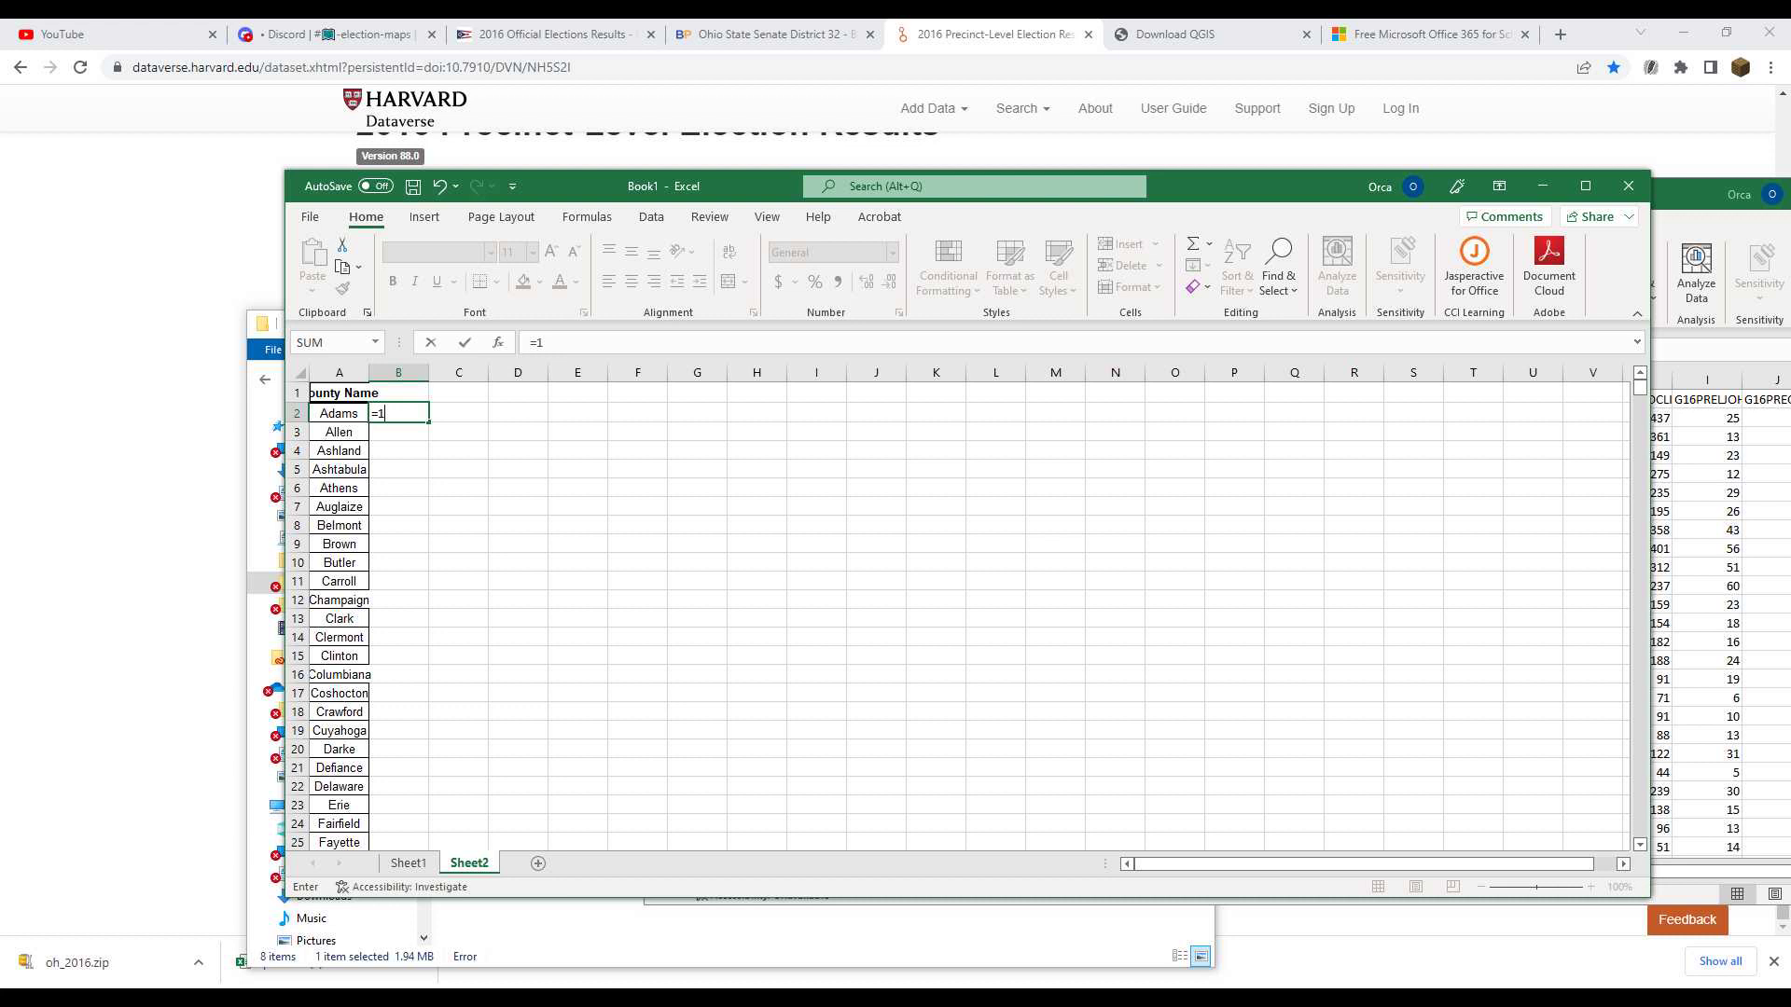
{"action": "key", "text": "Return"}
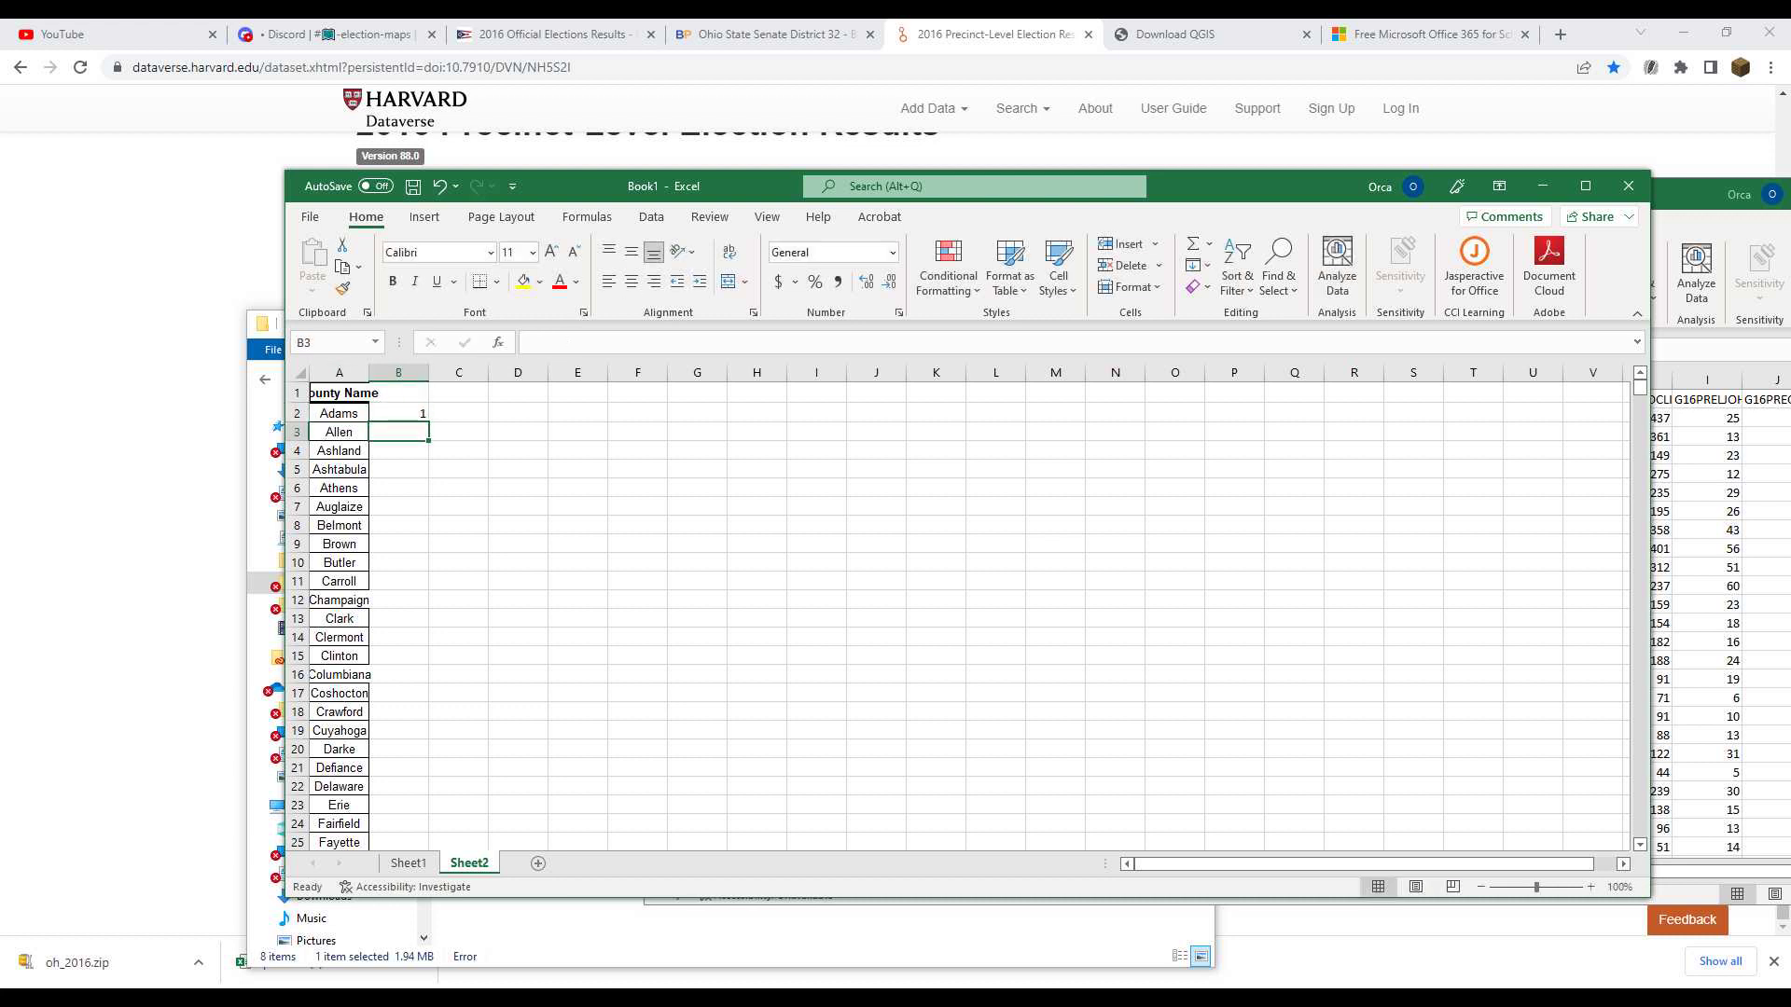
{"action": "type", "text": "="}
{"action": "key", "text": "Up"}
{"action": "type", "text": "+2"}
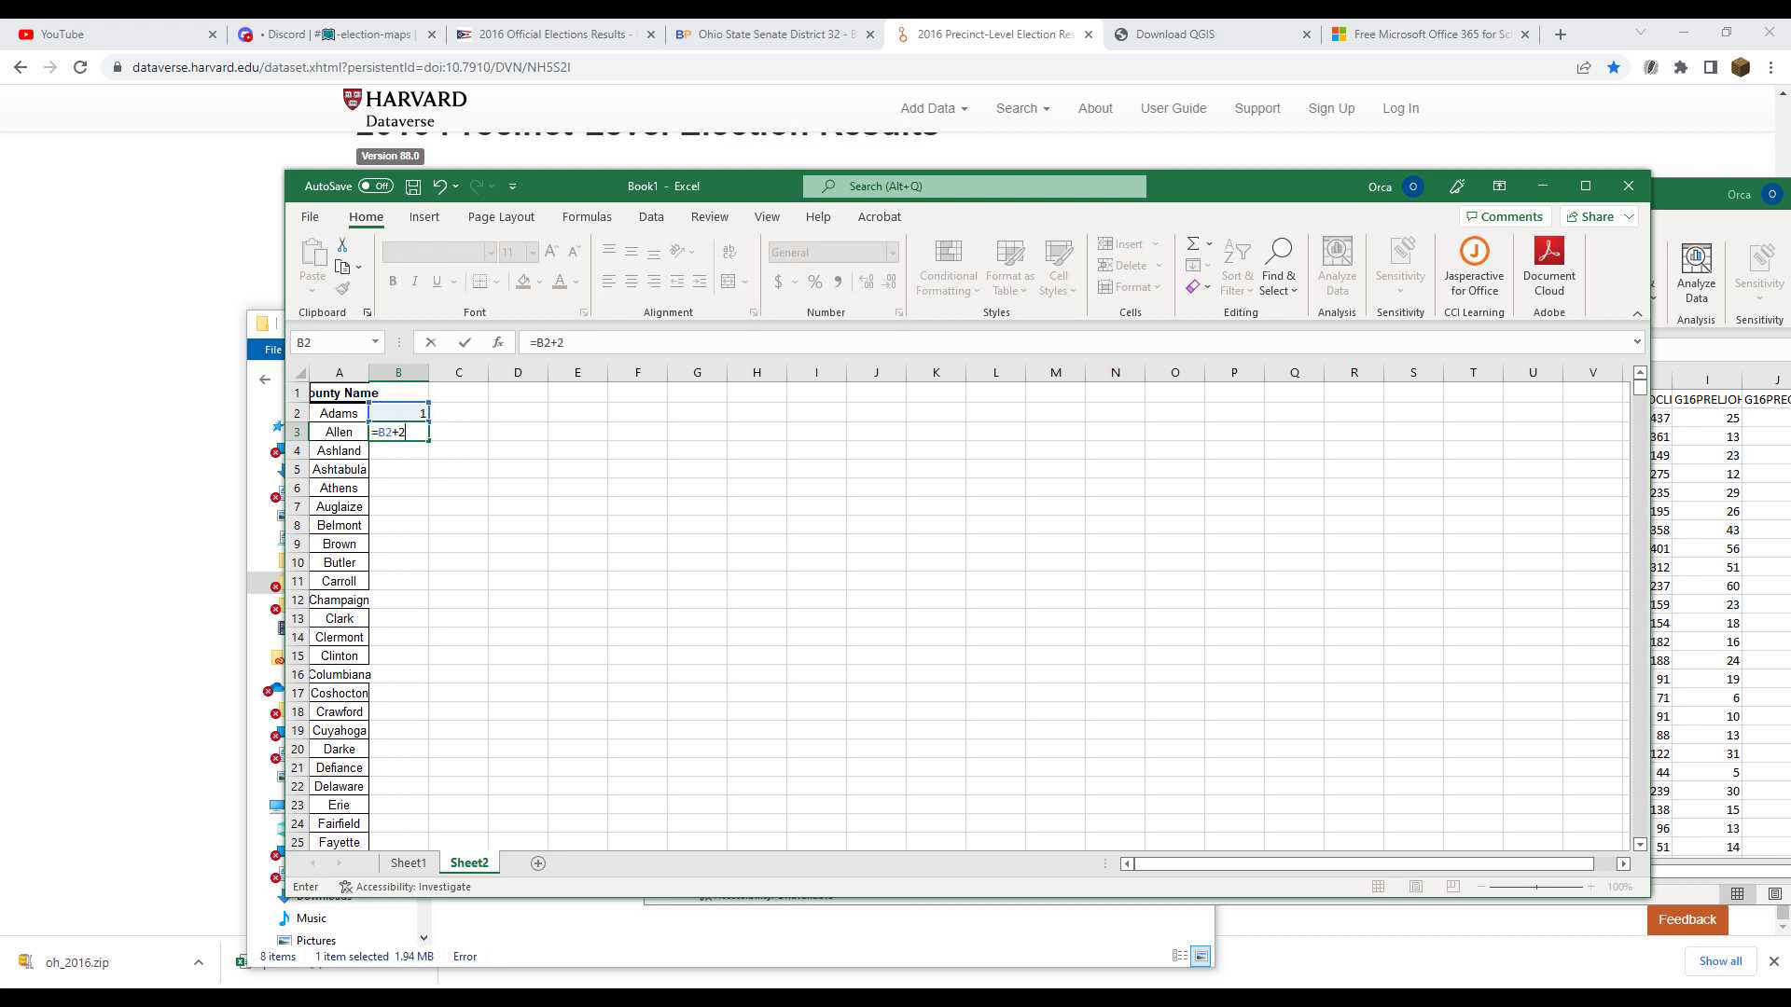
{"action": "key", "text": "Return"}
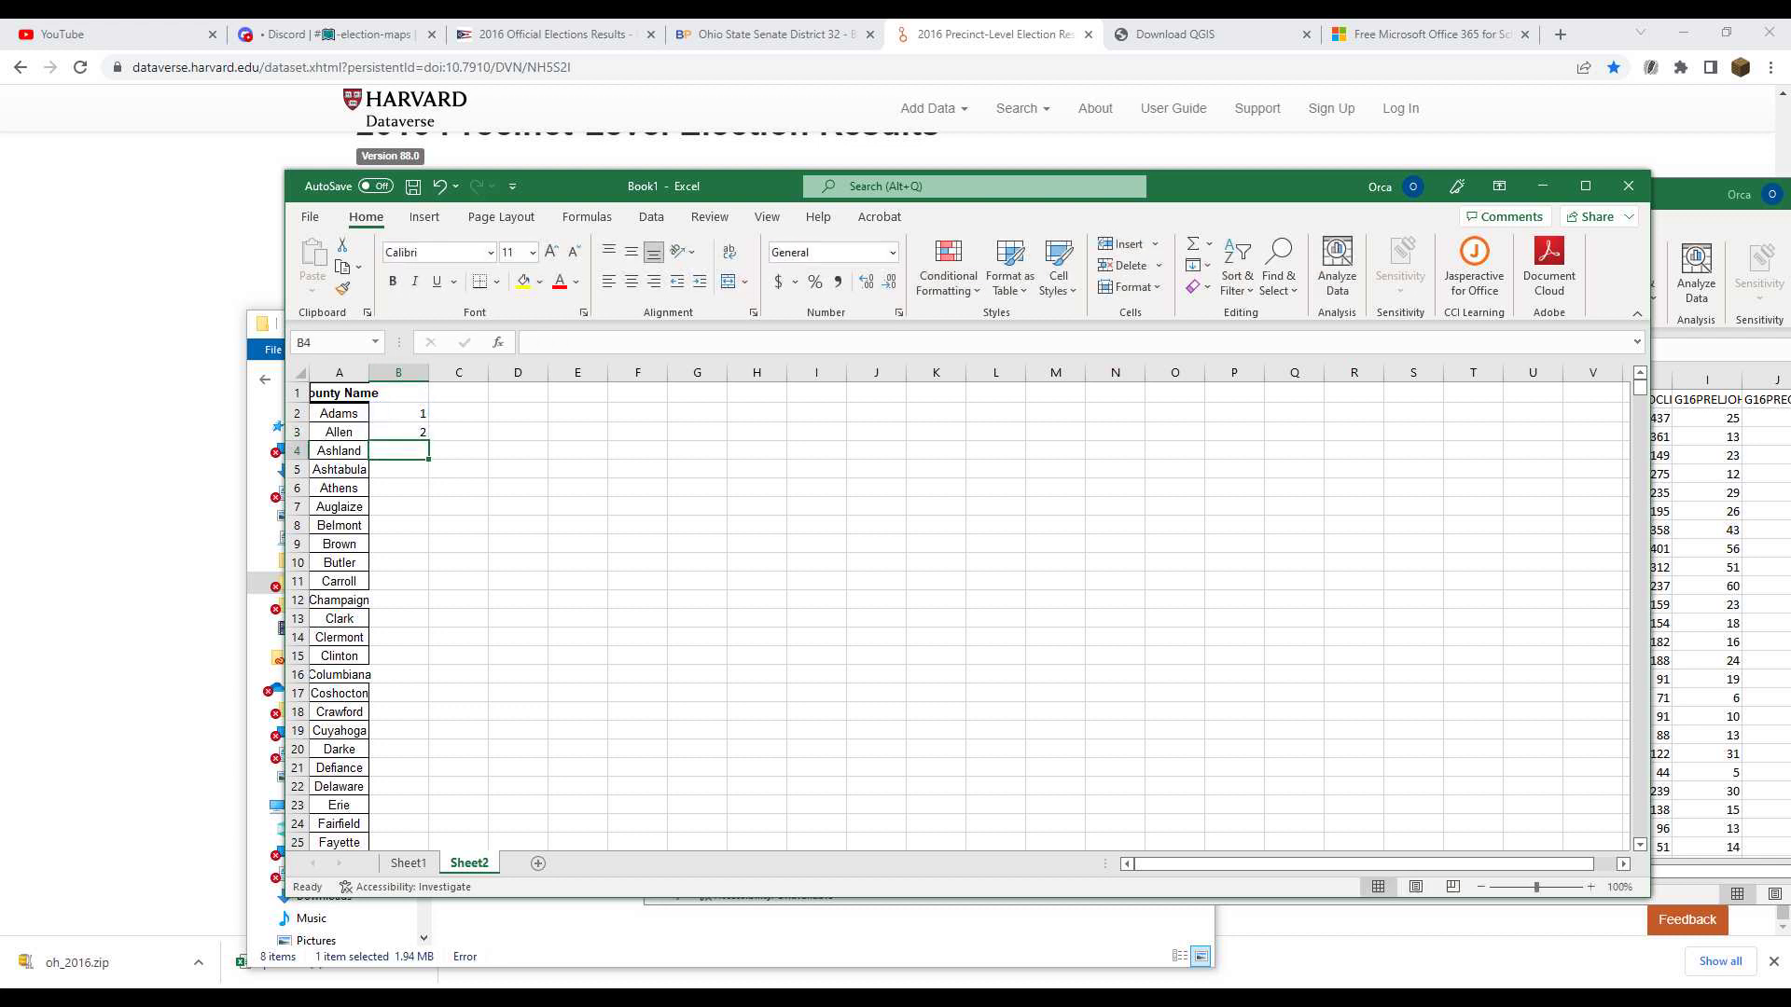
Copy the B3 formula down column B from B4 to the last county row and check the numbering
{"action": "left_click", "coordinate": [398, 432]}
{"action": "key", "text": "ctrl+c"}
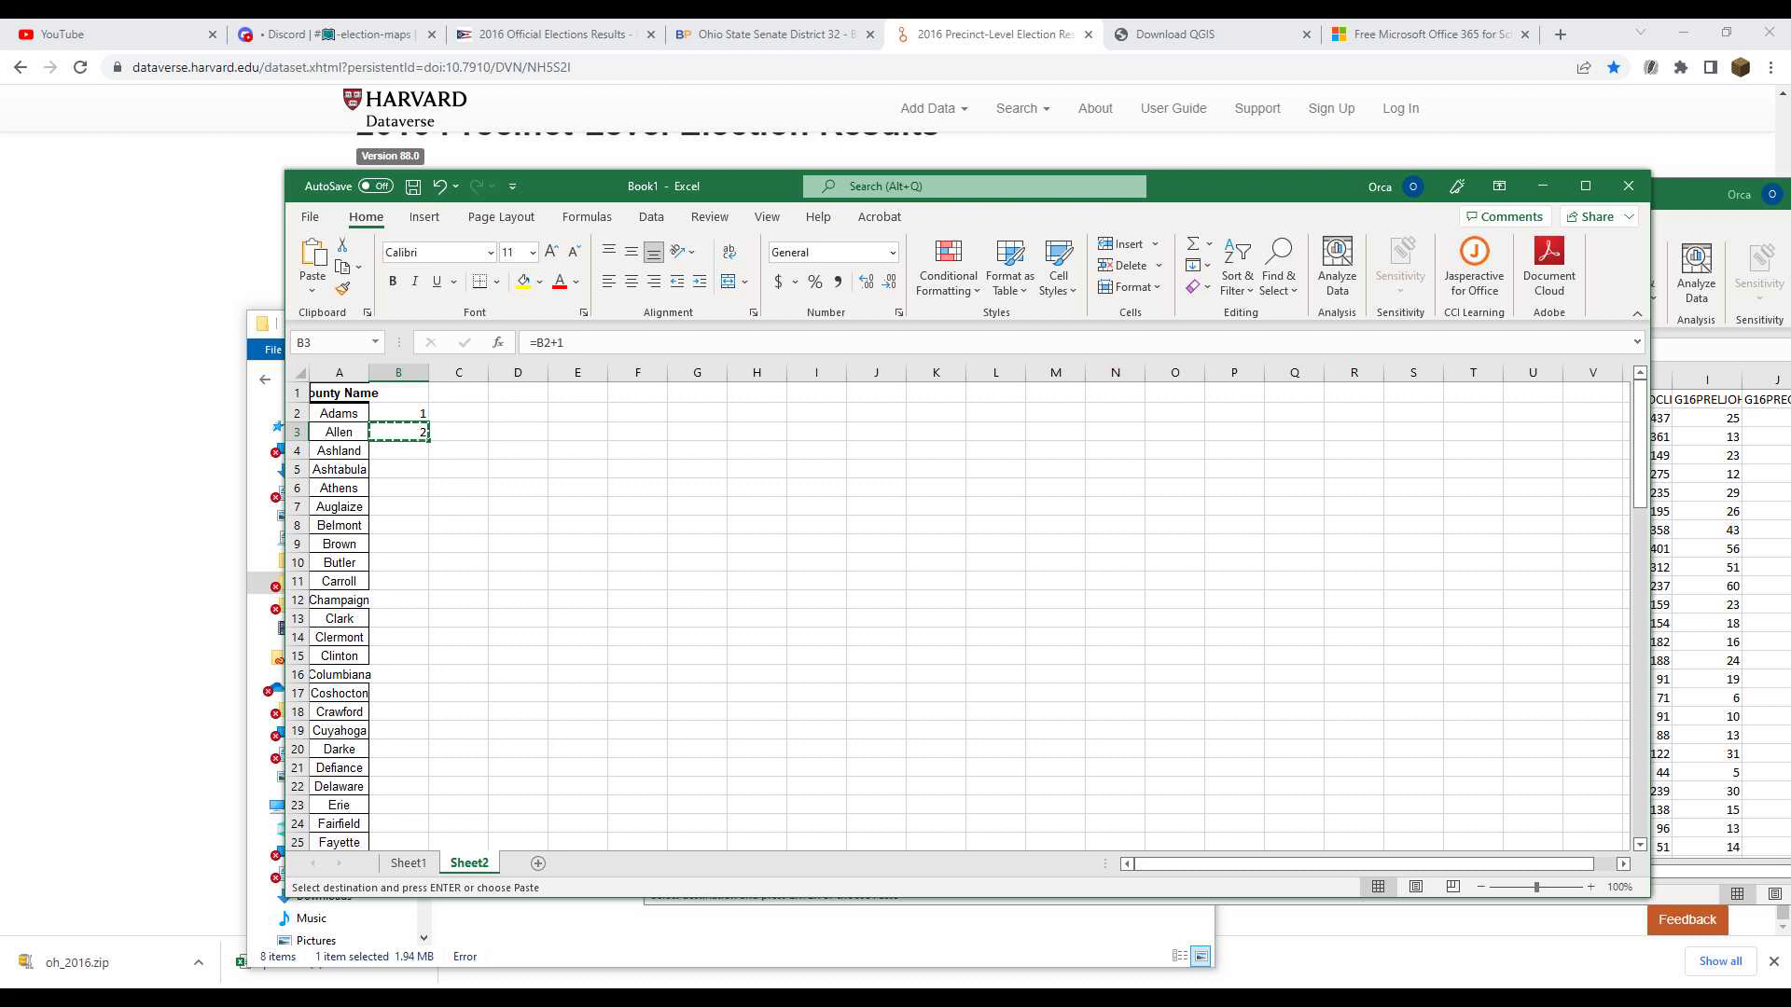
{"action": "left_click_drag", "start_coordinate": [399, 451], "coordinate": [398, 822]}
{"action": "key", "text": "ctrl+v"}
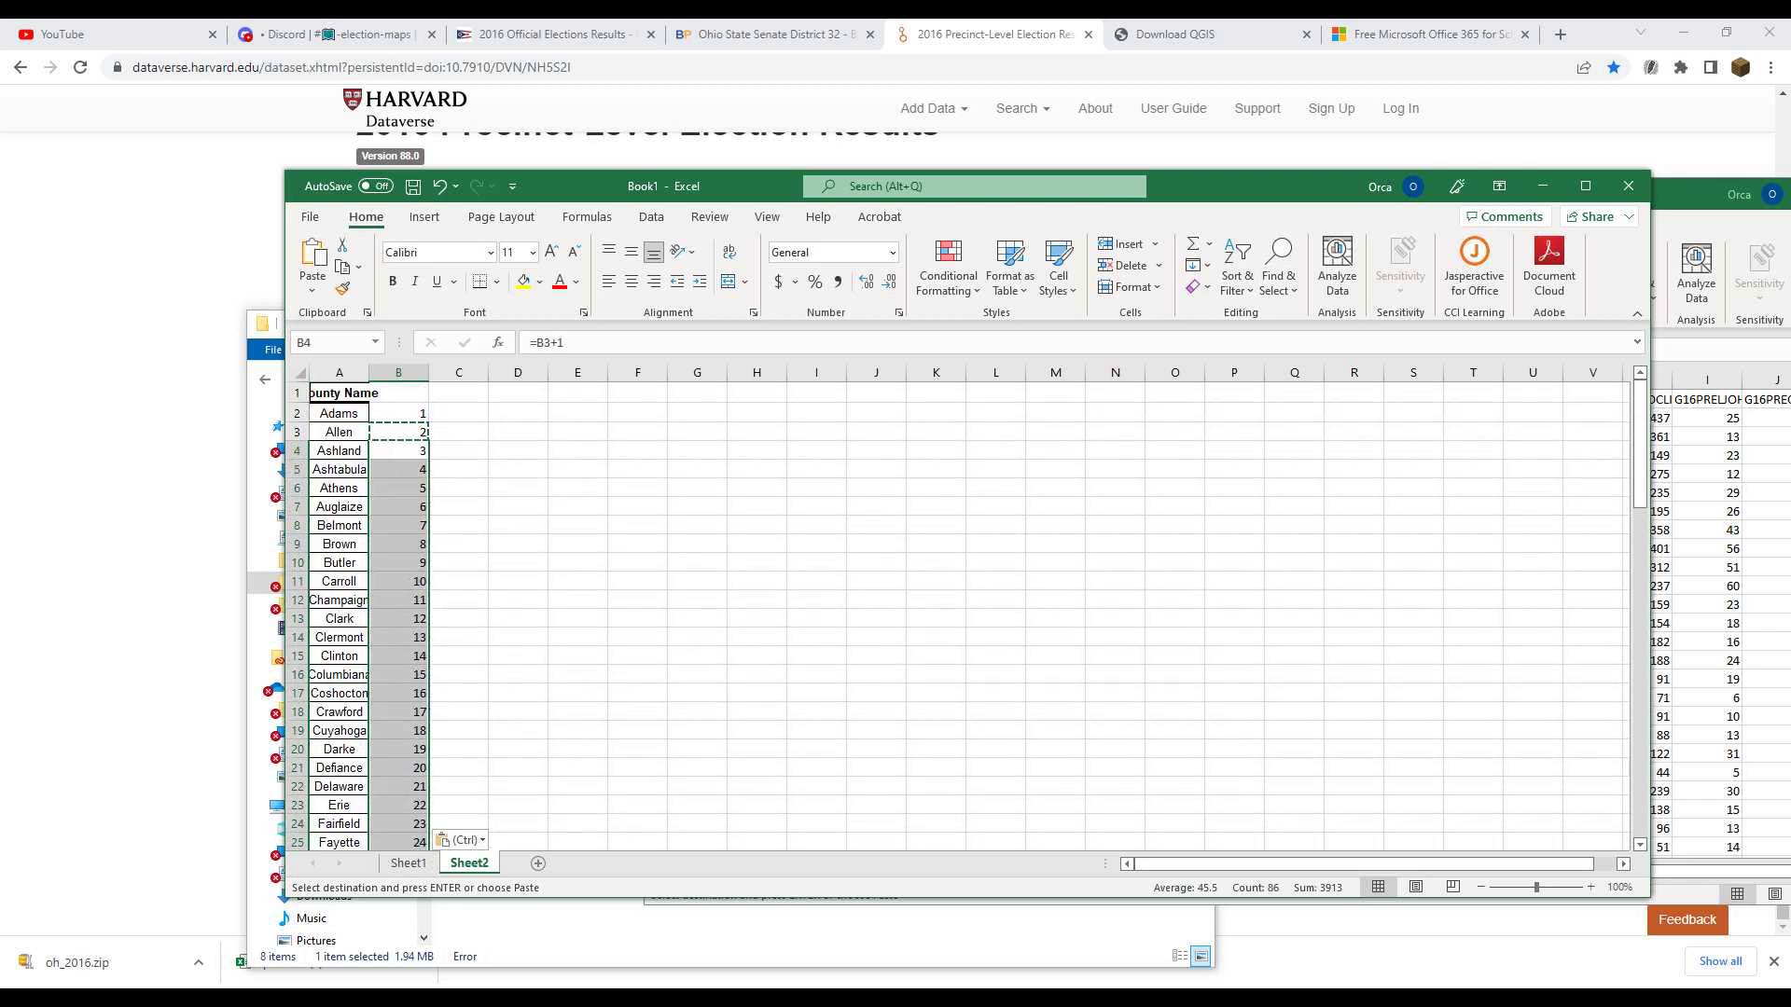
{"action": "scroll", "coordinate": [958, 617], "scroll_direction": "down", "scroll_amount": 20}
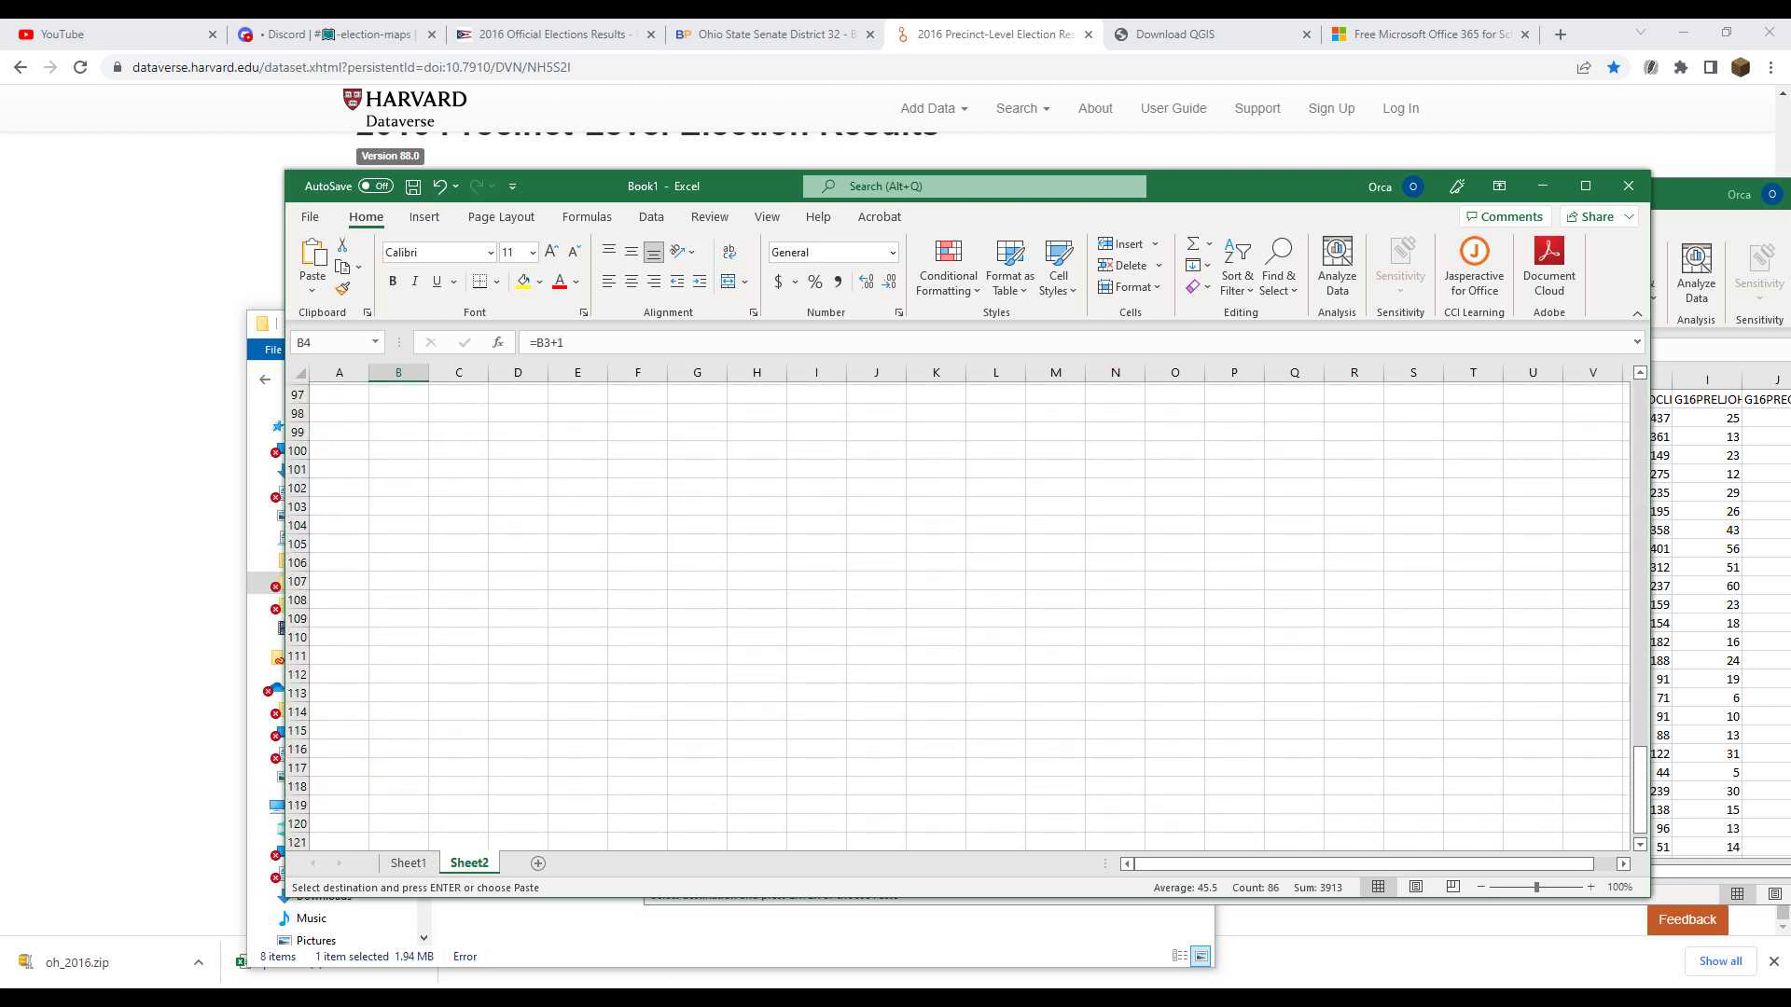
{"action": "scroll", "coordinate": [958, 616], "scroll_direction": "up", "scroll_amount": 6}
{"action": "scroll", "coordinate": [957, 616], "scroll_direction": "up", "scroll_amount": 20}
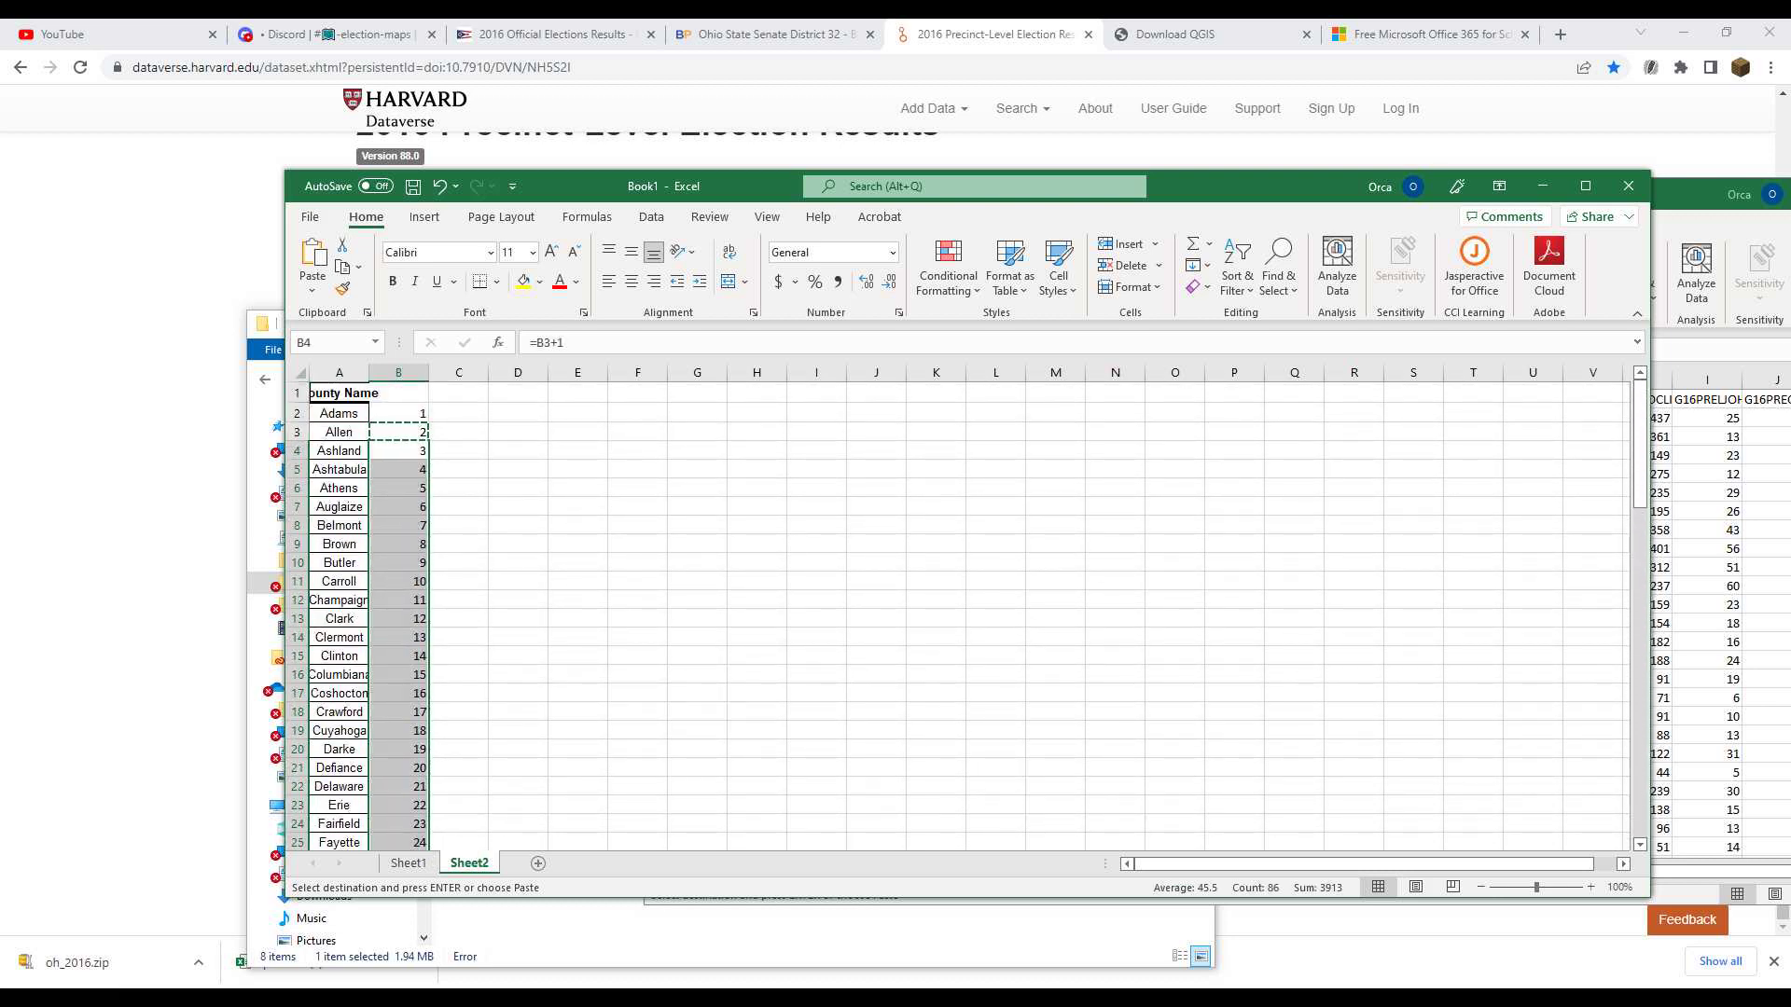
{"action": "left_click", "coordinate": [458, 413]}
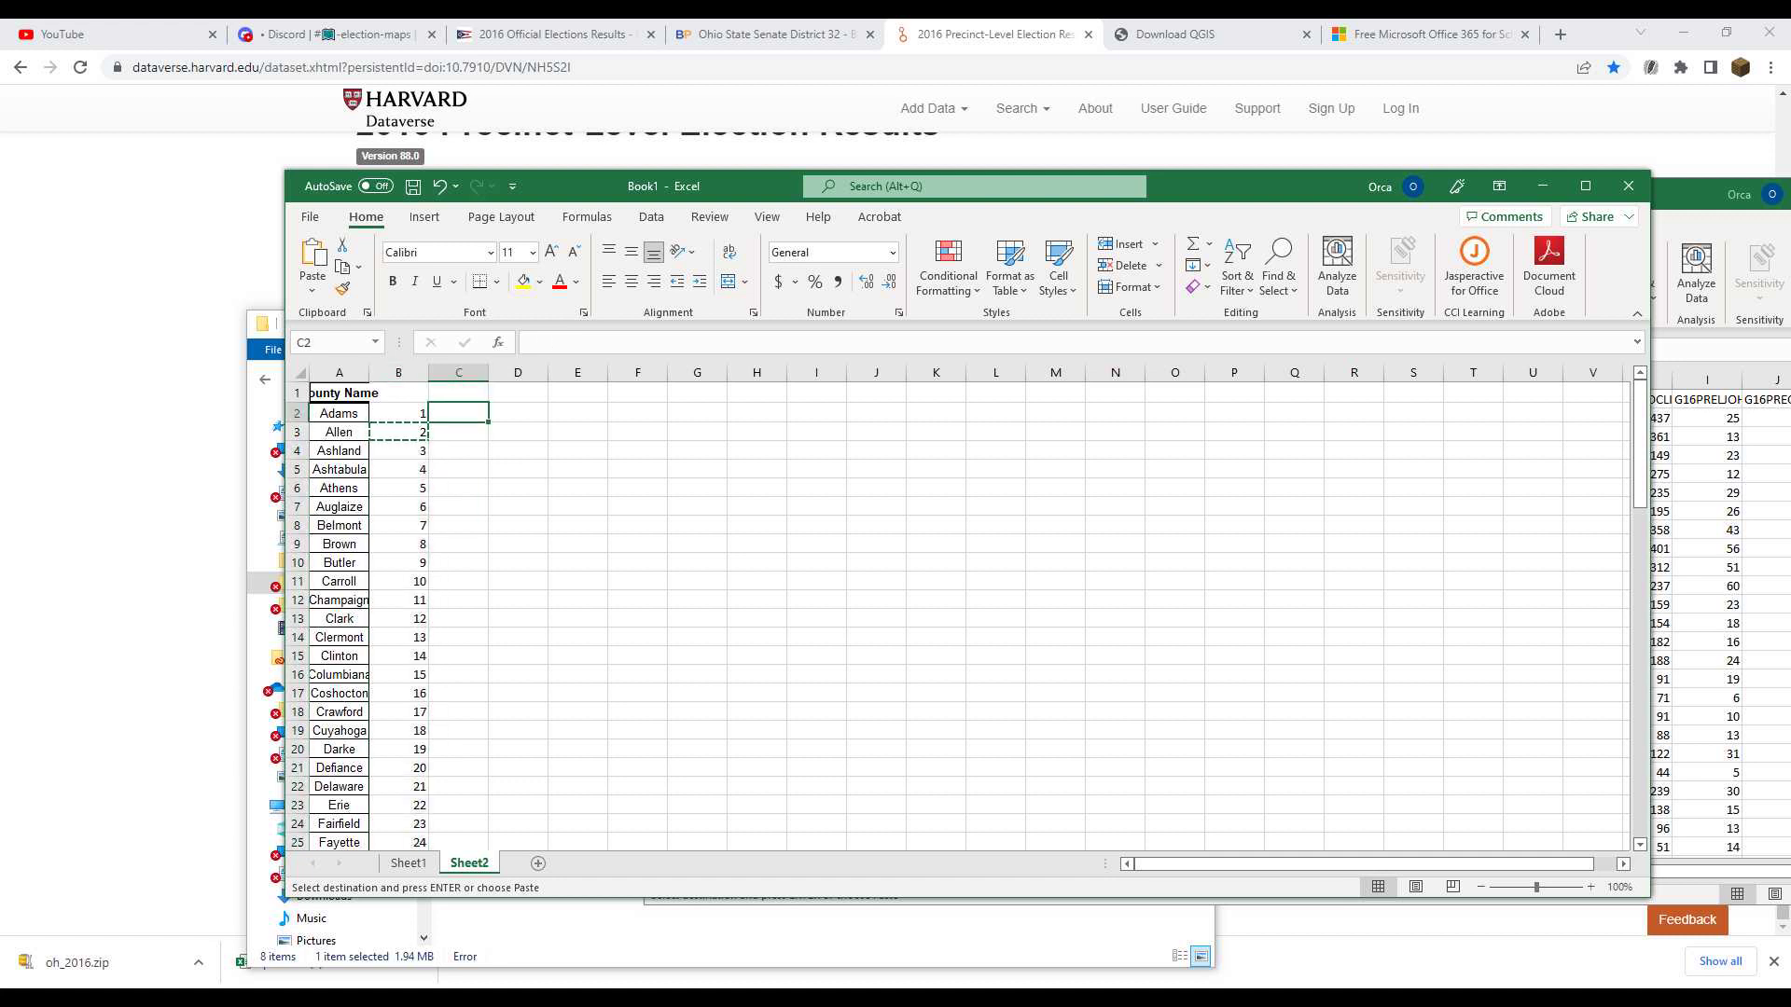
{"action": "scroll", "coordinate": [958, 617], "scroll_direction": "down", "scroll_amount": 18}
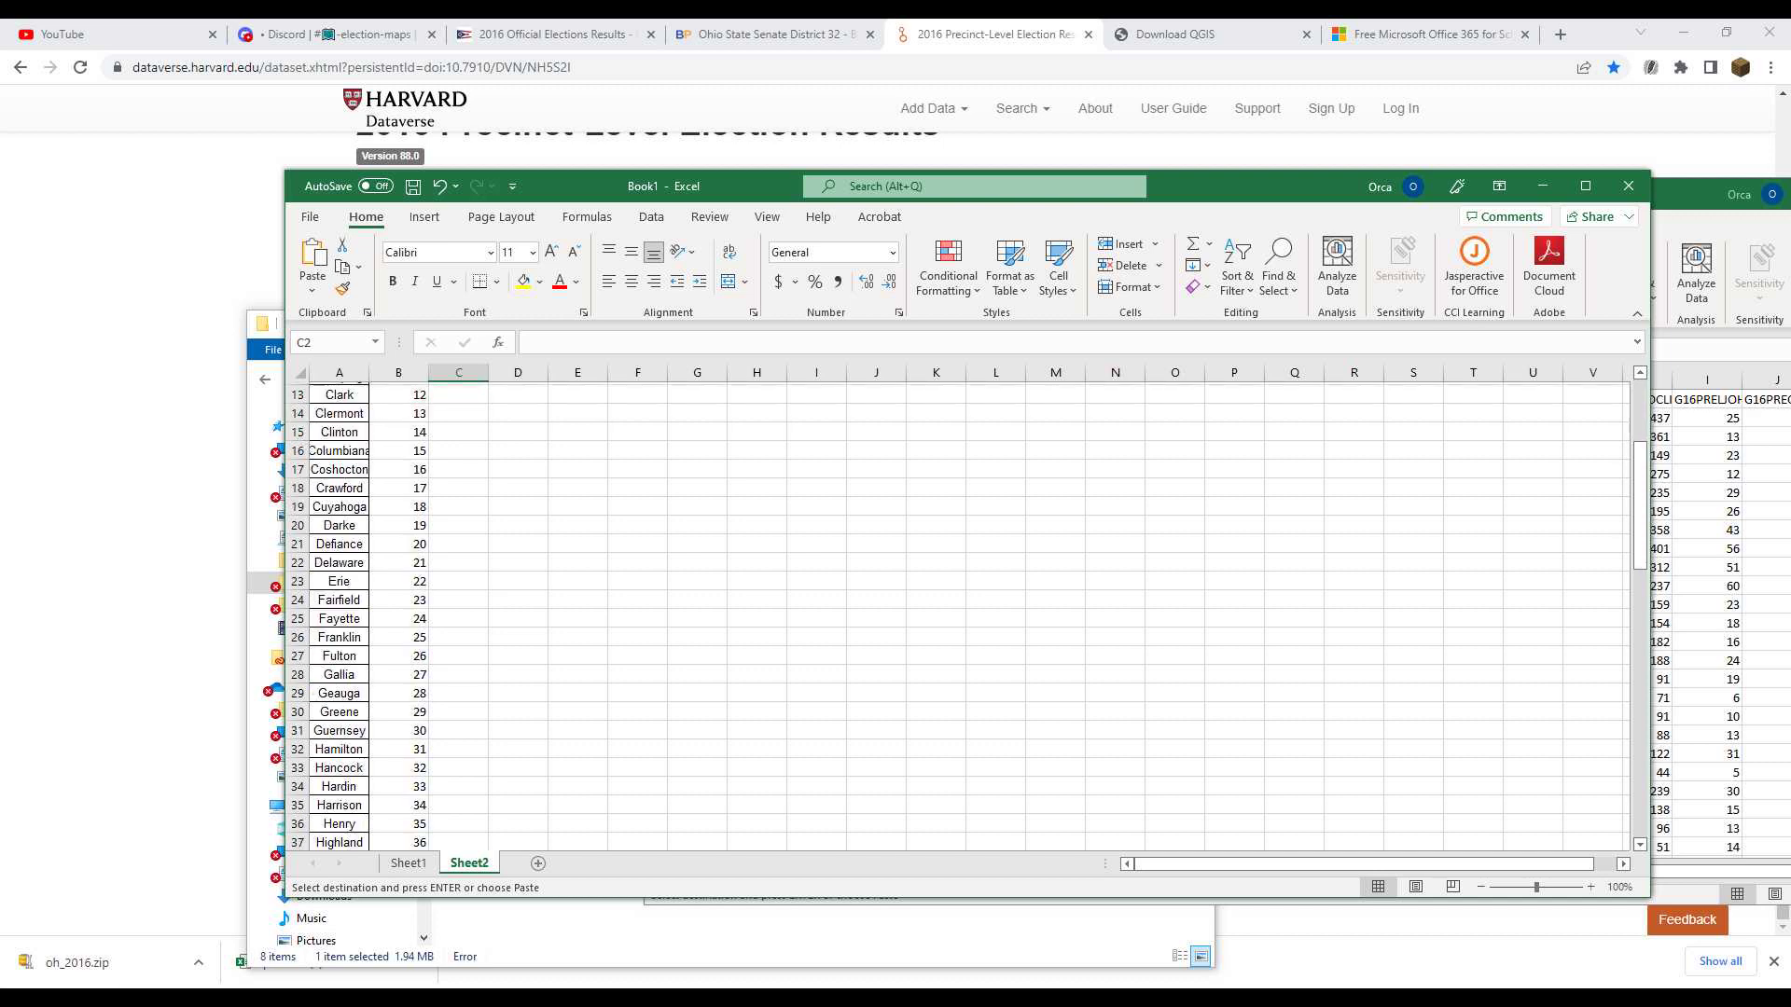
Enter ="00"&B2 in C2 on Sheet2 and copy it to C3:C10 for the single-digit counties
{"action": "scroll", "coordinate": [958, 616], "scroll_direction": "up", "scroll_amount": 18}
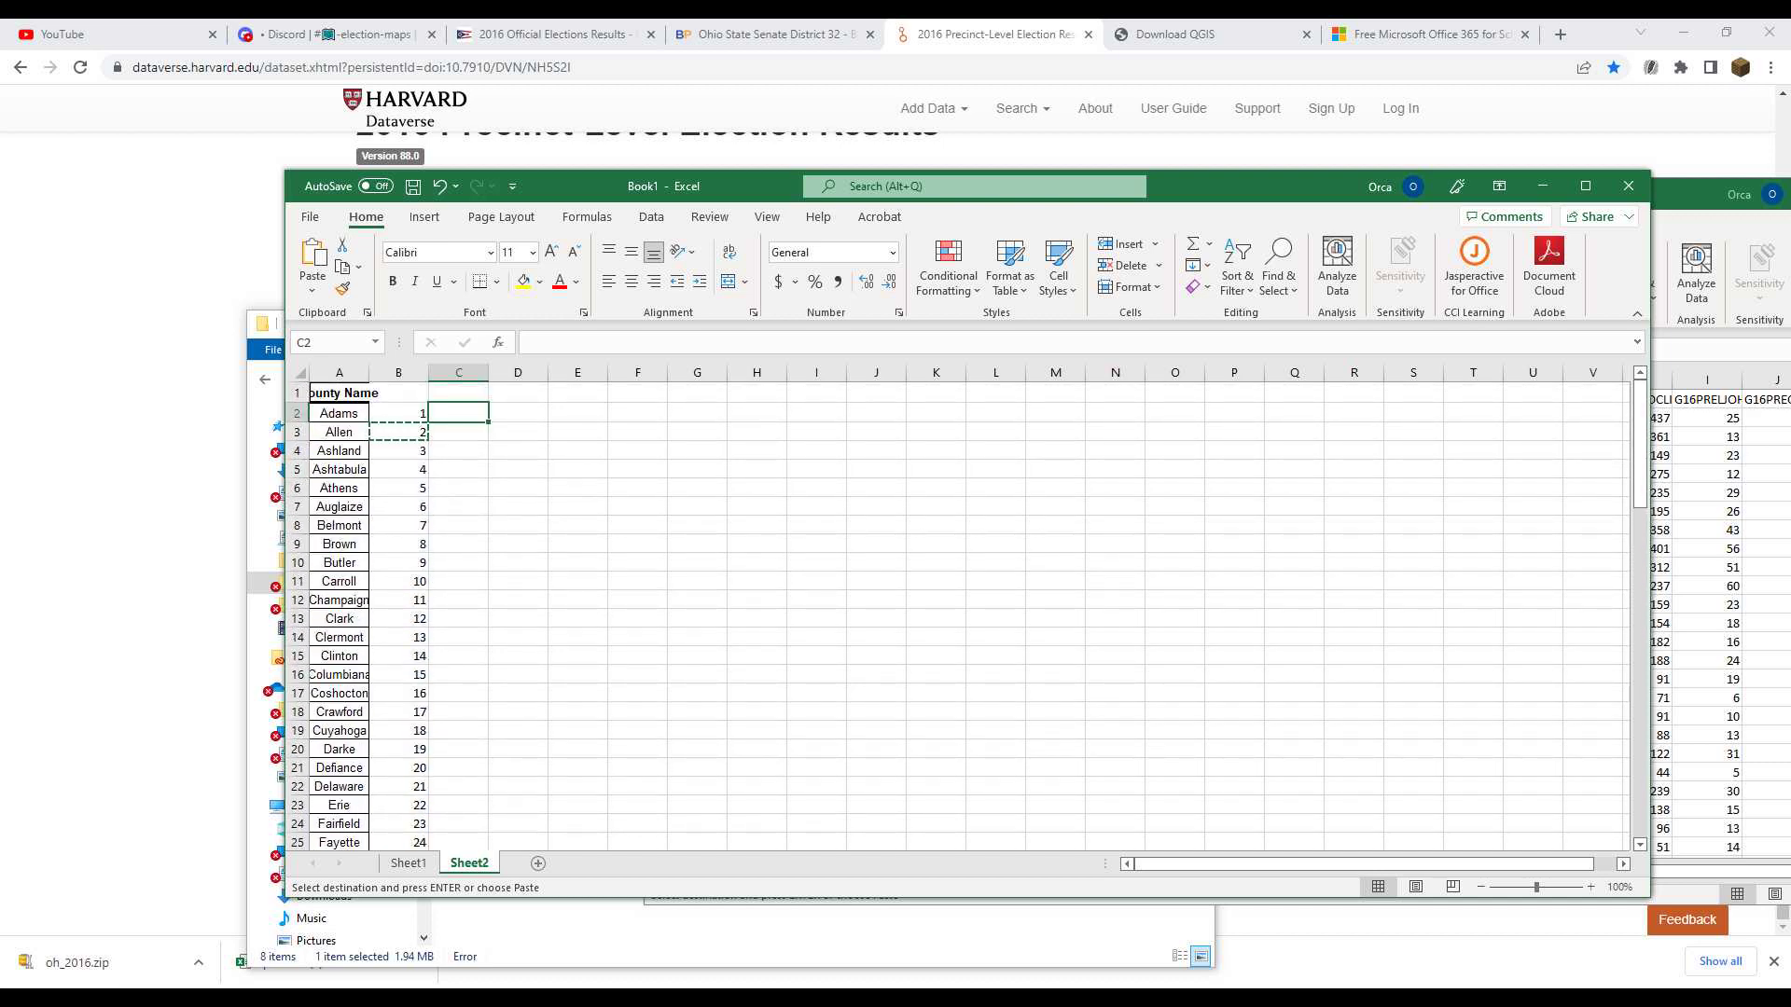
{"action": "type", "text": "=\"00\""}
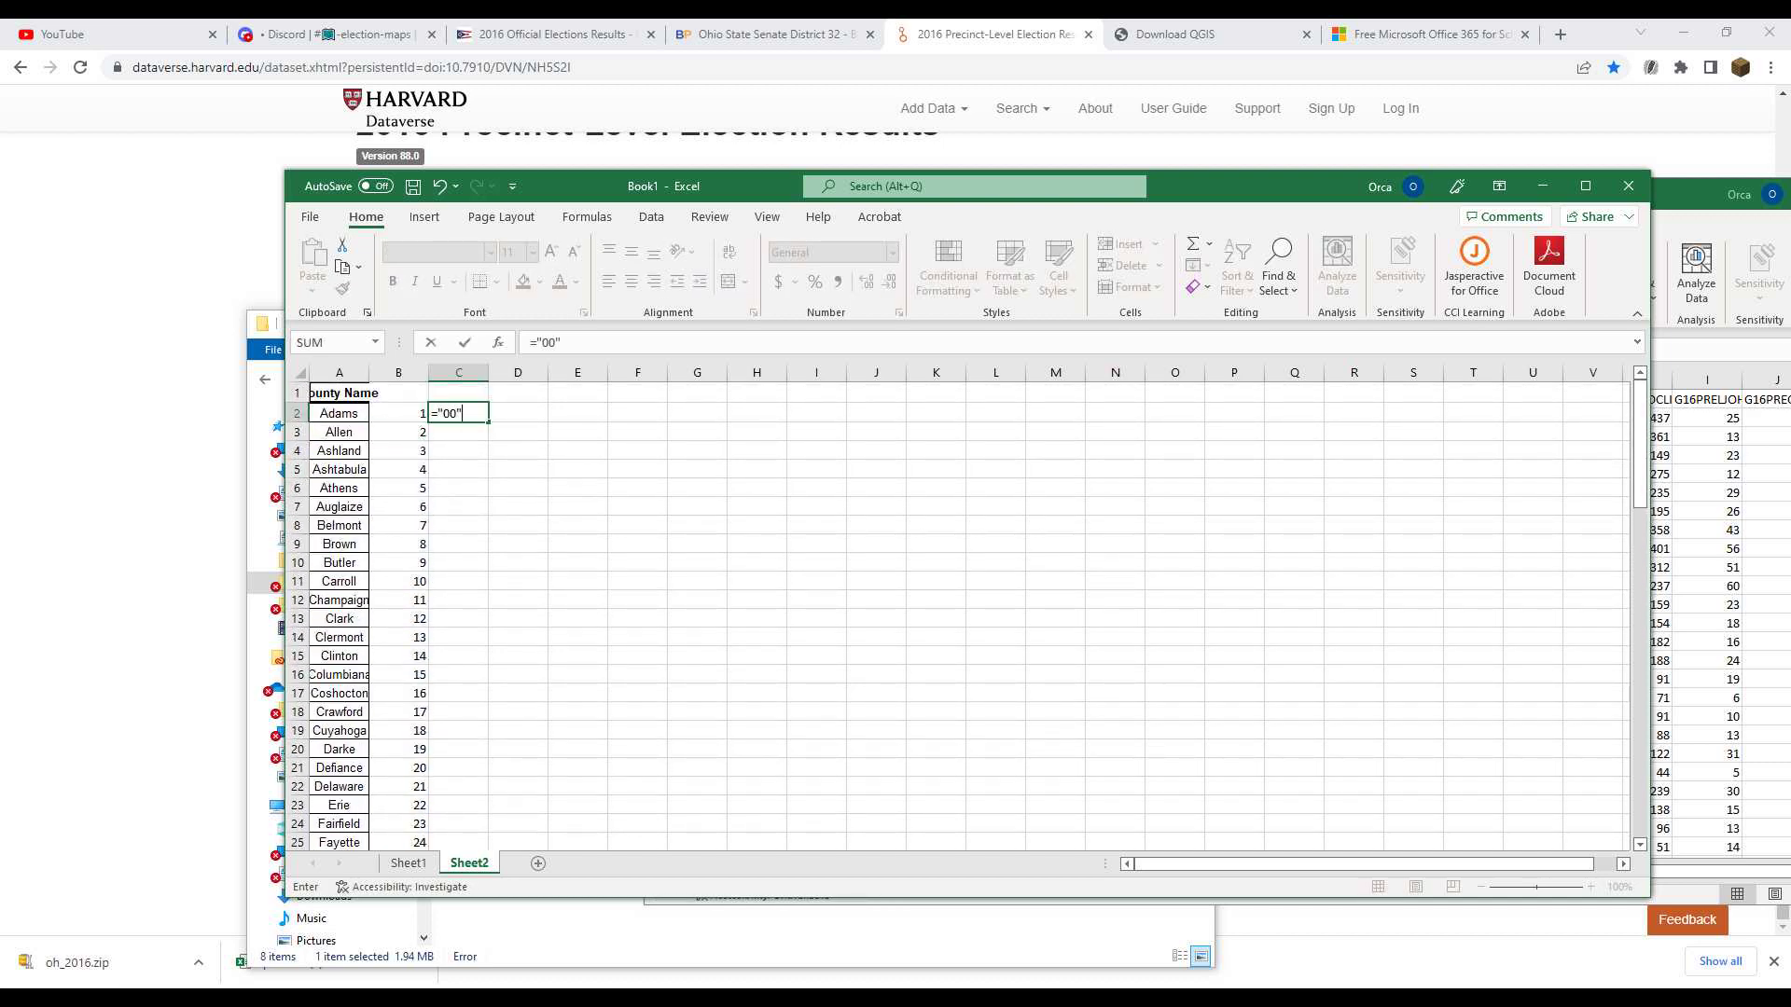
{"action": "type", "text": "&"}
{"action": "type", "text": "B2"}
{"action": "key", "text": "Return"}
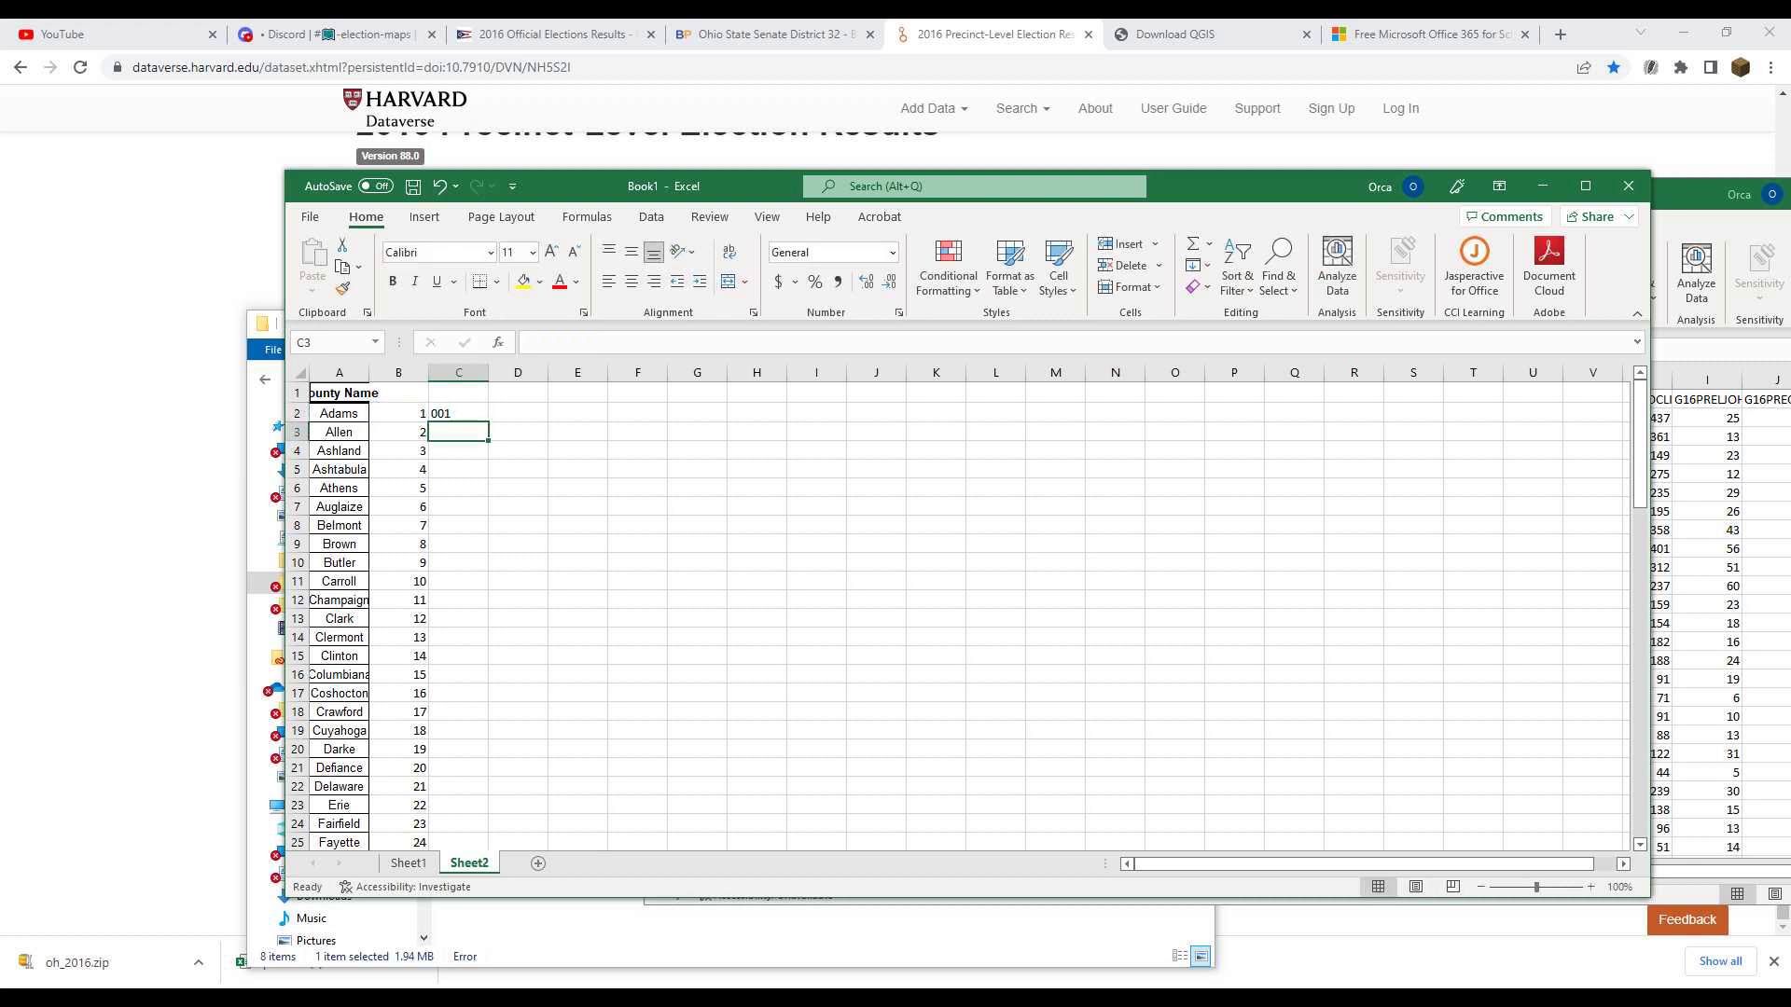
{"action": "left_click", "coordinate": [458, 413]}
{"action": "key", "text": "ctrl+c"}
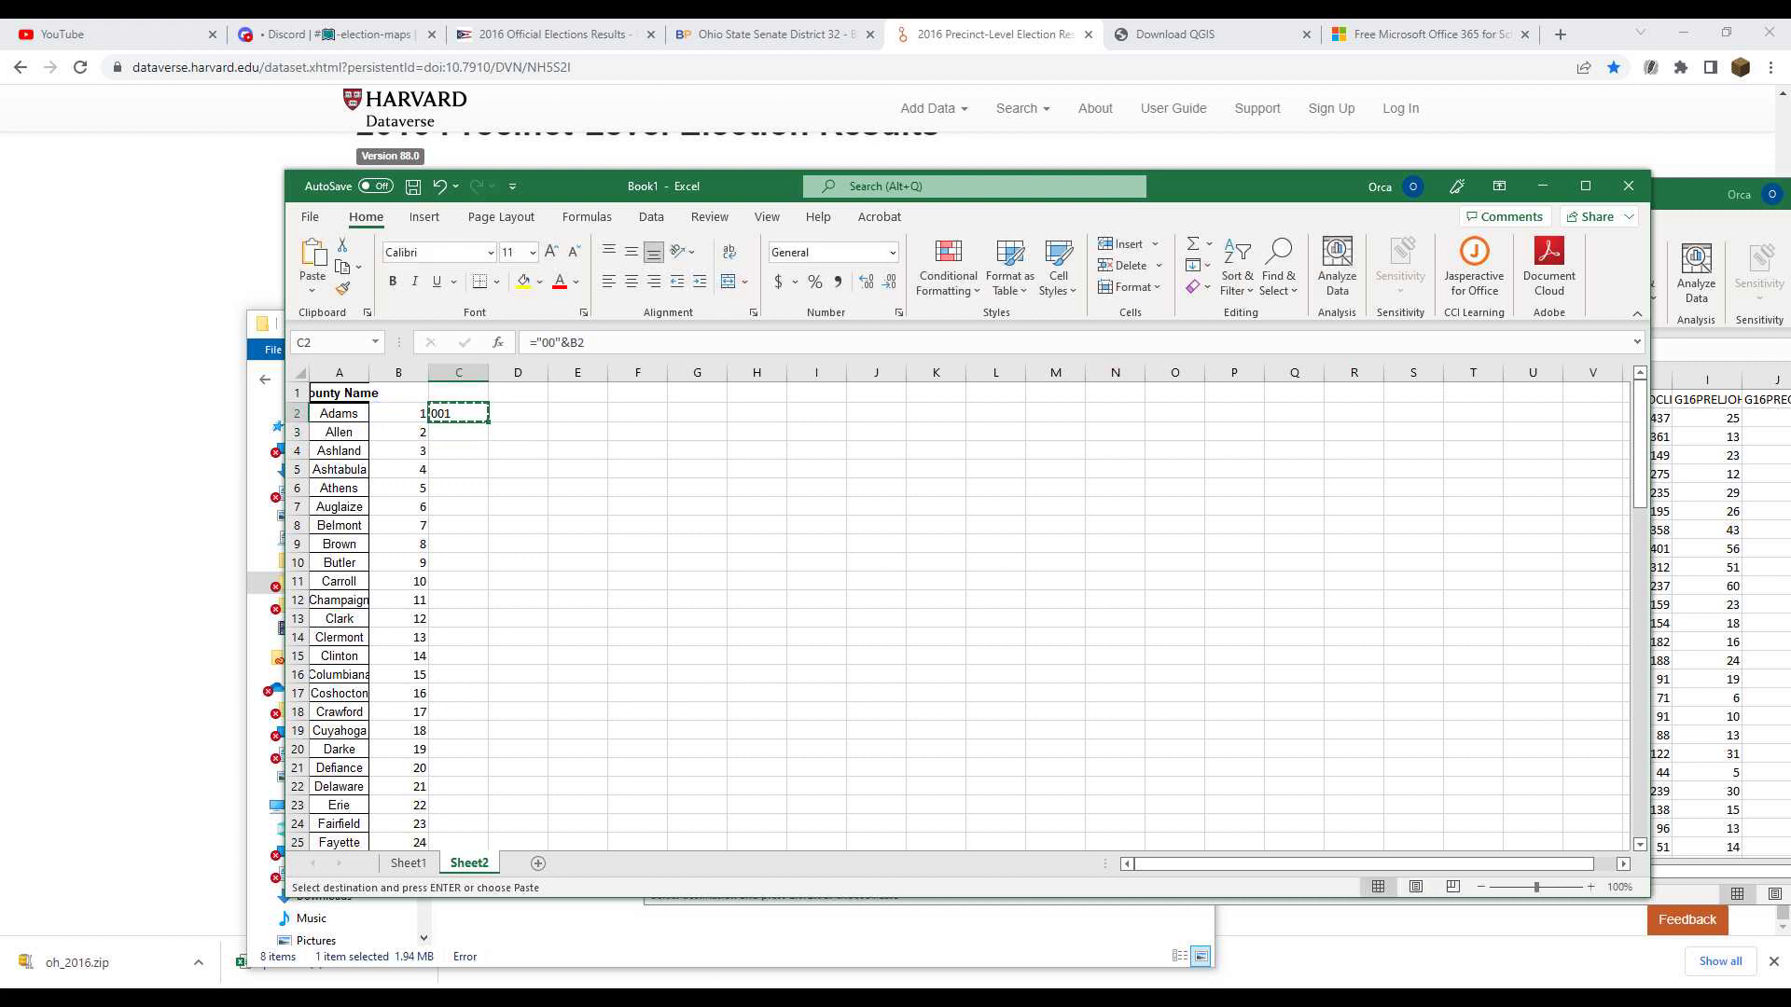
{"action": "left_click_drag", "start_coordinate": [458, 432], "coordinate": [457, 562]}
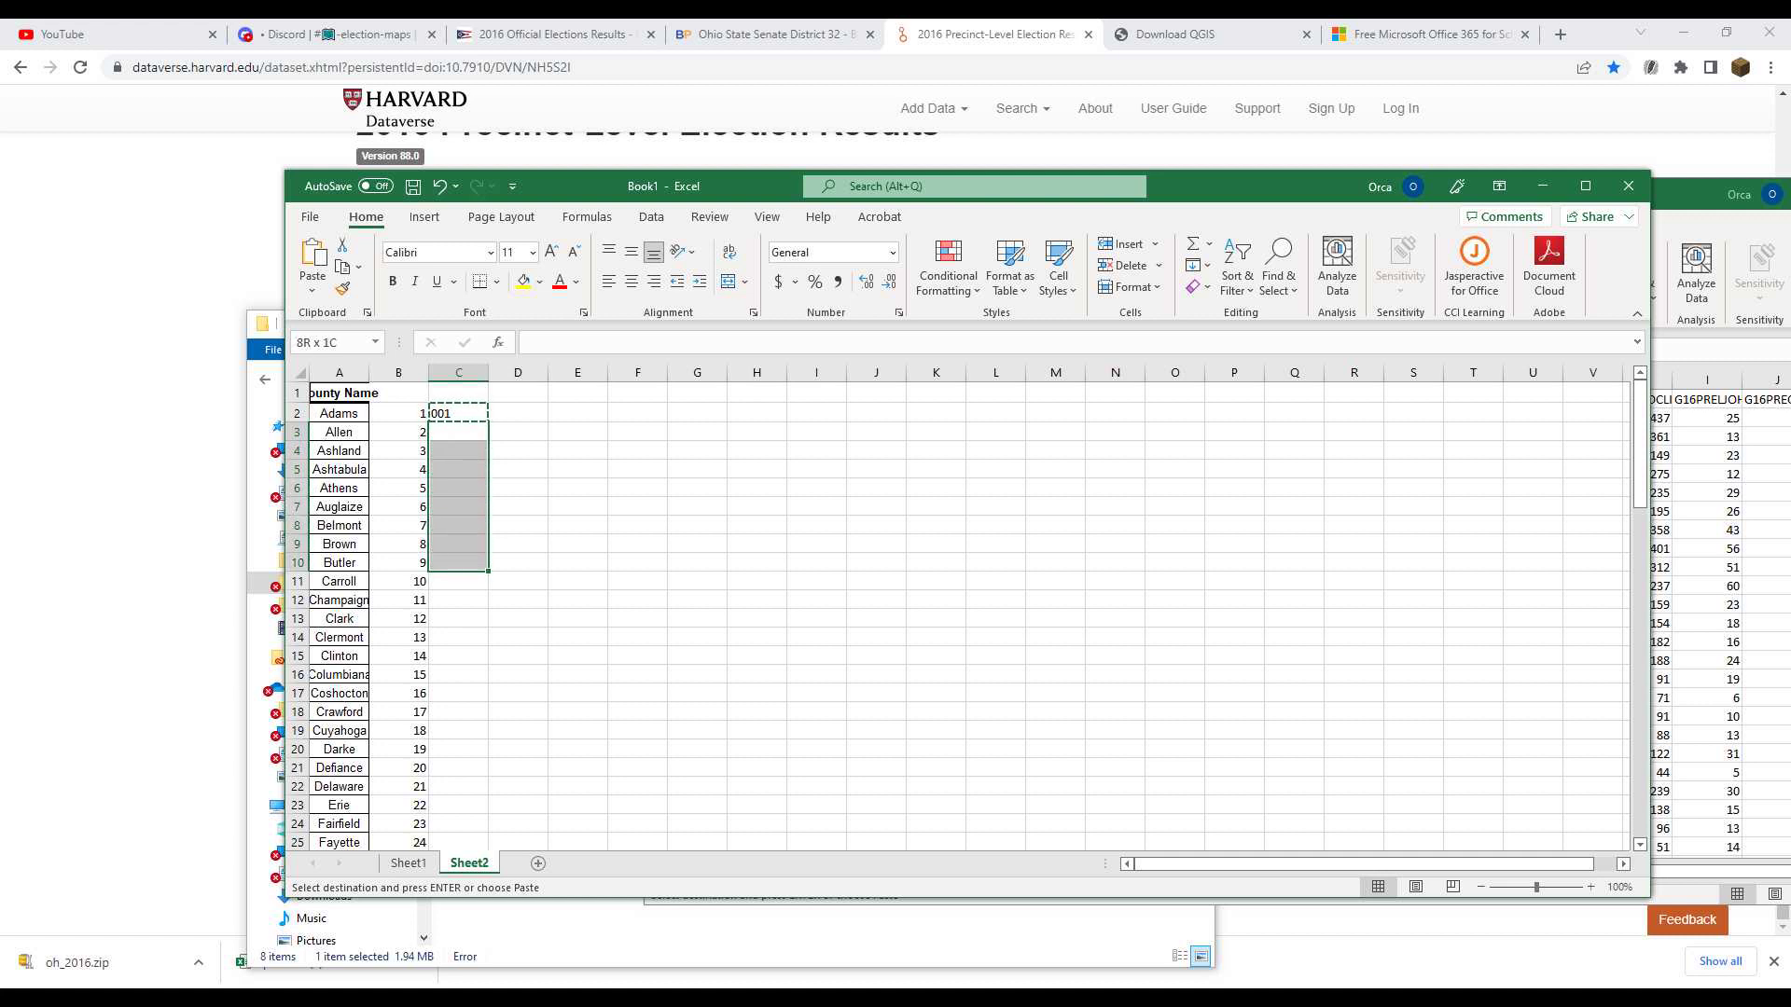
{"action": "key", "text": "ctrl+v"}
Enter ="0"&B11 in C11 beside Carroll and copy it down column C from C12 to the last county row
{"action": "left_click", "coordinate": [458, 581]}
{"action": "key", "text": "ctrl+v"}
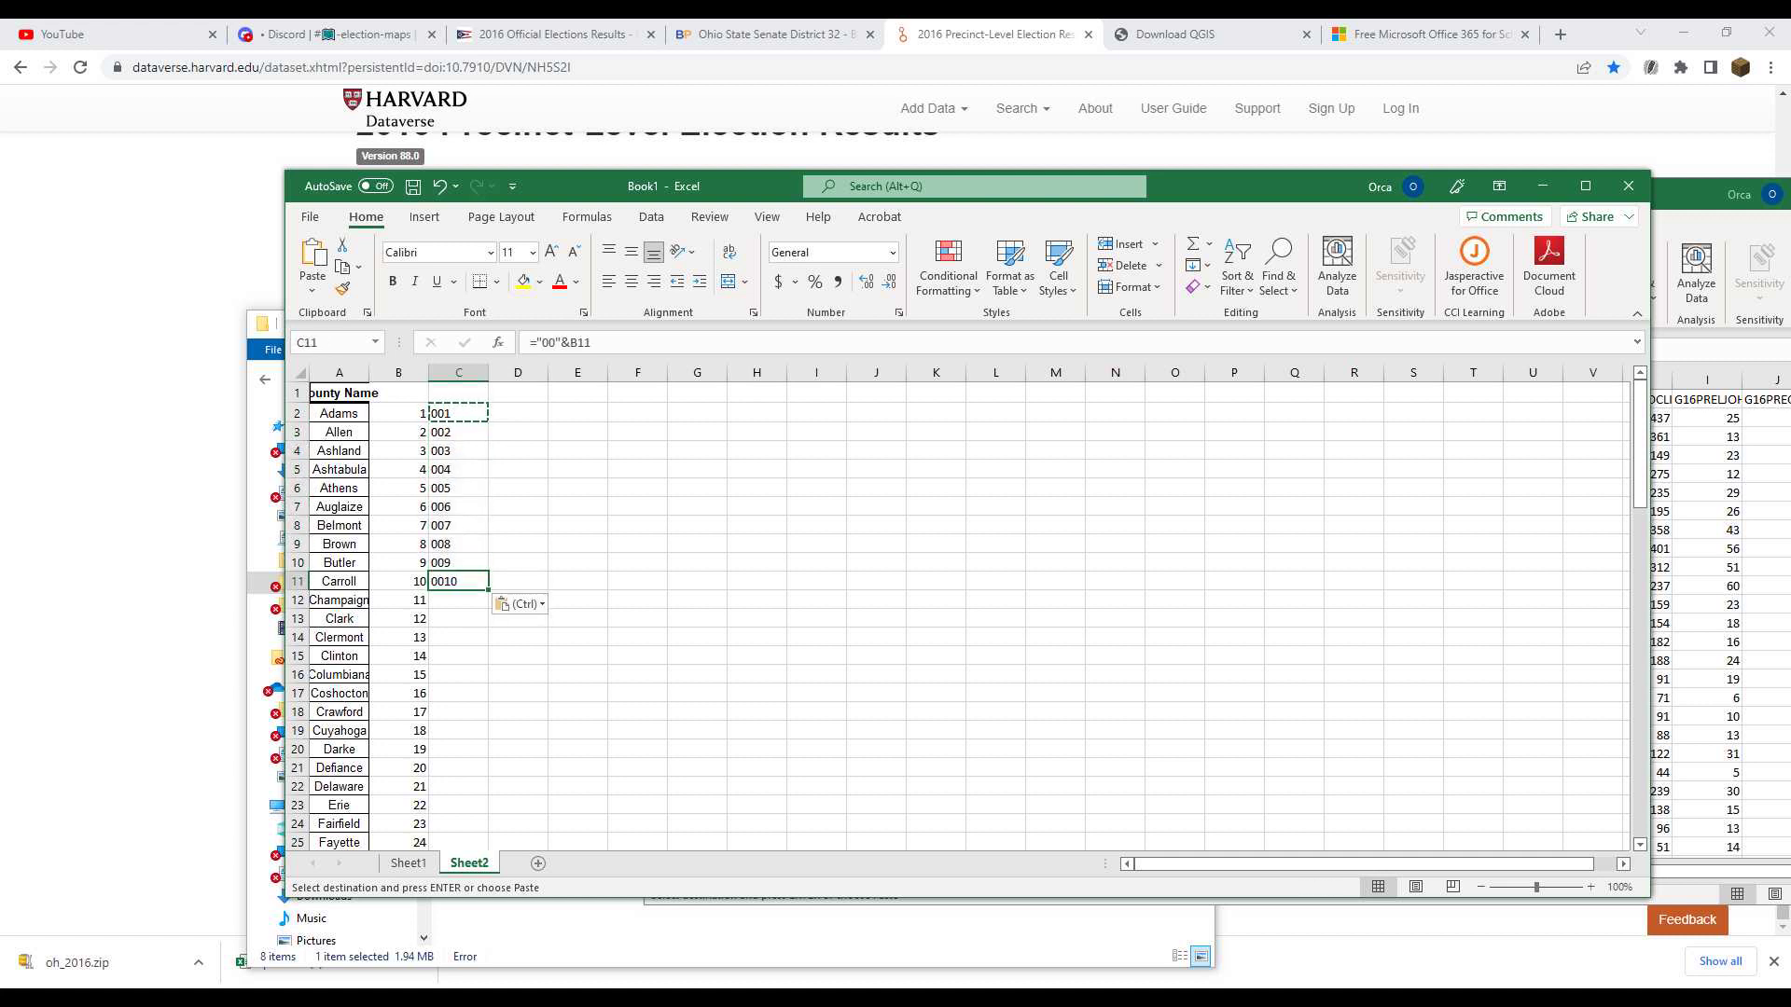
{"action": "double_click", "coordinate": [457, 581]}
{"action": "key", "text": "BackSpace"}
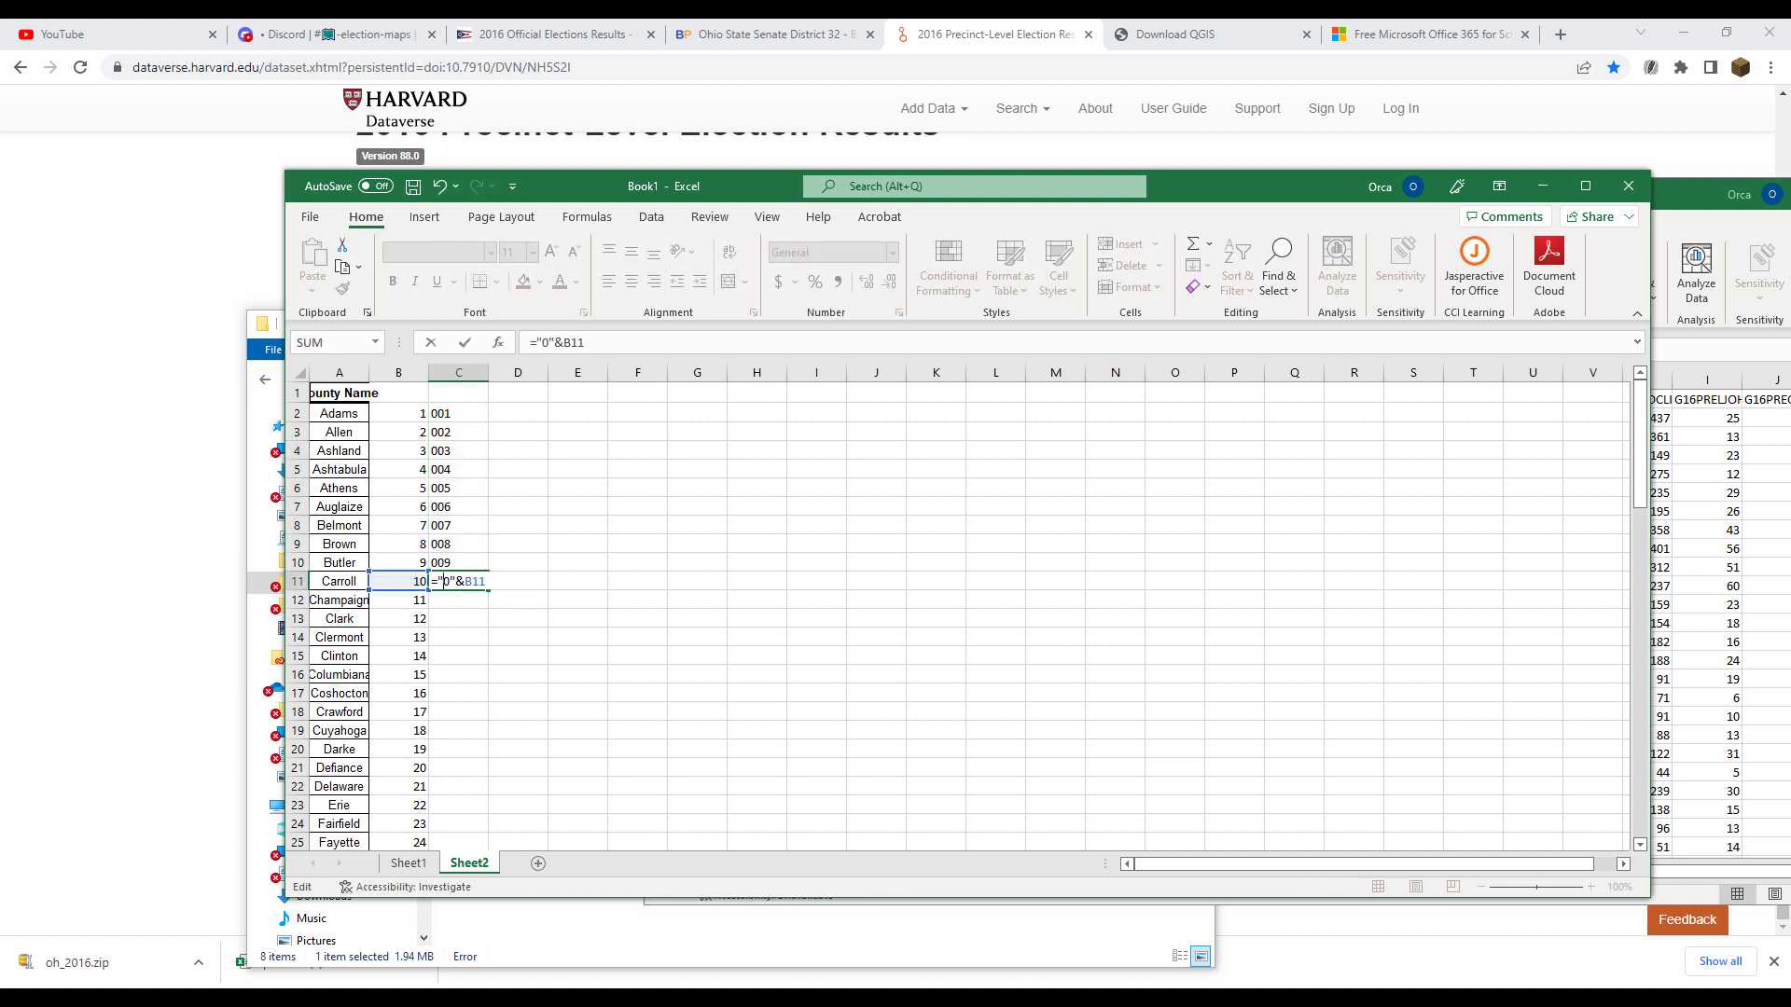
{"action": "key", "text": "Return"}
{"action": "left_click", "coordinate": [458, 581]}
{"action": "key", "text": "ctrl+c"}
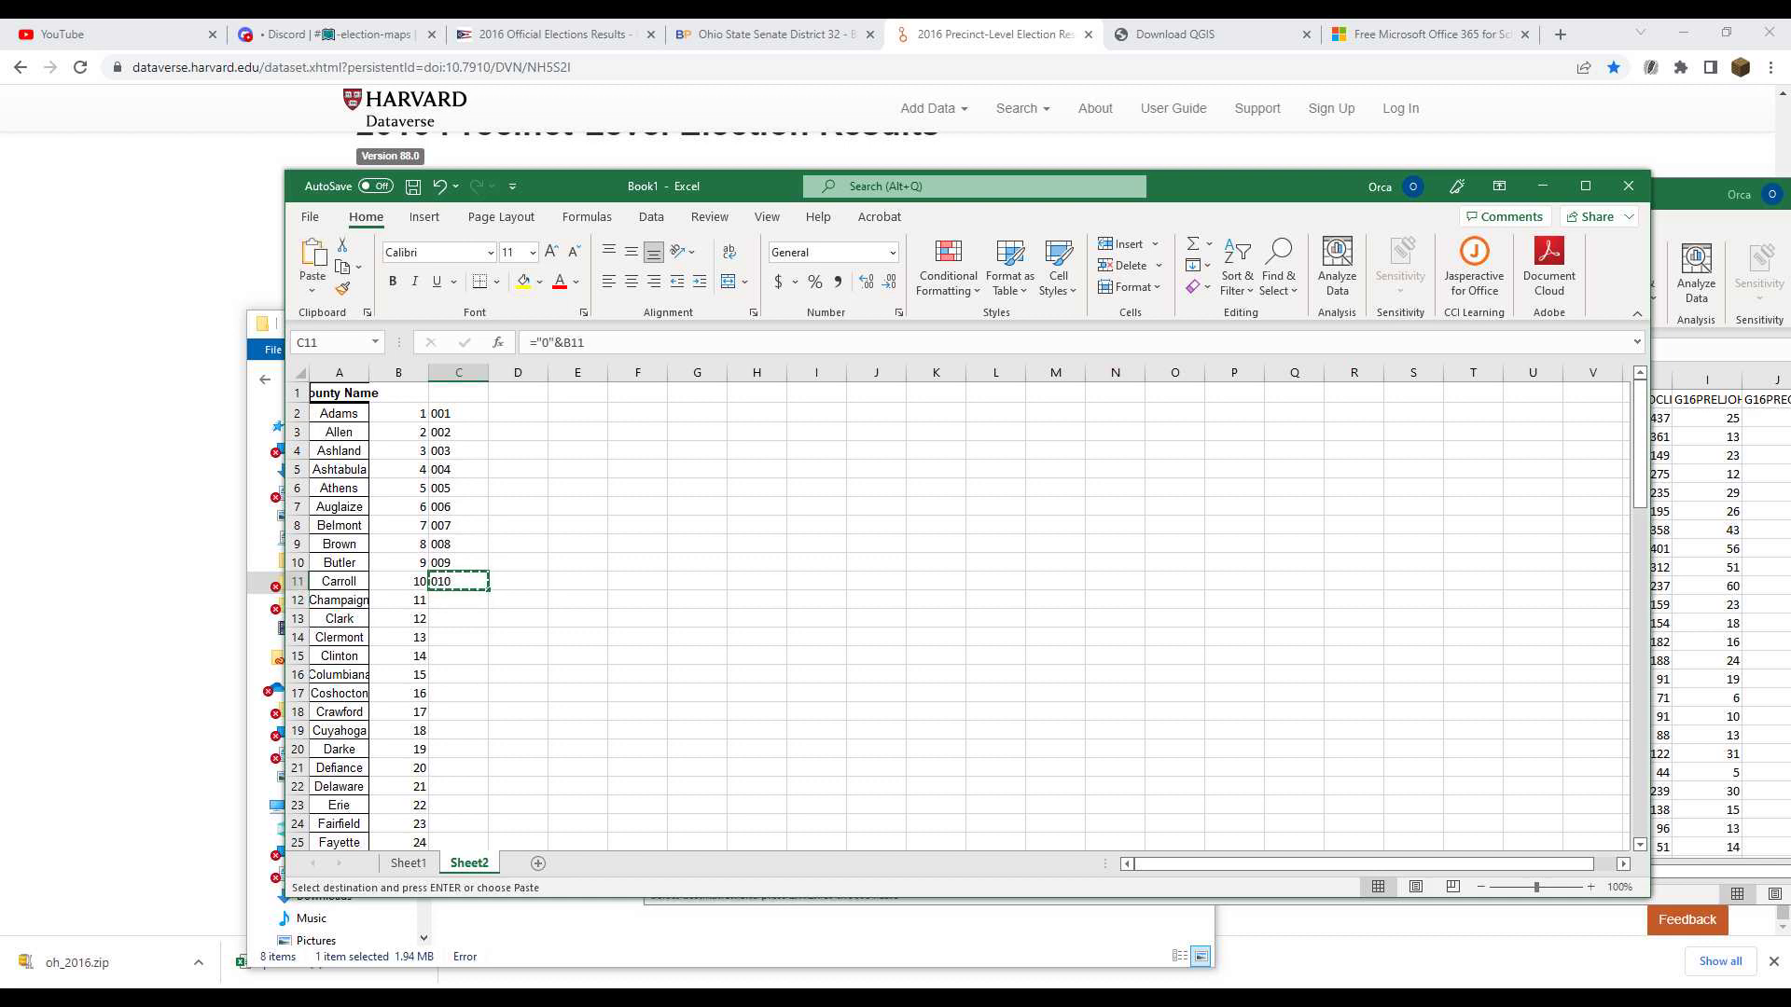
{"action": "left_click_drag", "start_coordinate": [458, 600], "coordinate": [488, 836]}
{"action": "key", "text": "ctrl+v"}
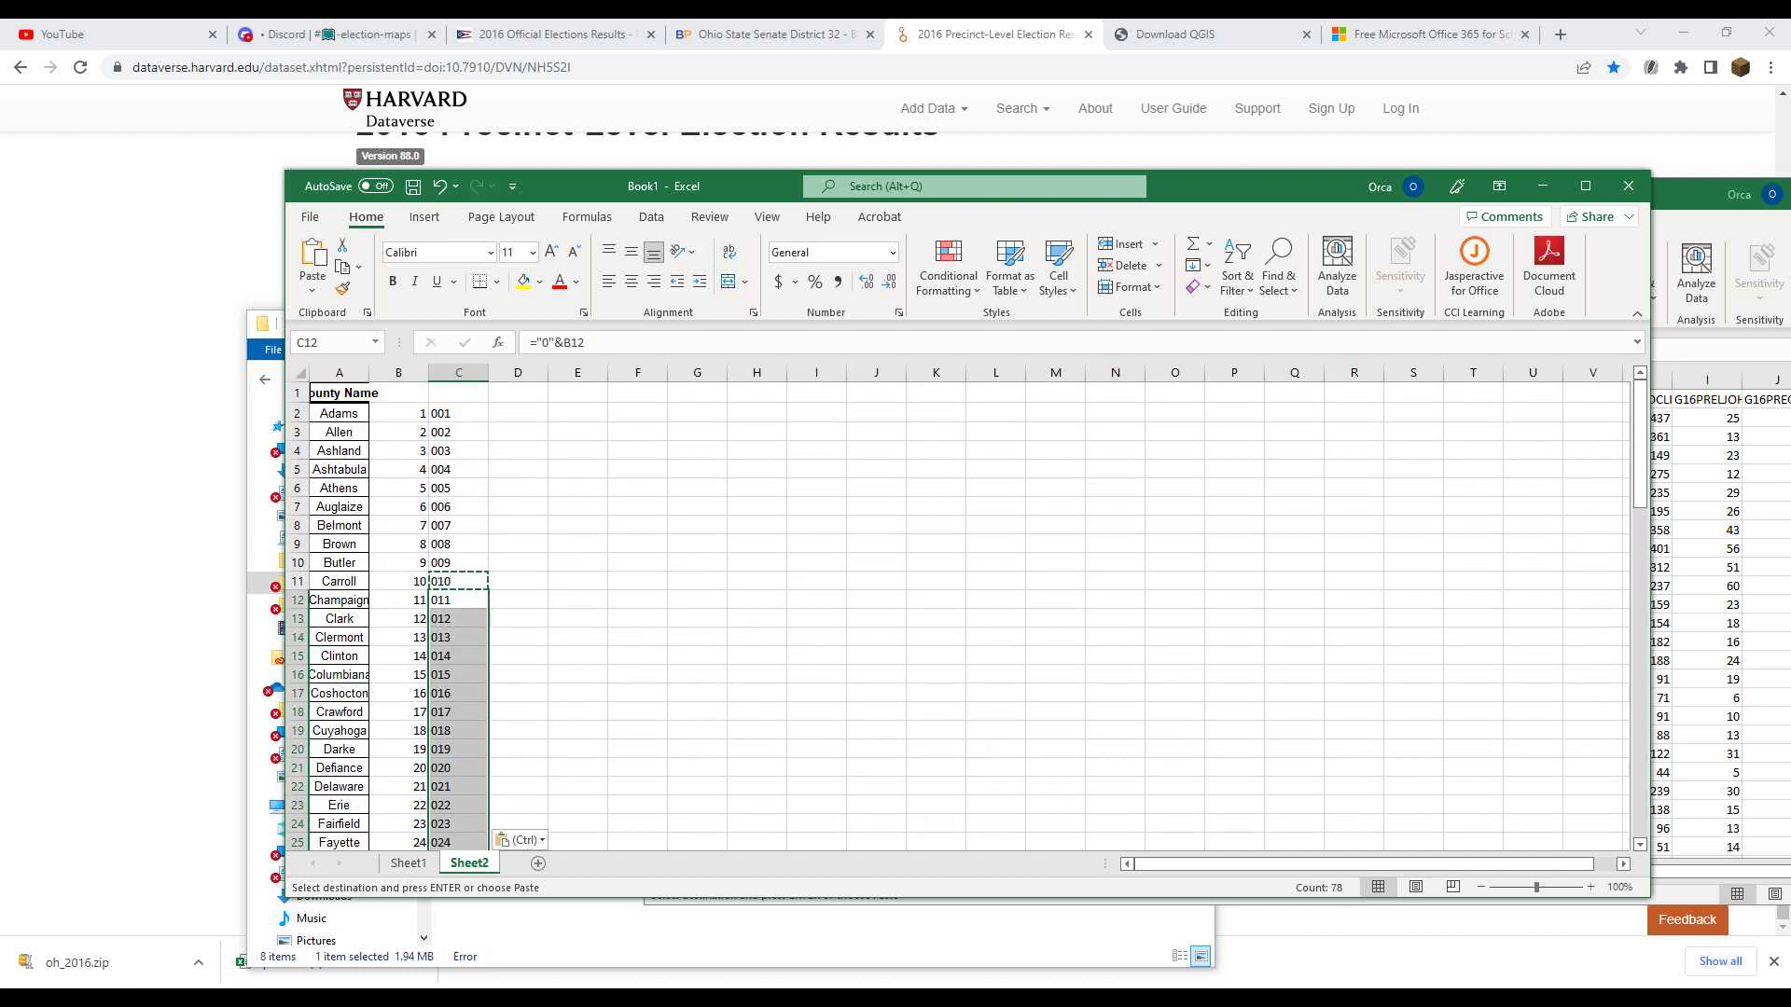
Copy the three-digit codes from C2 down to the last county and paste them as values over column B from B2
{"action": "left_click", "coordinate": [458, 413]}
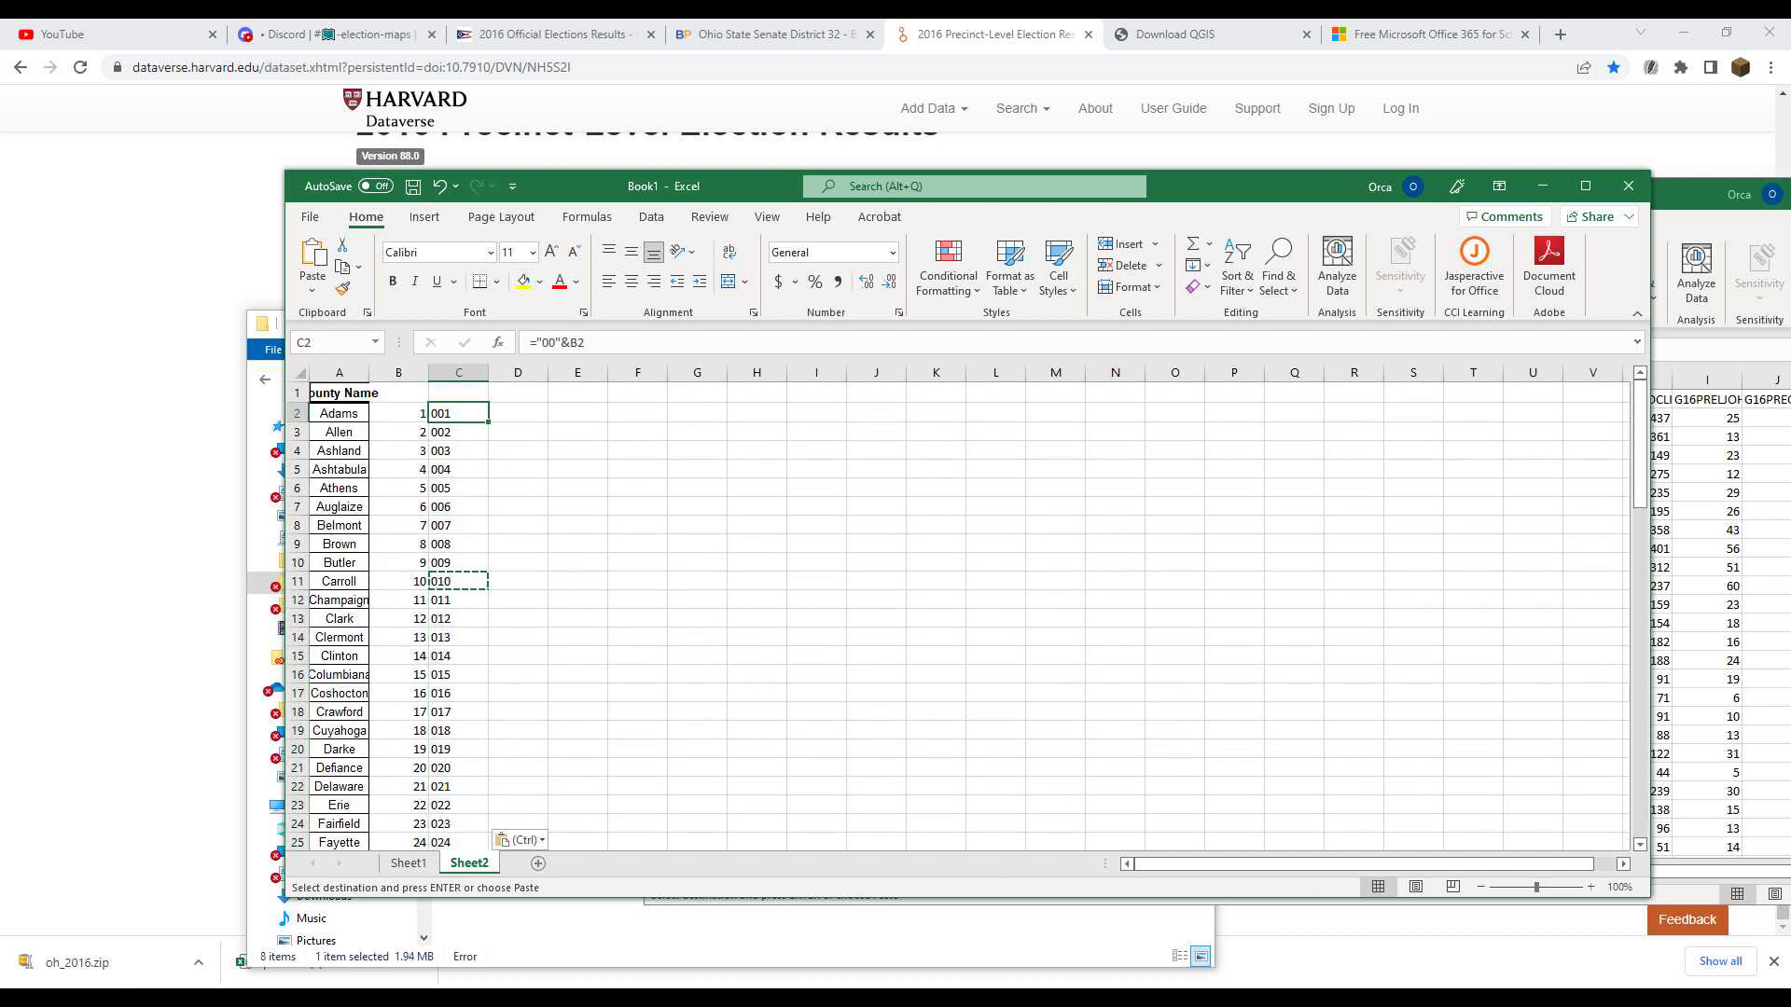
{"action": "key", "text": "ctrl+shift+Down"}
{"action": "key", "text": "ctrl+c"}
{"action": "left_click_drag", "start_coordinate": [1640, 806], "coordinate": [1639, 467]}
{"action": "left_click", "coordinate": [390, 413]}
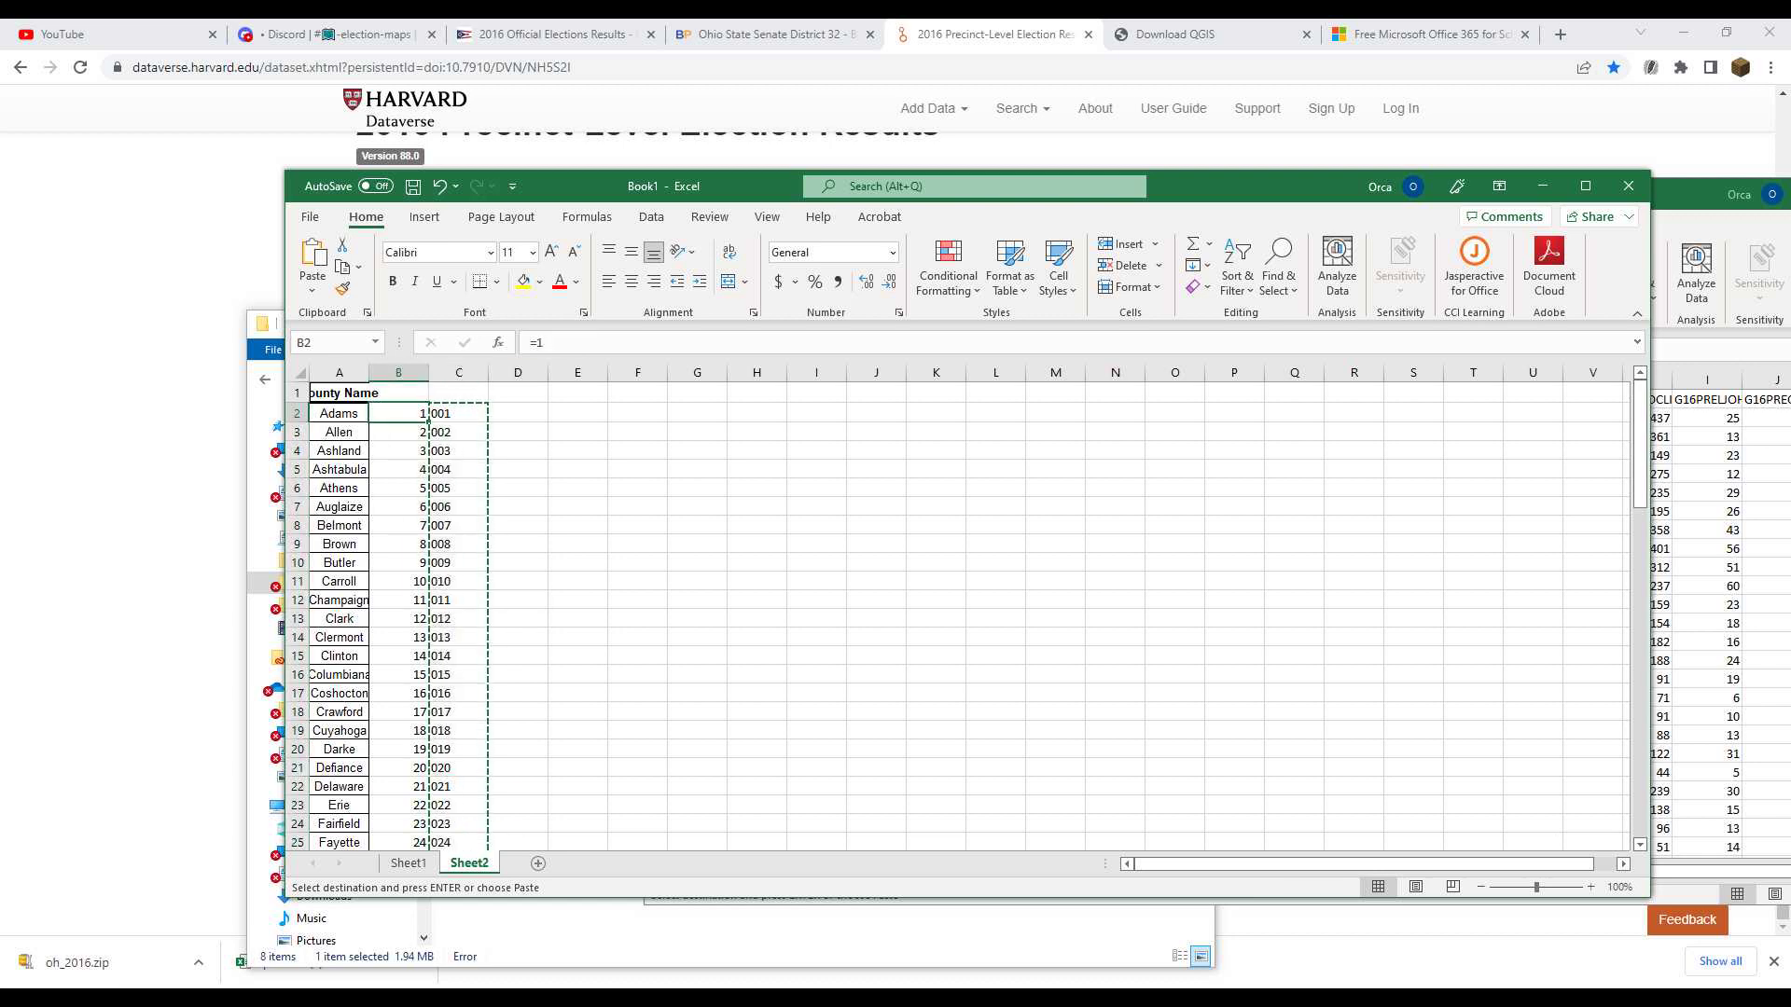
{"action": "right_click", "coordinate": [390, 411]}
{"action": "left_click", "coordinate": [467, 540]}
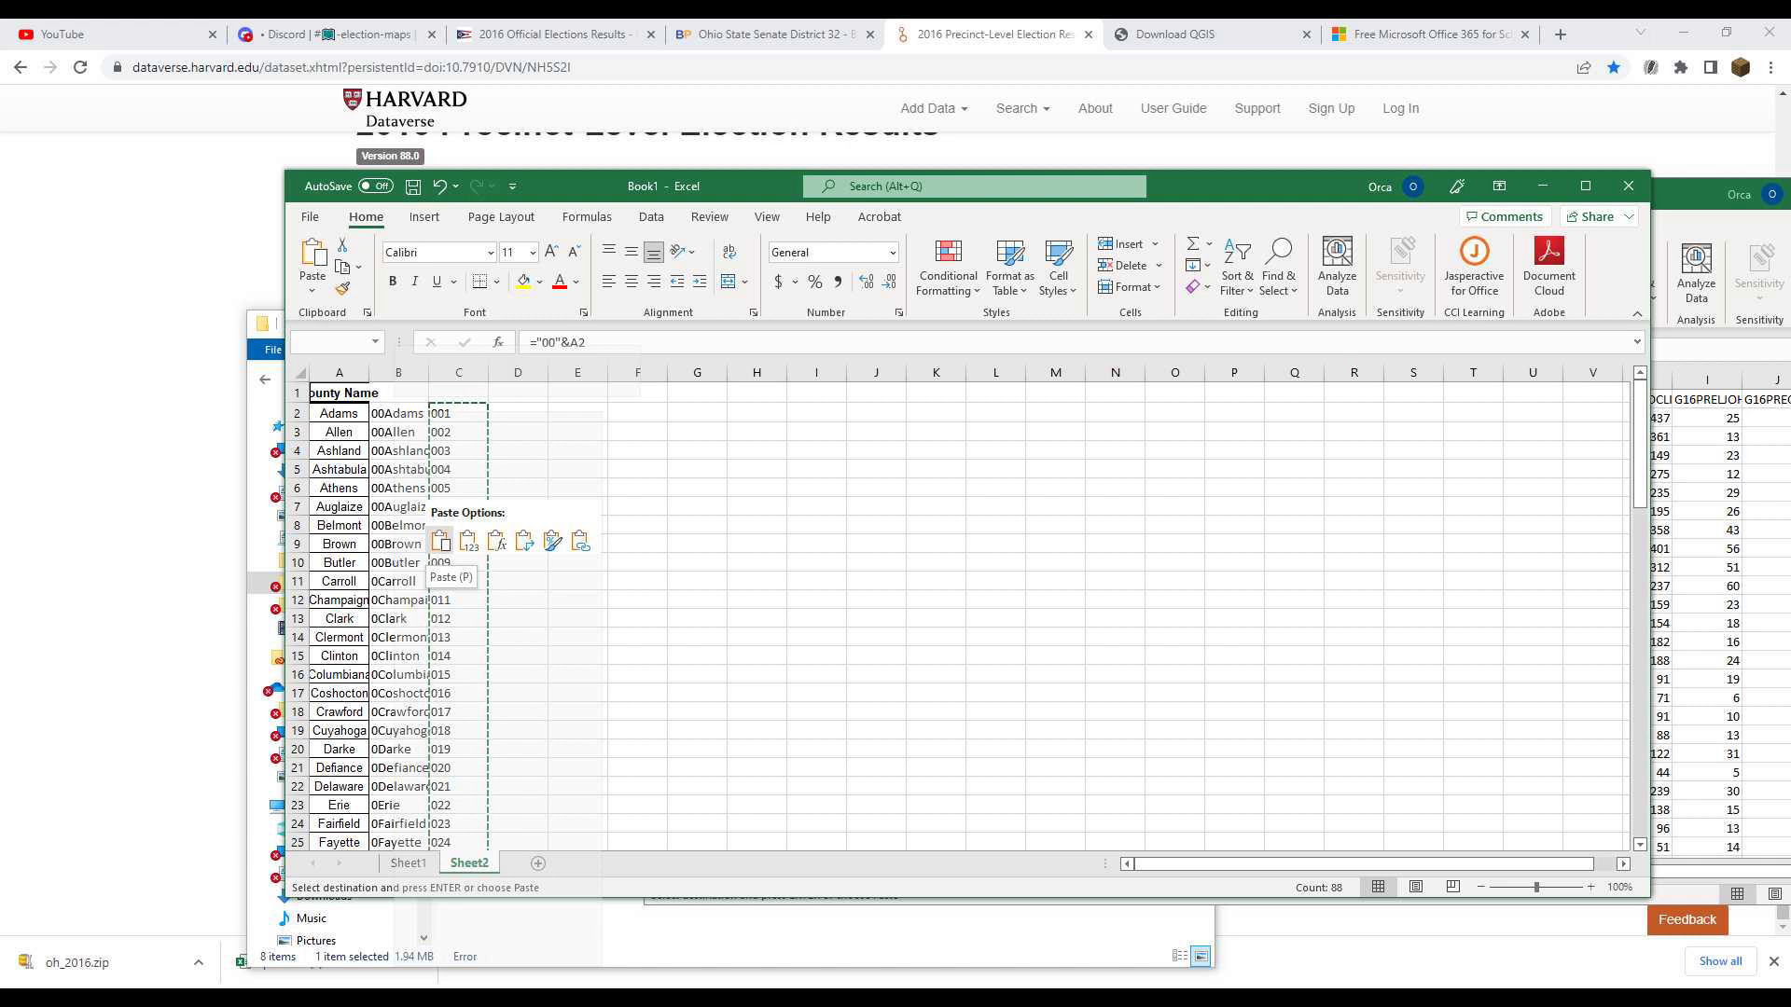
{"action": "left_click", "coordinate": [467, 540]}
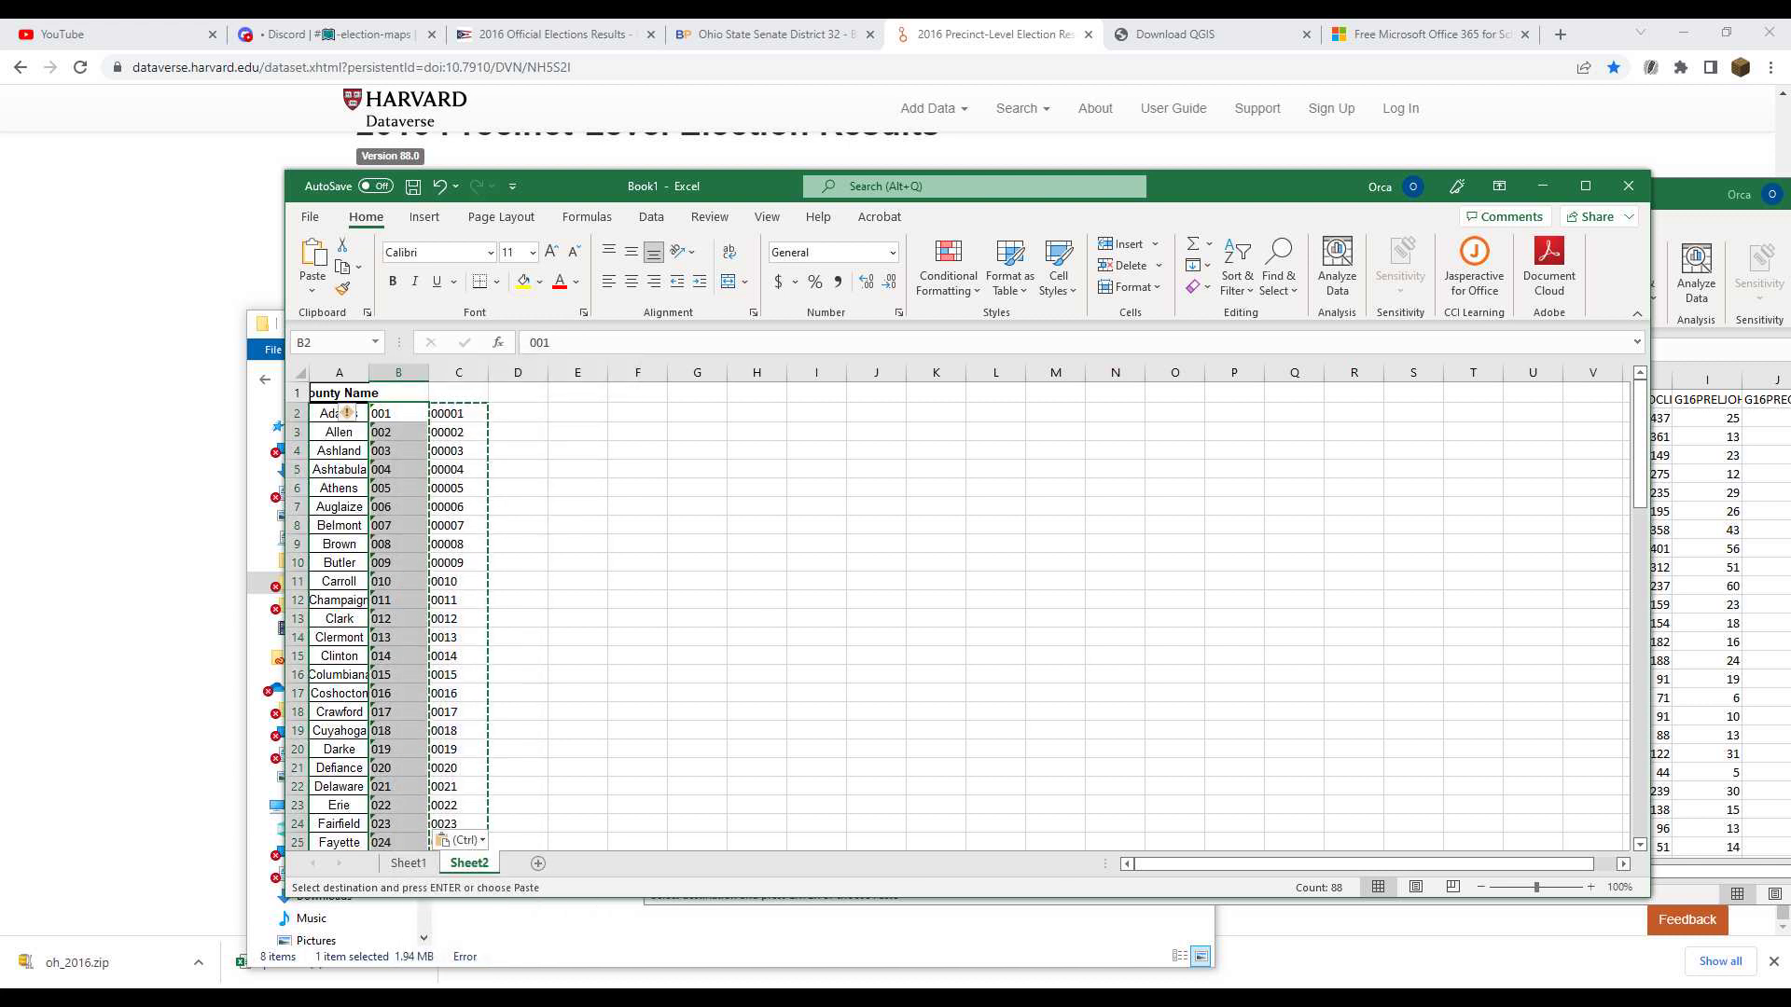
Clear the helper formulas from column C and enter the header fips in B1
{"action": "left_click", "coordinate": [458, 372]}
{"action": "key", "text": "Delete"}
{"action": "left_click", "coordinate": [398, 393]}
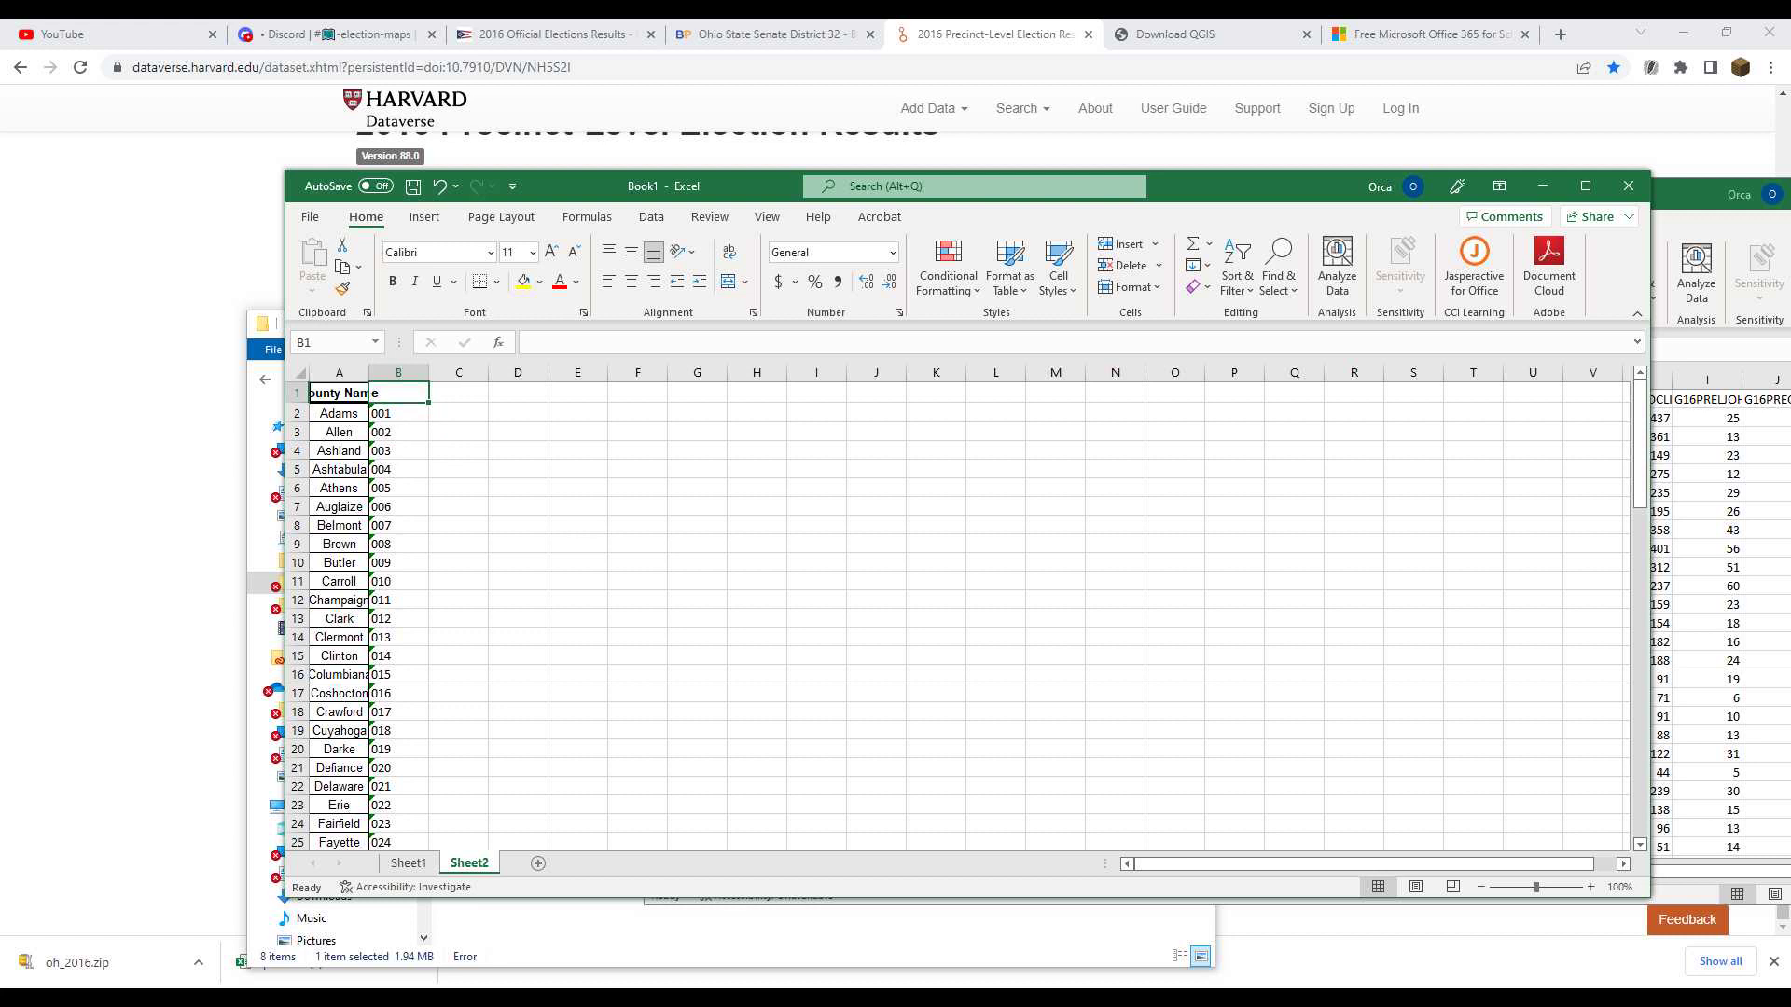
{"action": "type", "text": "fips"}
{"action": "key", "text": "Return"}
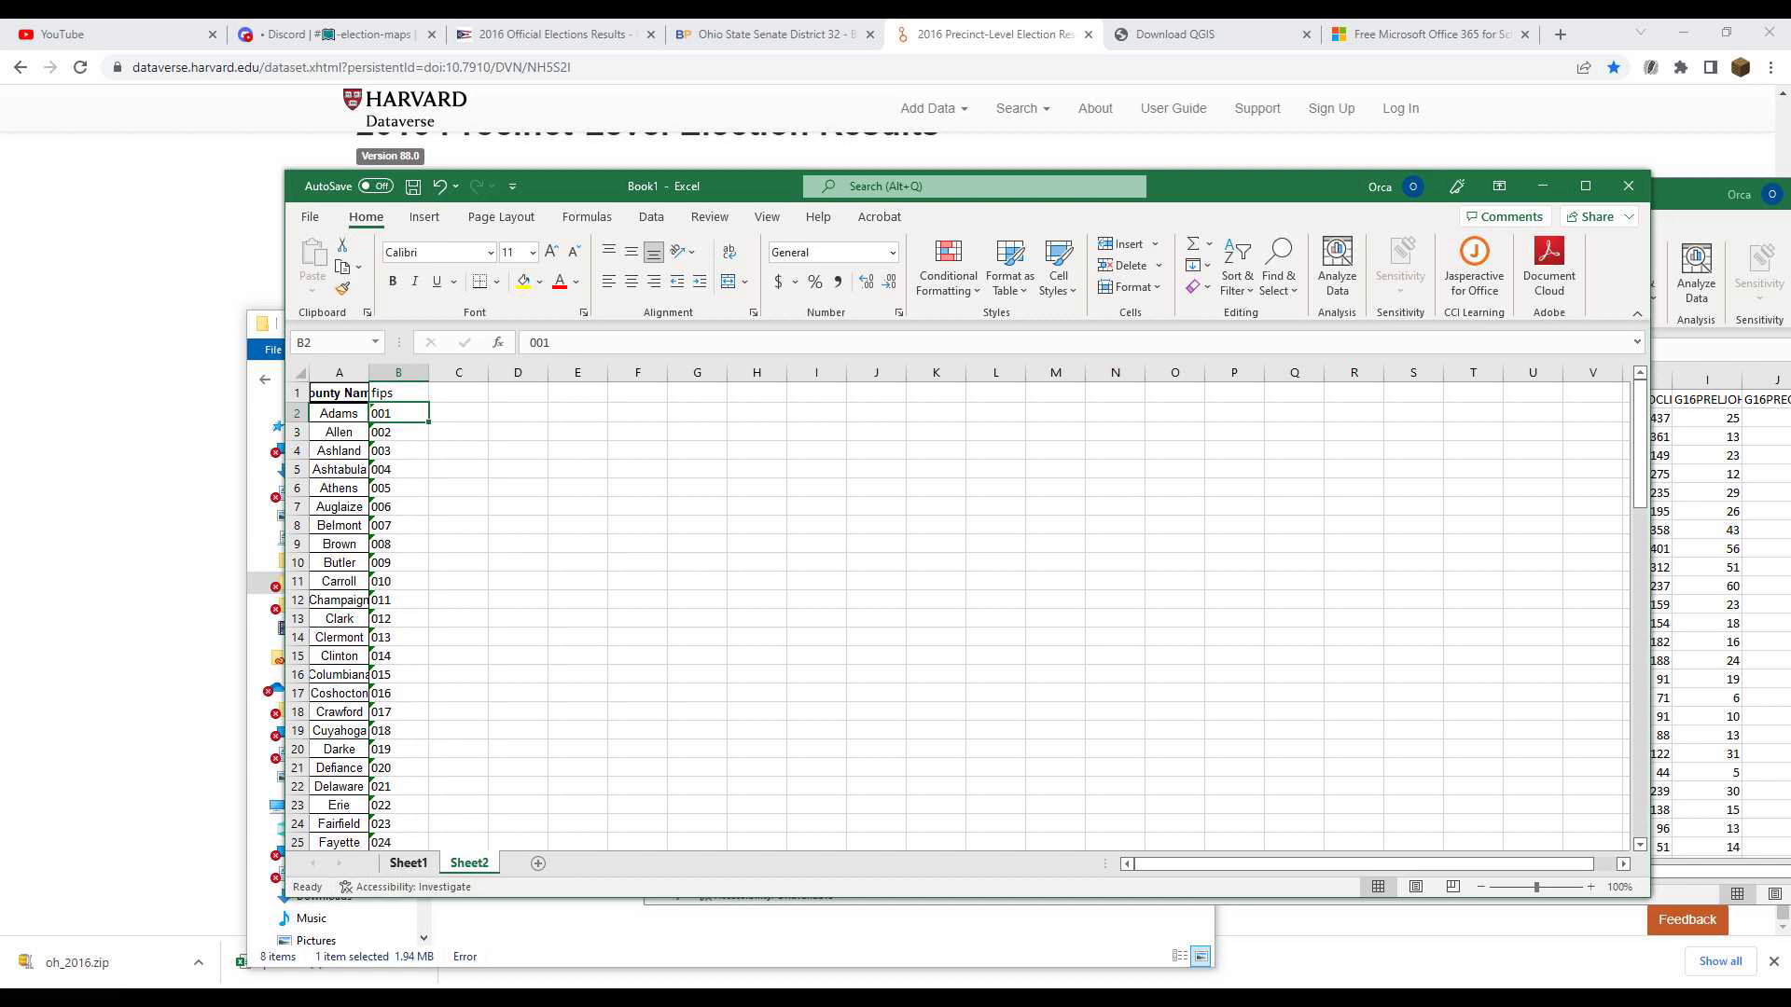
Copy the VTDST16 header from the oh_2016 workbook into E1 of Sheet1 in Book1
{"action": "left_click", "coordinate": [408, 862]}
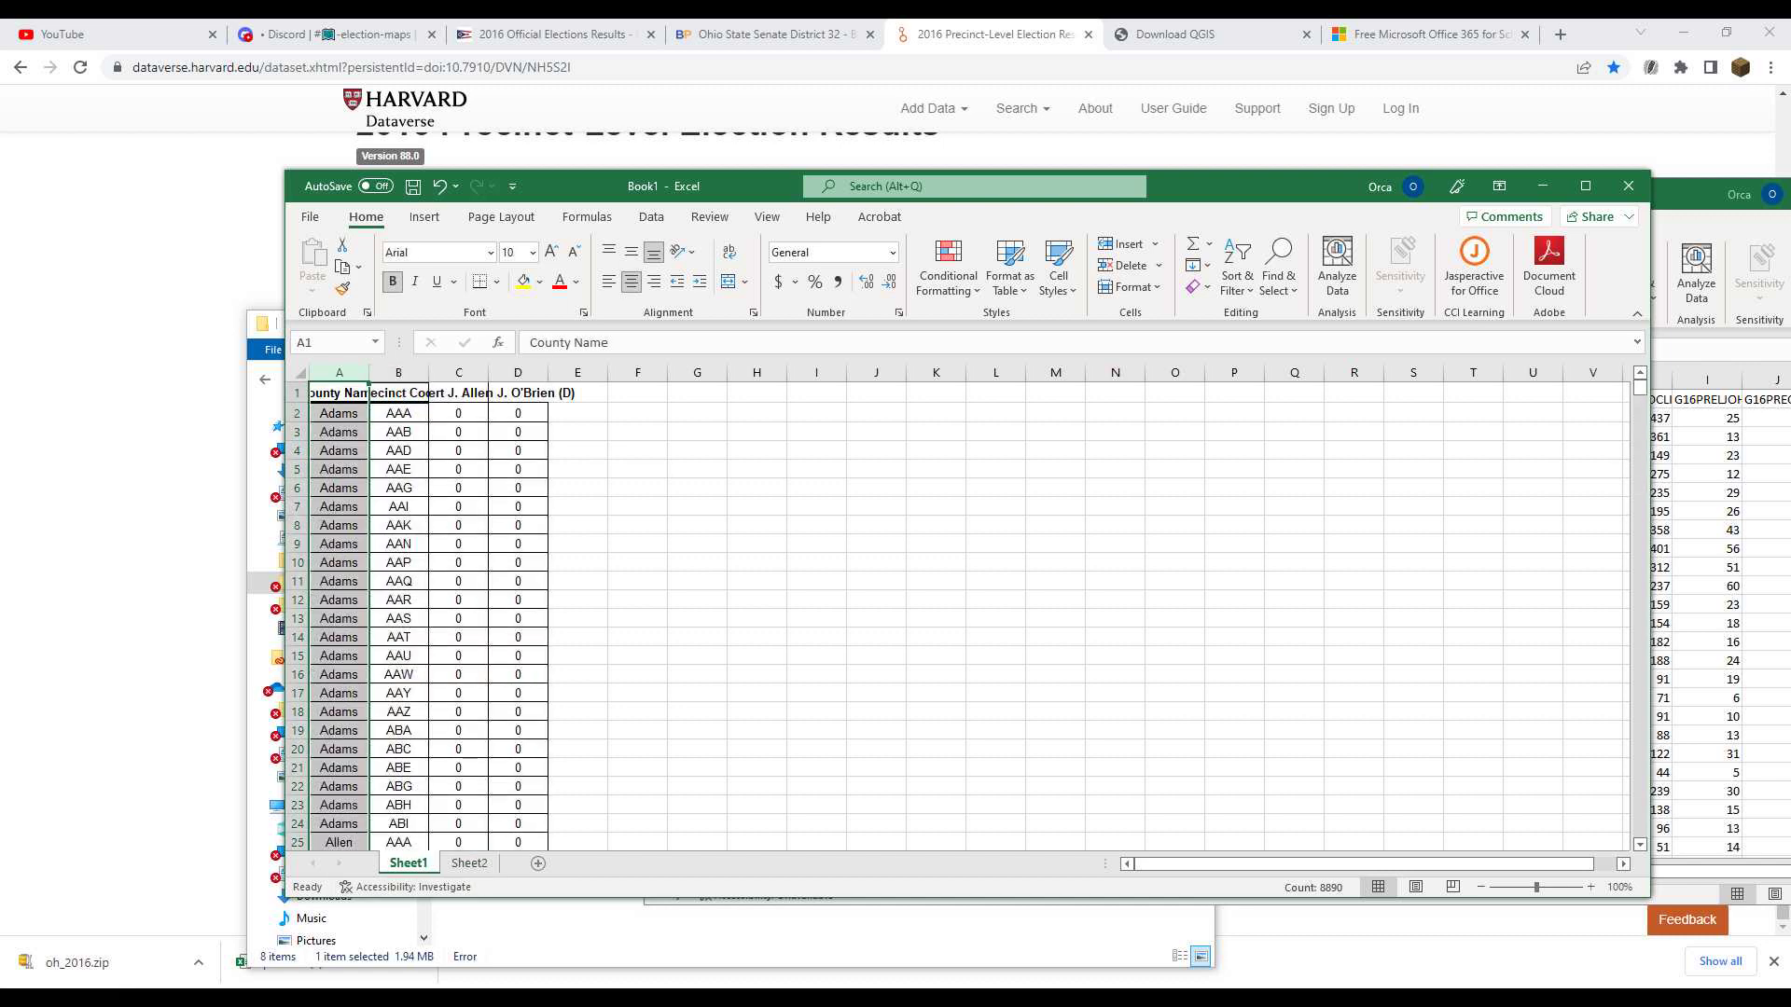
{"action": "left_click", "coordinate": [578, 413]}
{"action": "left_click", "coordinate": [577, 393]}
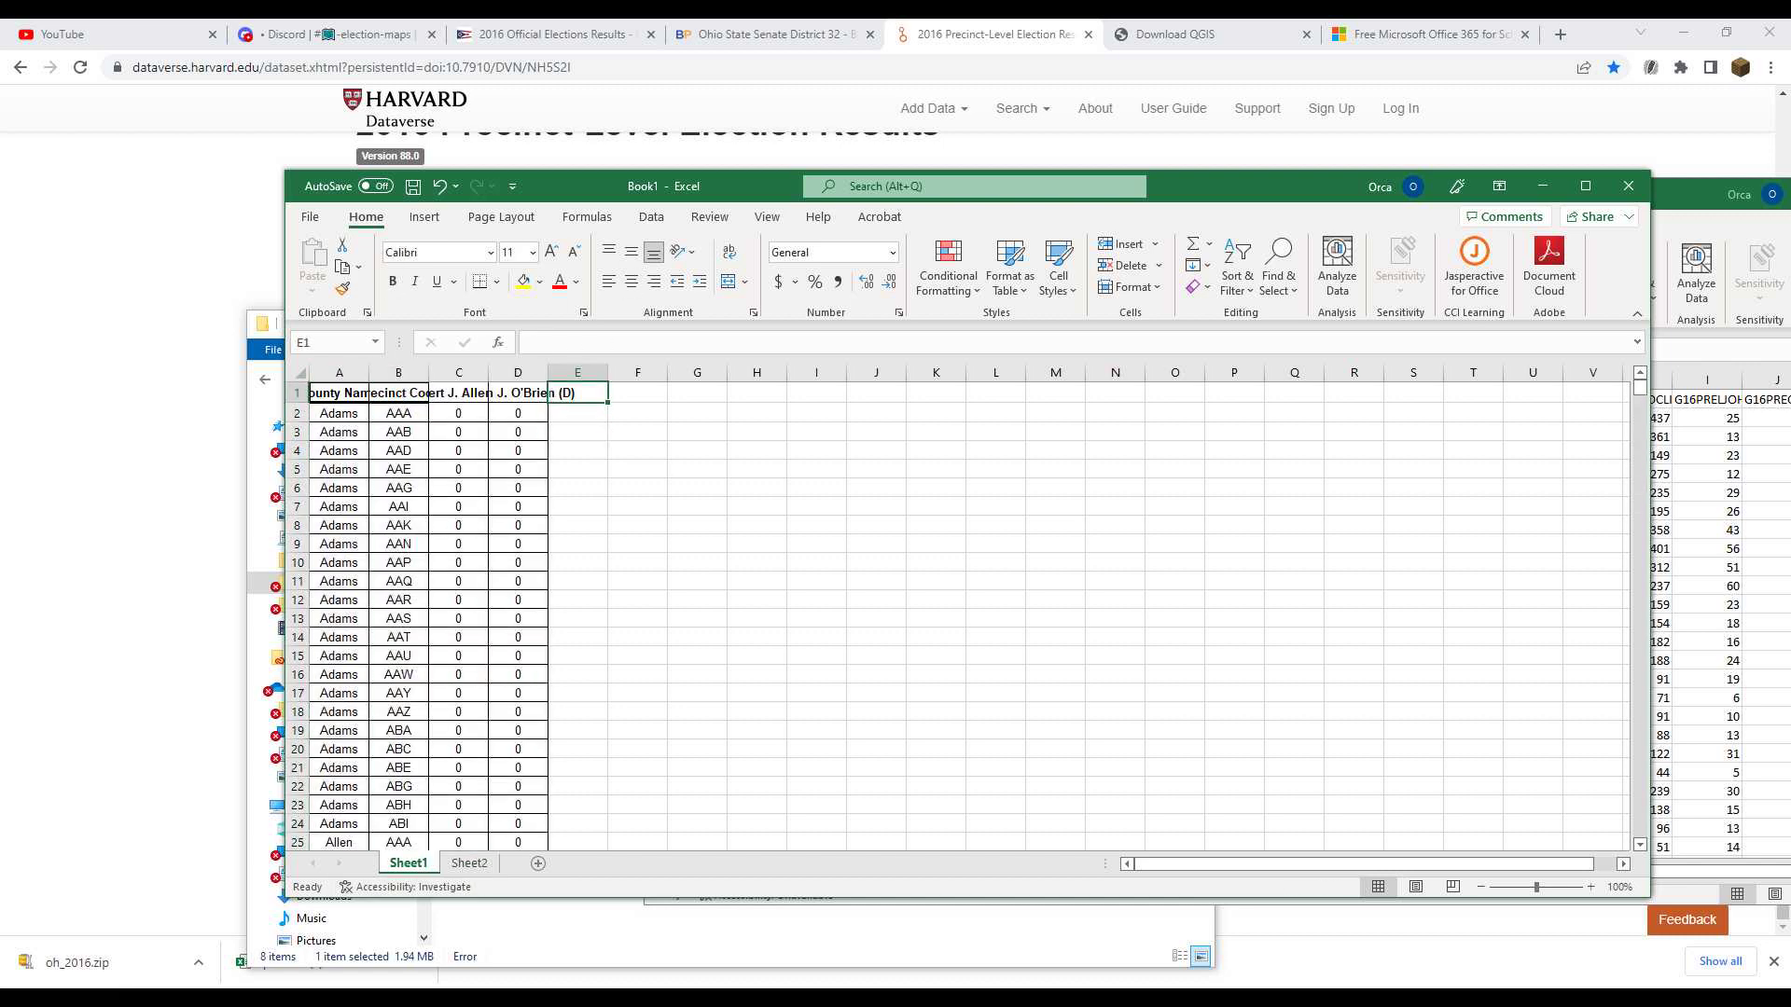
{"action": "key", "text": "alt+Tab"}
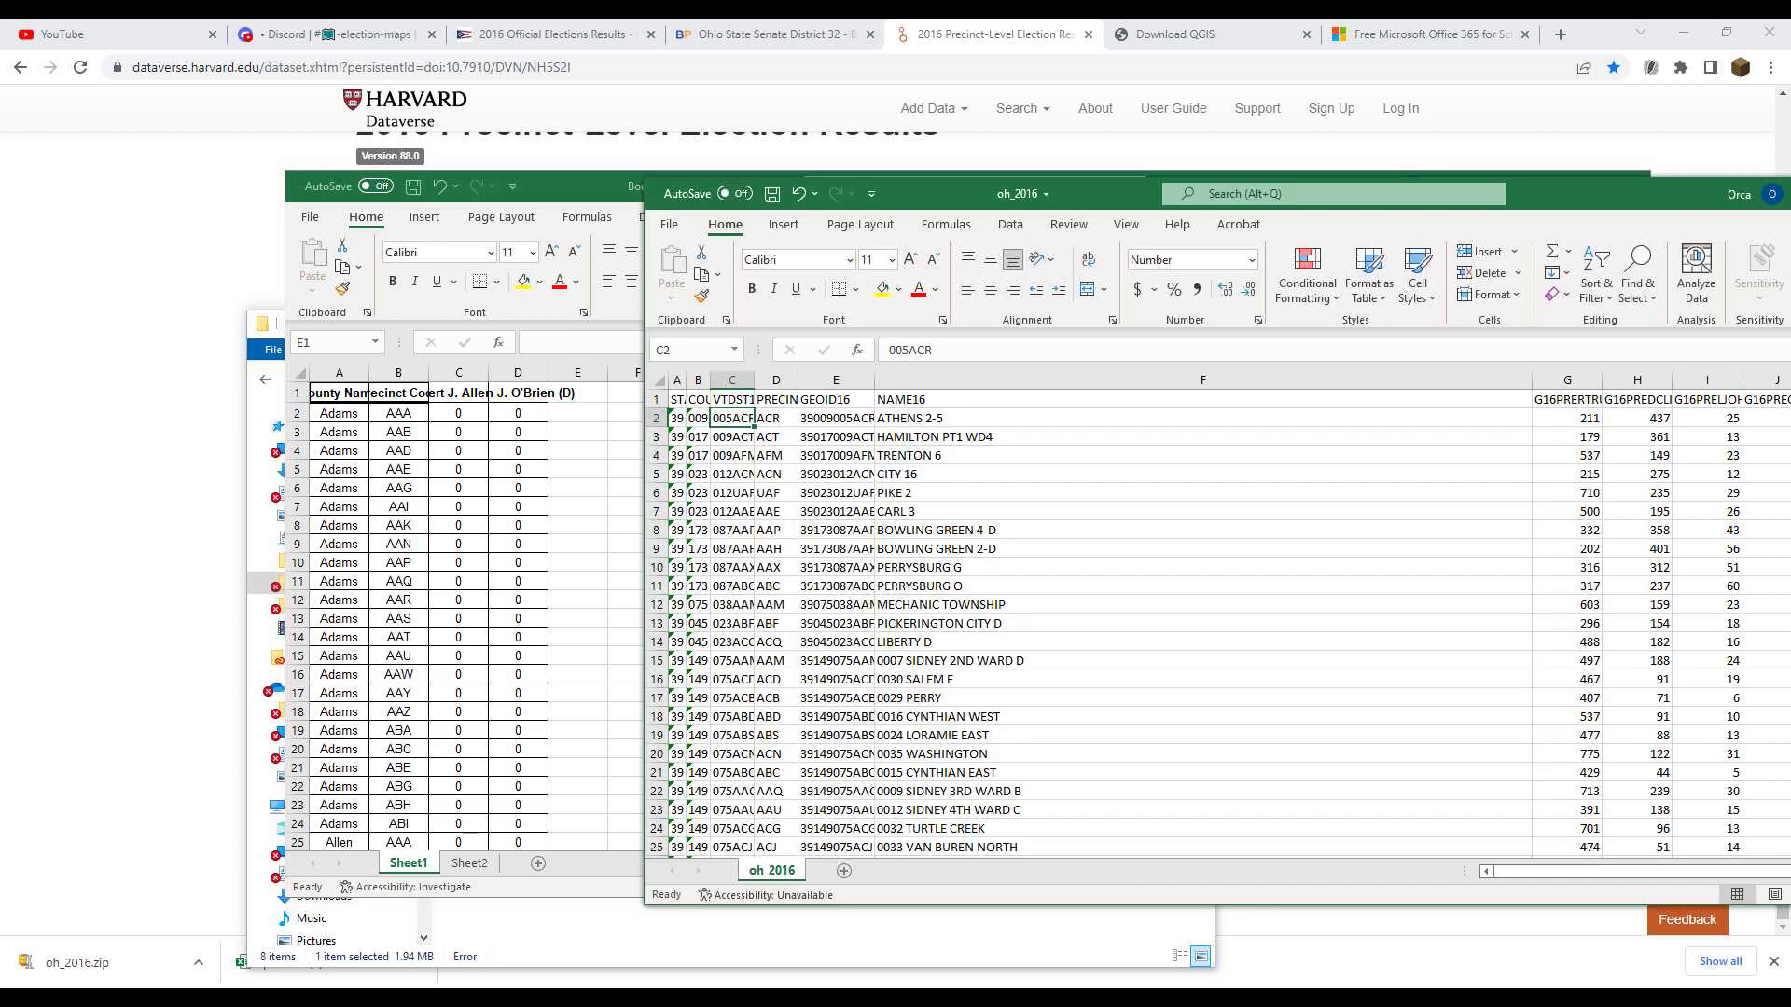
{"action": "left_click", "coordinate": [732, 399]}
{"action": "key", "text": "ctrl+c"}
{"action": "key", "text": "alt+Tab"}
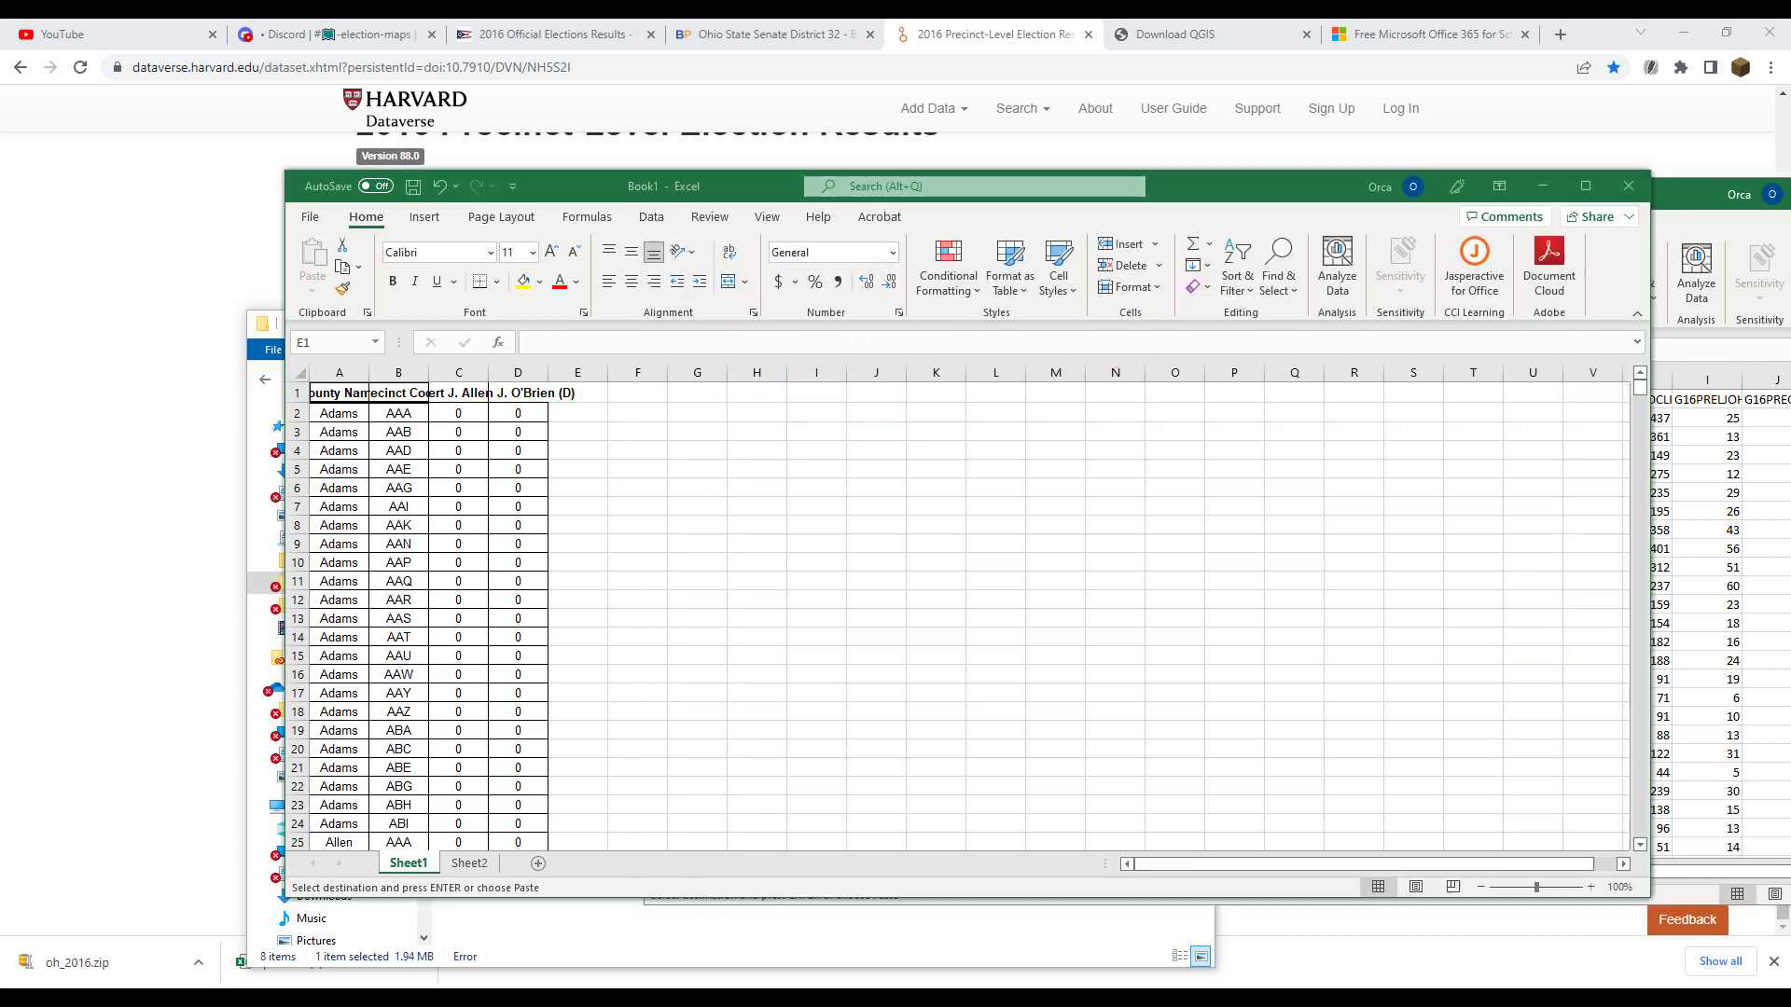
{"action": "key", "text": "ctrl+v"}
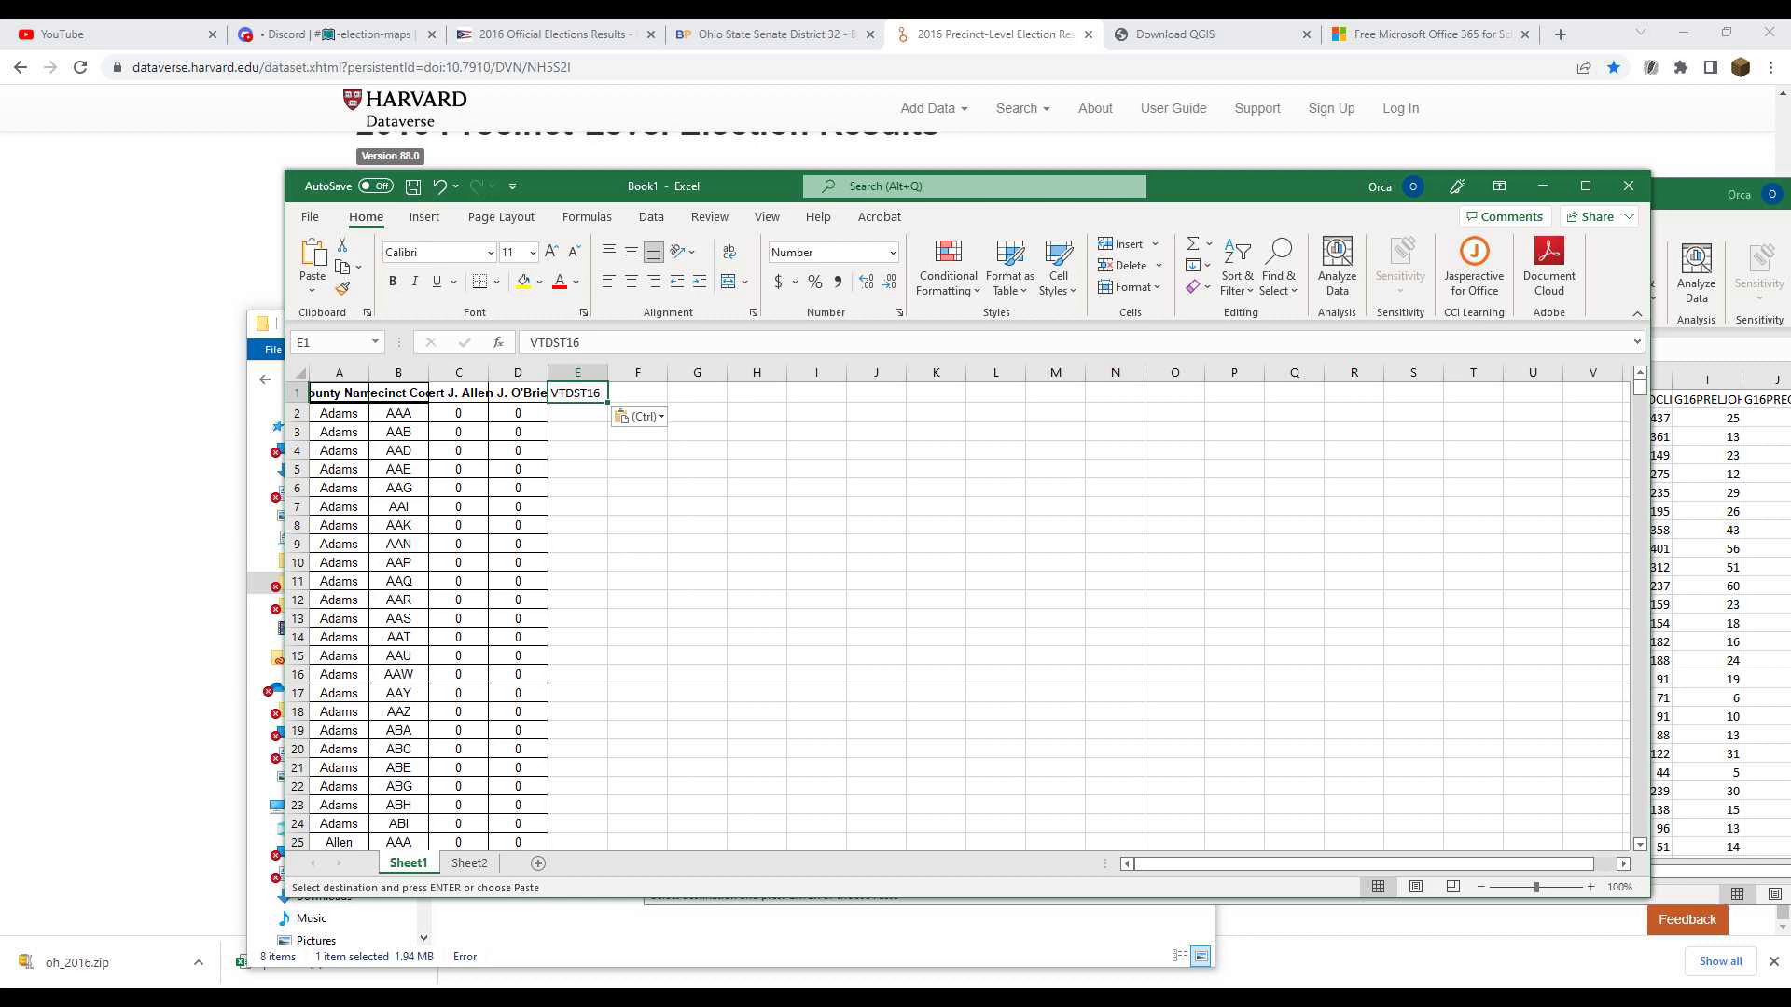
Look up the Adams county code in E2 of Sheet1 with =VLOOKUP(A2,Sheet2!A:B,2,FALSE)
{"action": "key", "text": "alt+Tab"}
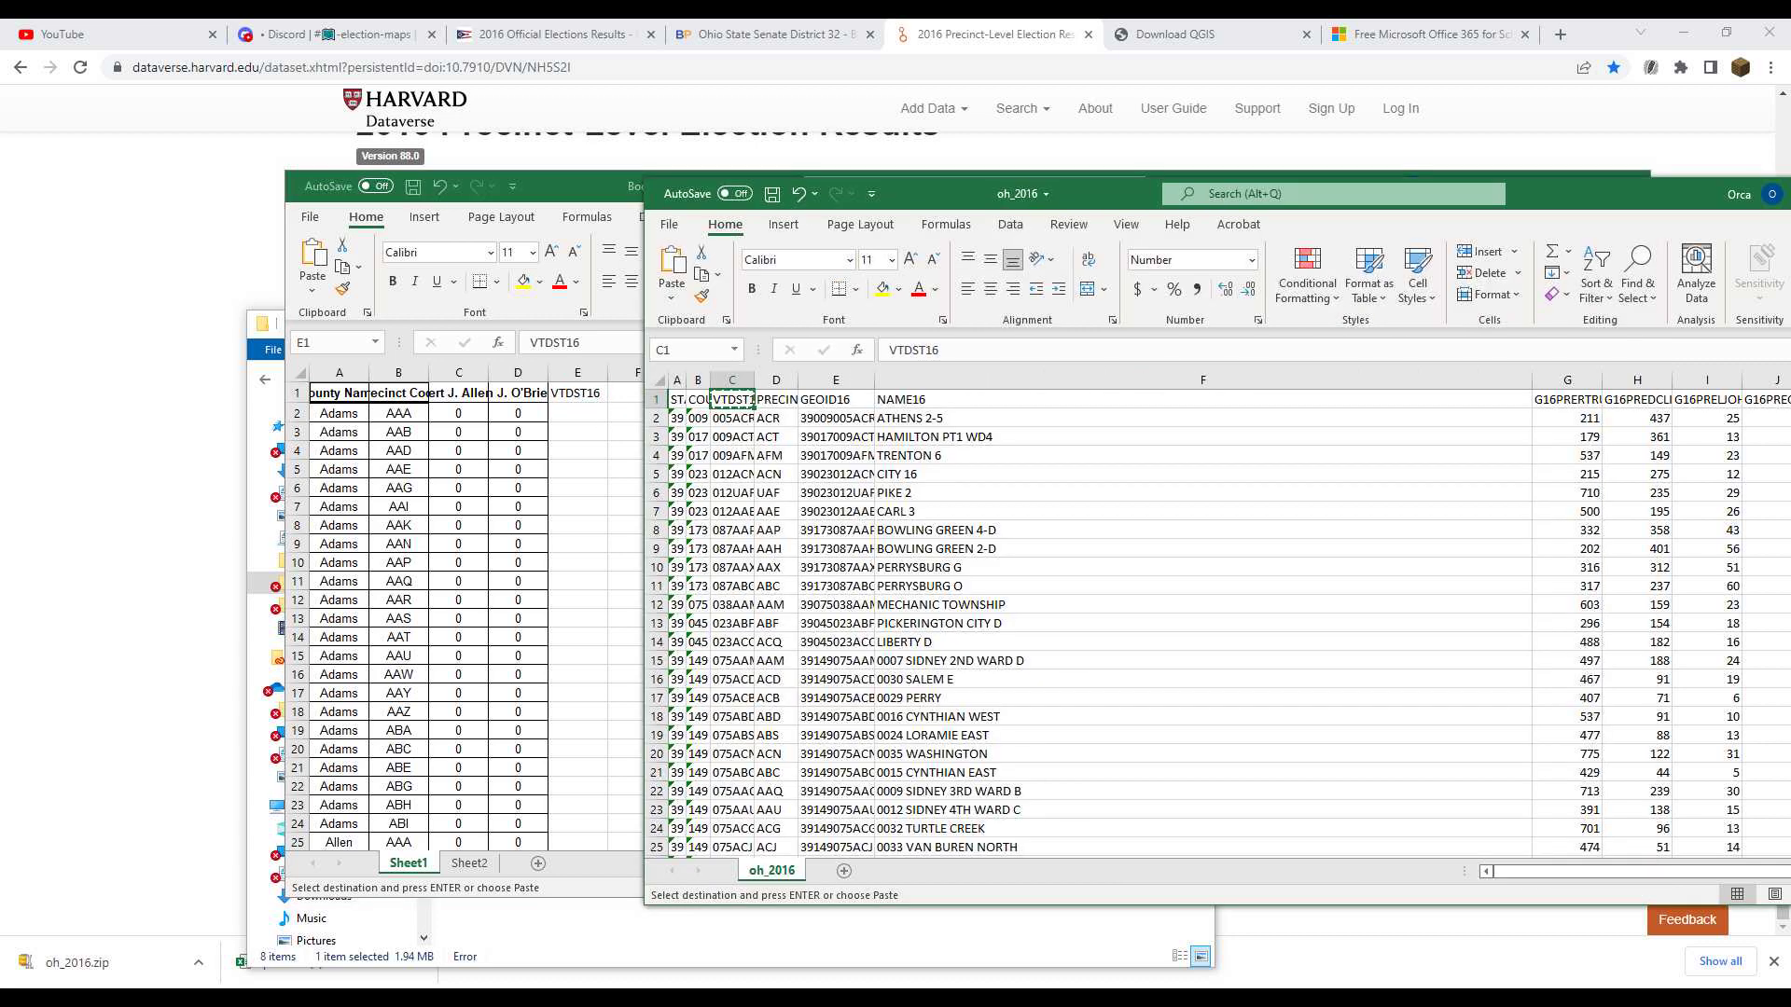
{"action": "key", "text": "alt+Tab"}
{"action": "left_click", "coordinate": [578, 413]}
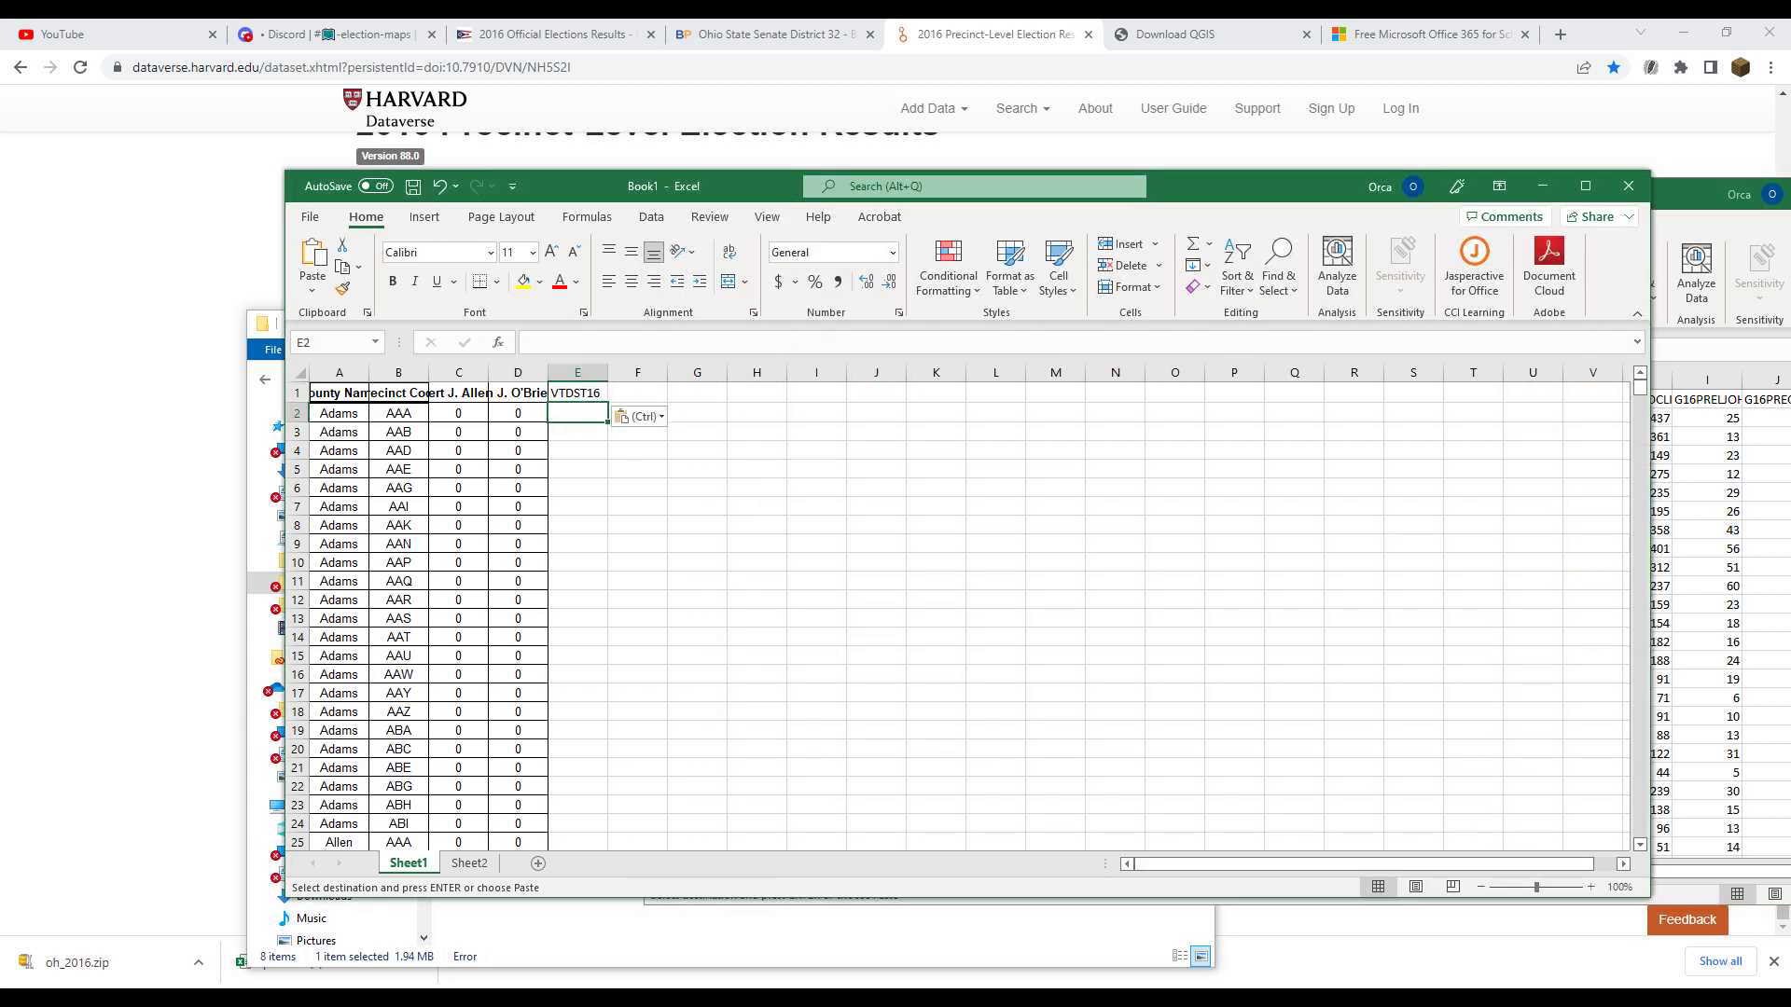
{"action": "type", "text": "="}
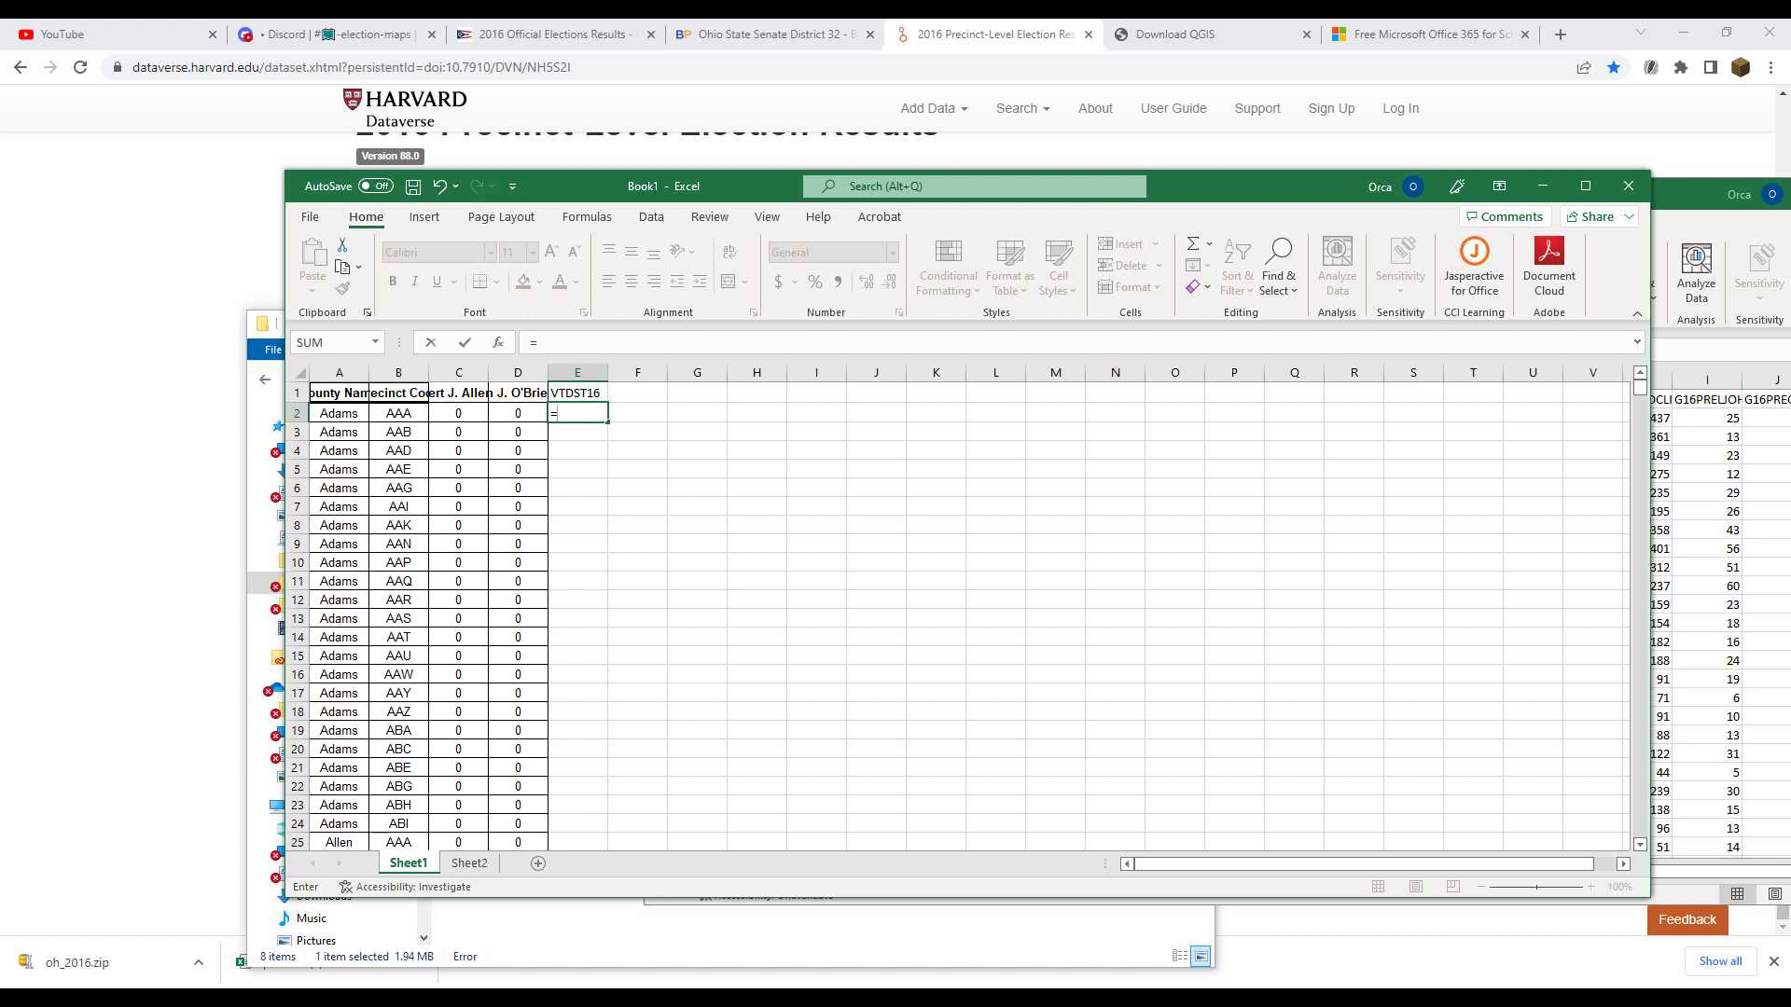
{"action": "type", "text": "vlook"}
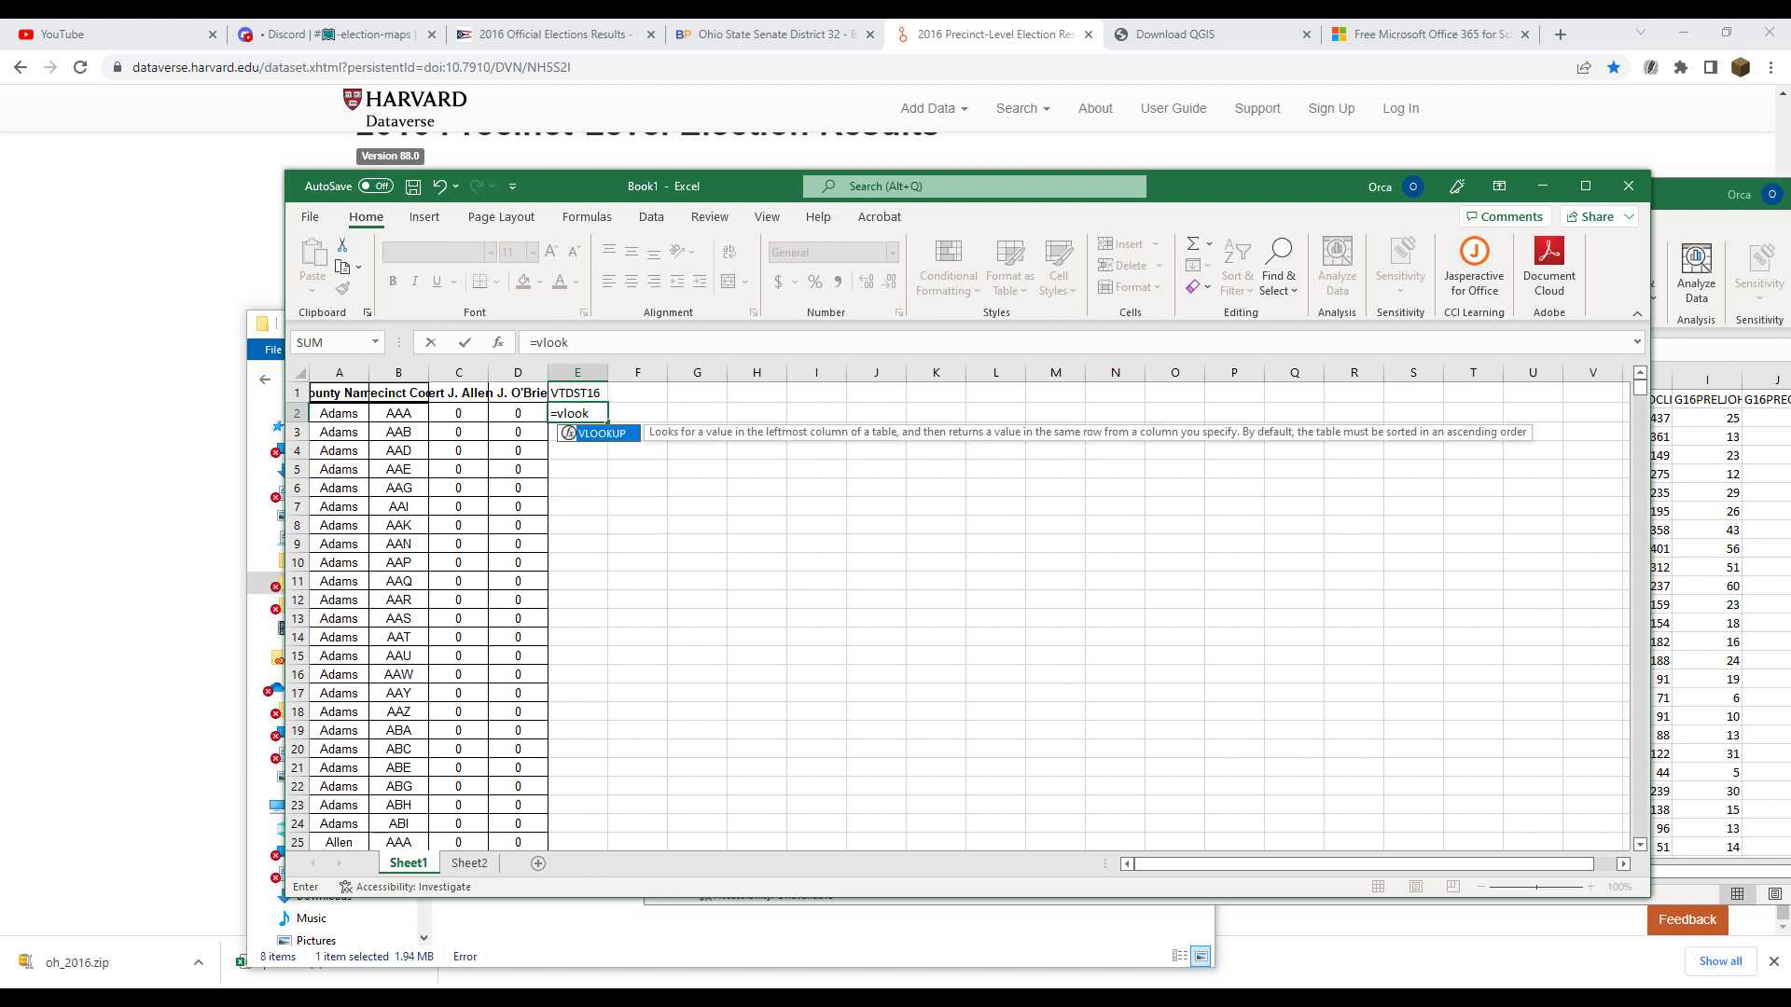
{"action": "type", "text": "up("}
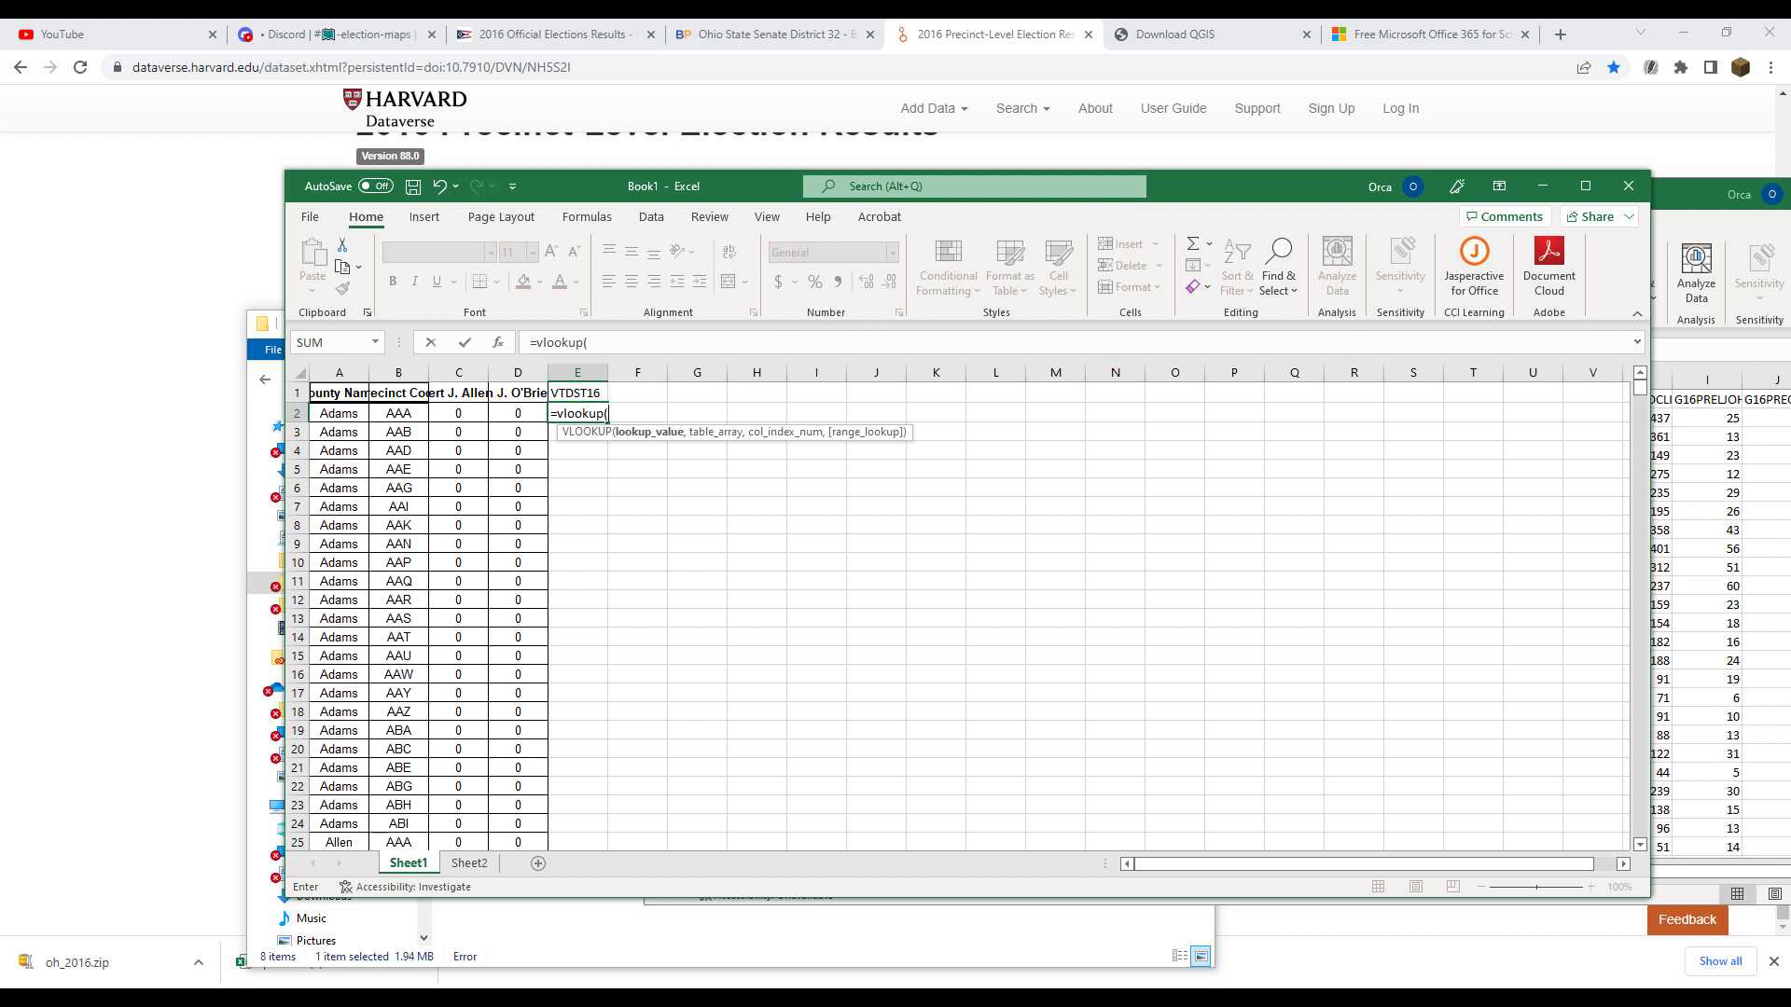
{"action": "left_click", "coordinate": [339, 413]}
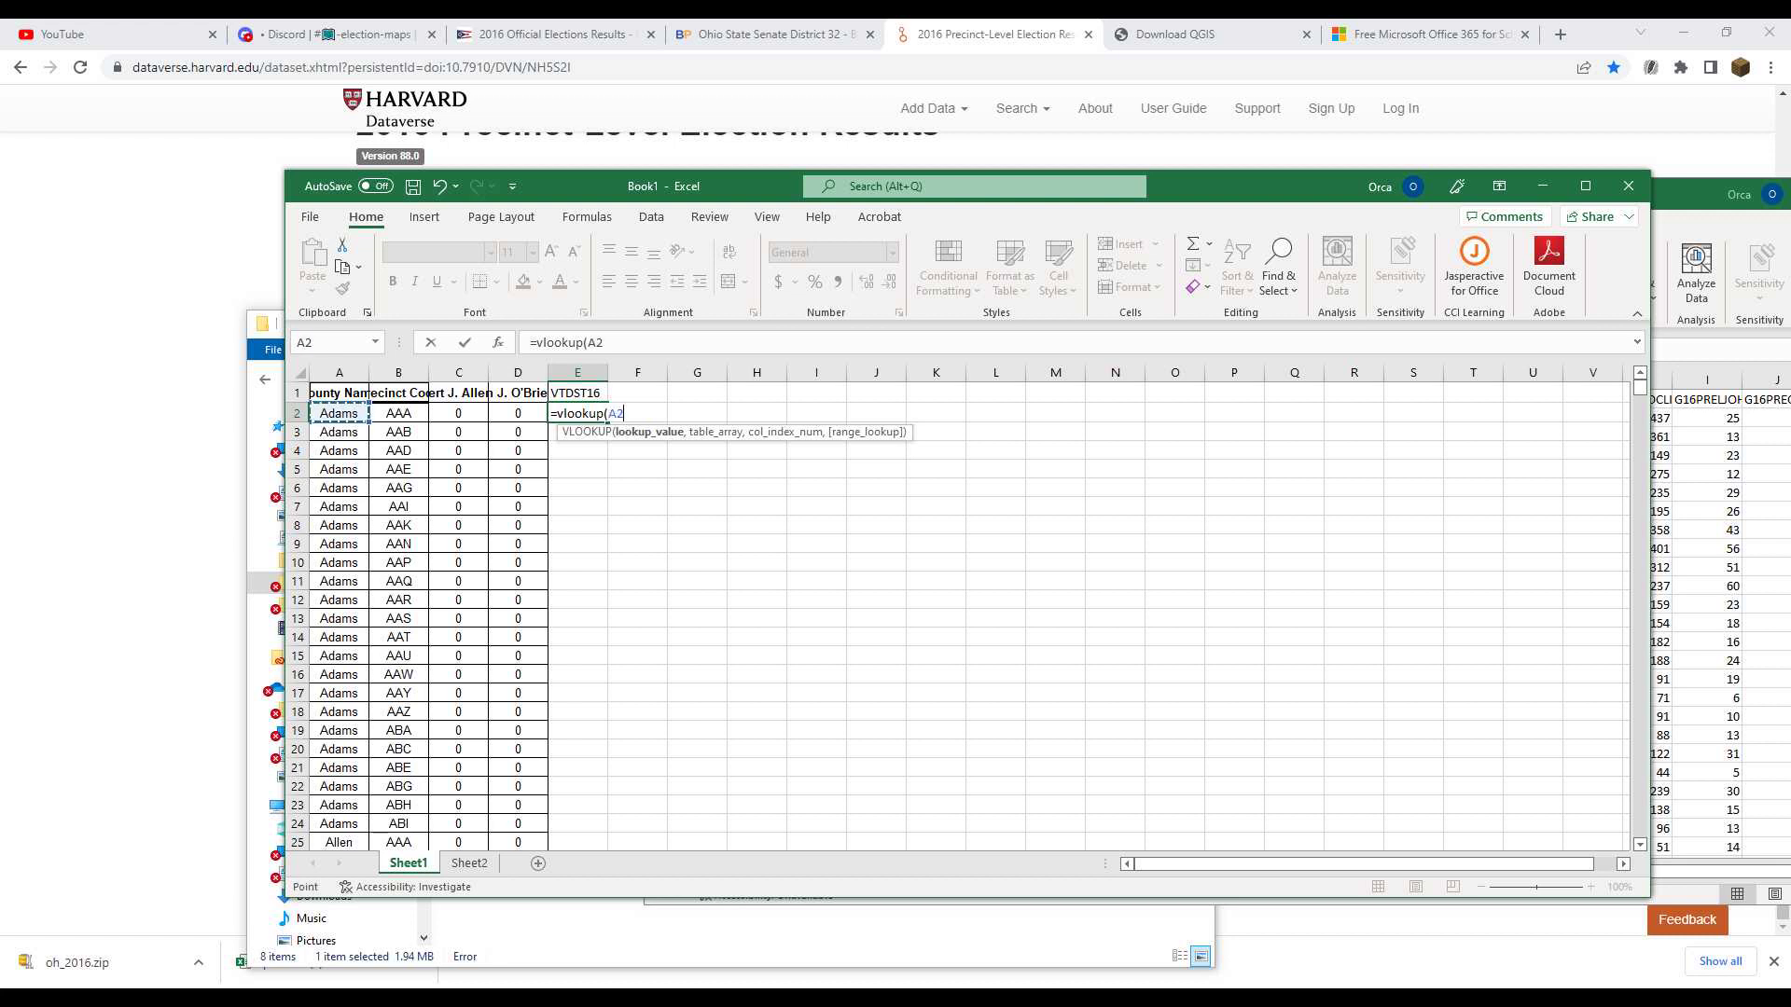
{"action": "type", "text": ","}
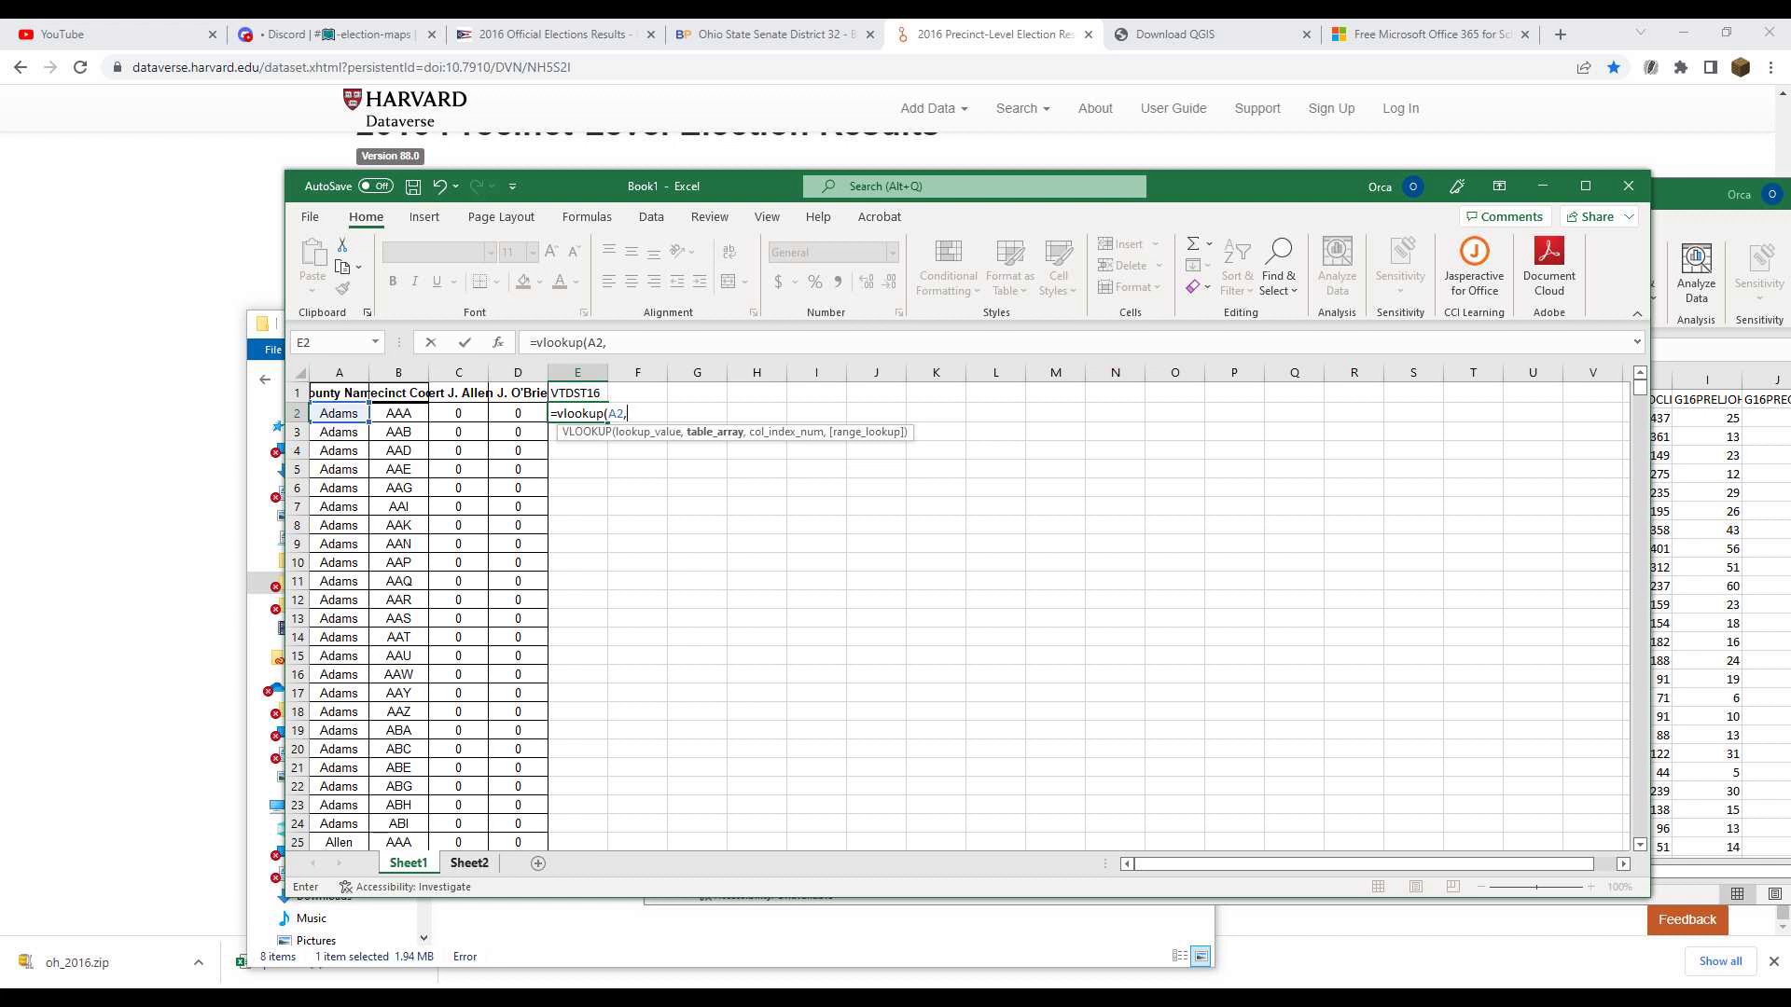
{"action": "left_click", "coordinate": [469, 863]}
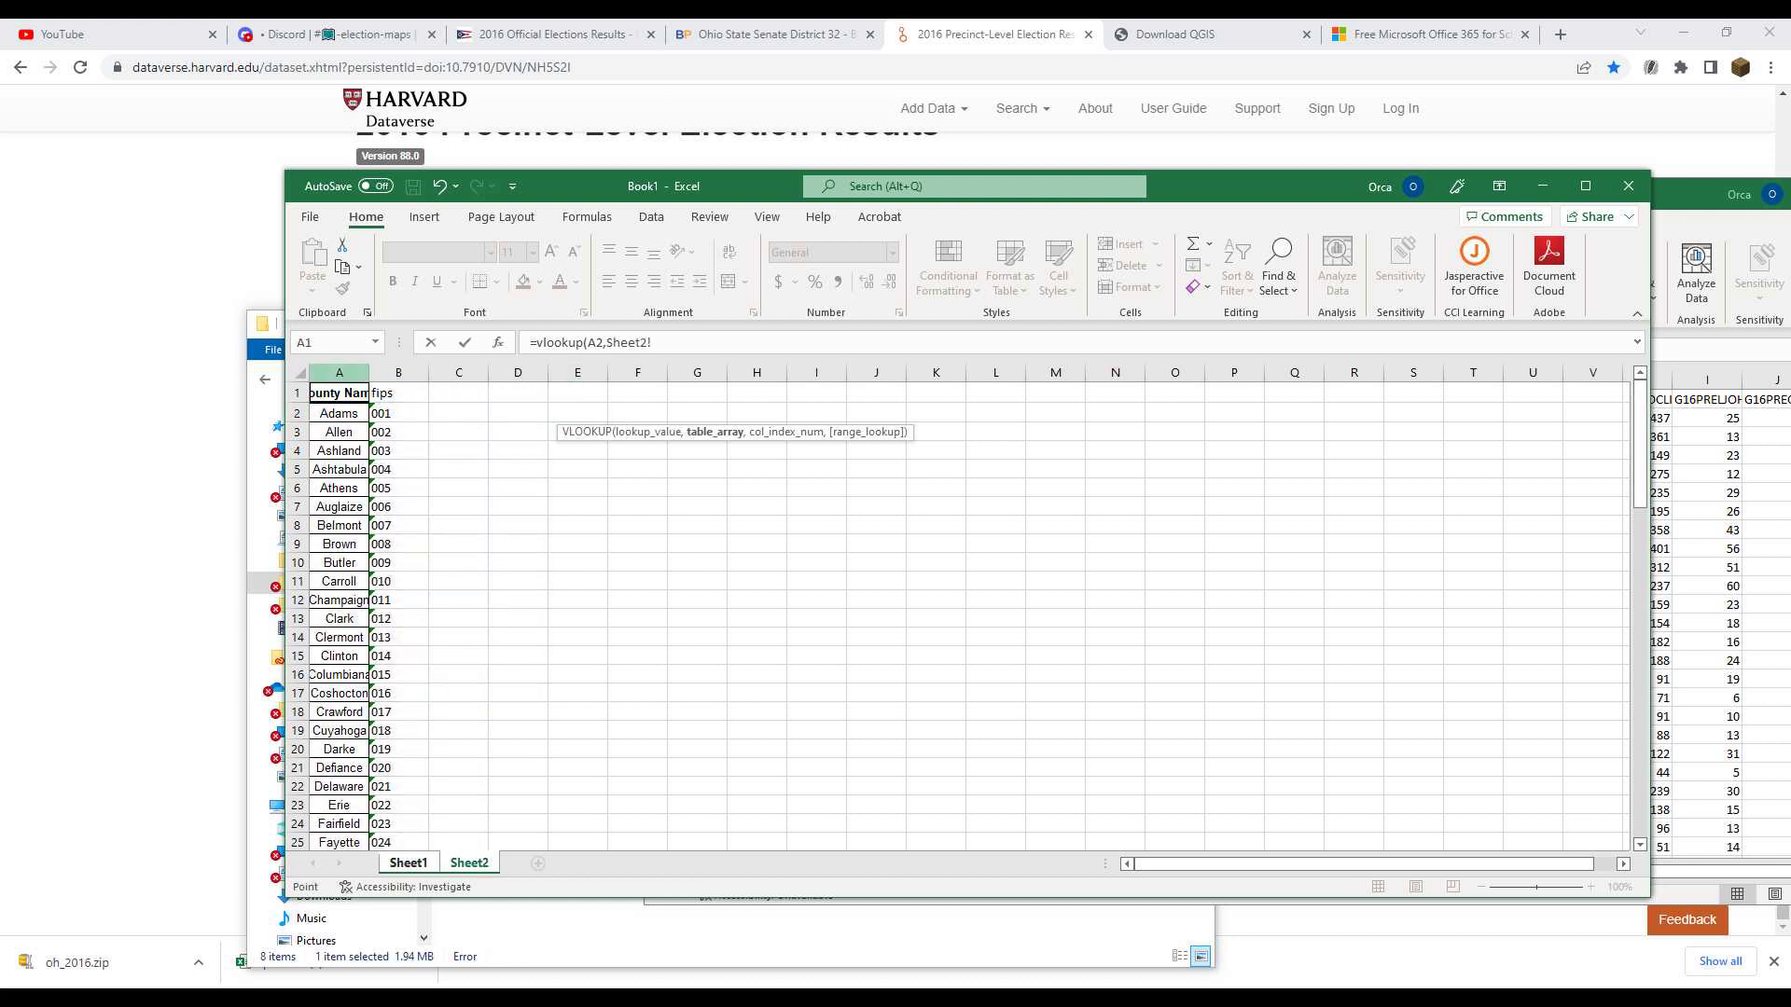
{"action": "left_click_drag", "start_coordinate": [338, 372], "coordinate": [398, 372]}
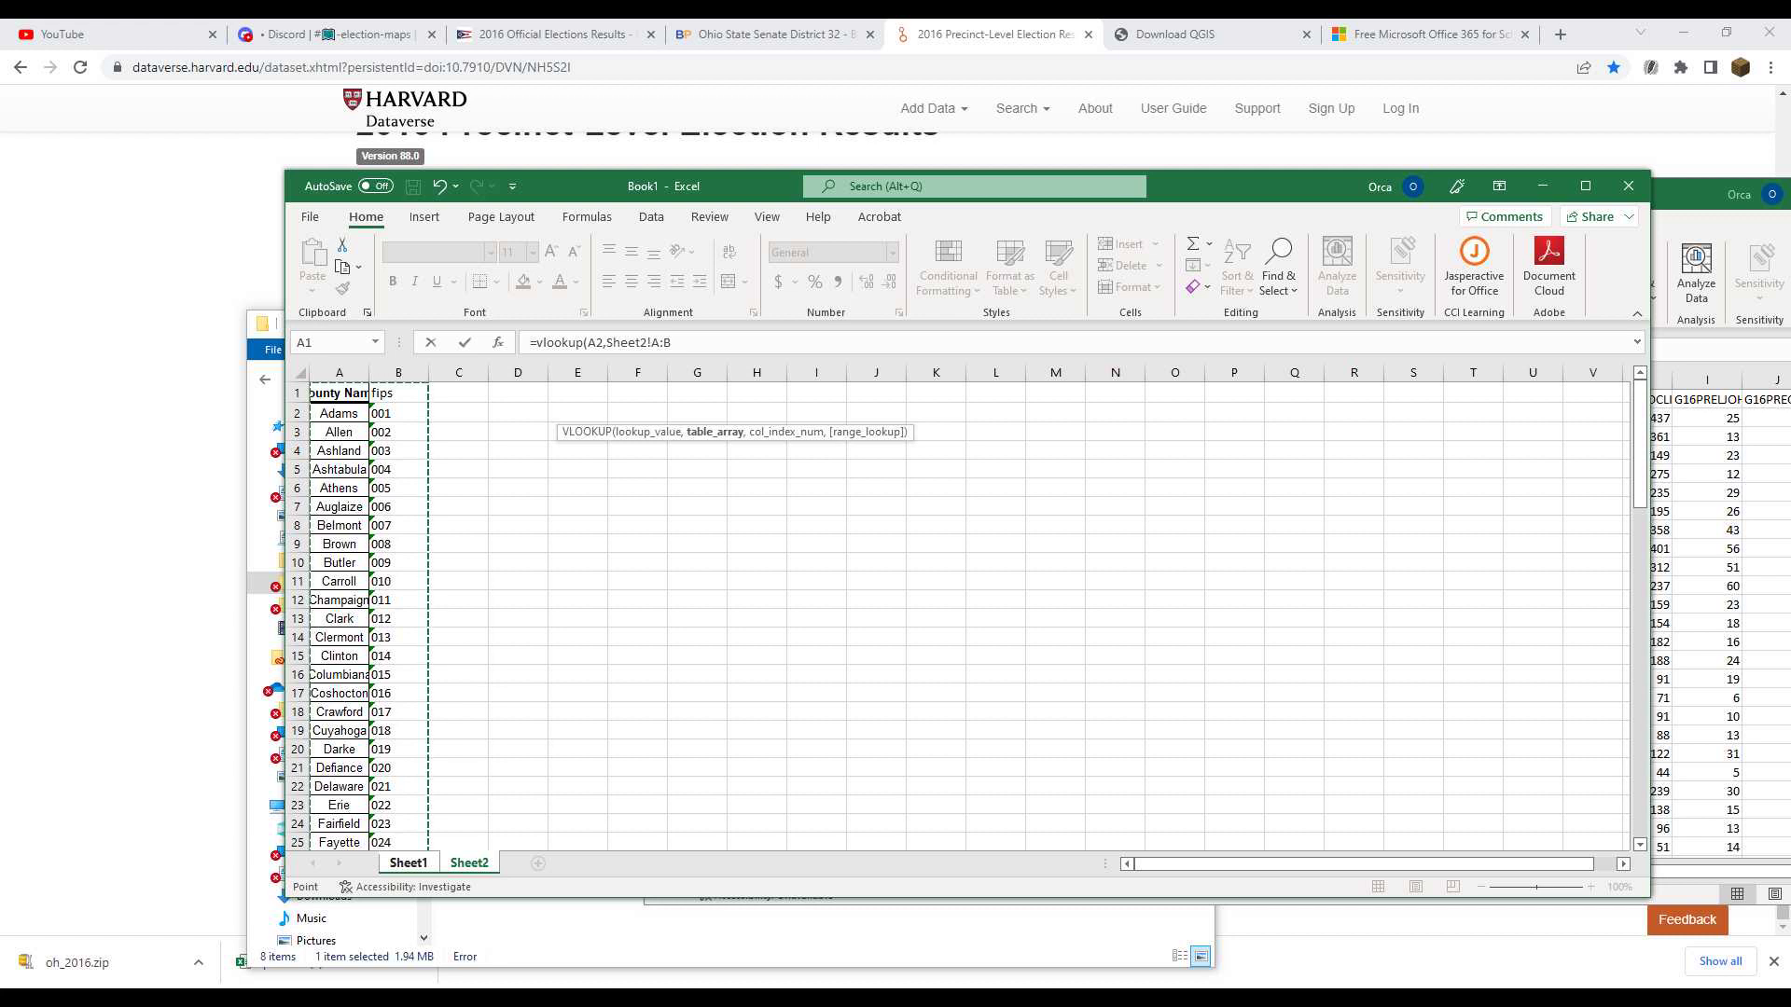
{"action": "type", "text": ",2"}
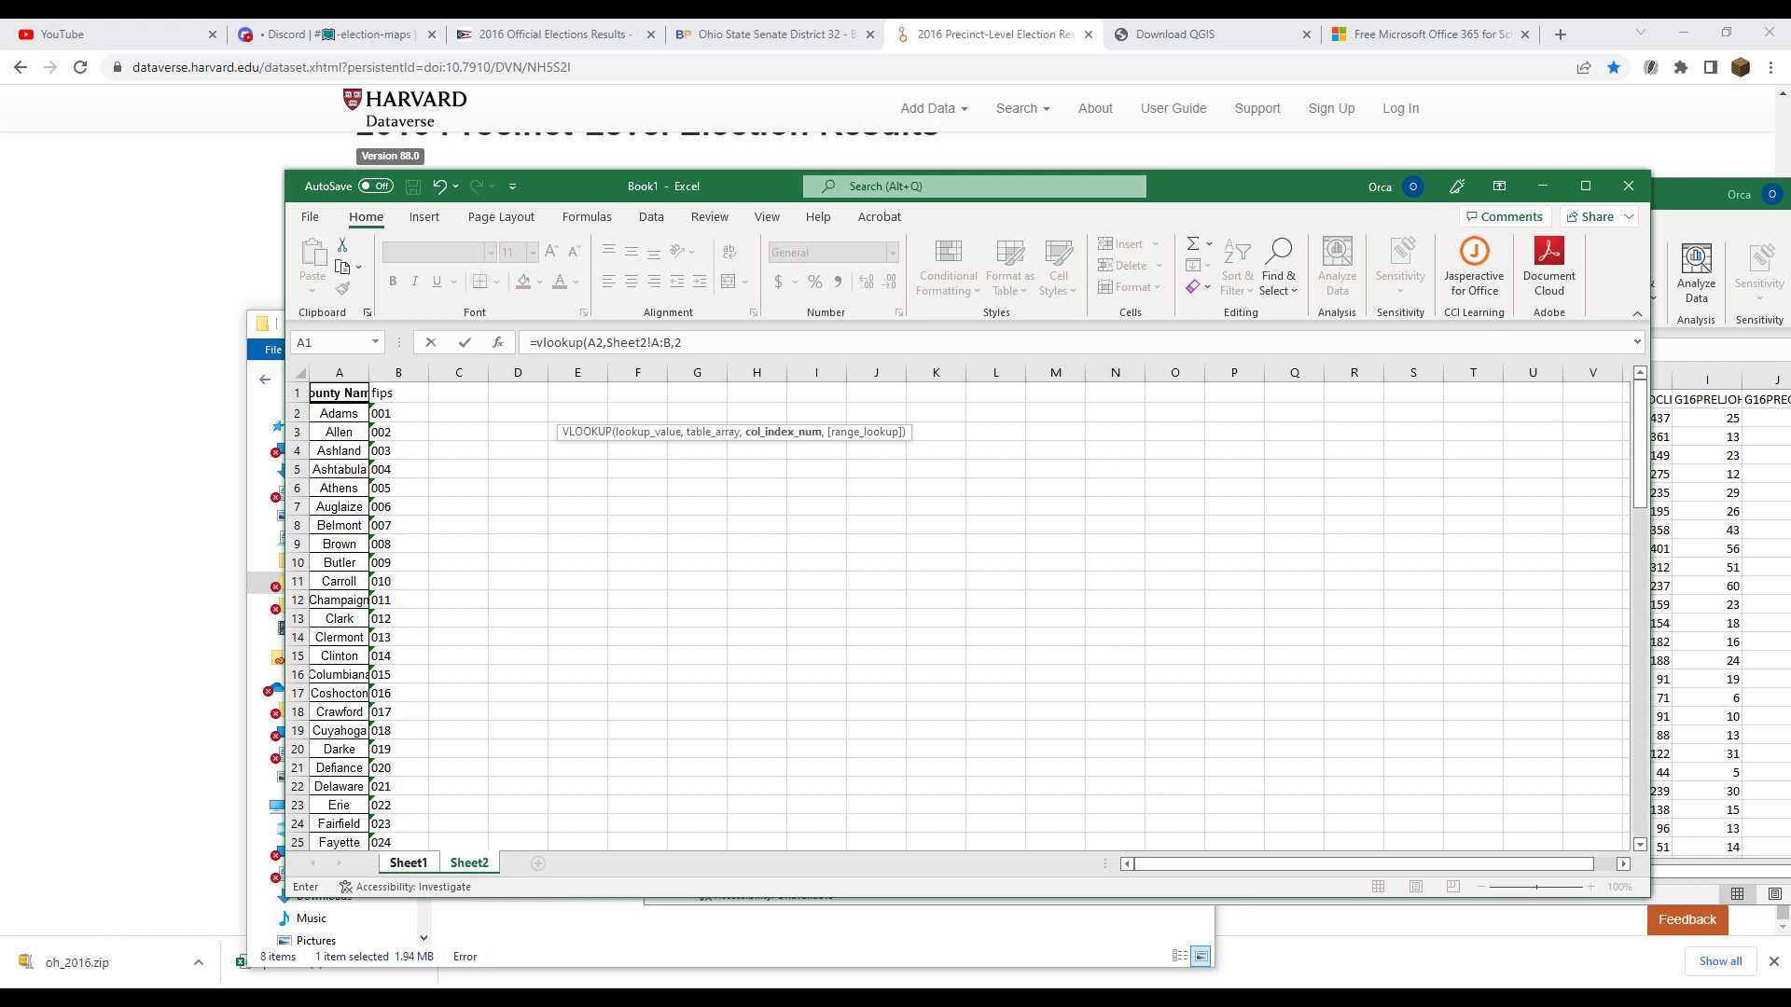
{"action": "type", "text": ","}
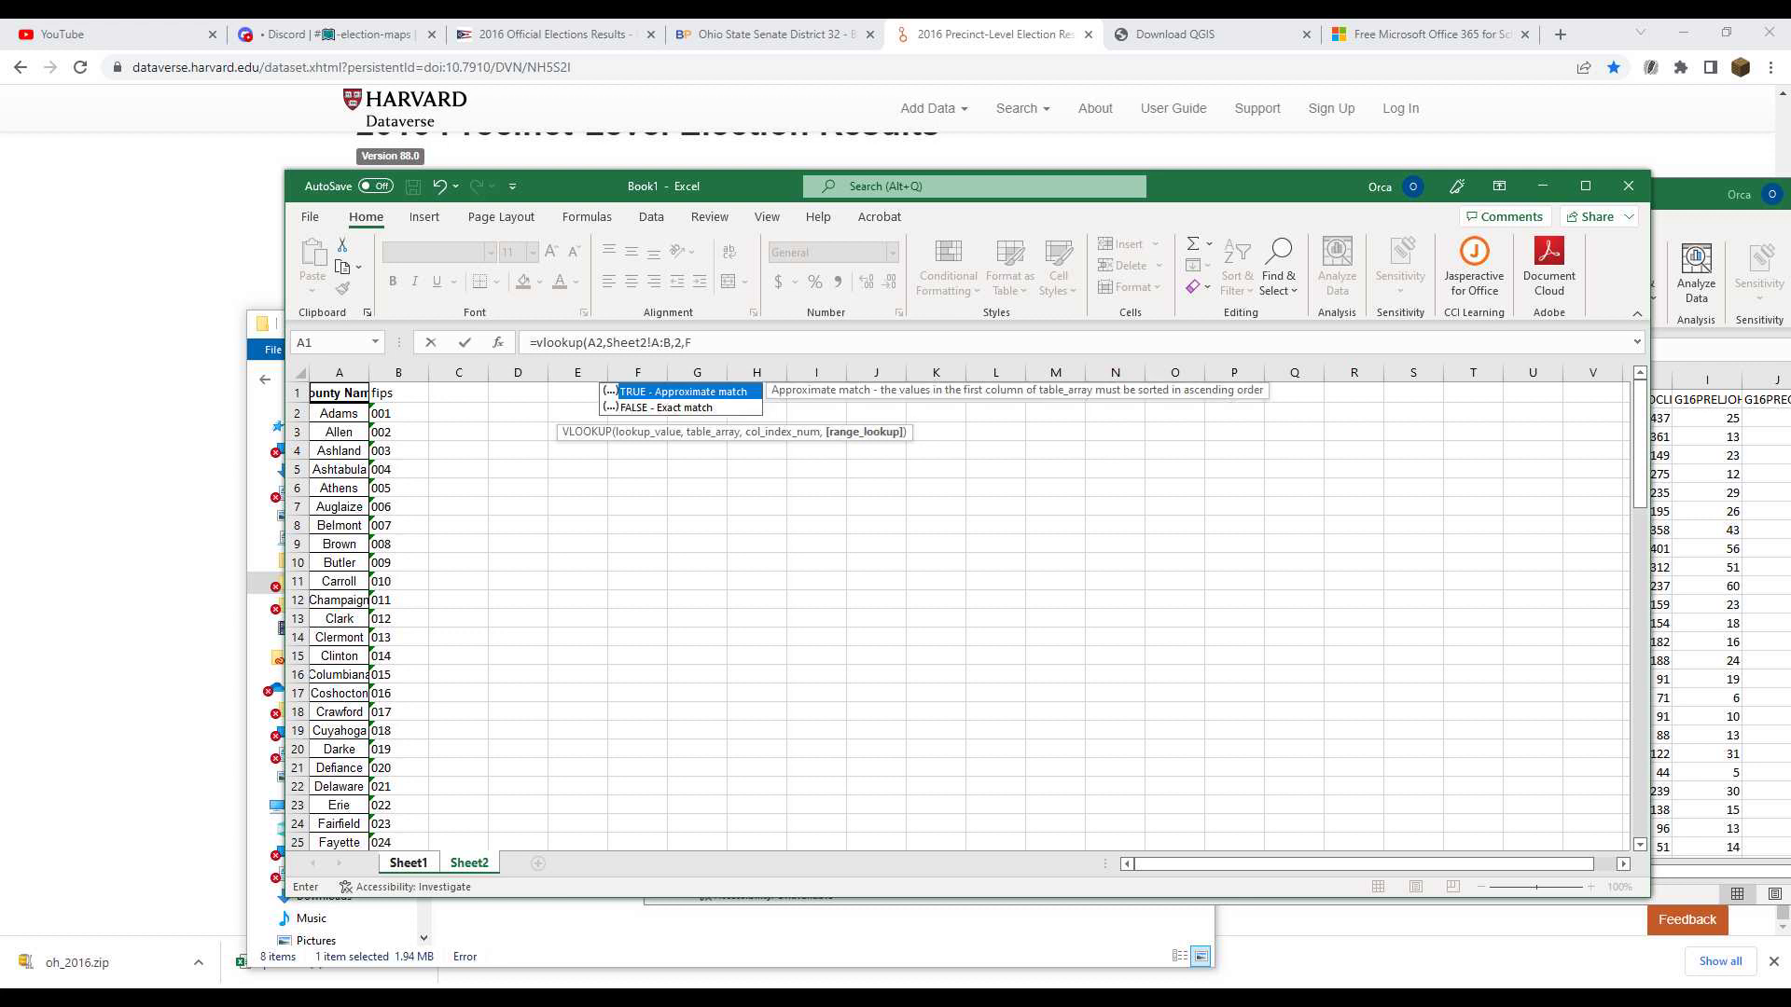
{"action": "type", "text": "FALSE)"}
{"action": "key", "text": "Return"}
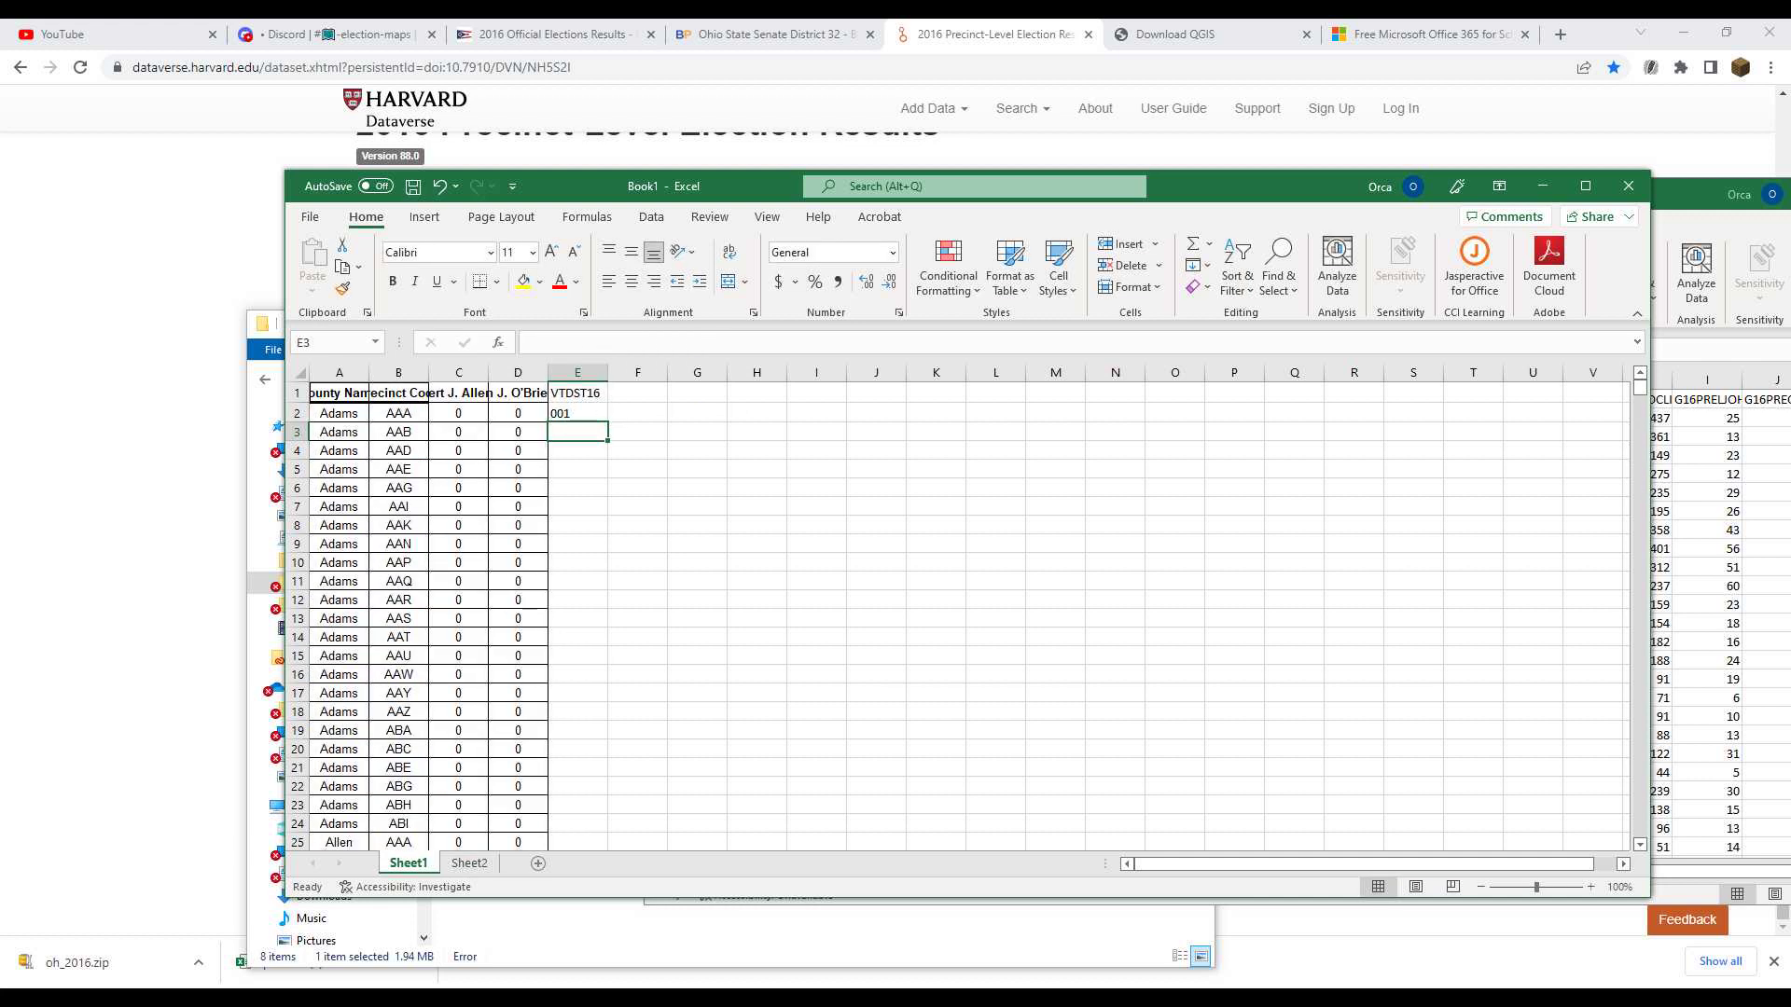
Append the precinct code to the E2 lookup by extending the formula to =VLOOKUP(A2,Sheet2!A:B,2,FALSE)&B2
{"action": "left_click", "coordinate": [637, 393]}
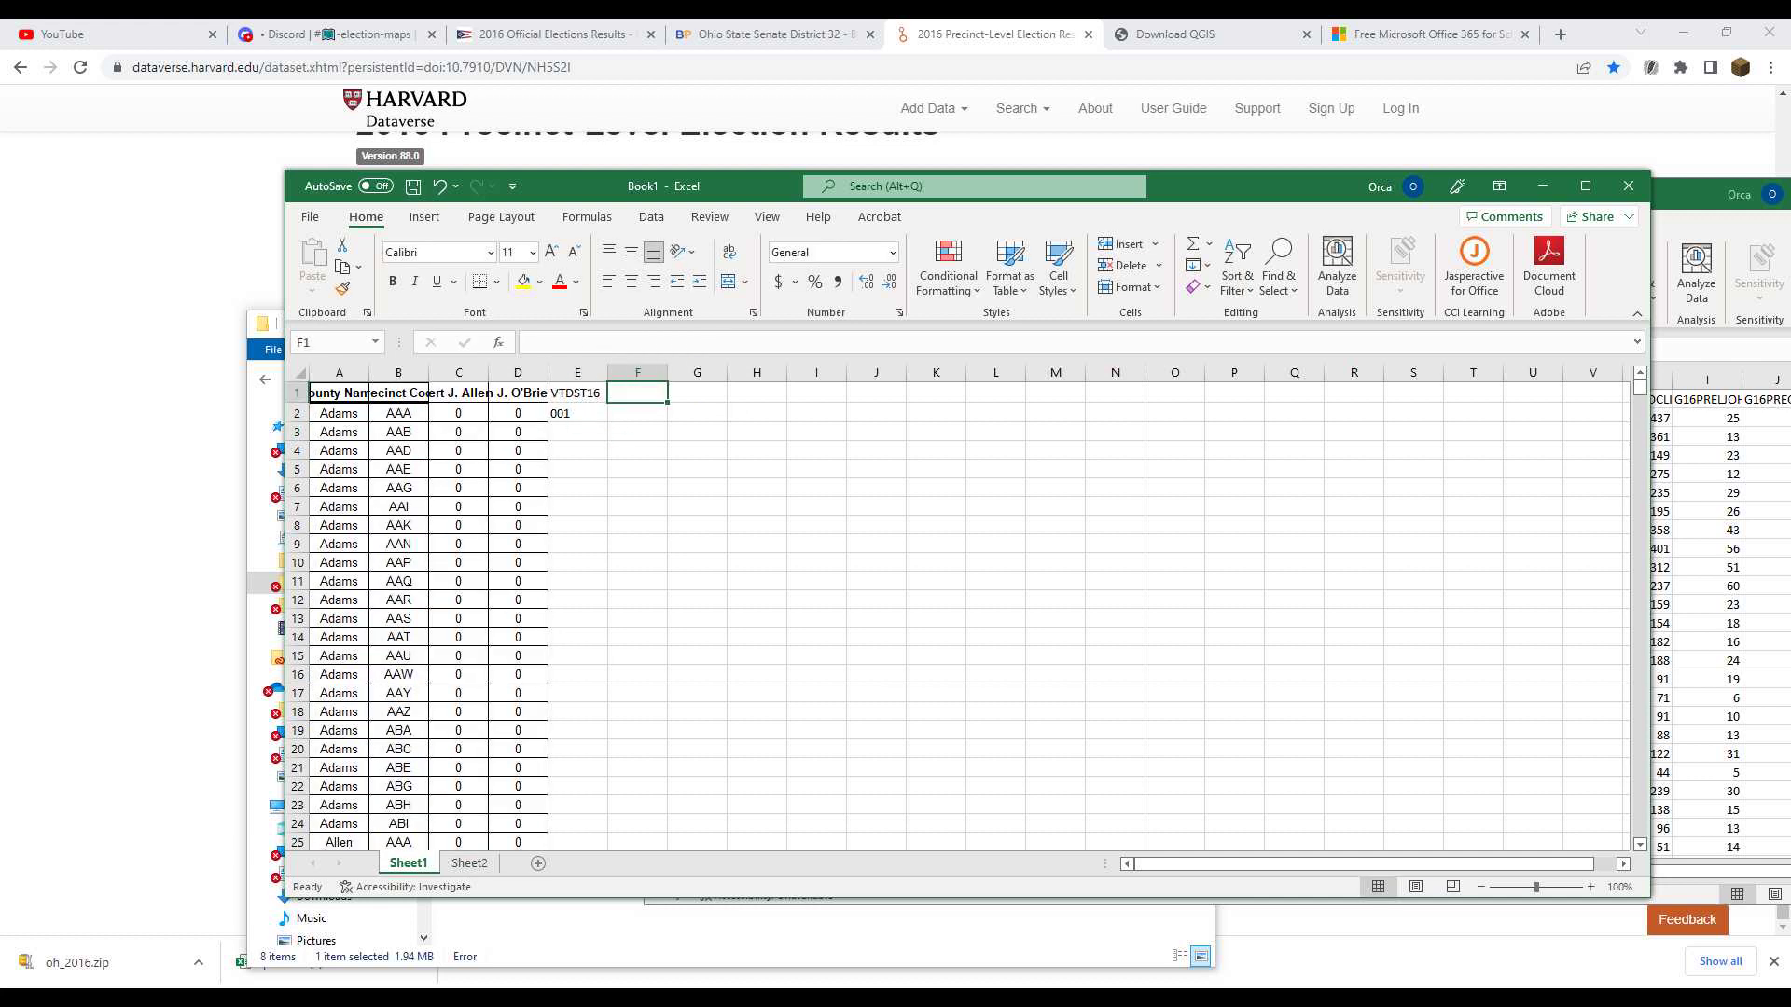
{"action": "double_click", "coordinate": [578, 413]}
{"action": "left_click", "coordinate": [754, 413]}
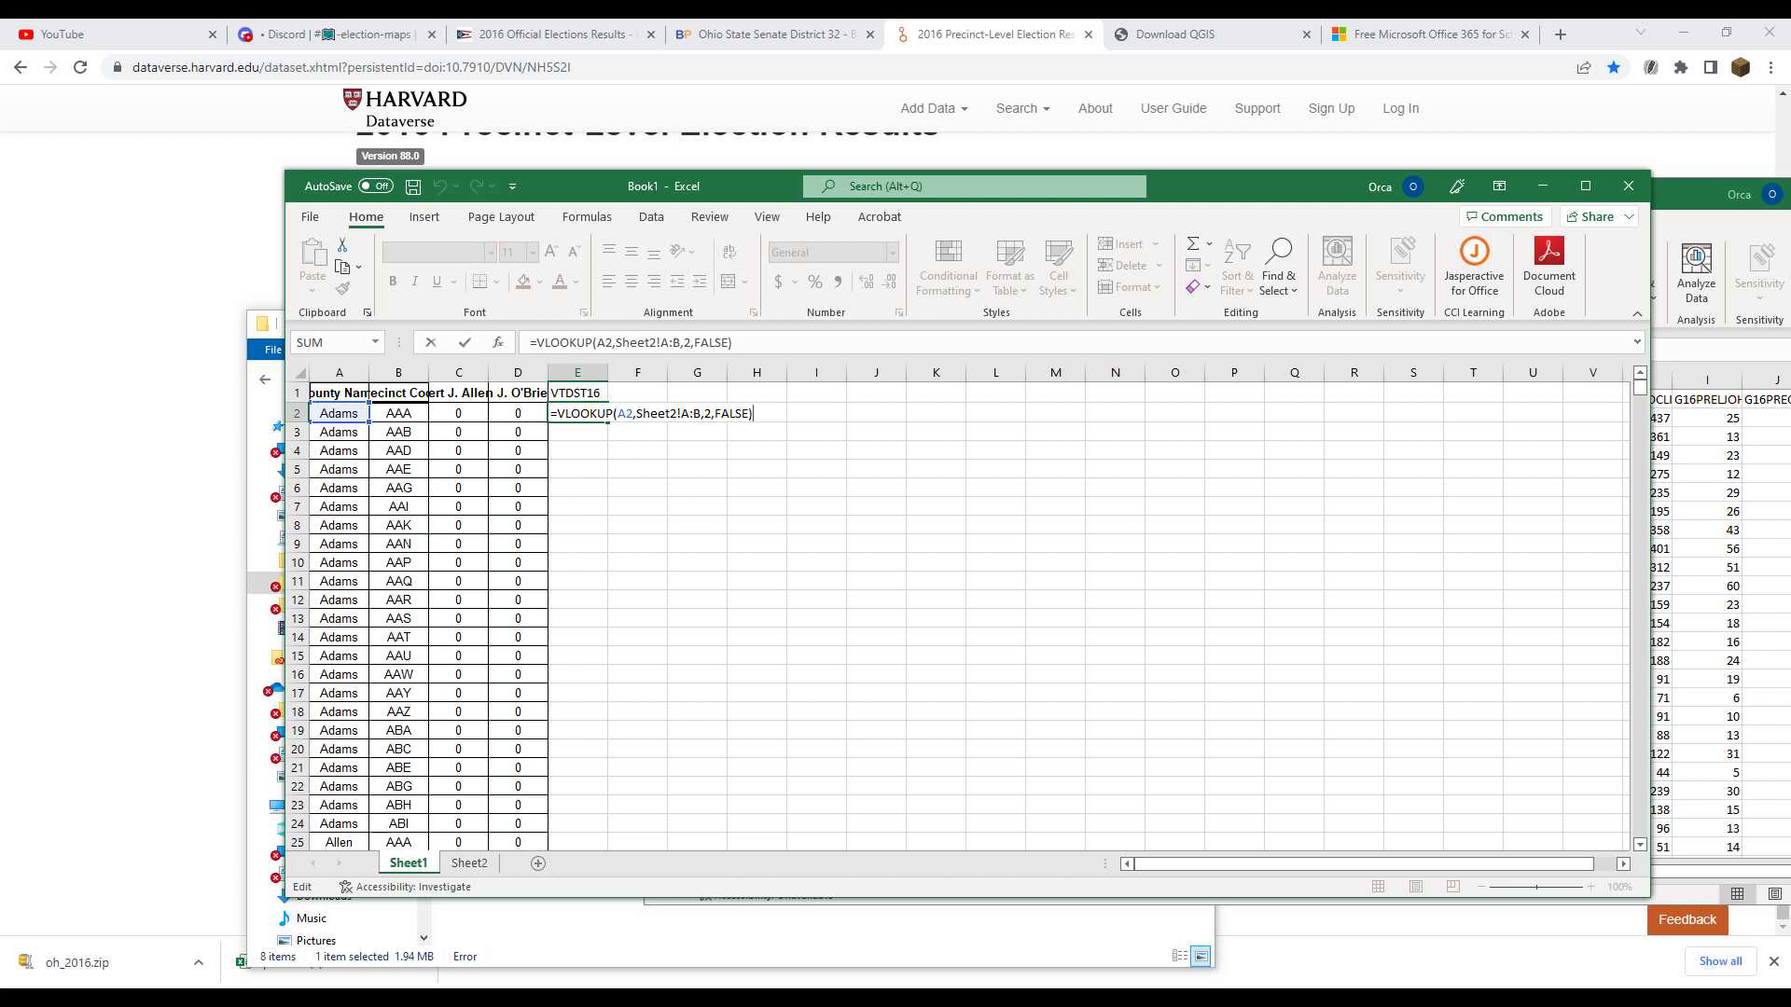
{"action": "type", "text": "&B2"}
{"action": "key", "text": "Return"}
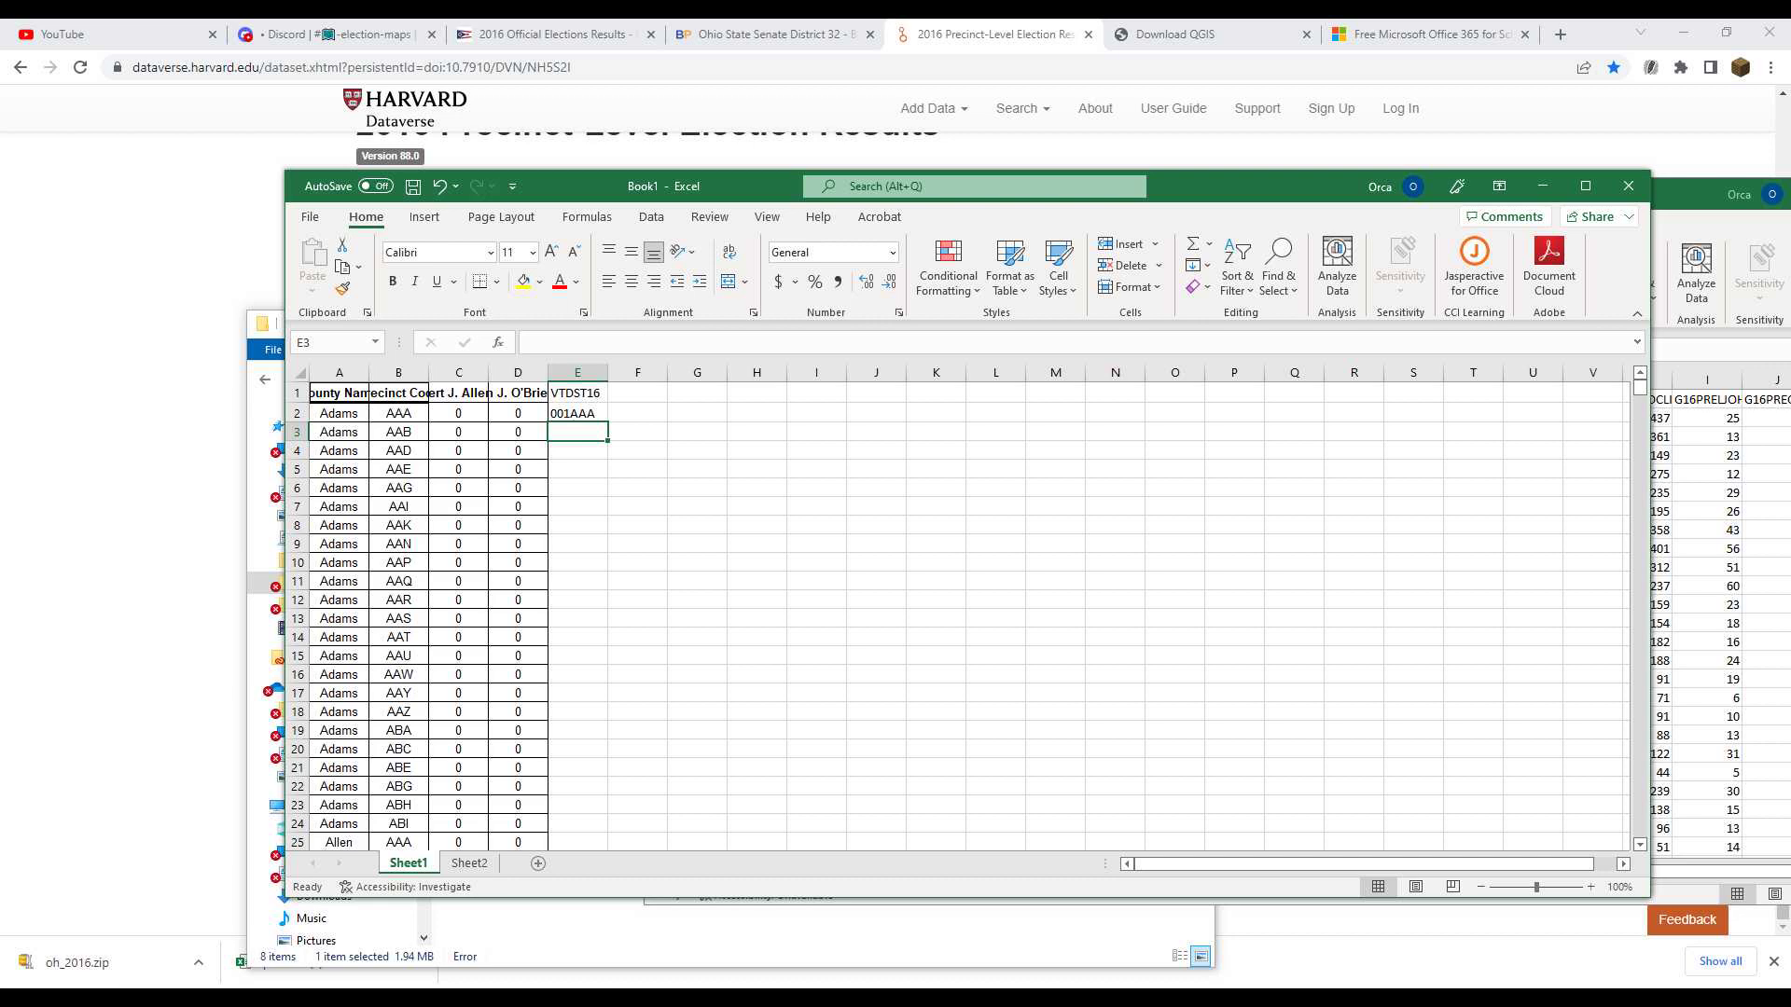
Switch to the oh_2016 workbook, search its VTDST16 column for 001AAA, and return to Book1
{"action": "key", "text": "alt+Tab"}
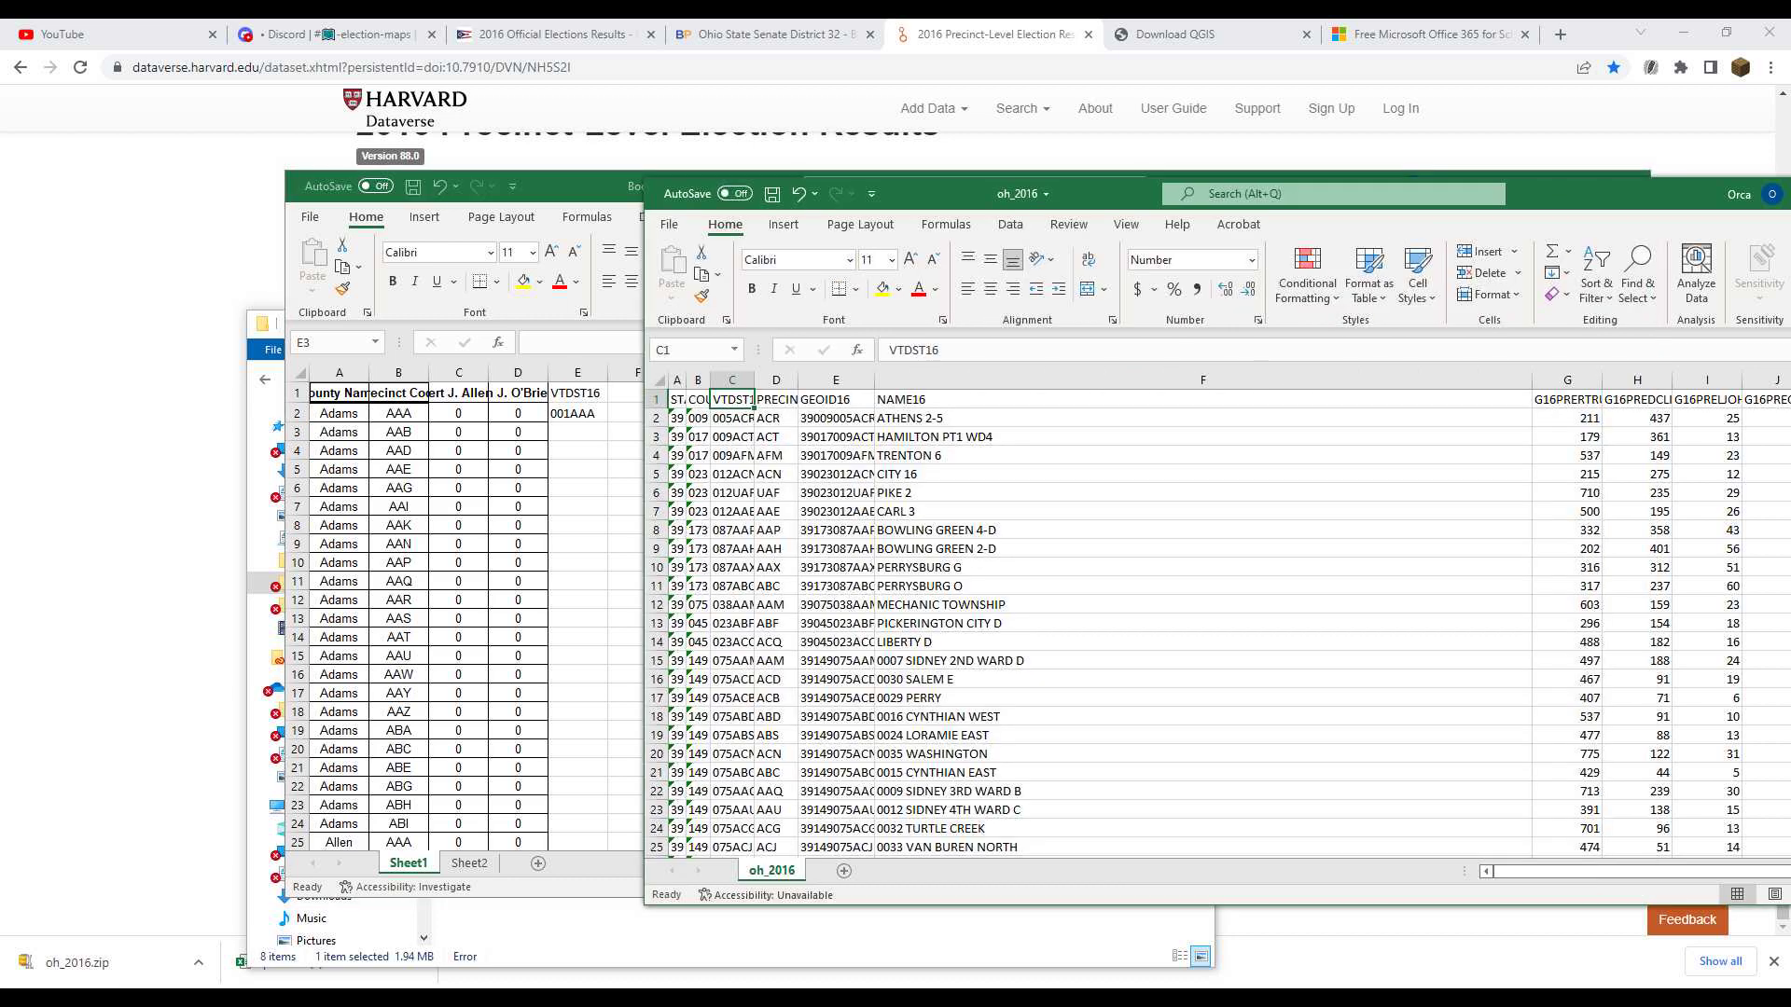
{"action": "left_click", "coordinate": [732, 380]}
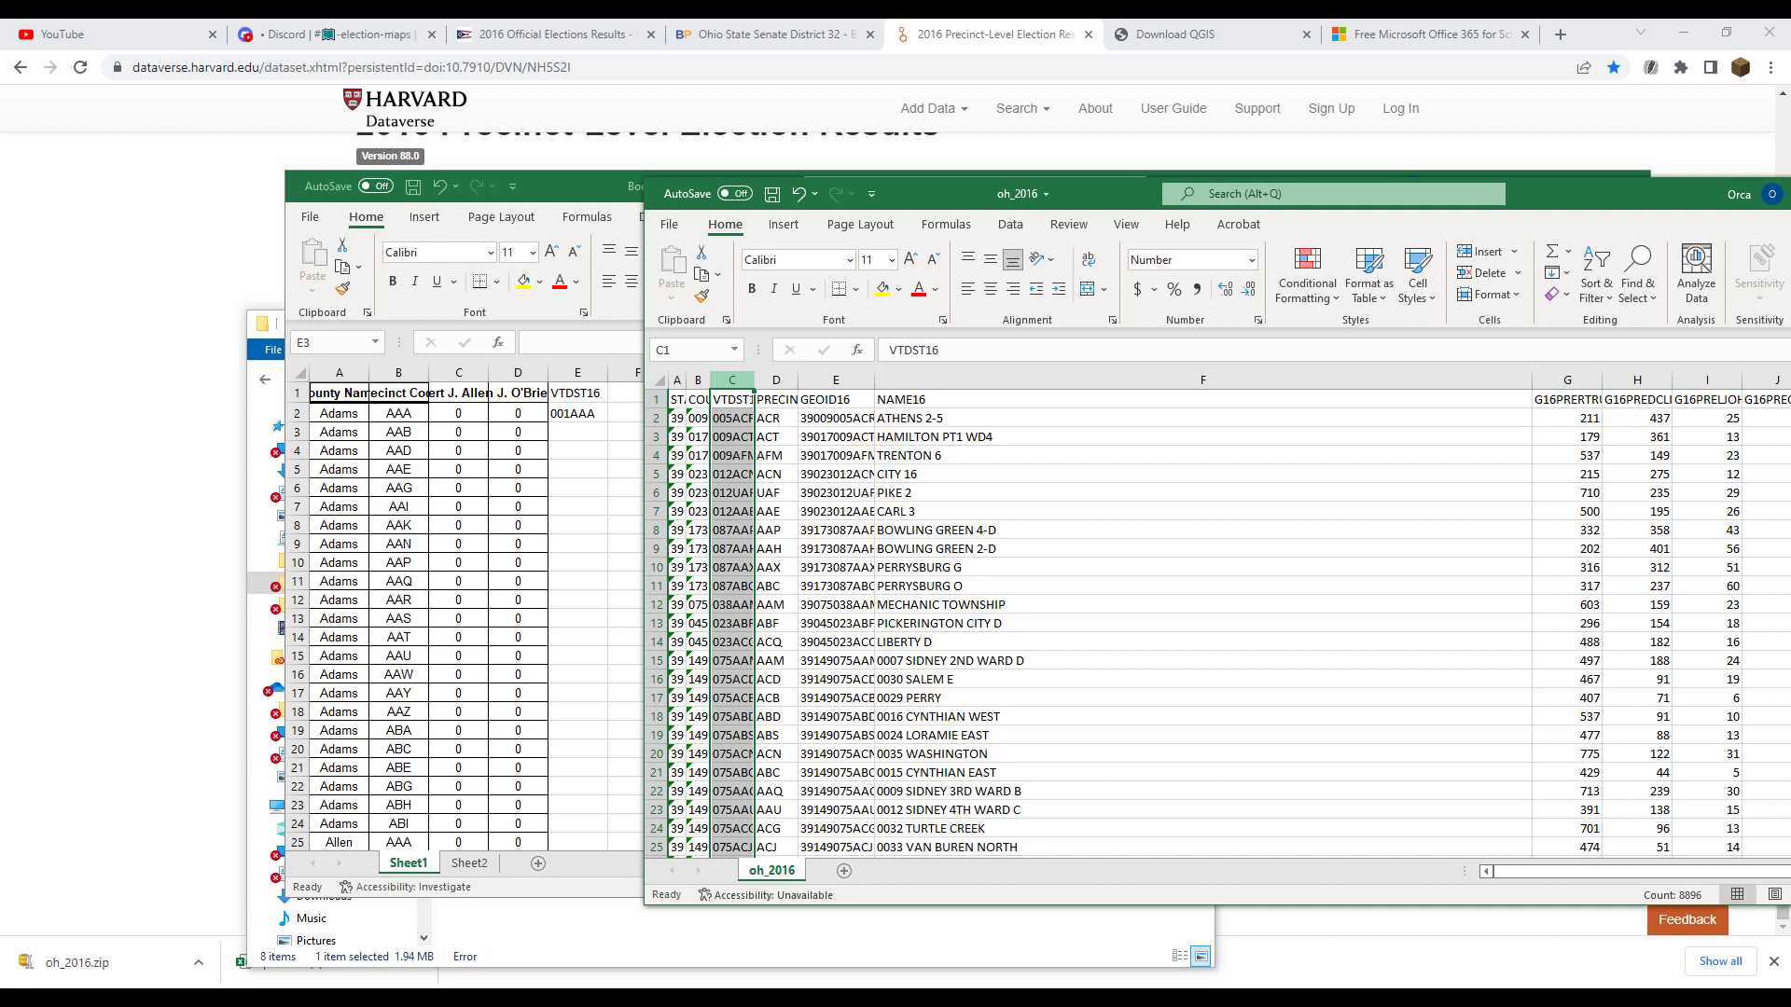
{"action": "key", "text": "ctrl+h"}
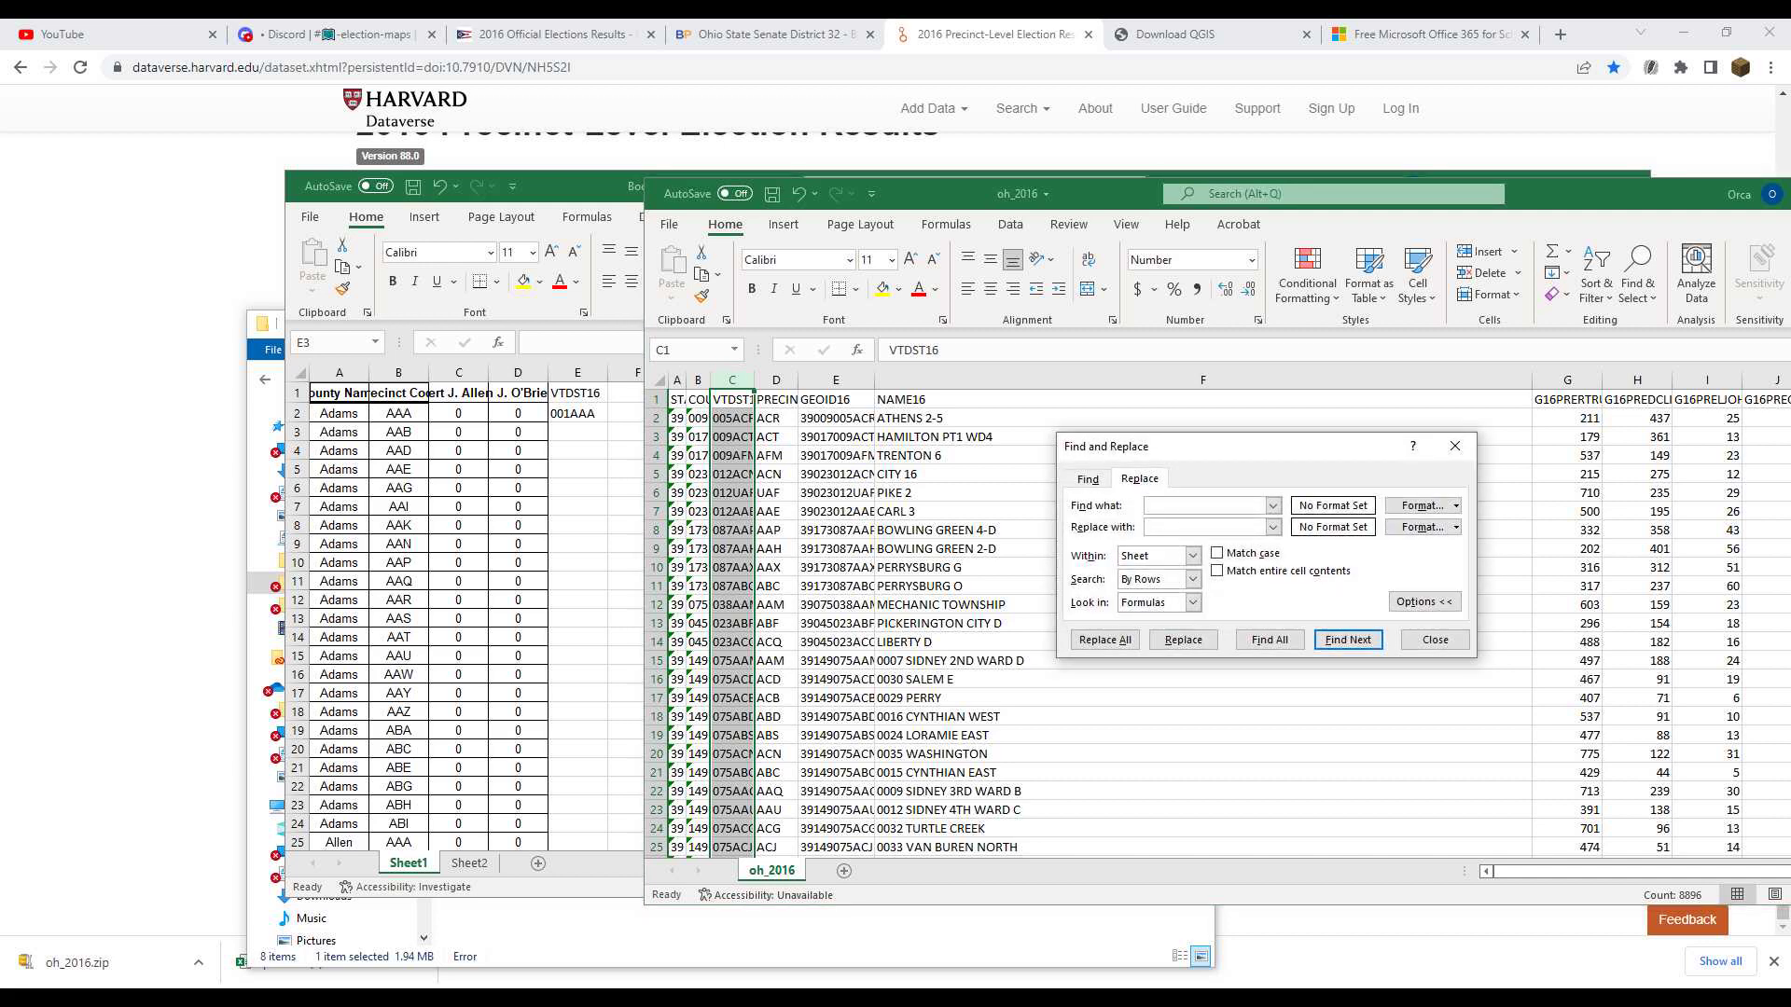
{"action": "type", "text": "001AAA"}
{"action": "key", "text": "Return"}
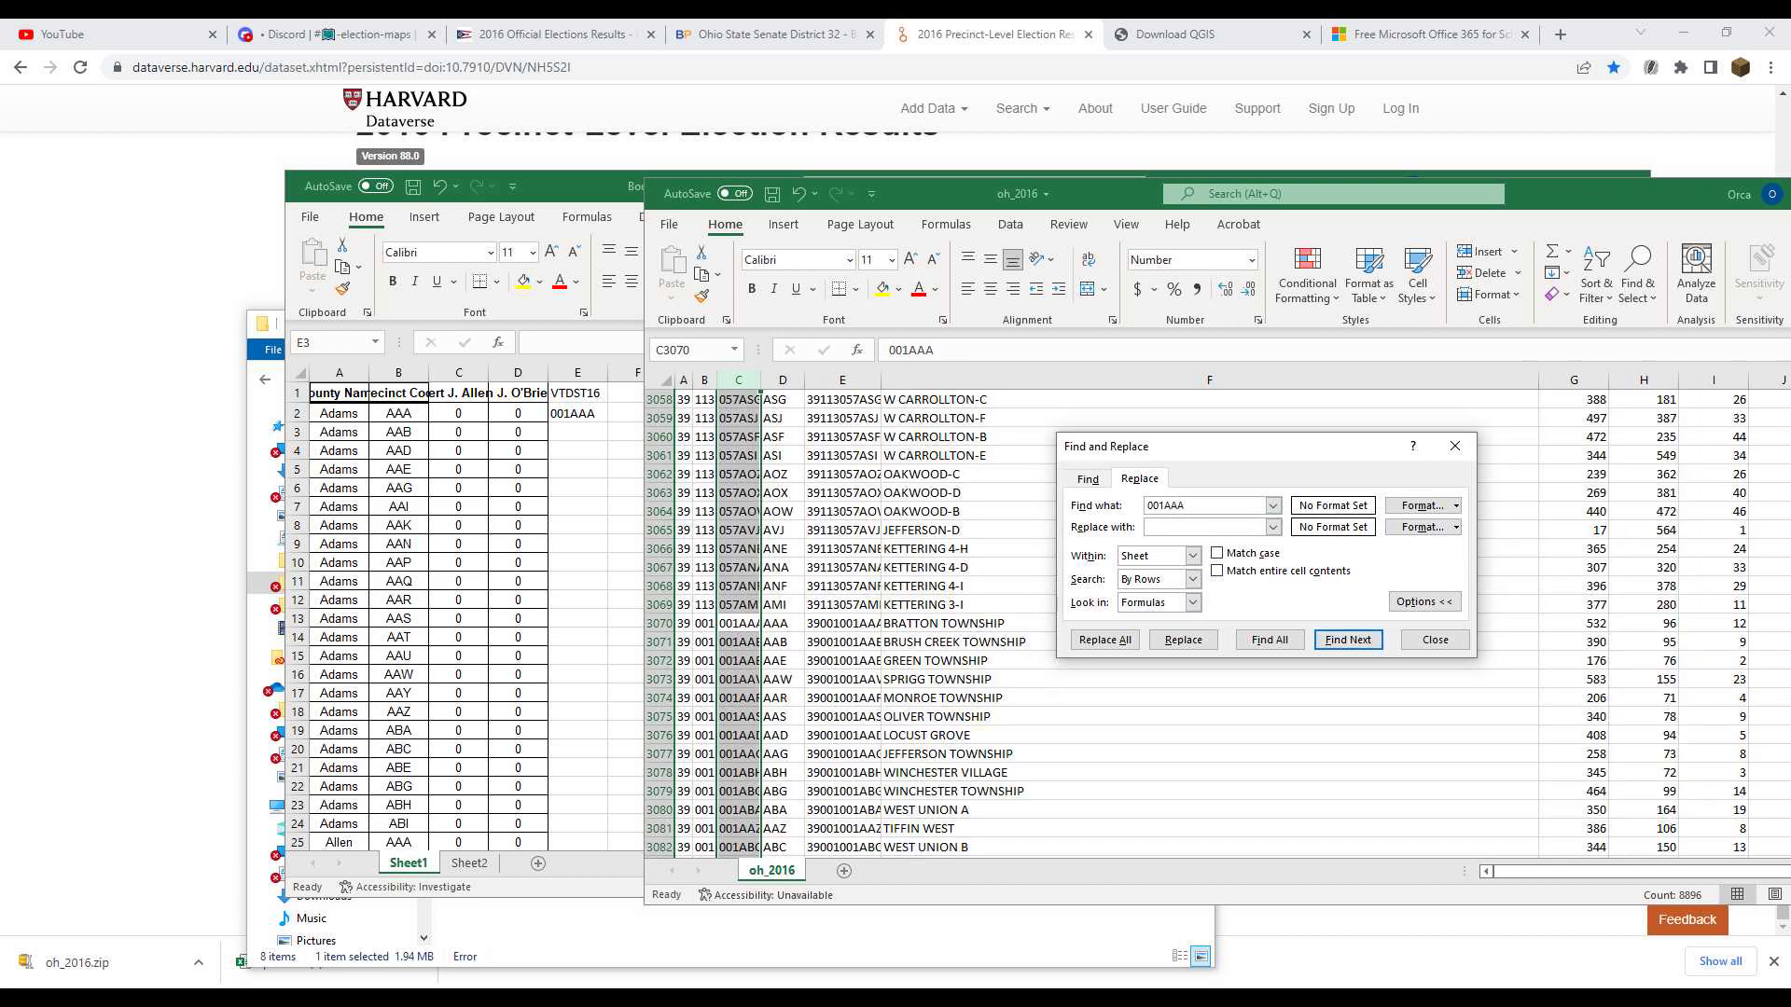
{"action": "left_click", "coordinate": [1455, 446]}
{"action": "left_click", "coordinate": [1157, 587]}
{"action": "left_click", "coordinate": [577, 432]}
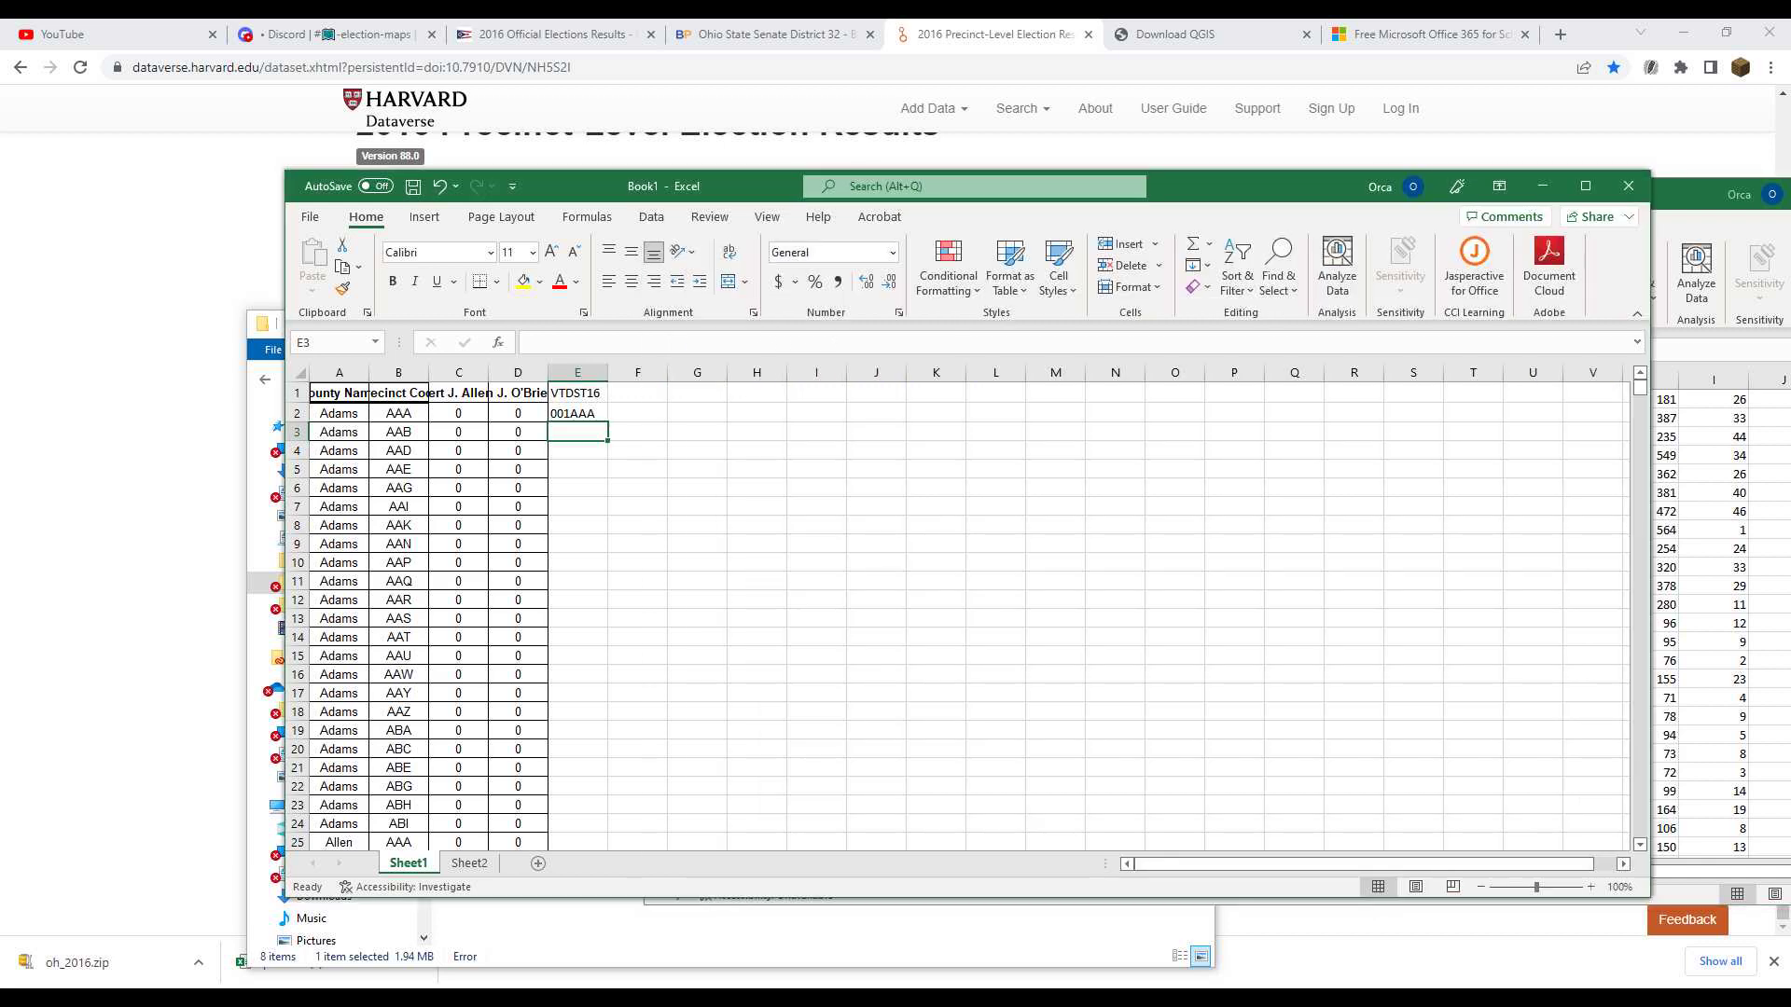
Enter the headers Total, DPCT, RPCT and D-R in cells F1 through I1 of Sheet1
{"action": "left_click", "coordinate": [637, 392]}
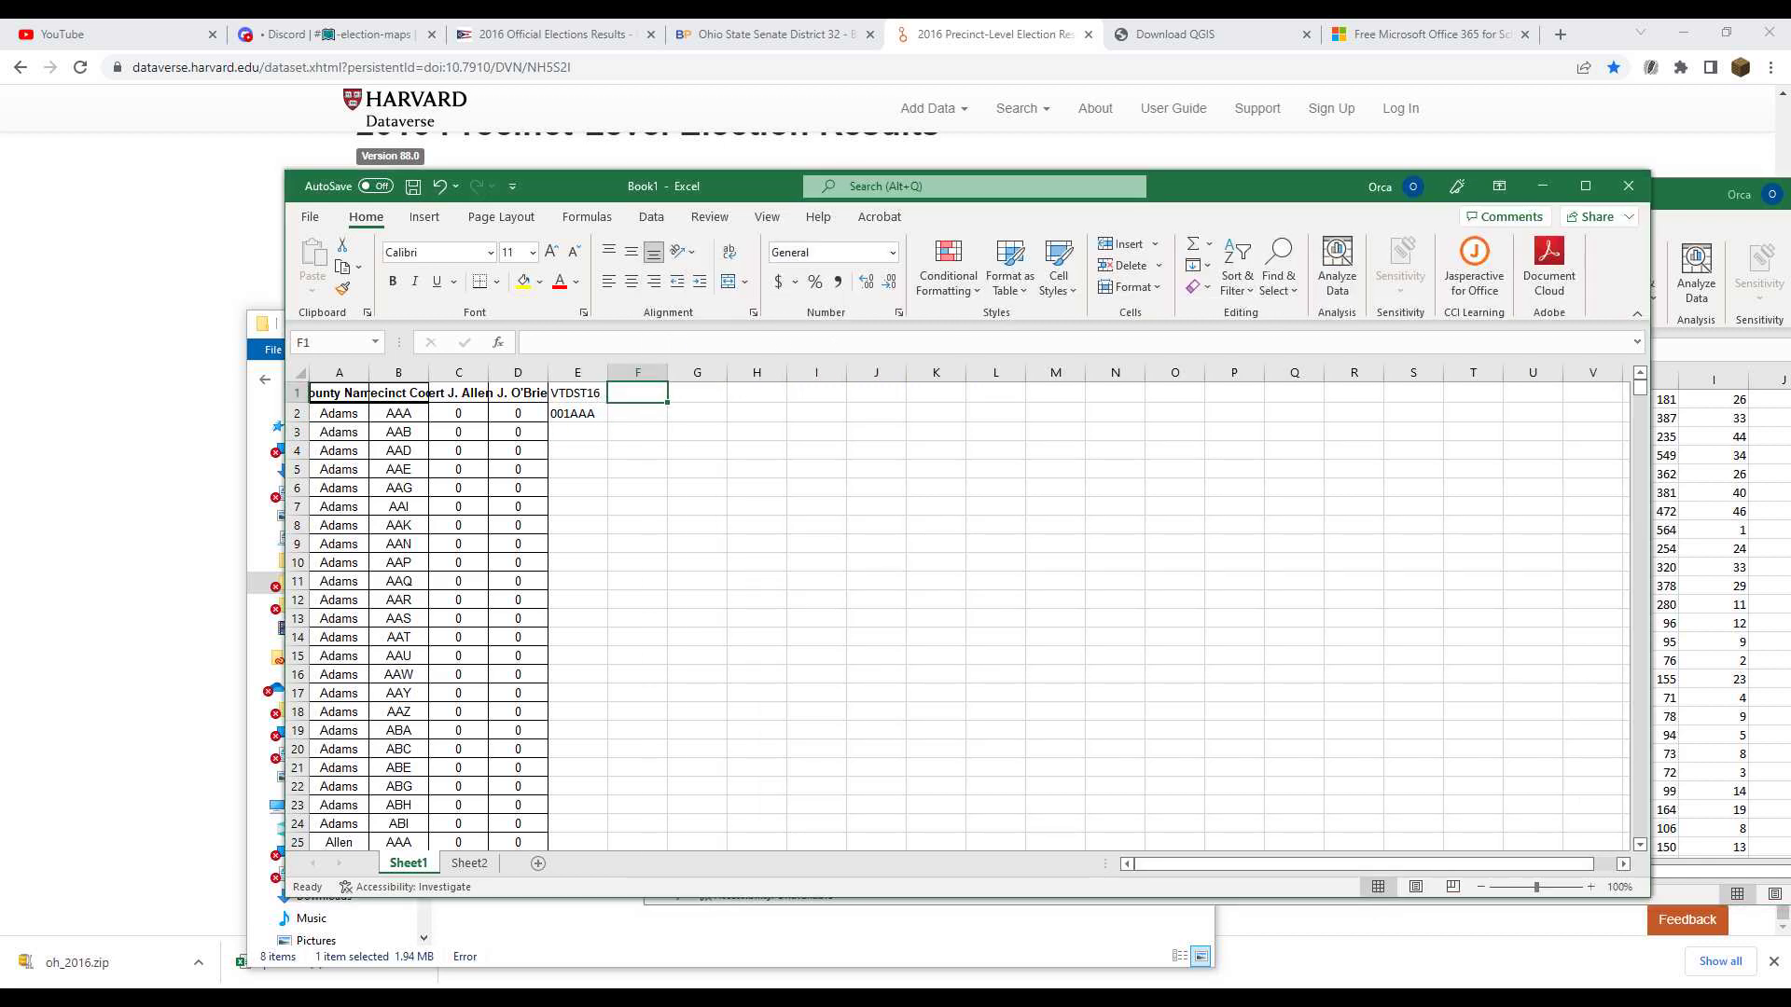
{"action": "type", "text": "Total"}
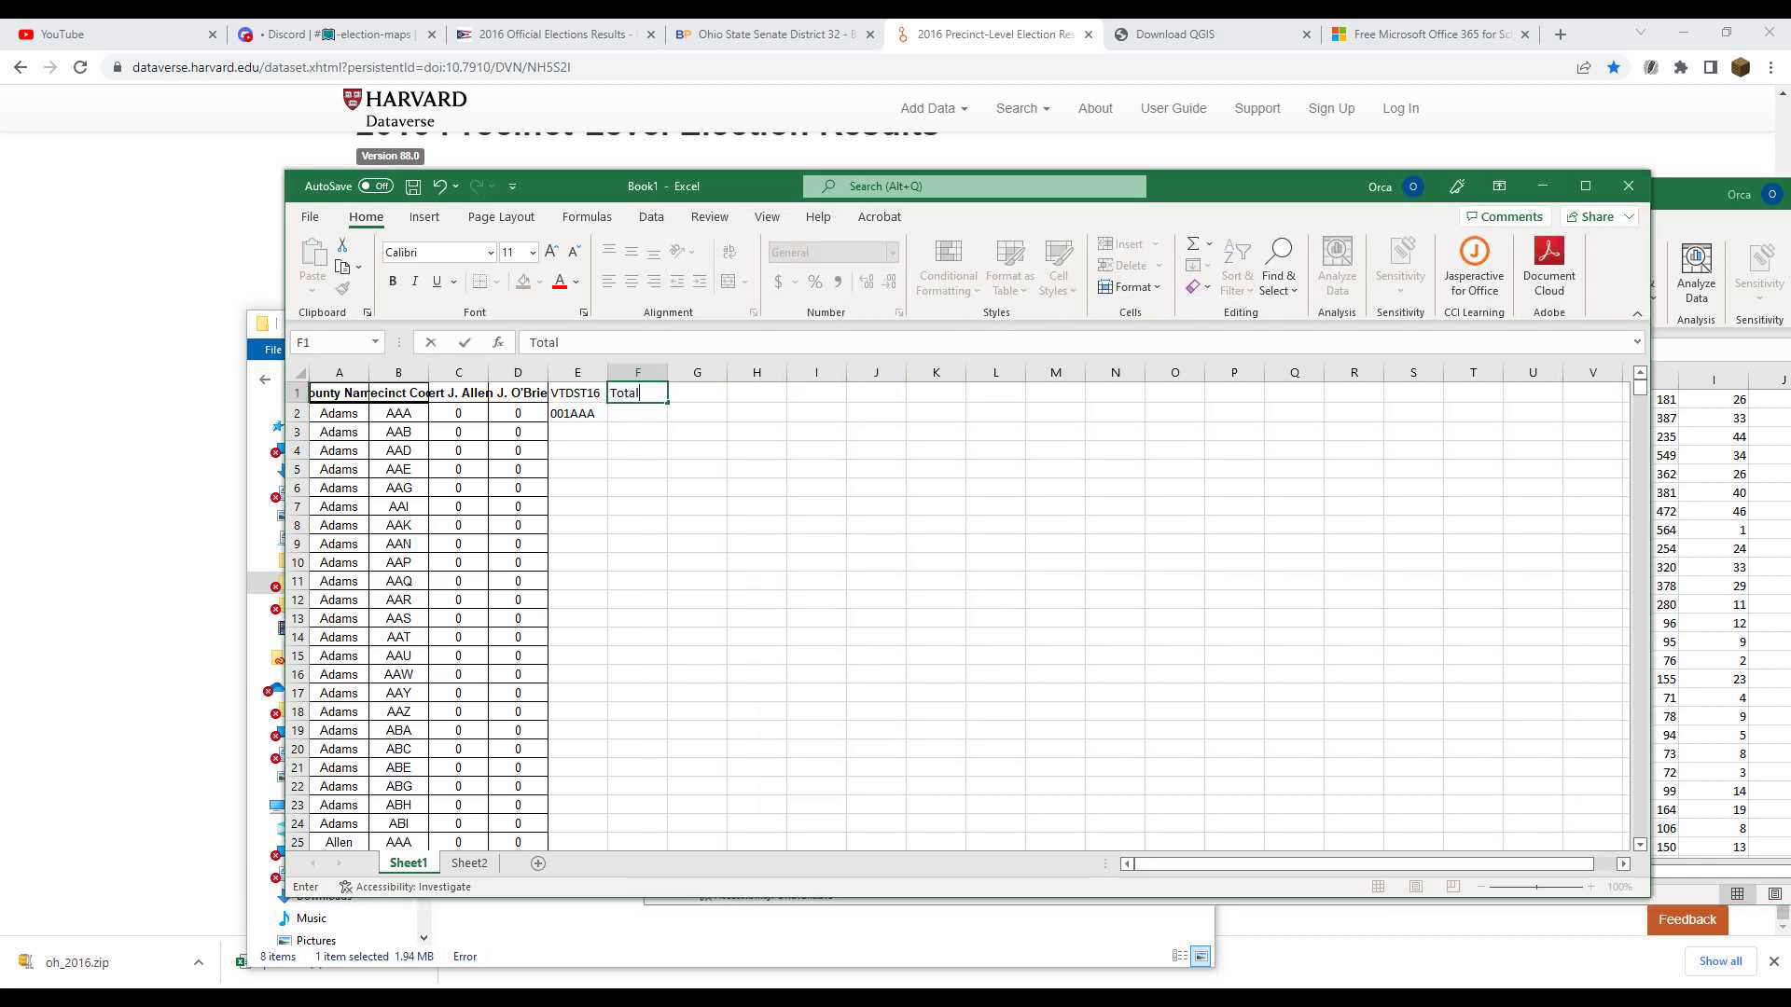
{"action": "key", "text": "Tab"}
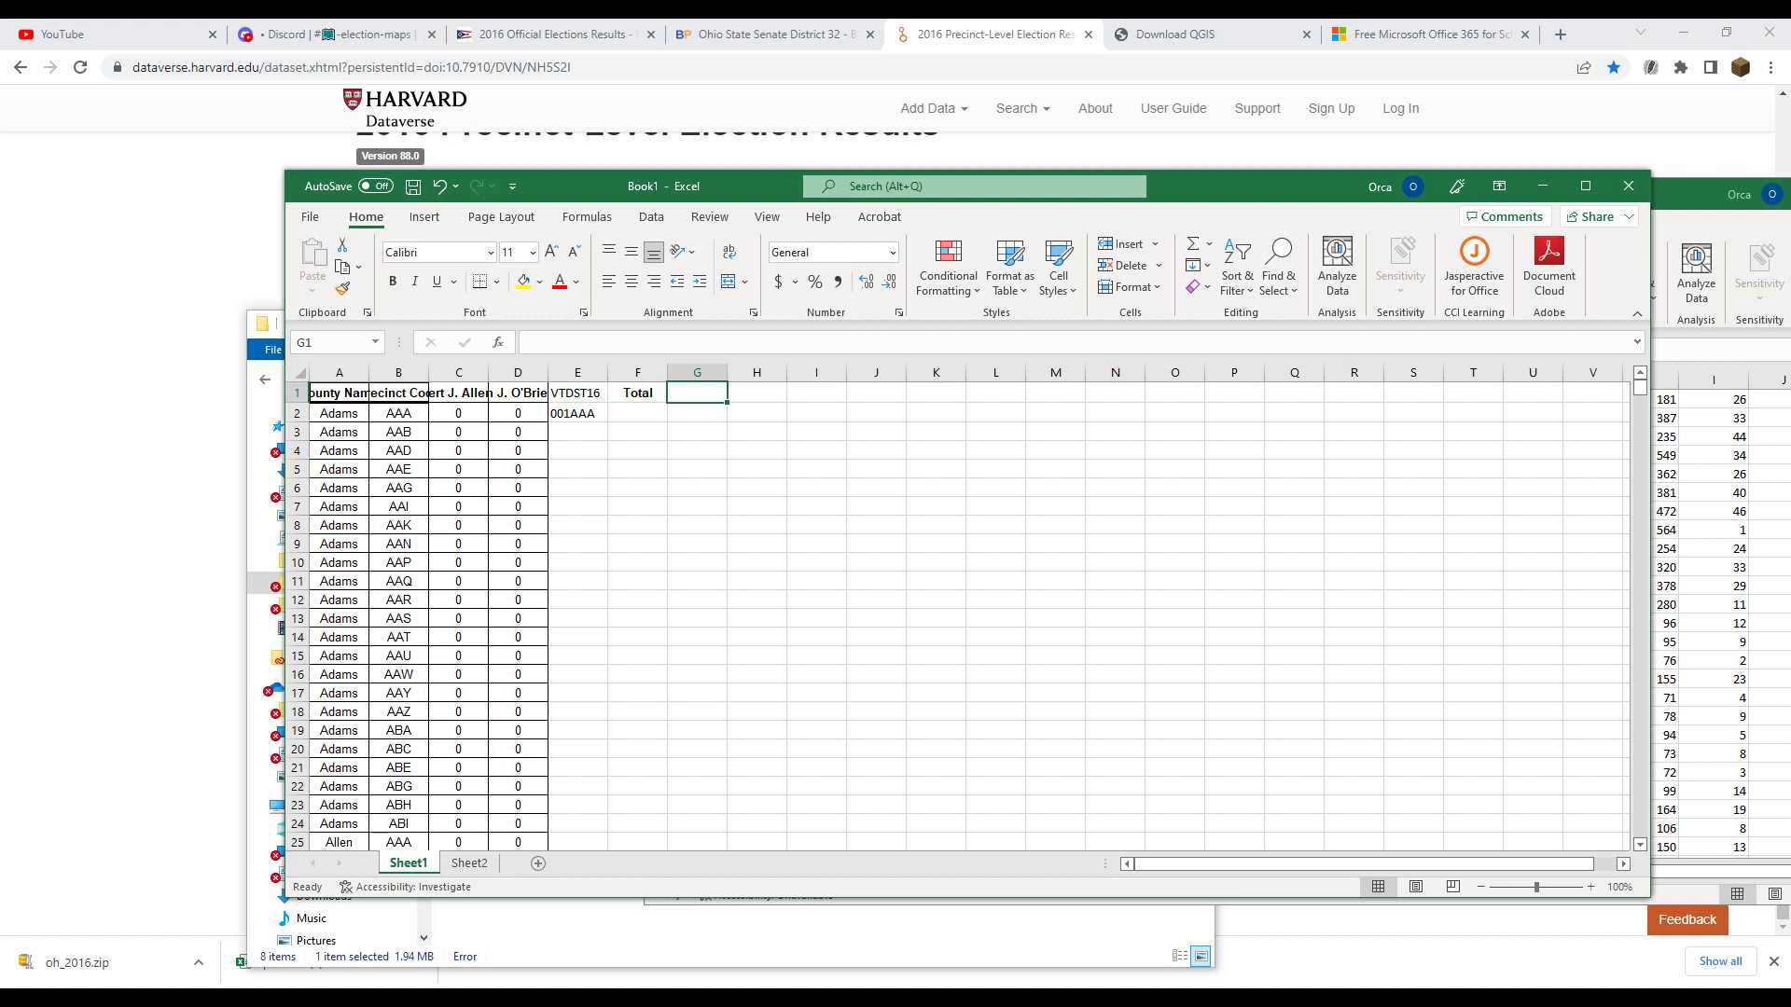
{"action": "type", "text": "DPCT"}
{"action": "key", "text": "Tab"}
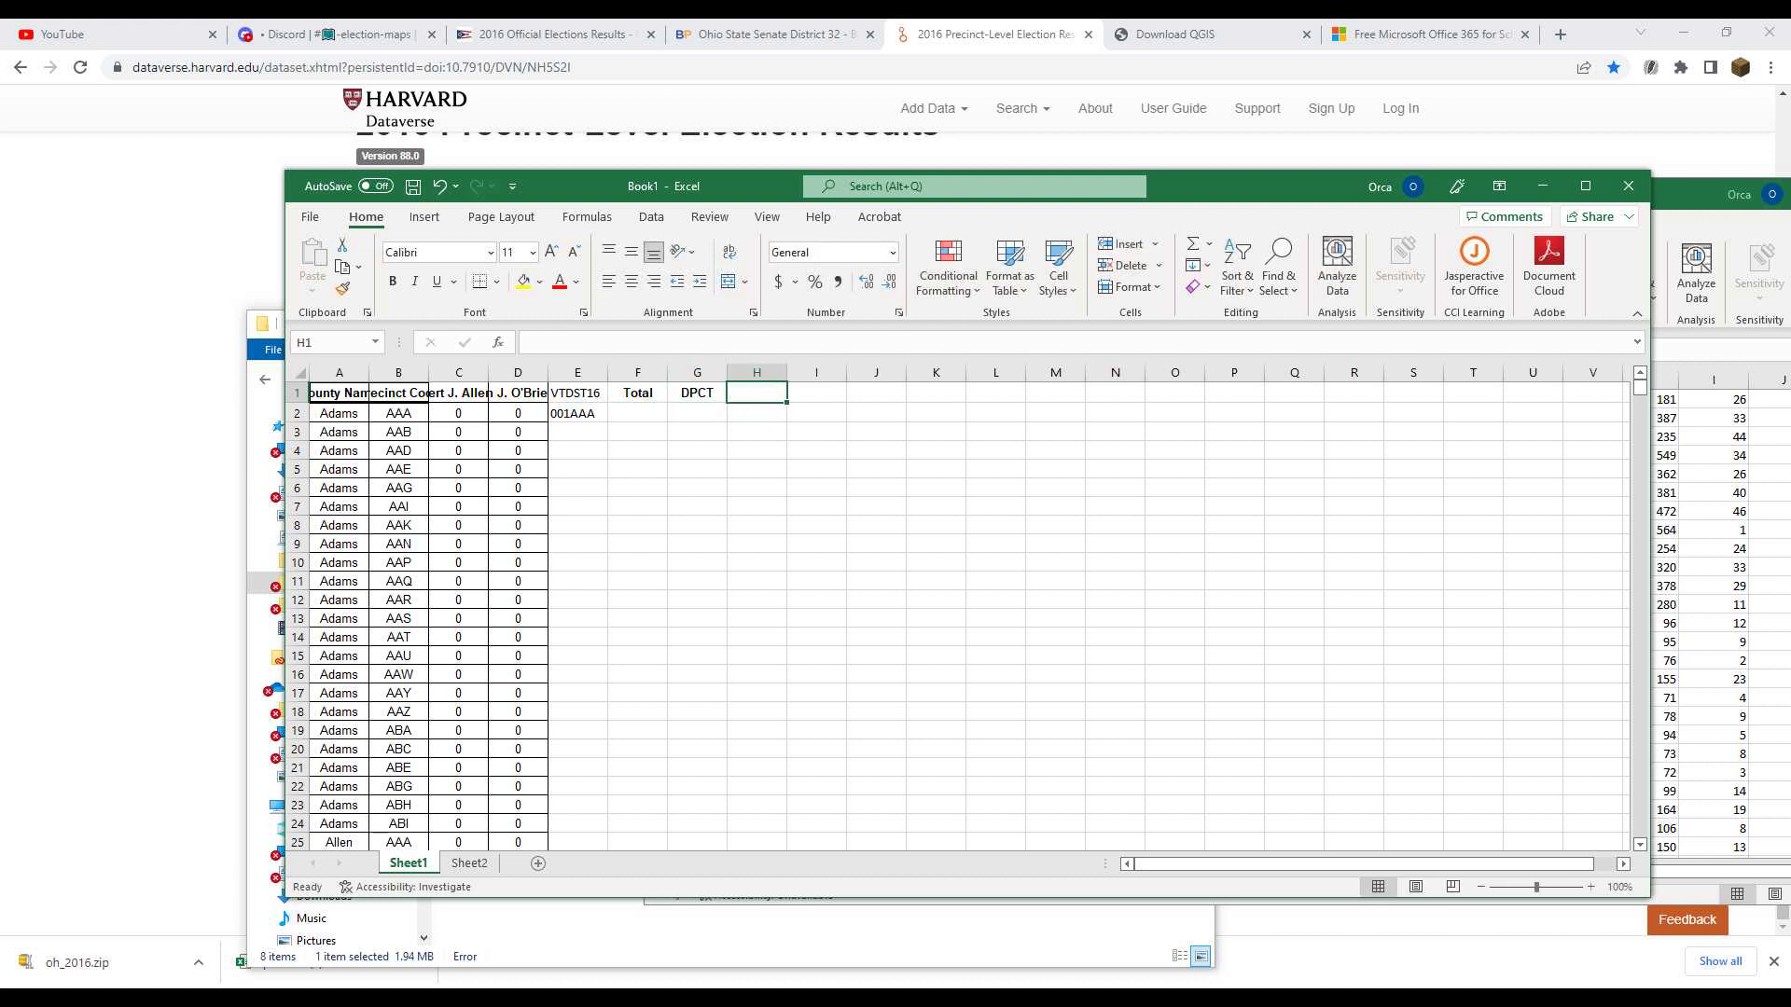
{"action": "type", "text": "RPCT"}
{"action": "key", "text": "Tab"}
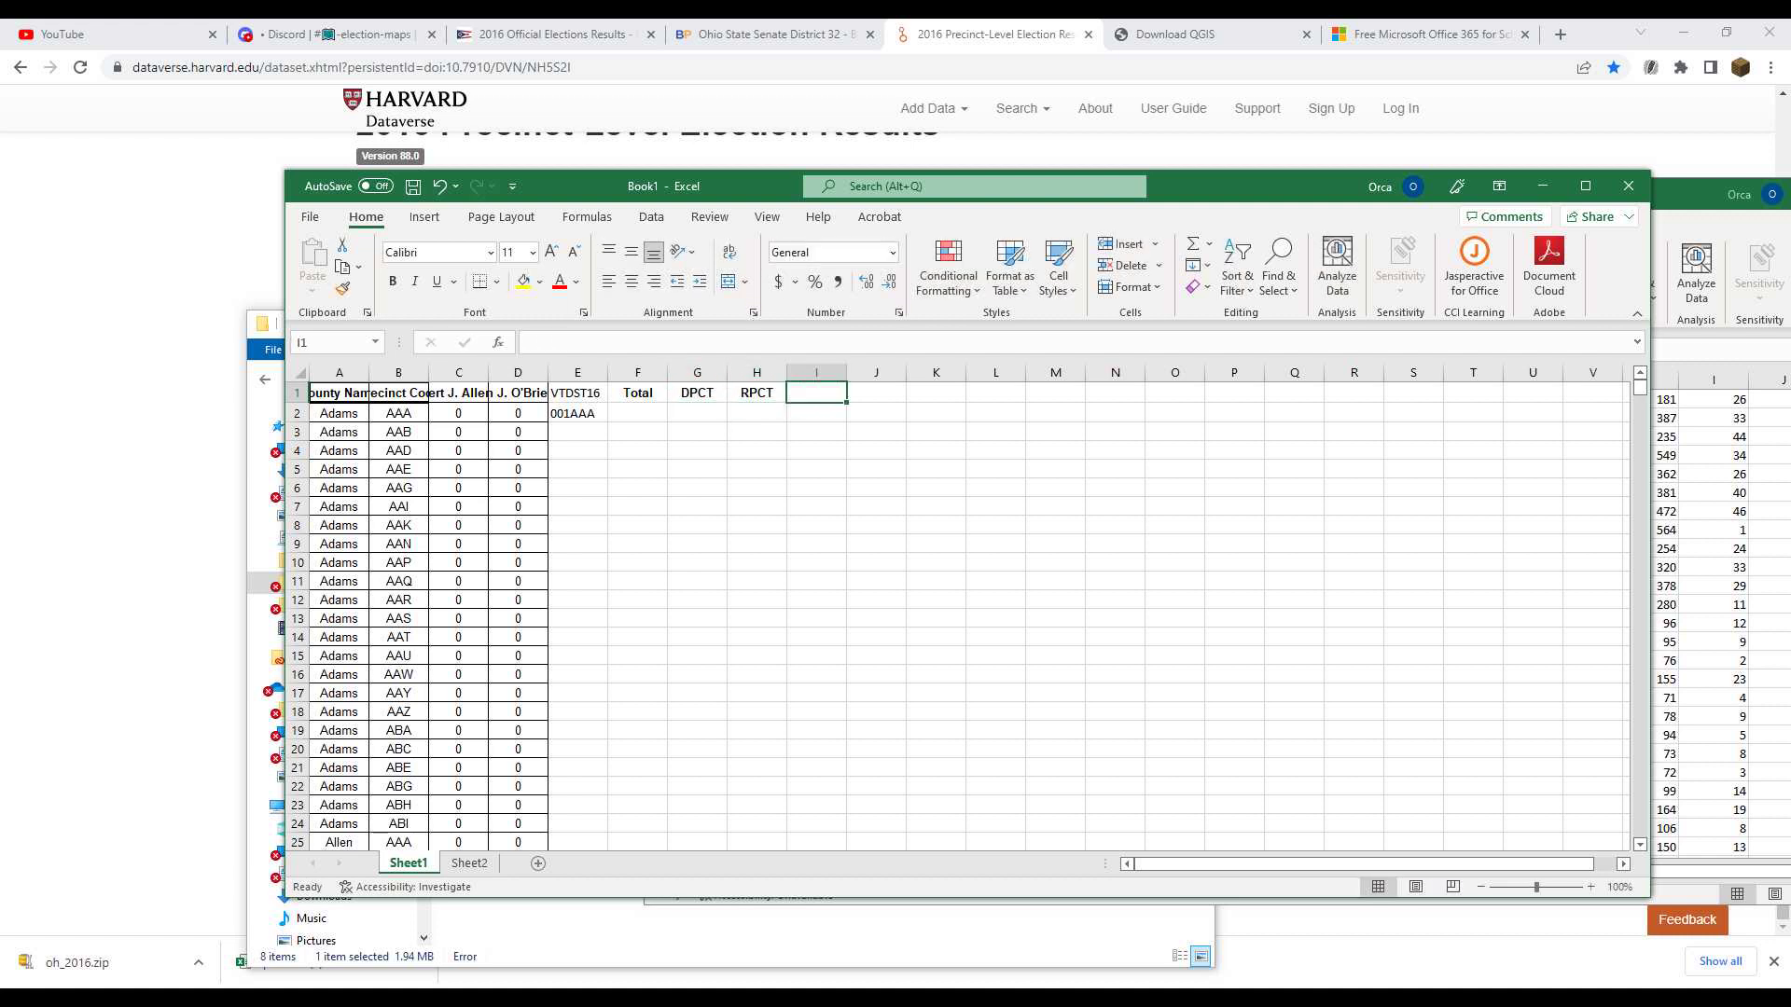
{"action": "type", "text": "D-R"}
{"action": "key", "text": "Return"}
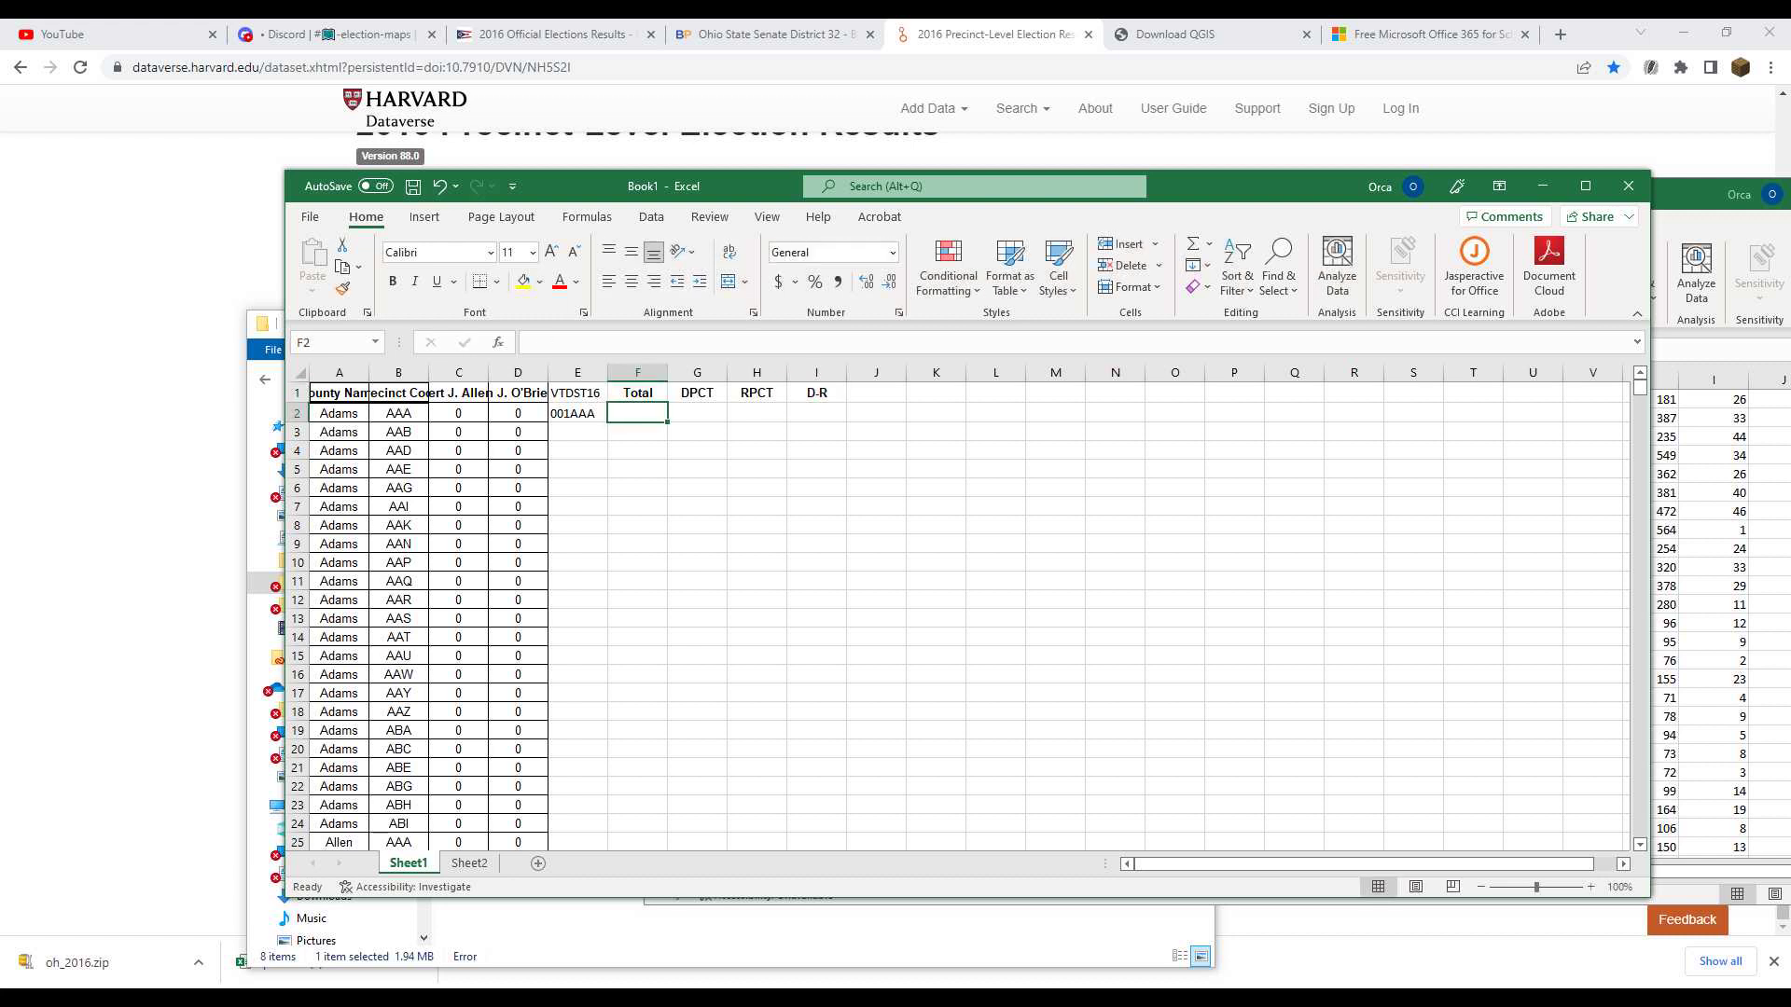
Add up both candidates' votes in F2 with the formula =SUM(C2:D2)
{"action": "type", "text": "="}
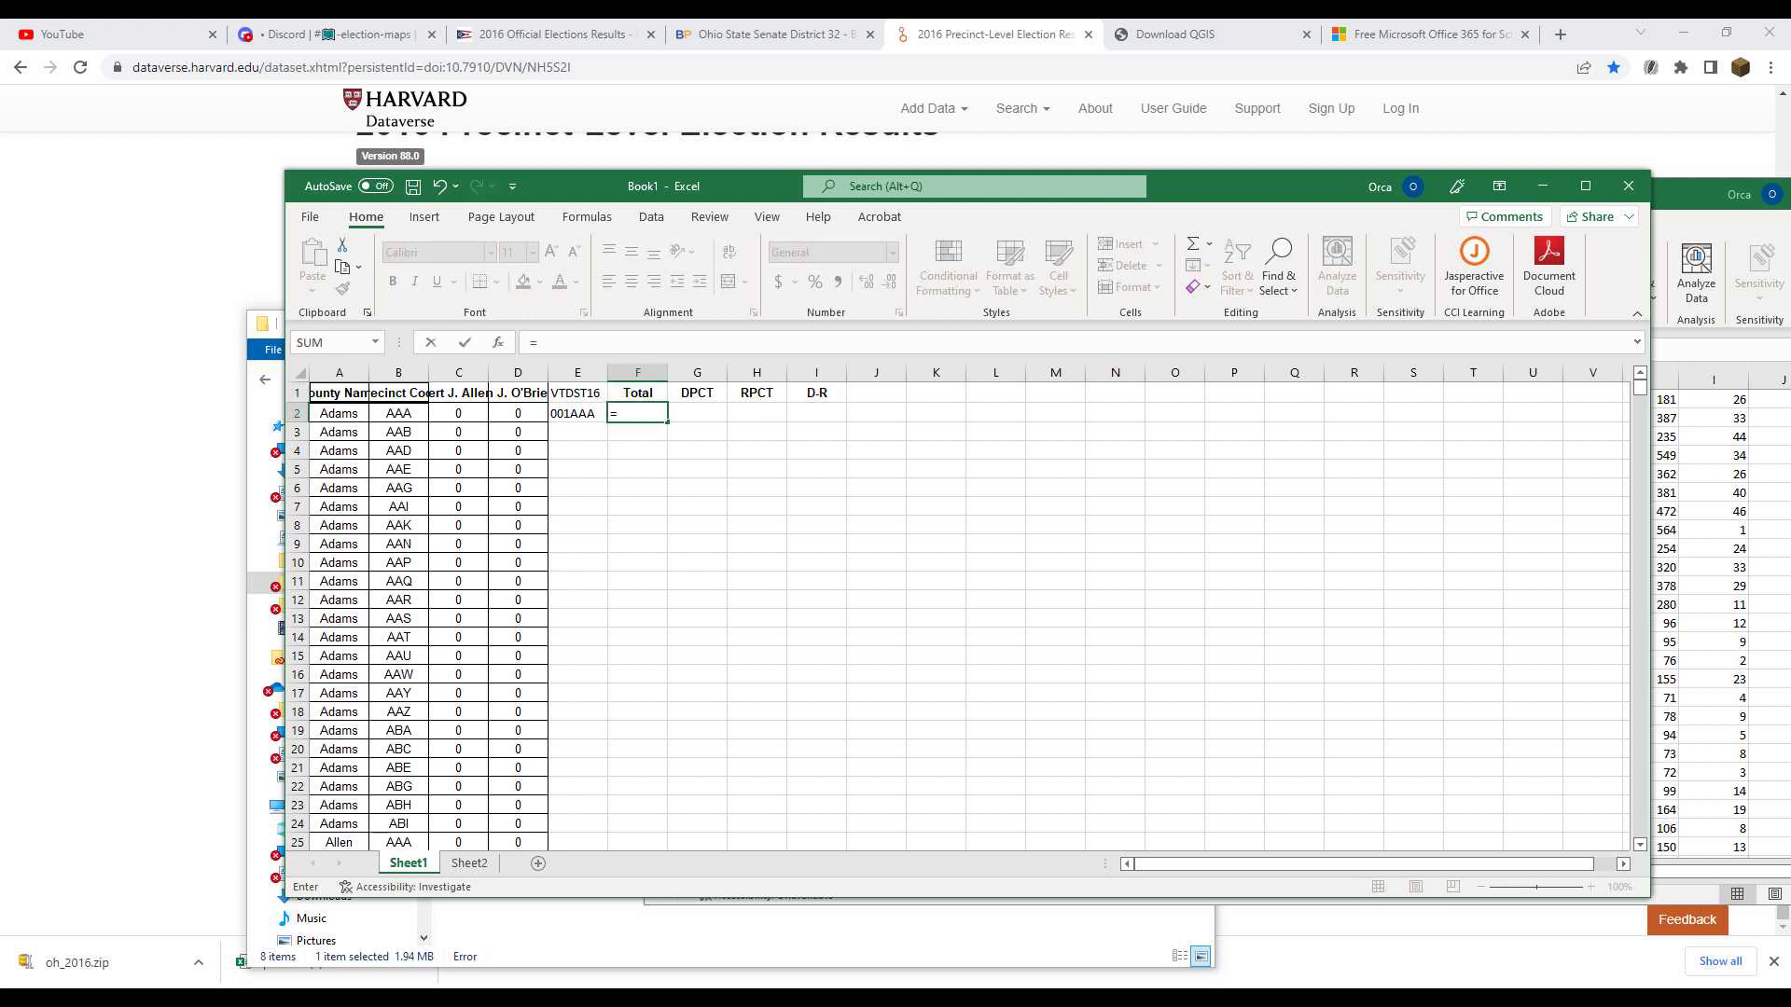
{"action": "type", "text": "sum("}
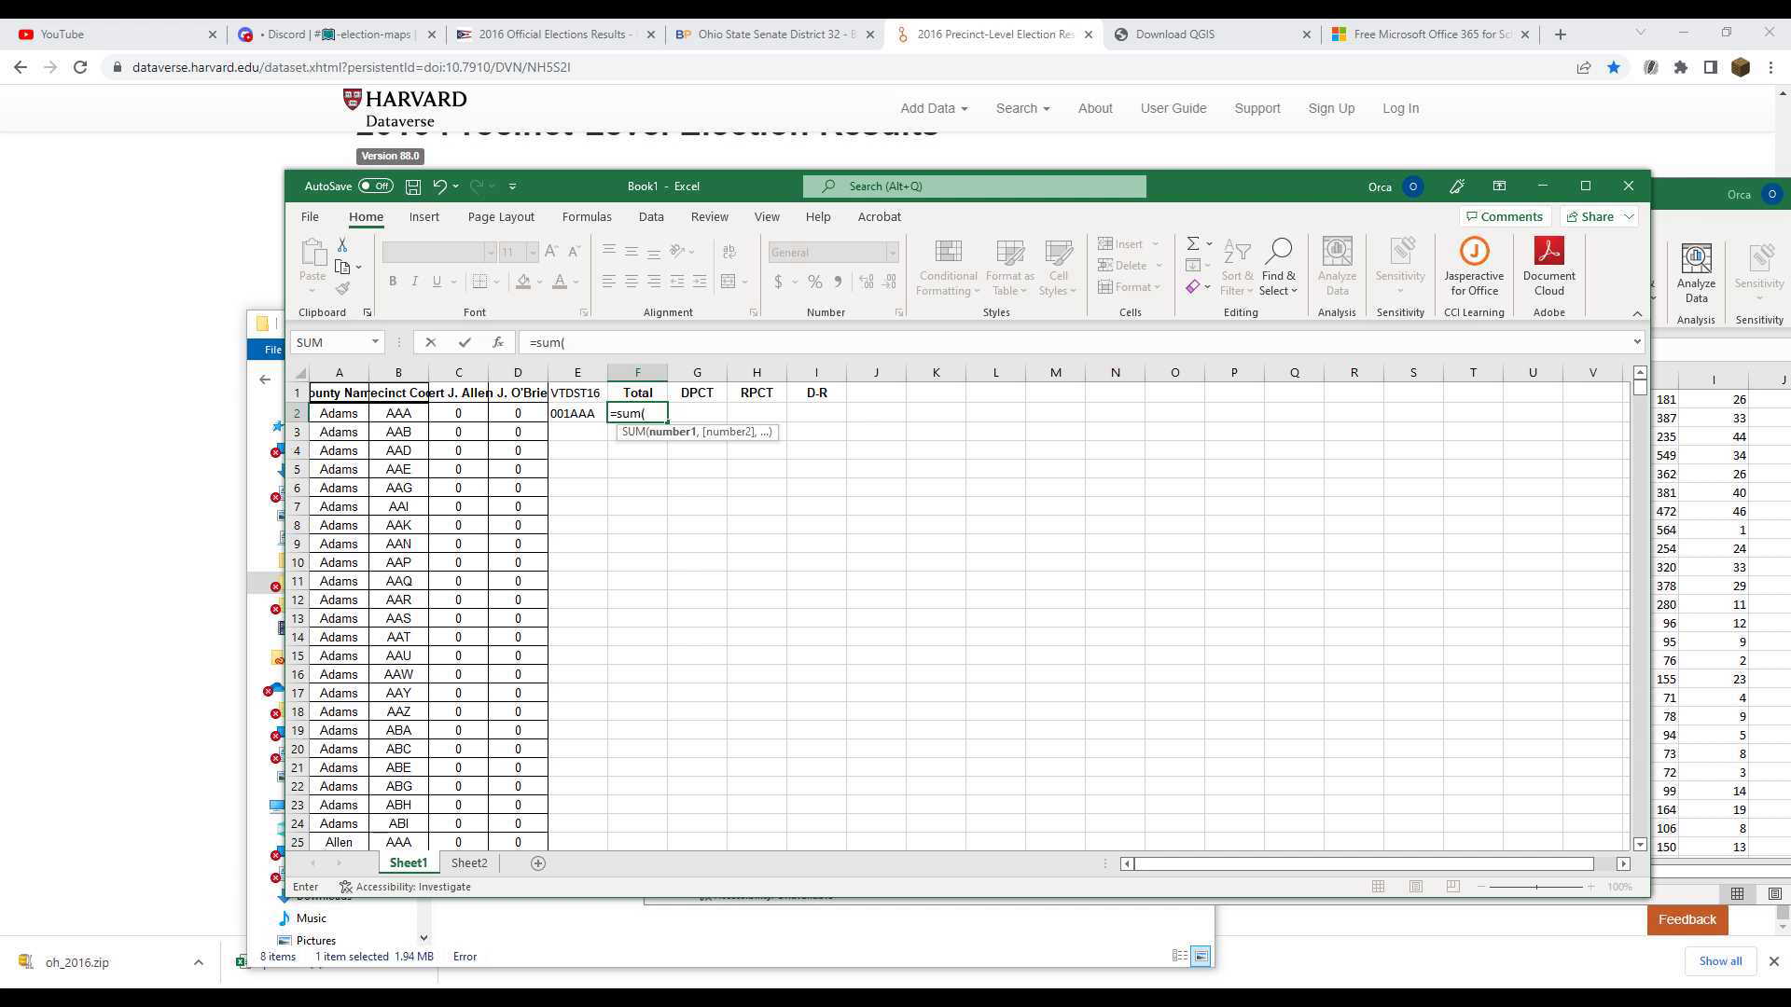
{"action": "key", "text": "Left"}
{"action": "key", "text": "Left"}
{"action": "key", "text": "Left"}
{"action": "key", "text": "shift+Right"}
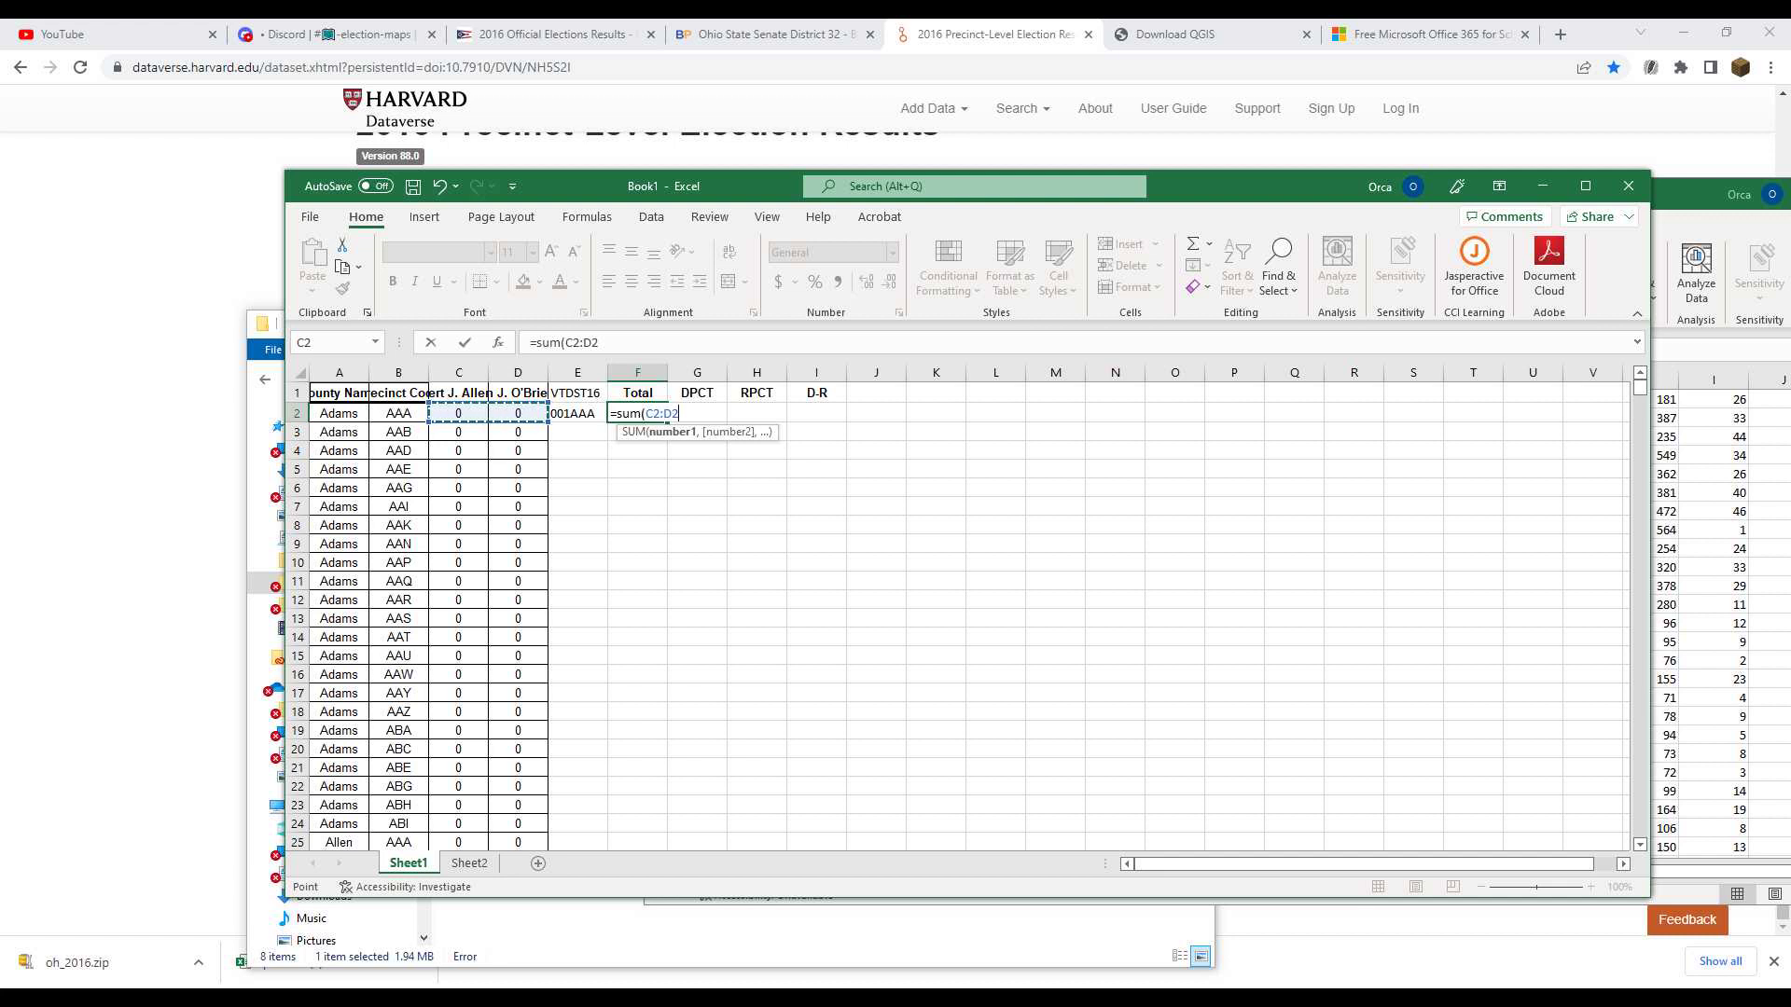
{"action": "key", "text": "Return"}
Replace the Total formula in F2 with =C2+D2
{"action": "double_click", "coordinate": [644, 413]}
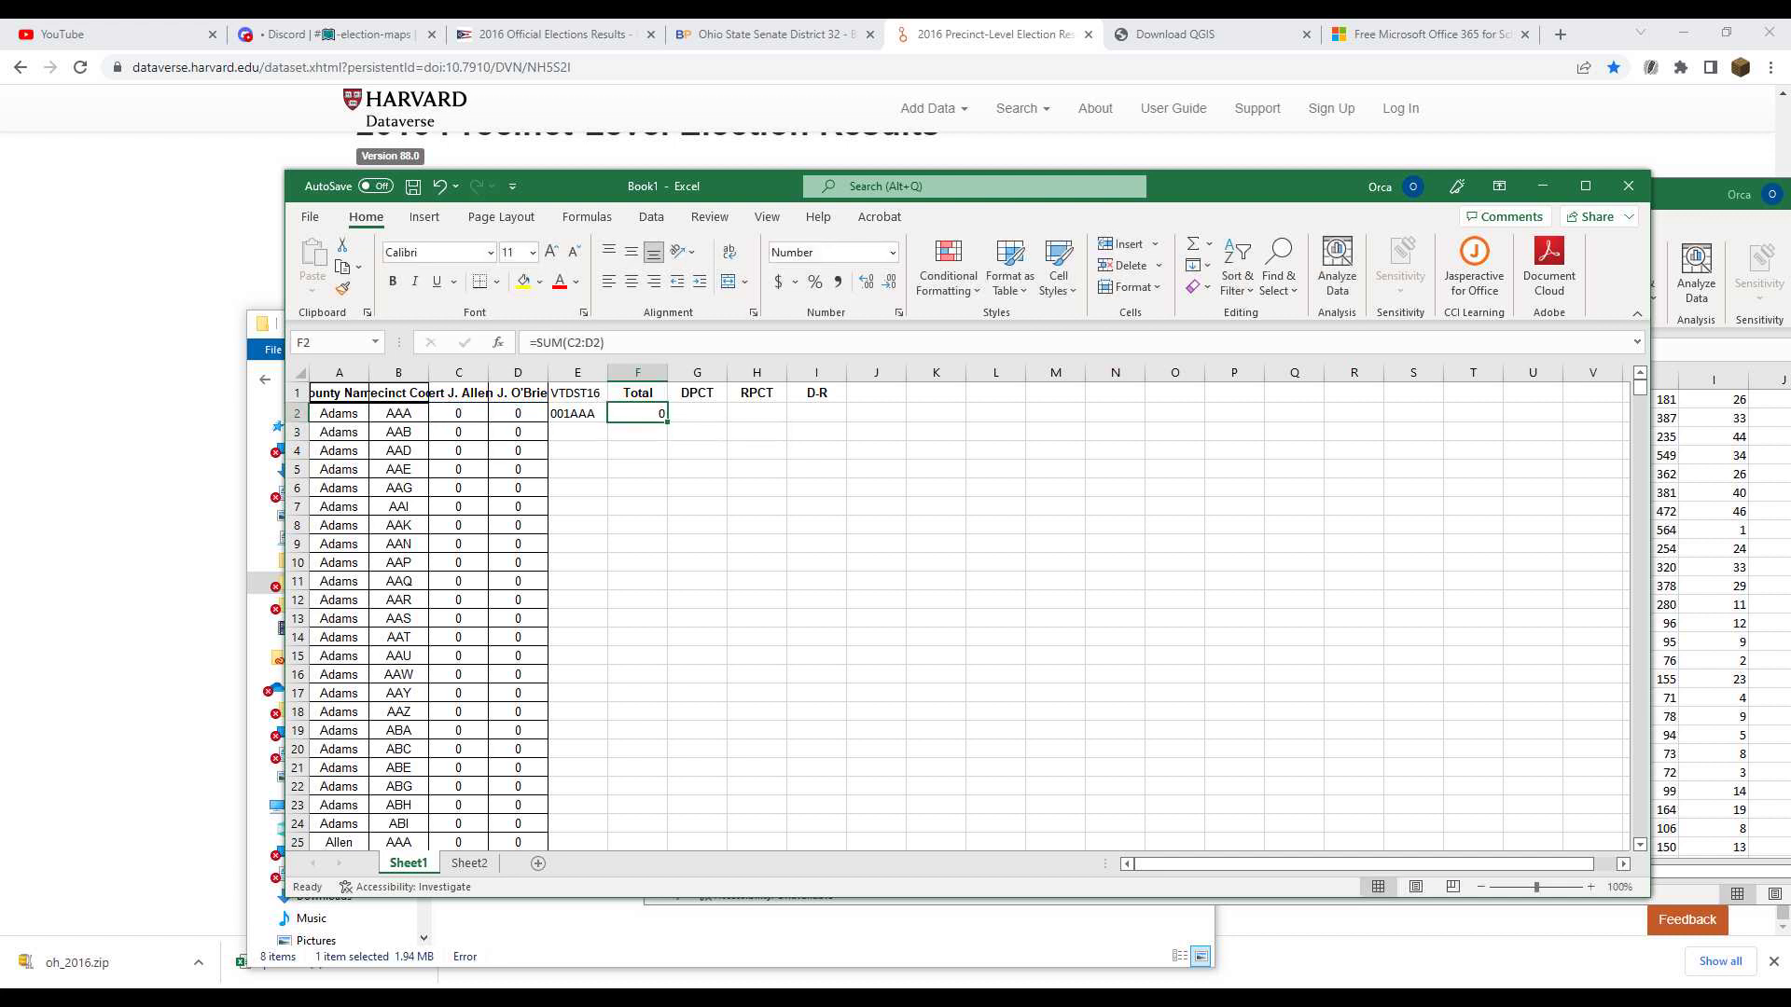
{"action": "left_click_drag", "start_coordinate": [644, 414], "coordinate": [685, 413]}
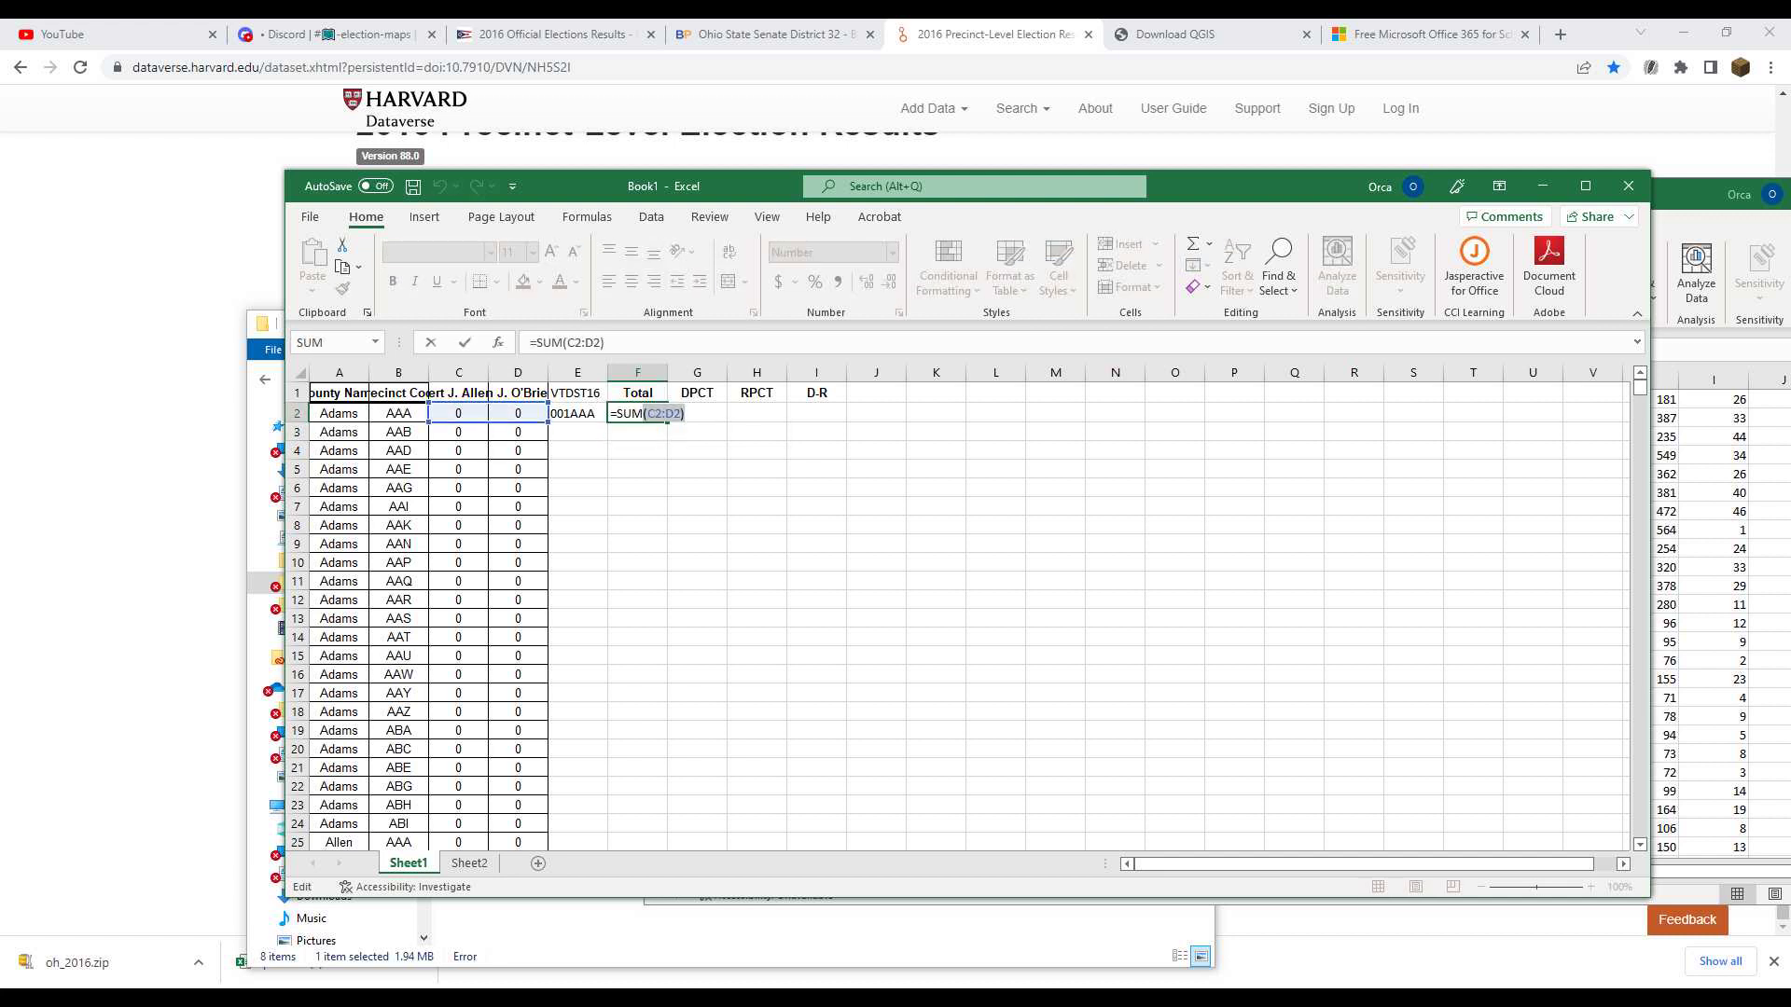
{"action": "key", "text": "BackSpace"}
{"action": "key", "text": "BackSpace"}
{"action": "key", "text": "BackSpace"}
{"action": "key", "text": "BackSpace"}
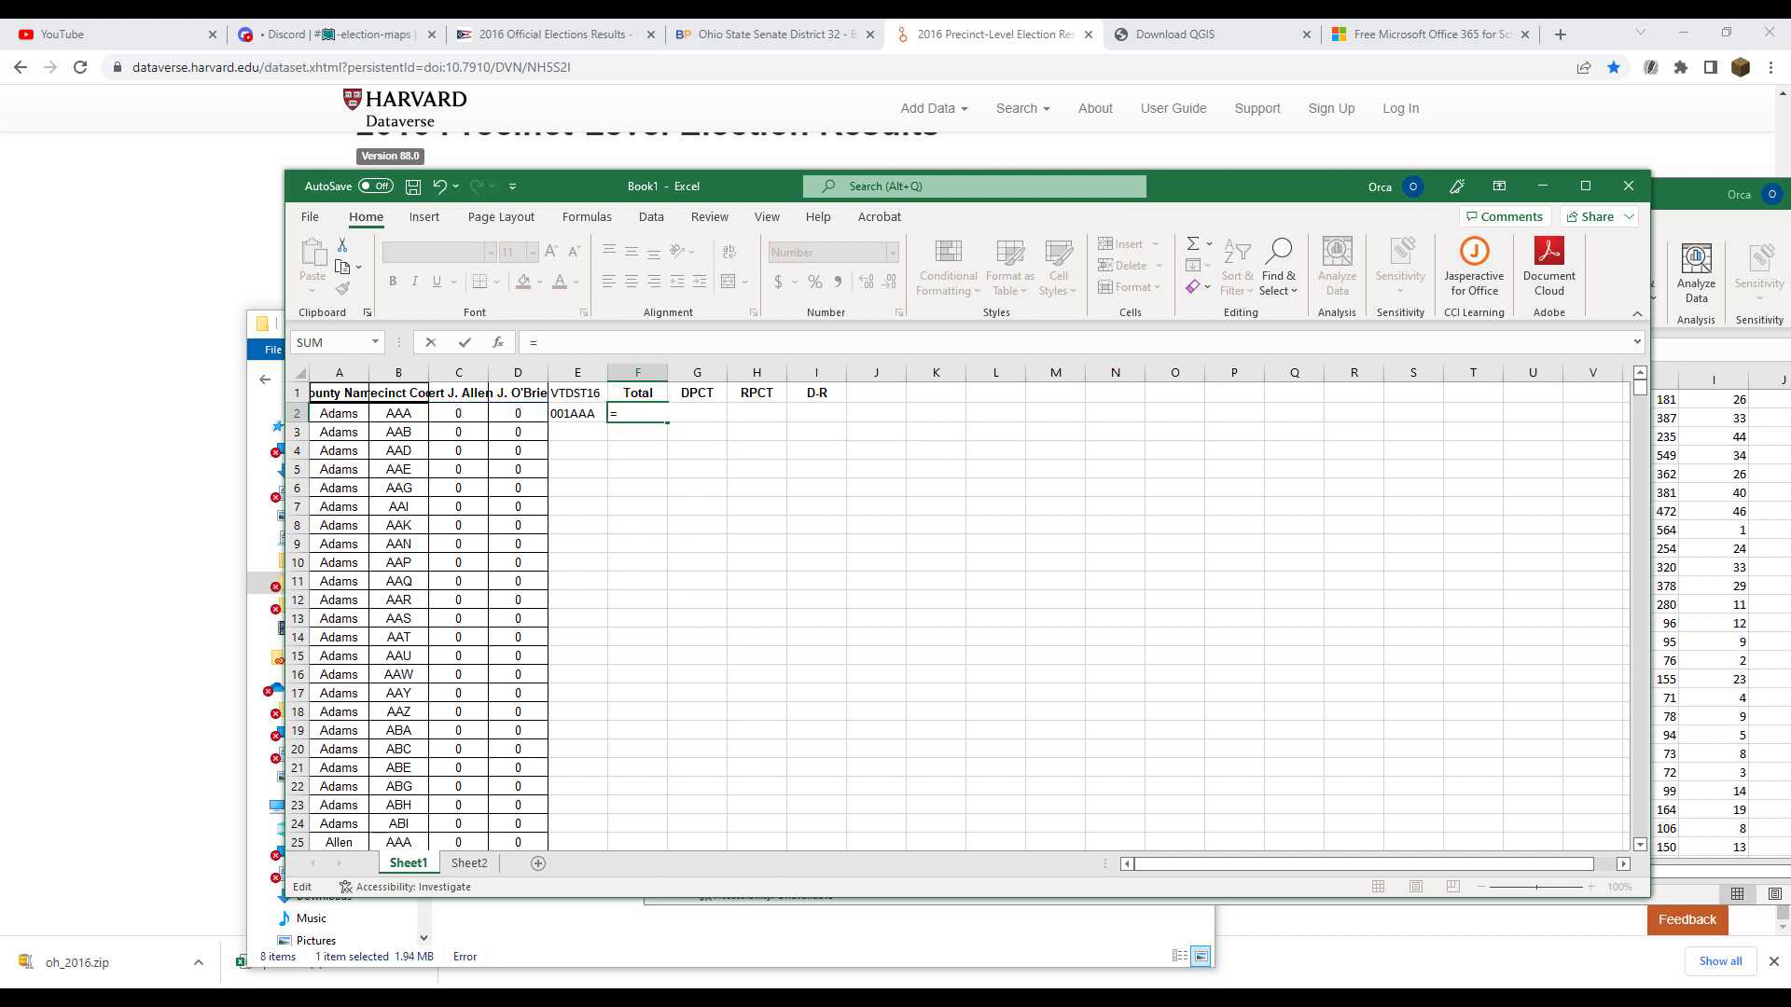
{"action": "key", "text": "Left"}
{"action": "key", "text": "Left"}
{"action": "key", "text": "Left"}
{"action": "type", "text": "+"}
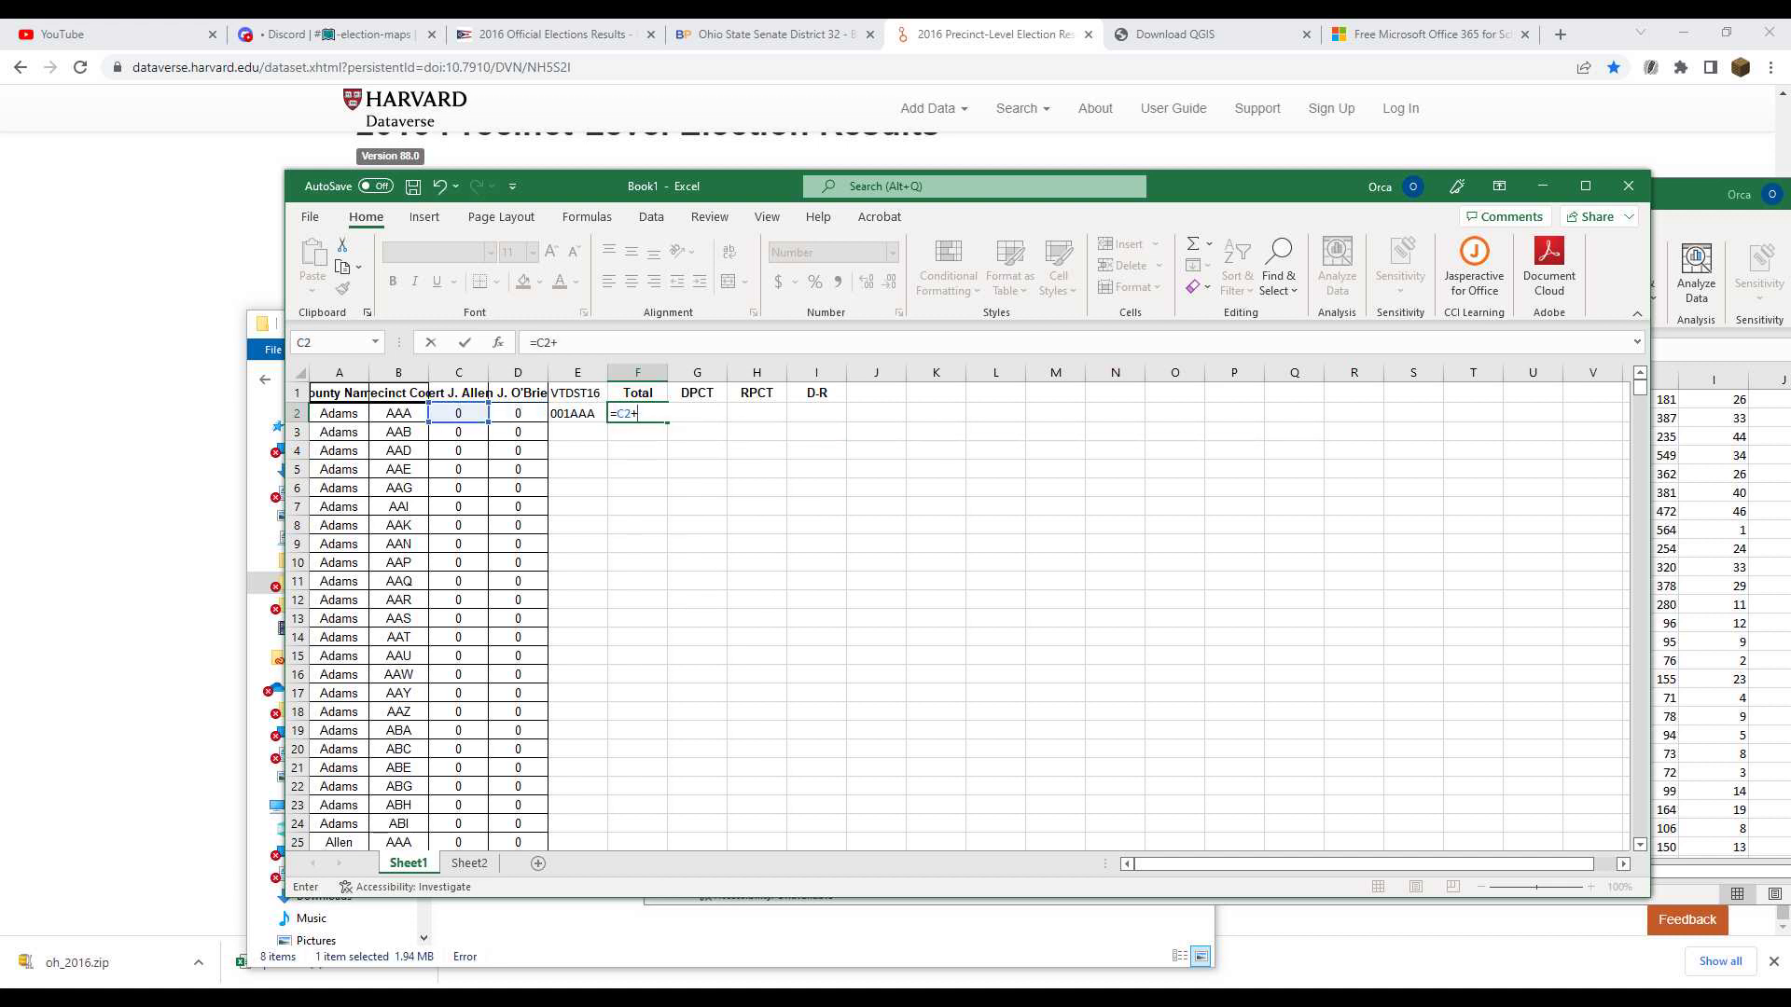
{"action": "left_click", "coordinate": [517, 413]}
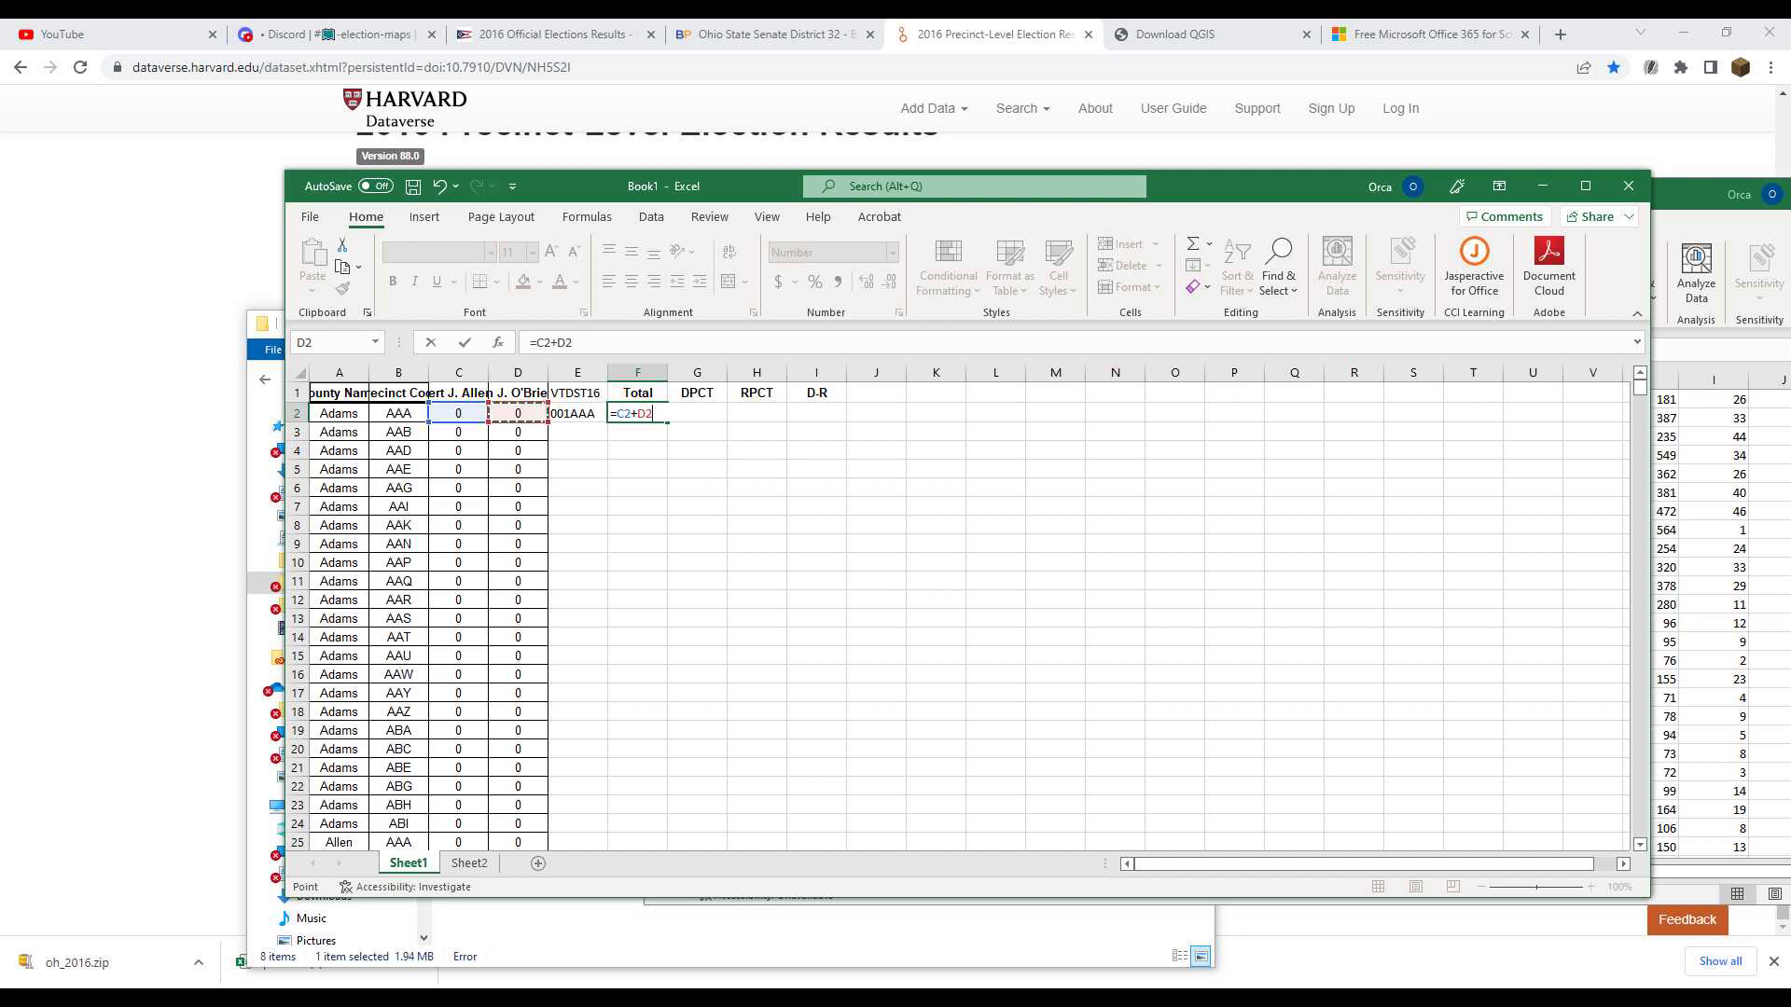
{"action": "key", "text": "Return"}
Check the candidate headers in C1 and D1 against the 2016 general election table on Ballotpedia, and return to Book1
{"action": "left_click", "coordinate": [696, 413]}
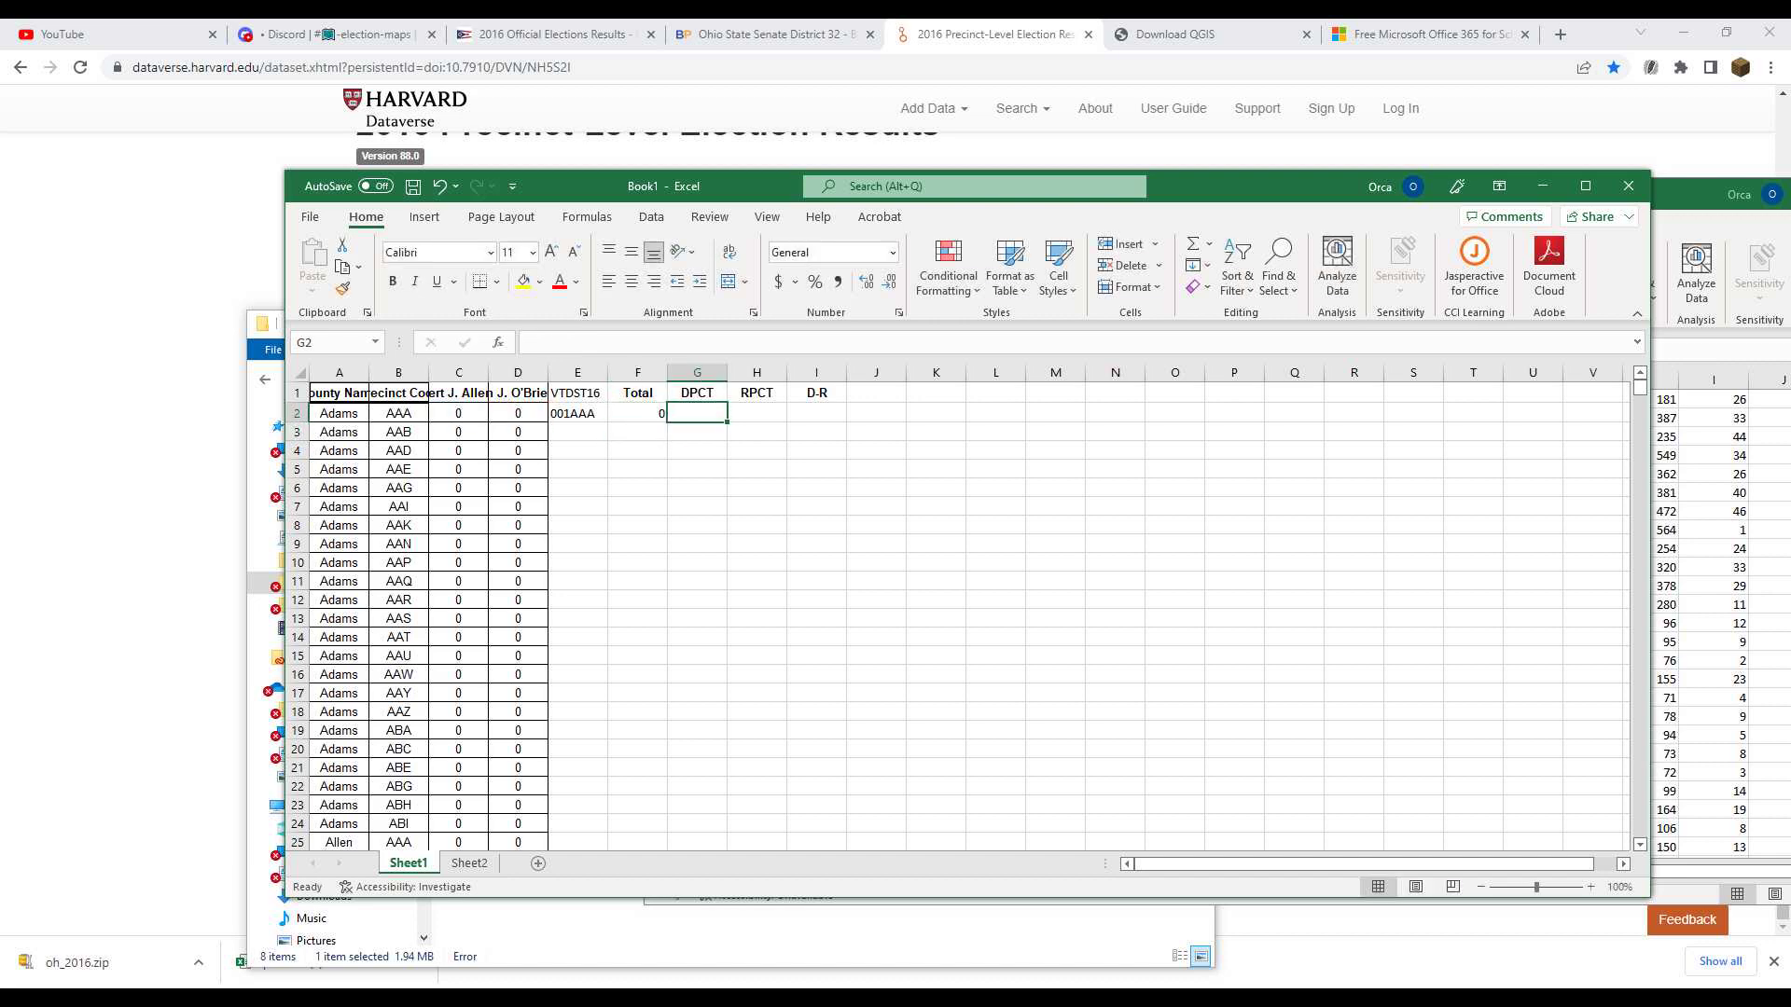
{"action": "left_click", "coordinate": [458, 393]}
{"action": "left_click", "coordinate": [517, 394]}
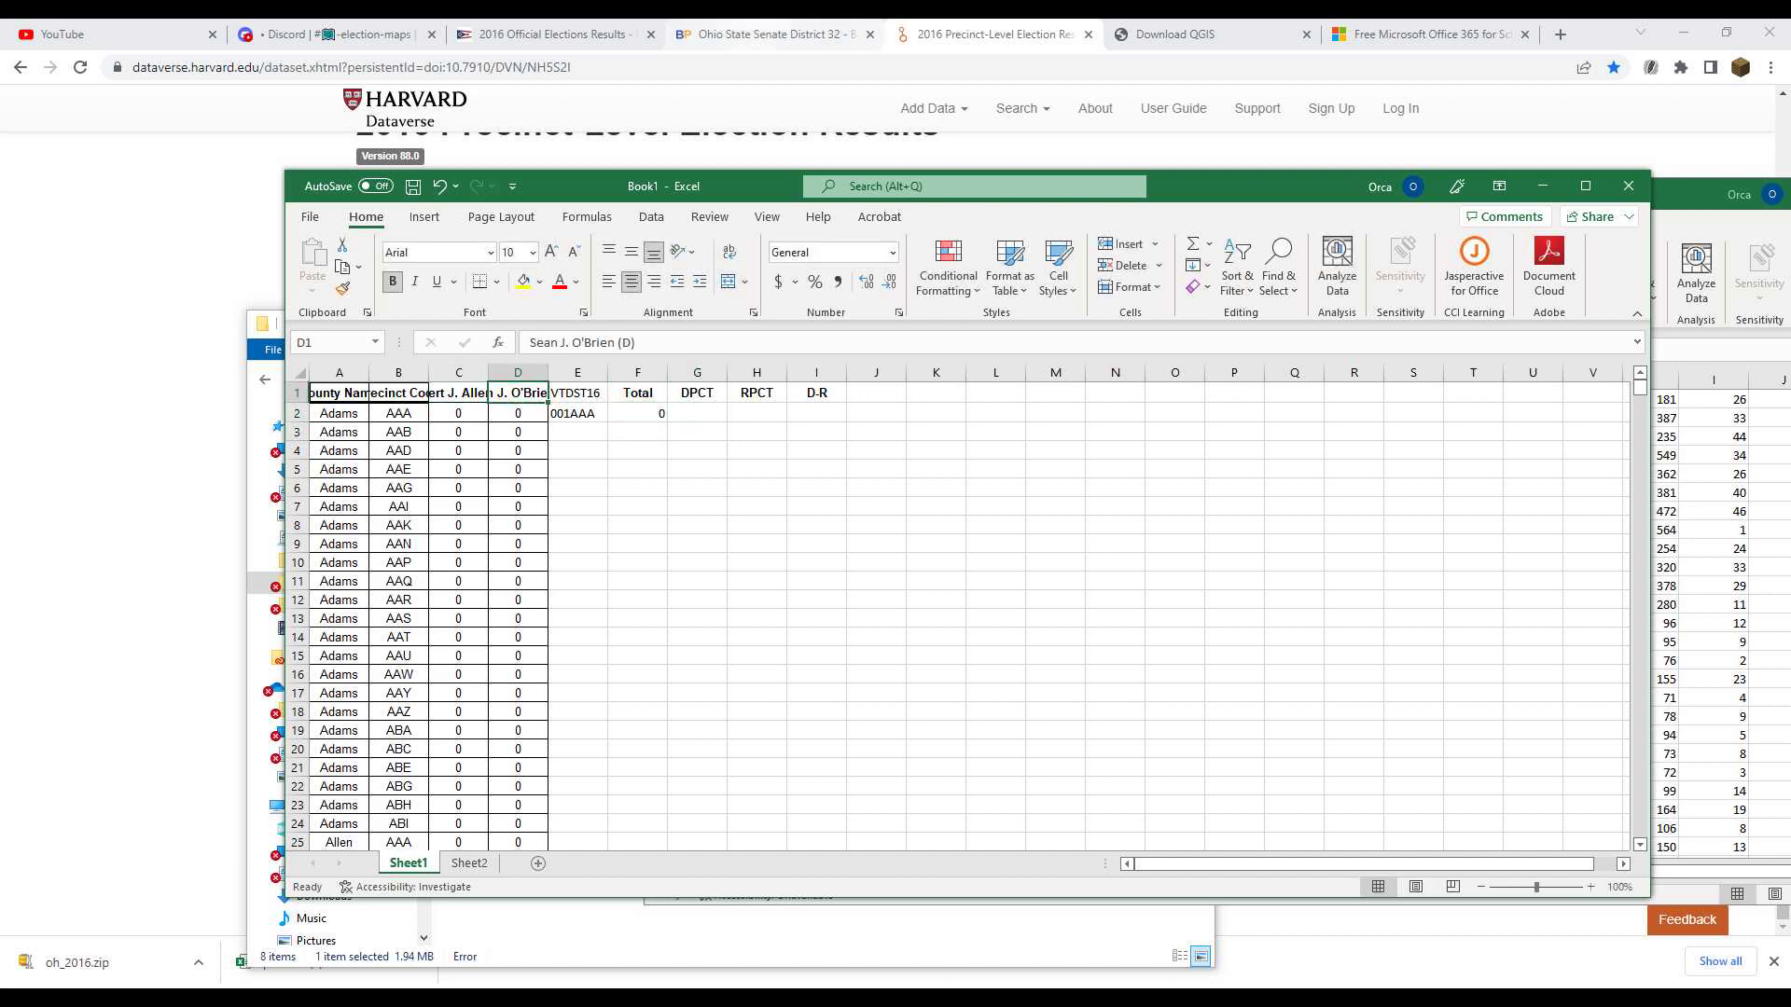
{"action": "left_click", "coordinate": [764, 33]}
{"action": "left_click", "coordinate": [849, 1002]}
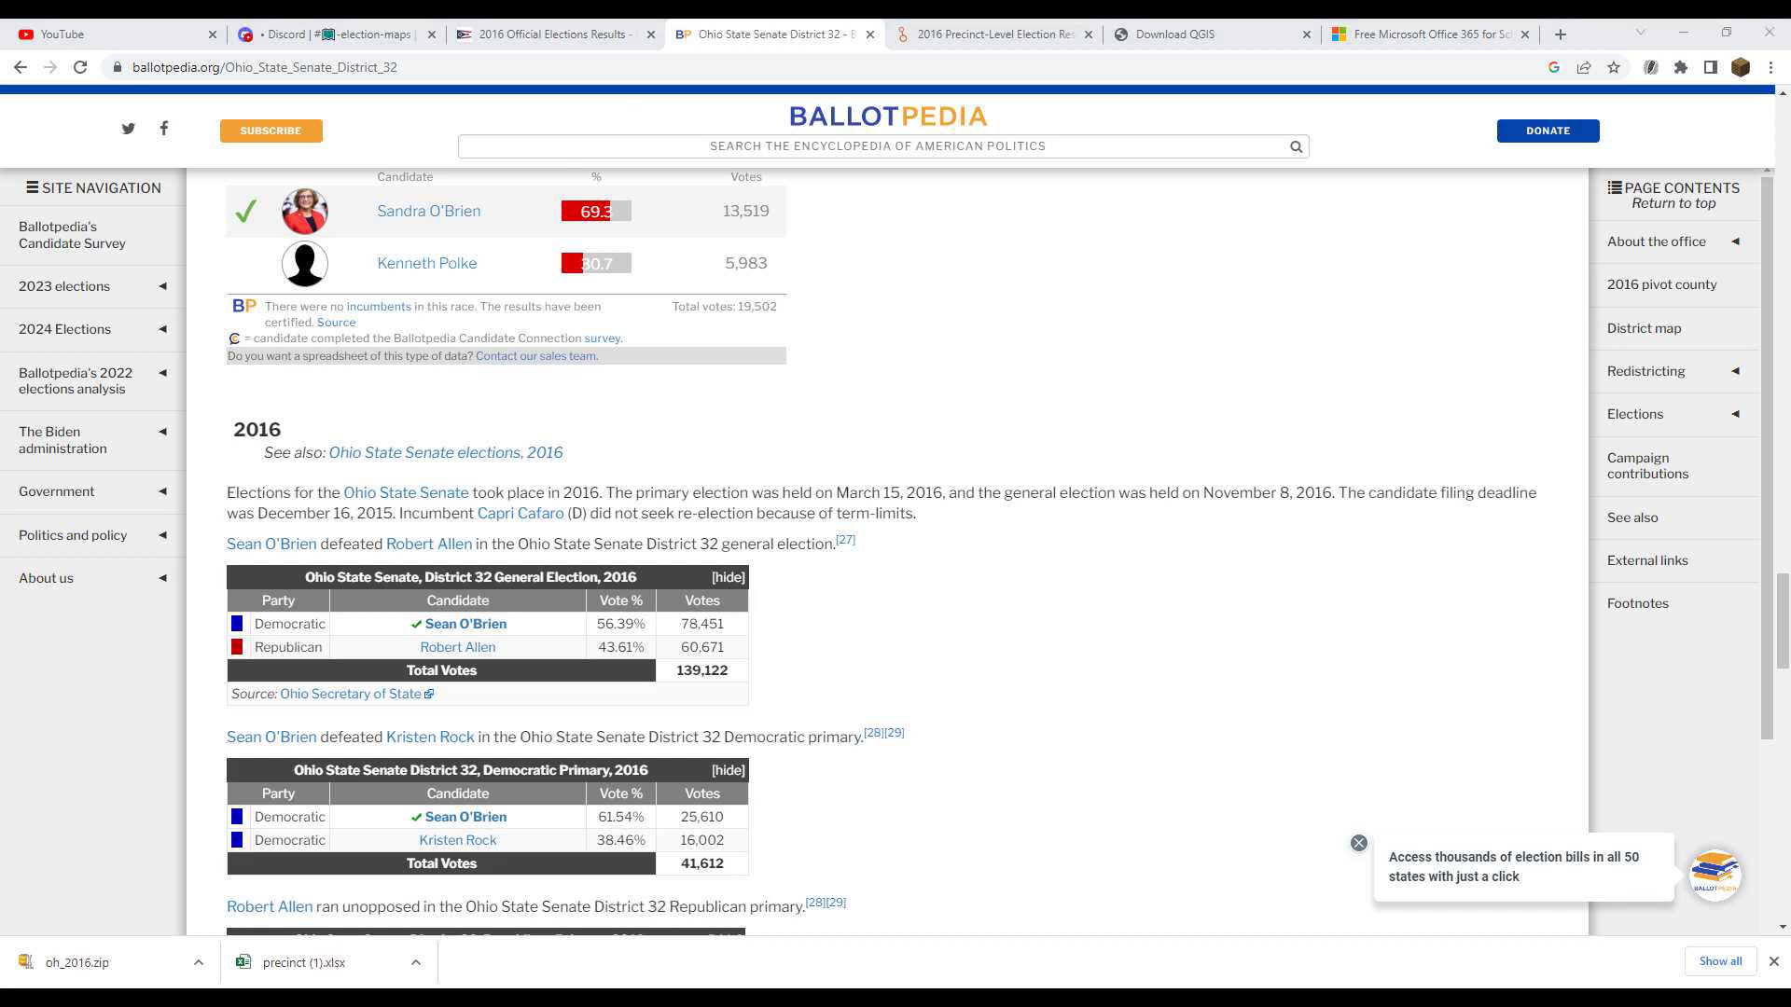
{"action": "left_click", "coordinate": [948, 937]}
{"action": "left_click", "coordinate": [848, 1002]}
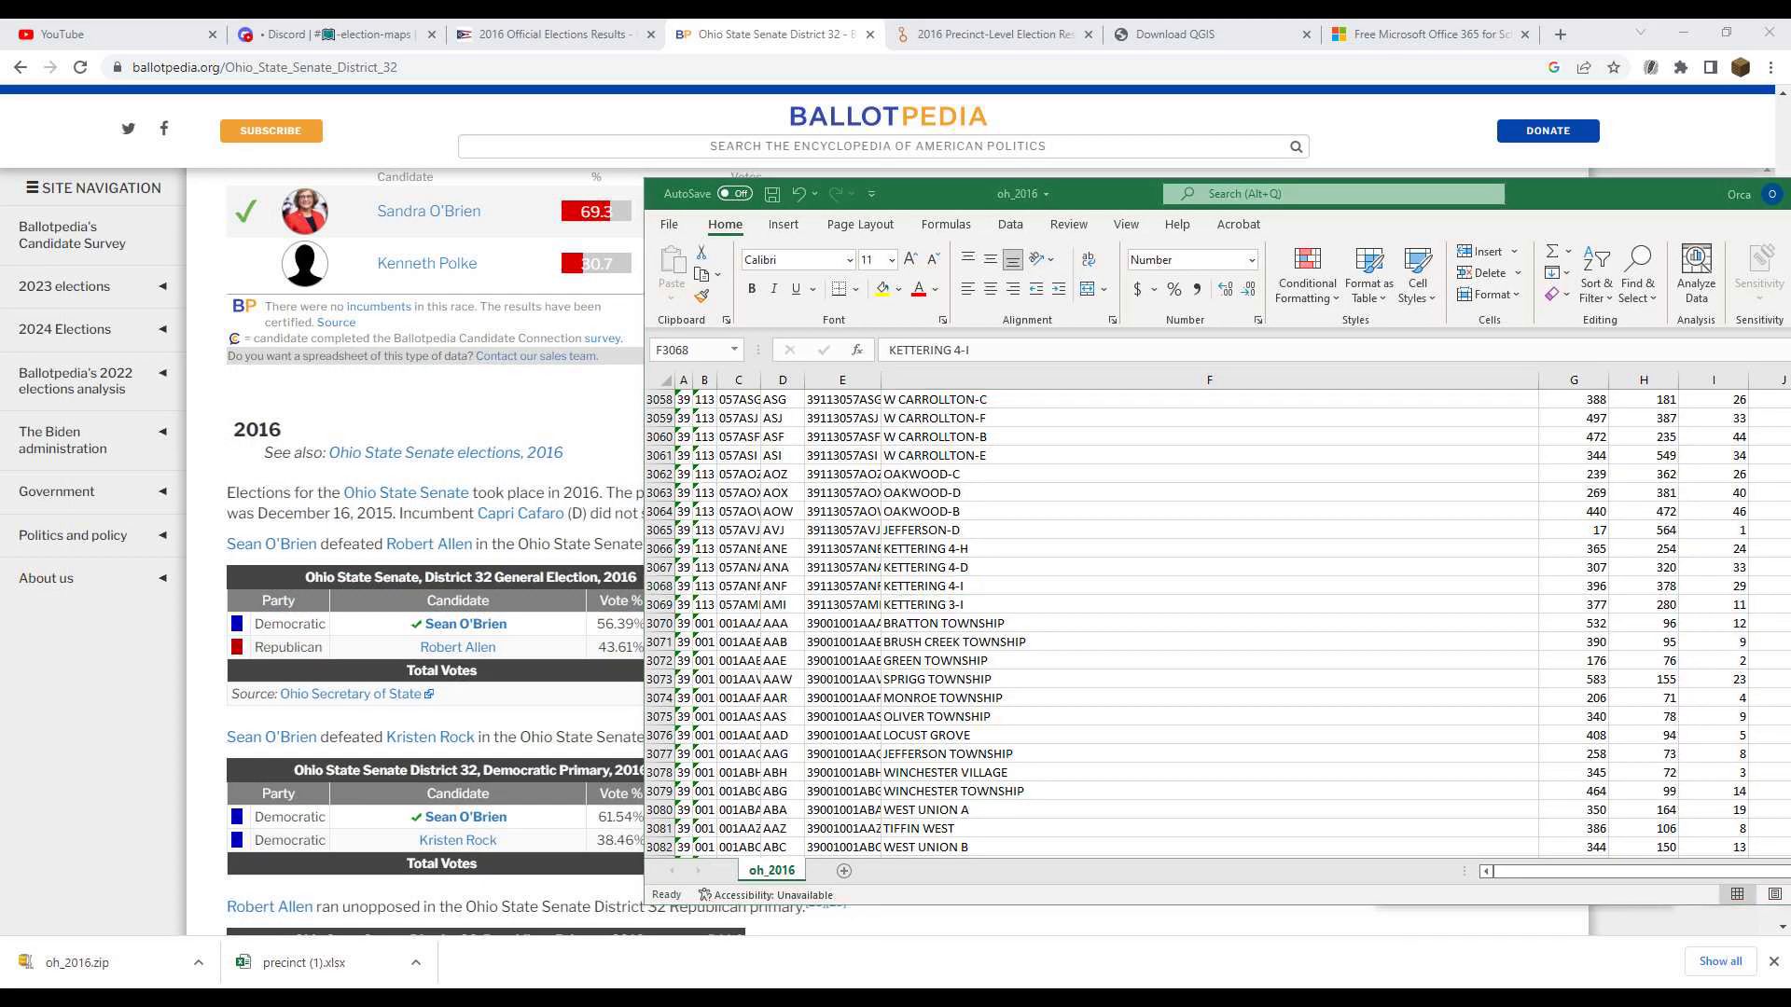
{"action": "left_click", "coordinate": [745, 936]}
Calculate the Democratic vote share in G2 by dividing D2 by the Total in F2
{"action": "left_click", "coordinate": [696, 413]}
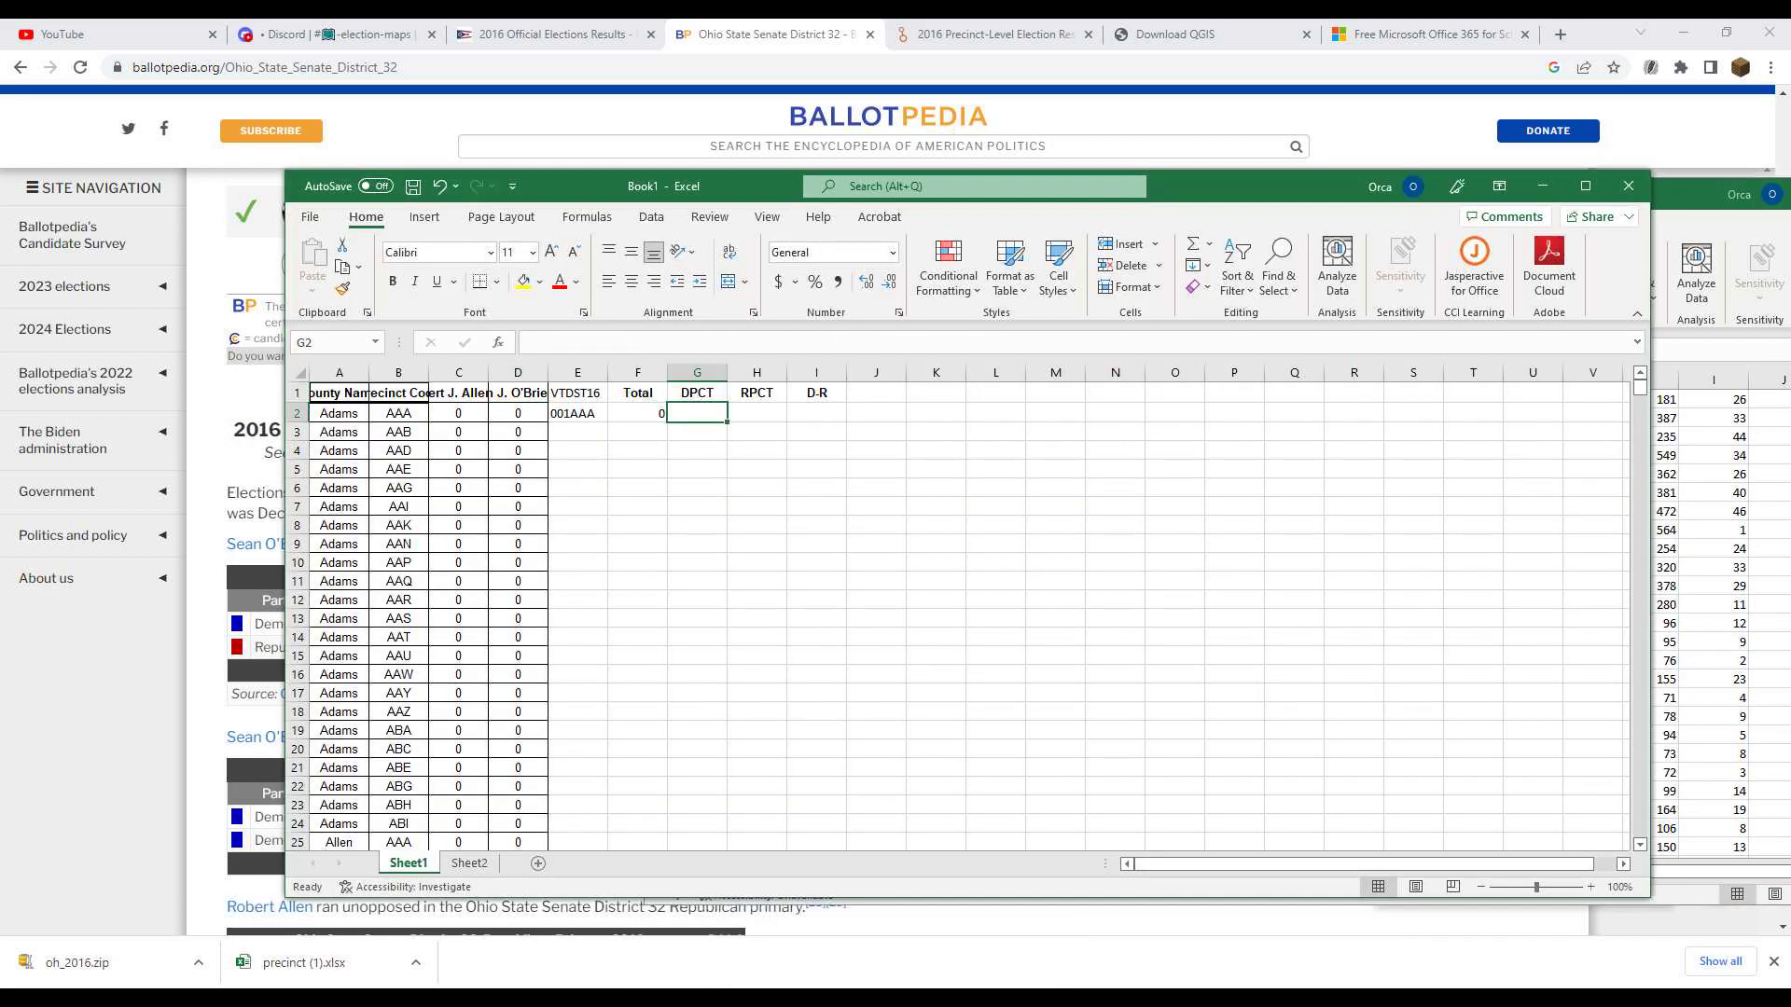
{"action": "type", "text": "="}
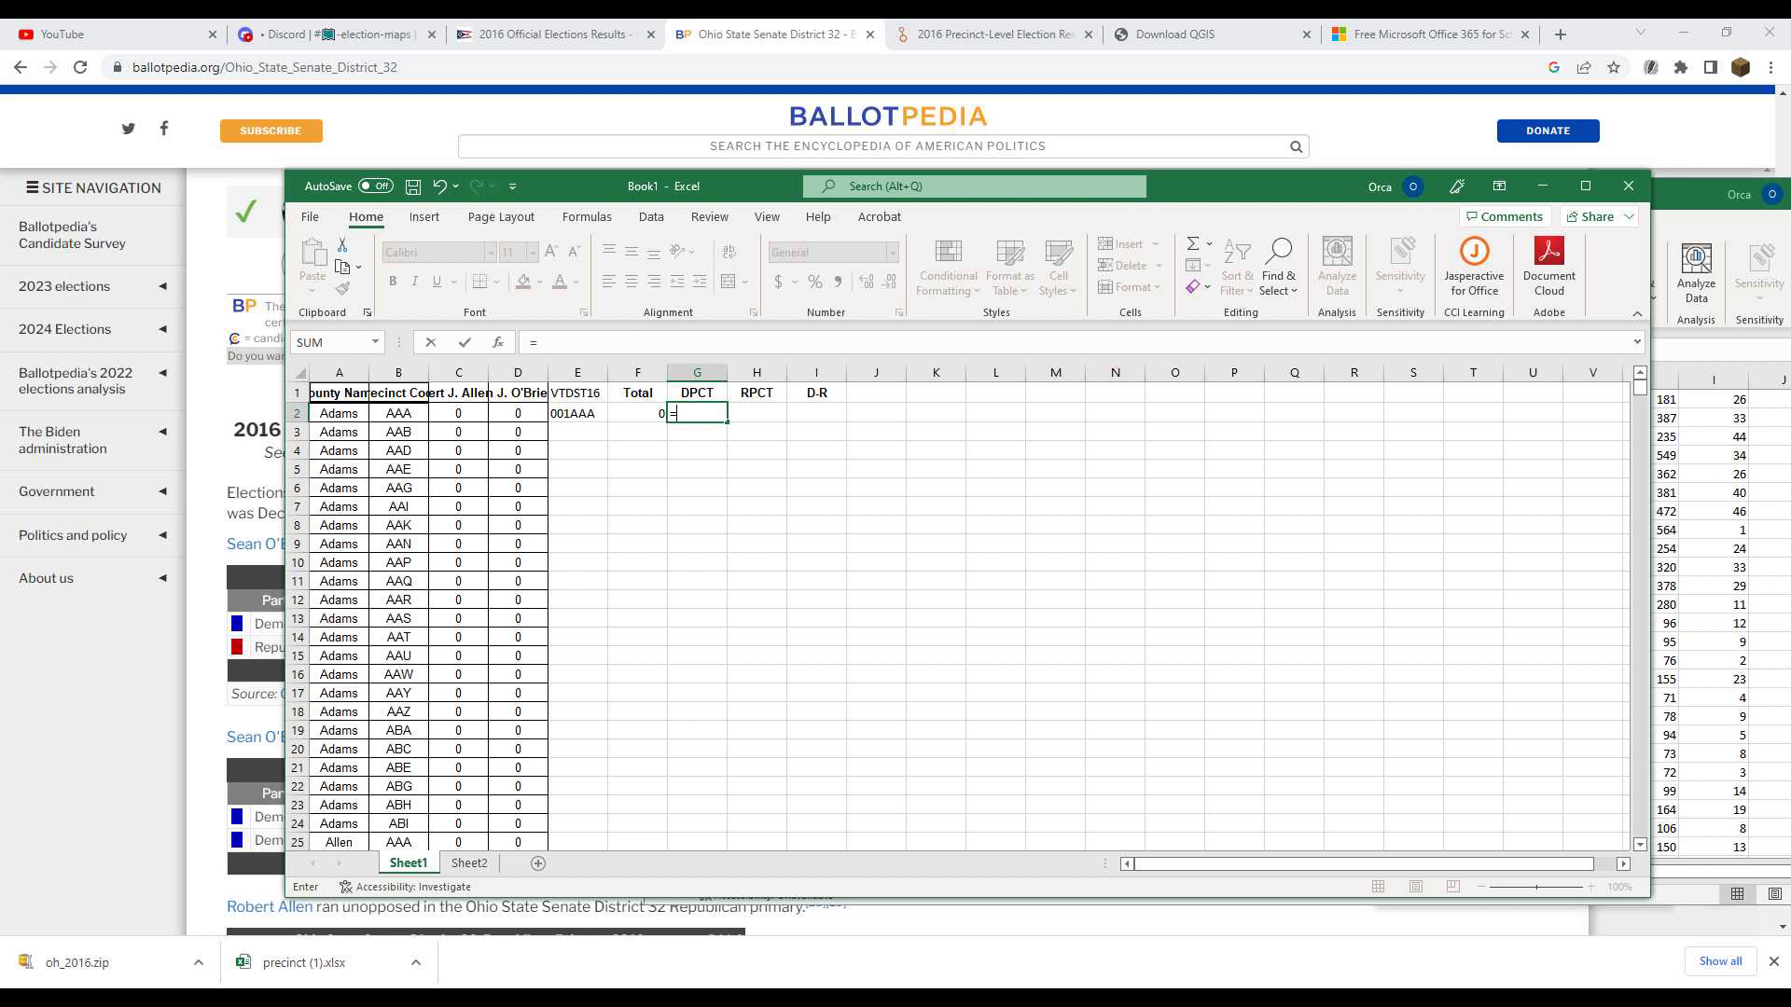
{"action": "left_click", "coordinate": [517, 413]}
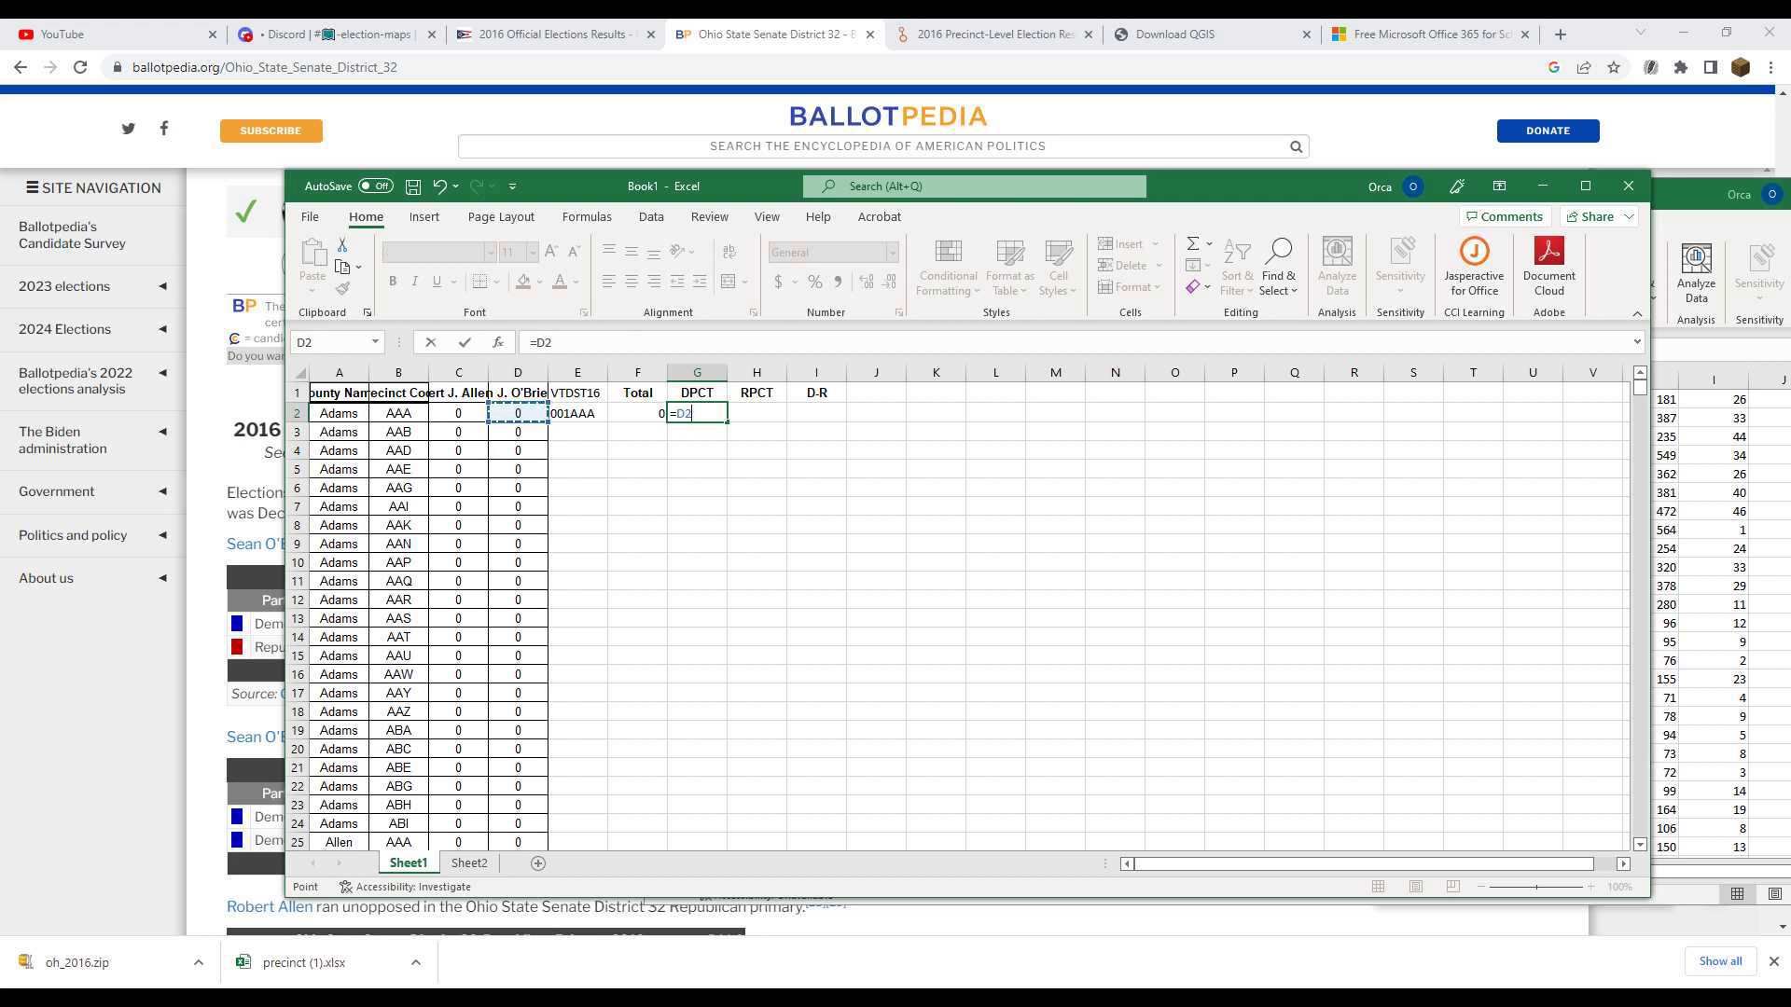
{"action": "type", "text": "/"}
{"action": "key", "text": "Left"}
{"action": "key", "text": "Return"}
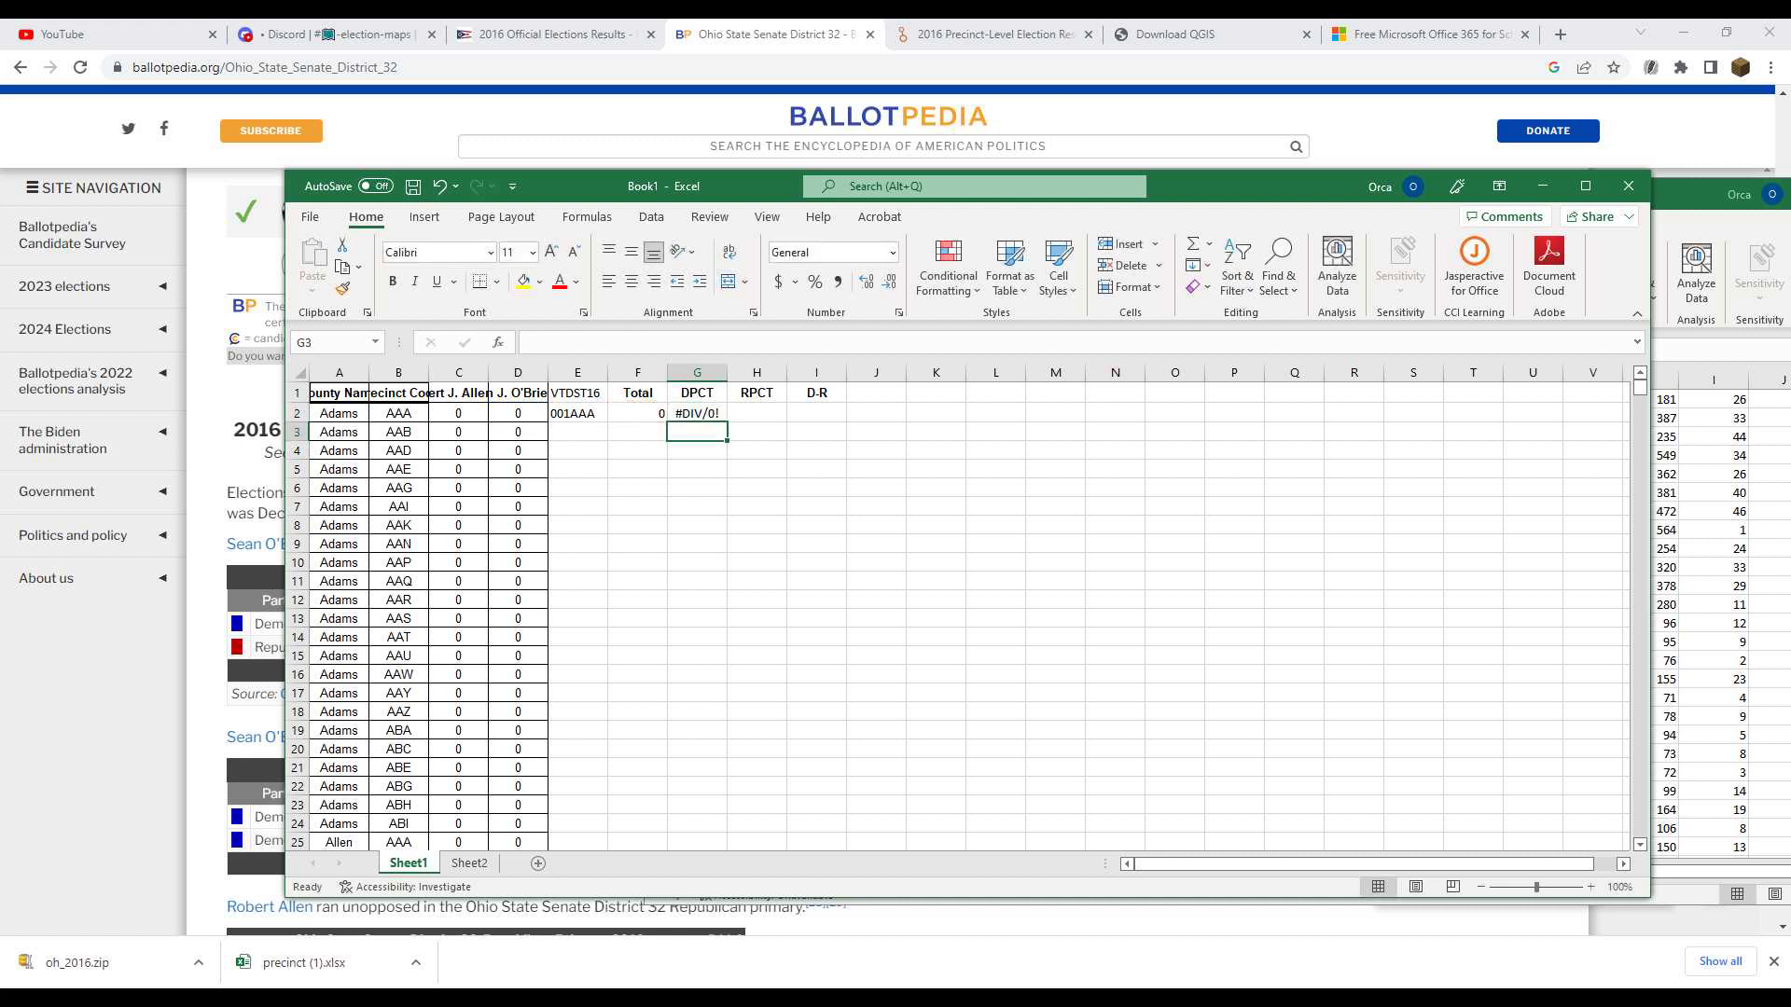
Begin the Republican vote share formula in H2 under RPCT with a reference to C2
{"action": "scroll", "coordinate": [958, 615], "scroll_direction": "down", "scroll_amount": 12}
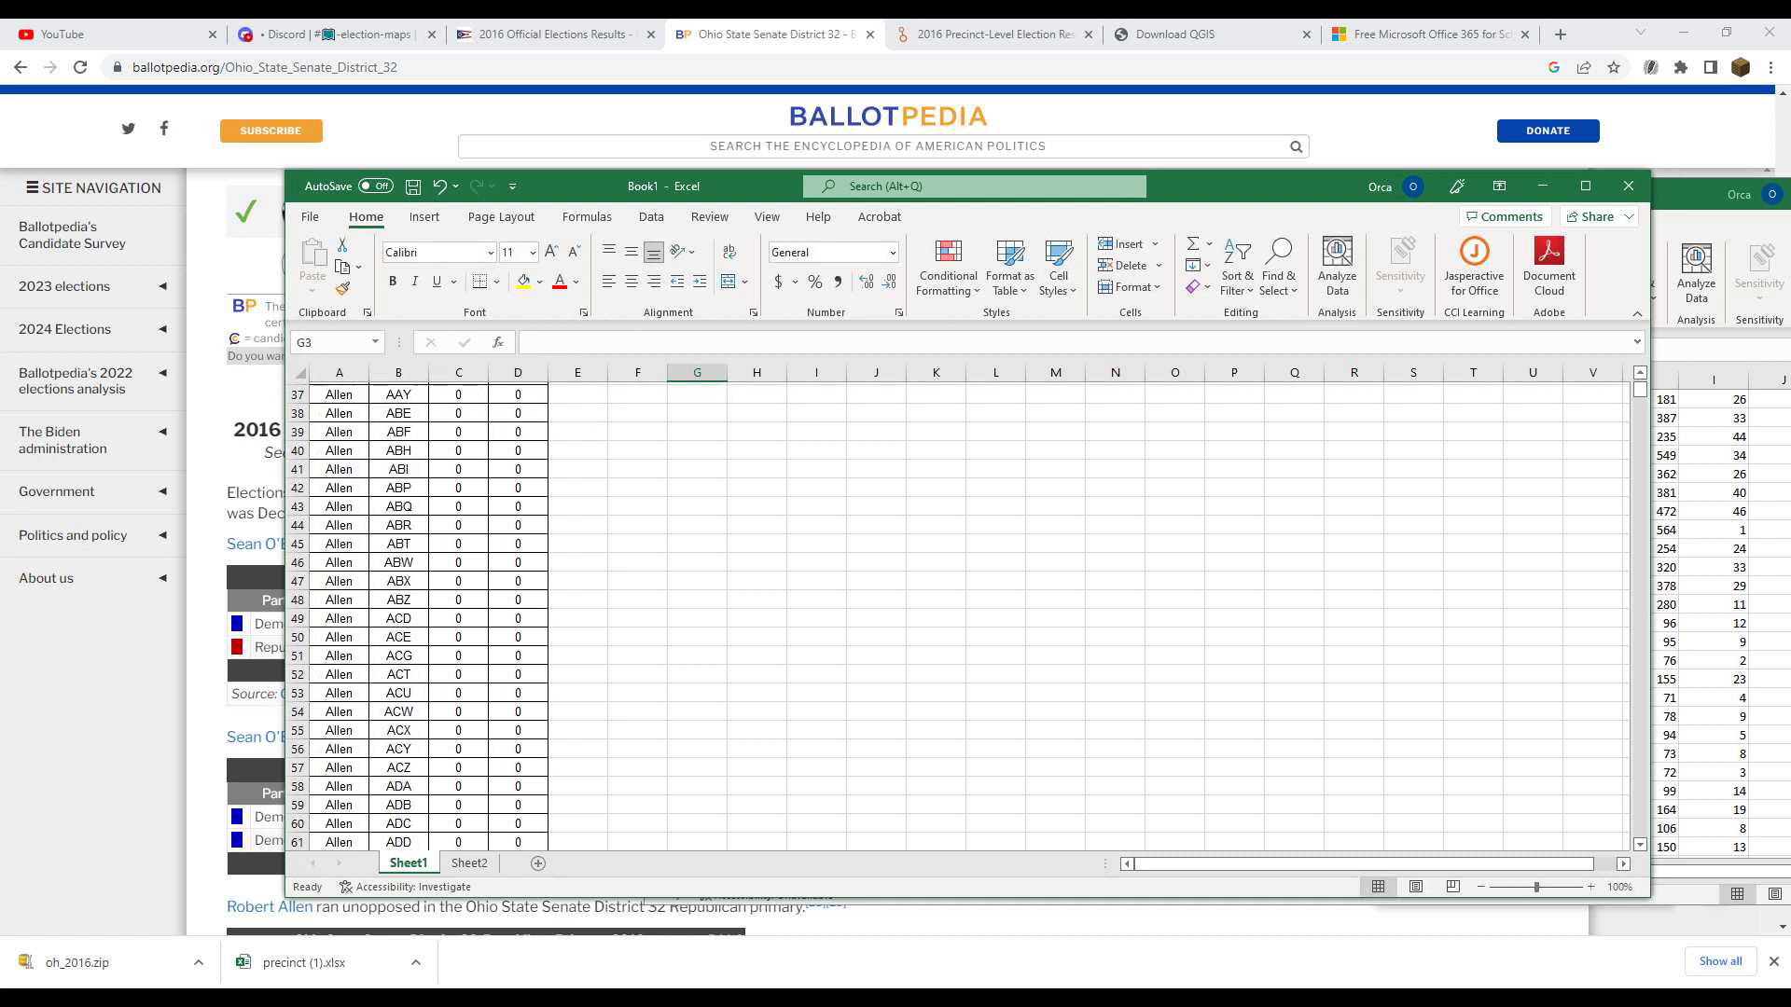
{"action": "scroll", "coordinate": [958, 616], "scroll_direction": "up", "scroll_amount": 12}
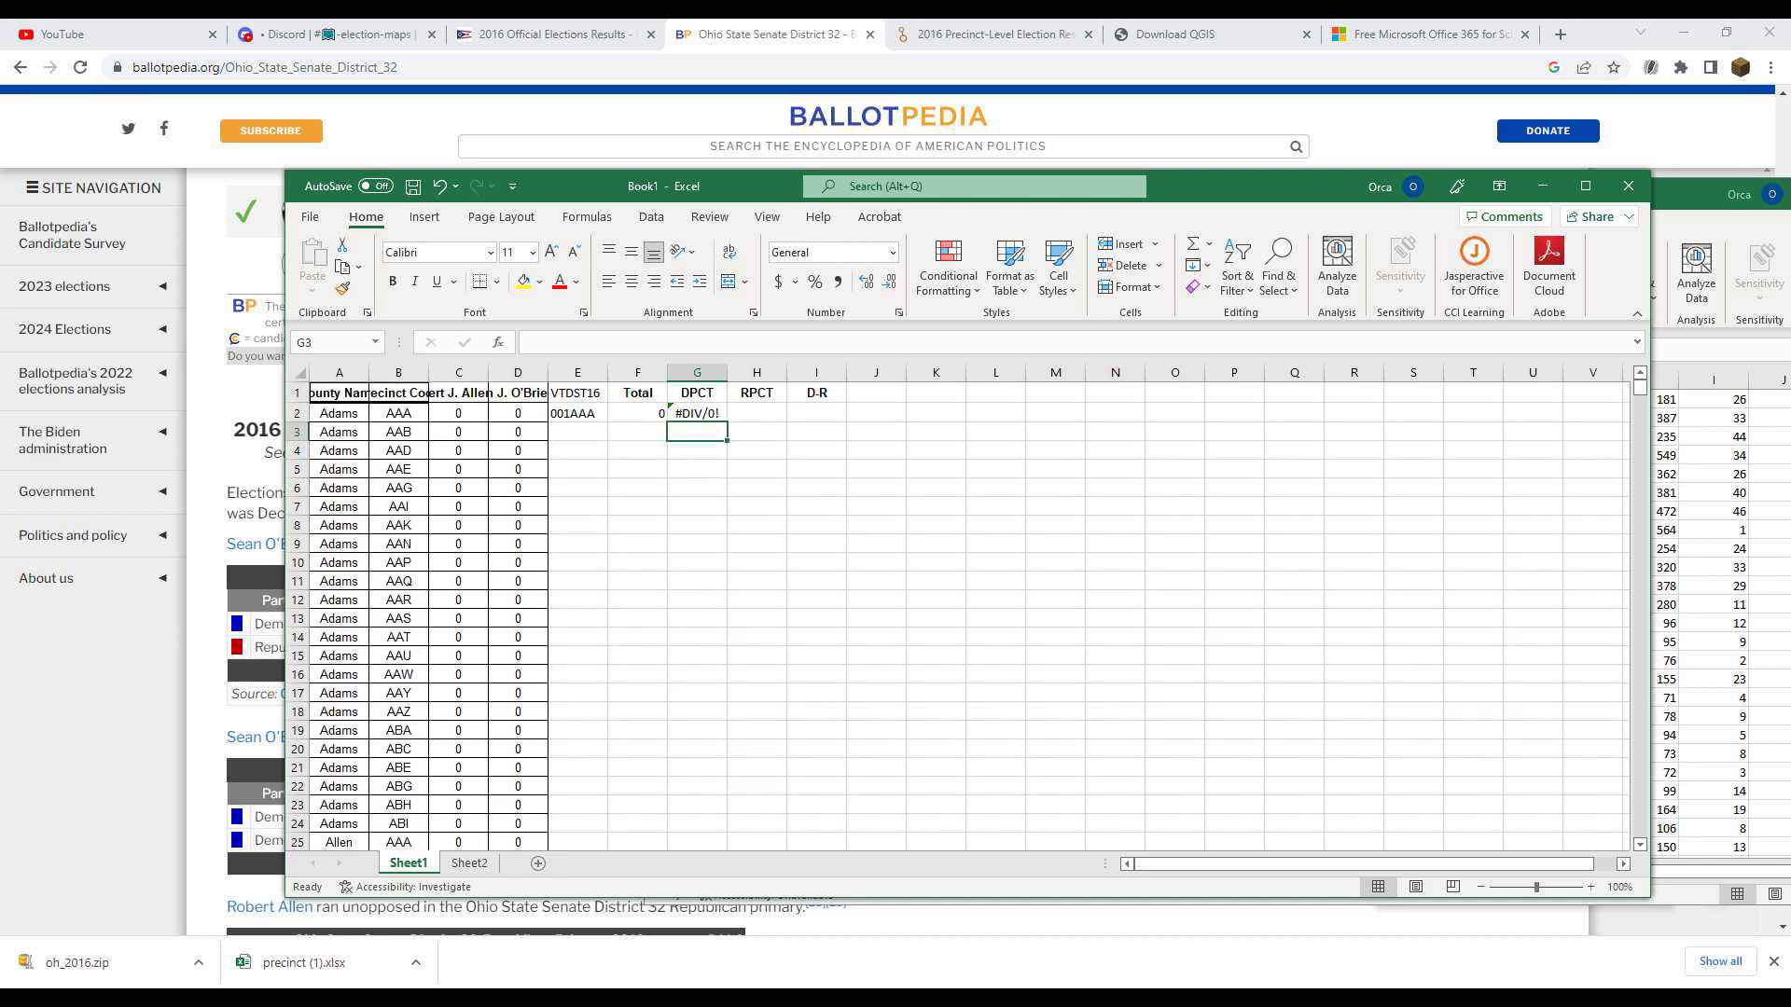
{"action": "left_click", "coordinate": [757, 414]}
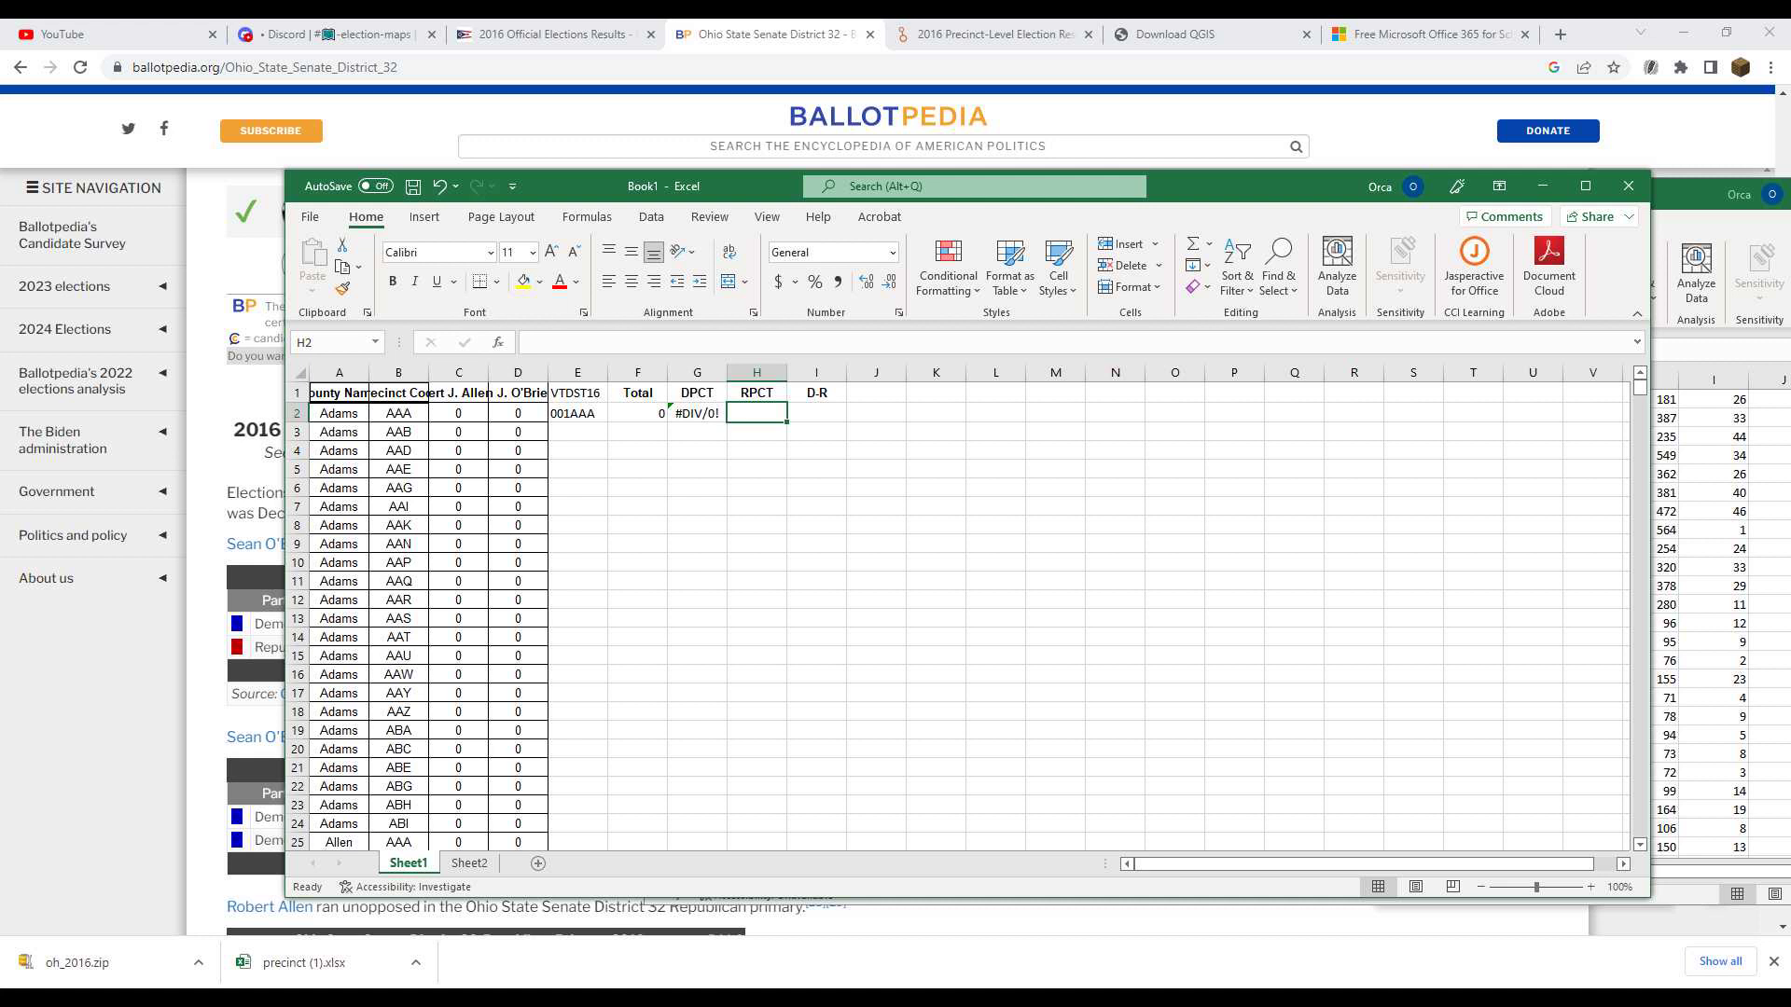
{"action": "type", "text": "="}
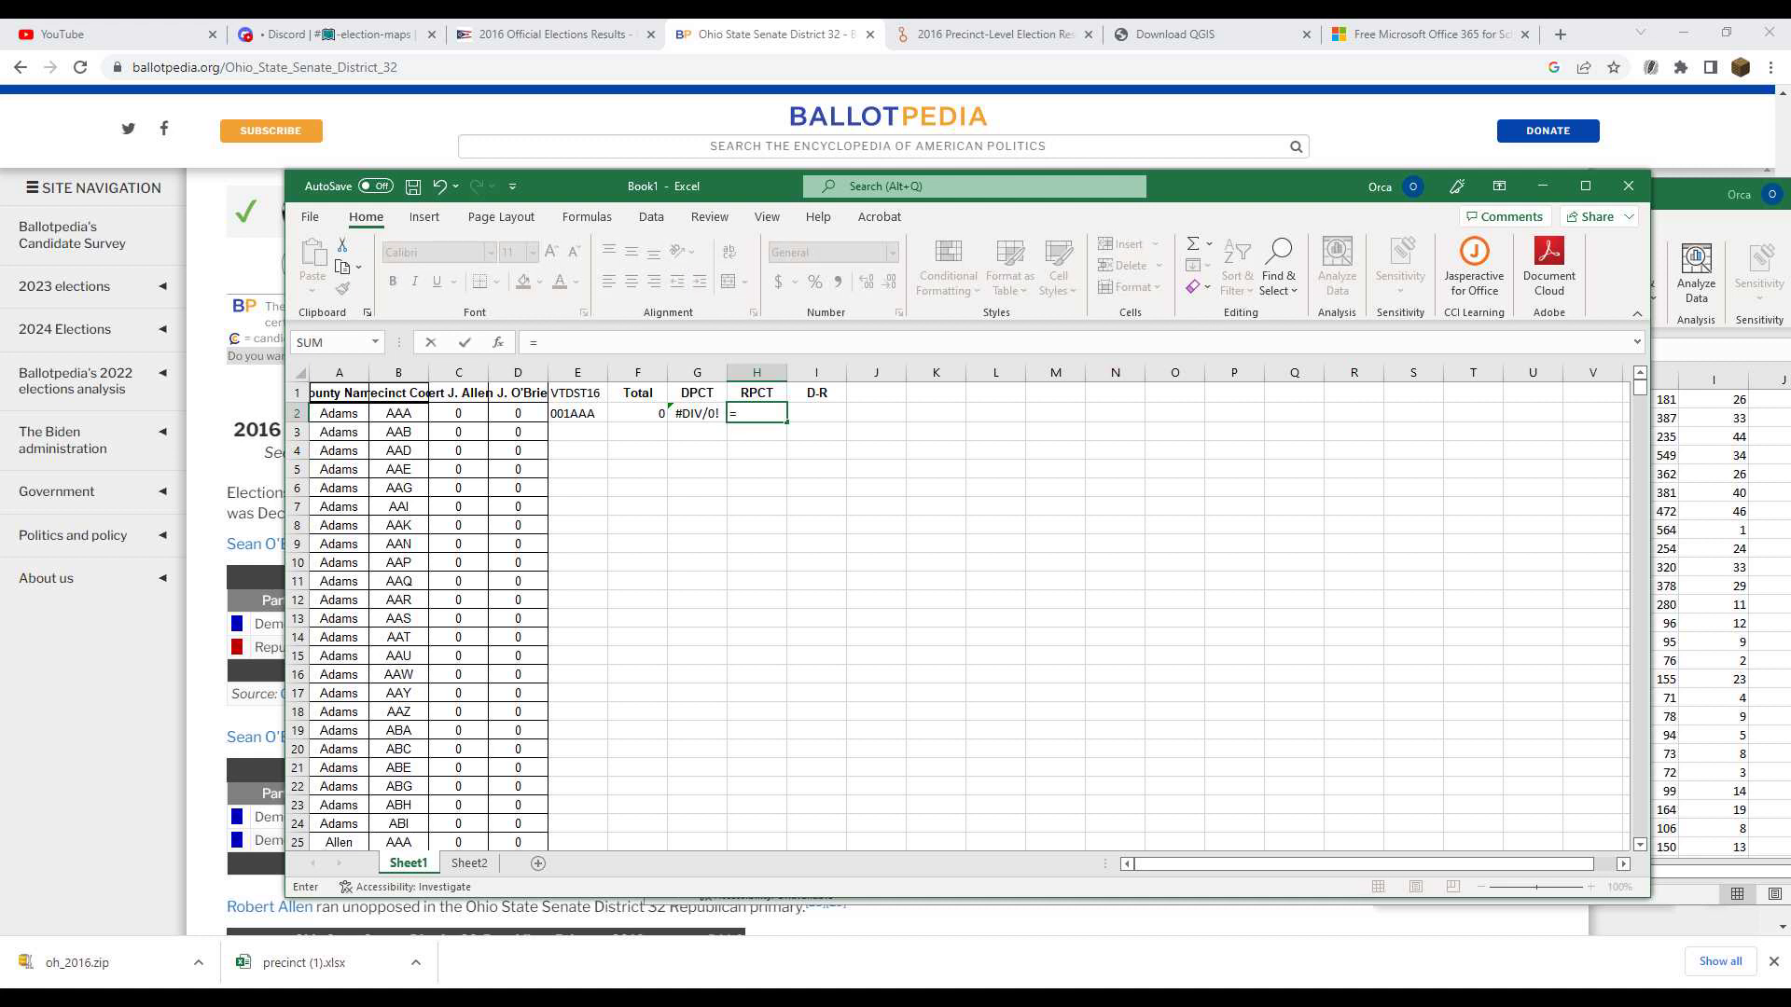
{"action": "left_click", "coordinate": [458, 413]}
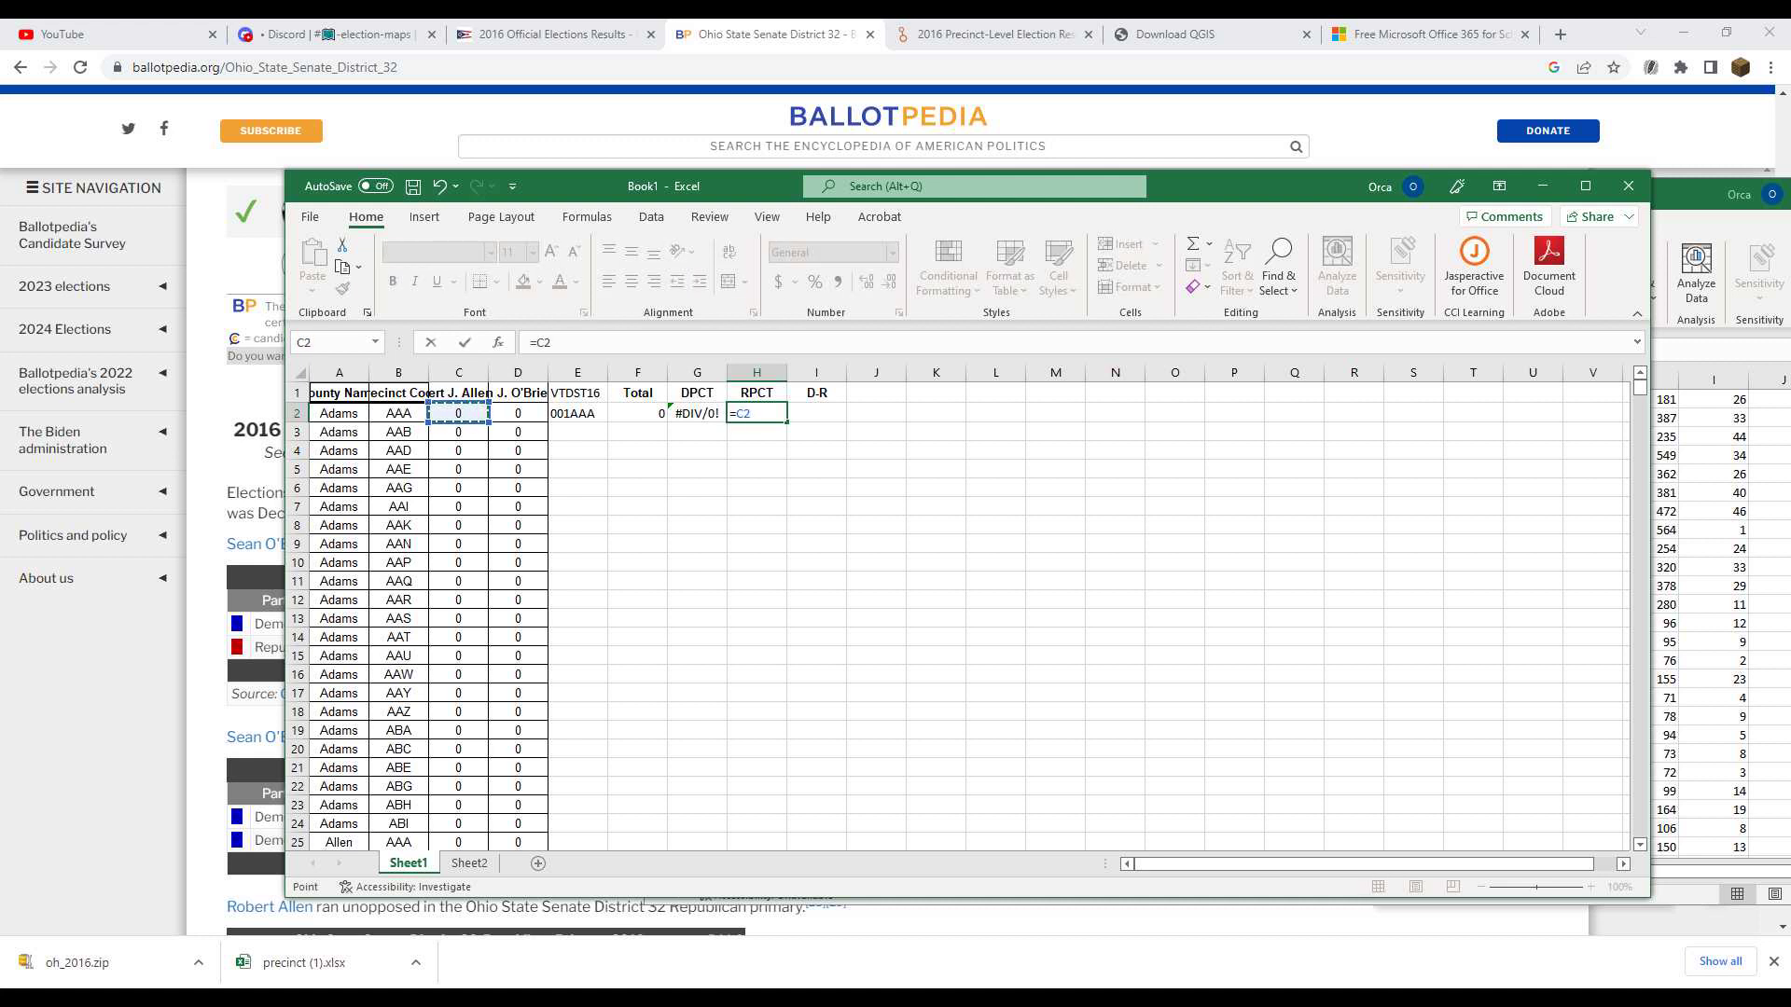
Complete the row 2 formulas: =C2/F2 in the RPCT column and =G2-H2 in the D-R column
{"action": "type", "text": "/F2"}
{"action": "key", "text": "Tab"}
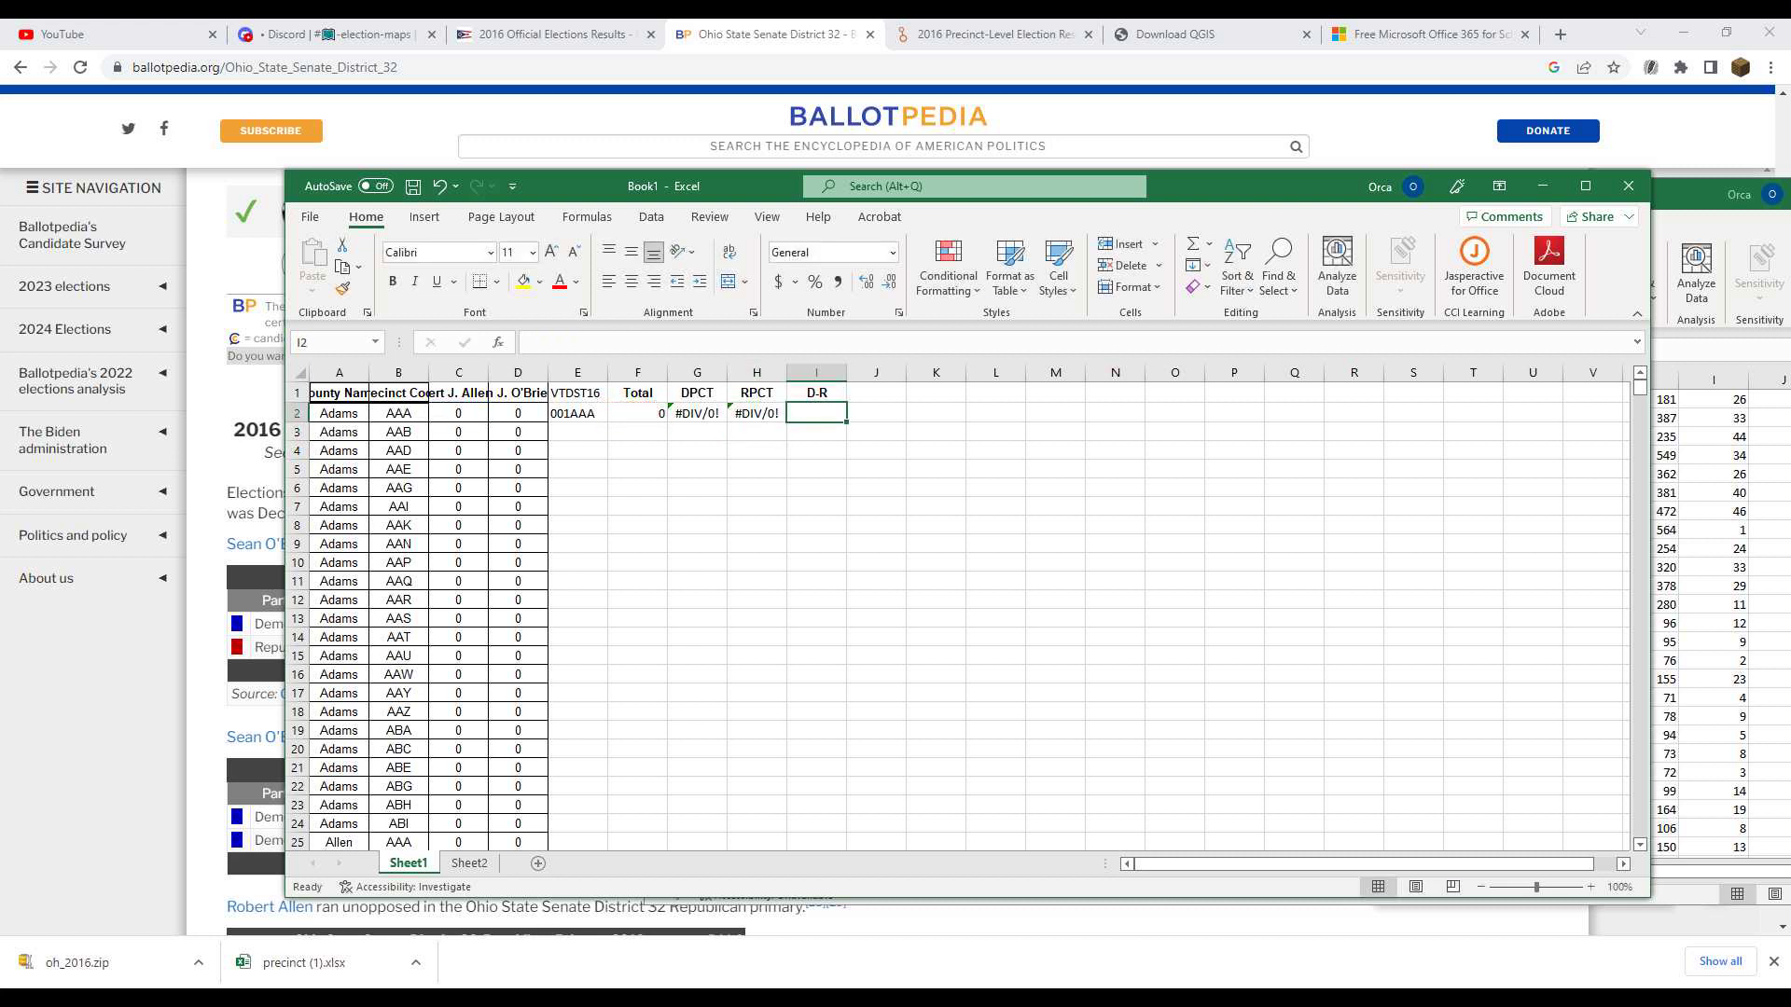
{"action": "type", "text": "="}
{"action": "left_click", "coordinate": [696, 414]}
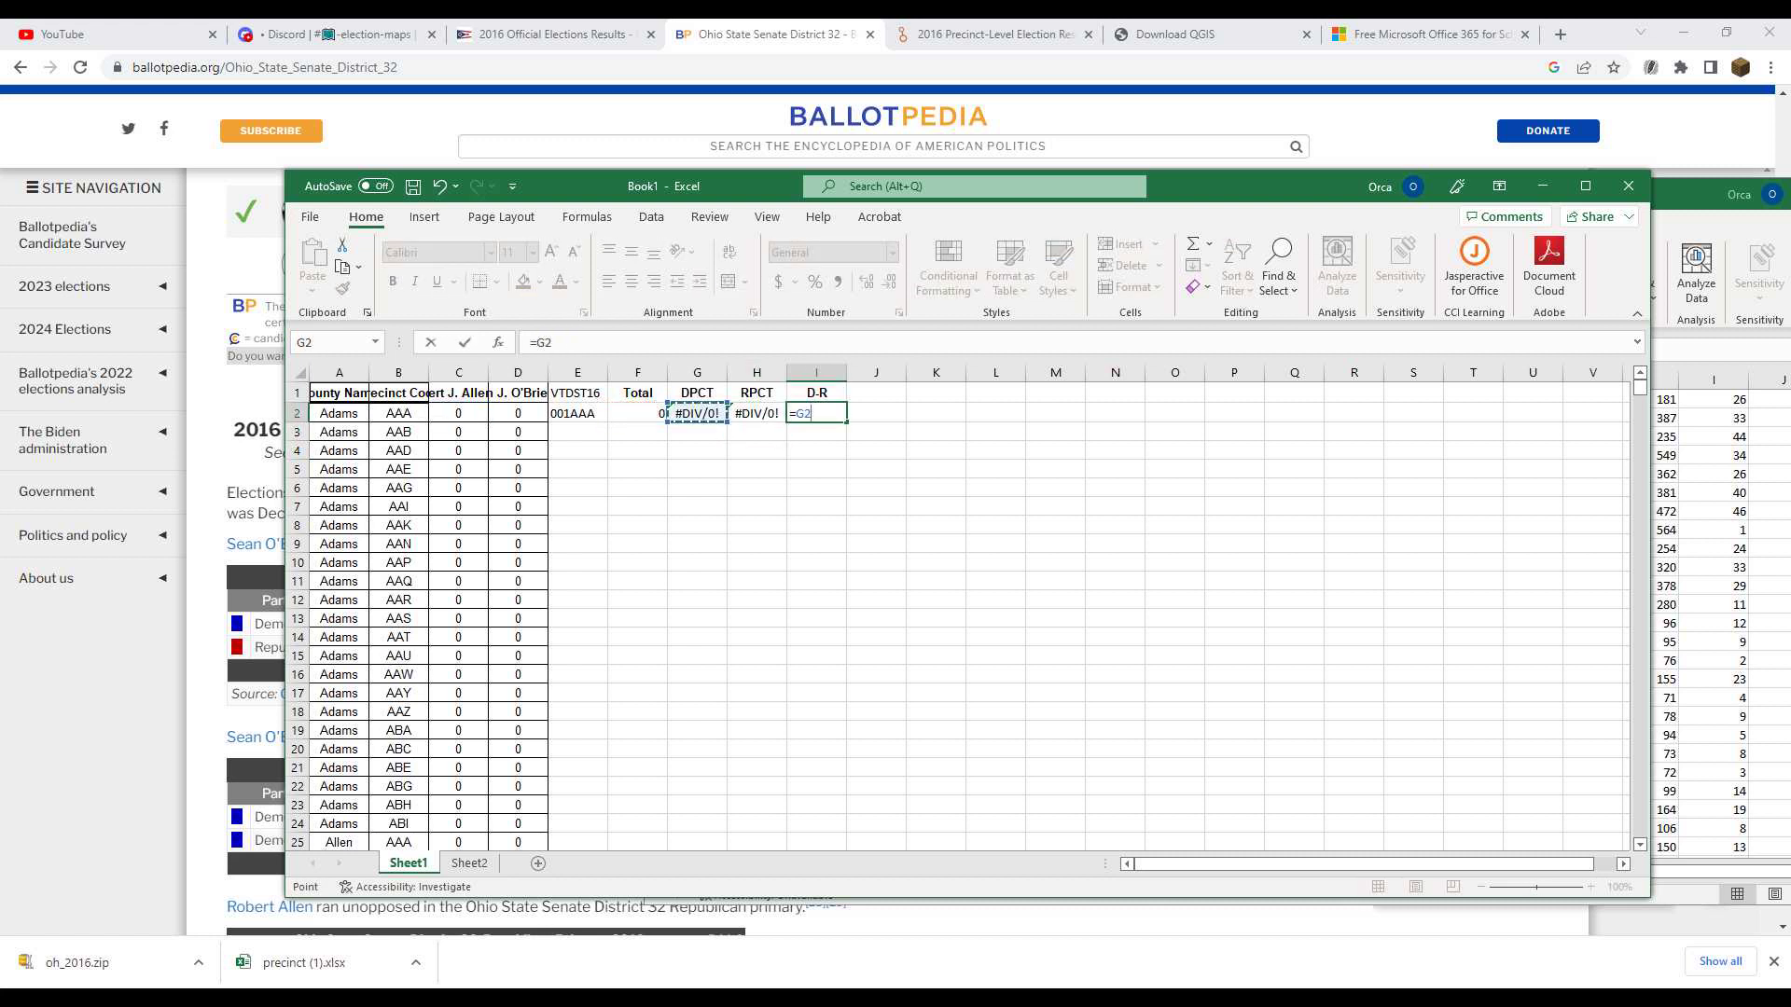
{"action": "type", "text": "-"}
{"action": "key", "text": "Left"}
{"action": "key", "text": "Return"}
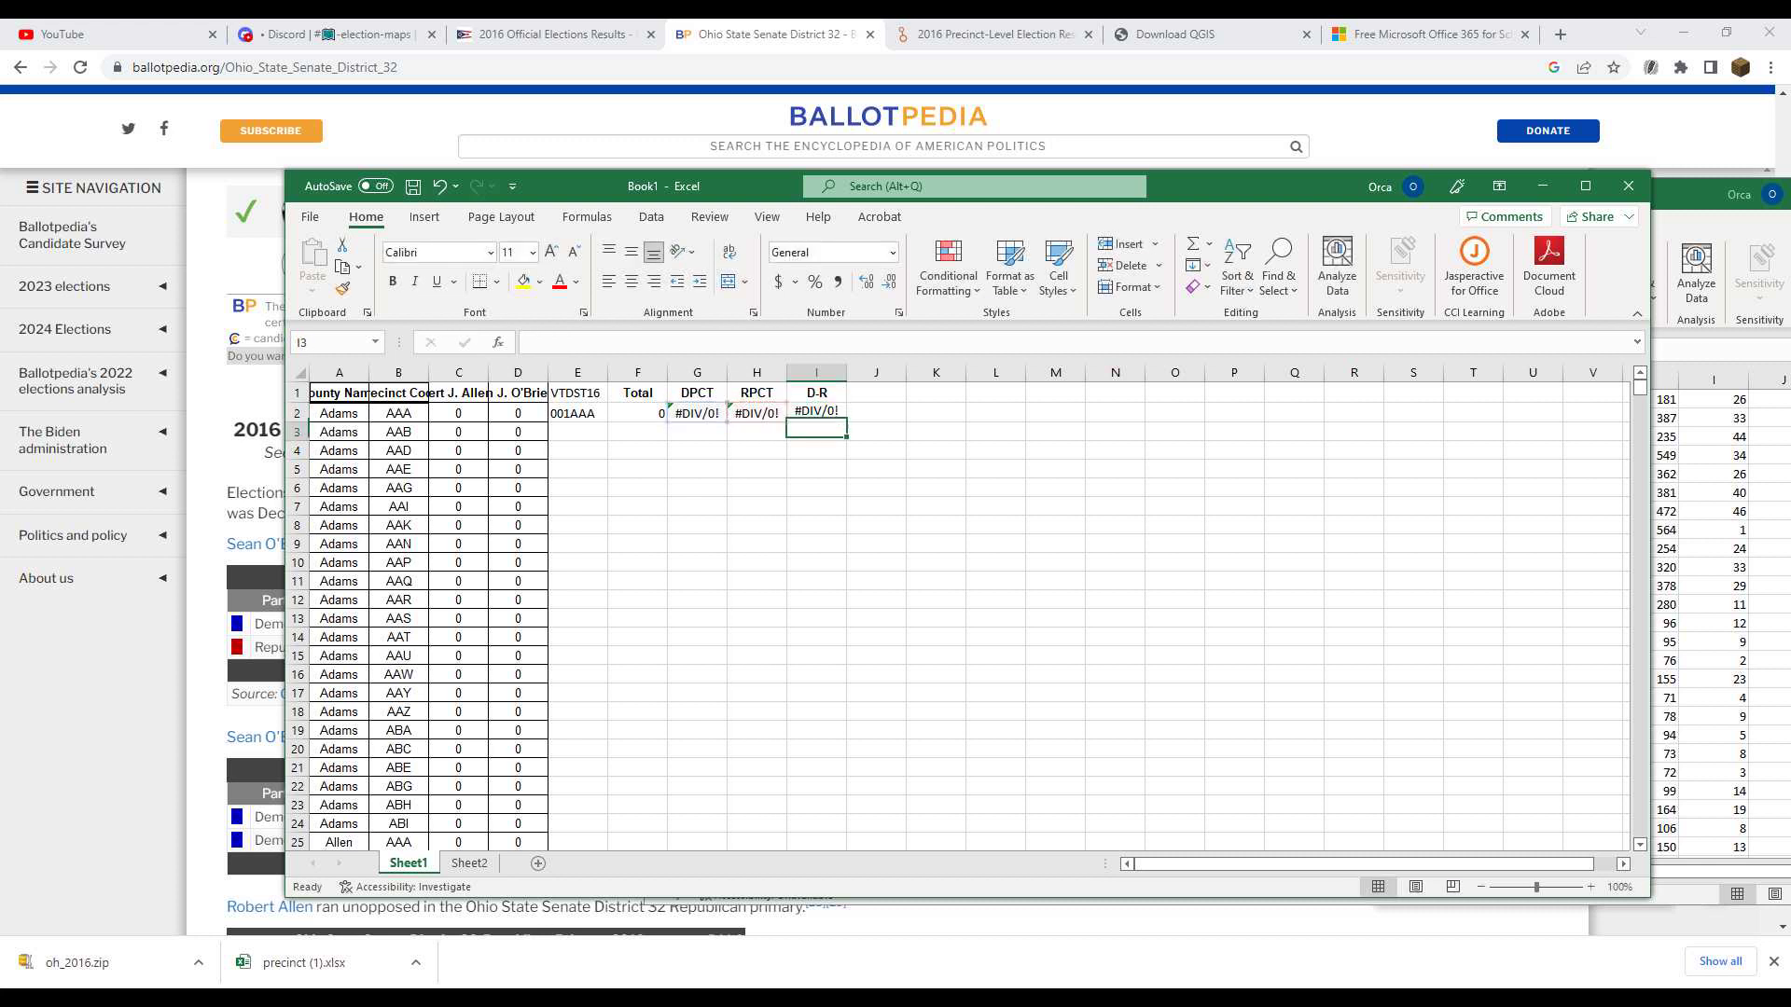
Copy the row 2 formulas in E2:I2, covering the VTDST16 through D-R columns
{"action": "left_click_drag", "start_coordinate": [577, 413], "coordinate": [816, 413]}
{"action": "key", "text": "ctrl+c"}
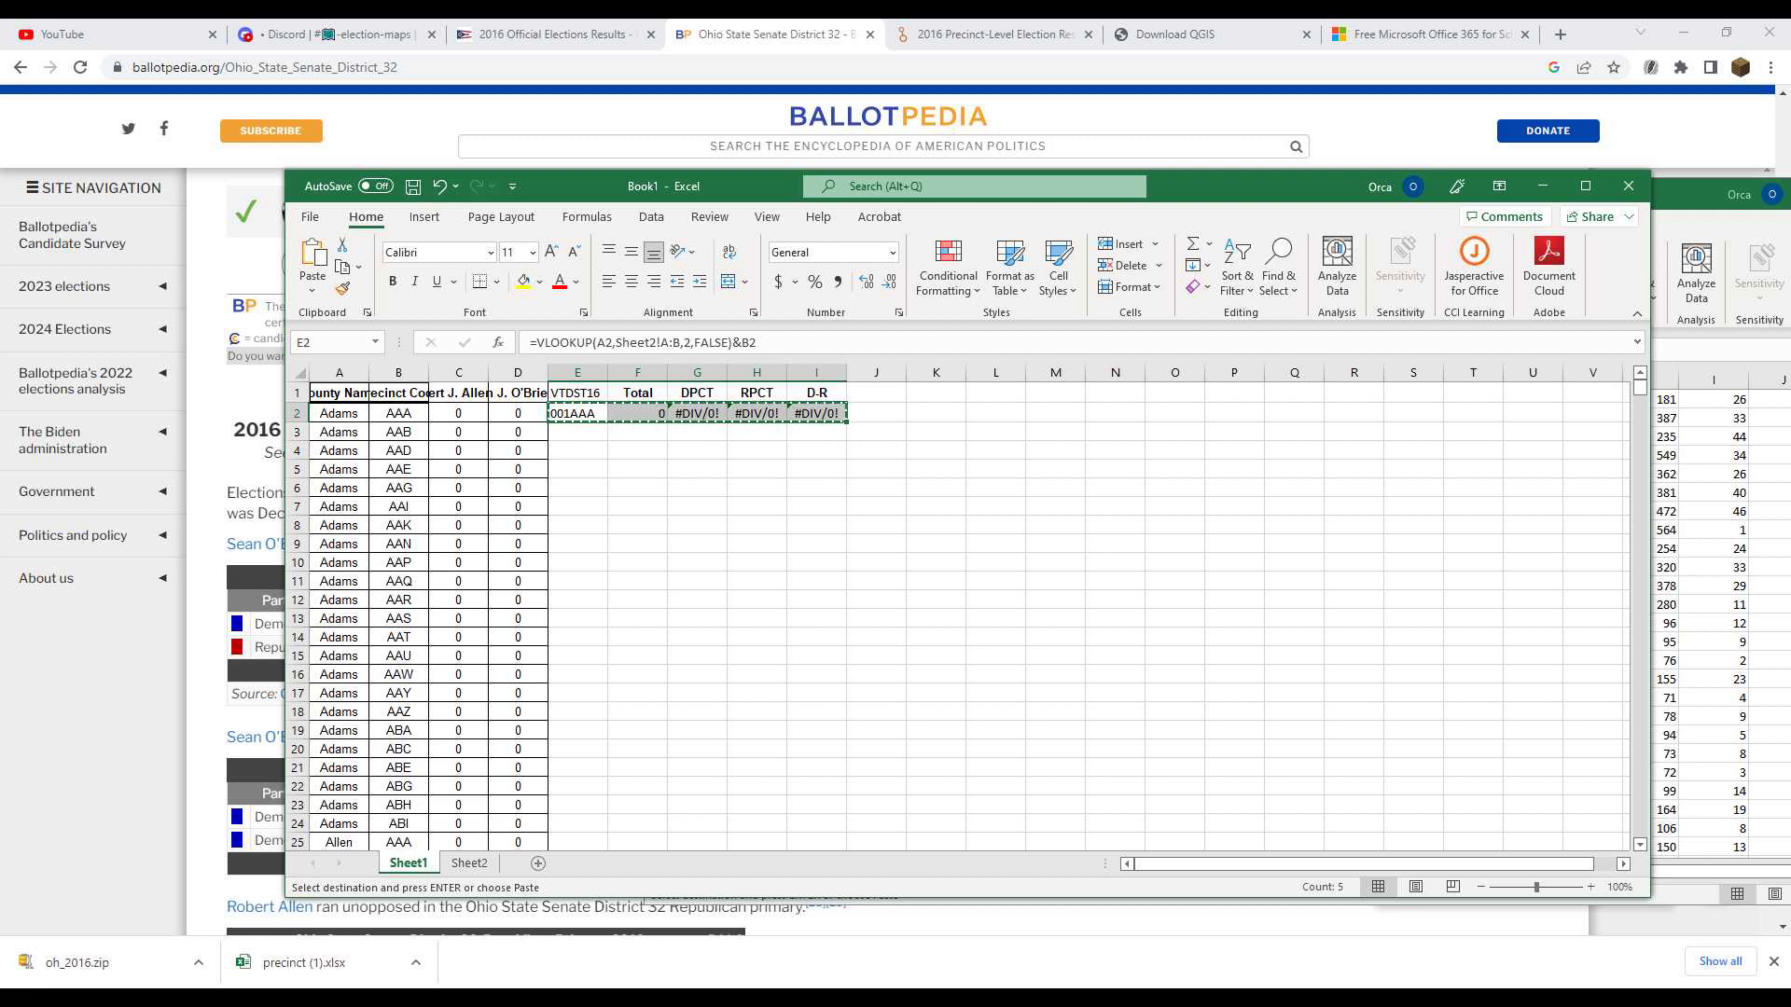
{"action": "left_click_drag", "start_coordinate": [577, 432], "coordinate": [597, 847]}
{"action": "scroll", "coordinate": [597, 839], "scroll_direction": "down", "scroll_amount": 3}
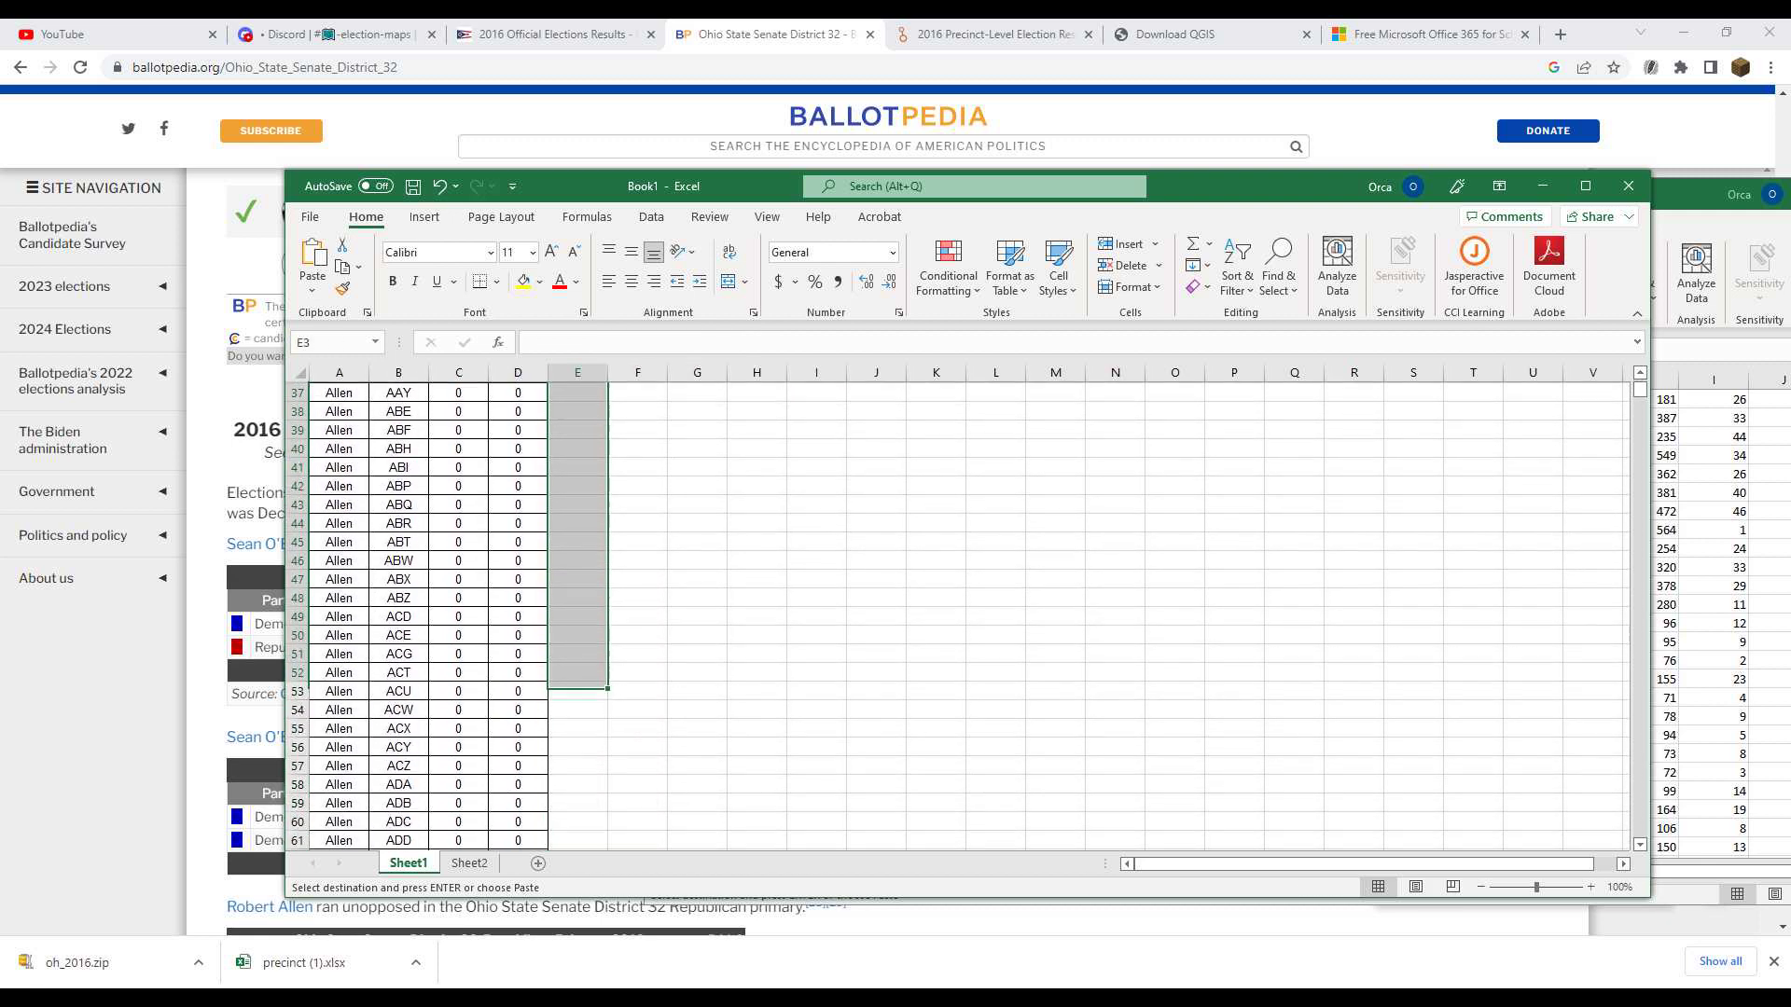
{"action": "left_click", "coordinate": [577, 673]}
{"action": "mouse_move", "coordinate": [1639, 389]}
{"action": "left_mouse_down"}
{"action": "mouse_move", "coordinate": [1640, 828]}
{"action": "mouse_move", "coordinate": [1640, 386]}
{"action": "left_mouse_up"}
{"action": "left_click_drag", "start_coordinate": [578, 413], "coordinate": [816, 413]}
Paste the copied formulas into columns E to I for every precinct row down to row 8890
{"action": "left_click", "coordinate": [518, 413]}
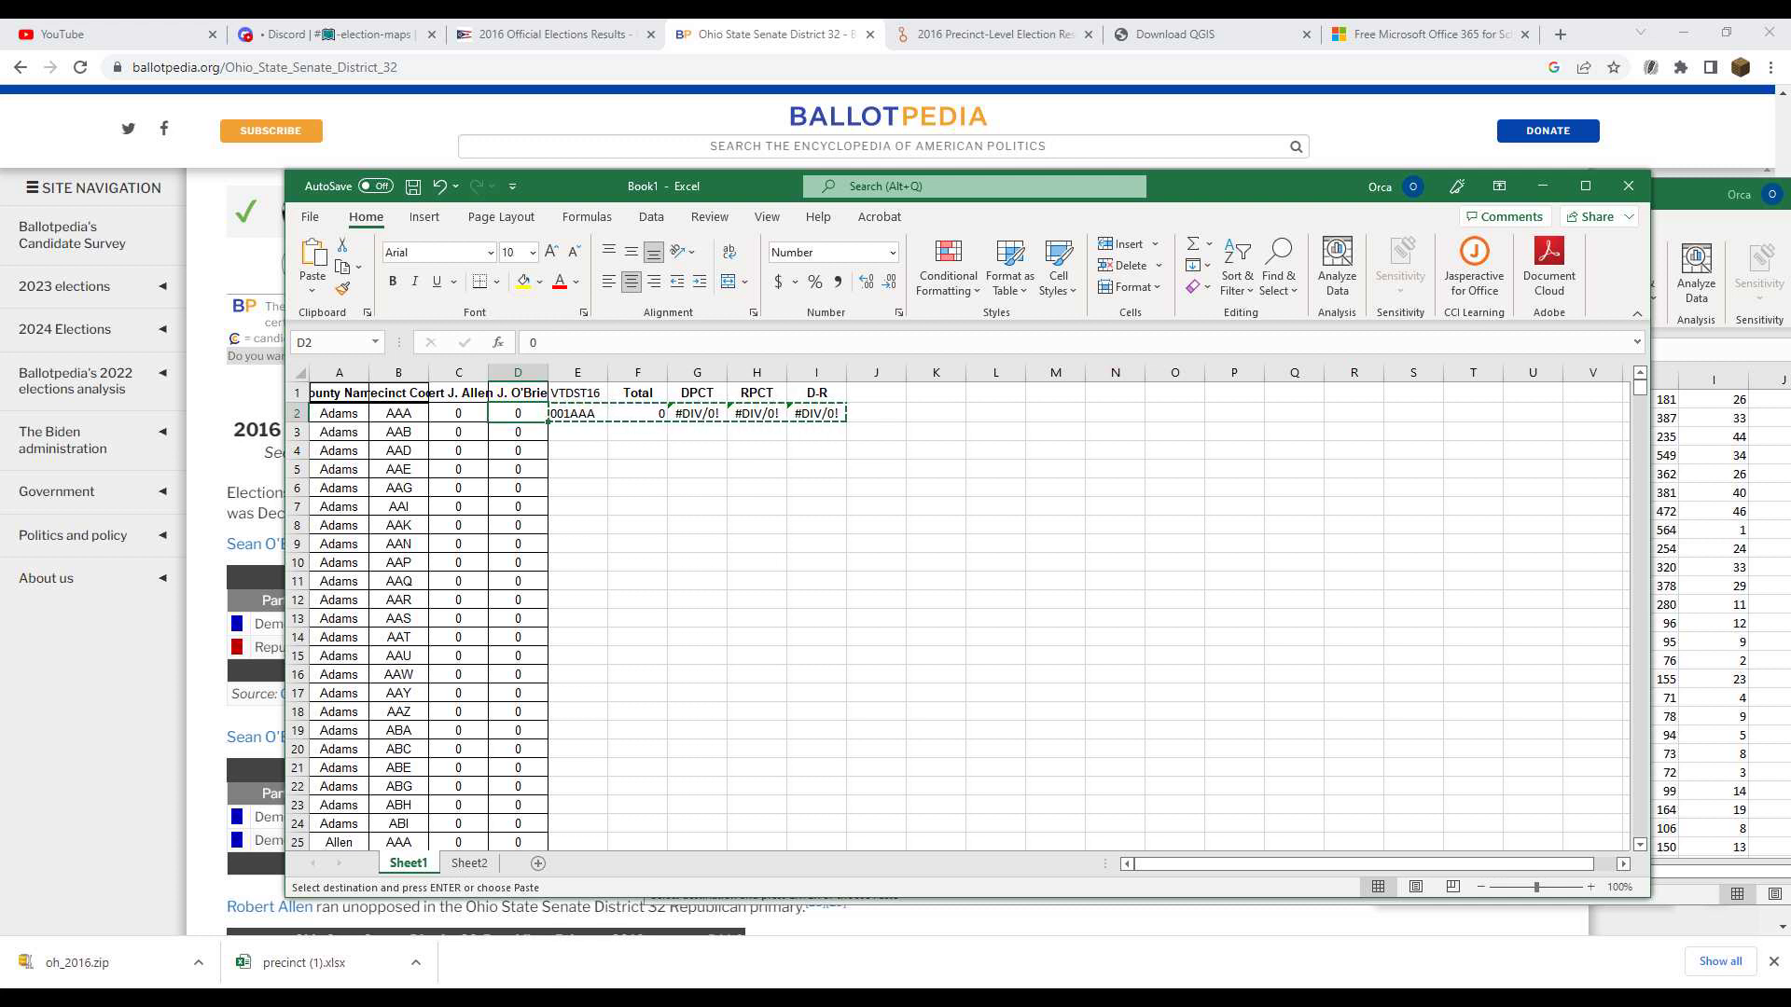
{"action": "key", "text": "ctrl+Down"}
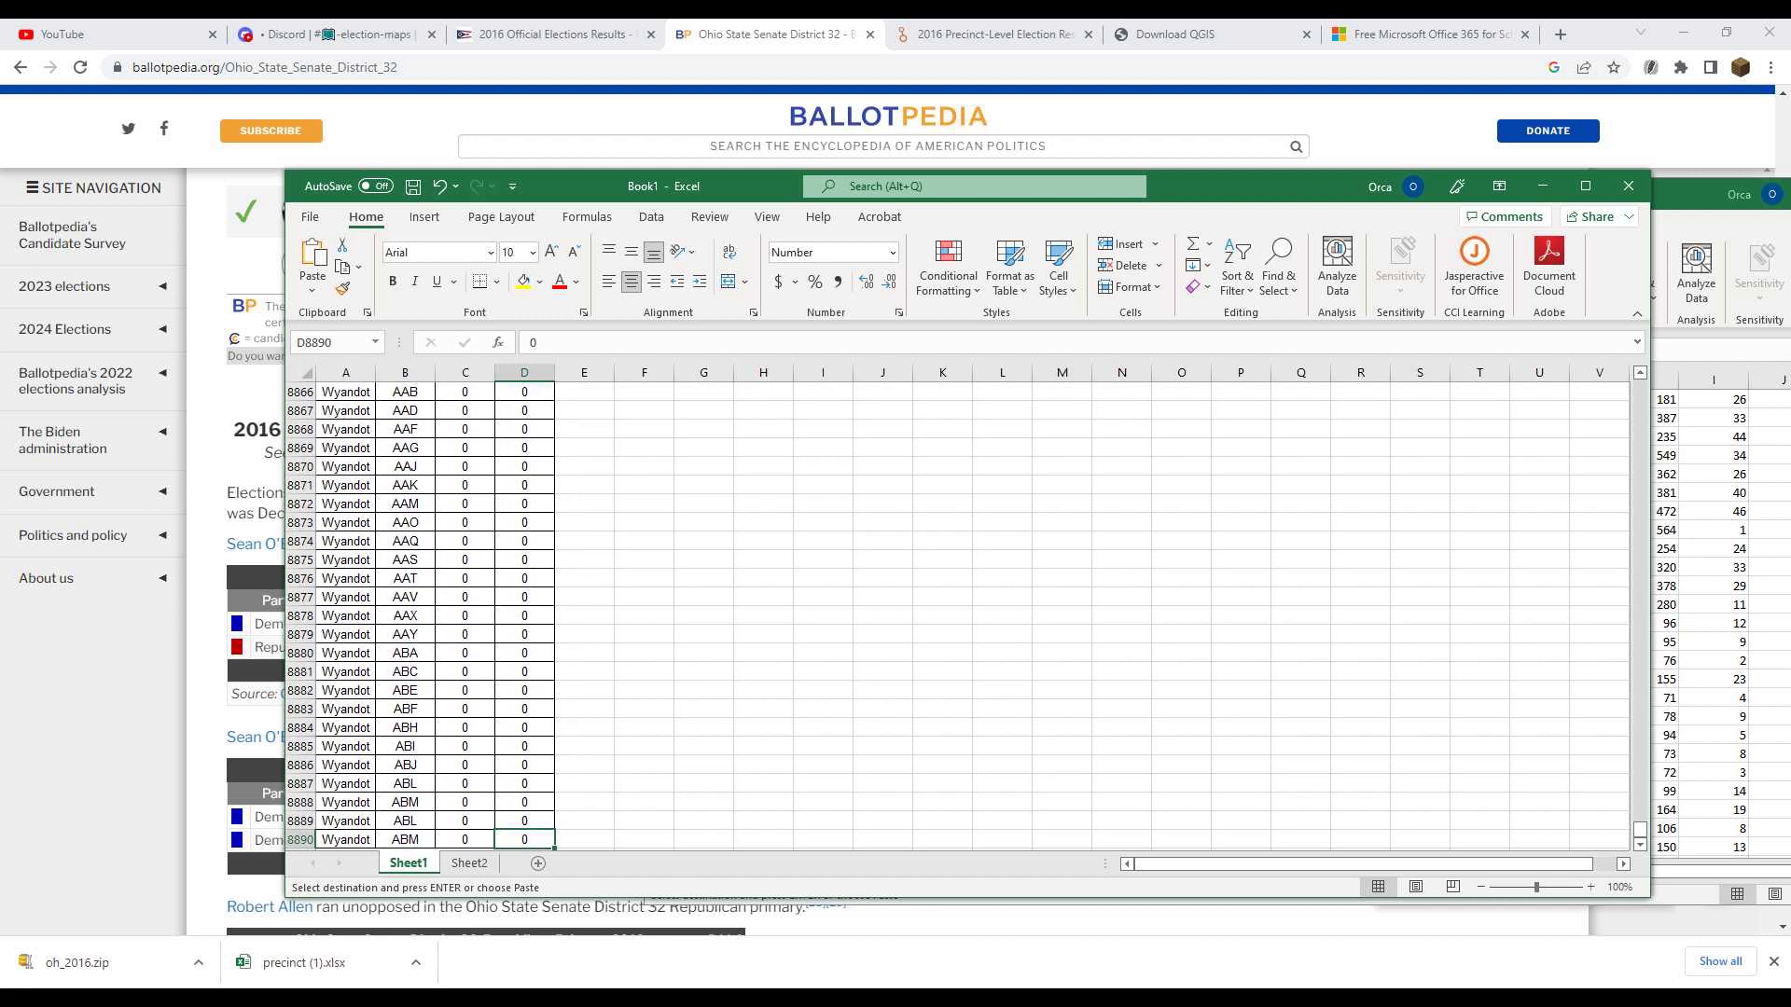
{"action": "key", "text": "Right"}
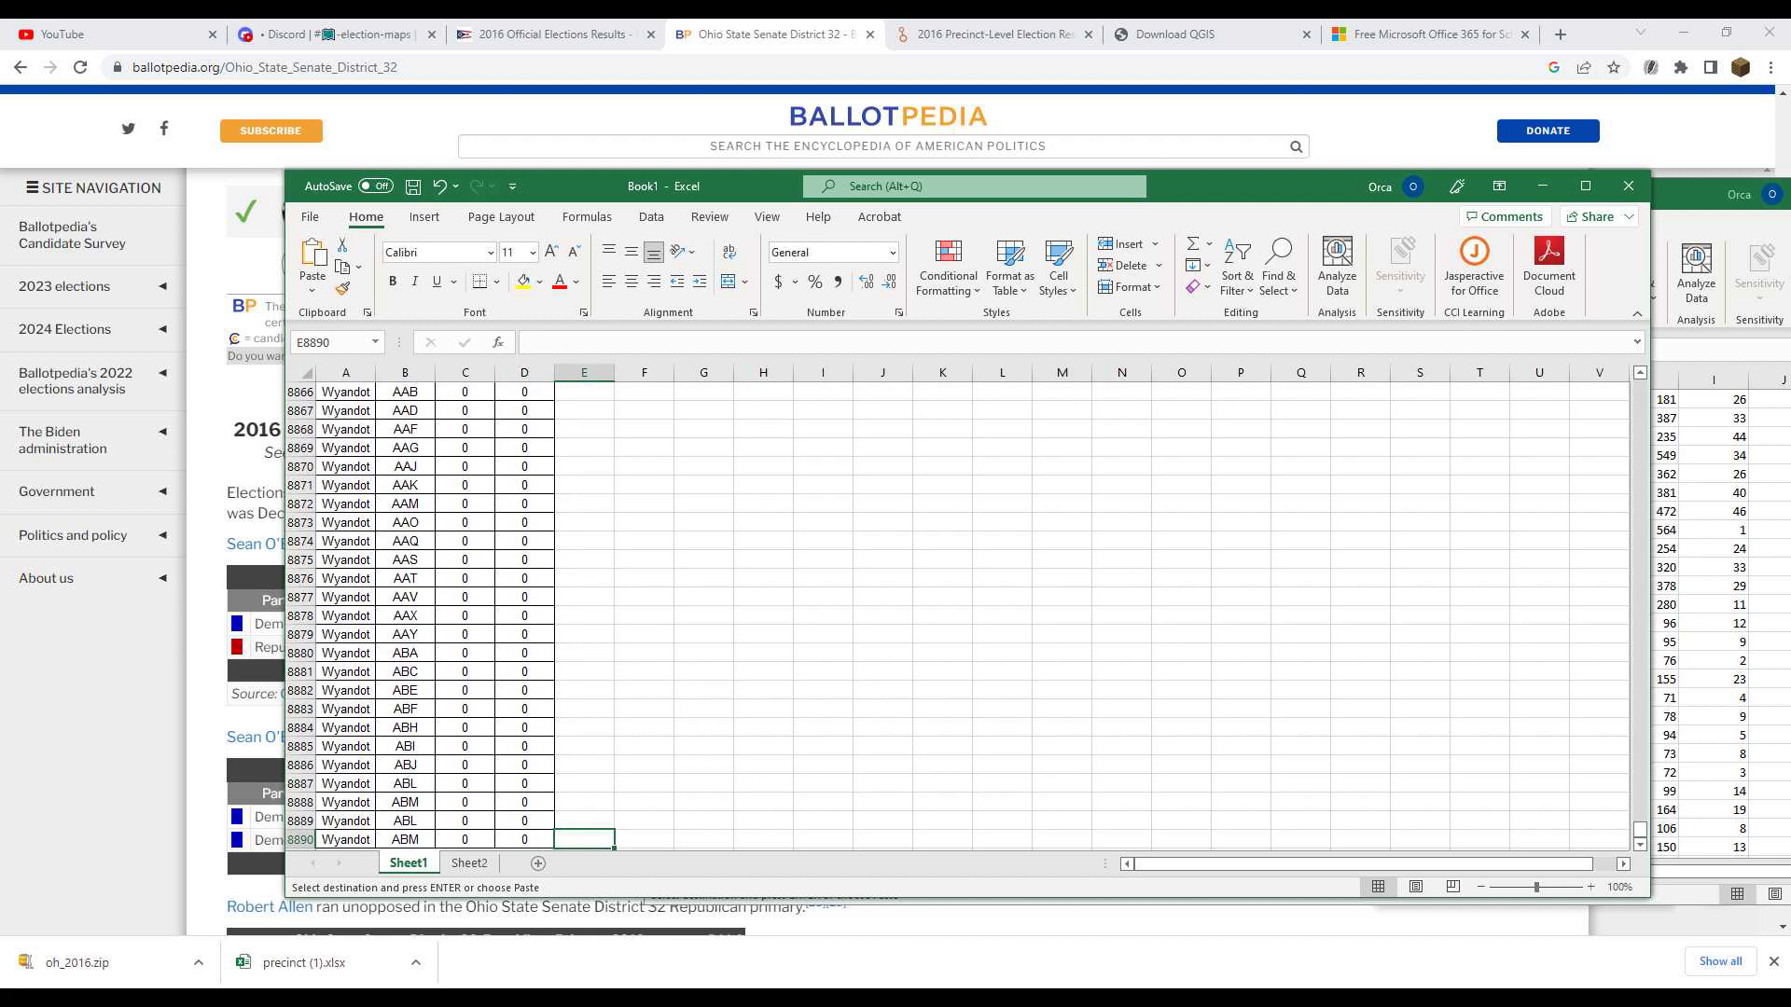
{"action": "key", "text": "ctrl+shift+Up"}
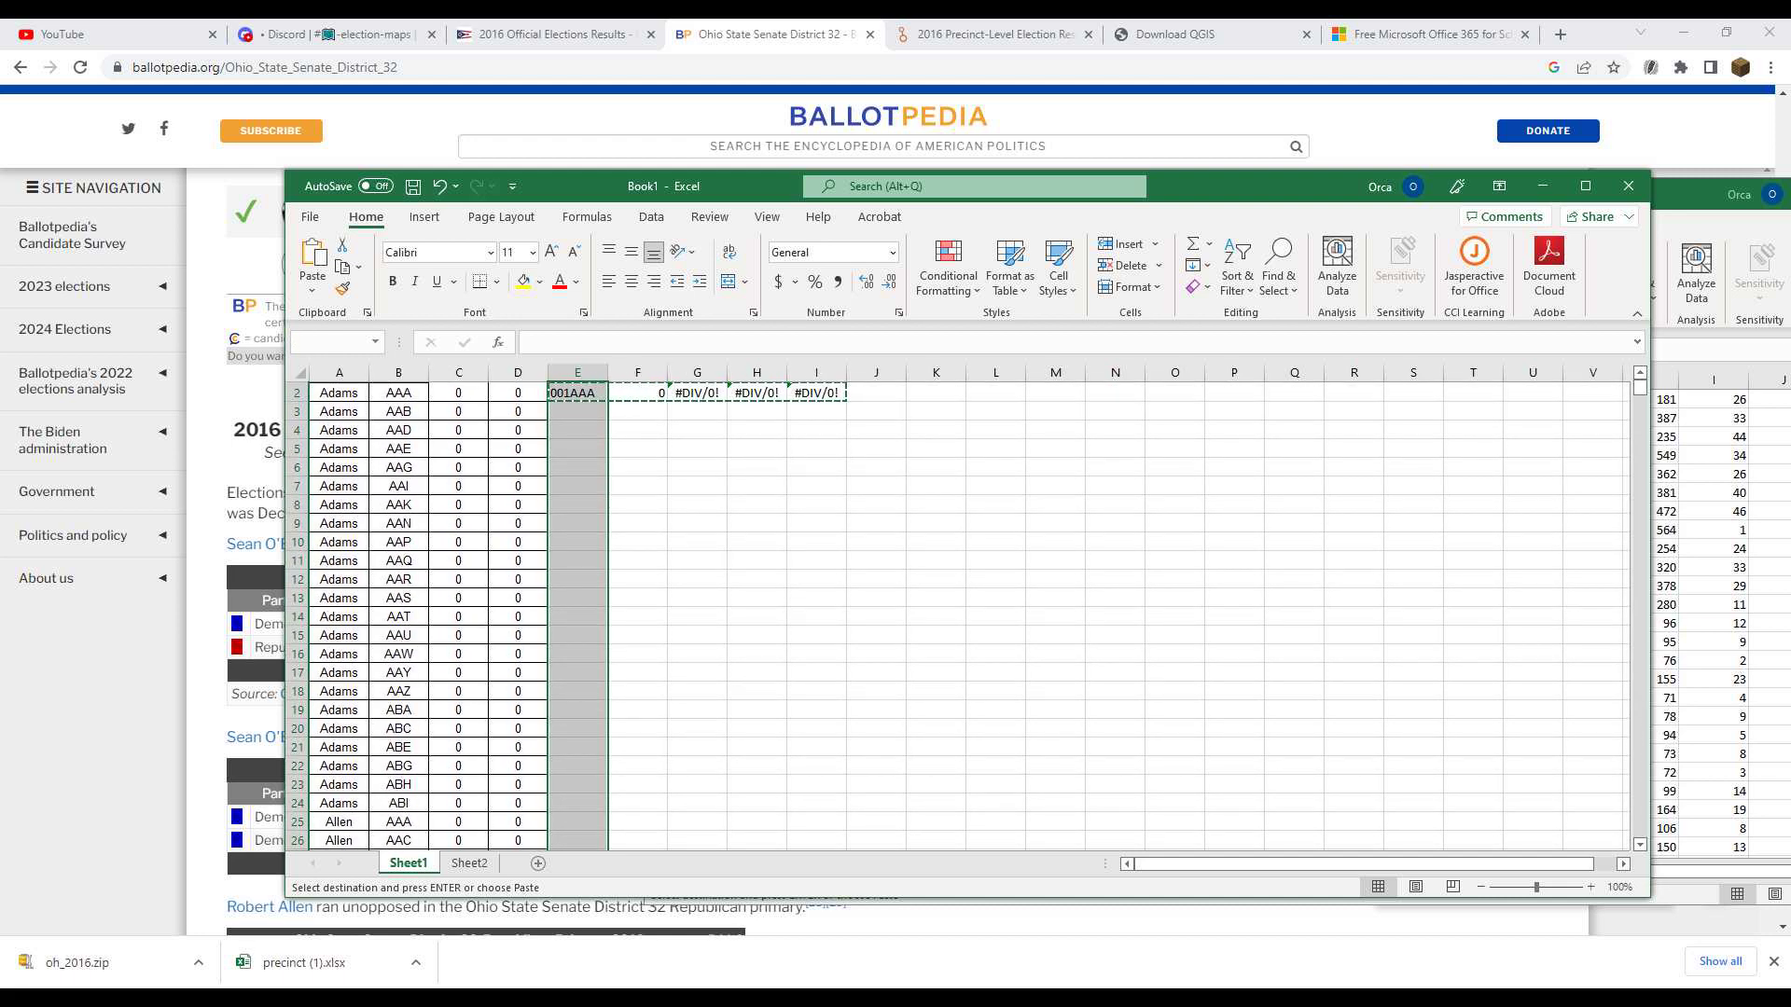
{"action": "key", "text": "Return"}
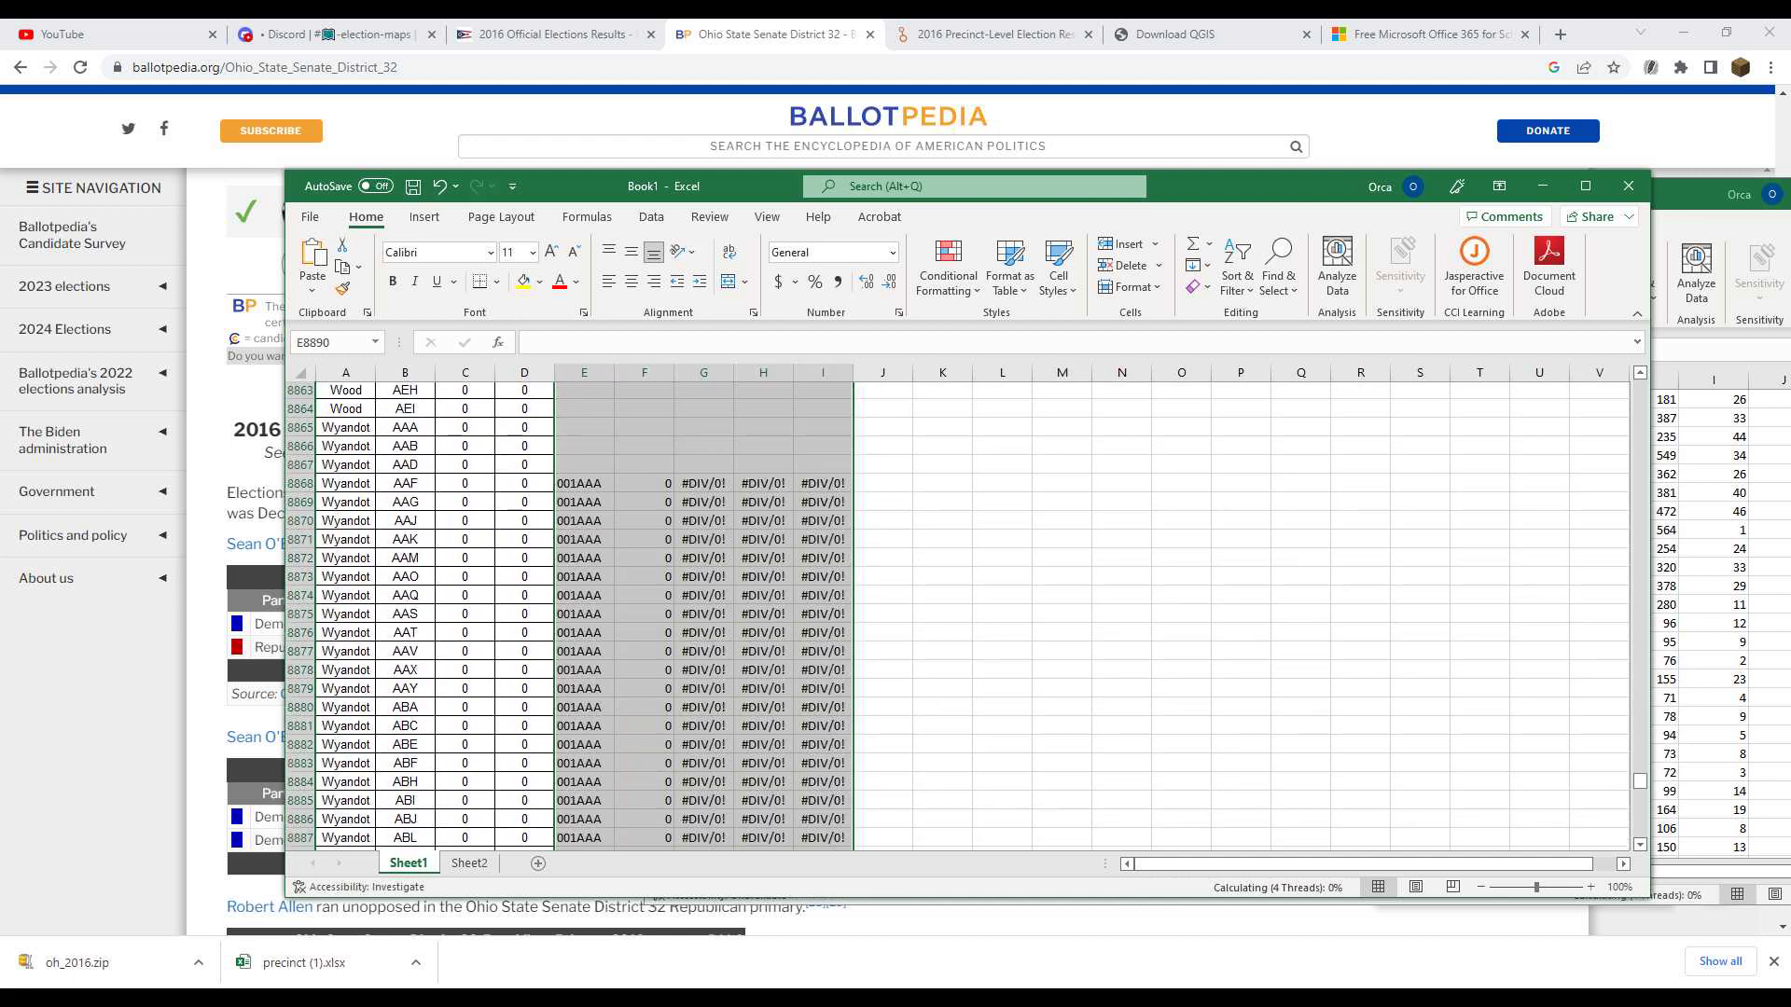
{"action": "left_click", "coordinate": [882, 541]}
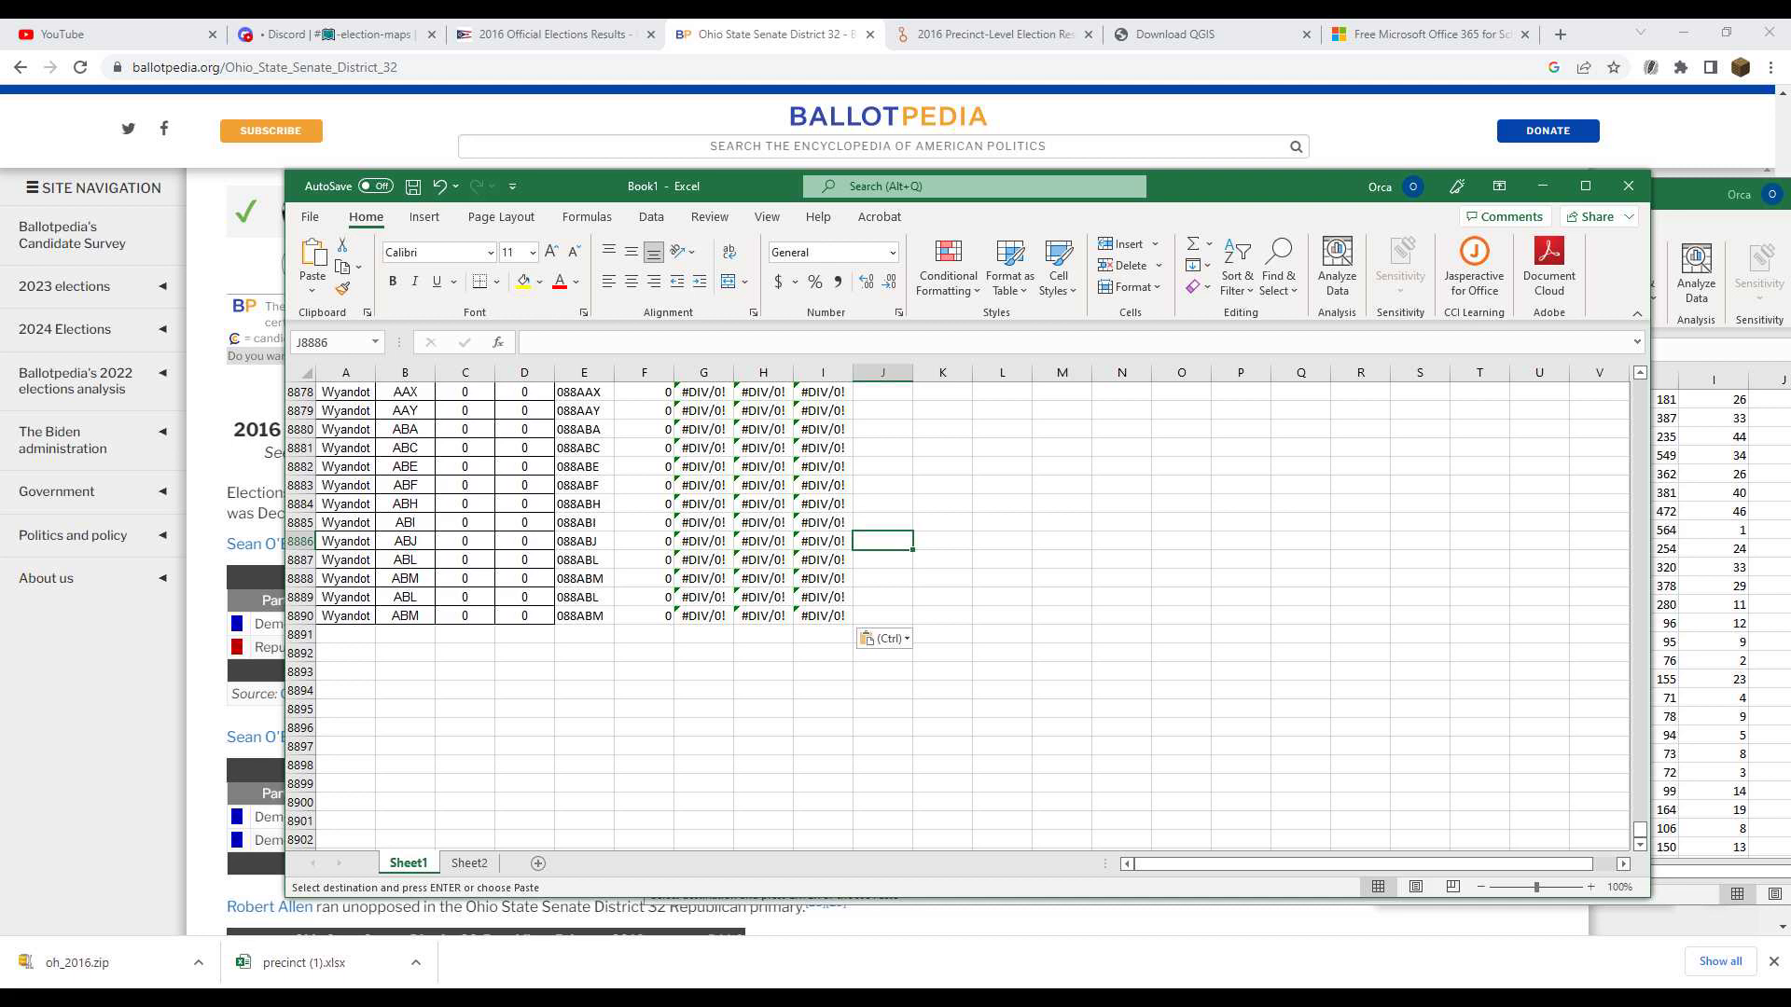
{"action": "left_click_drag", "start_coordinate": [1640, 829], "coordinate": [1640, 377]}
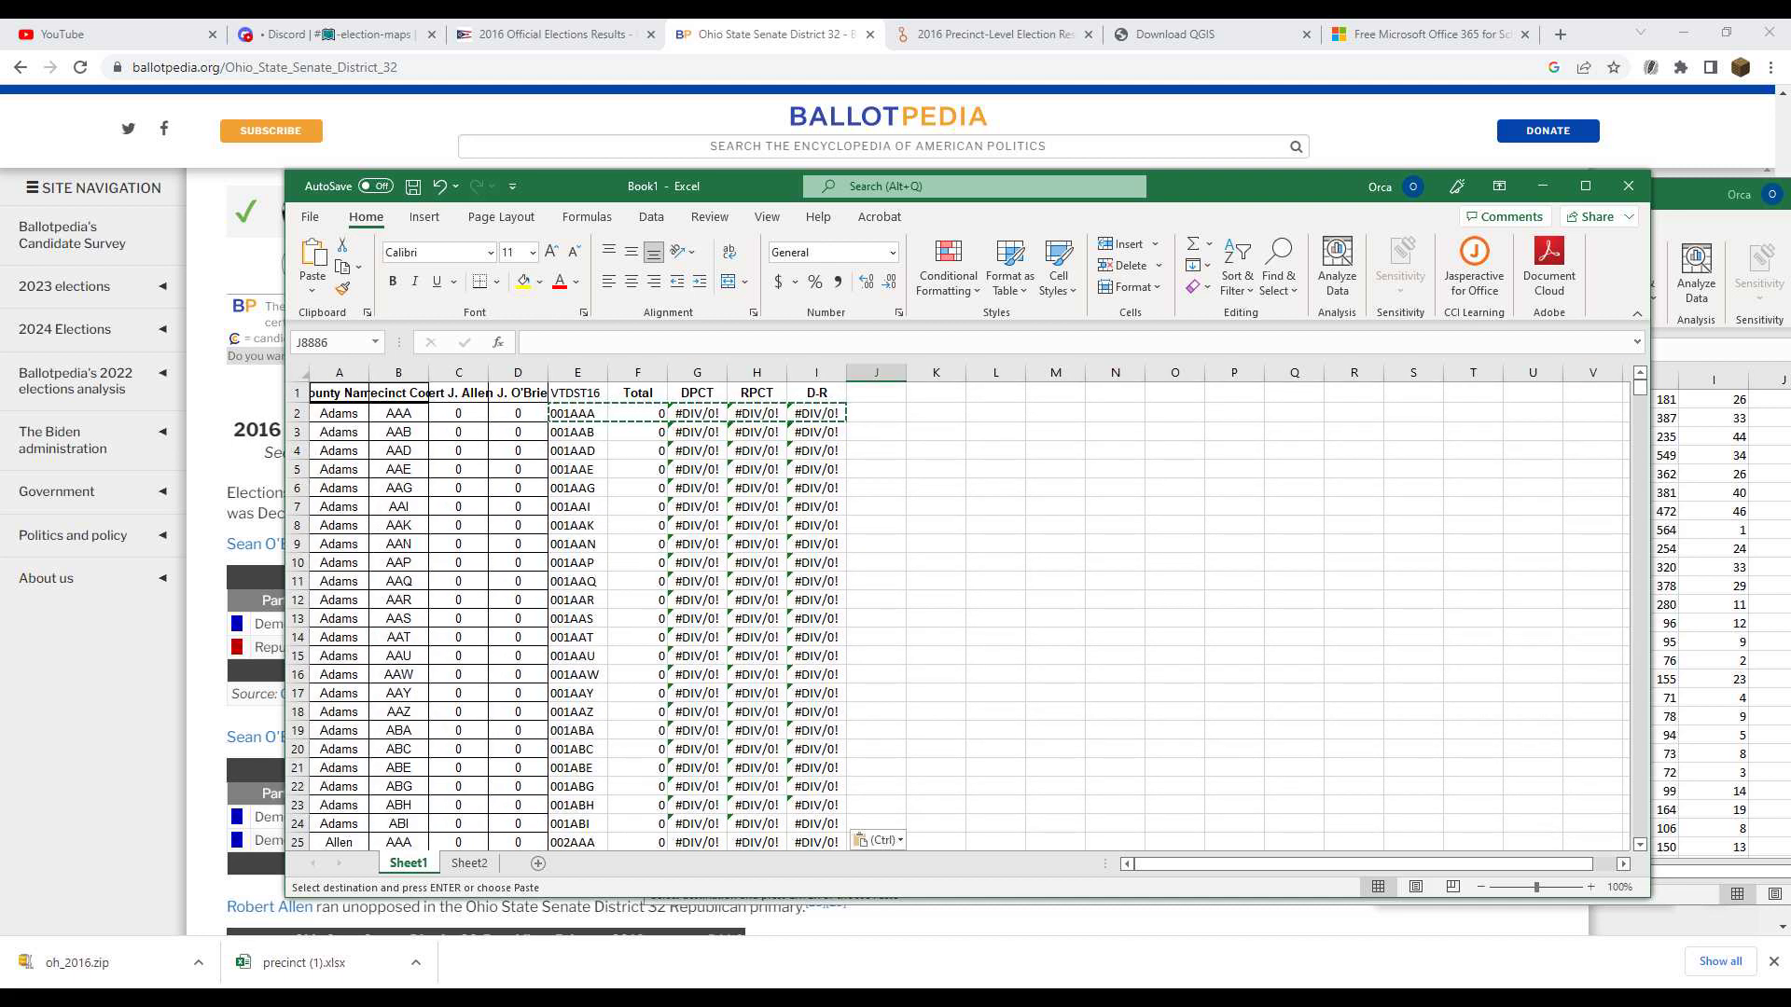
Close the workbook, saving it as oh_final.xlsx in the mapfolder on the Desktop
{"action": "left_click", "coordinate": [1628, 185]}
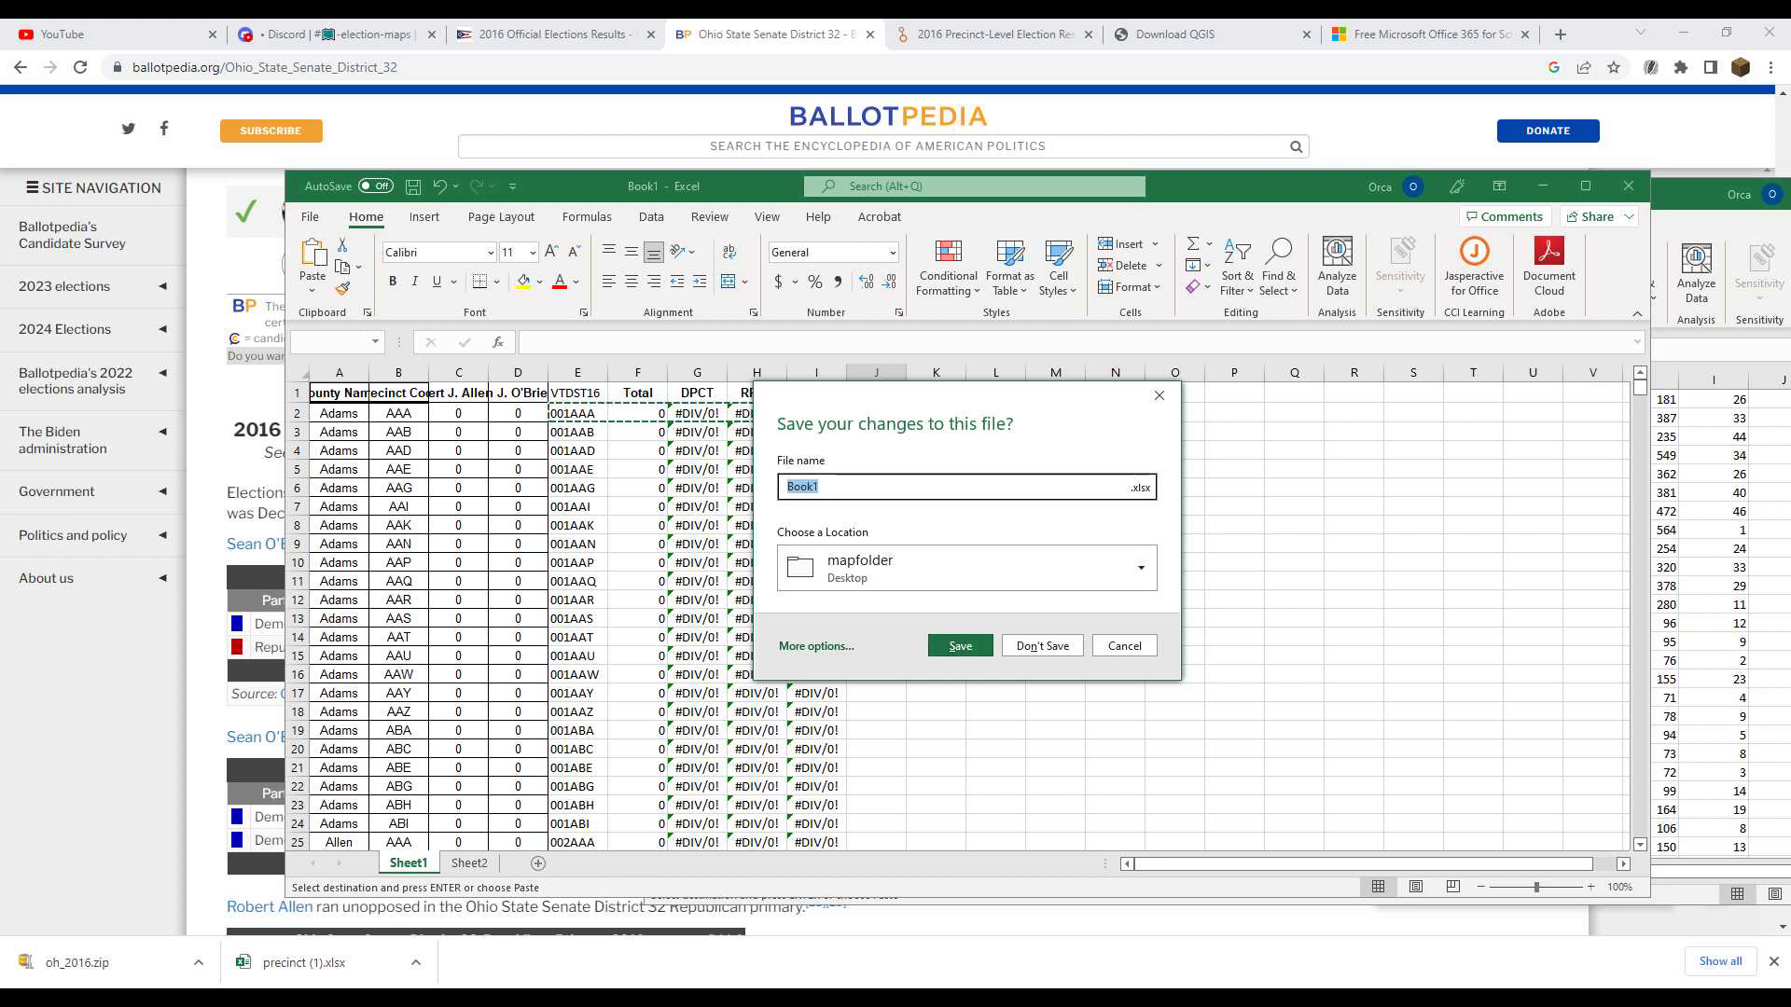
{"action": "type", "text": "oh_f"}
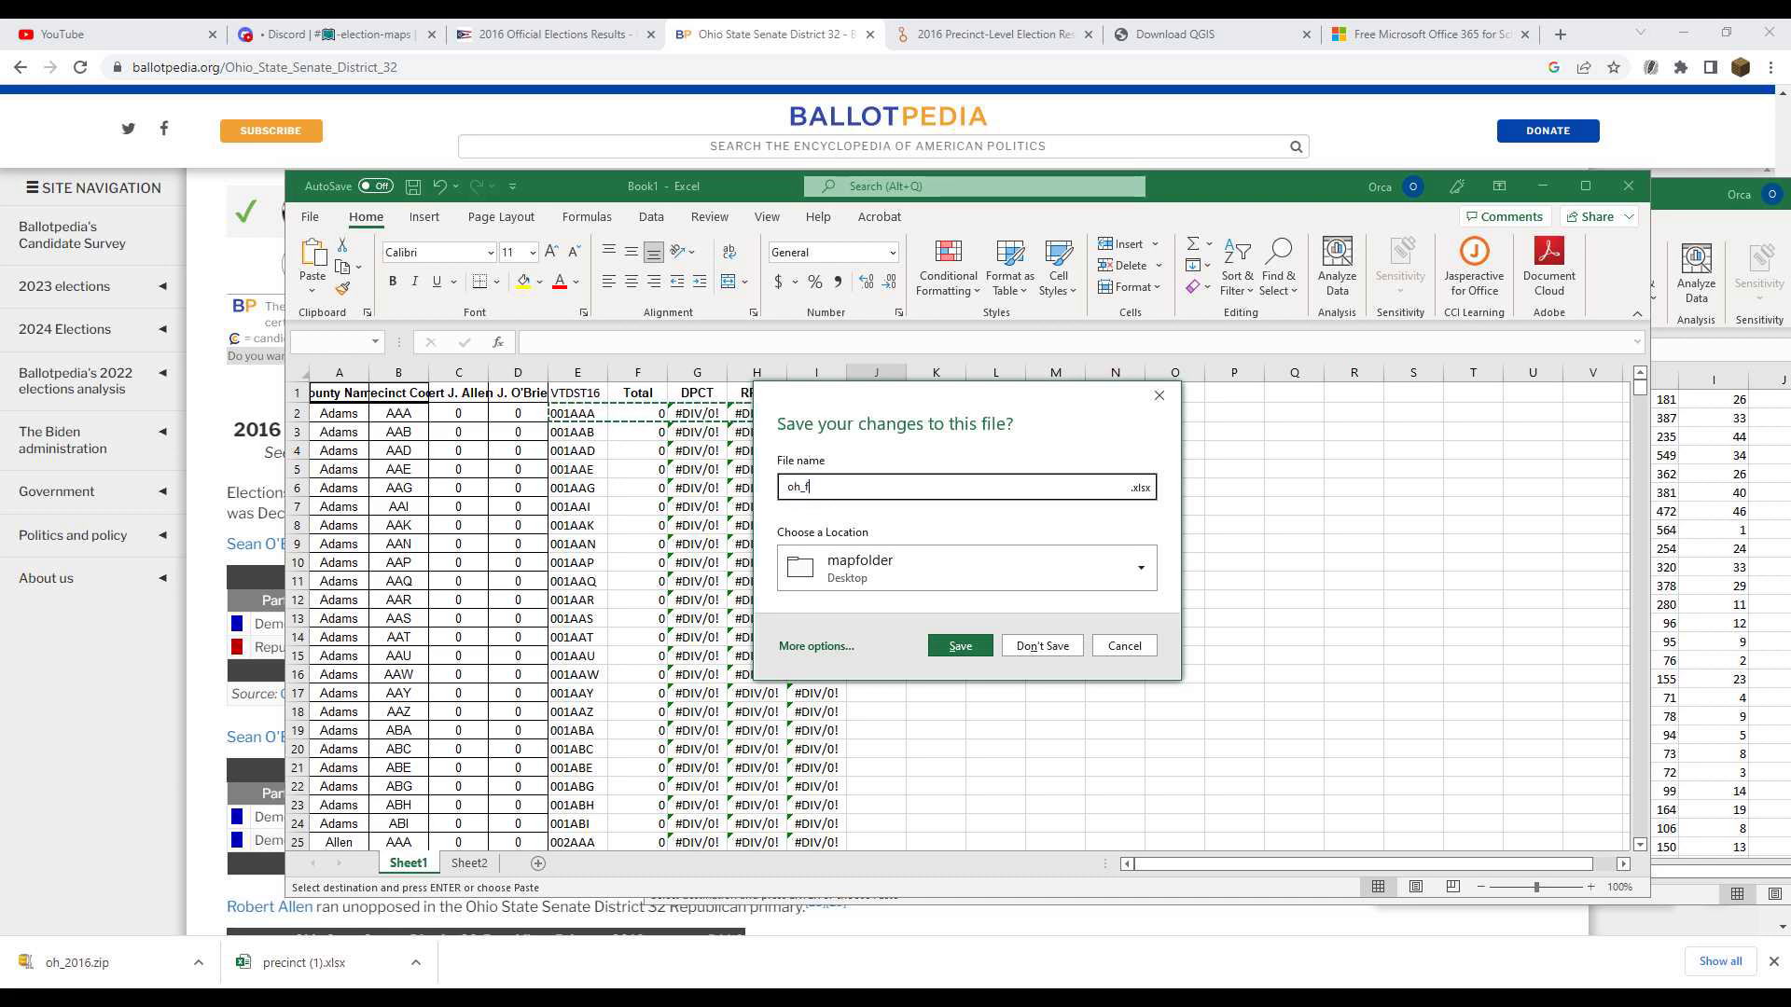
{"action": "type", "text": "inal"}
{"action": "key", "text": "Return"}
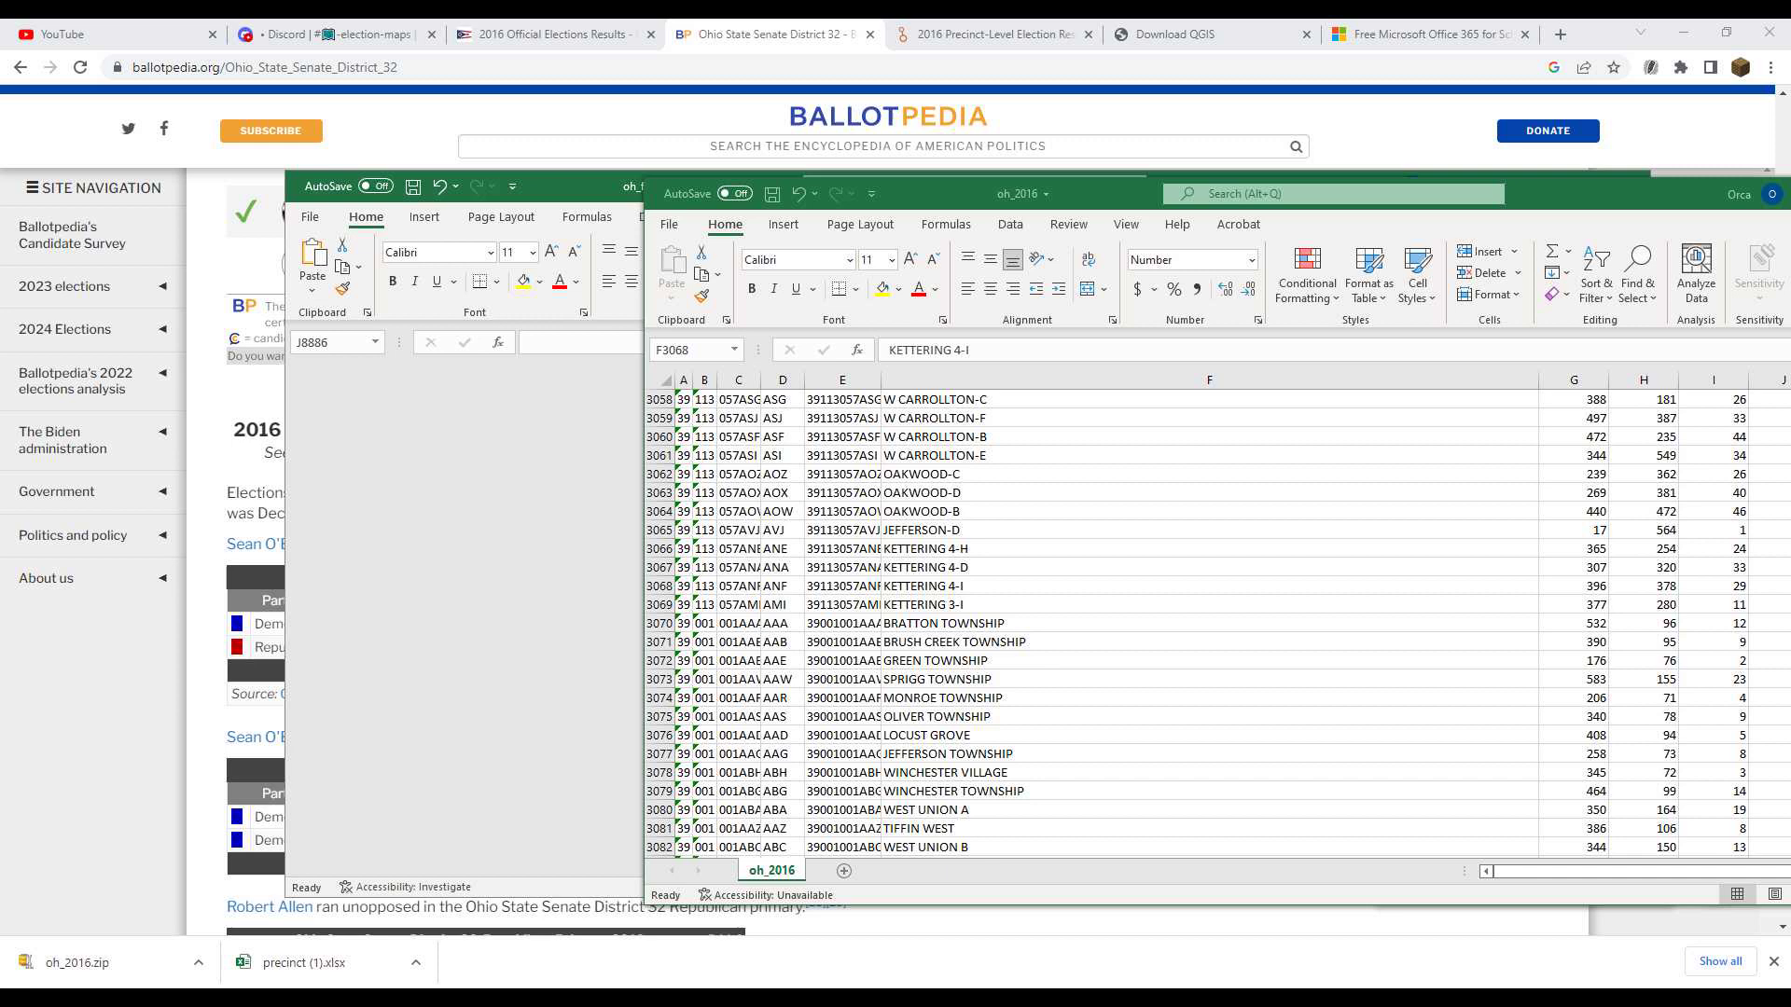
Close the oh_2016 workbook without saving changes to the dbf file
{"action": "left_click_drag", "start_coordinate": [1628, 191], "coordinate": [997, 272]}
{"action": "left_click", "coordinate": [1356, 274]}
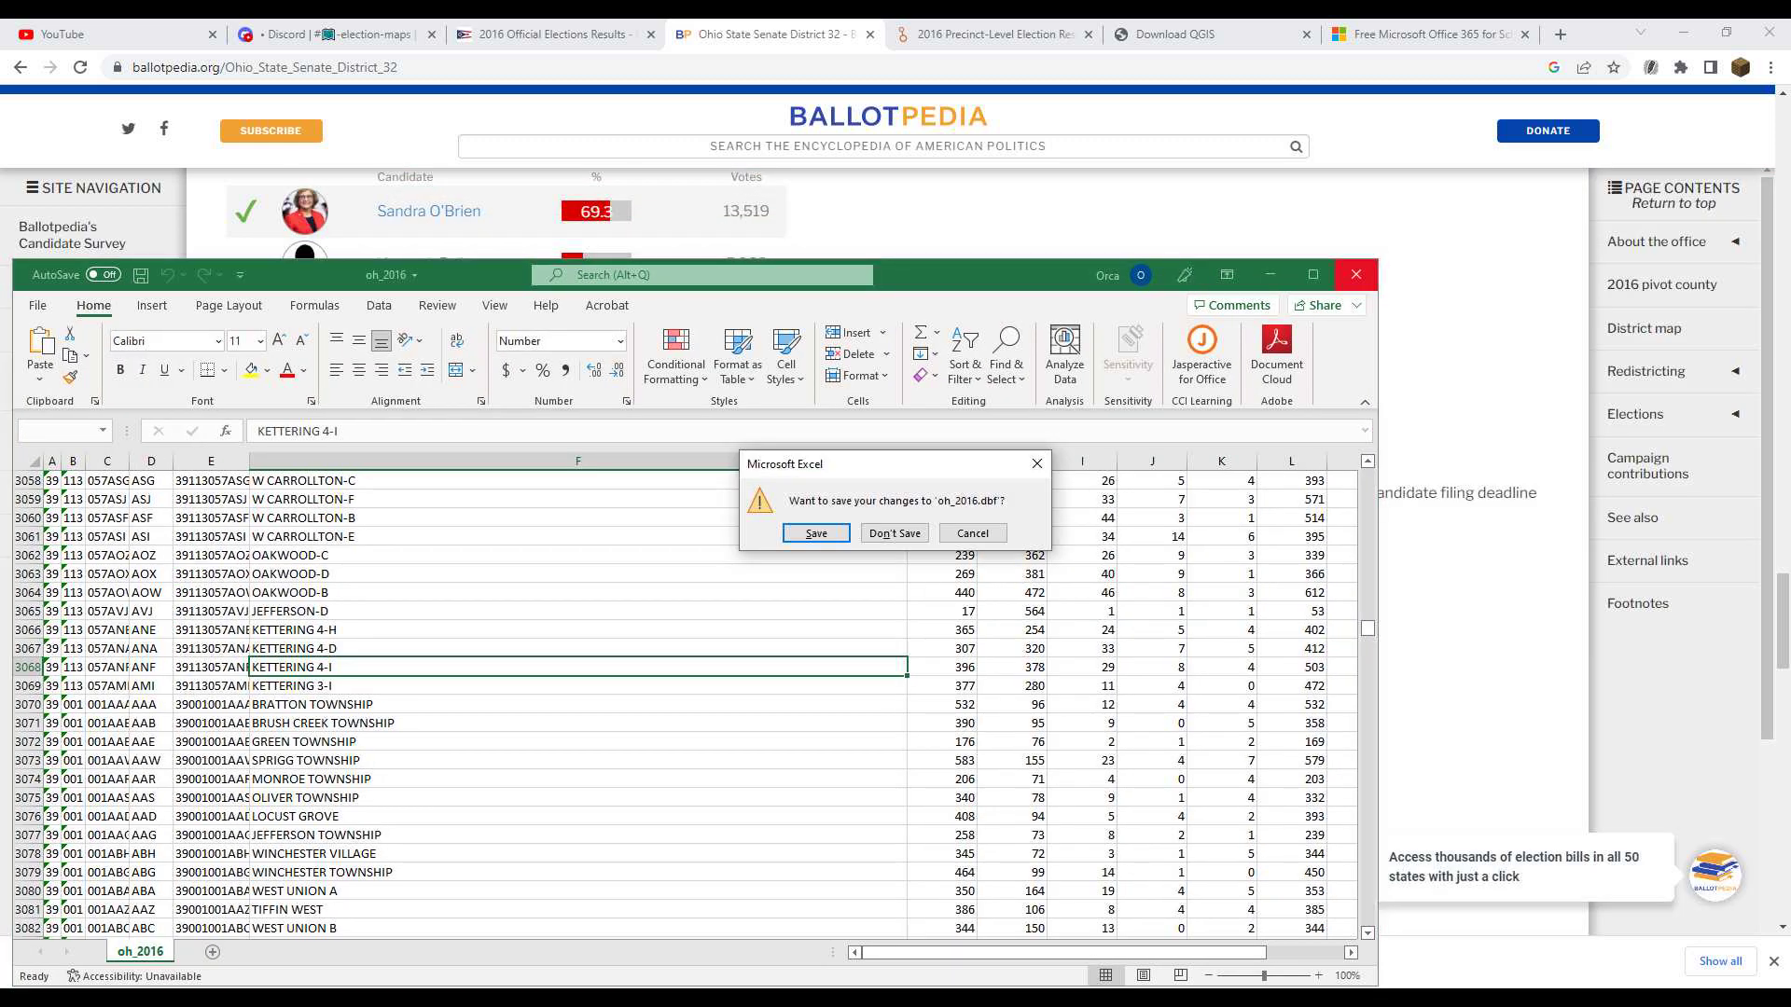
{"action": "left_click", "coordinate": [894, 532]}
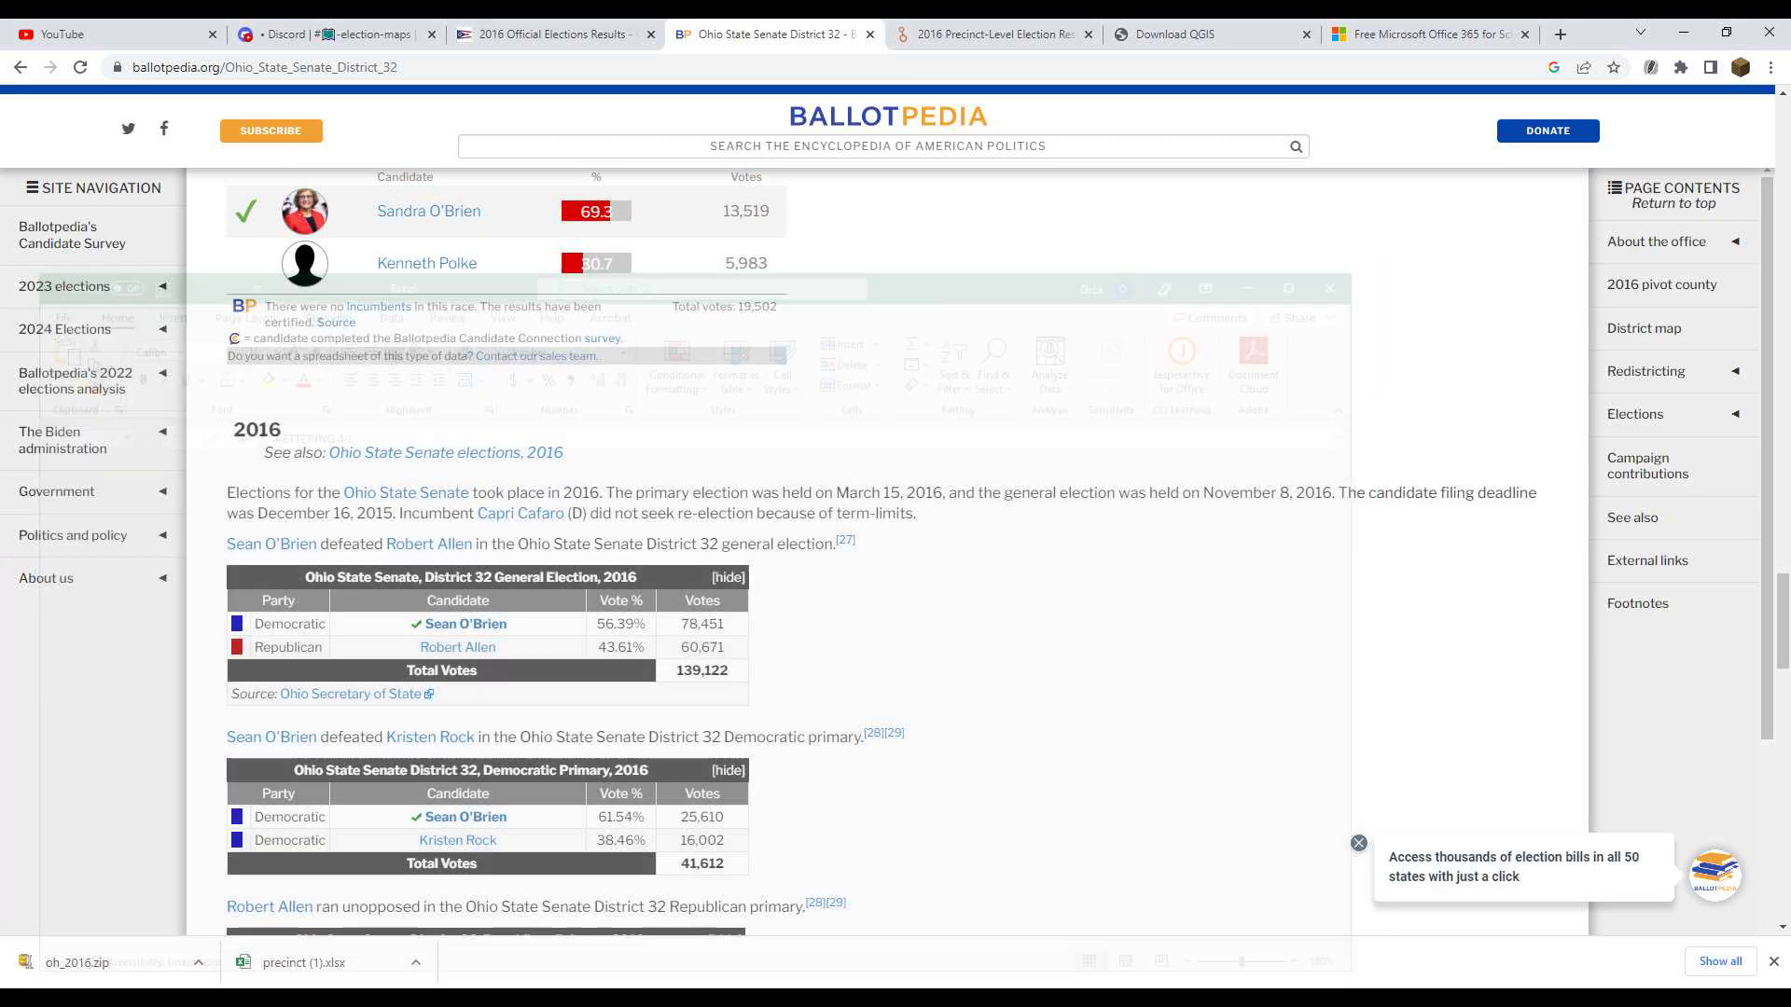
Switch to QGIS and create a new empty project
{"action": "mouse_move", "coordinate": [801, 998]}
{"action": "left_click", "coordinate": [800, 928]}
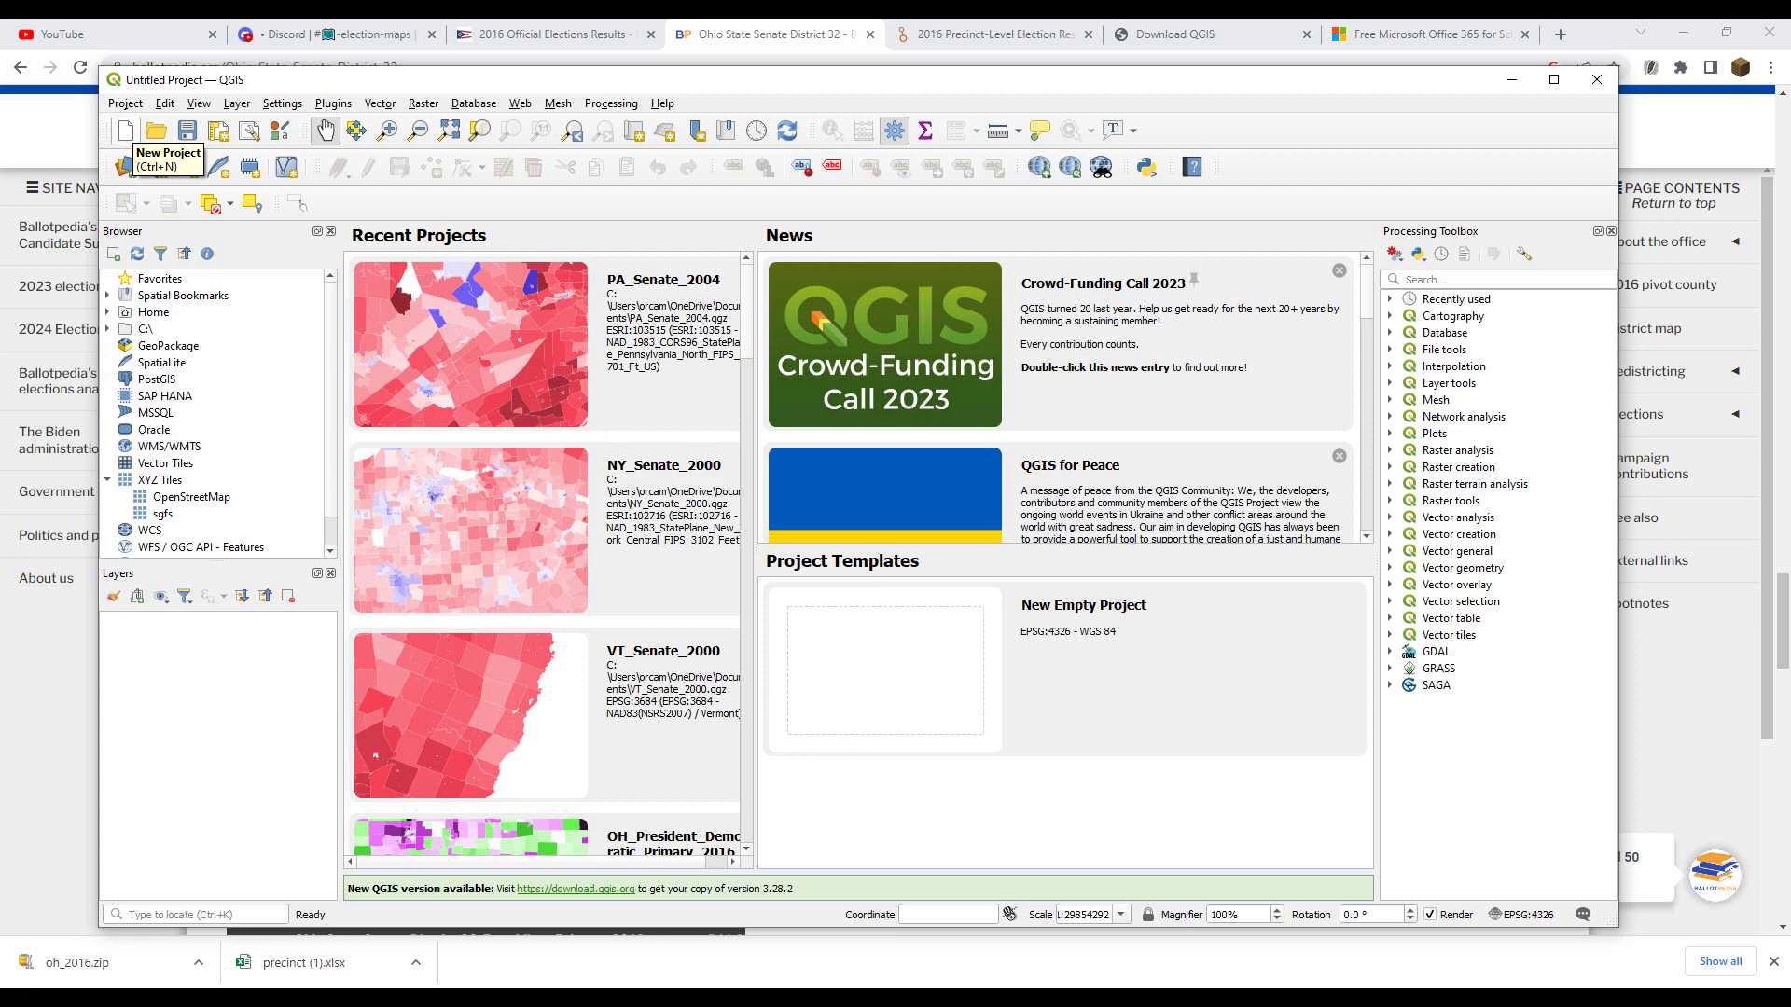
{"action": "left_click", "coordinate": [125, 131]}
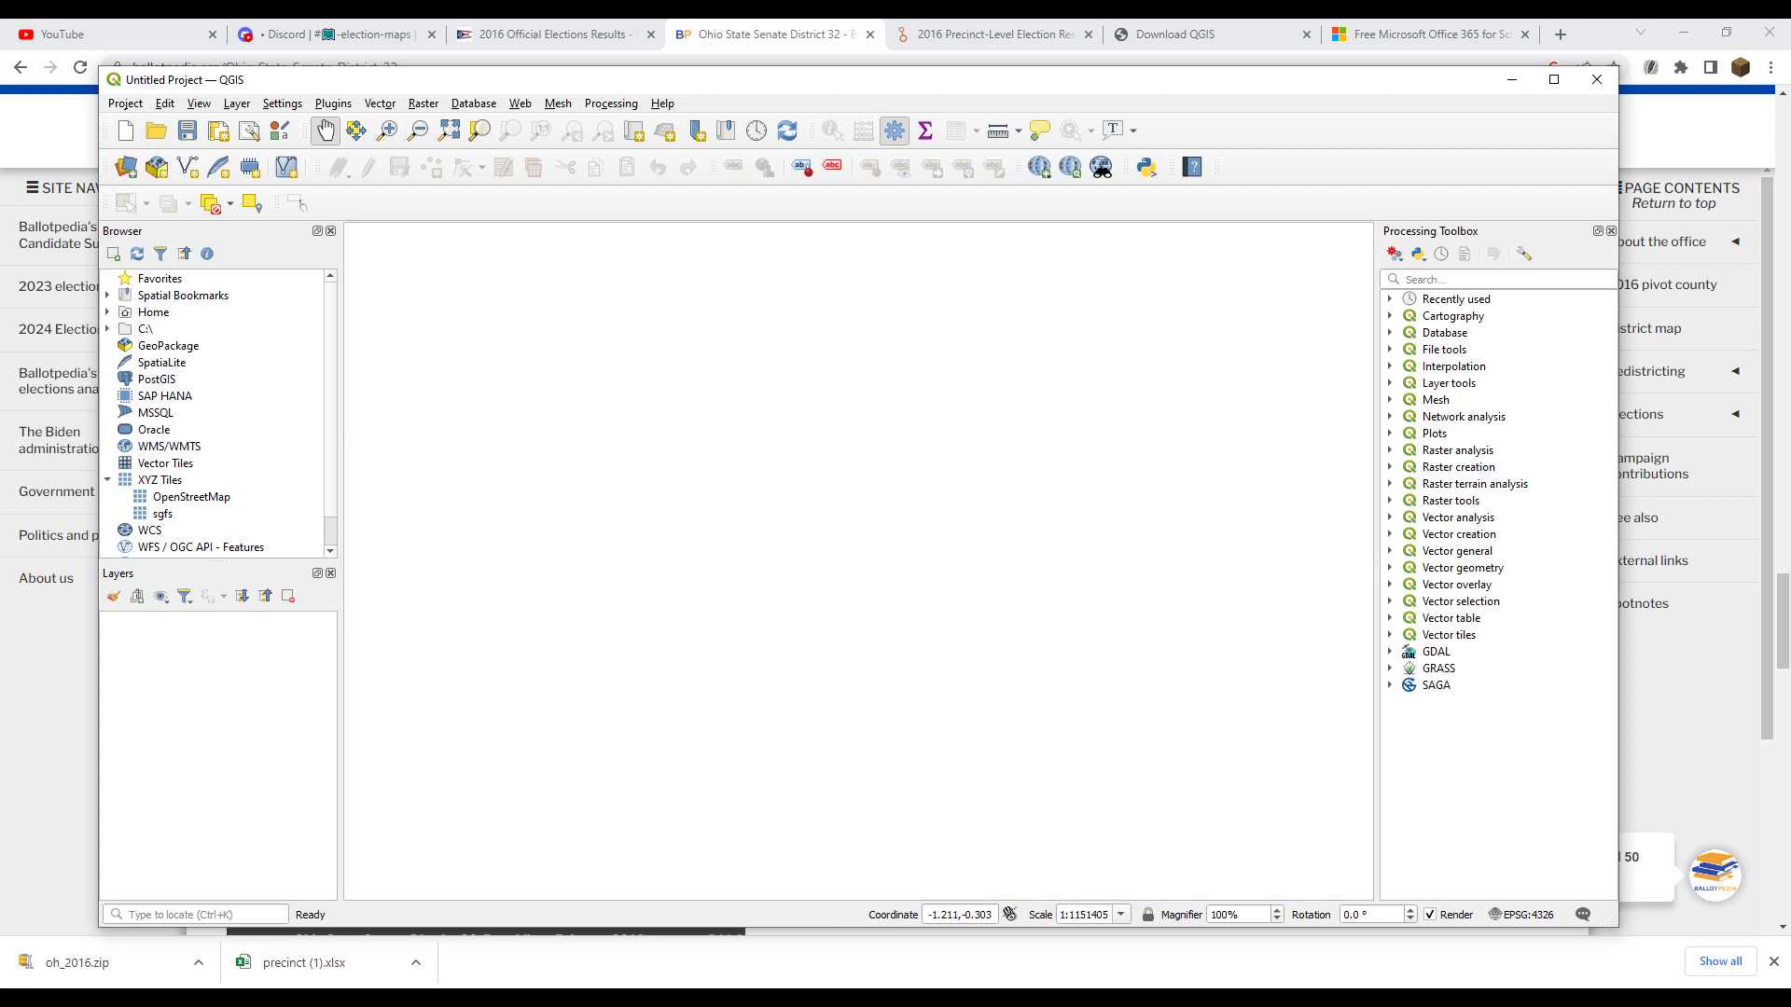
Add the zipped oh_2016 shapefile from mapfolder as a layer, accepting the NAD83 to WGS 84 (1) transformation
{"action": "key", "text": "alt+Tab"}
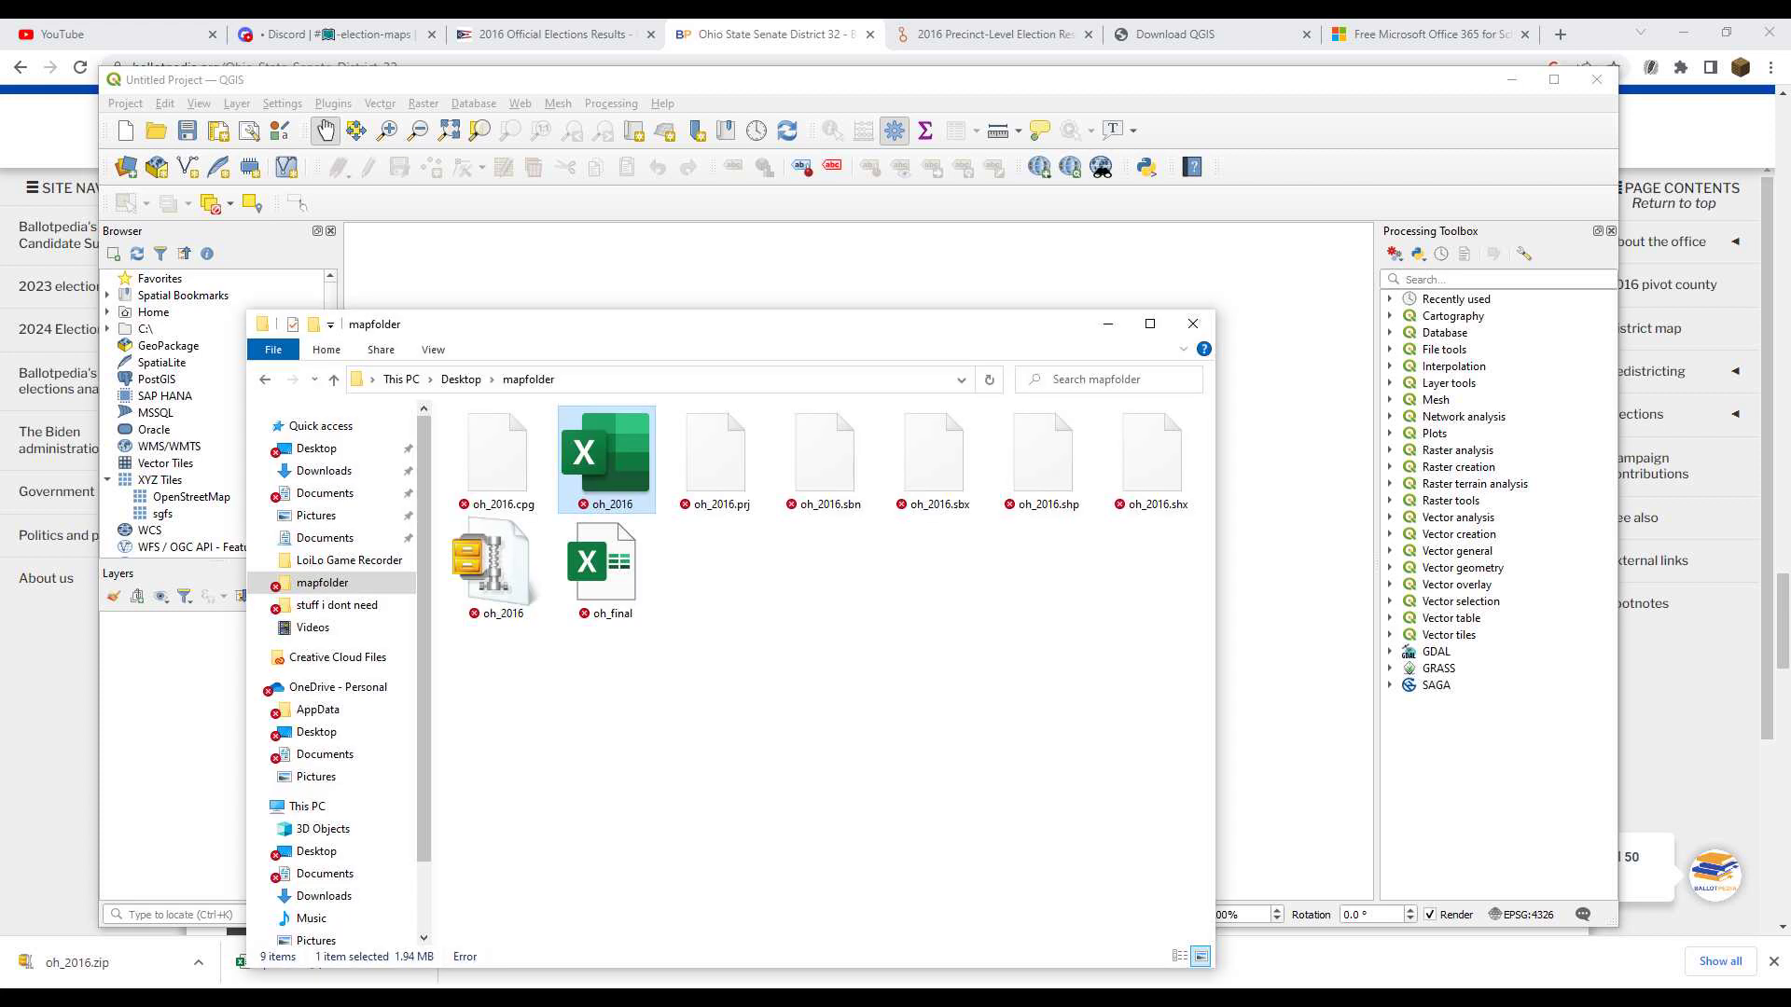
{"action": "left_click_drag", "start_coordinate": [728, 322], "coordinate": [1251, 287]}
{"action": "left_click", "coordinate": [1569, 421]}
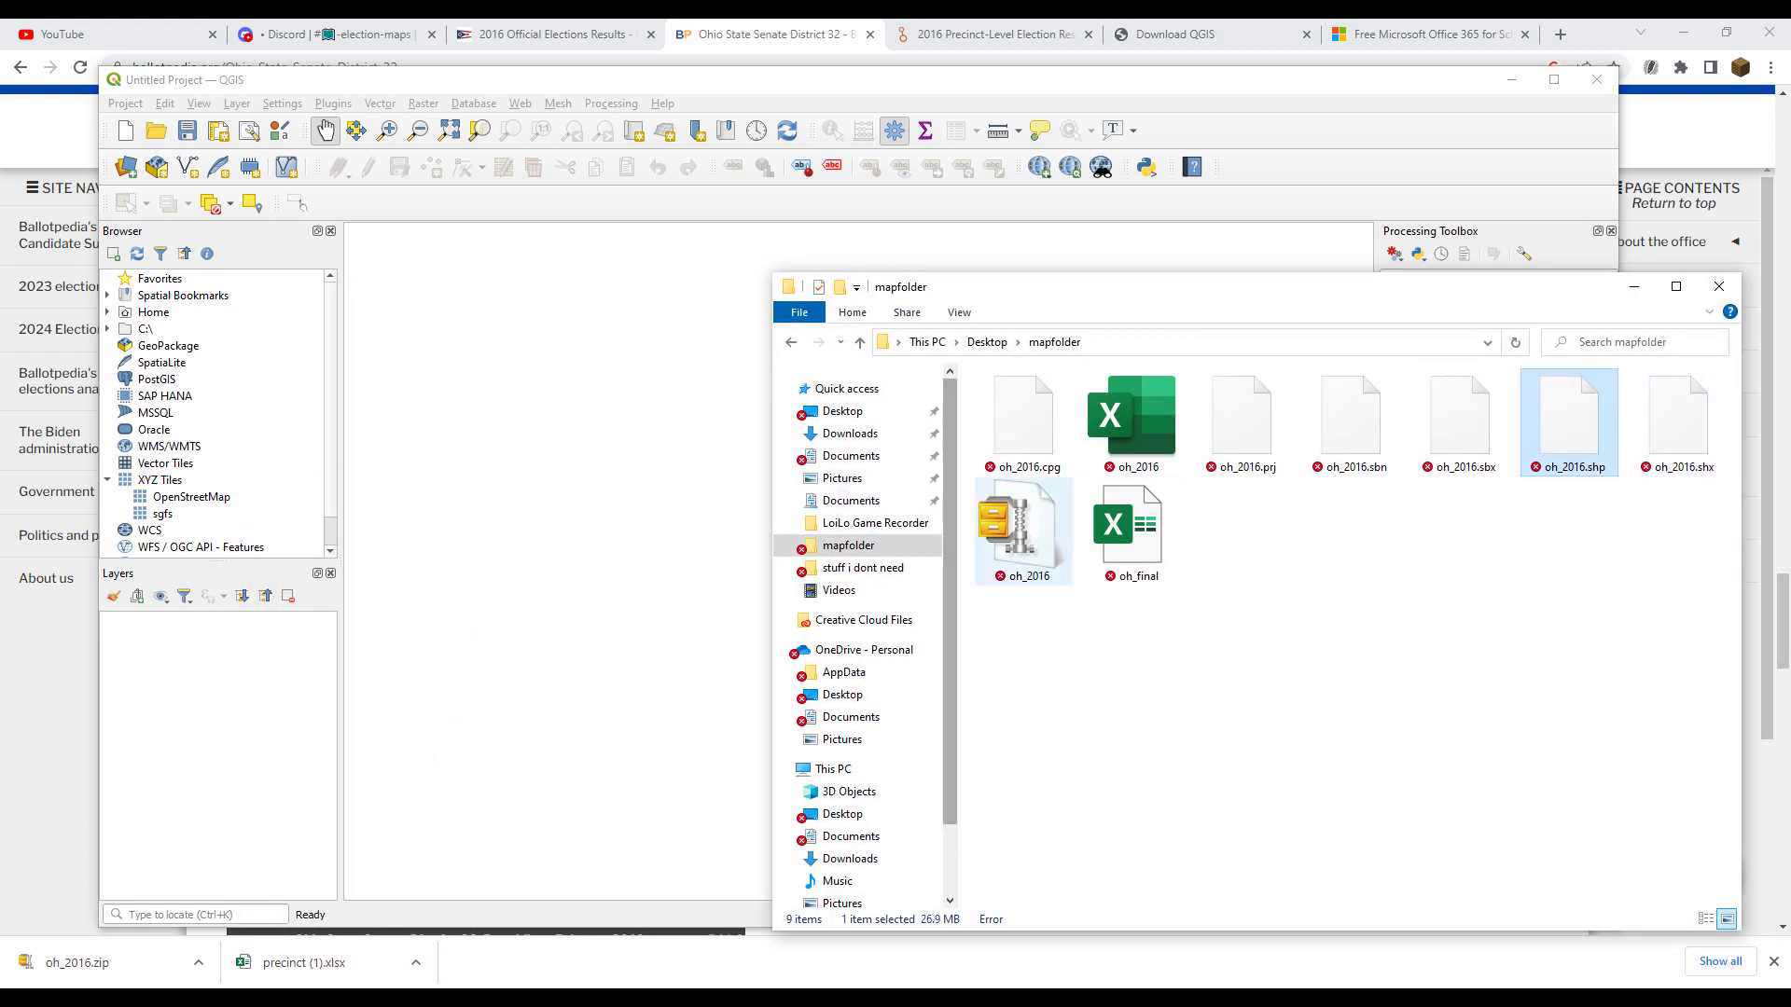
{"action": "left_click", "coordinate": [1021, 527]}
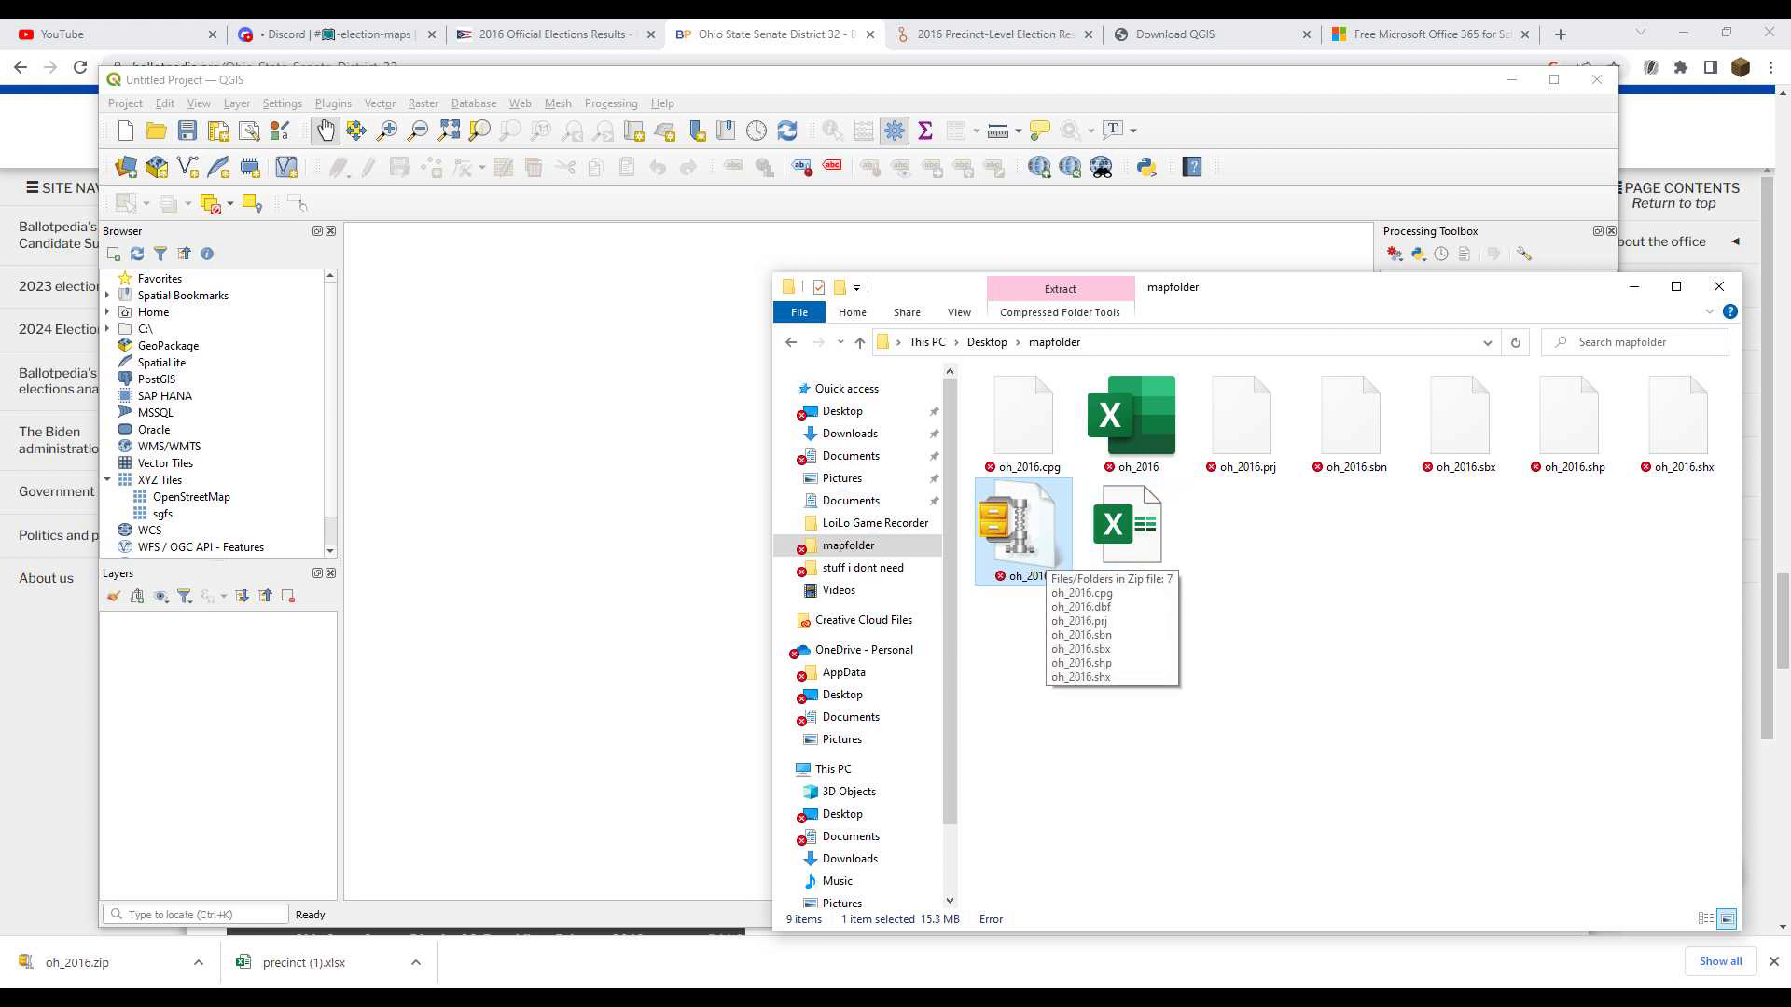
{"action": "left_click", "coordinate": [1380, 559]}
{"action": "left_click_drag", "start_coordinate": [1023, 527], "coordinate": [214, 681]}
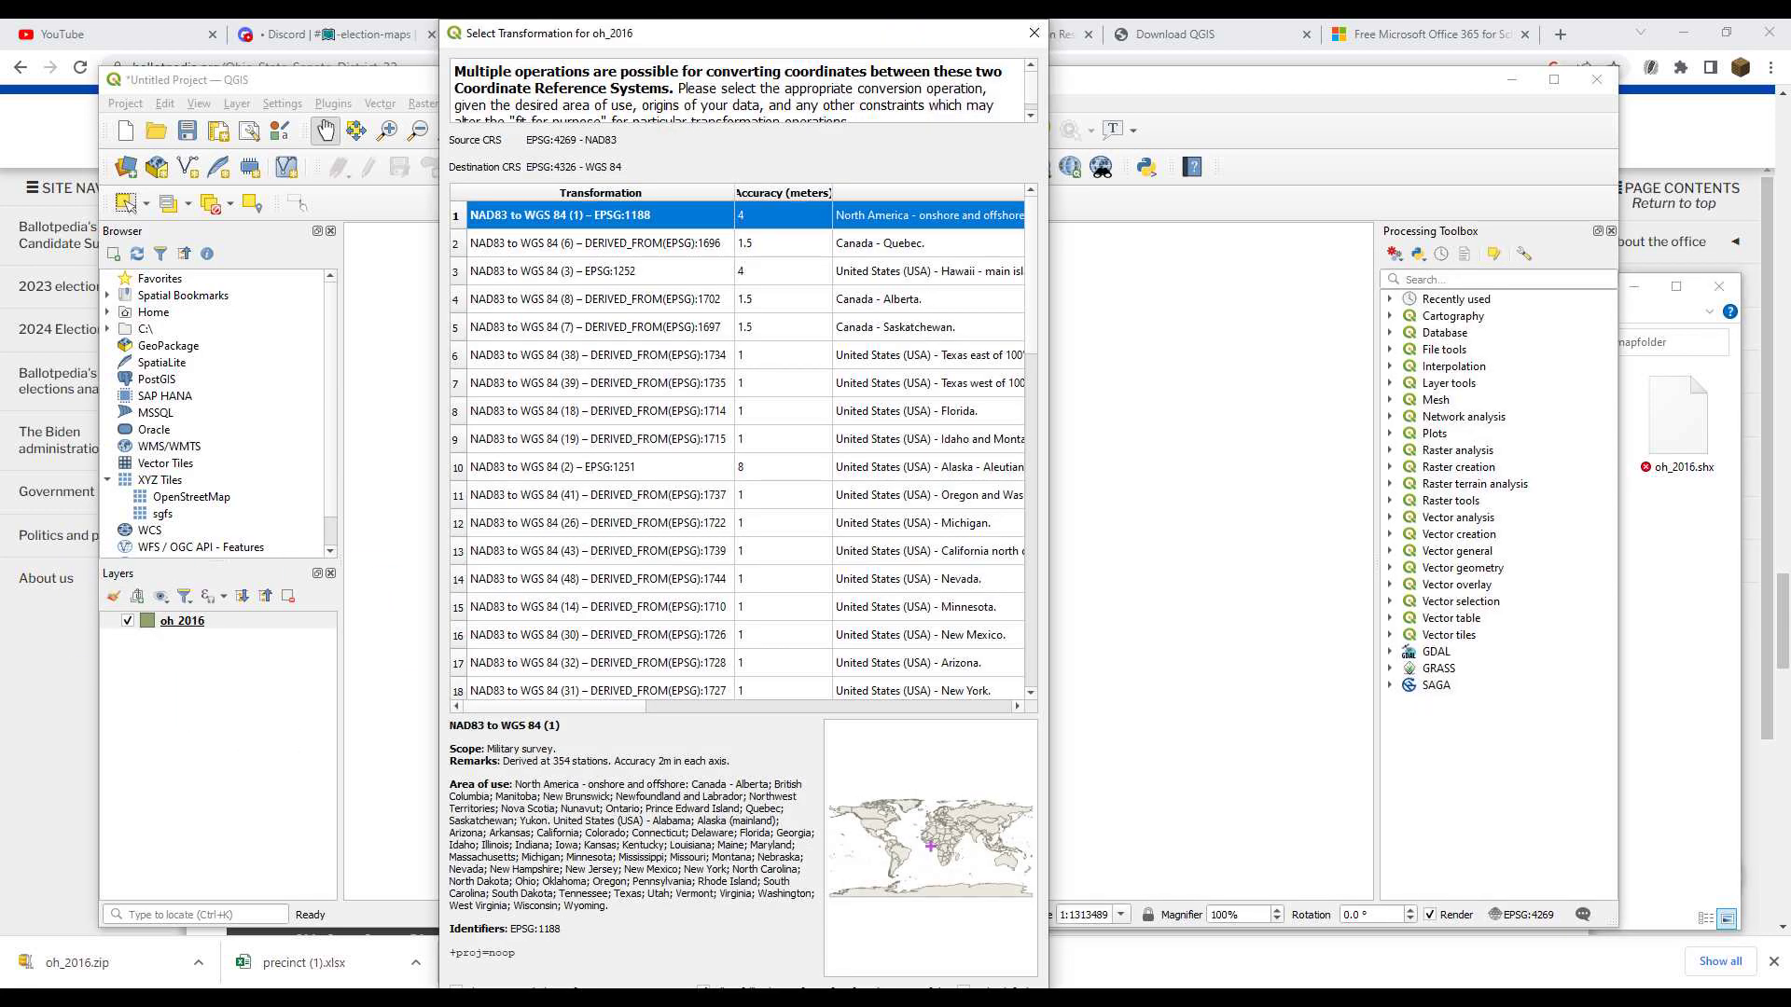
{"action": "key", "text": "Return"}
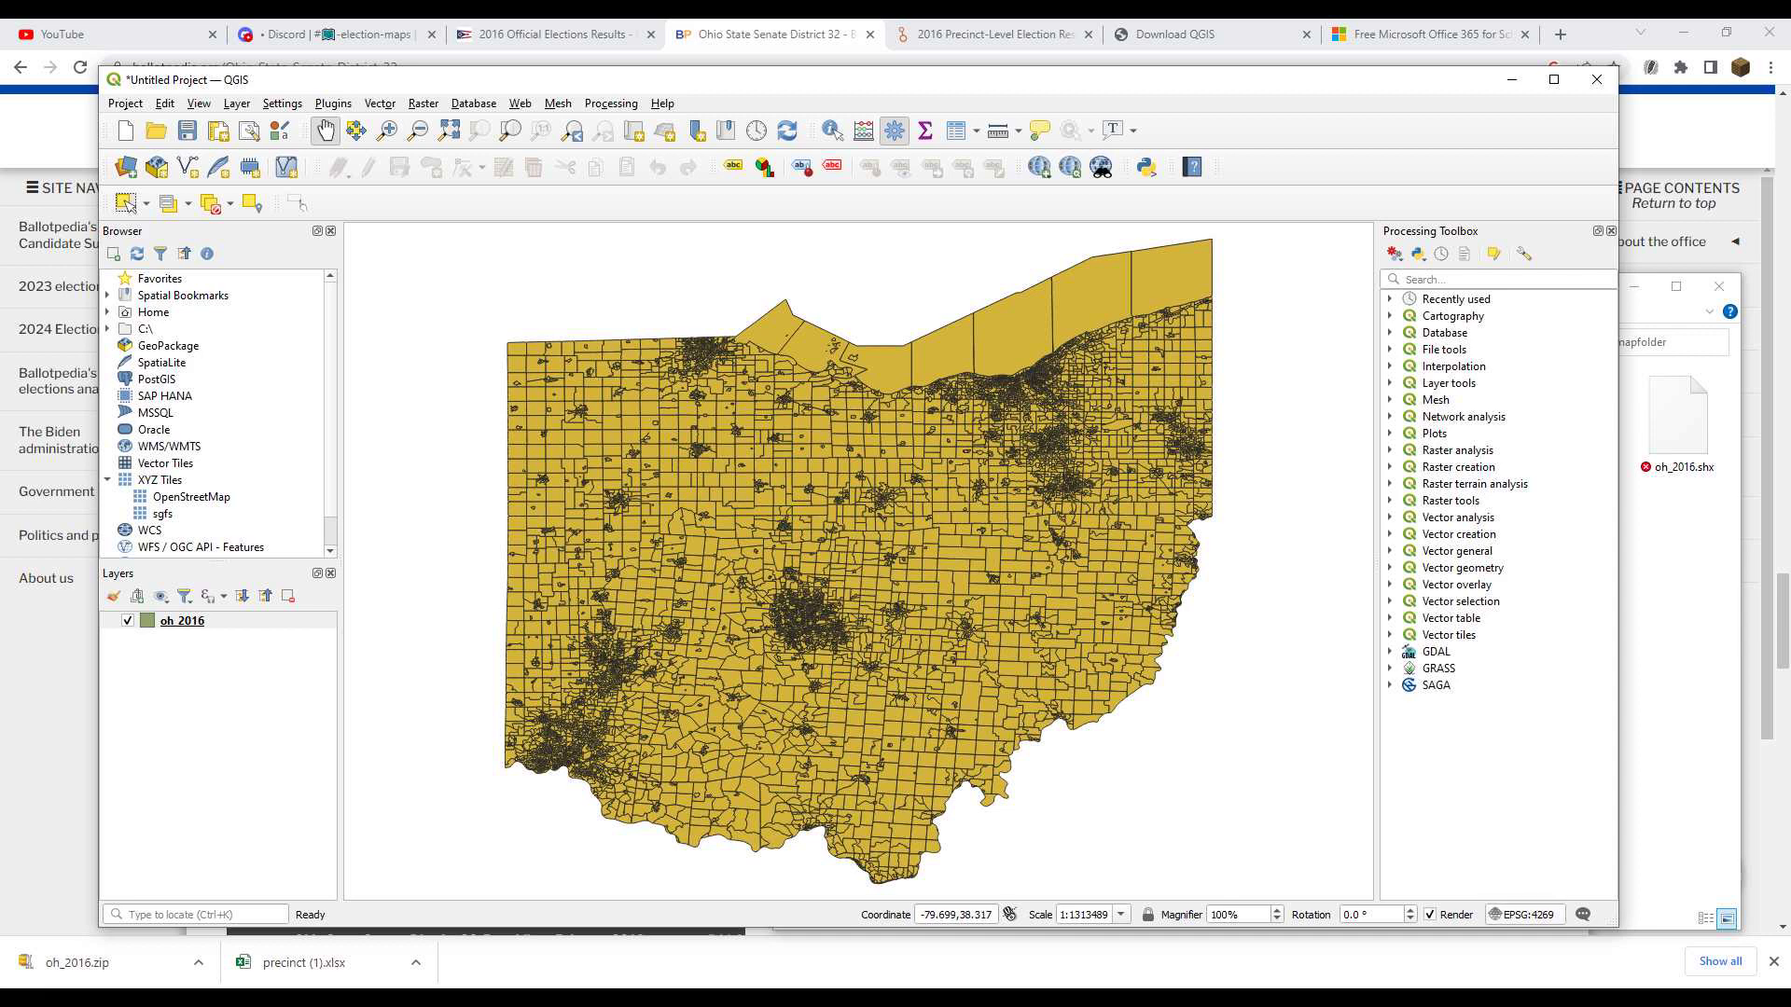
Open the project's coordinate reference system settings and filter the available systems by "ohio"
{"action": "left_click", "coordinate": [1523, 914]}
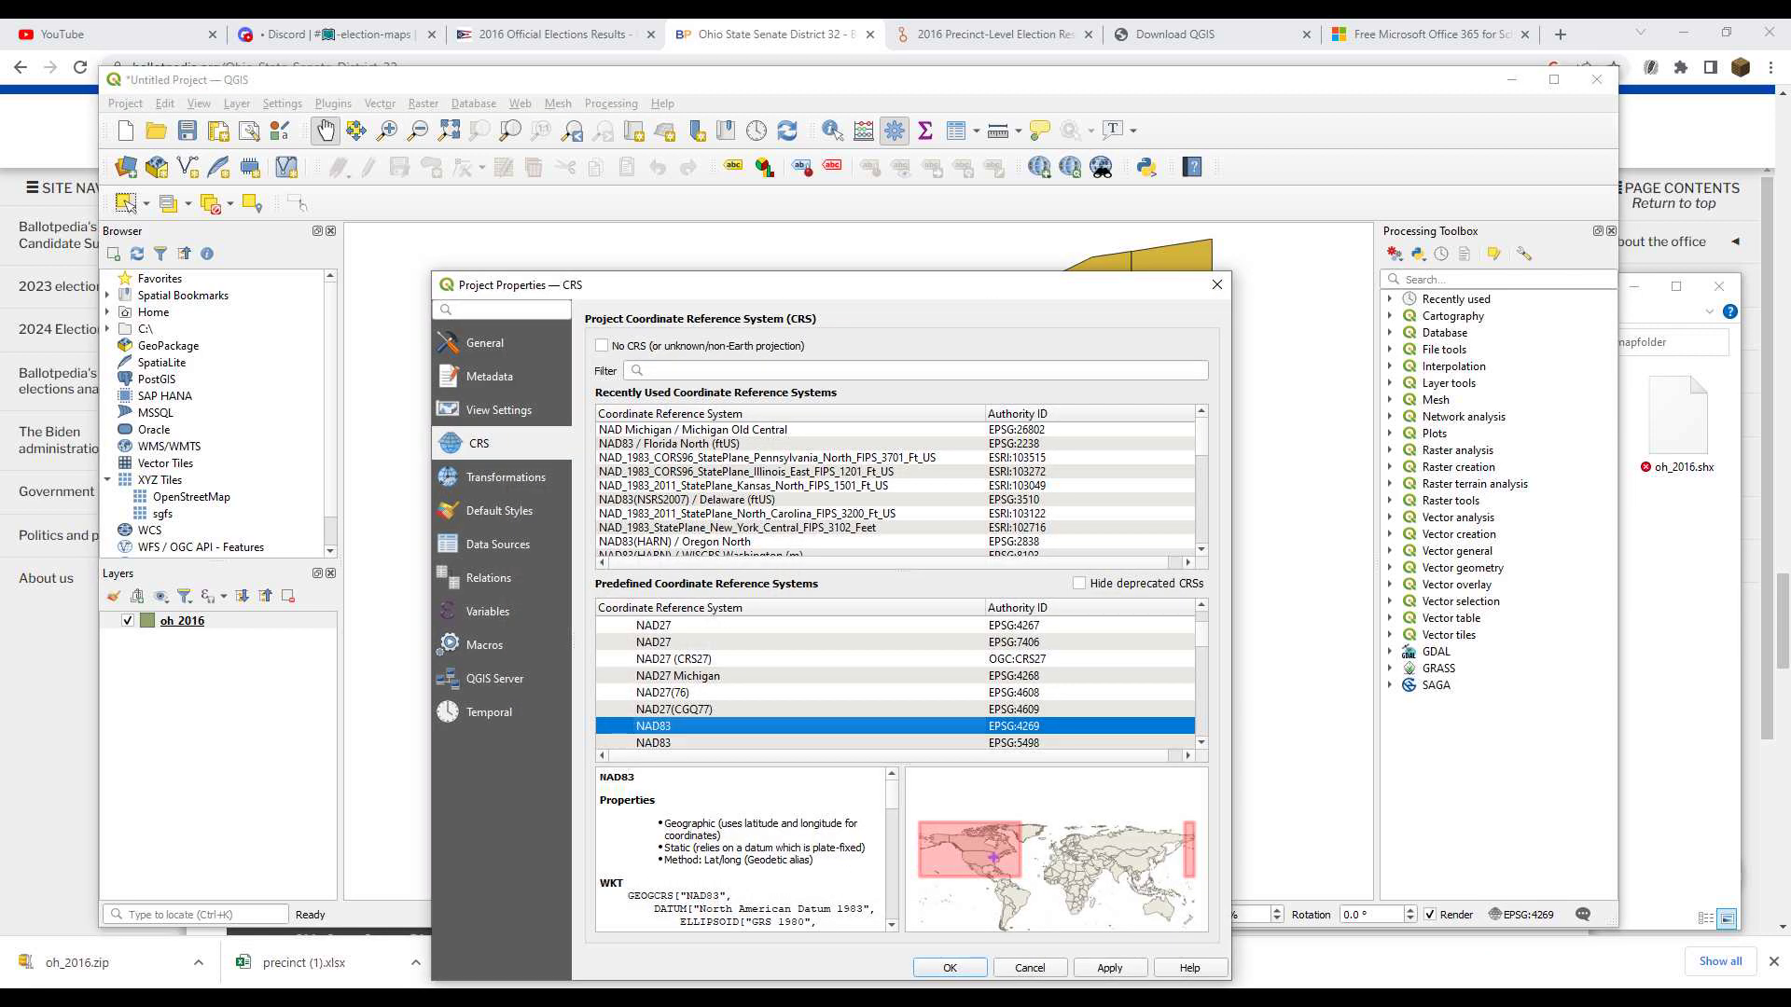
{"action": "left_click", "coordinate": [1216, 284]}
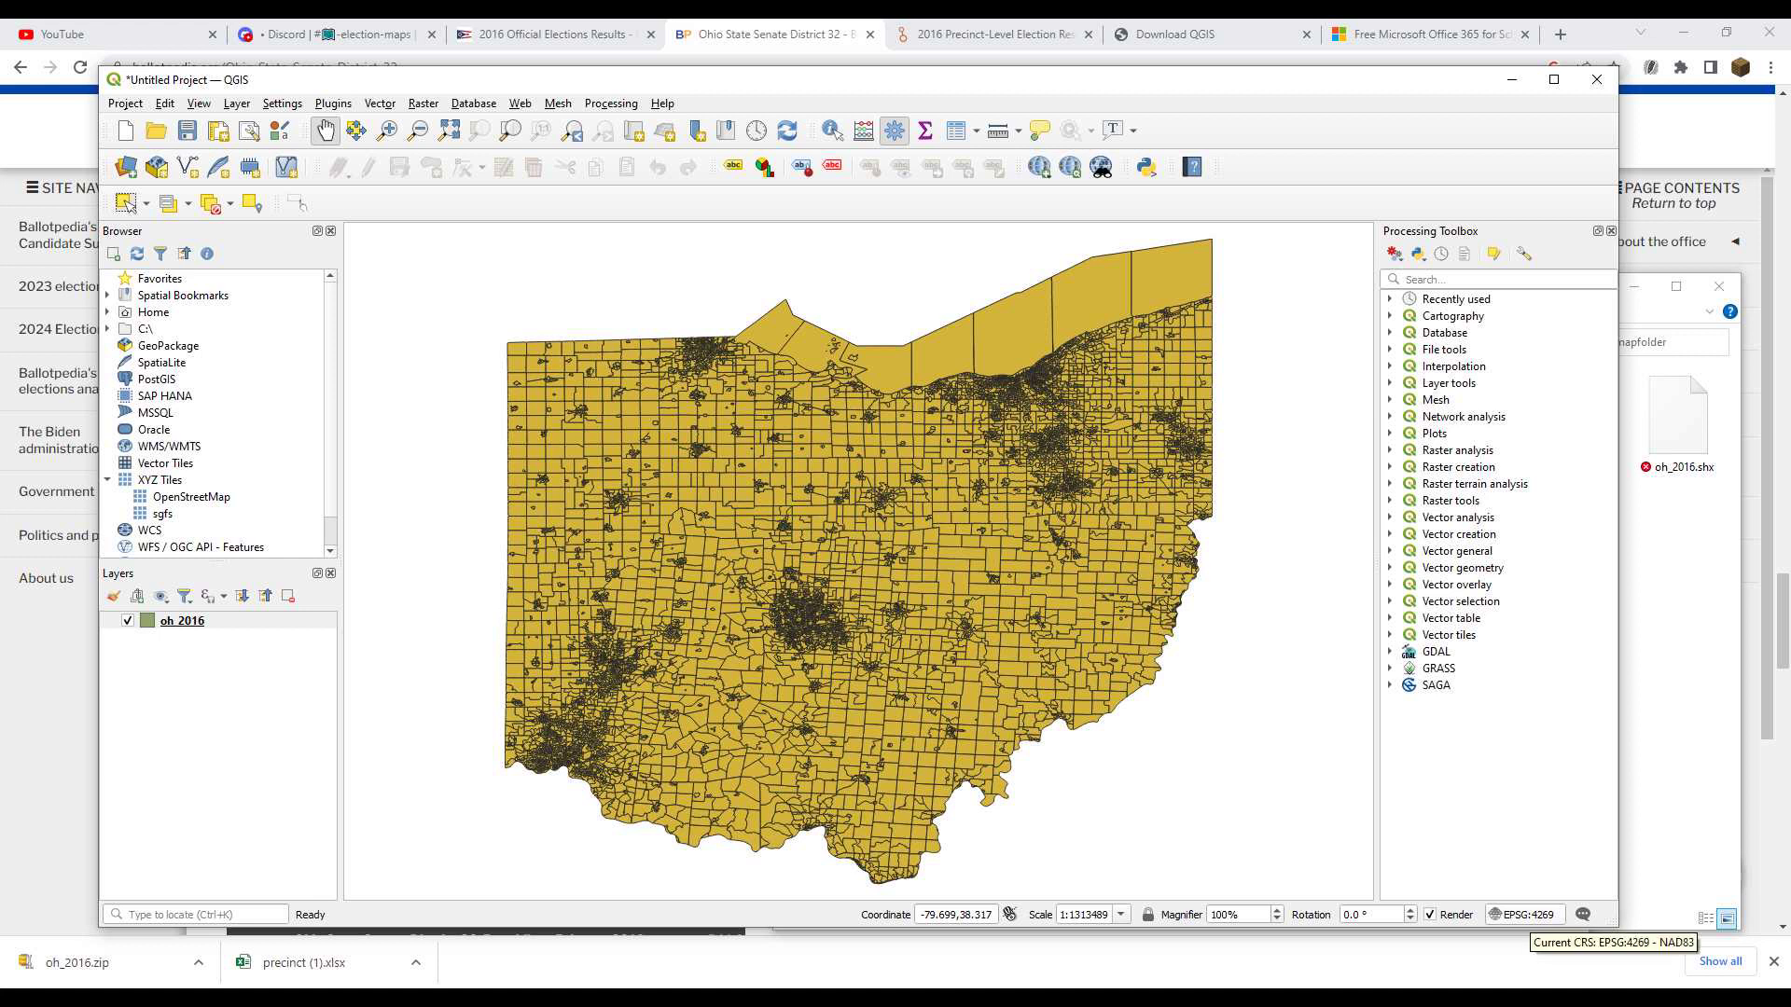
{"action": "left_click", "coordinate": [1523, 914]}
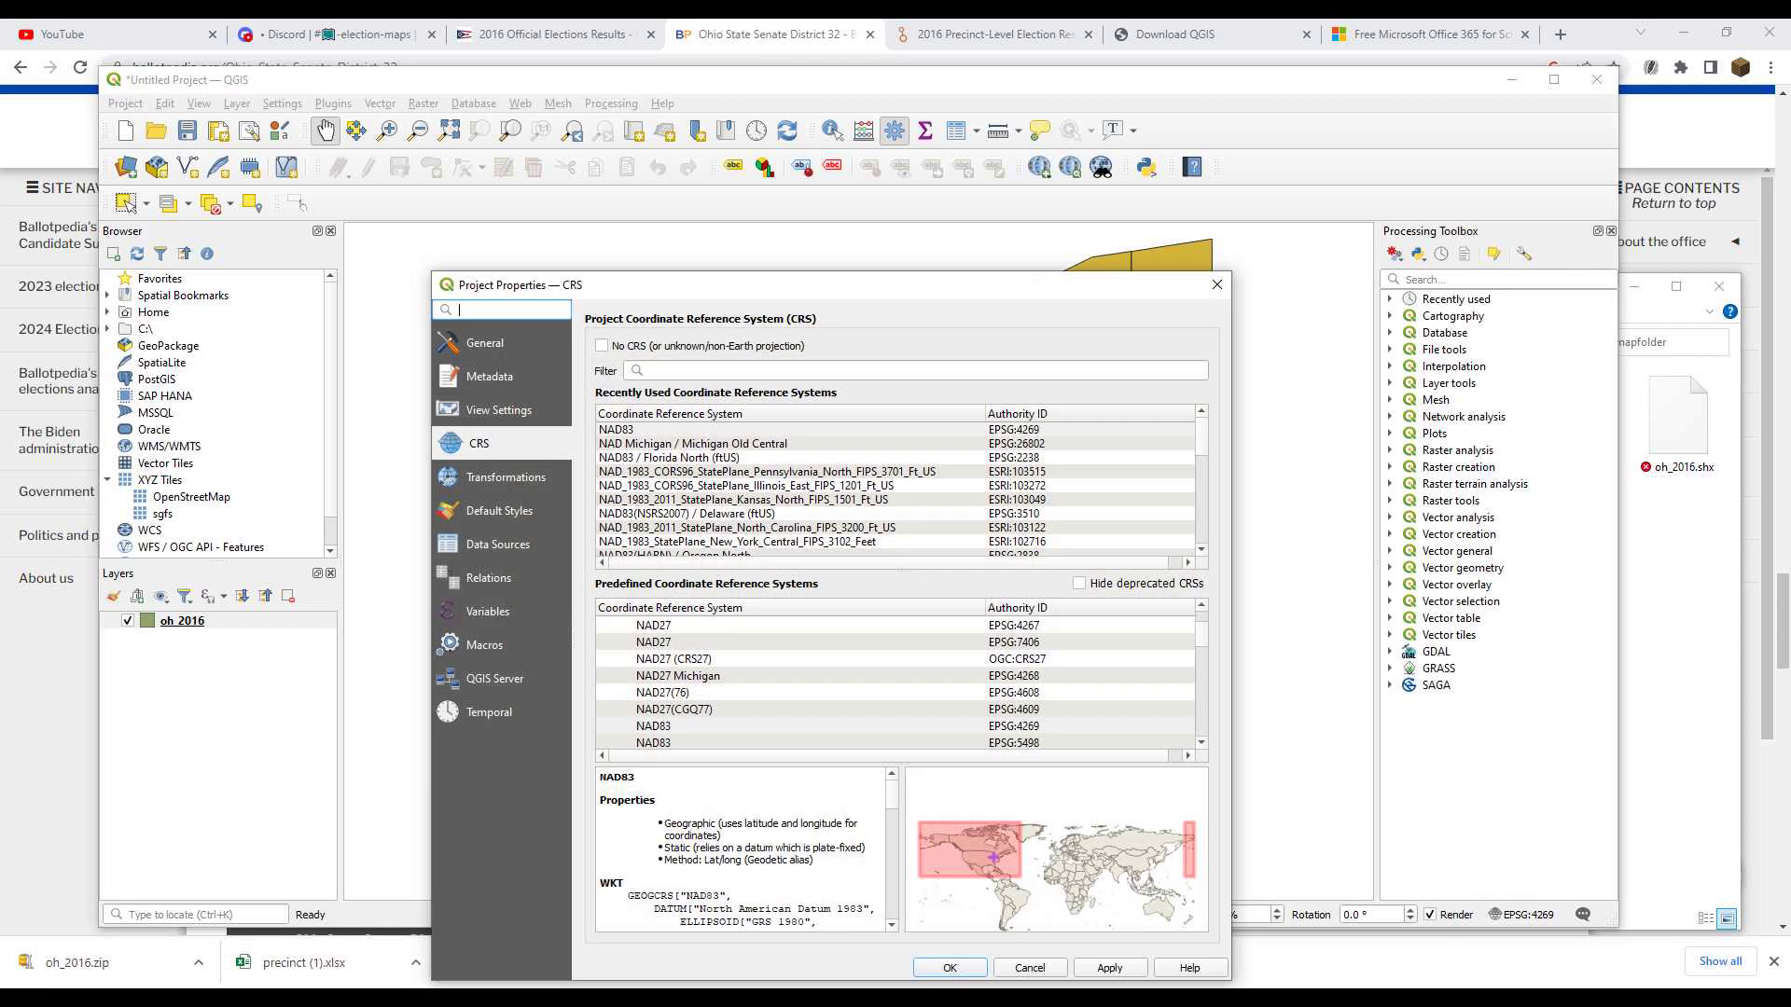
{"action": "left_click", "coordinate": [914, 371]}
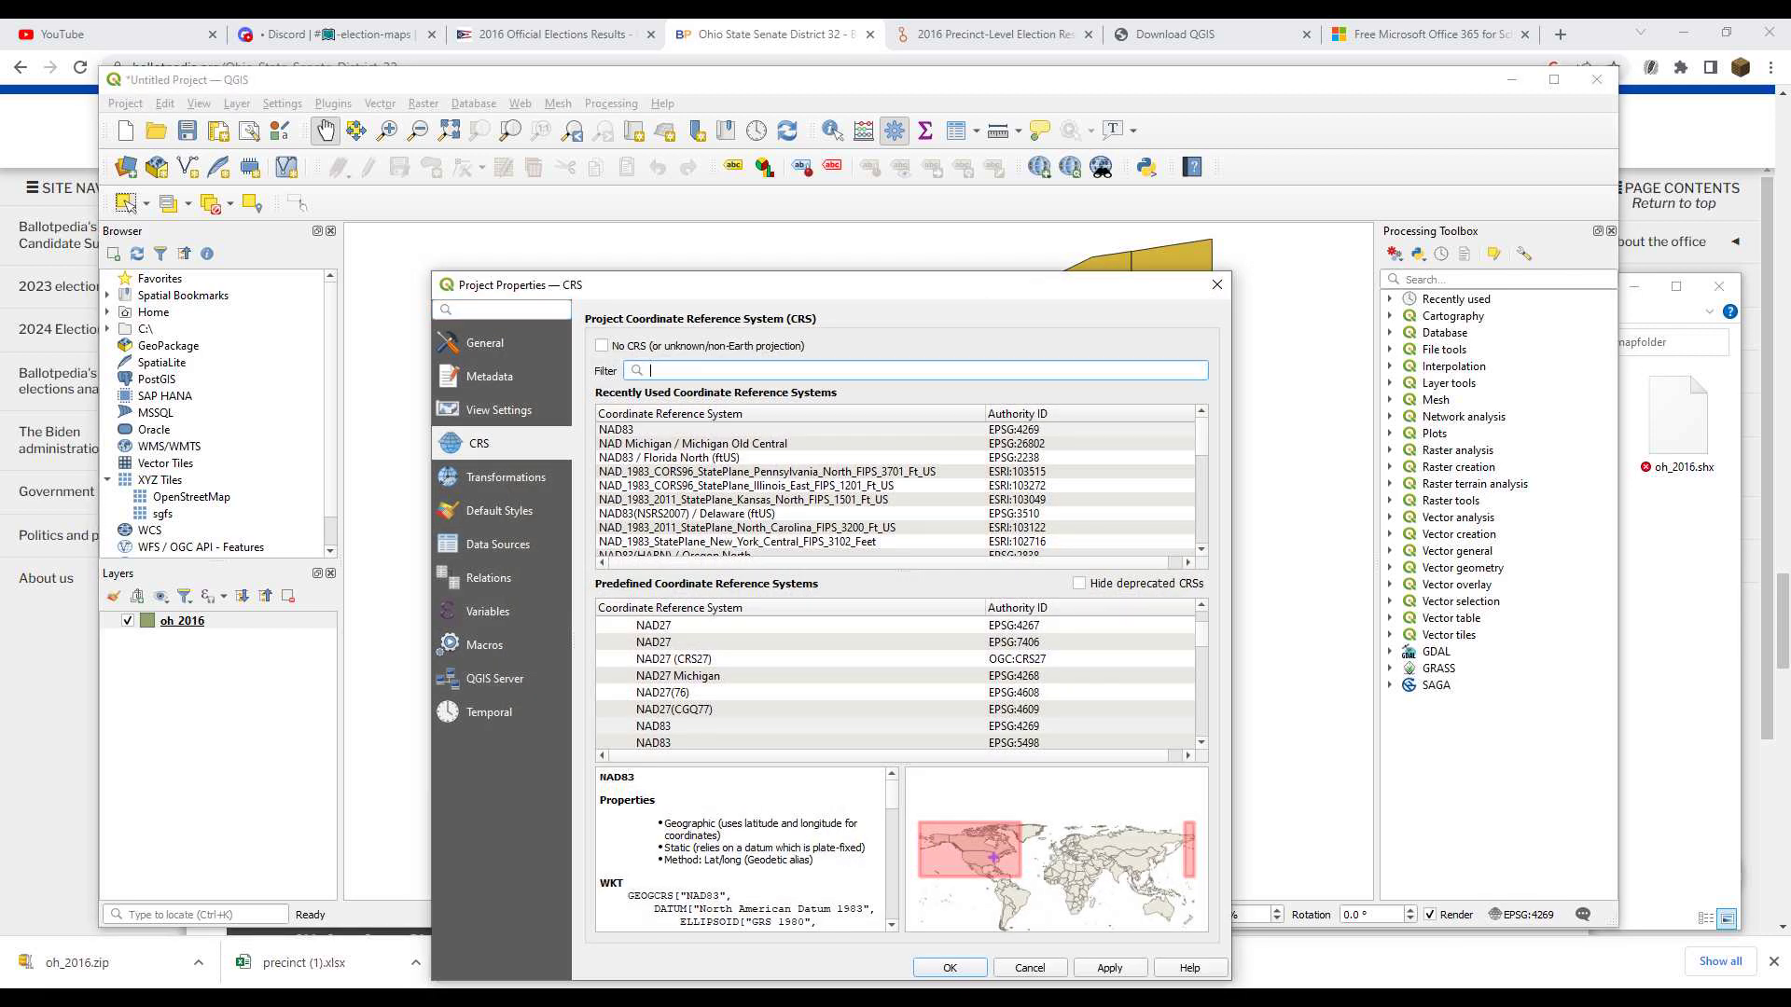
{"action": "type", "text": "ohio"}
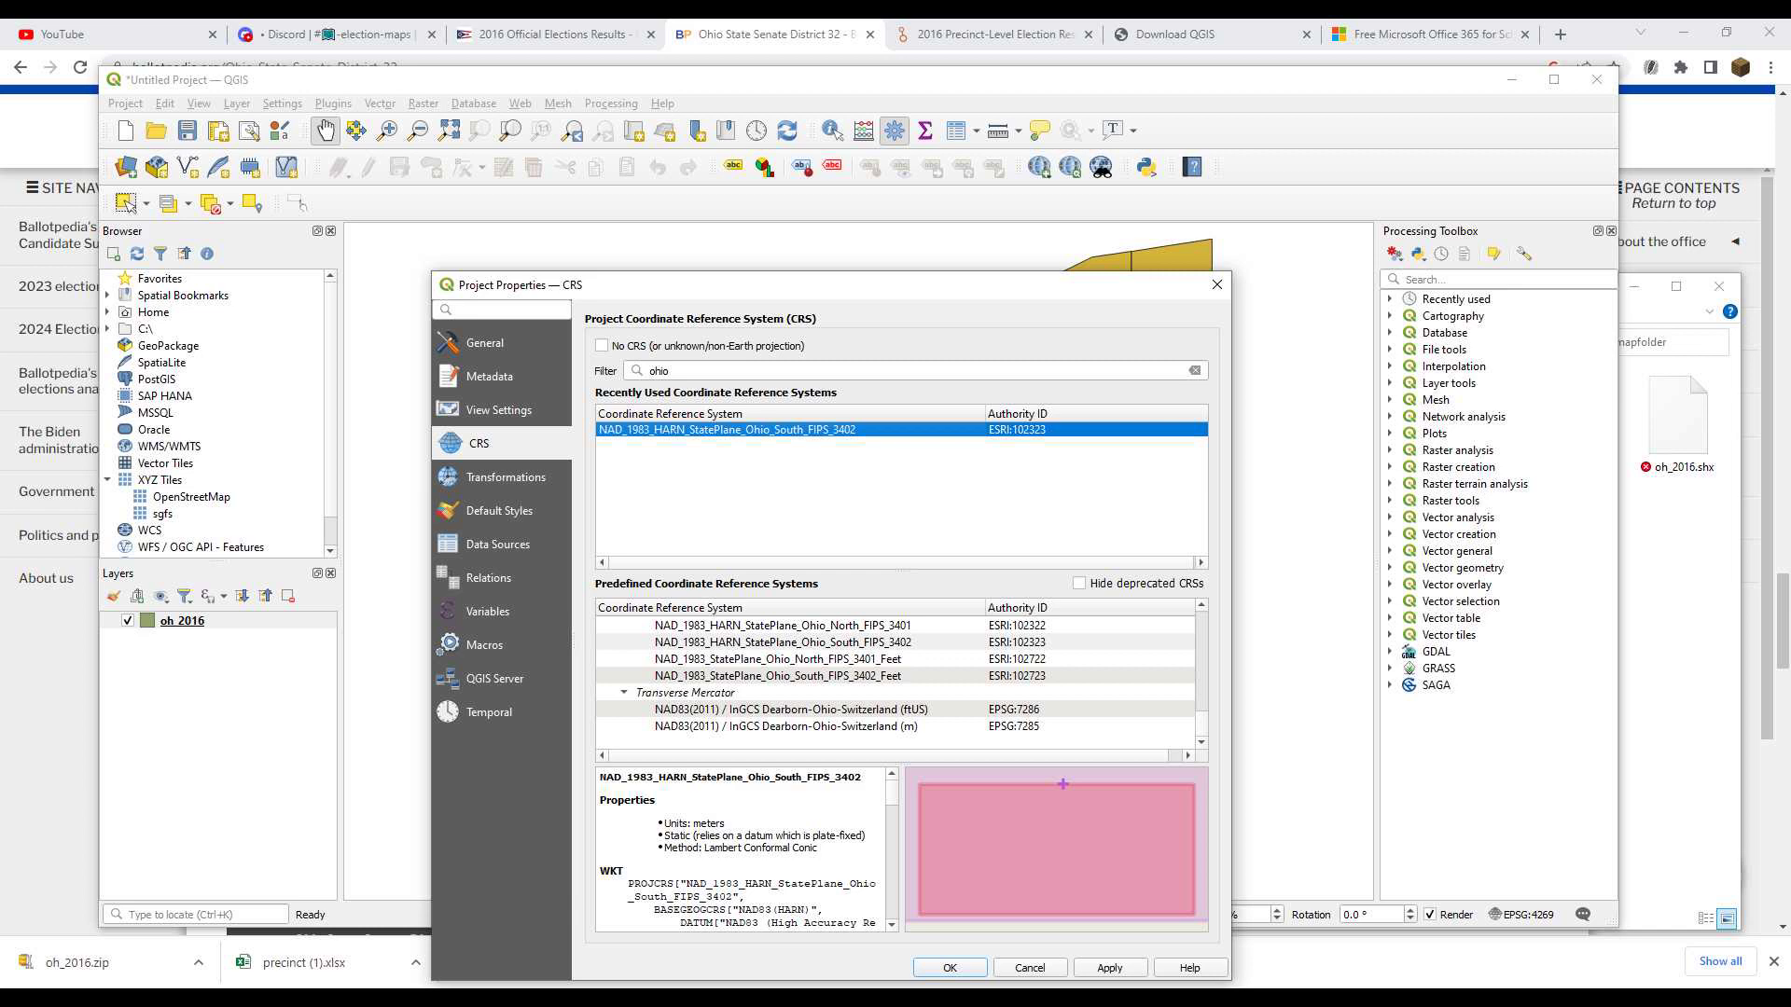
{"action": "left_click_drag", "start_coordinate": [746, 286], "coordinate": [633, 208]}
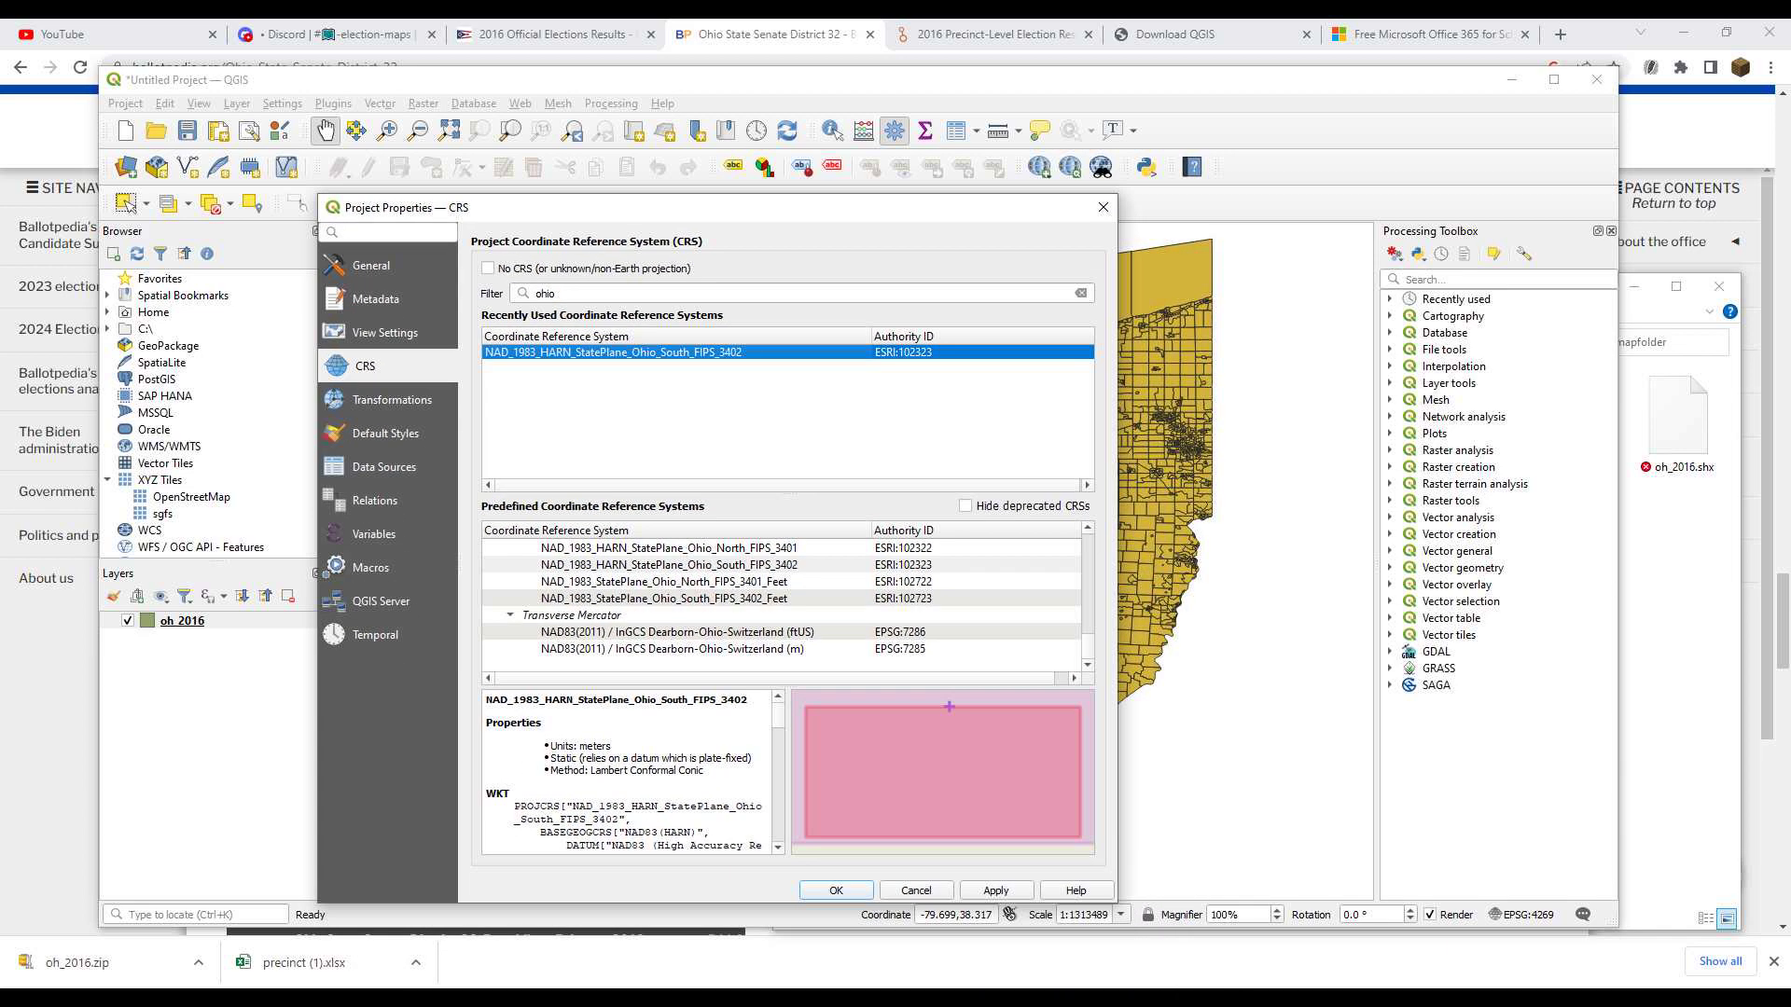
{"action": "scroll", "coordinate": [784, 601], "scroll_direction": "up", "scroll_amount": 5}
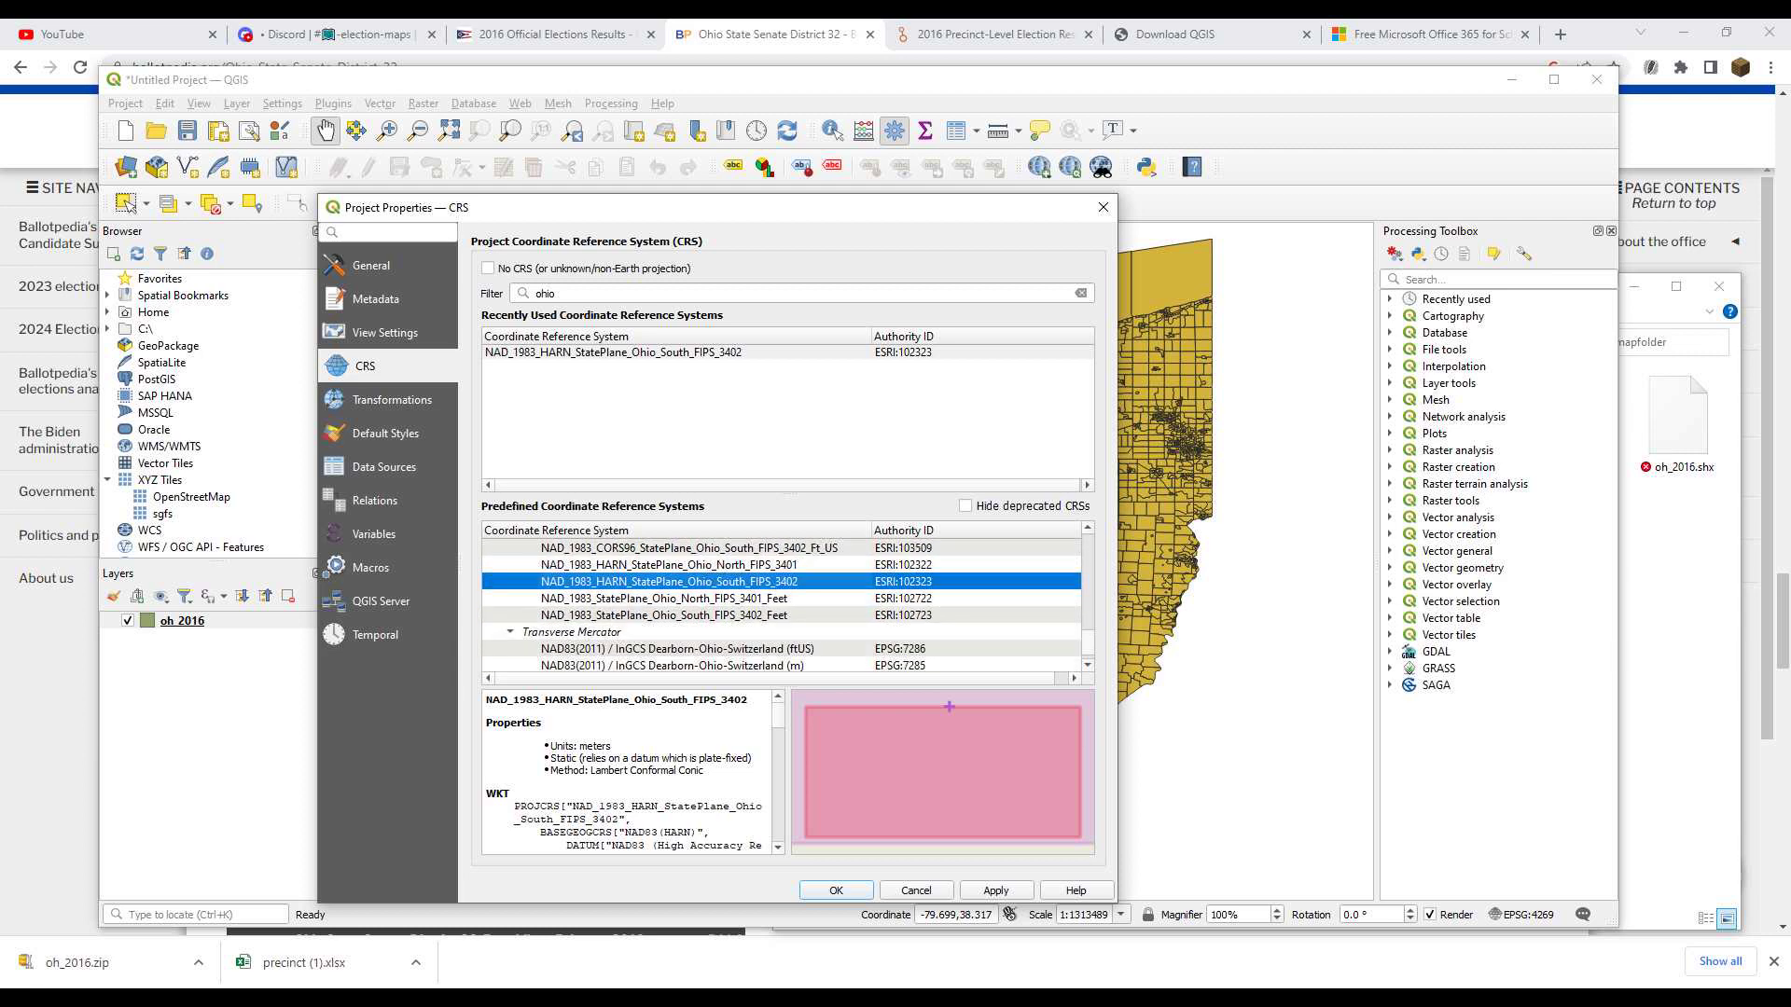
{"action": "scroll", "coordinate": [784, 602], "scroll_direction": "up", "scroll_amount": 7}
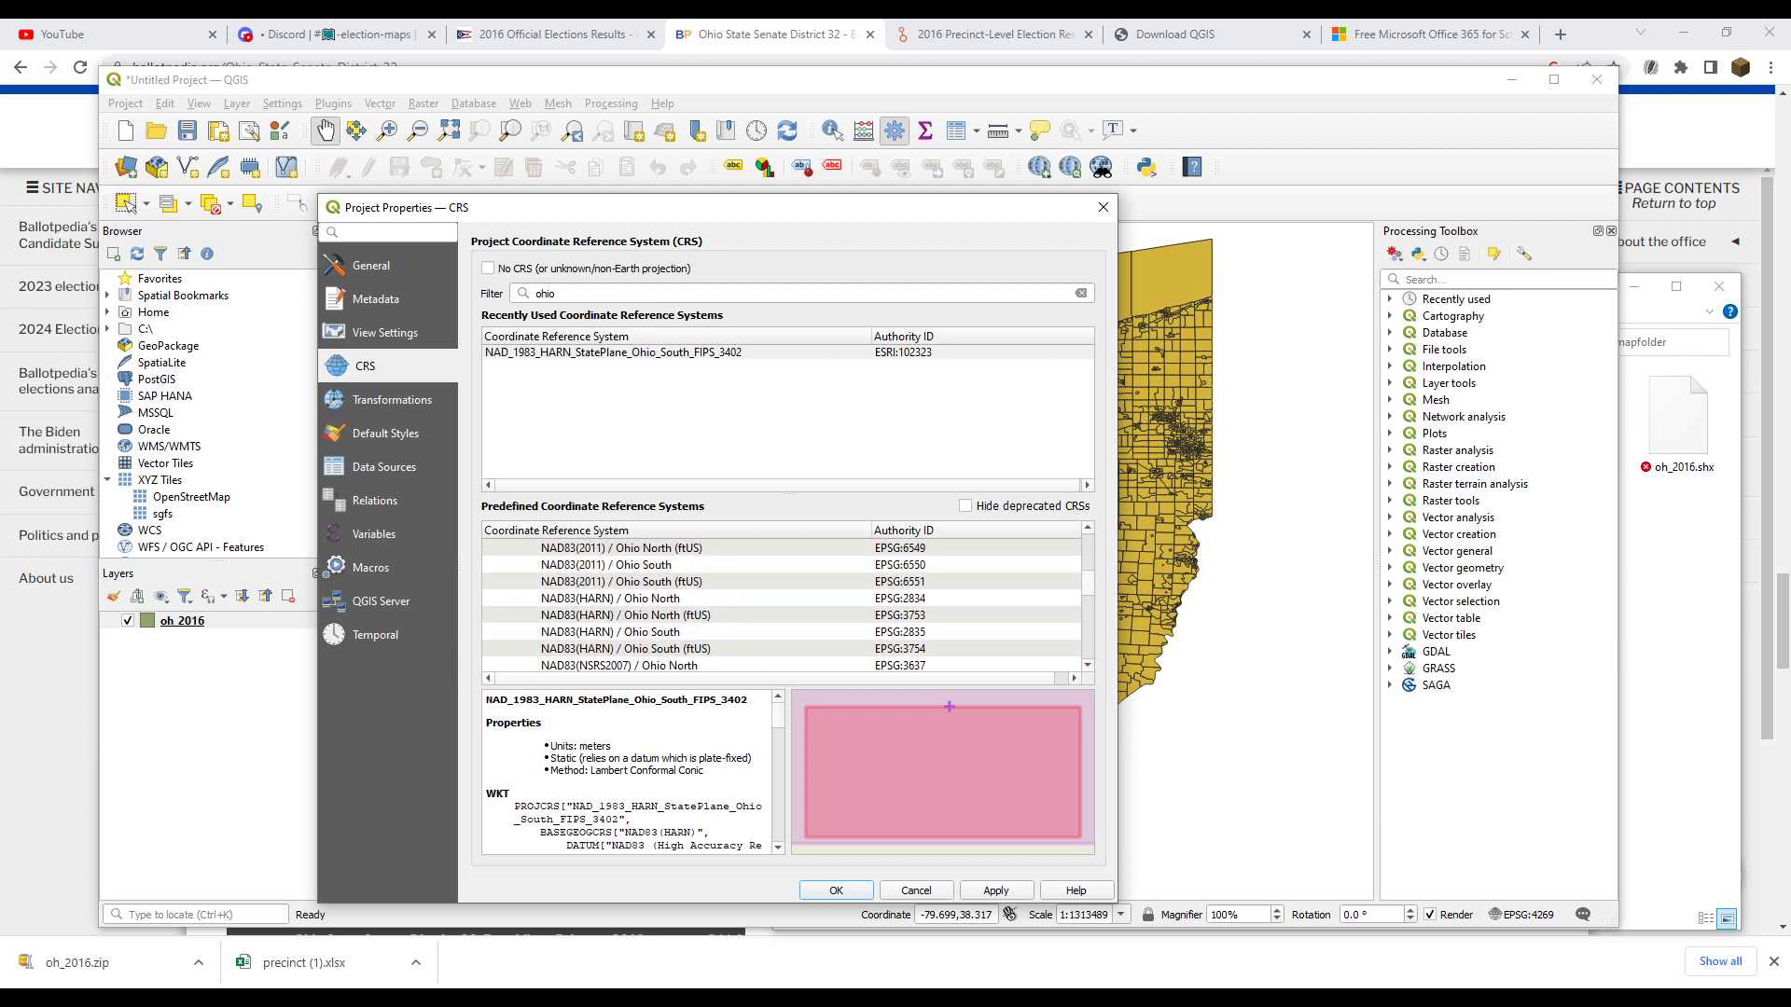
{"action": "scroll", "coordinate": [784, 601], "scroll_direction": "down", "scroll_amount": 2}
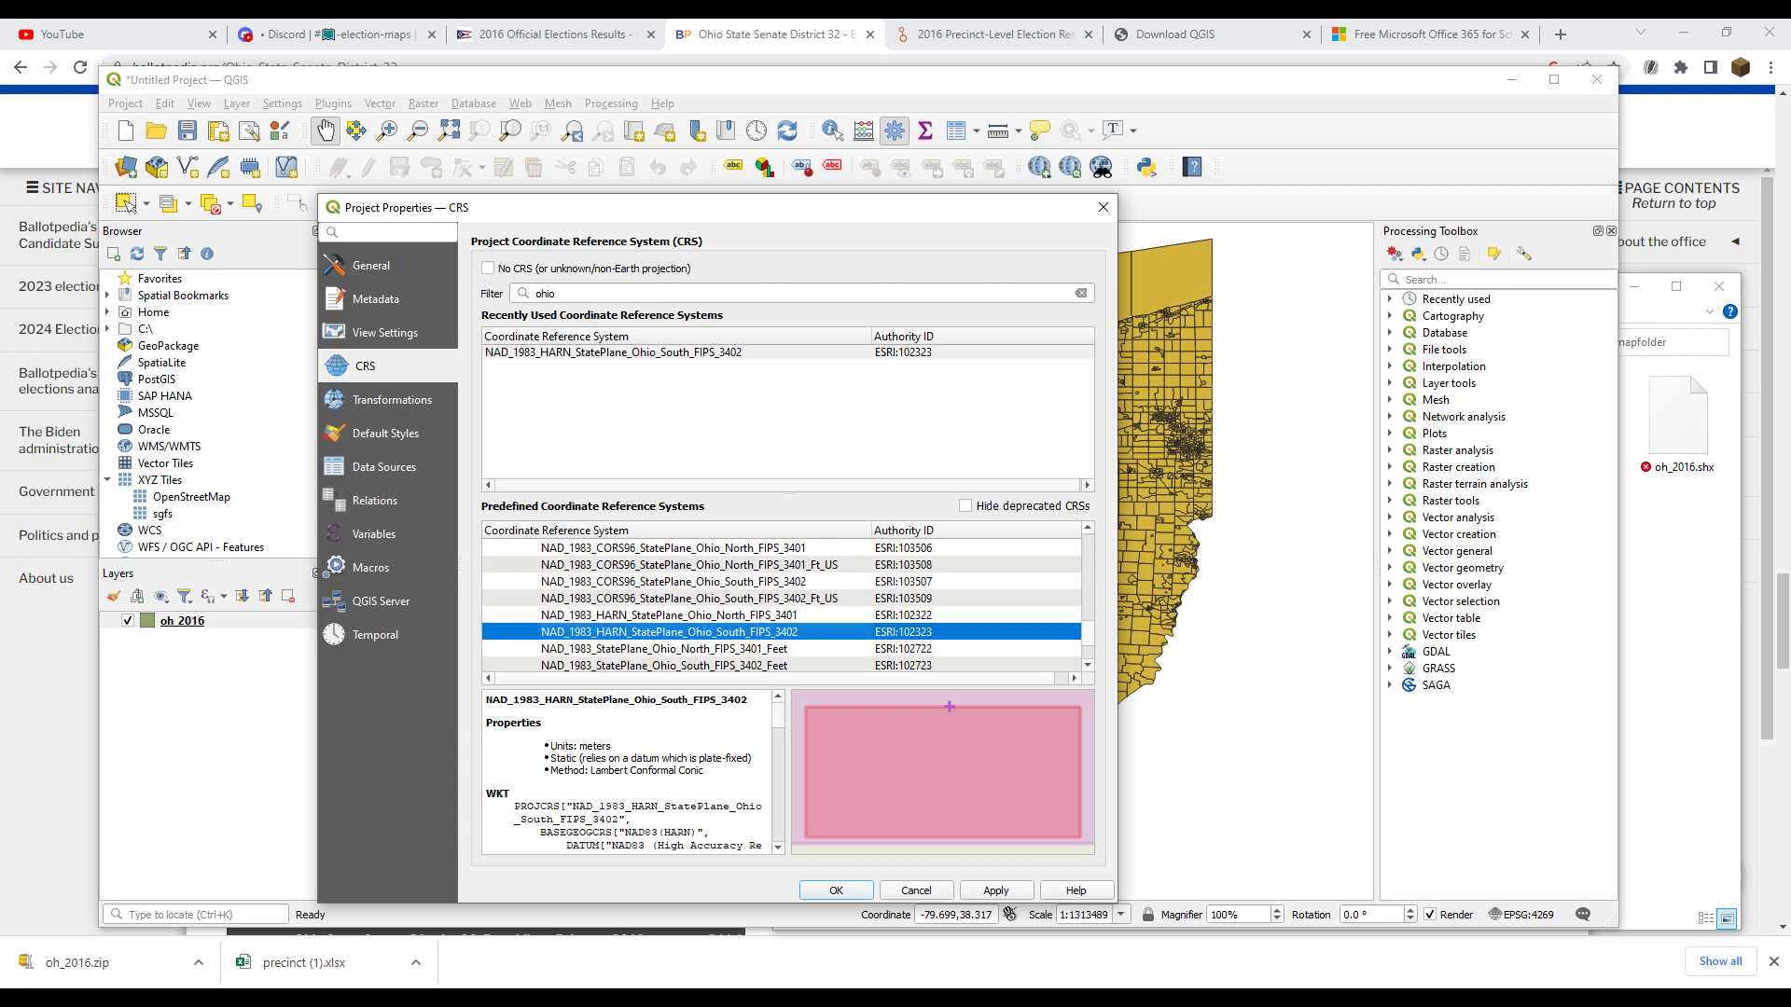
Apply NAD_1983_HARN_StatePlane_Ohio_South_FIPS_3402 as the project CRS, accepting the NAD83 to NAD83(HARN) (35) transformation, and fit the view to the oh_2016 layer
{"action": "left_click", "coordinate": [612, 353]}
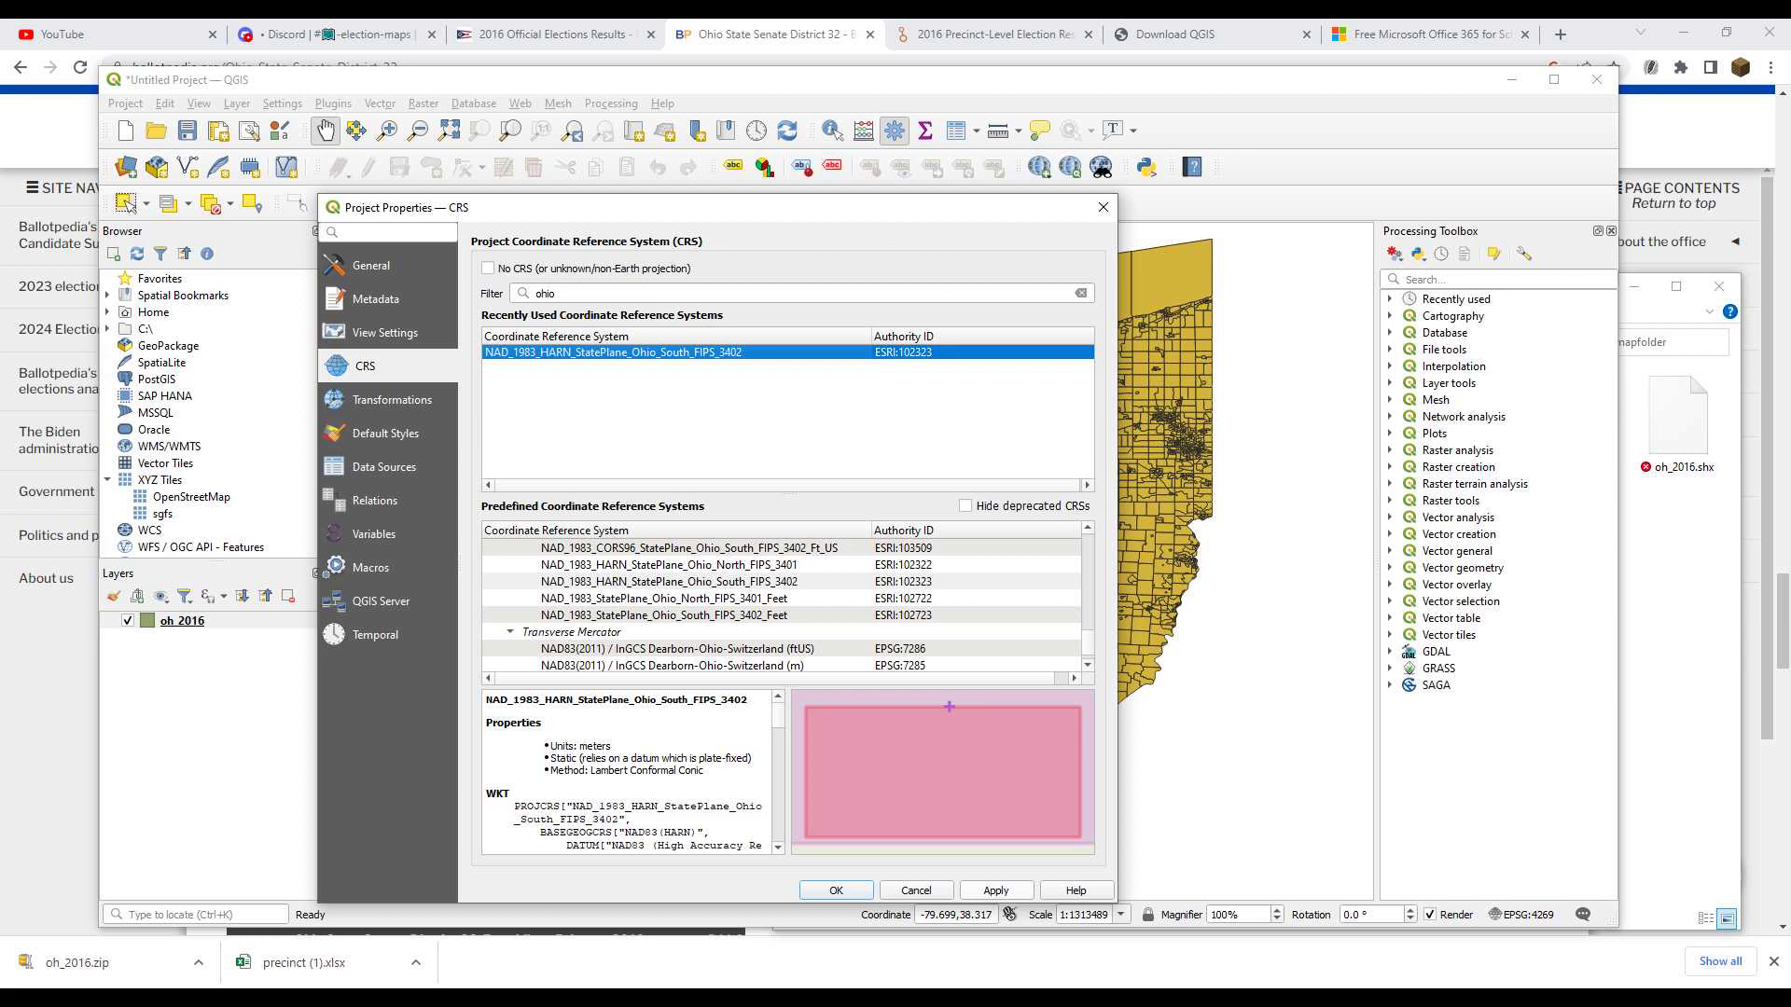
{"action": "left_click", "coordinate": [995, 891]}
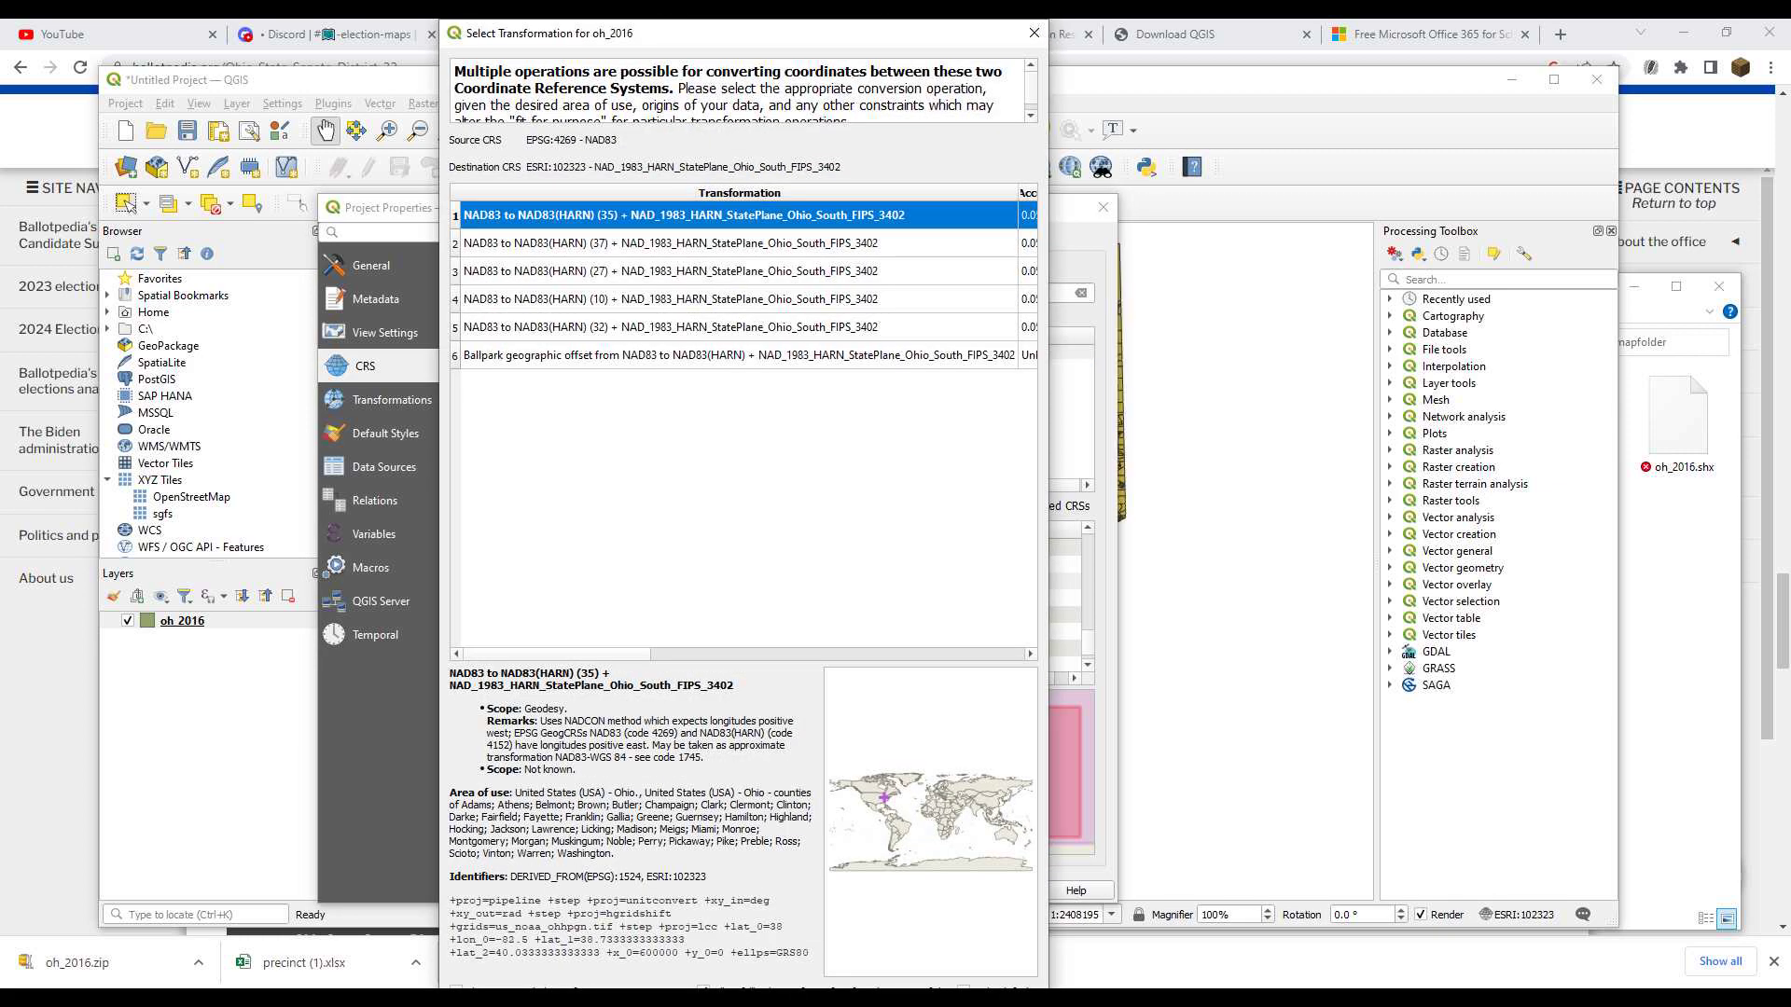
{"action": "key", "text": "Return"}
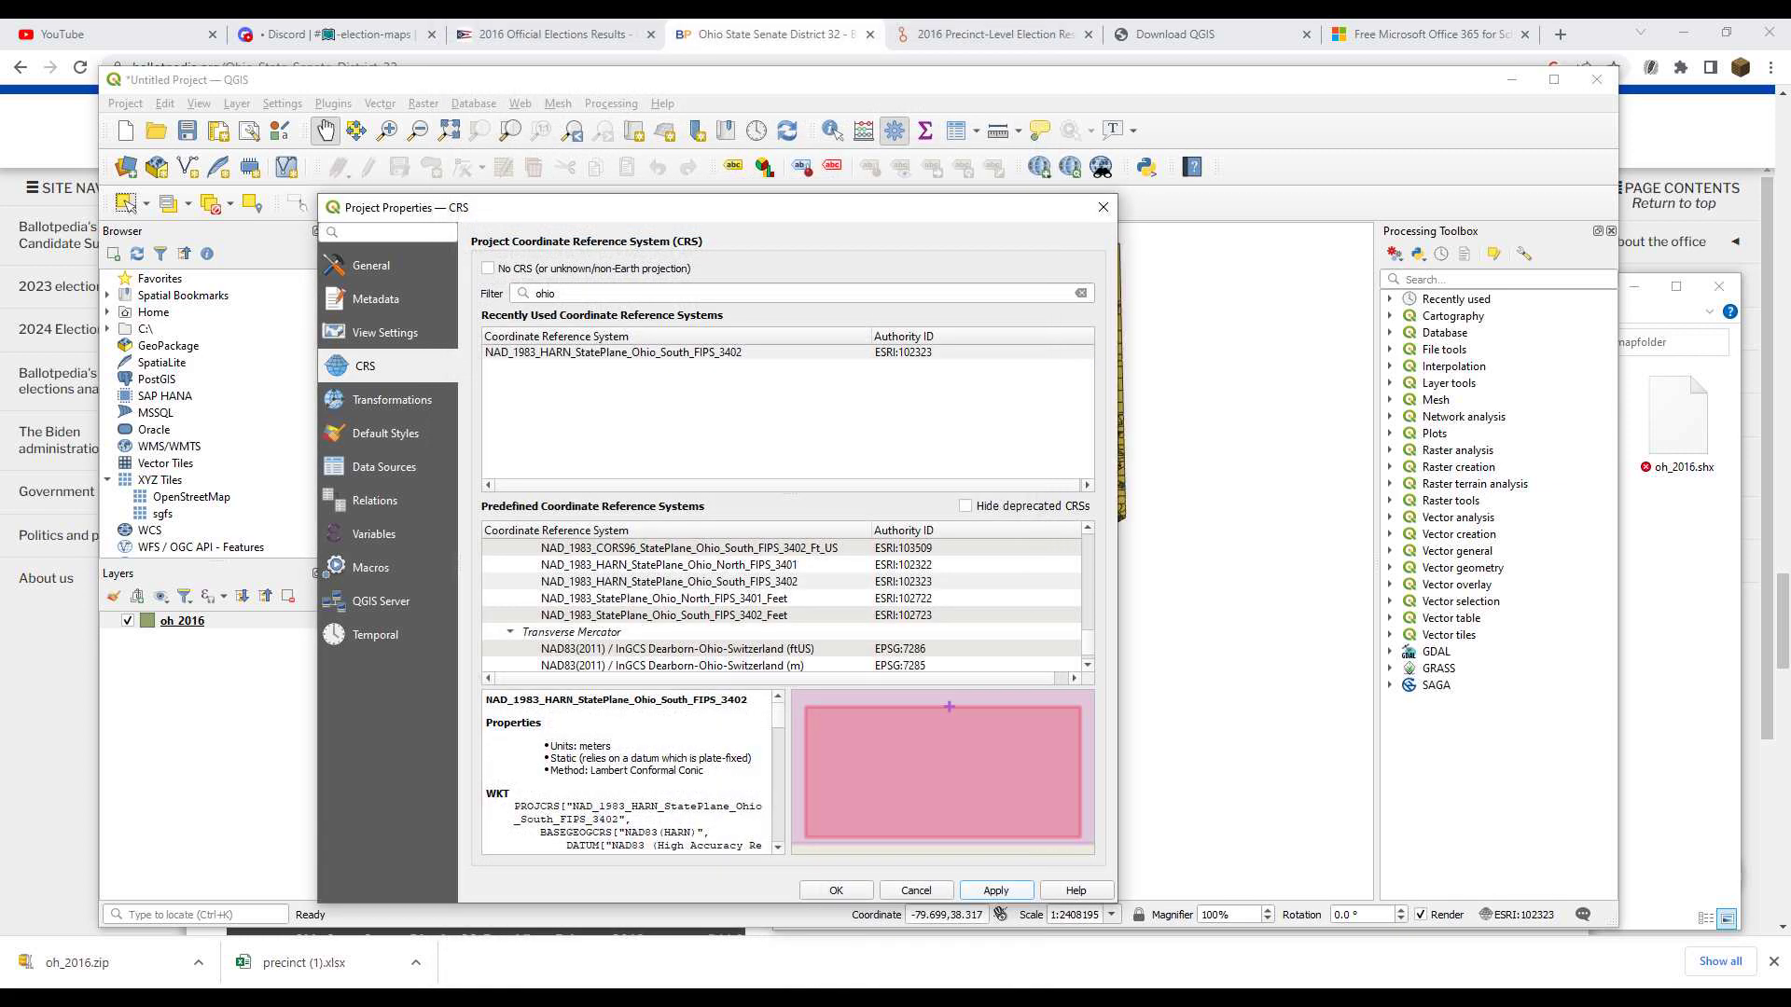
{"action": "left_click", "coordinate": [1103, 207]}
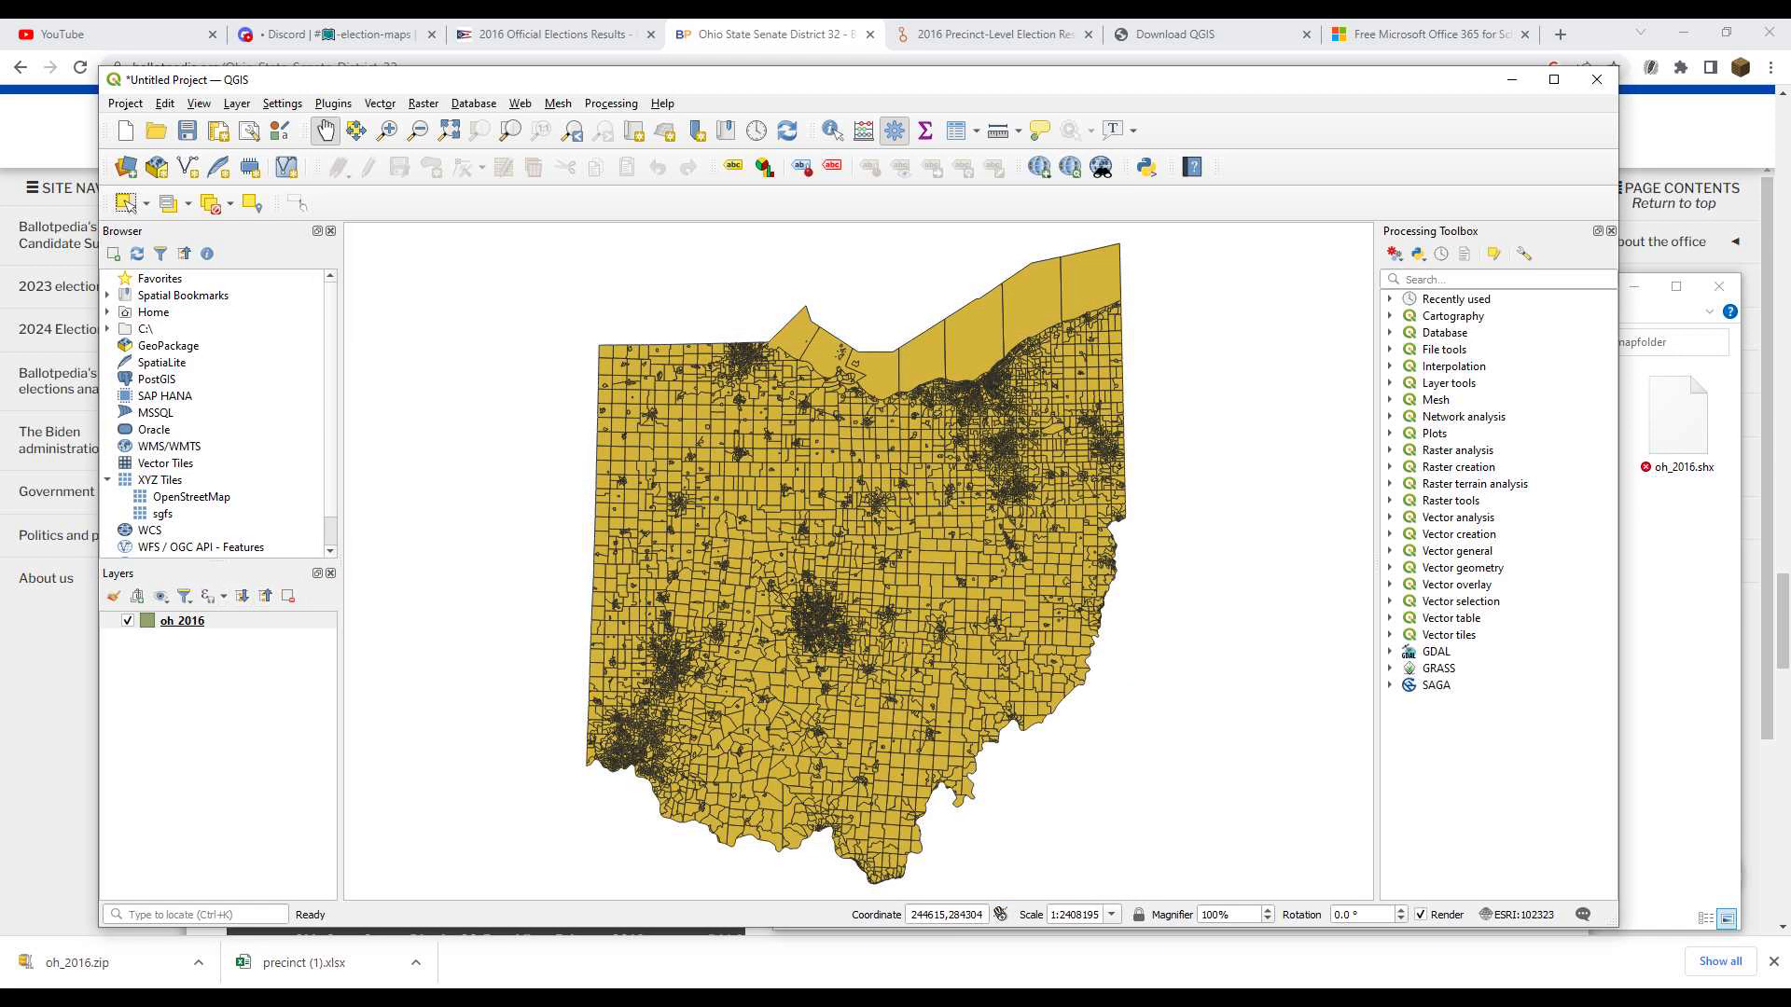
{"action": "right_click", "coordinate": [225, 620]}
{"action": "left_click", "coordinate": [279, 623]}
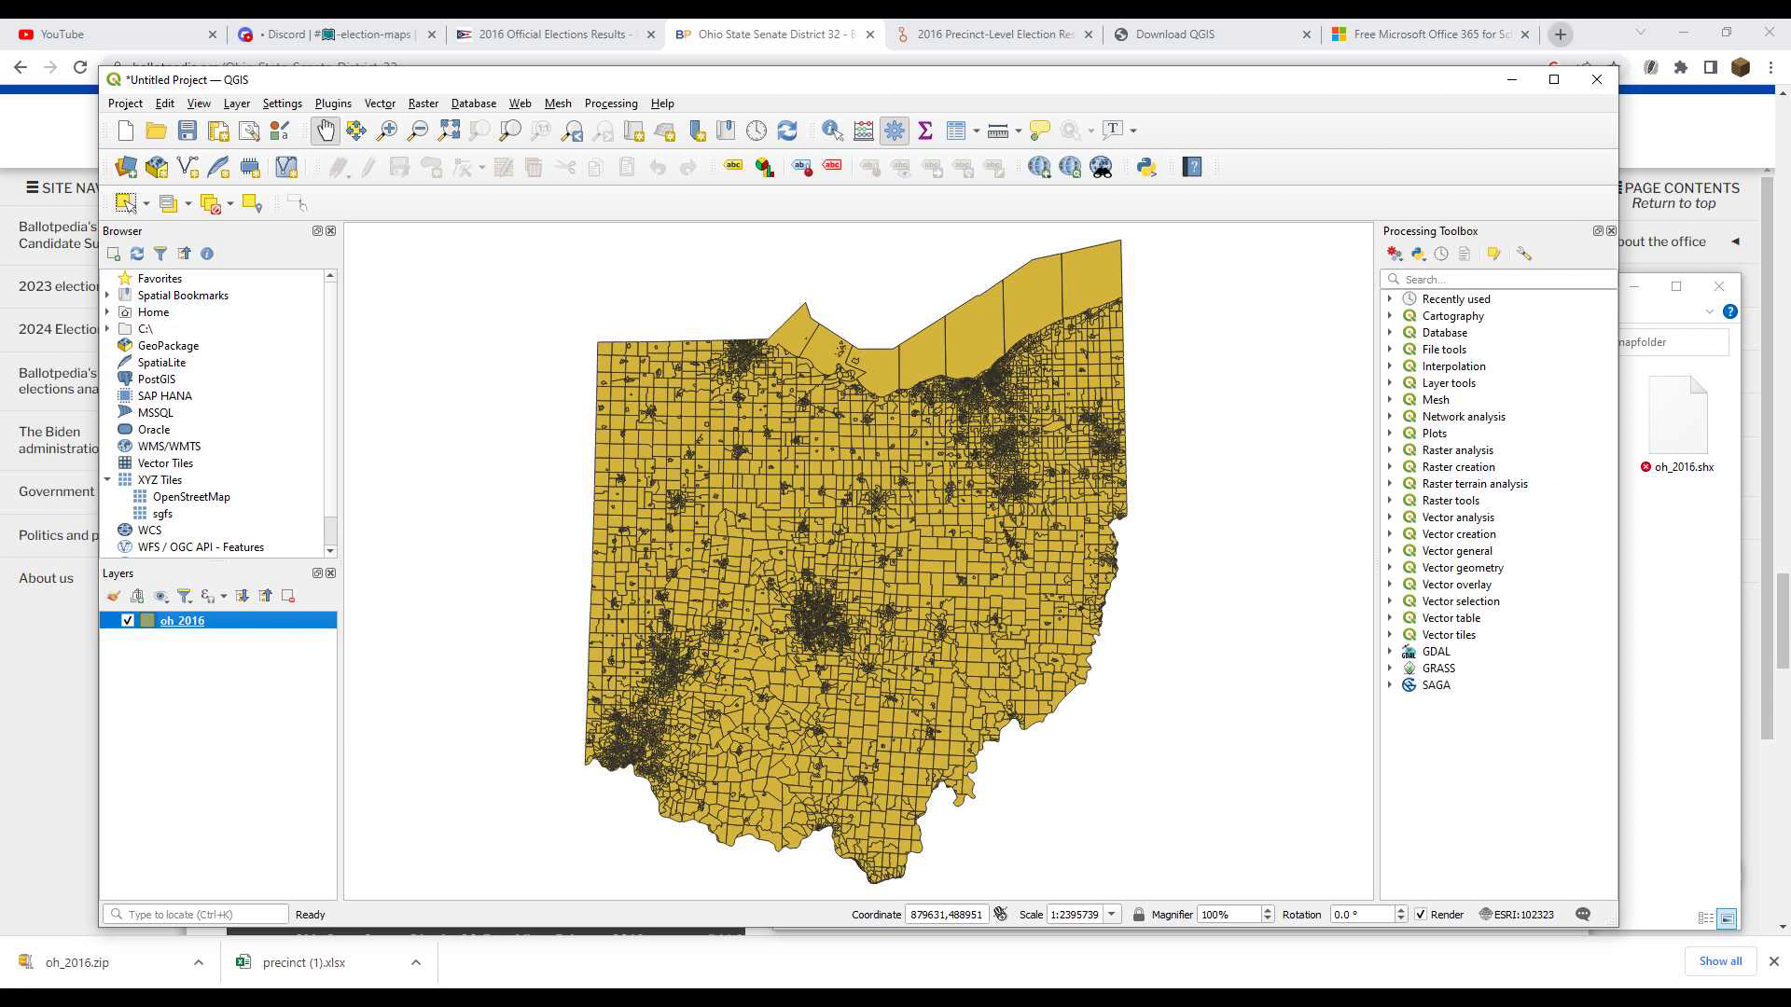
Switch to the browser, open the Census TIGER/Line Shapefiles page, and request the 2016 State Legislative Districts layer type
{"action": "left_click", "coordinate": [1560, 33]}
{"action": "type", "text": "censu"}
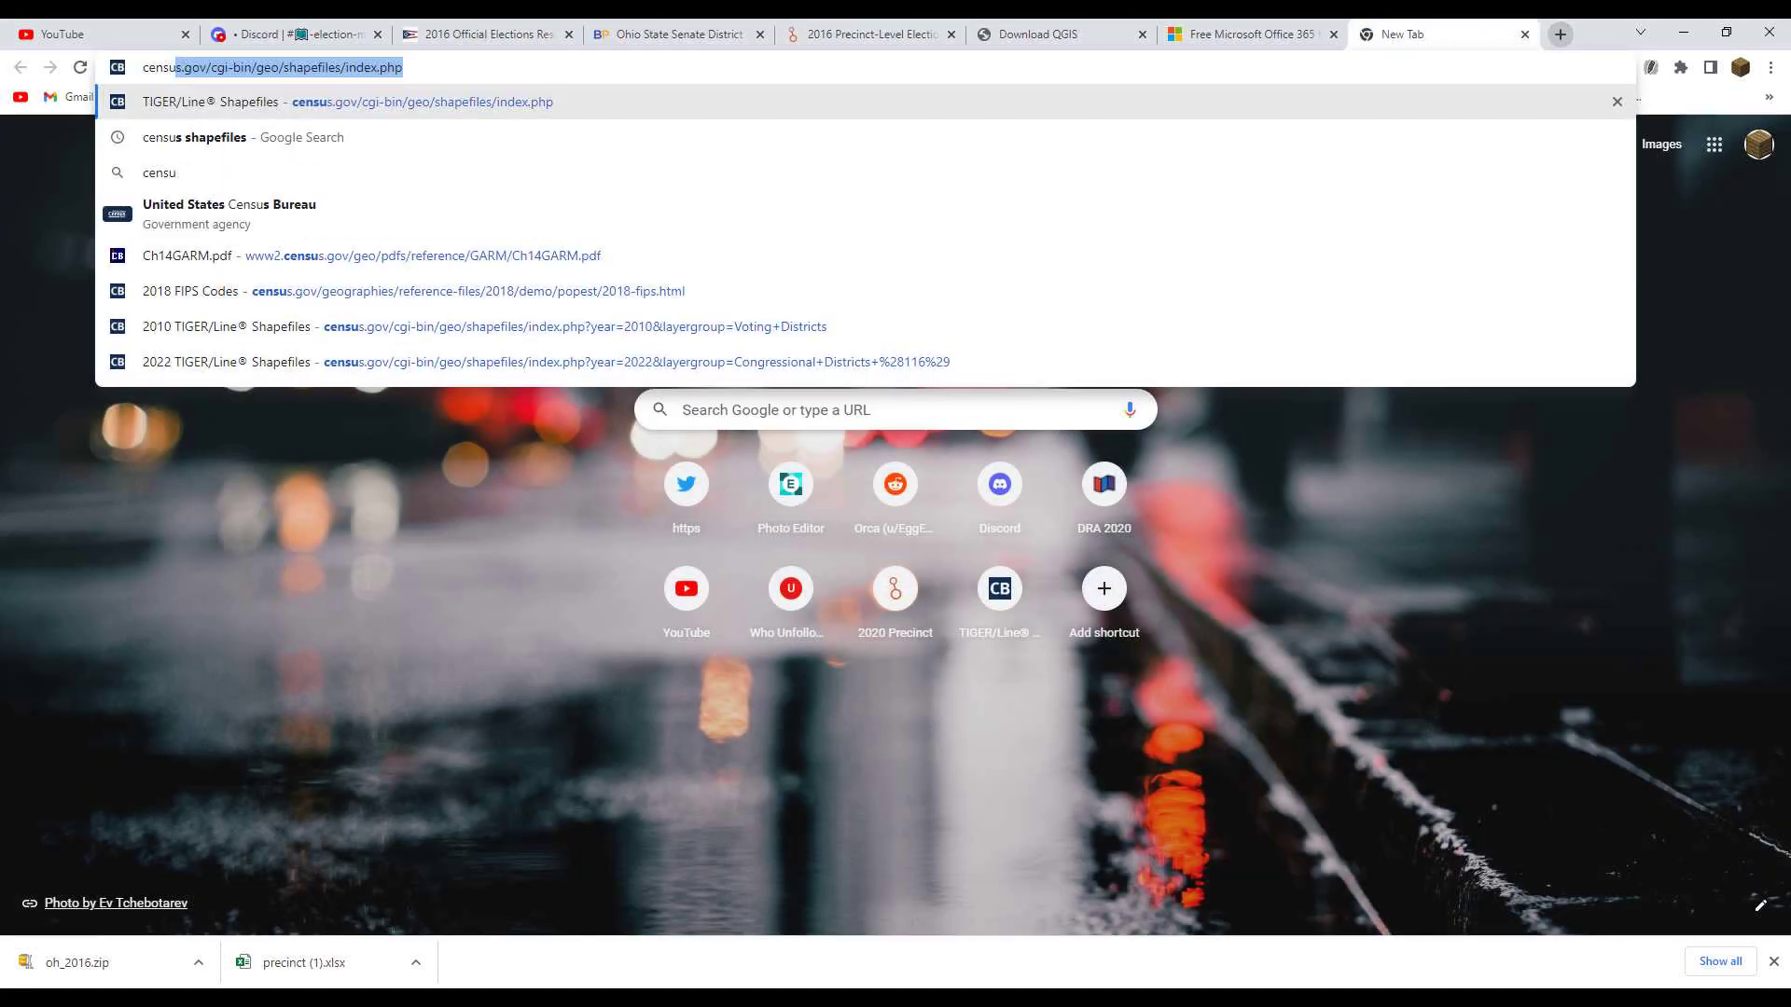
{"action": "key", "text": "Return"}
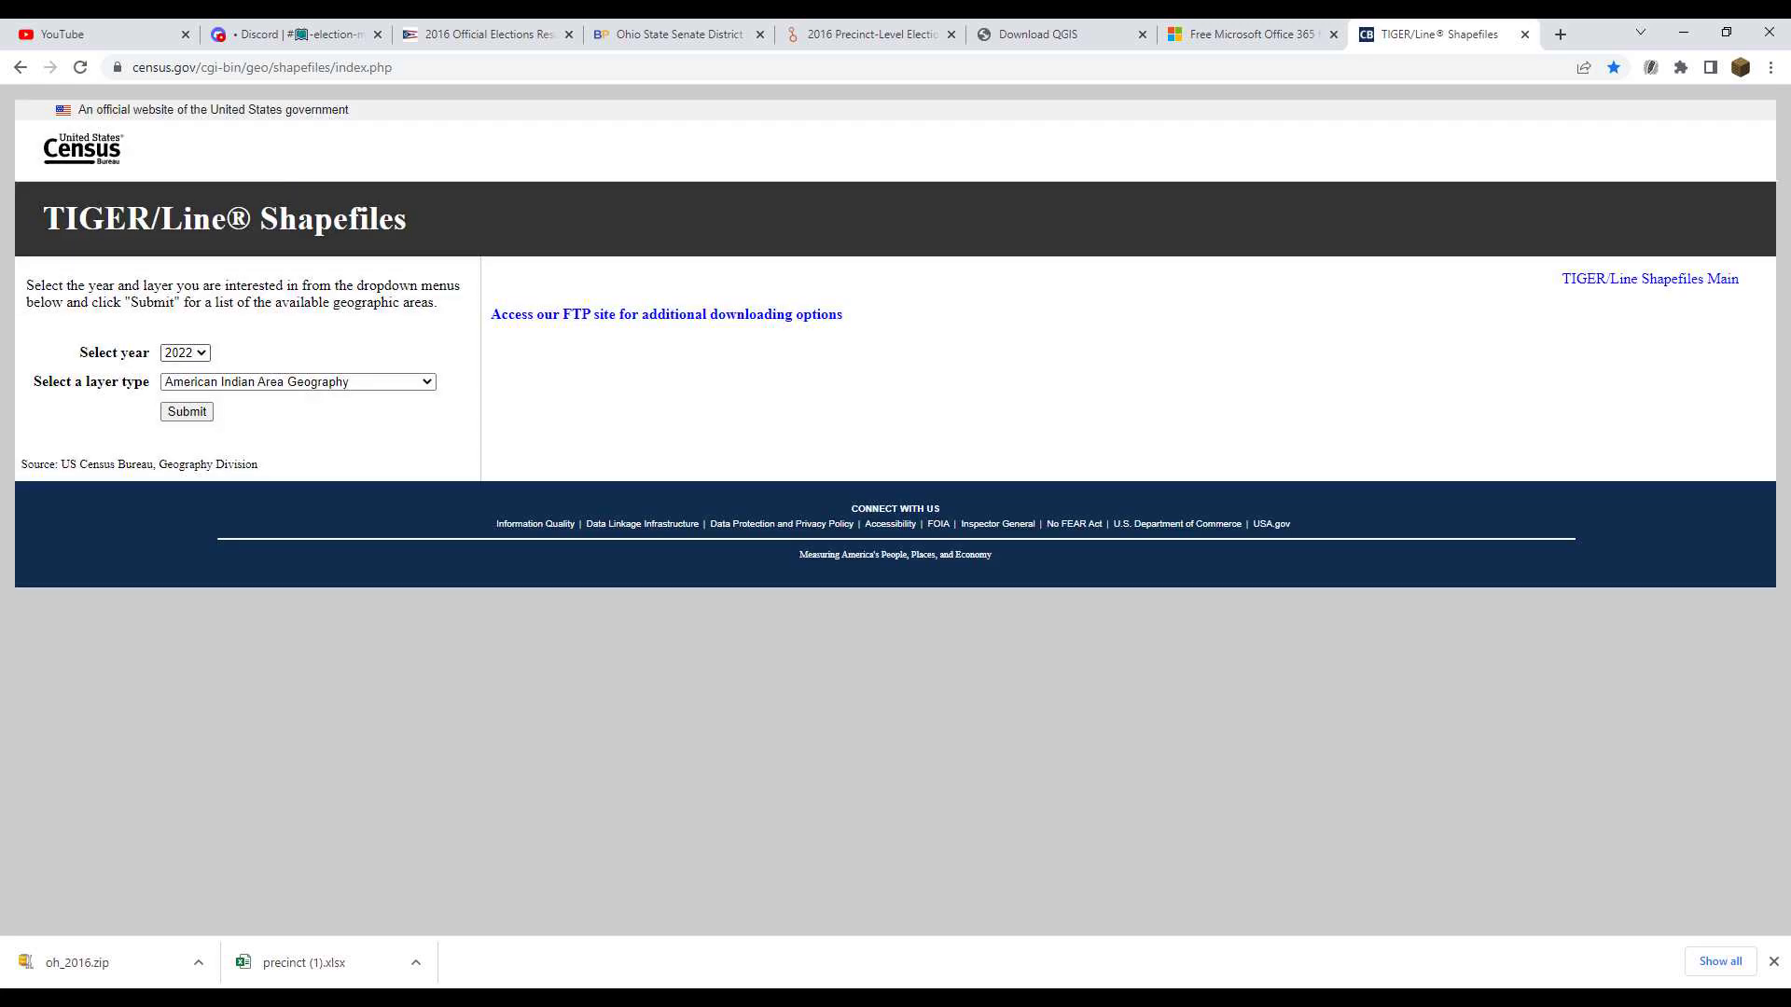
{"action": "left_click", "coordinate": [185, 353]}
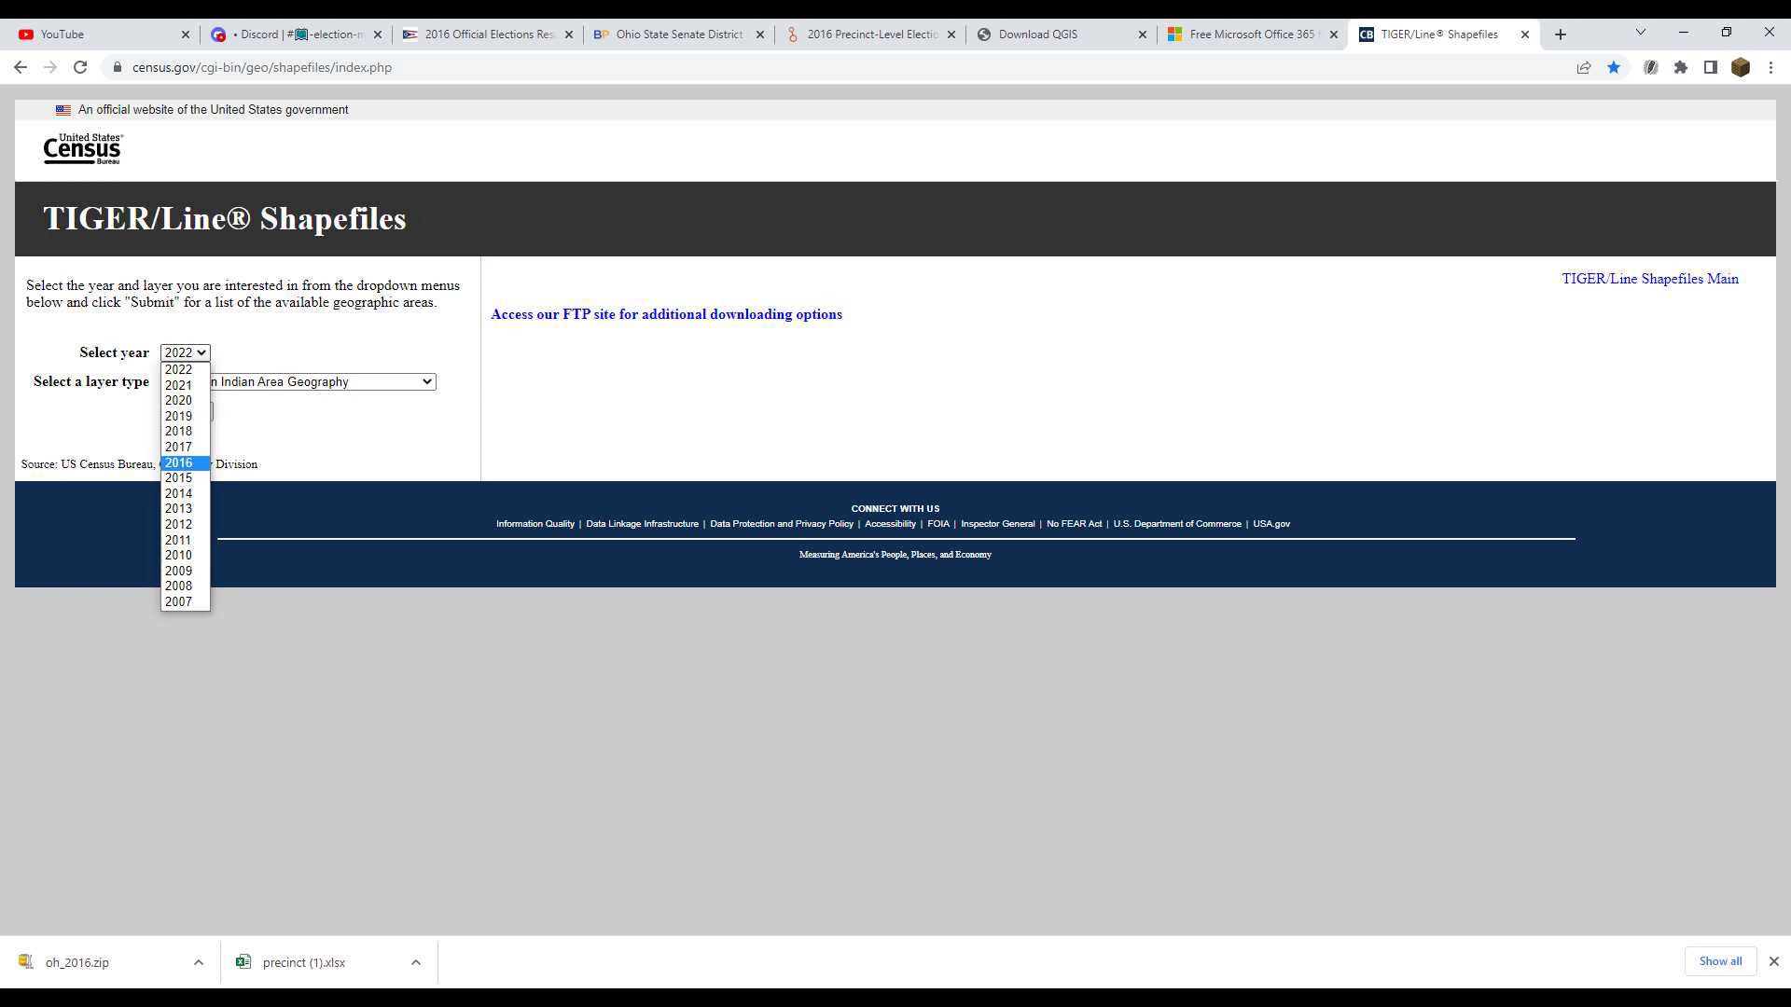
{"action": "left_click", "coordinate": [179, 462]}
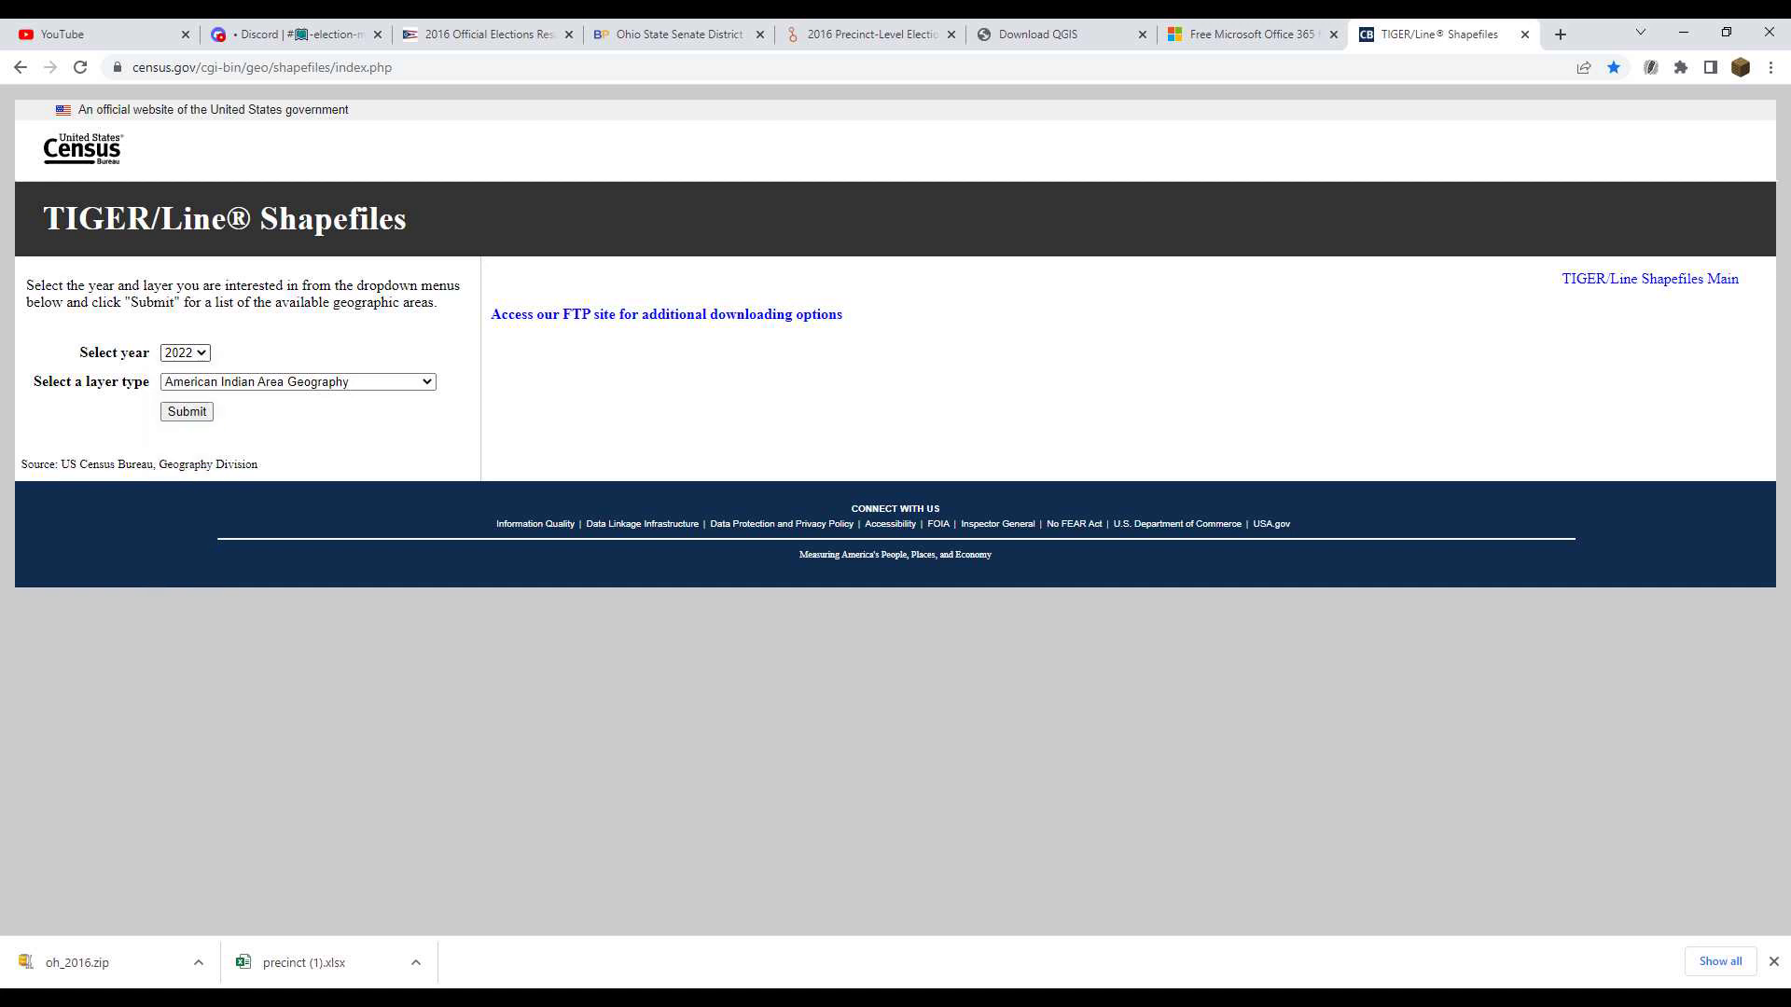
{"action": "left_click", "coordinate": [268, 383]}
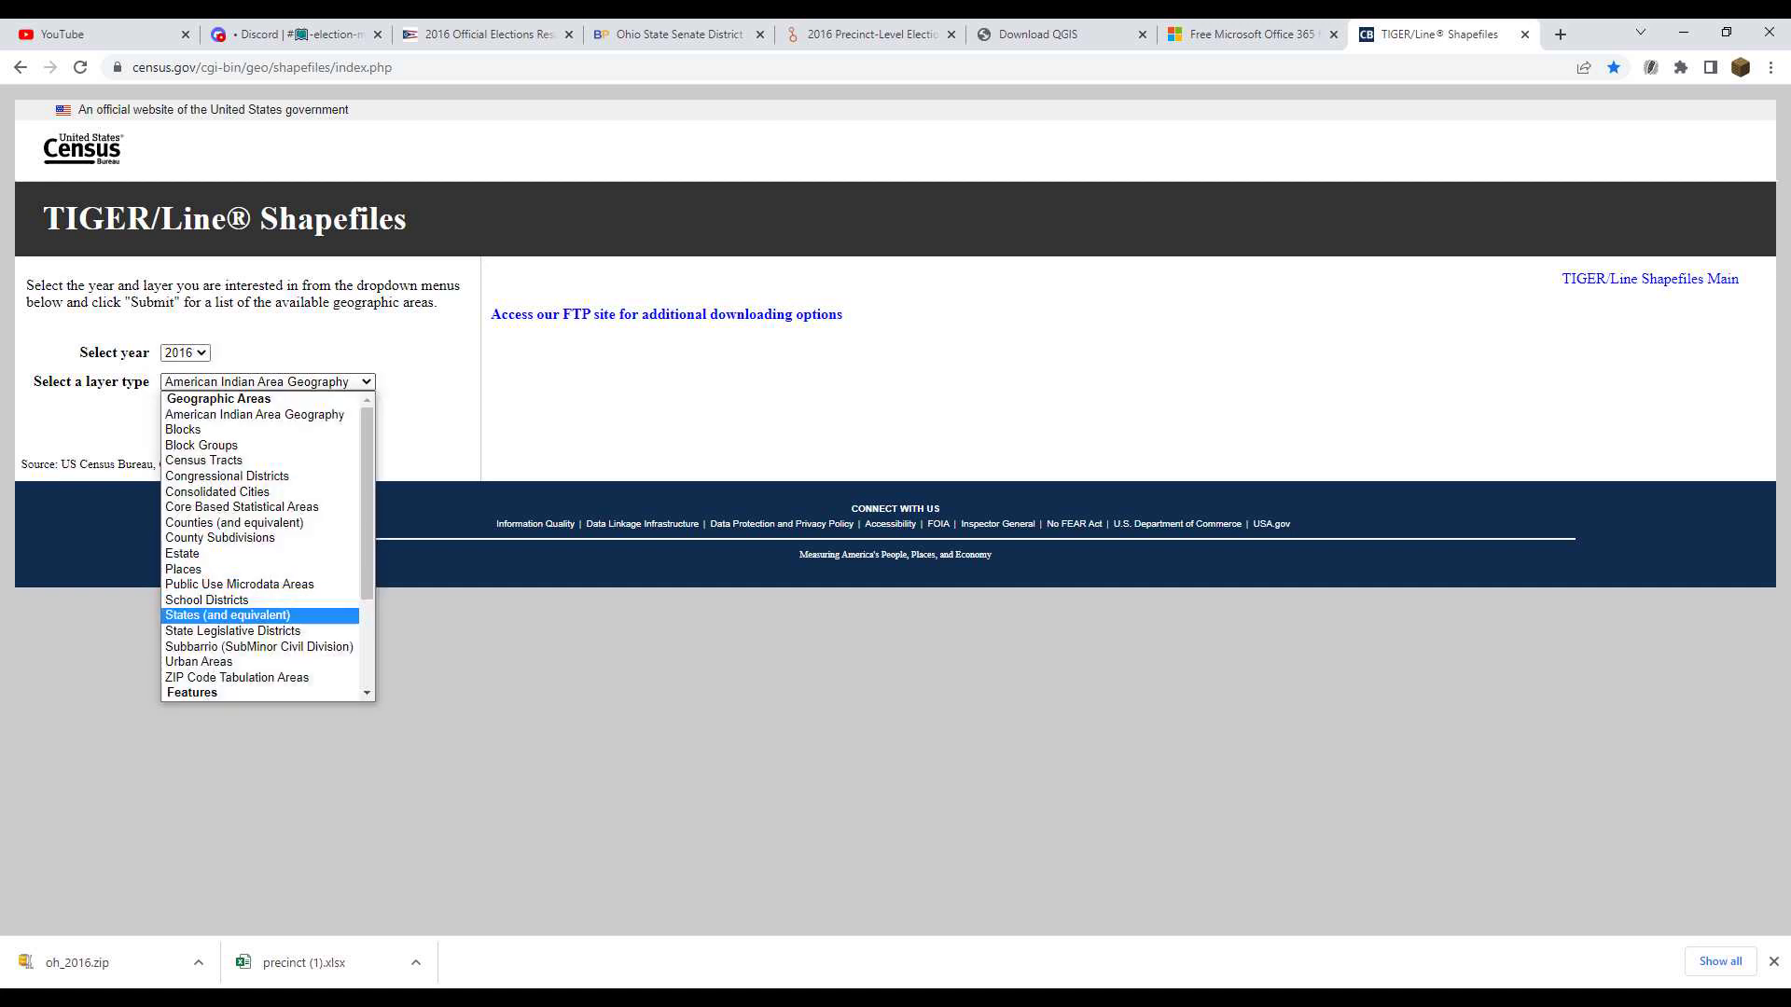
{"action": "left_click", "coordinate": [233, 630]}
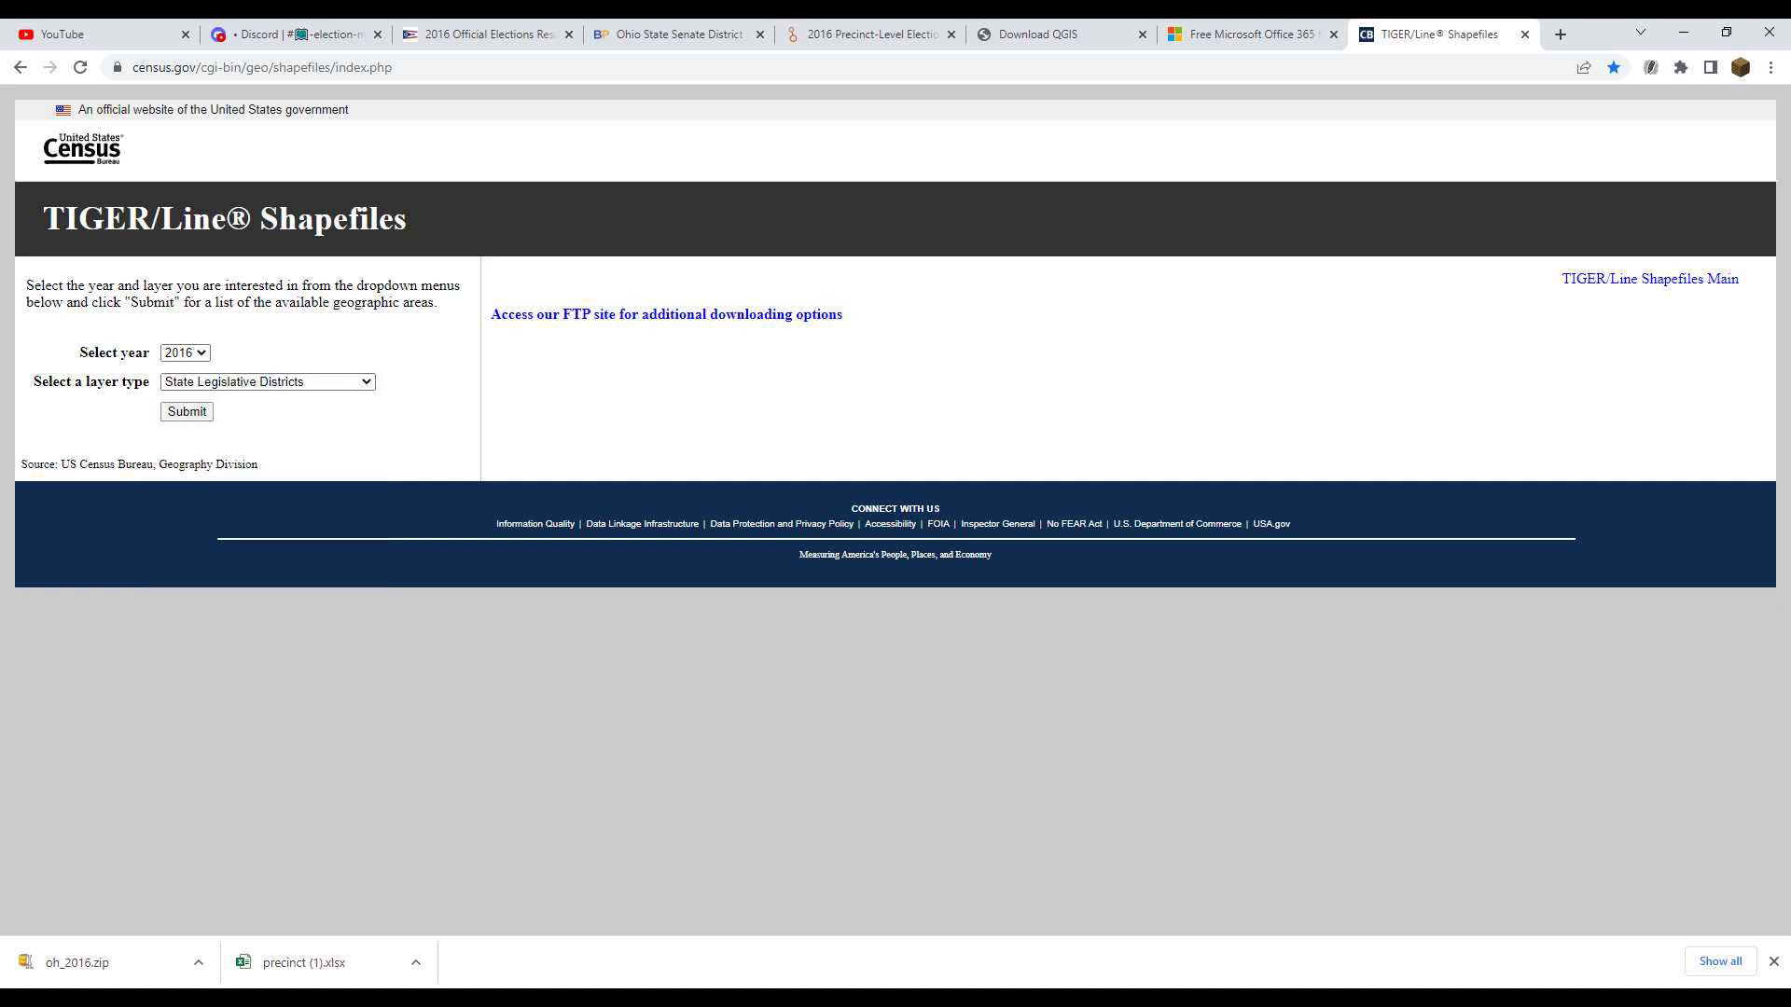
{"action": "left_click", "coordinate": [187, 412]}
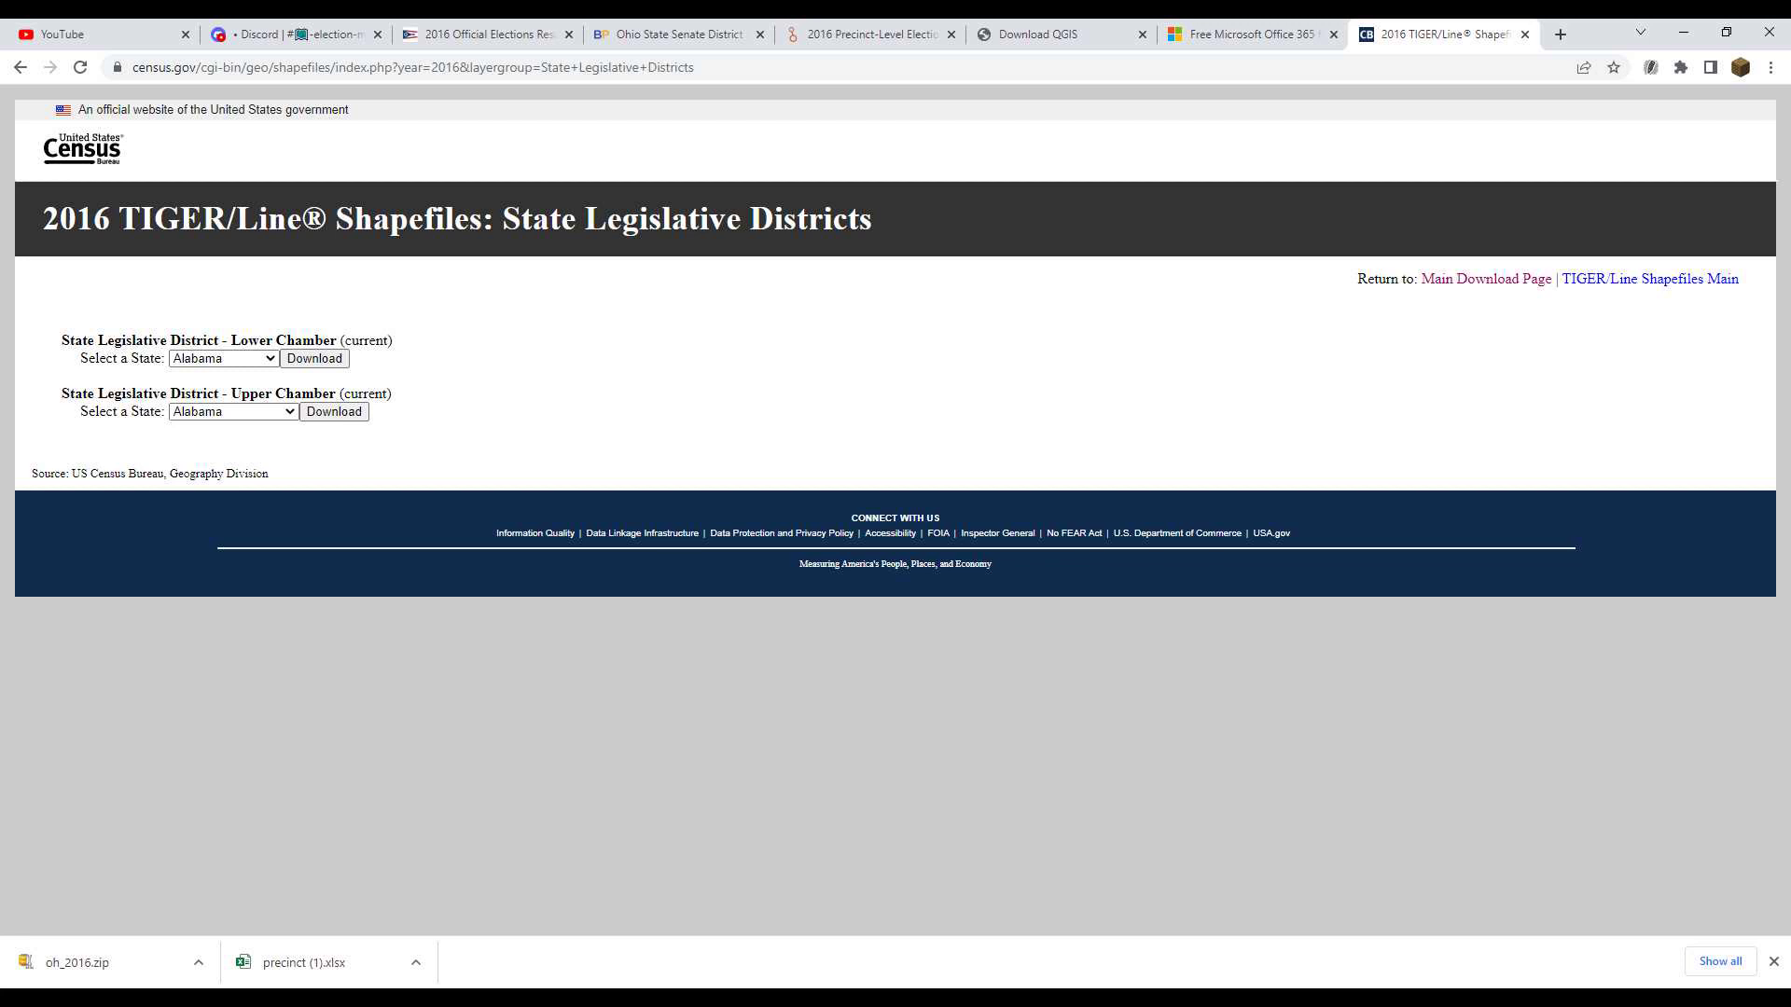
Download the State Legislative District - Upper Chamber shapefile for Ohio
{"action": "left_click", "coordinate": [233, 411]}
{"action": "scroll", "coordinate": [226, 583], "scroll_direction": "down", "scroll_amount": 6}
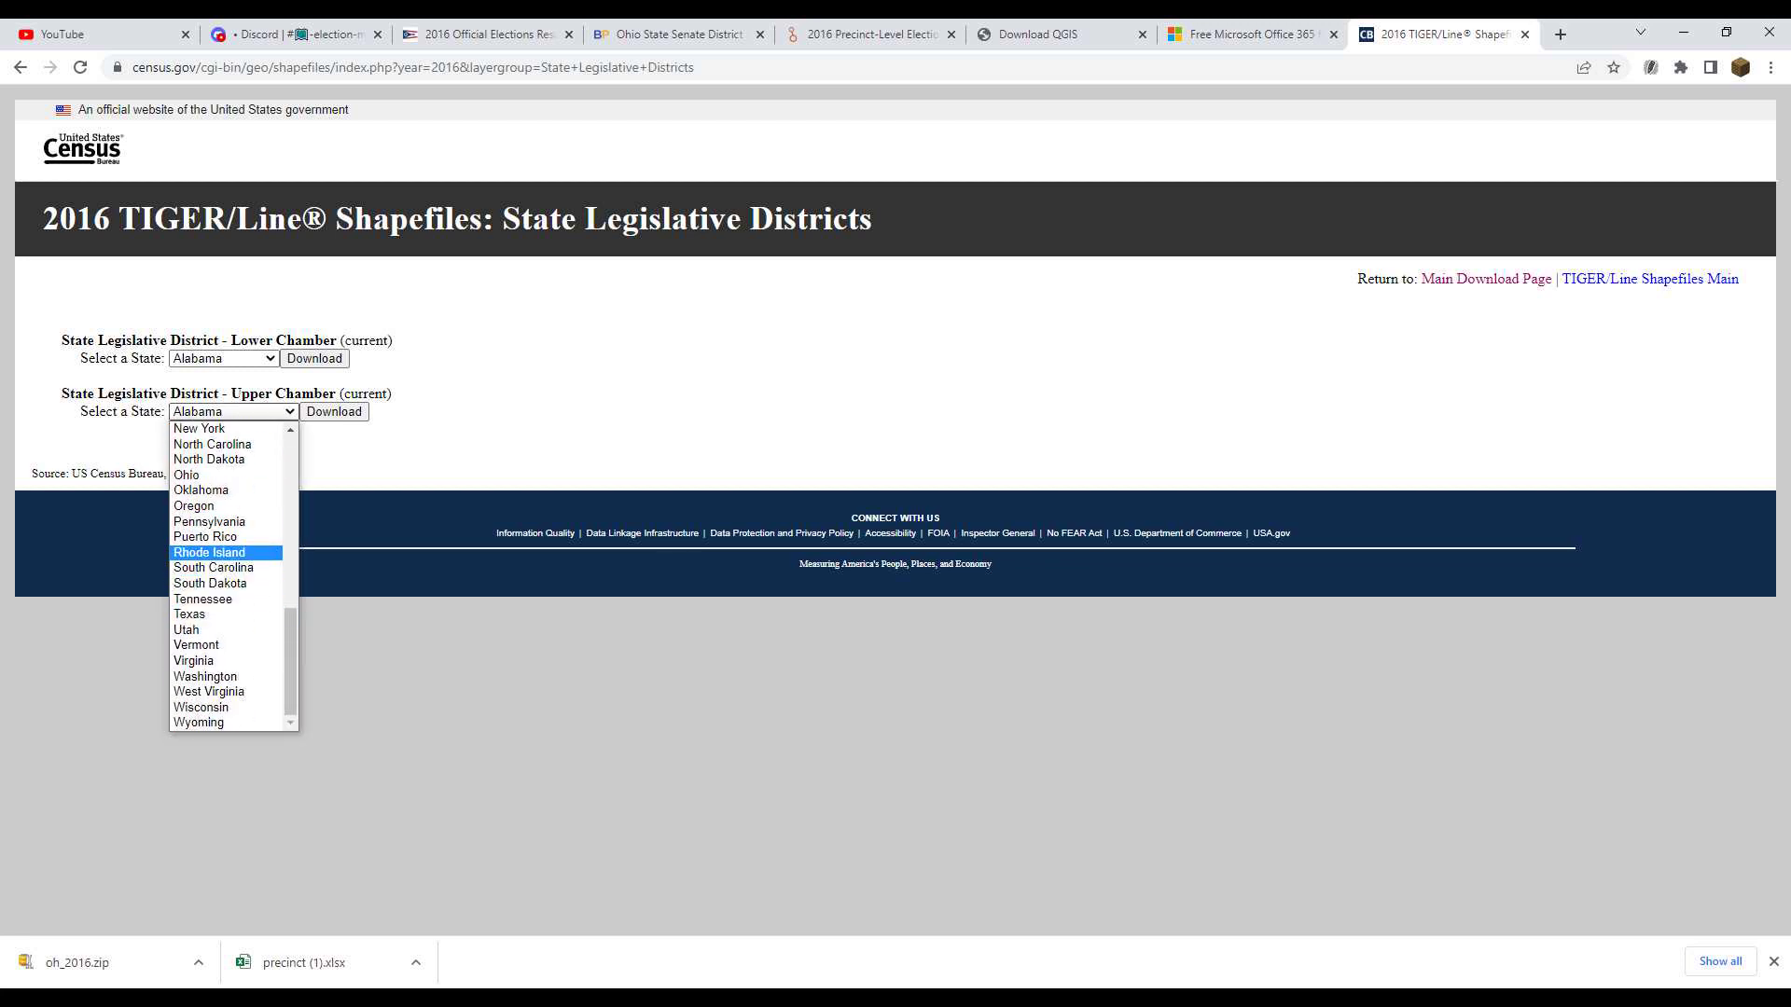
{"action": "left_click", "coordinate": [226, 474]}
{"action": "left_click", "coordinate": [334, 412]}
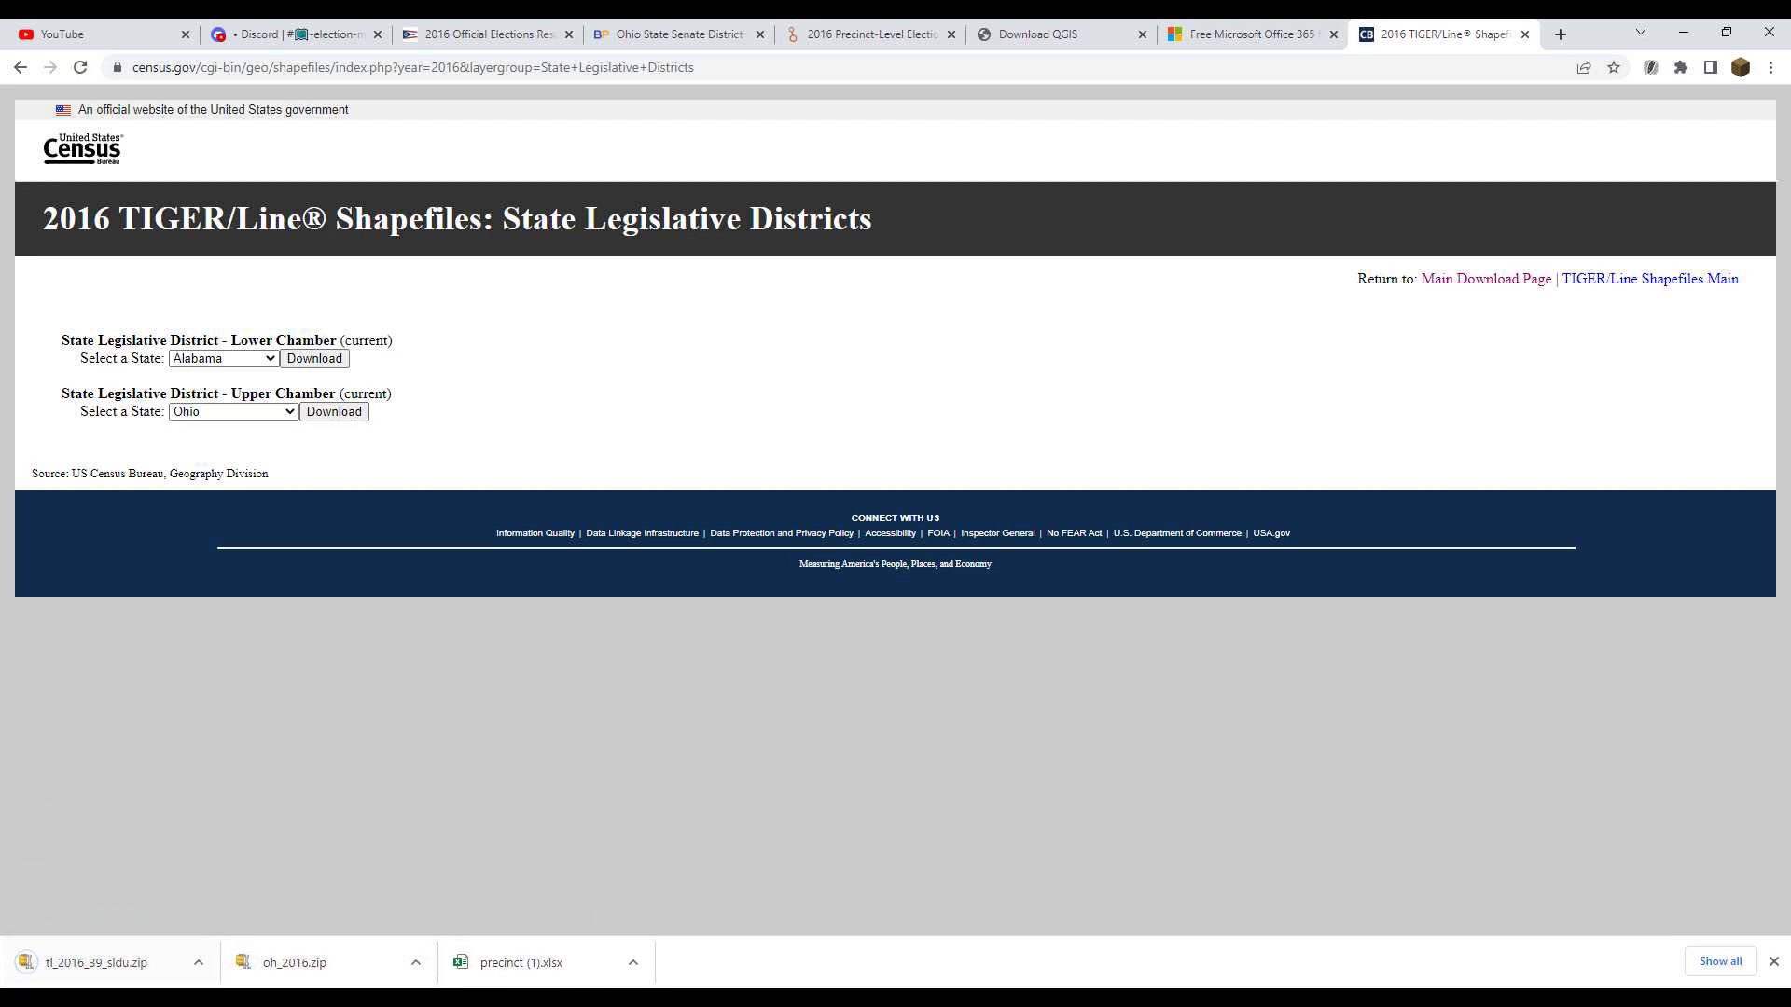
Add the downloaded tl_2016_39_sldu.zip to the QGIS project as a layer and dismiss the resulting message
{"action": "left_click_drag", "start_coordinate": [96, 963], "coordinate": [218, 689]}
{"action": "left_click", "coordinate": [1088, 624]}
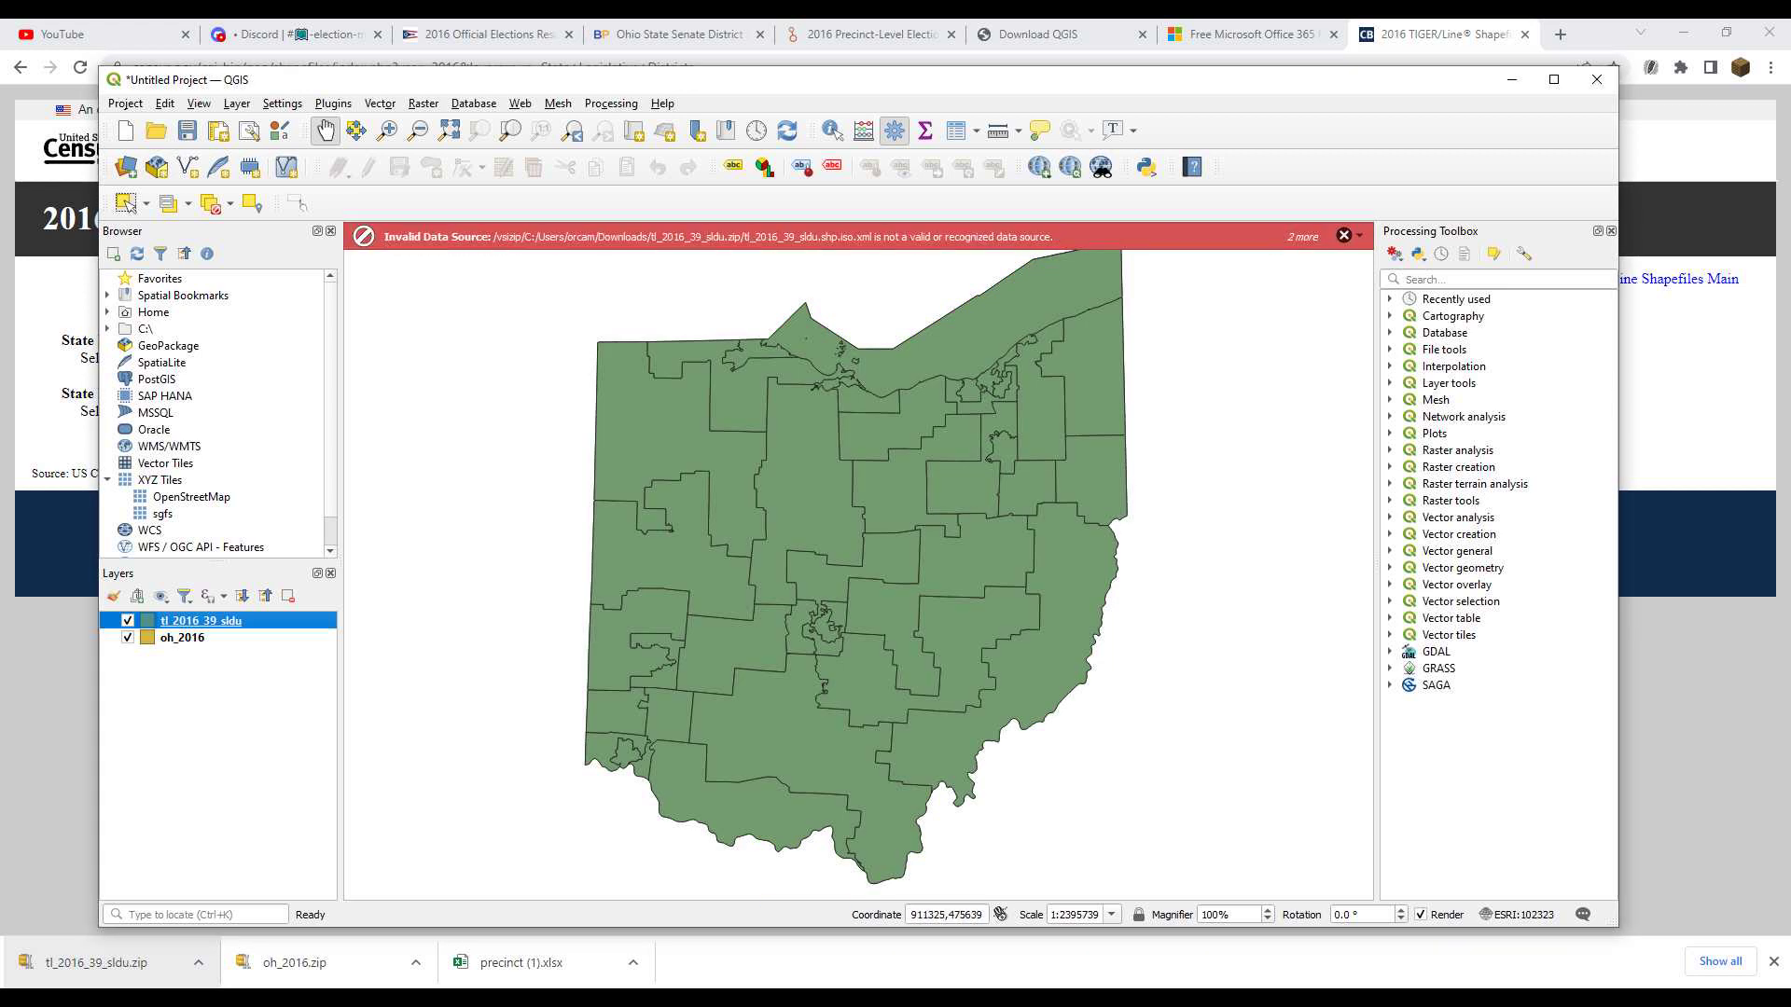
{"action": "left_click", "coordinate": [1344, 236]}
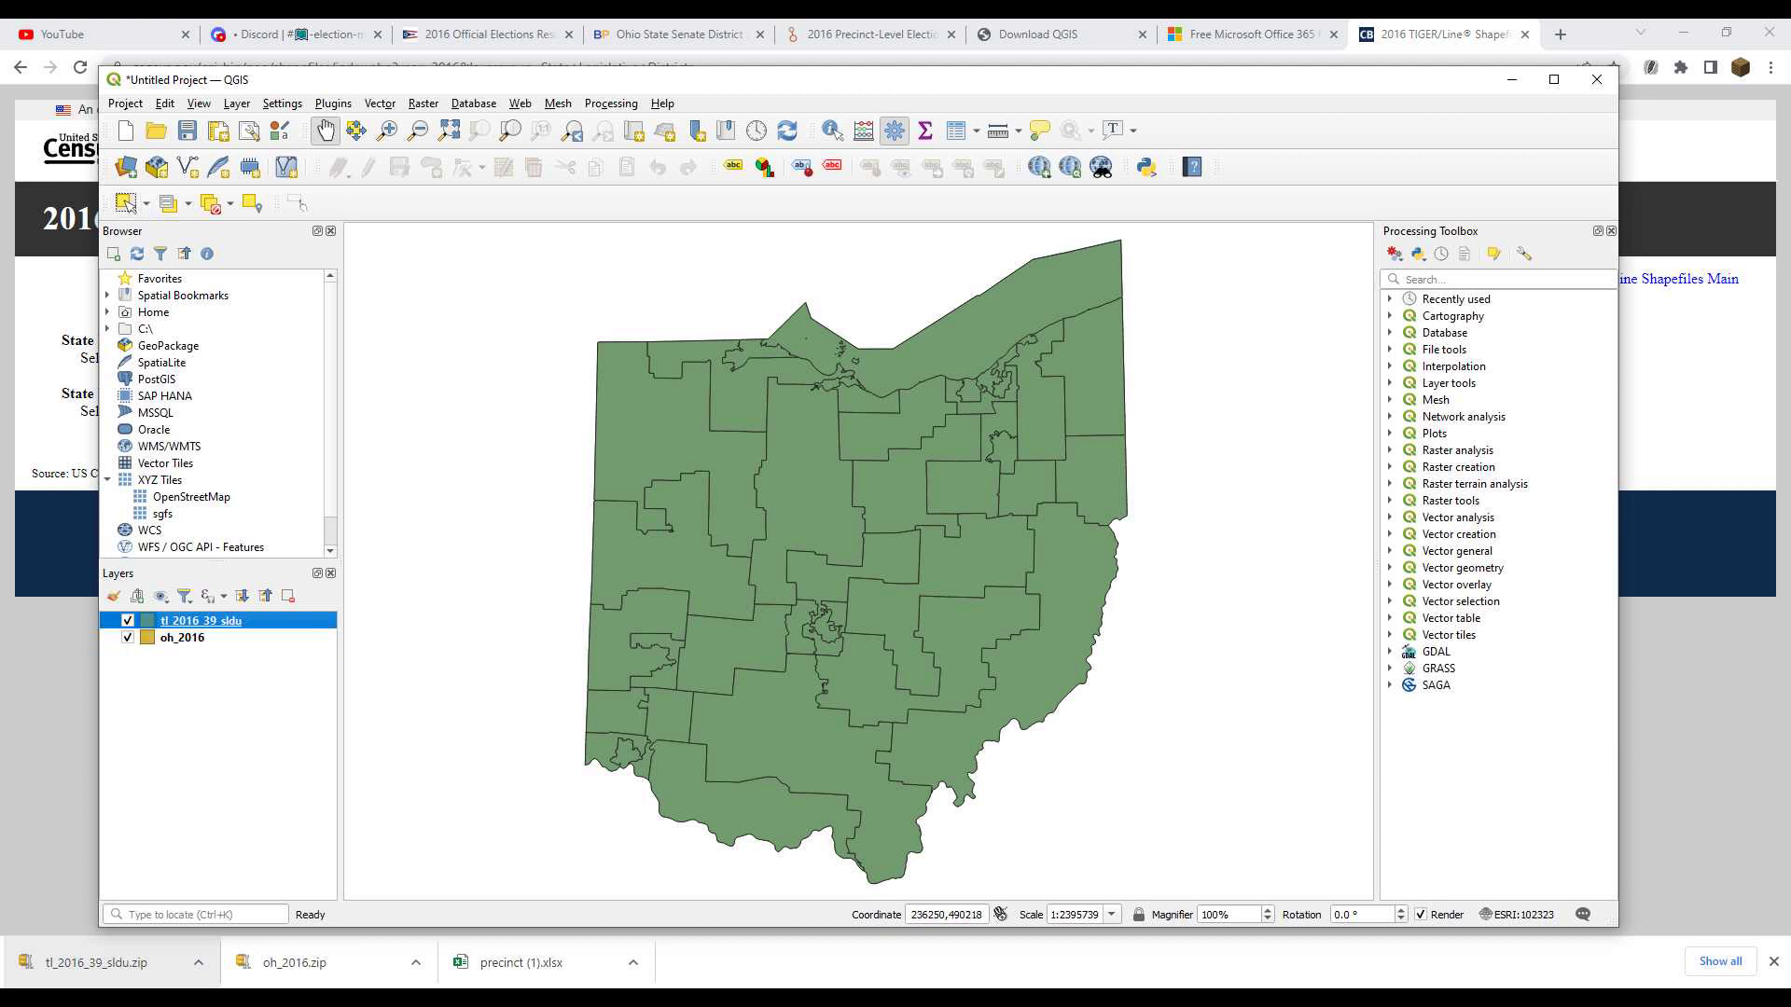
Add only Sheet1 of the oh_final workbook from mapfolder to the QGIS project, placing it above the oh_2016 layer
{"action": "left_click", "coordinate": [183, 638]}
{"action": "left_click", "coordinate": [200, 621]}
{"action": "left_click", "coordinate": [183, 638]}
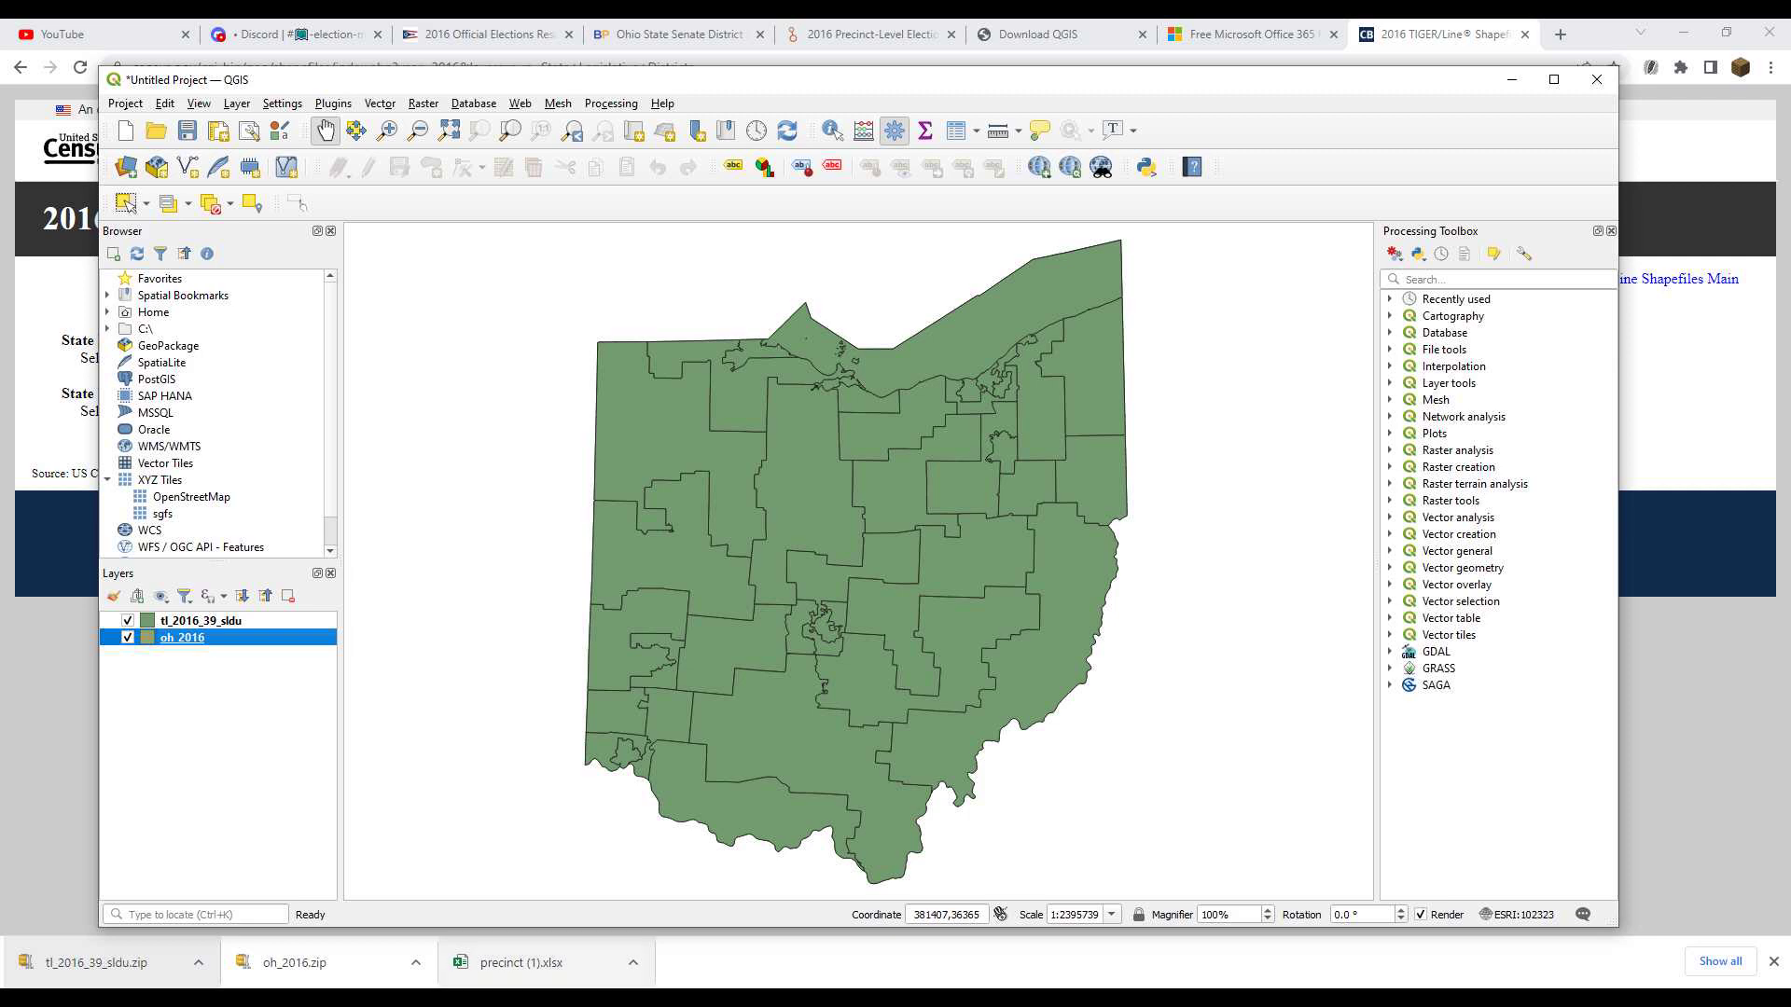
{"action": "left_click", "coordinate": [560, 998]}
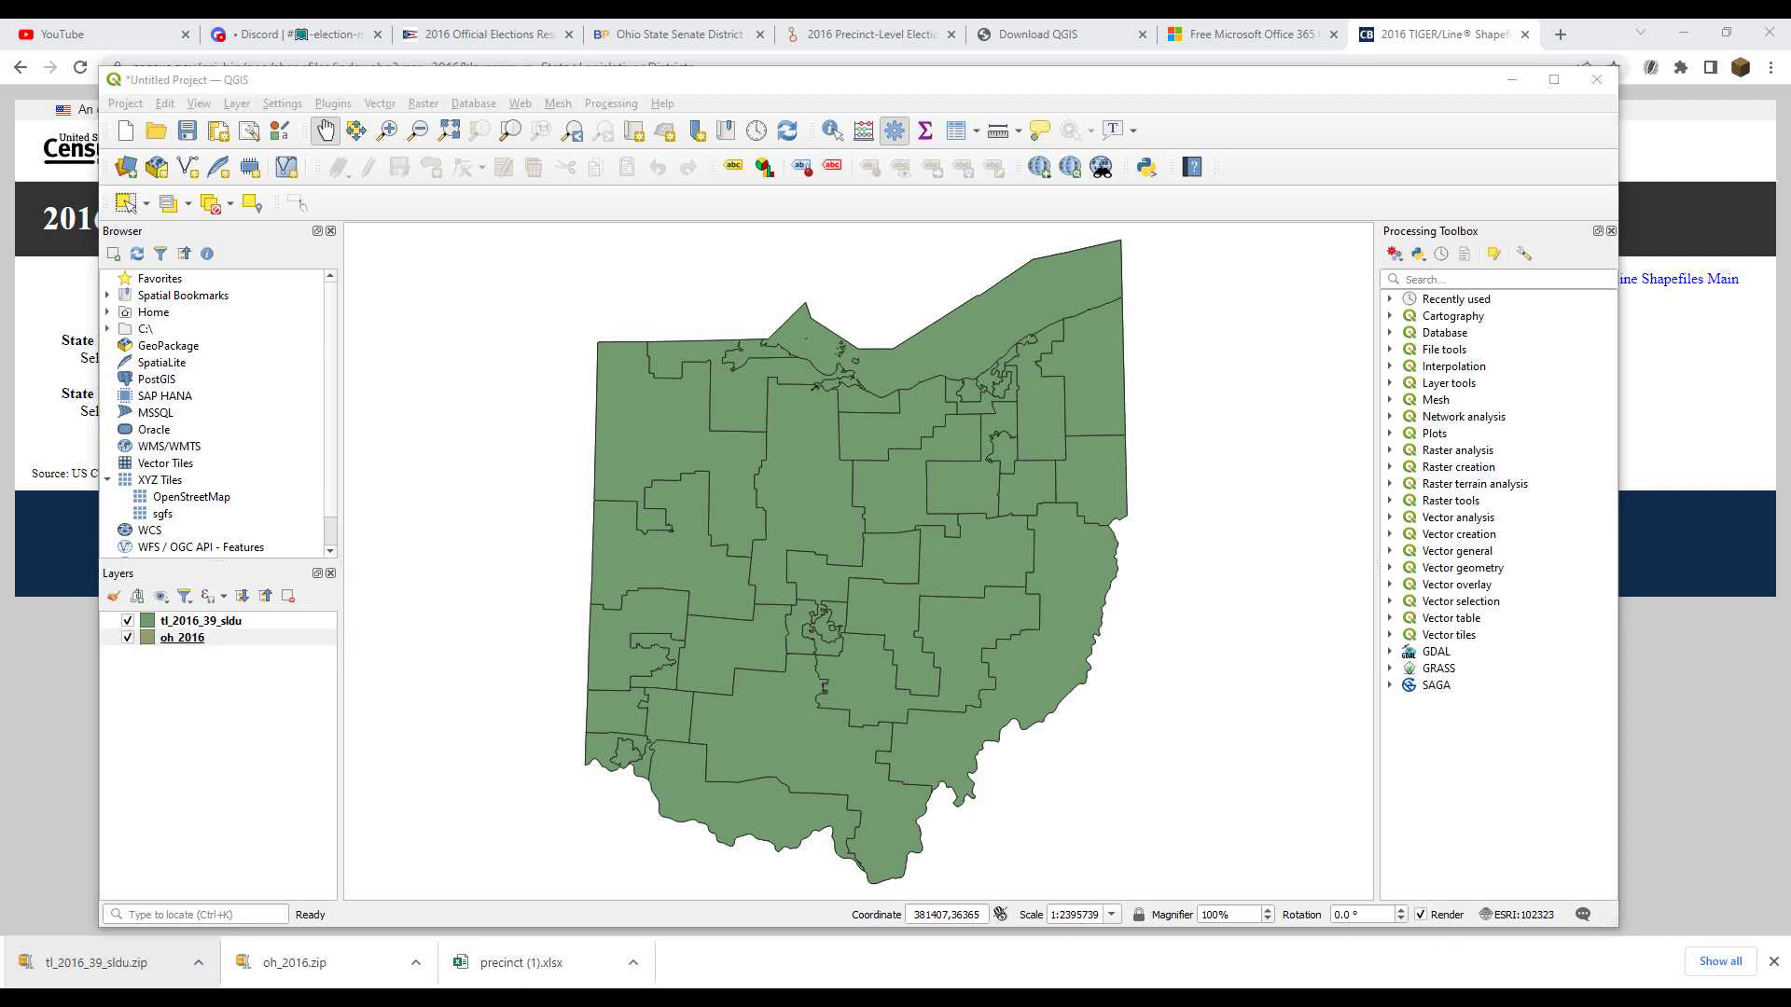
{"action": "left_click", "coordinate": [560, 998]}
{"action": "left_click", "coordinate": [559, 998]}
{"action": "left_click", "coordinate": [559, 998]}
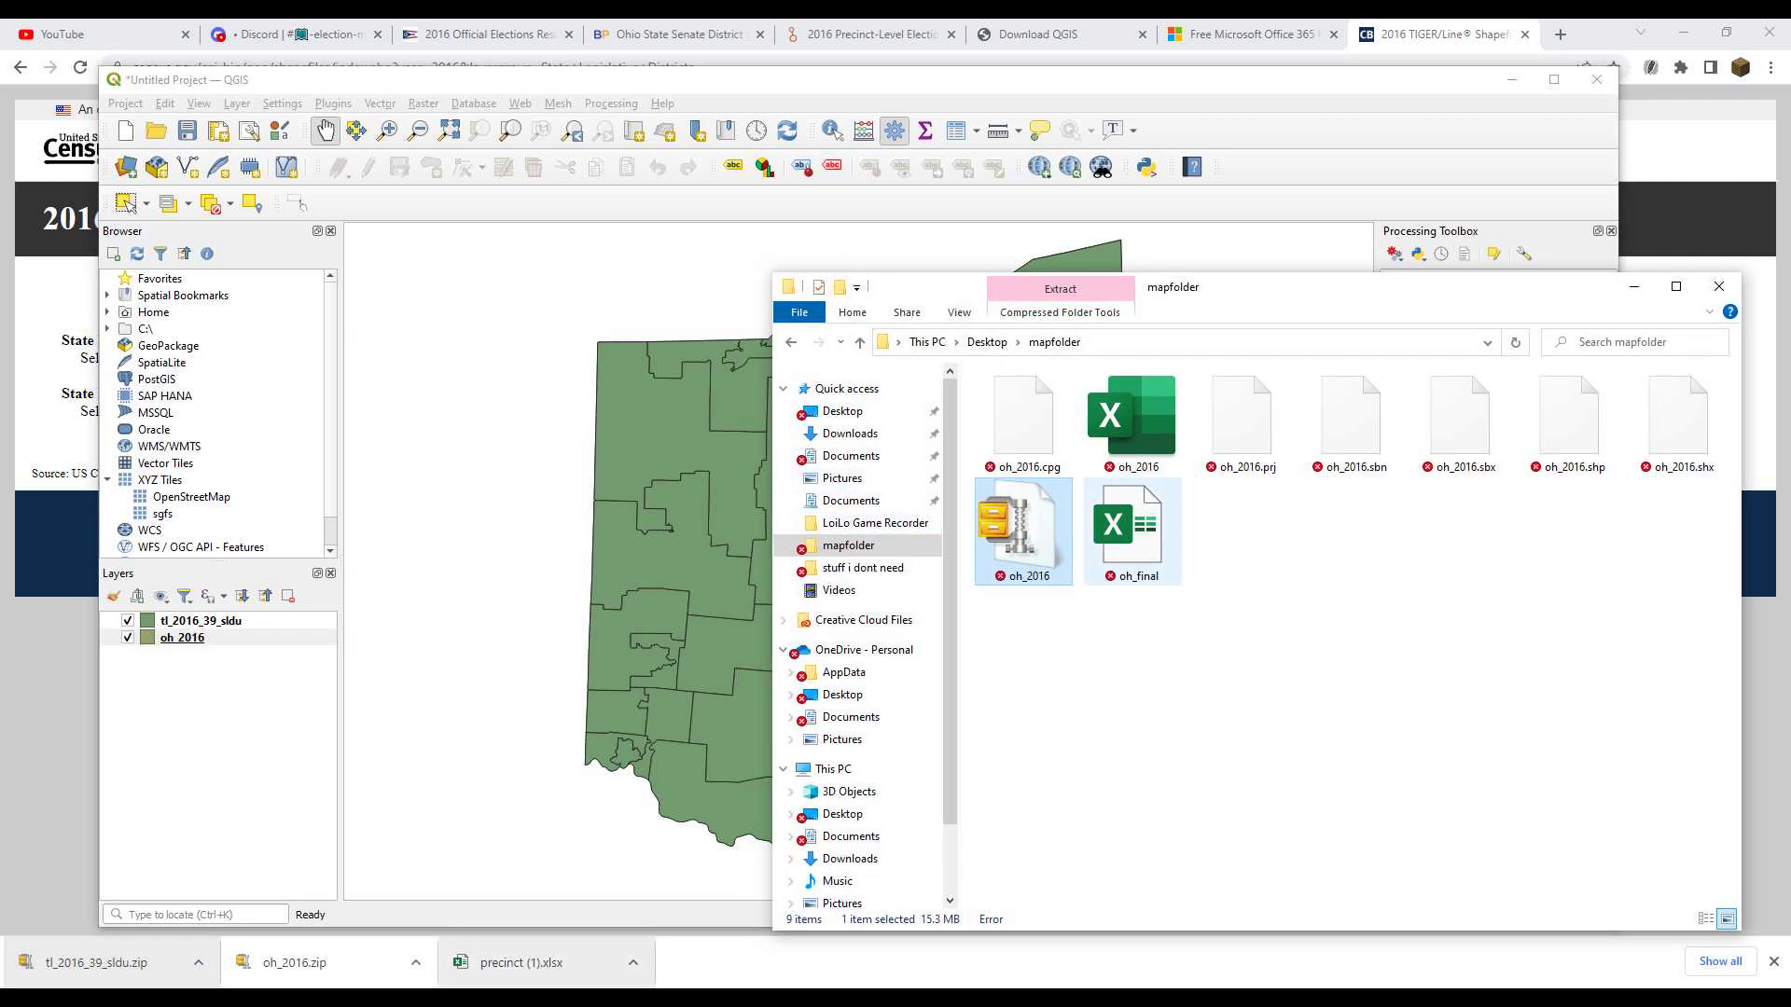
{"action": "left_click", "coordinate": [1132, 533]}
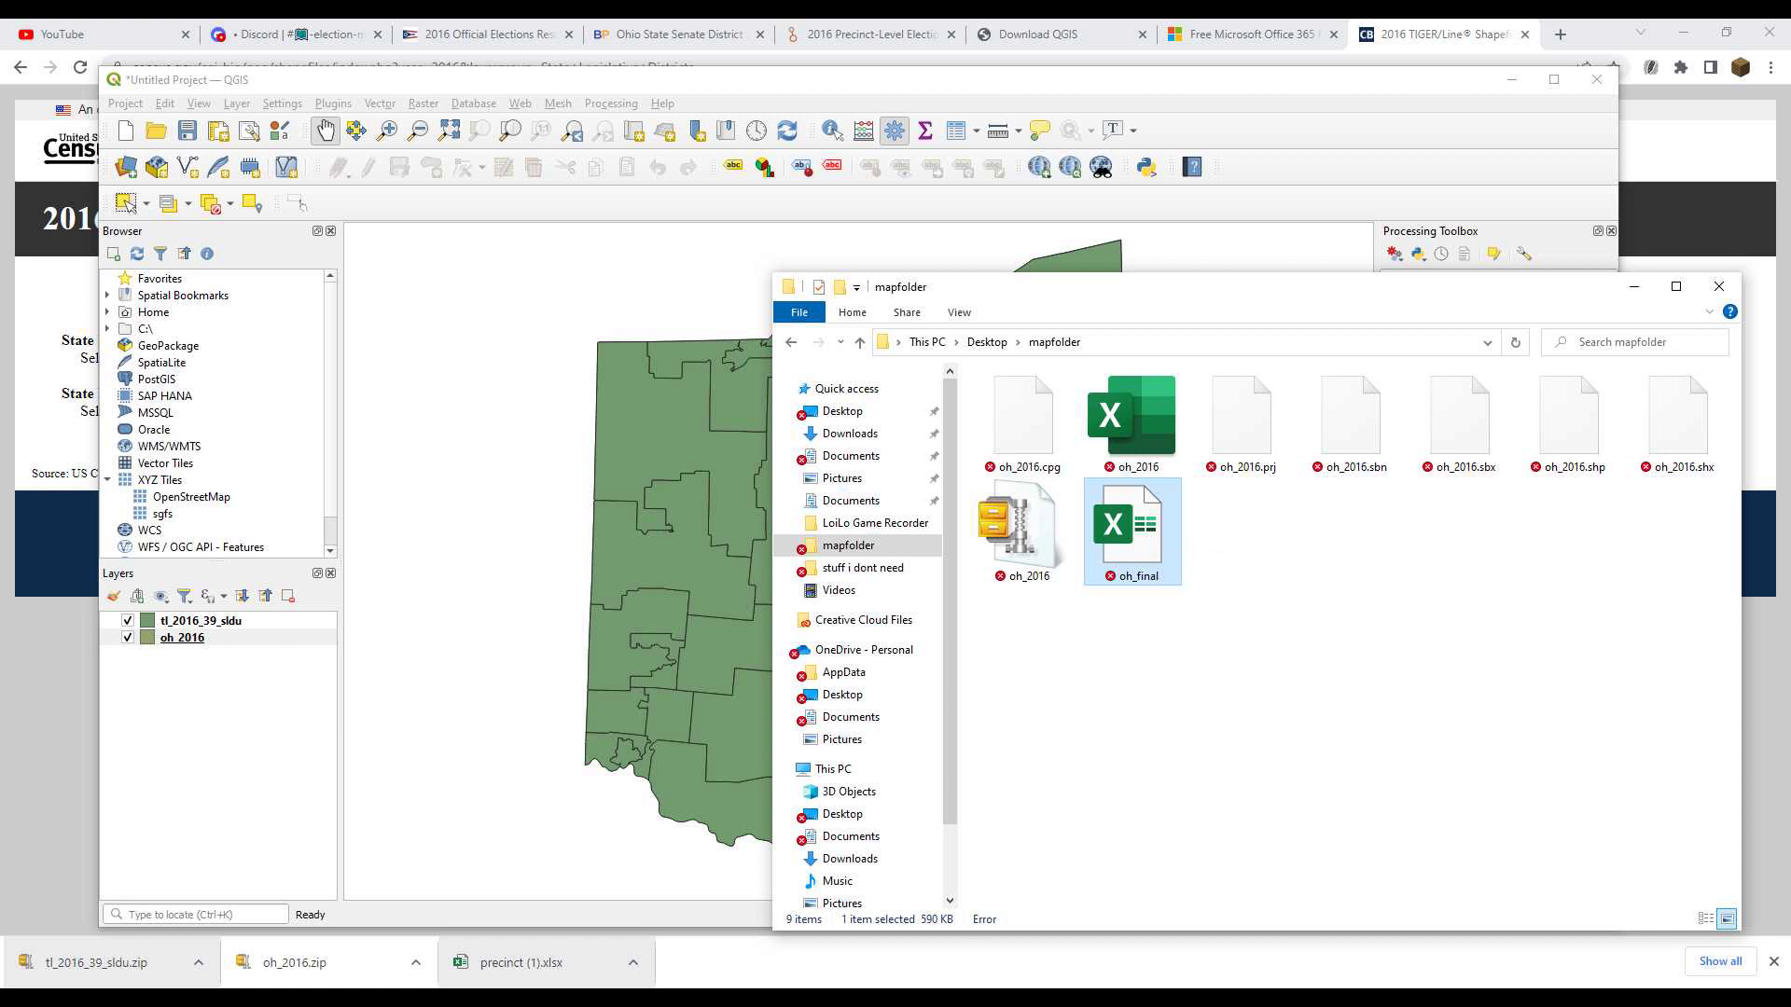
{"action": "left_click_drag", "start_coordinate": [1133, 533], "coordinate": [210, 732]}
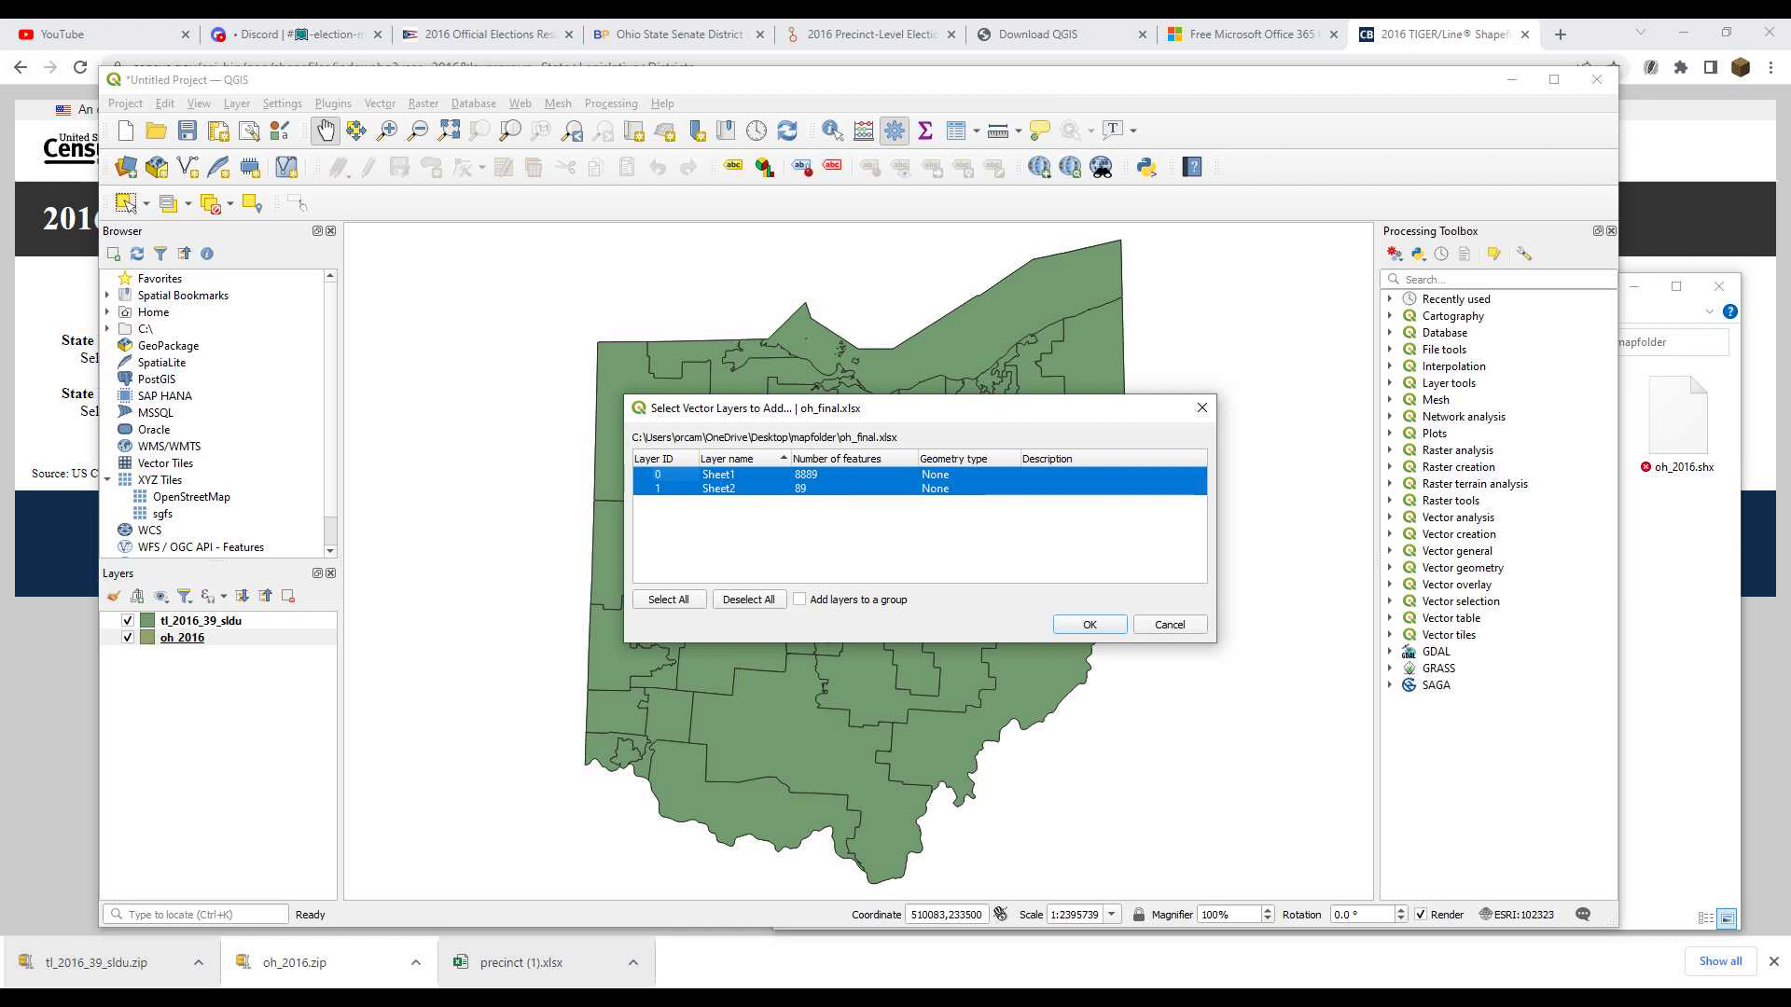
{"action": "left_click", "coordinate": [718, 475]}
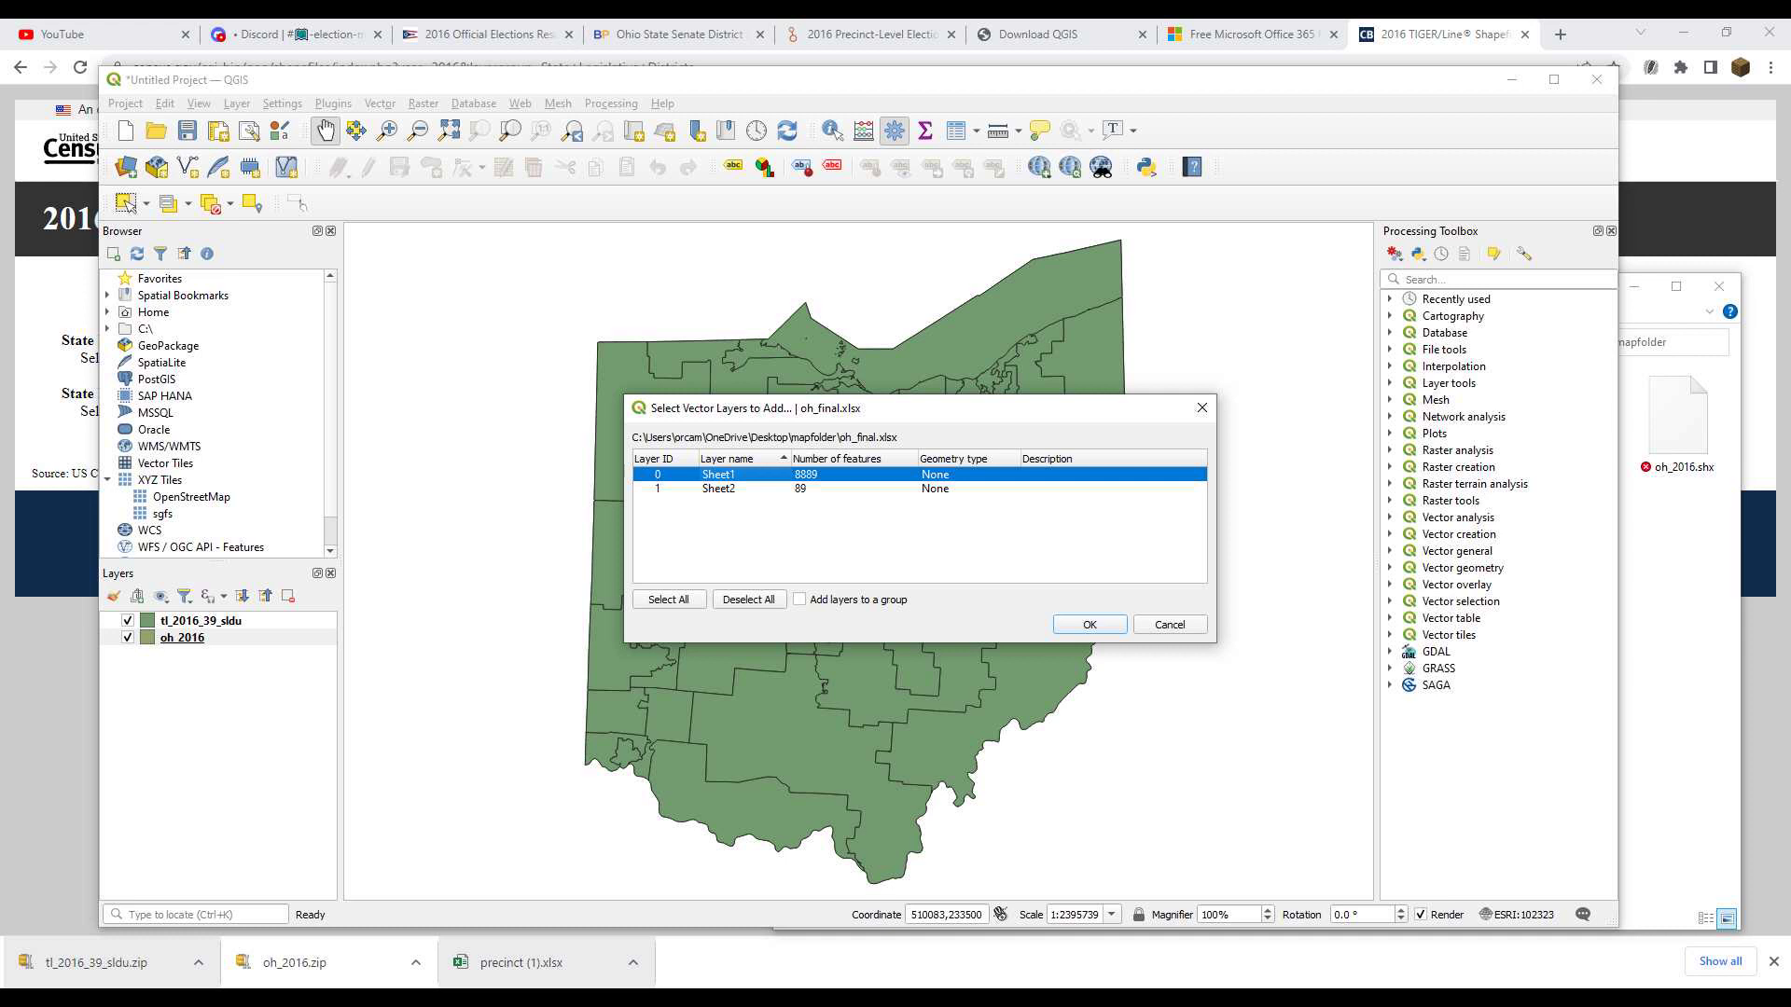
{"action": "key", "text": "Return"}
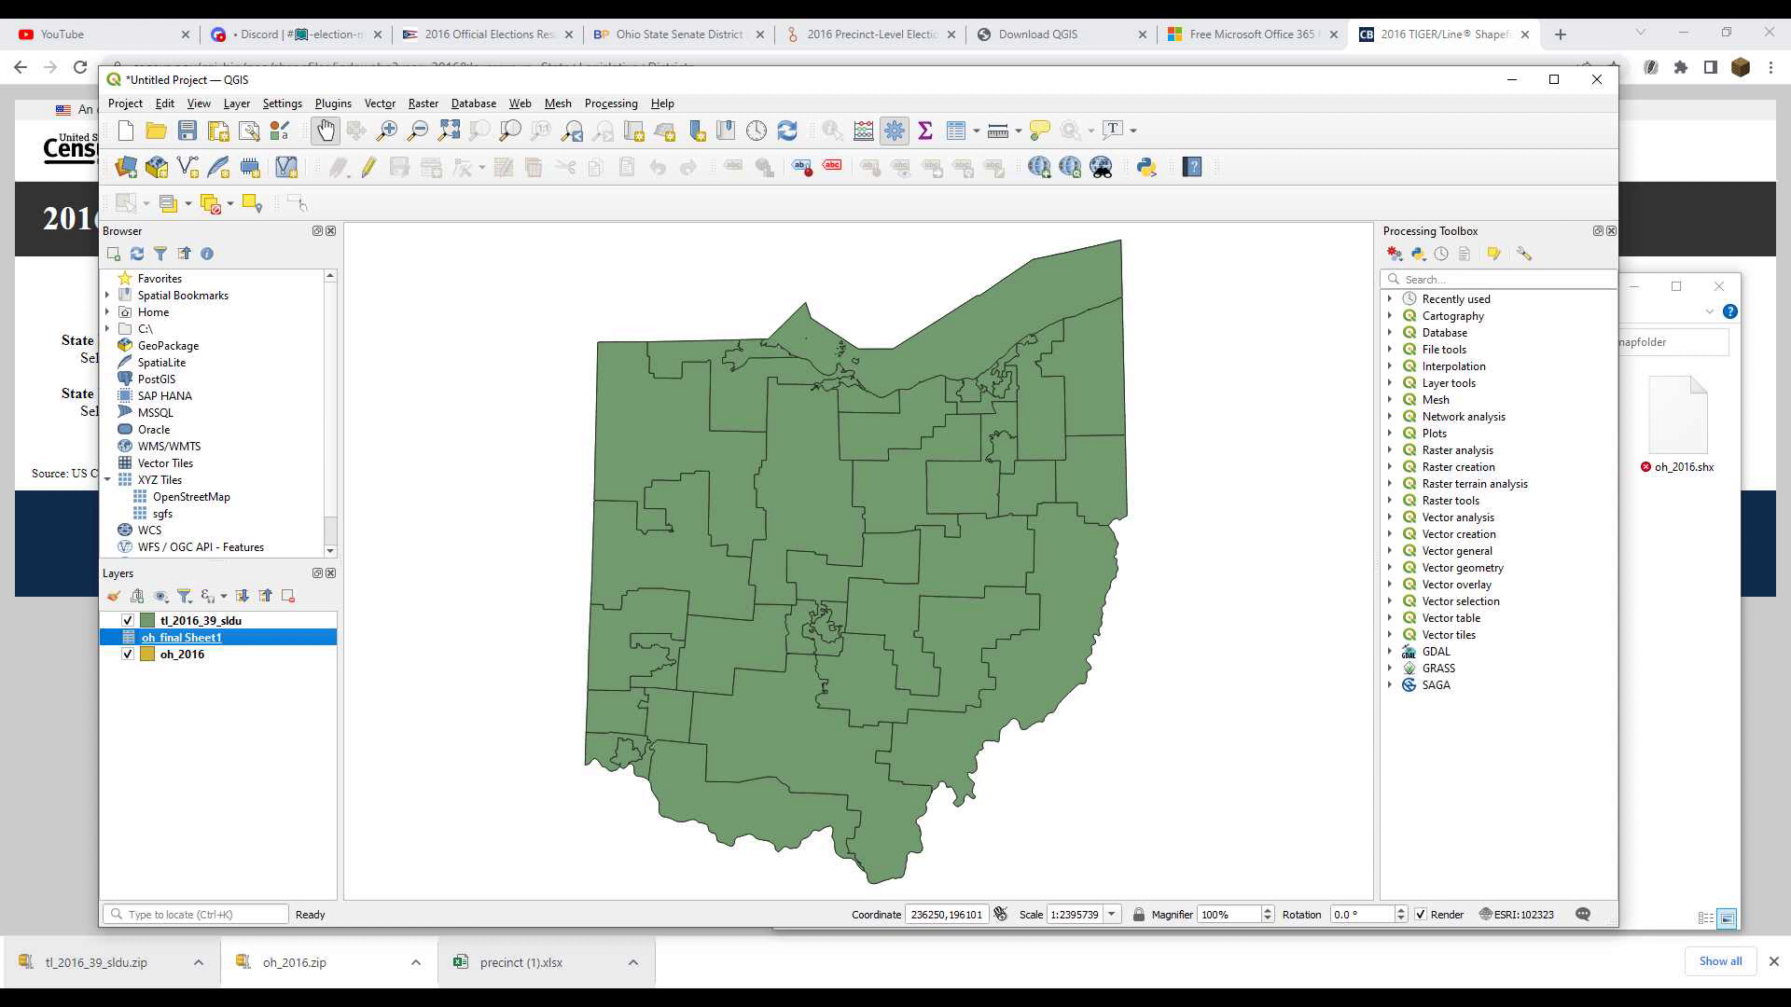
Hide the tl_2016_39_sldu layer and open the Simple Fill symbology settings of the oh_2016 layer
{"action": "left_click", "coordinate": [182, 655]}
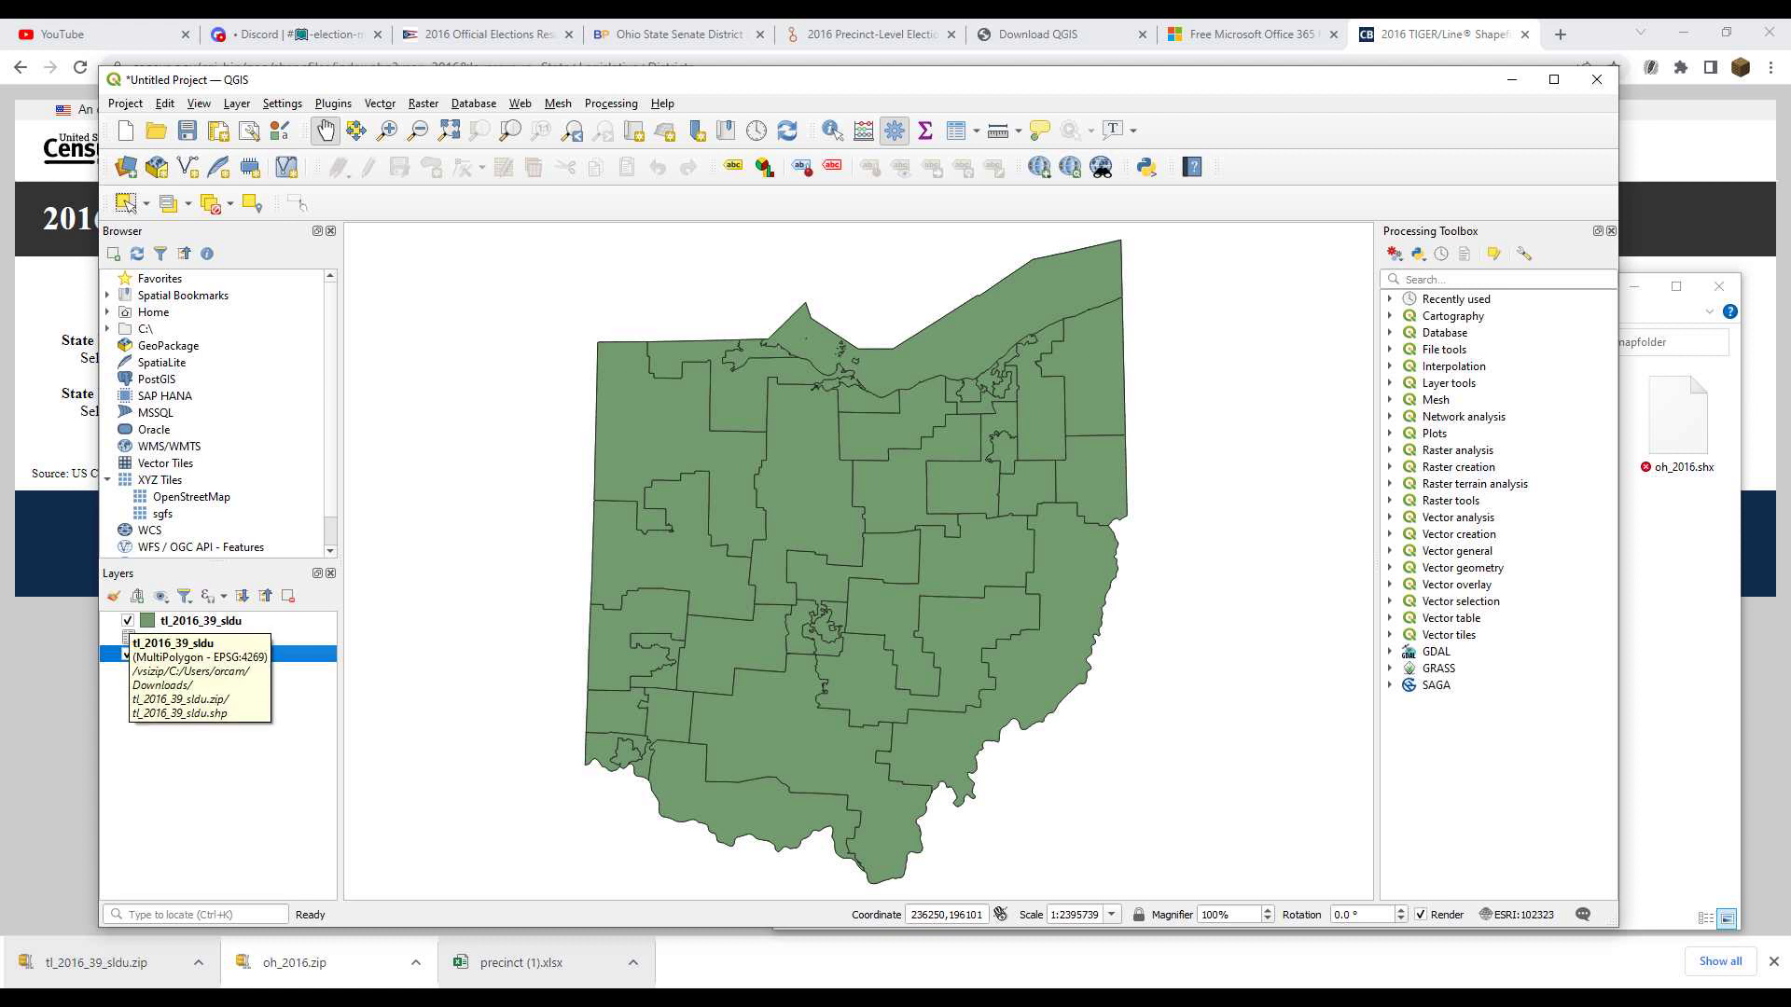
{"action": "left_click", "coordinate": [127, 620]}
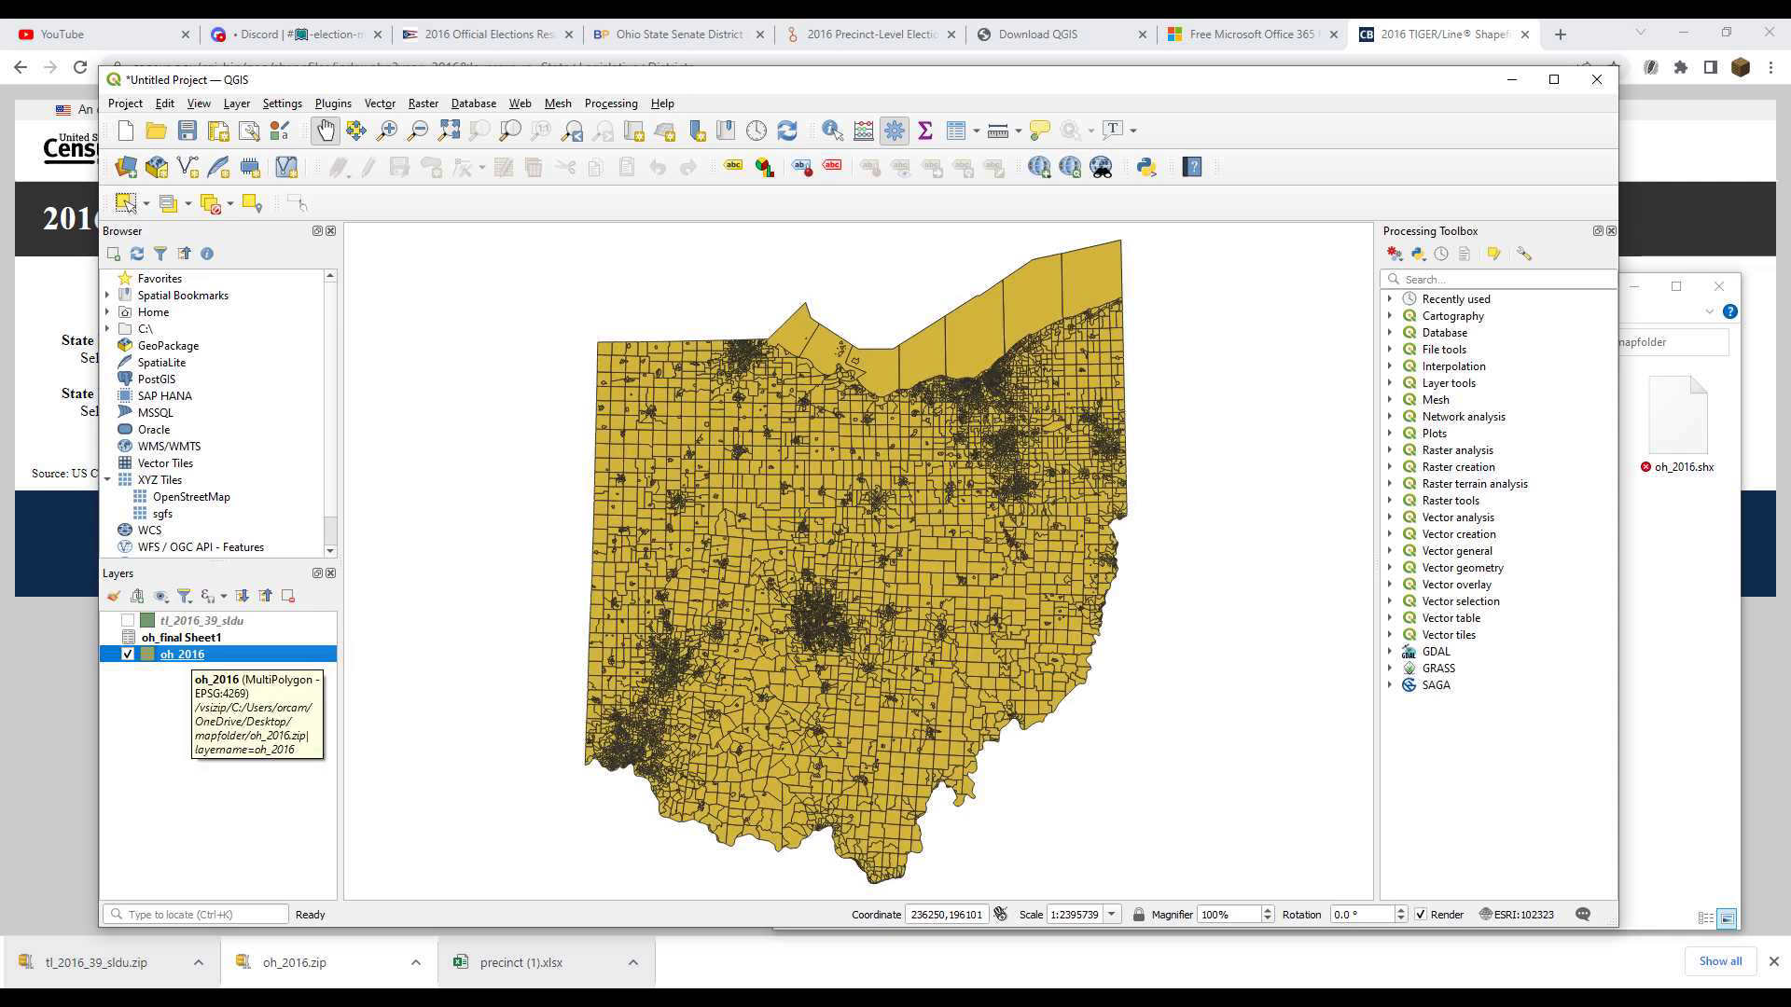
{"action": "right_click", "coordinate": [191, 653]}
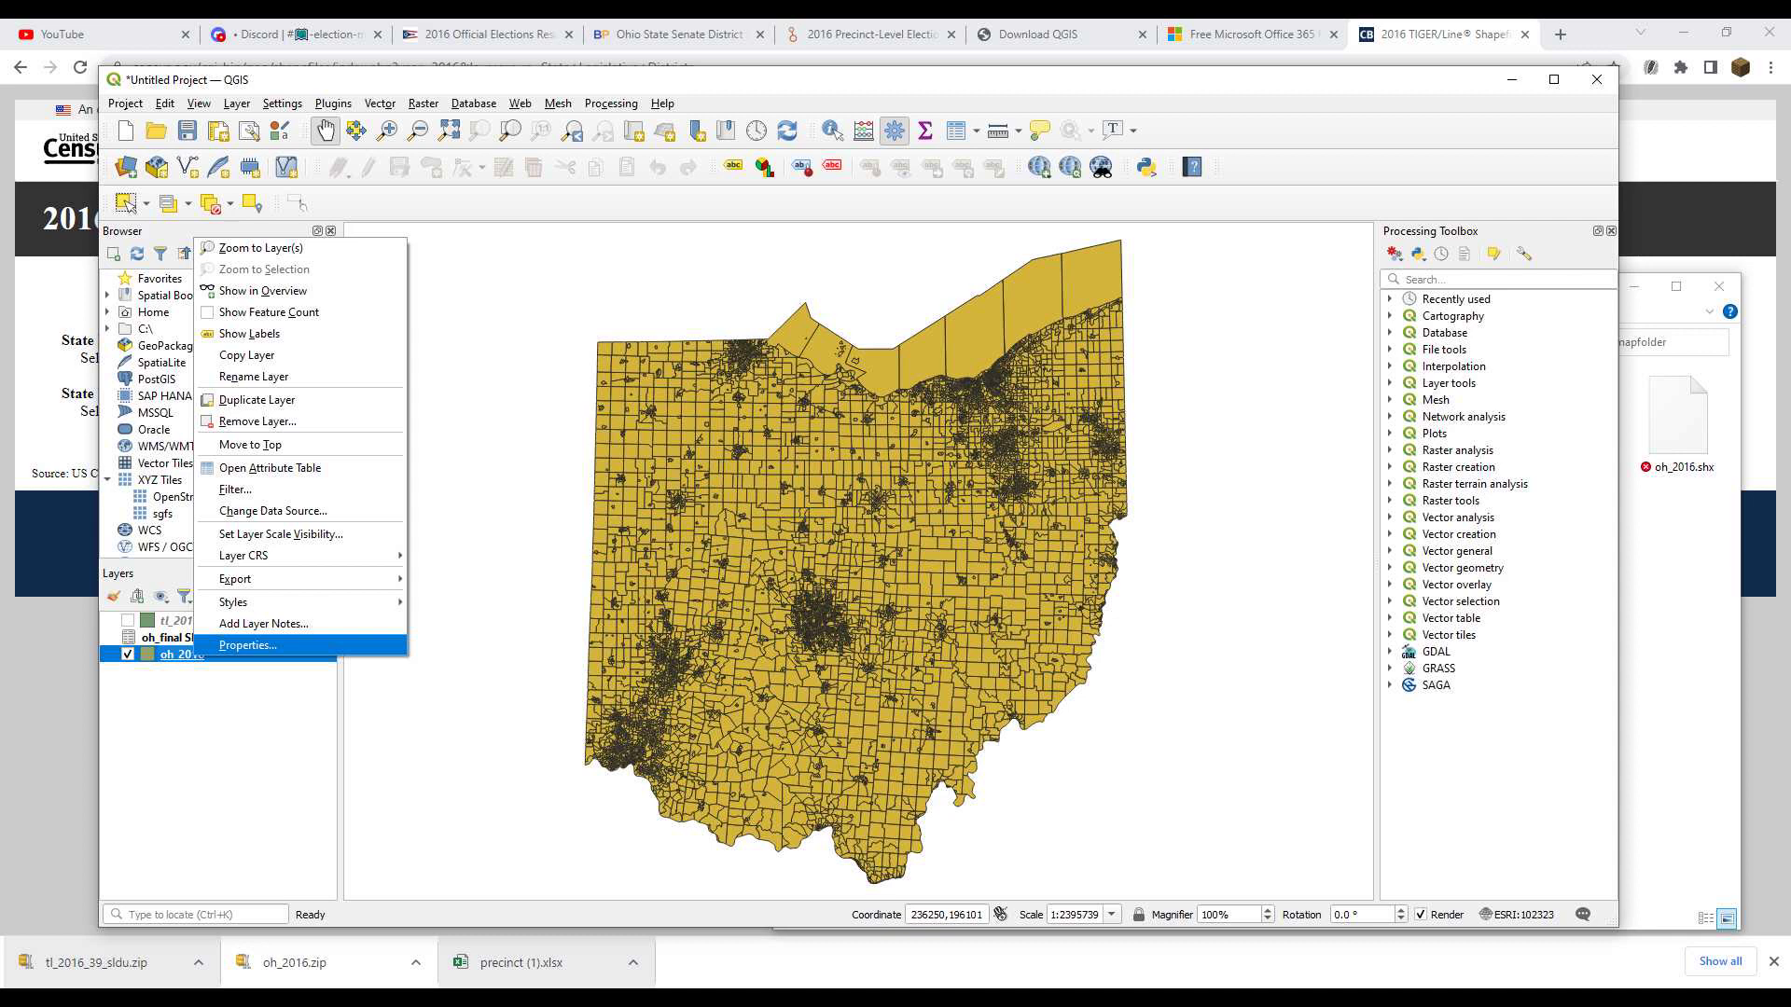
{"action": "left_click", "coordinate": [248, 645]}
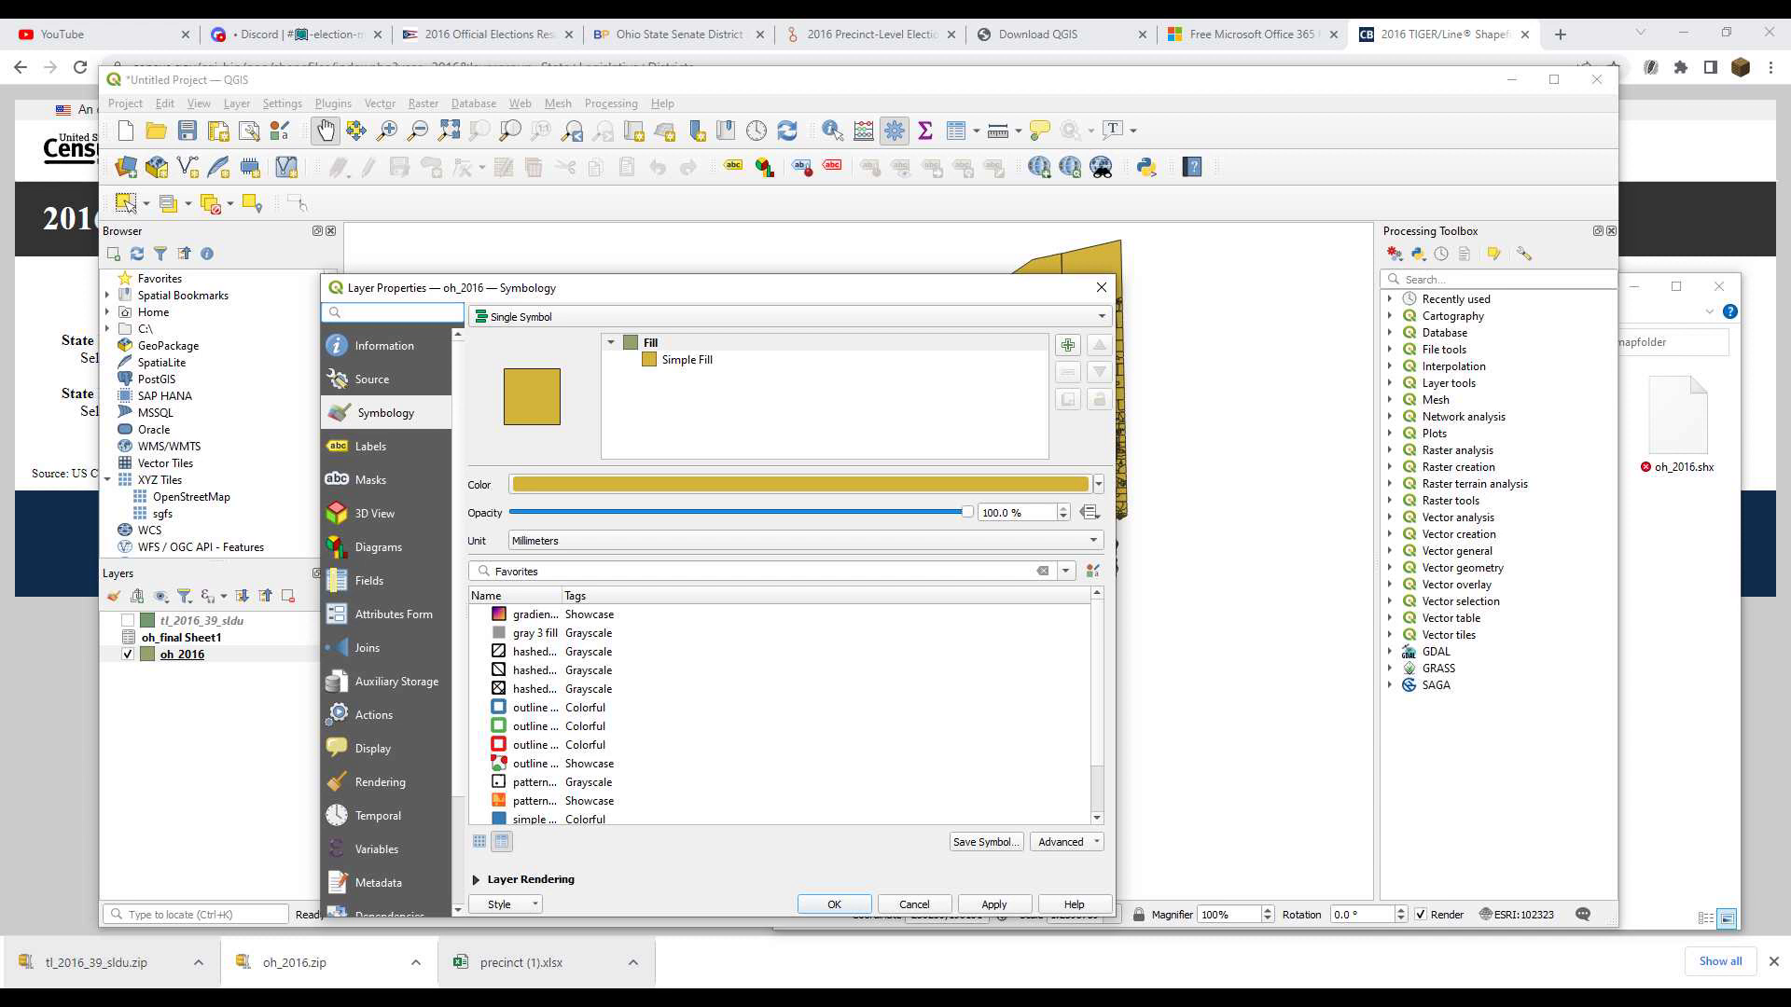
{"action": "type", "text": "sym"}
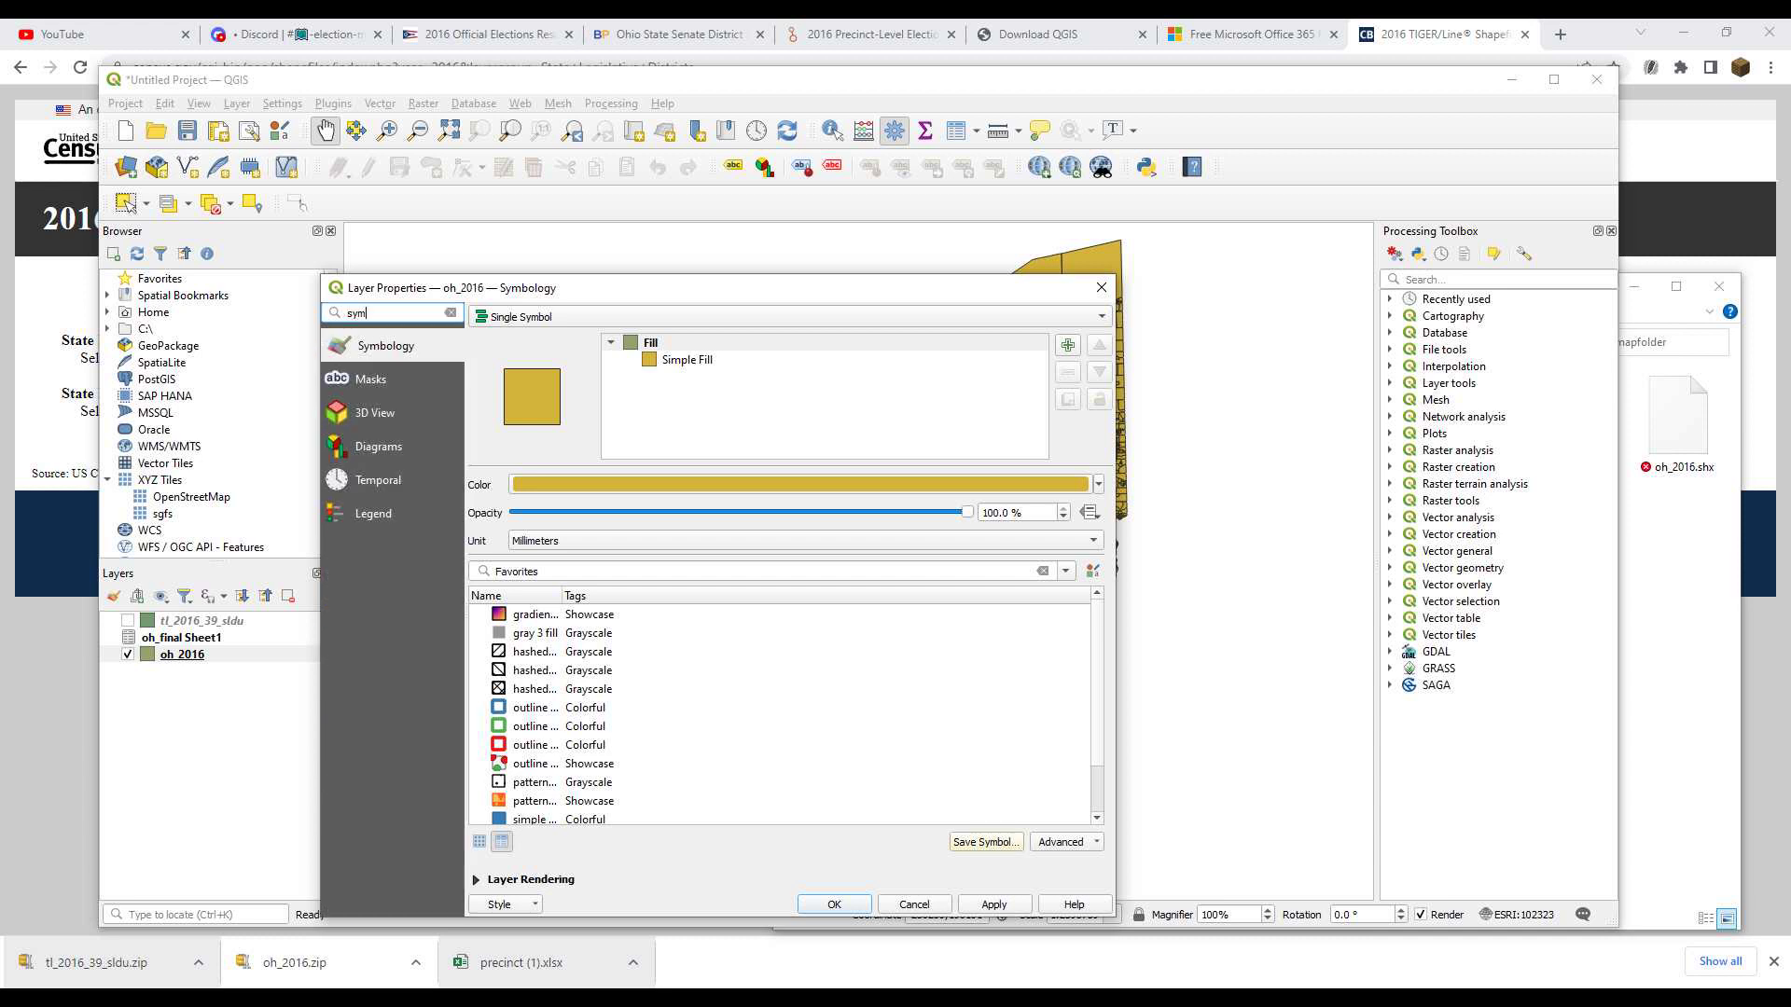
{"action": "key", "text": "BackSpace"}
{"action": "key", "text": "BackSpace"}
{"action": "key", "text": "BackSpace"}
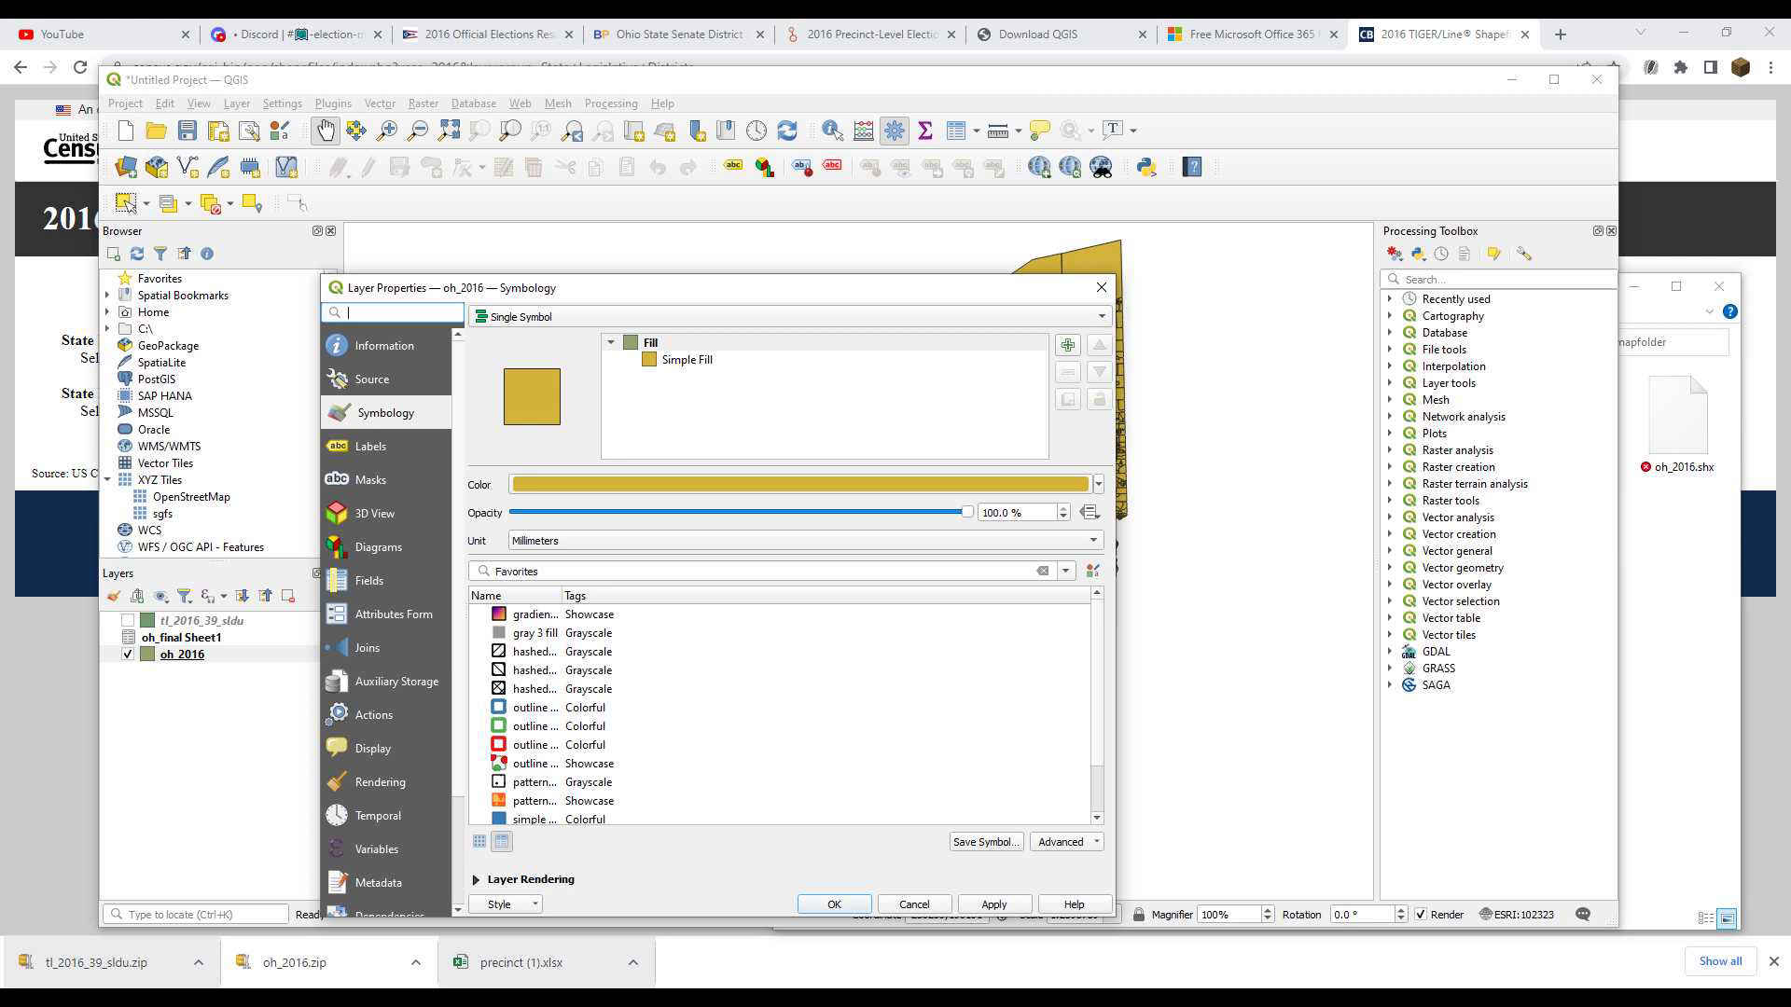
{"action": "left_click", "coordinate": [687, 360]}
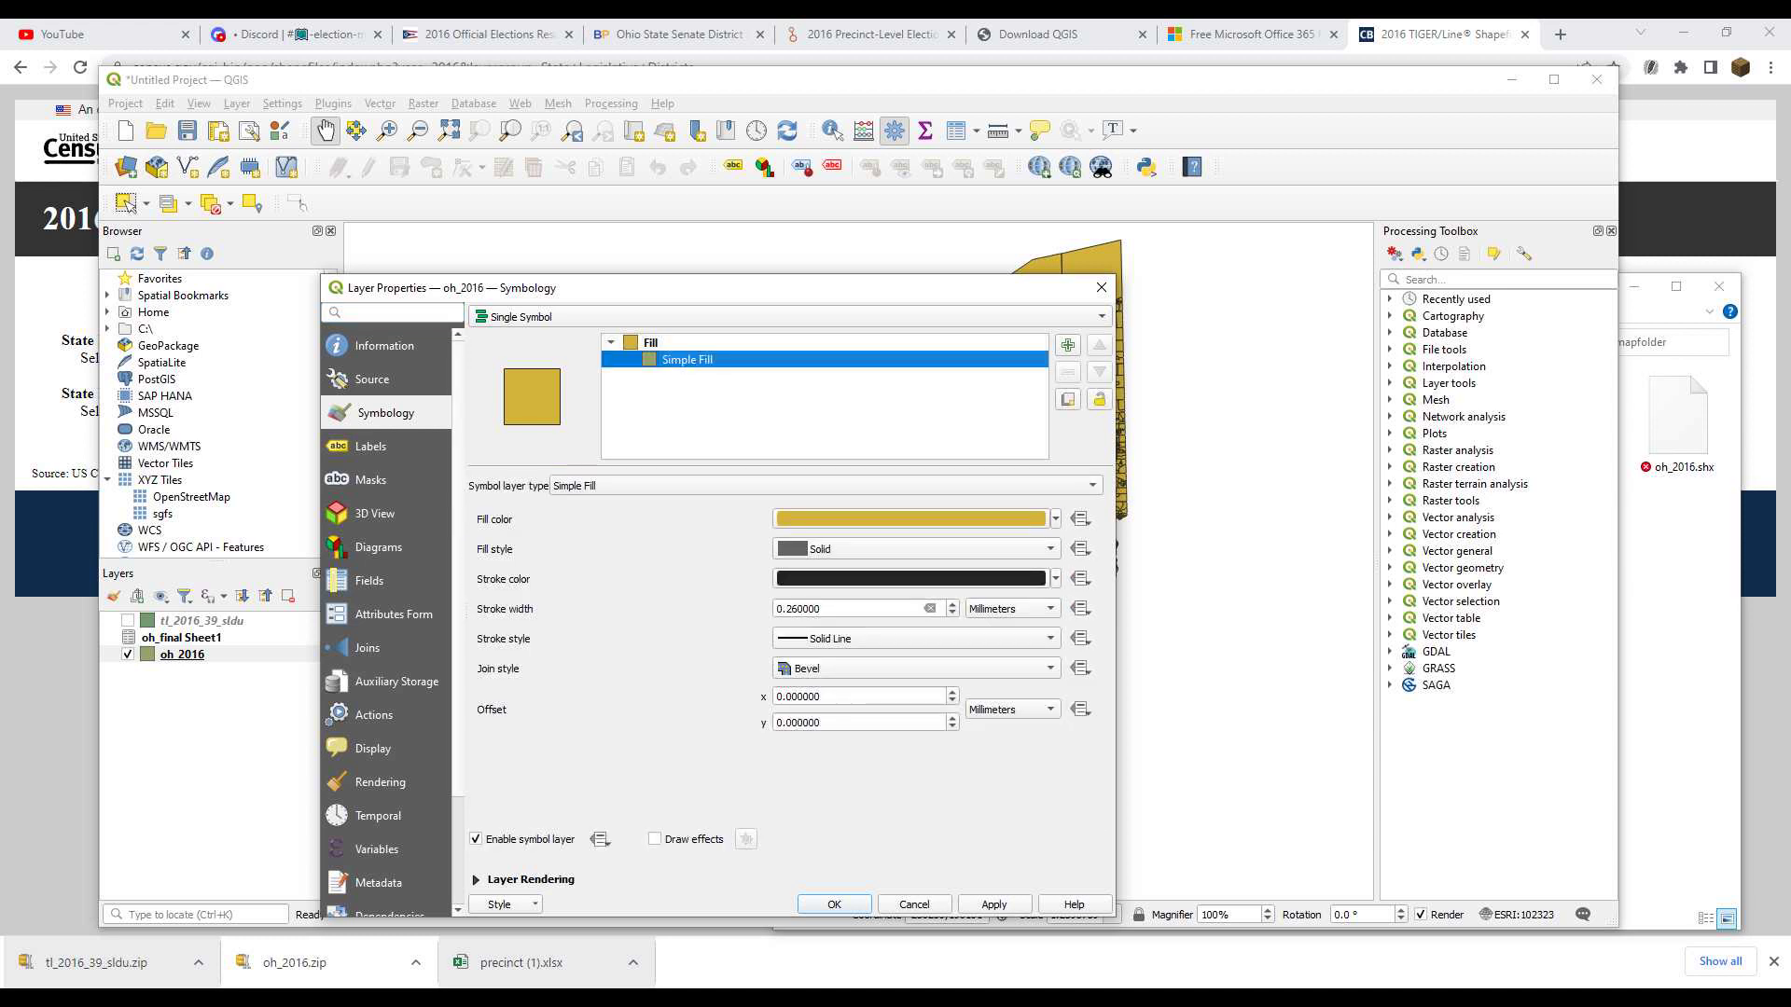
{"action": "left_click", "coordinate": [1081, 519]}
{"action": "left_click", "coordinate": [1108, 738]}
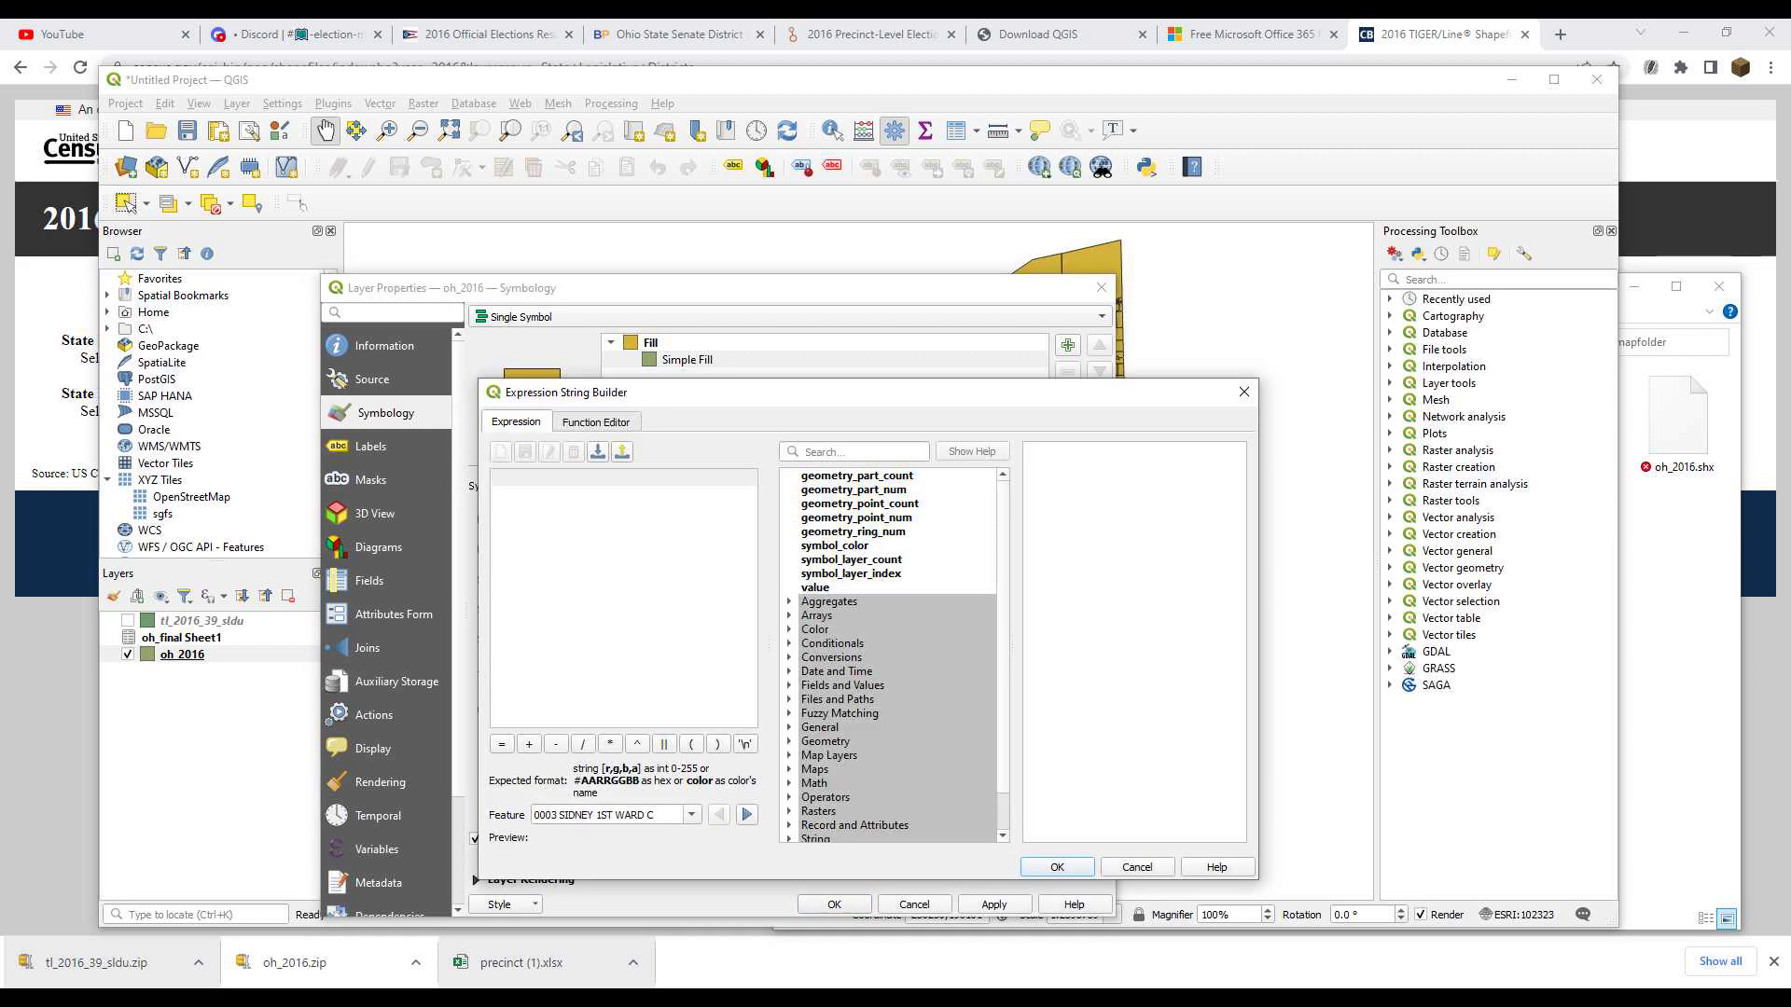
{"action": "type", "text": "ramp_"}
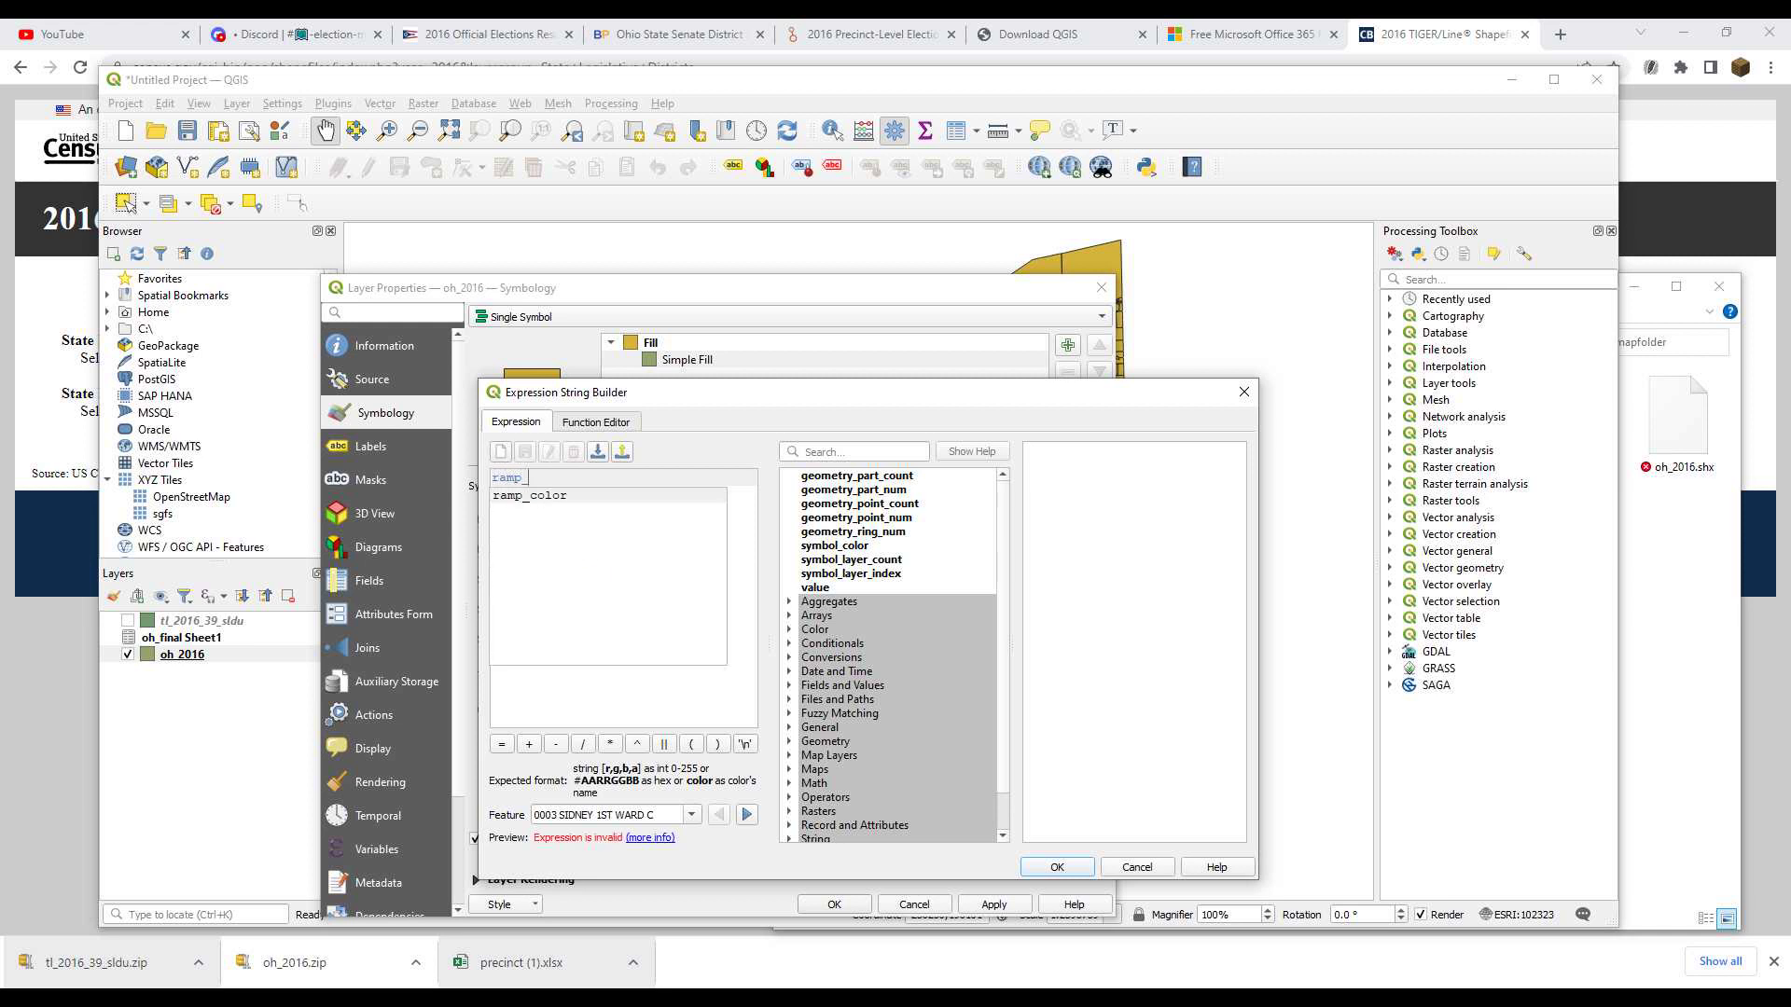
{"action": "type", "text": "color("}
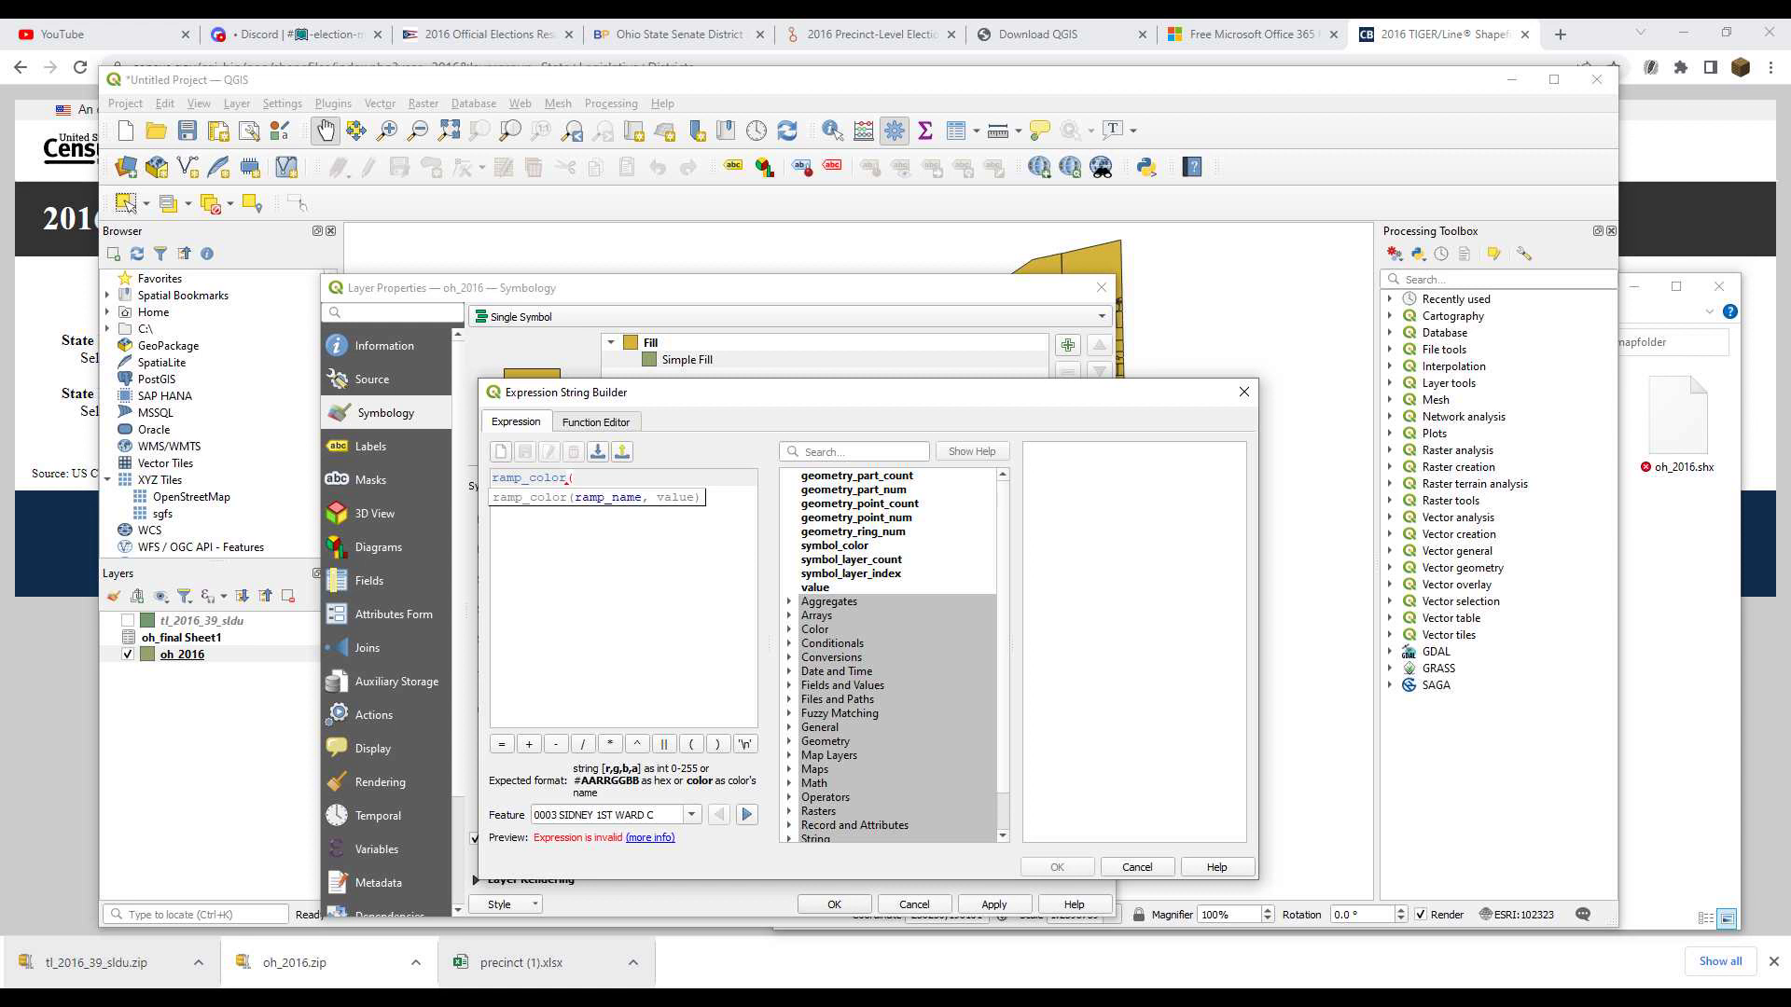
{"action": "type", "text": "'fullcolor', scale"}
{"action": "left_click_drag", "start_coordinate": [573, 478], "coordinate": [708, 477]}
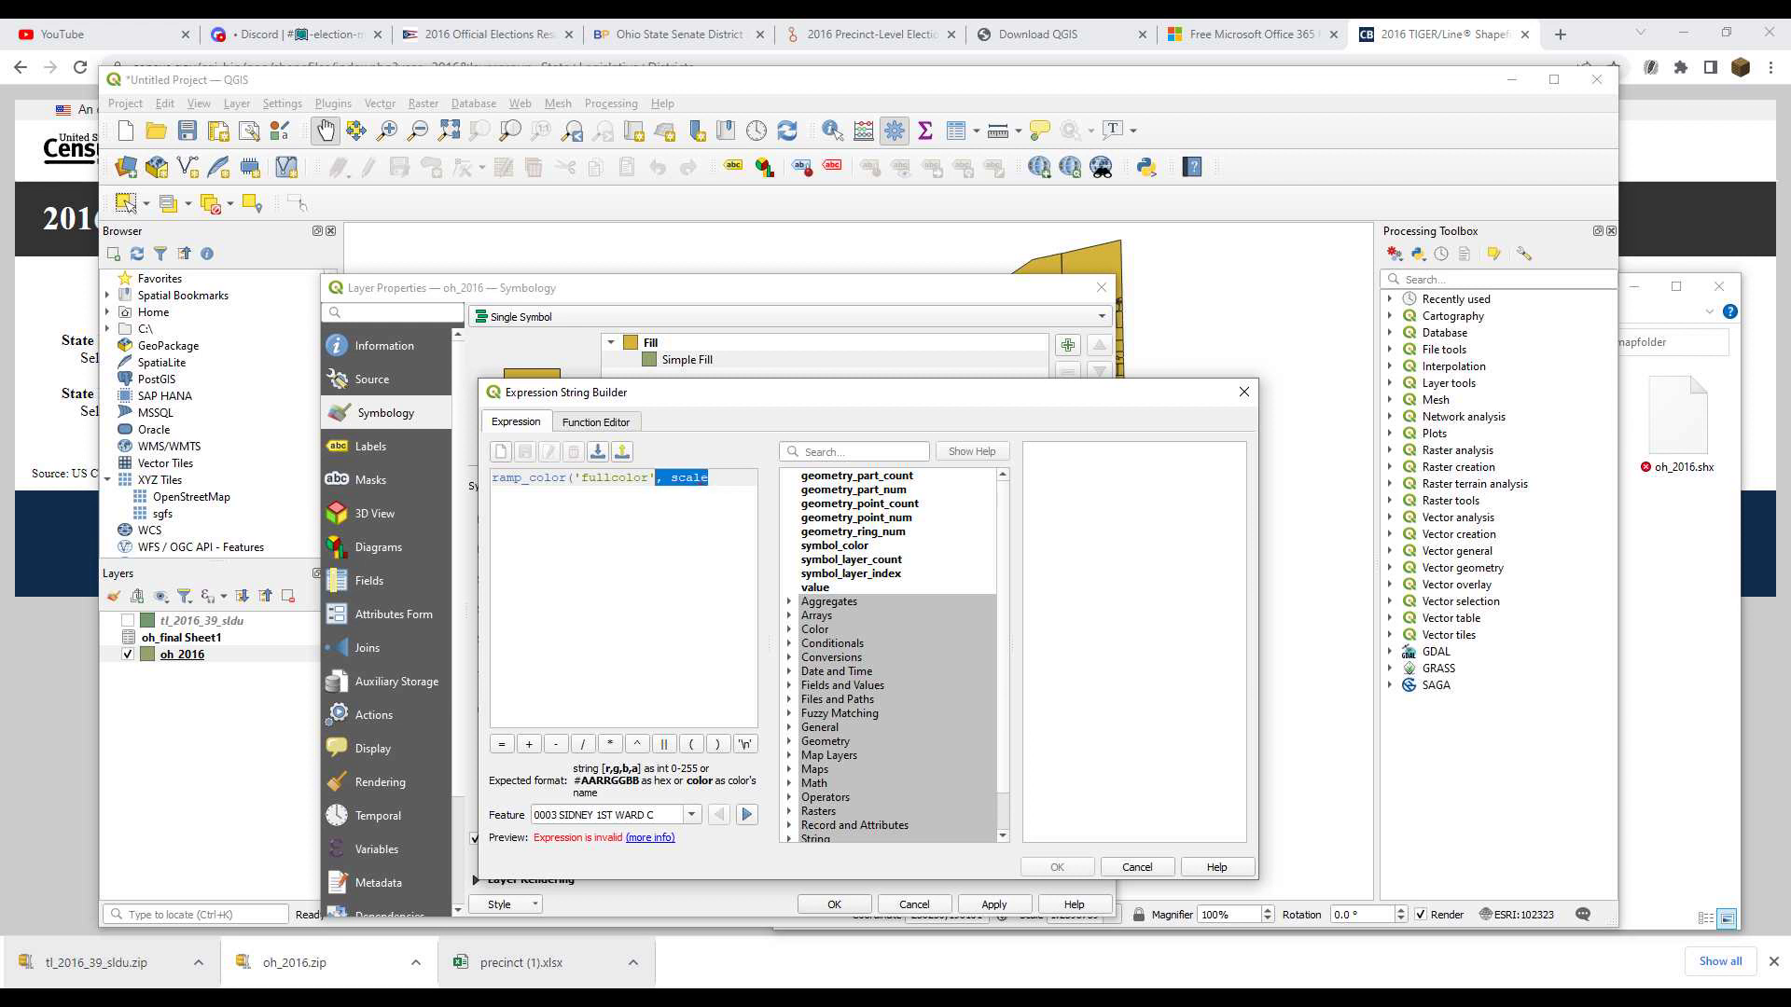
{"action": "left_click", "coordinate": [707, 477]}
{"action": "type", "text": "_"}
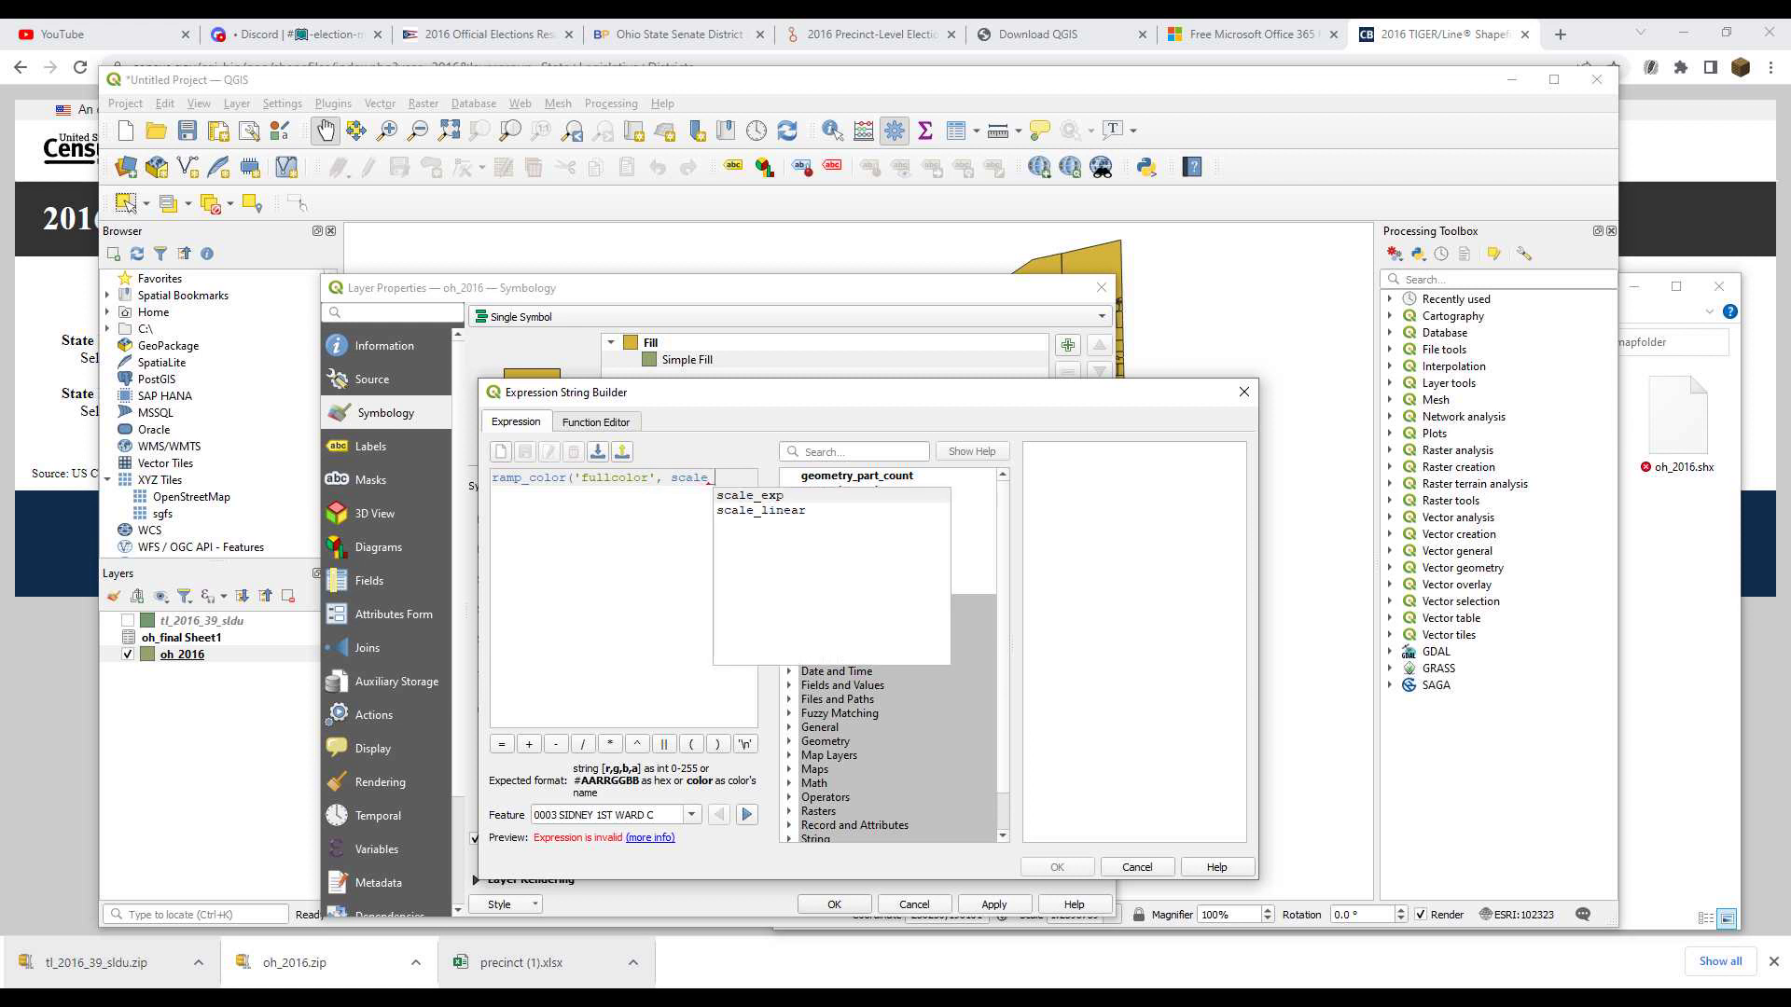
{"action": "type", "text": "linear("}
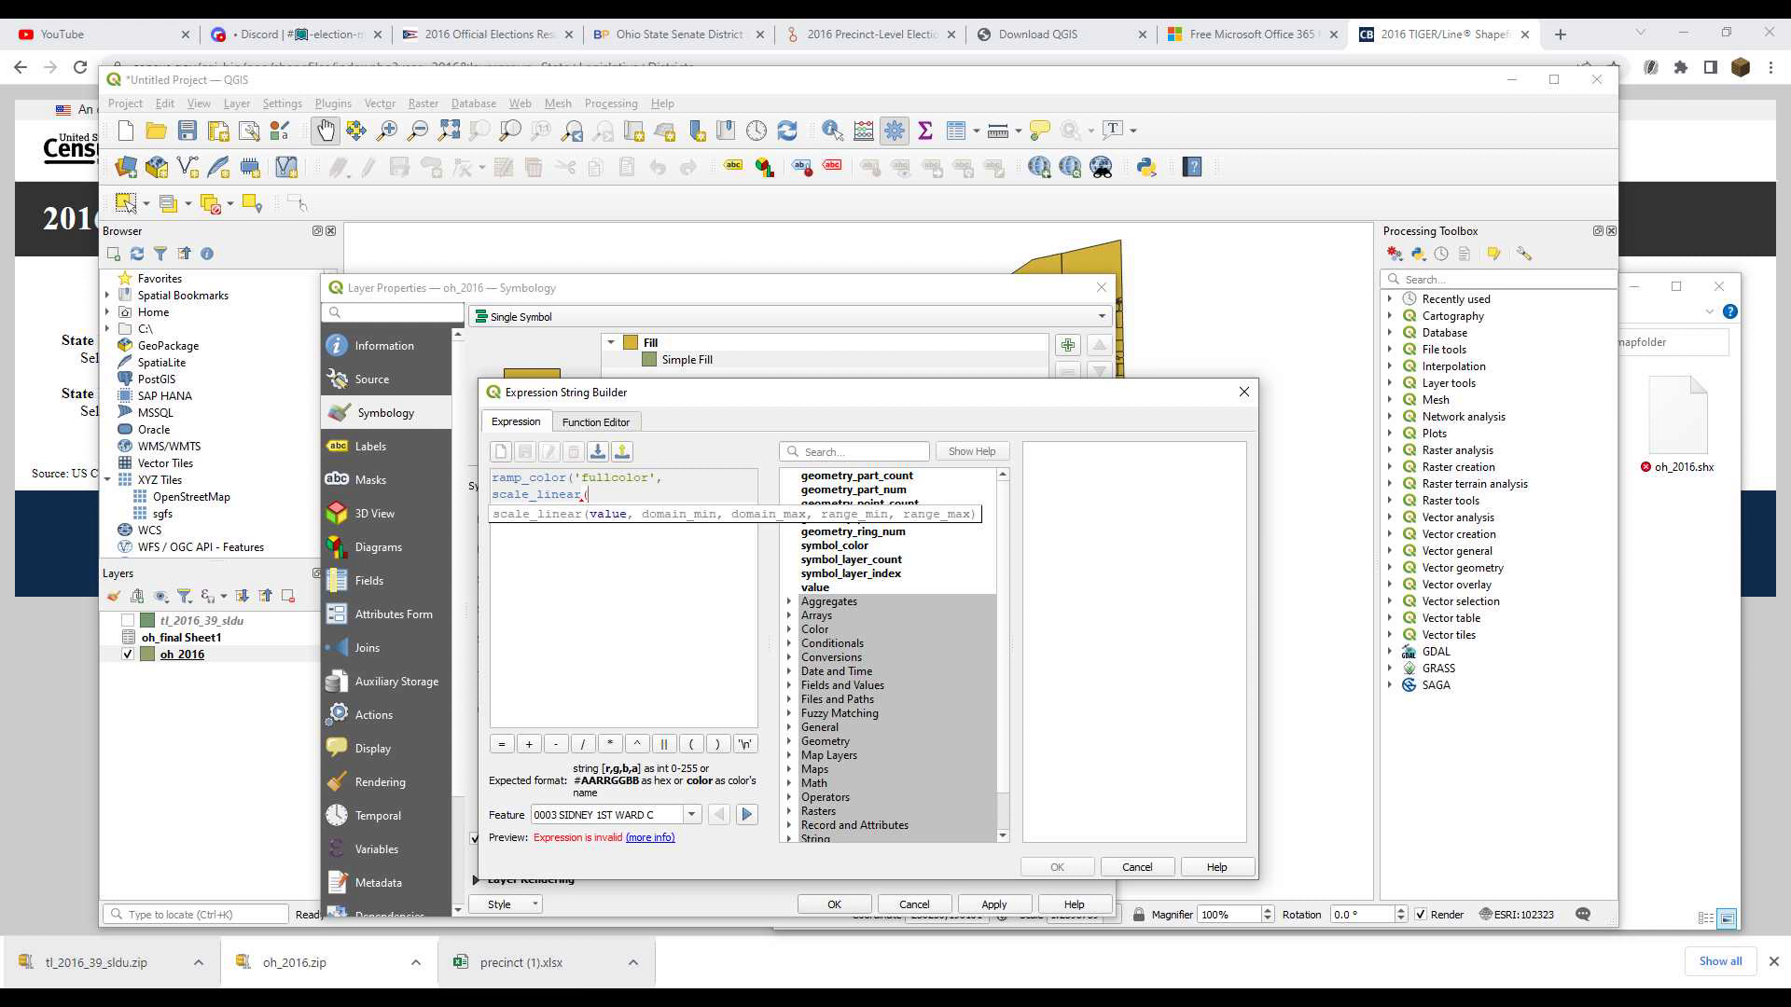
{"action": "left_click", "coordinate": [789, 686]}
{"action": "scroll", "coordinate": [890, 653], "scroll_direction": "down", "scroll_amount": 2}
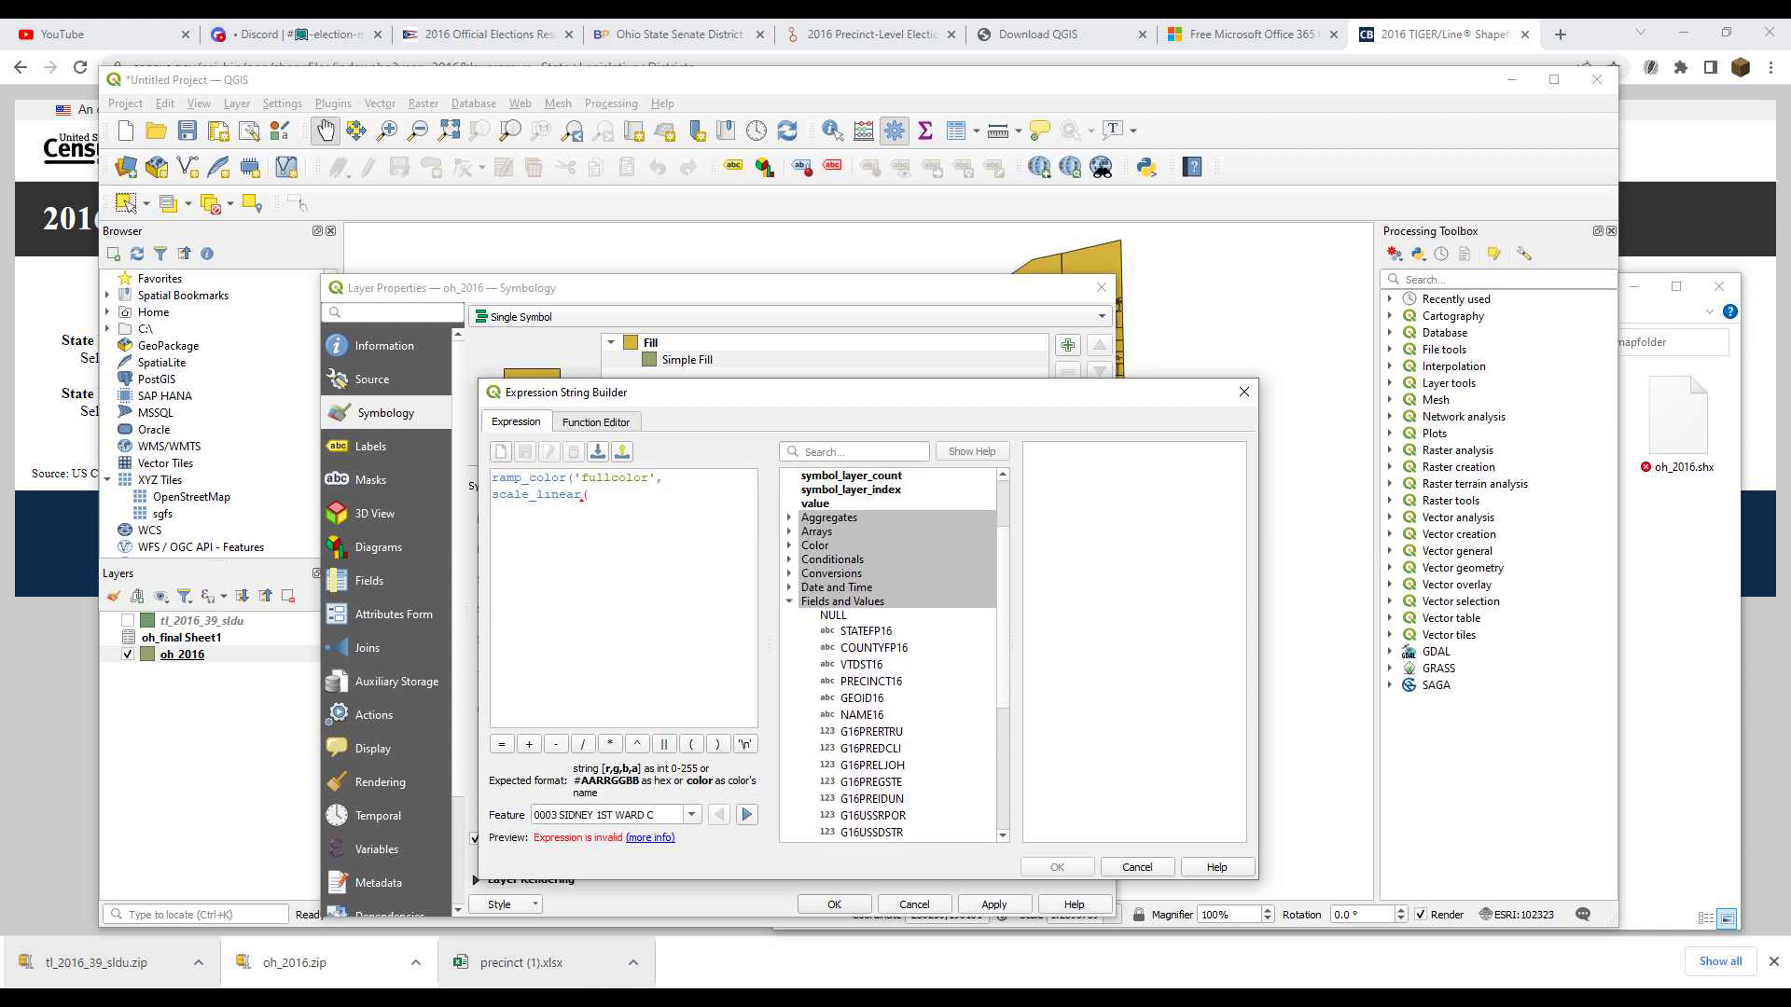
{"action": "scroll", "coordinate": [891, 653], "scroll_direction": "down", "scroll_amount": 1}
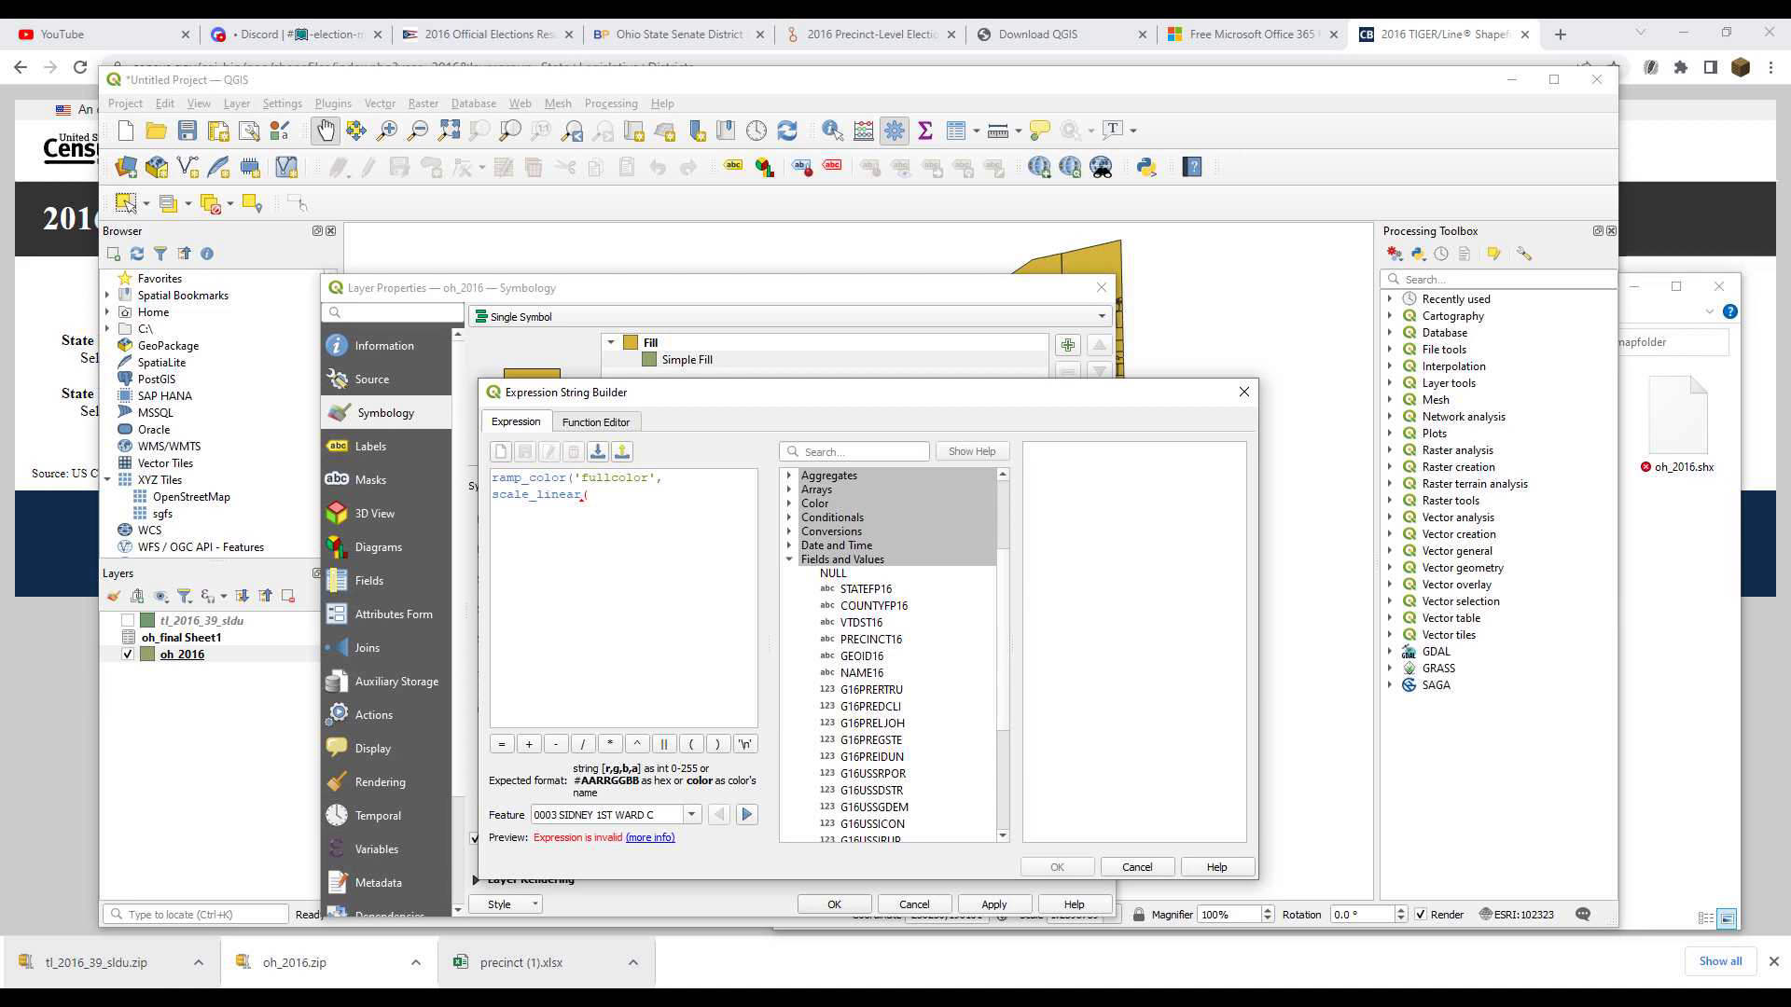
{"action": "scroll", "coordinate": [891, 652], "scroll_direction": "down", "scroll_amount": 5}
{"action": "scroll", "coordinate": [891, 653], "scroll_direction": "up", "scroll_amount": 4}
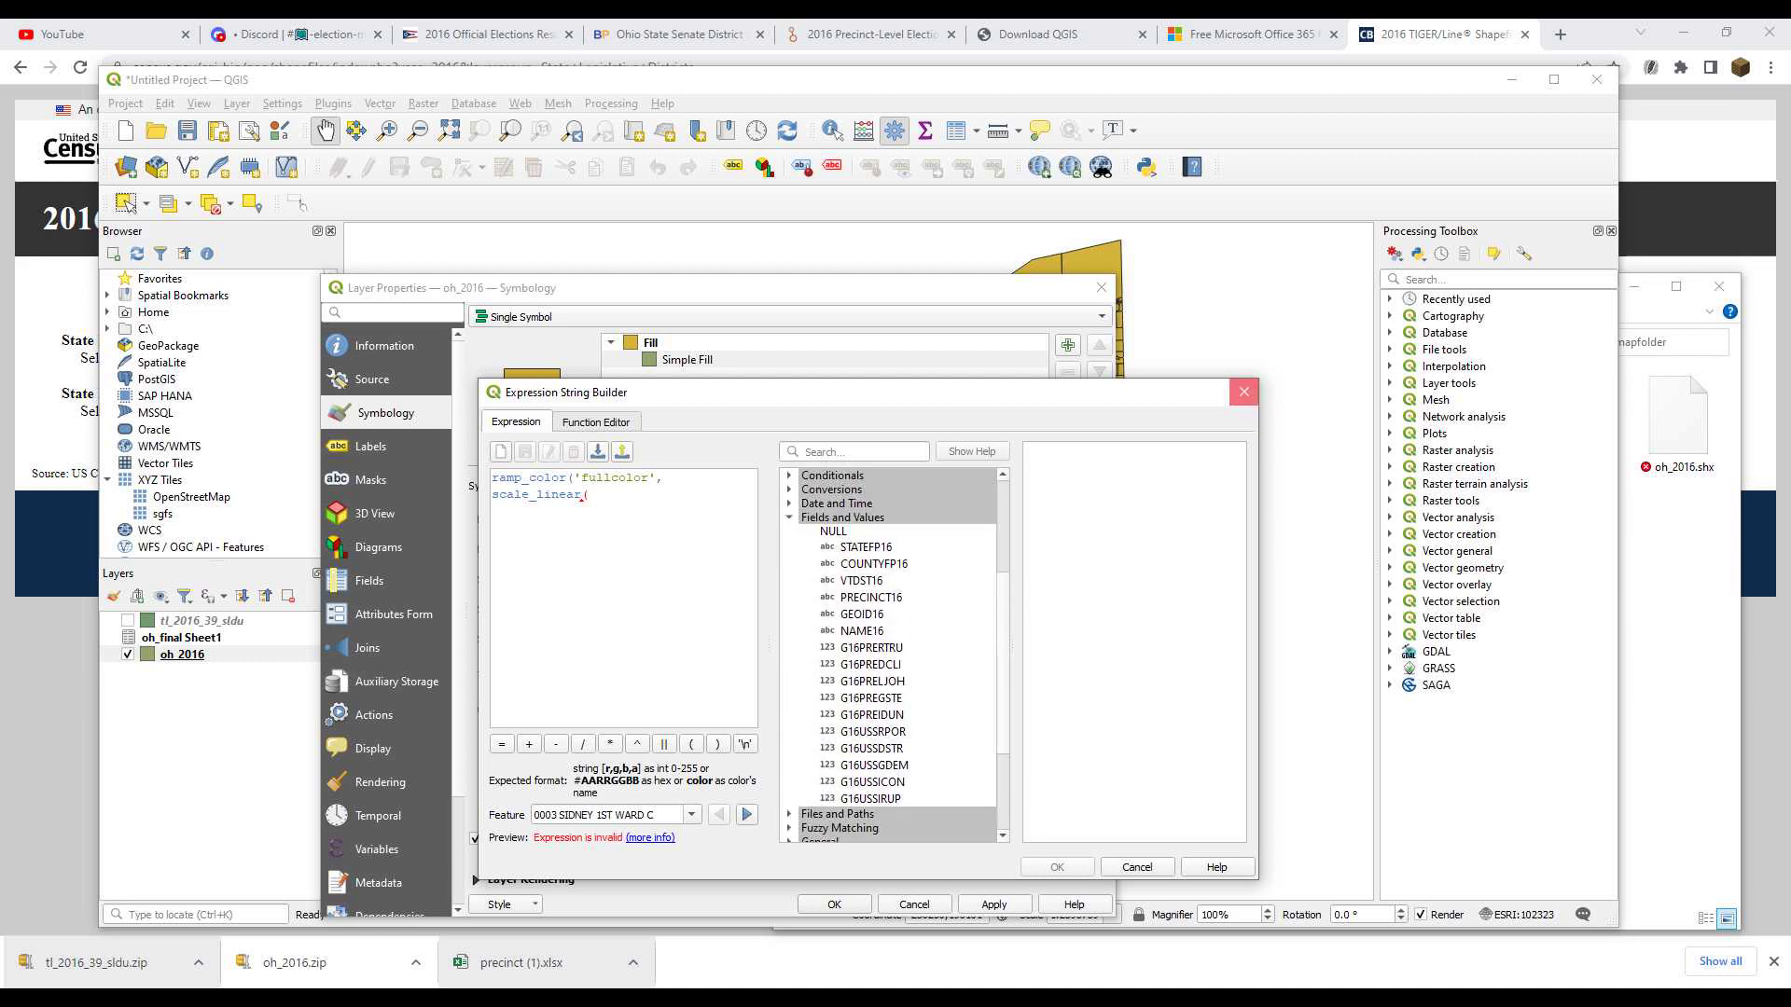
{"action": "left_click", "coordinate": [1244, 392]}
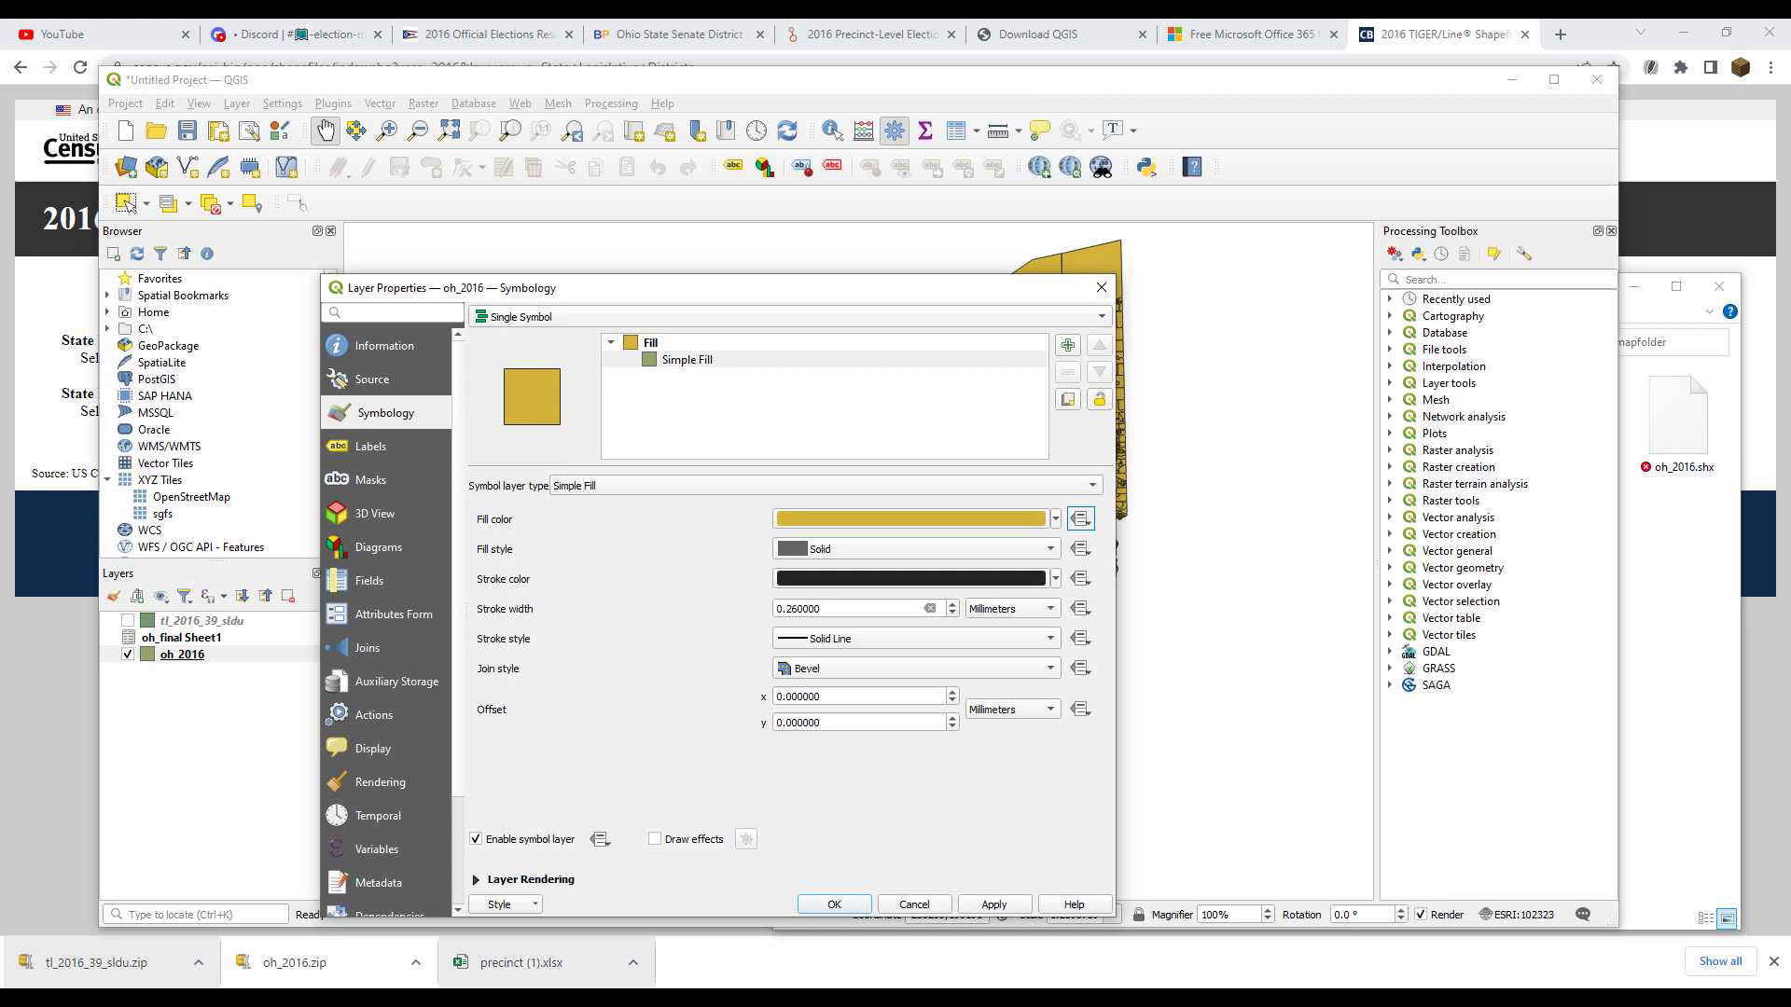
Join oh_final Sheet1 to the oh_2016 layer using VTDST16 as both join field and target field, and apply it
{"action": "left_click", "coordinate": [368, 649]}
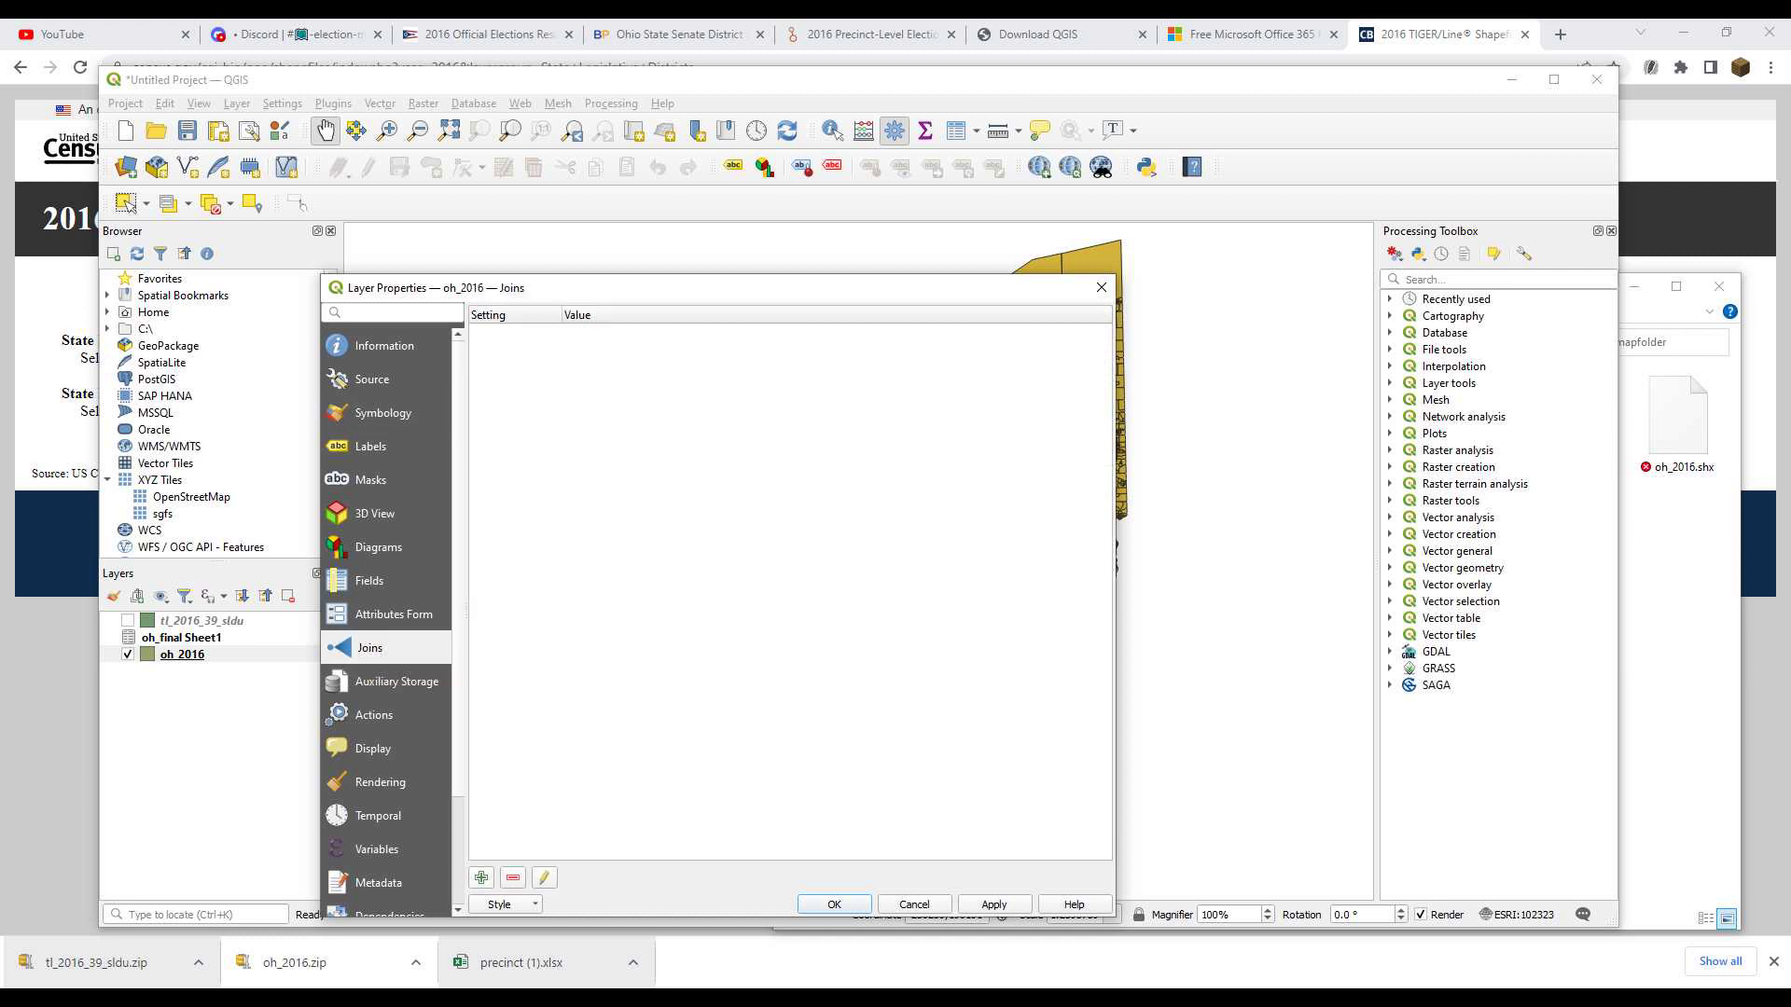
{"action": "left_click", "coordinate": [482, 878]}
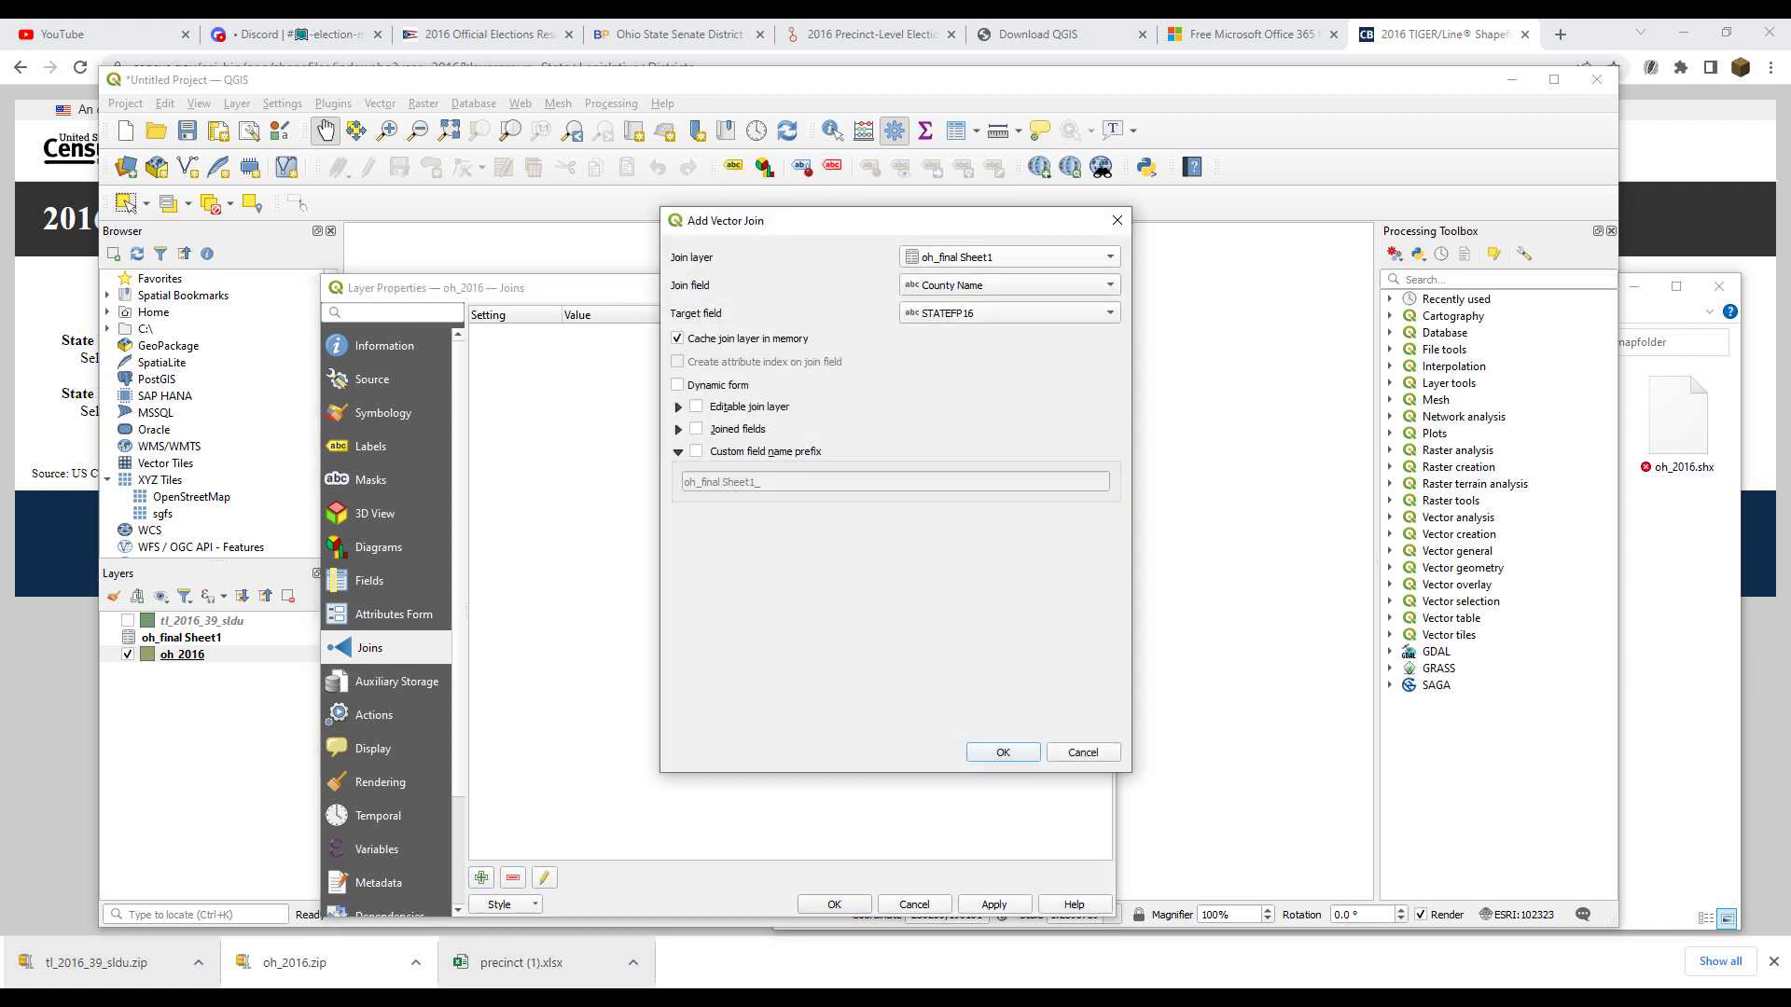
{"action": "left_click", "coordinate": [1009, 257]}
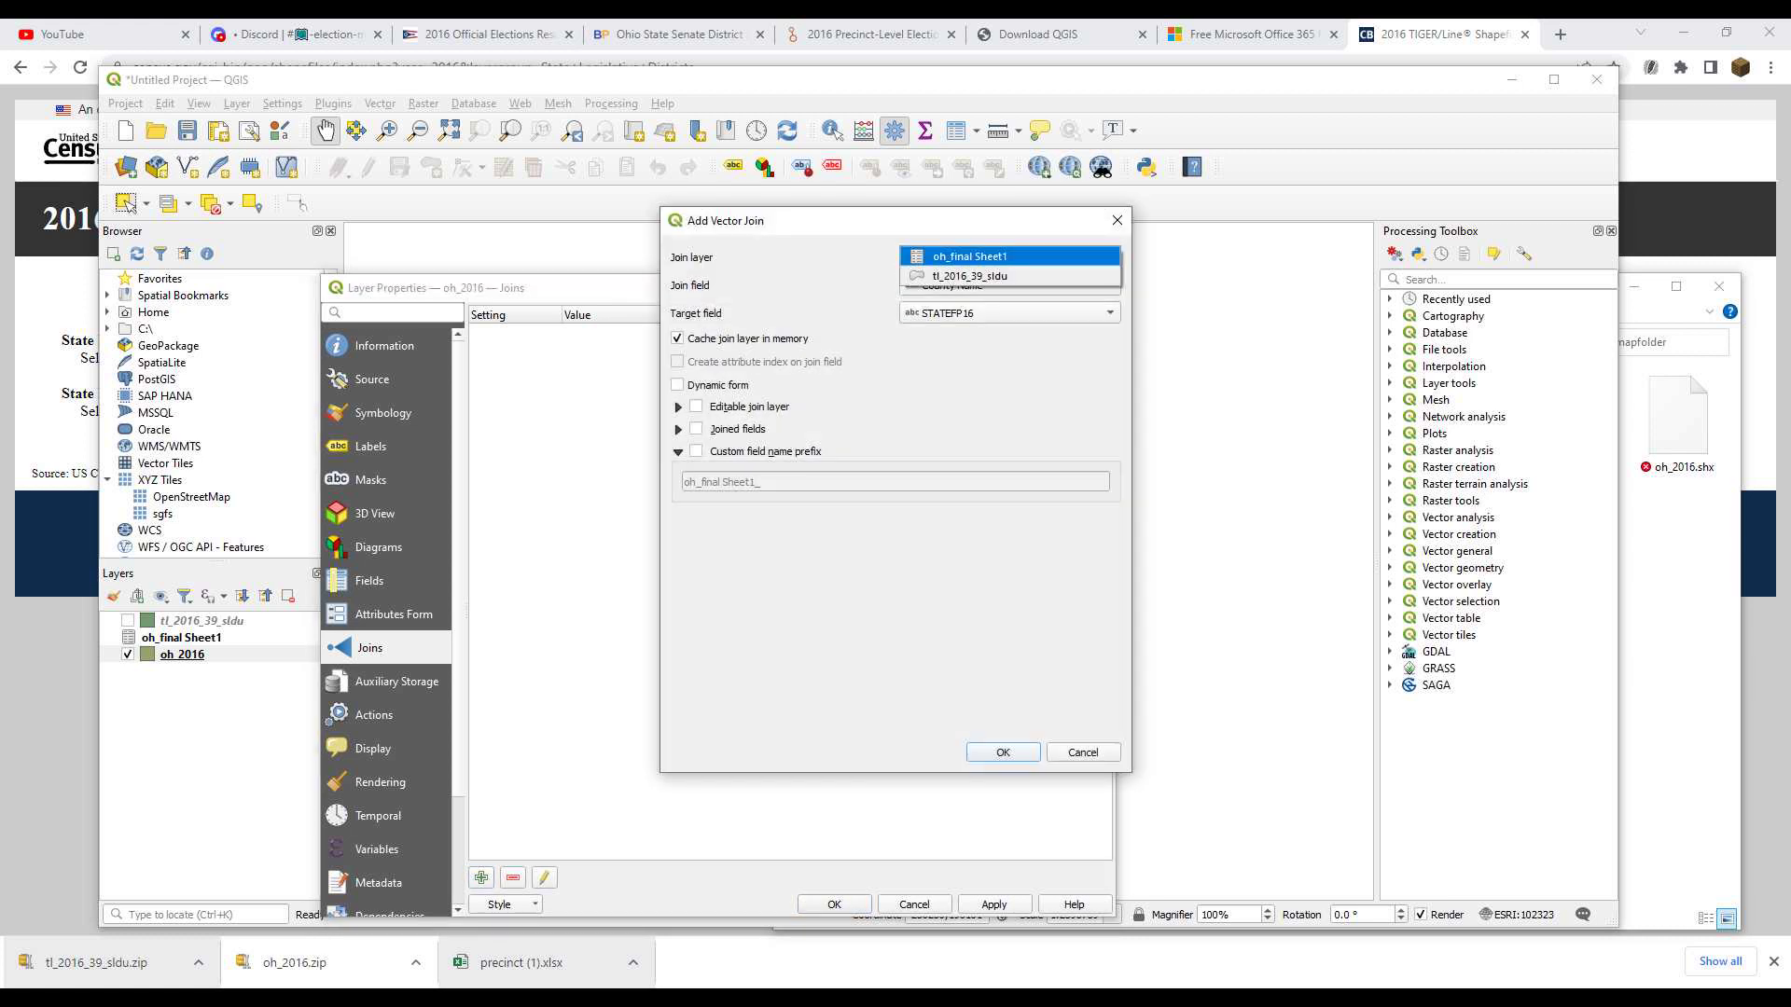
{"action": "left_click", "coordinate": [970, 257]}
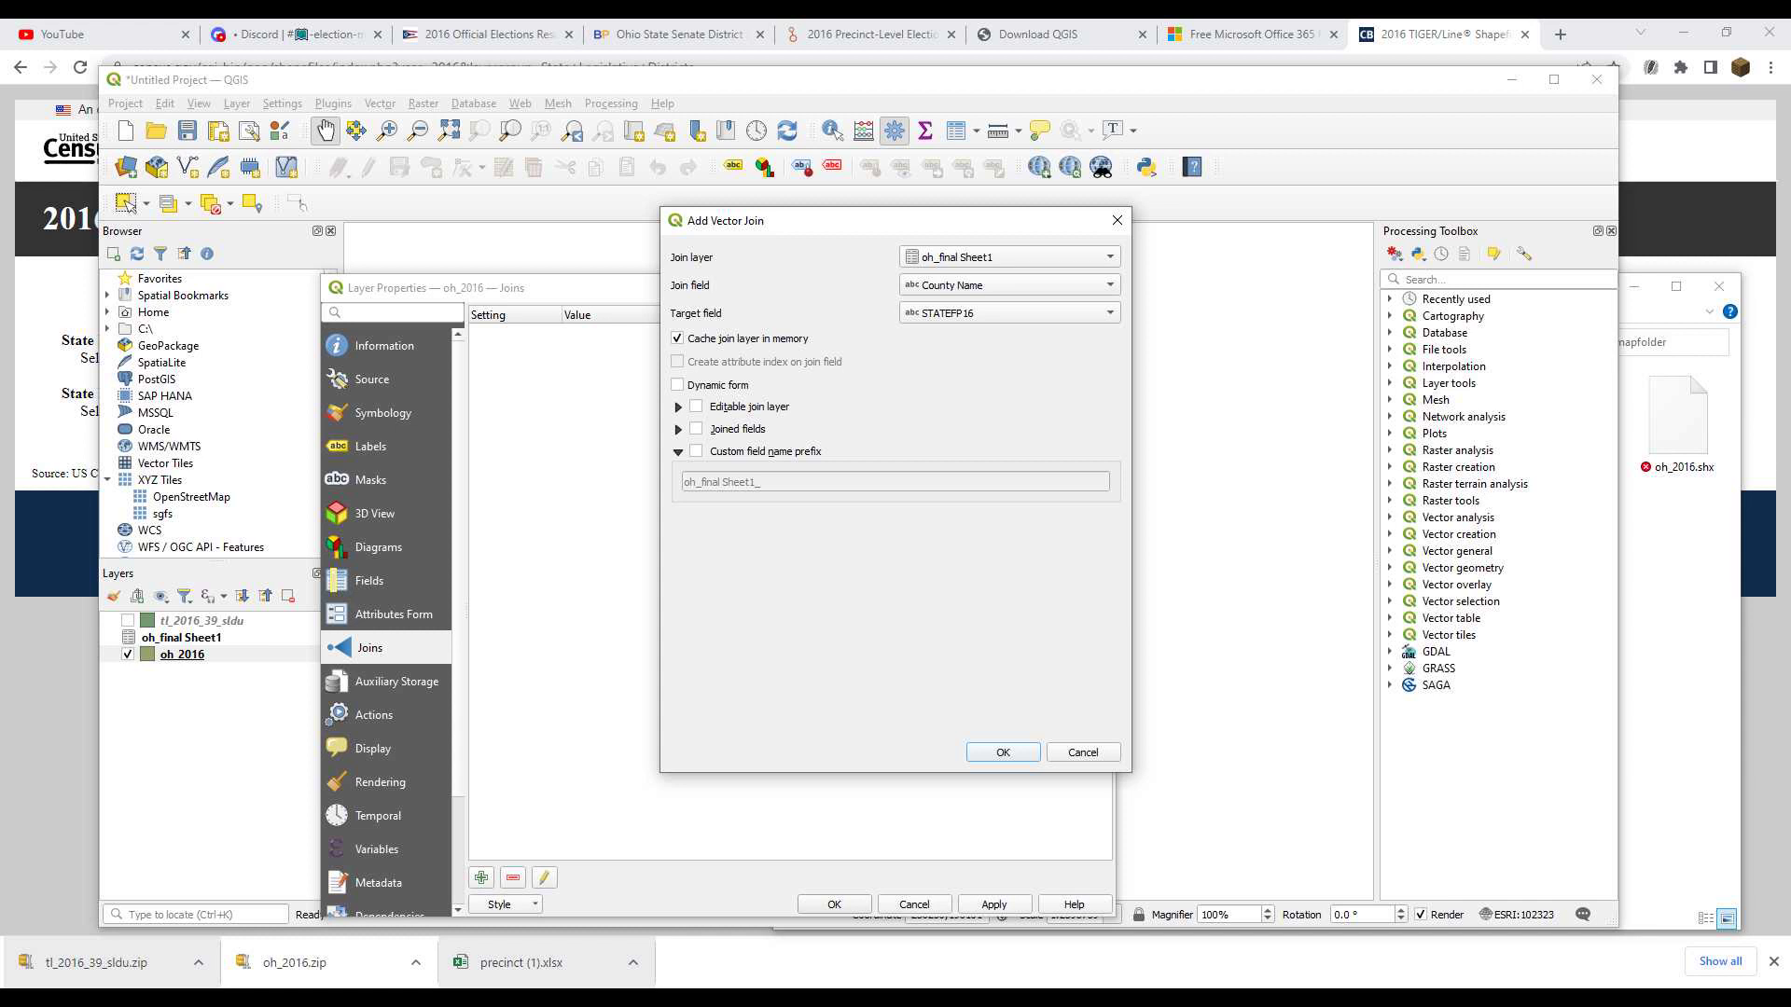
{"action": "left_click", "coordinate": [1009, 284]}
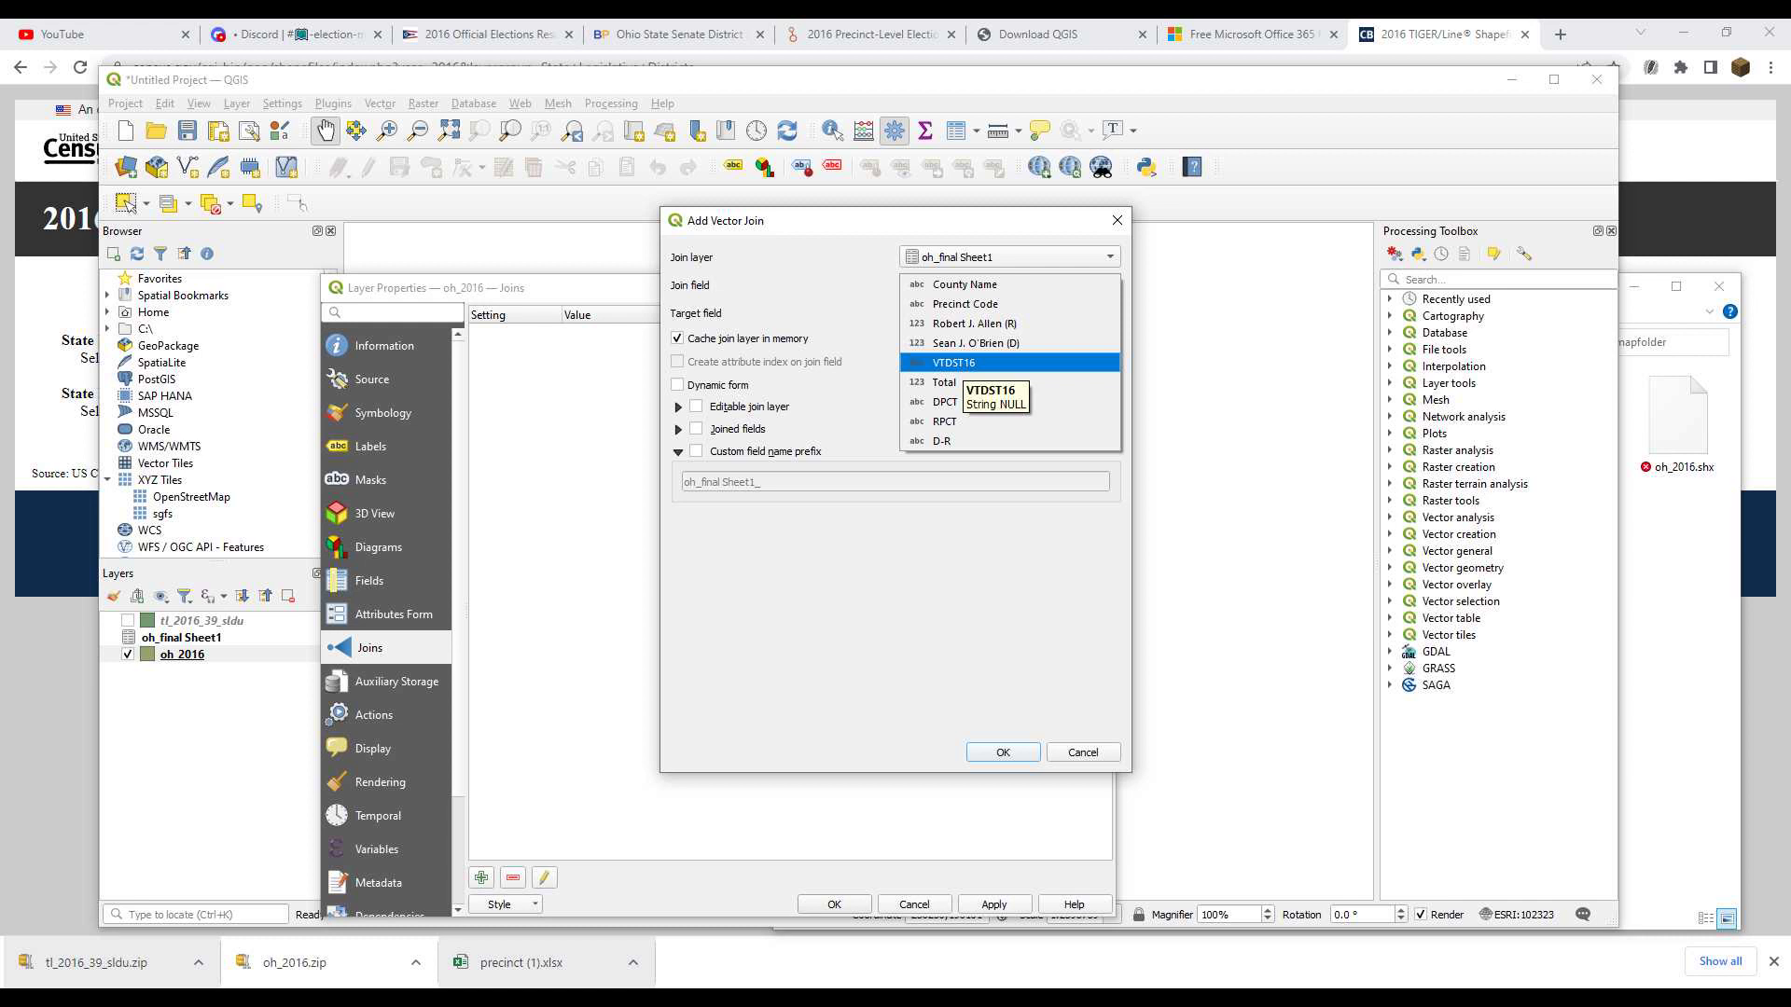
{"action": "left_click", "coordinate": [989, 363]}
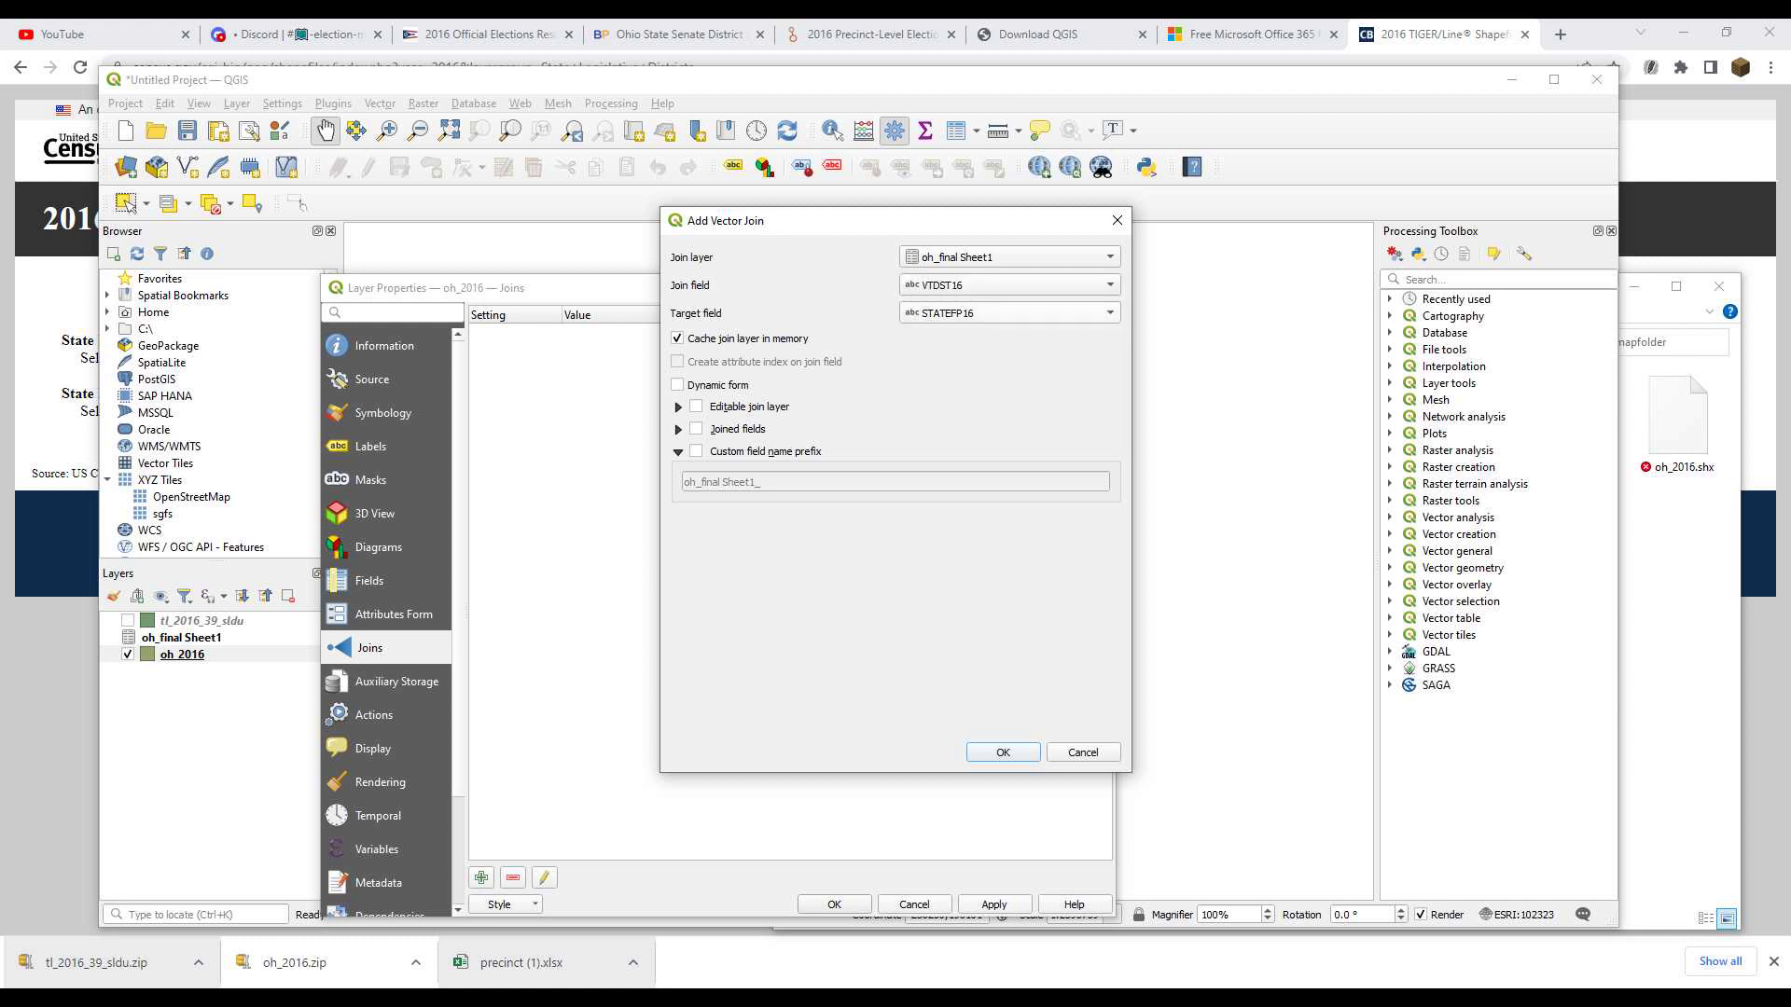
{"action": "left_click", "coordinate": [989, 314]}
{"action": "left_click", "coordinate": [989, 351]}
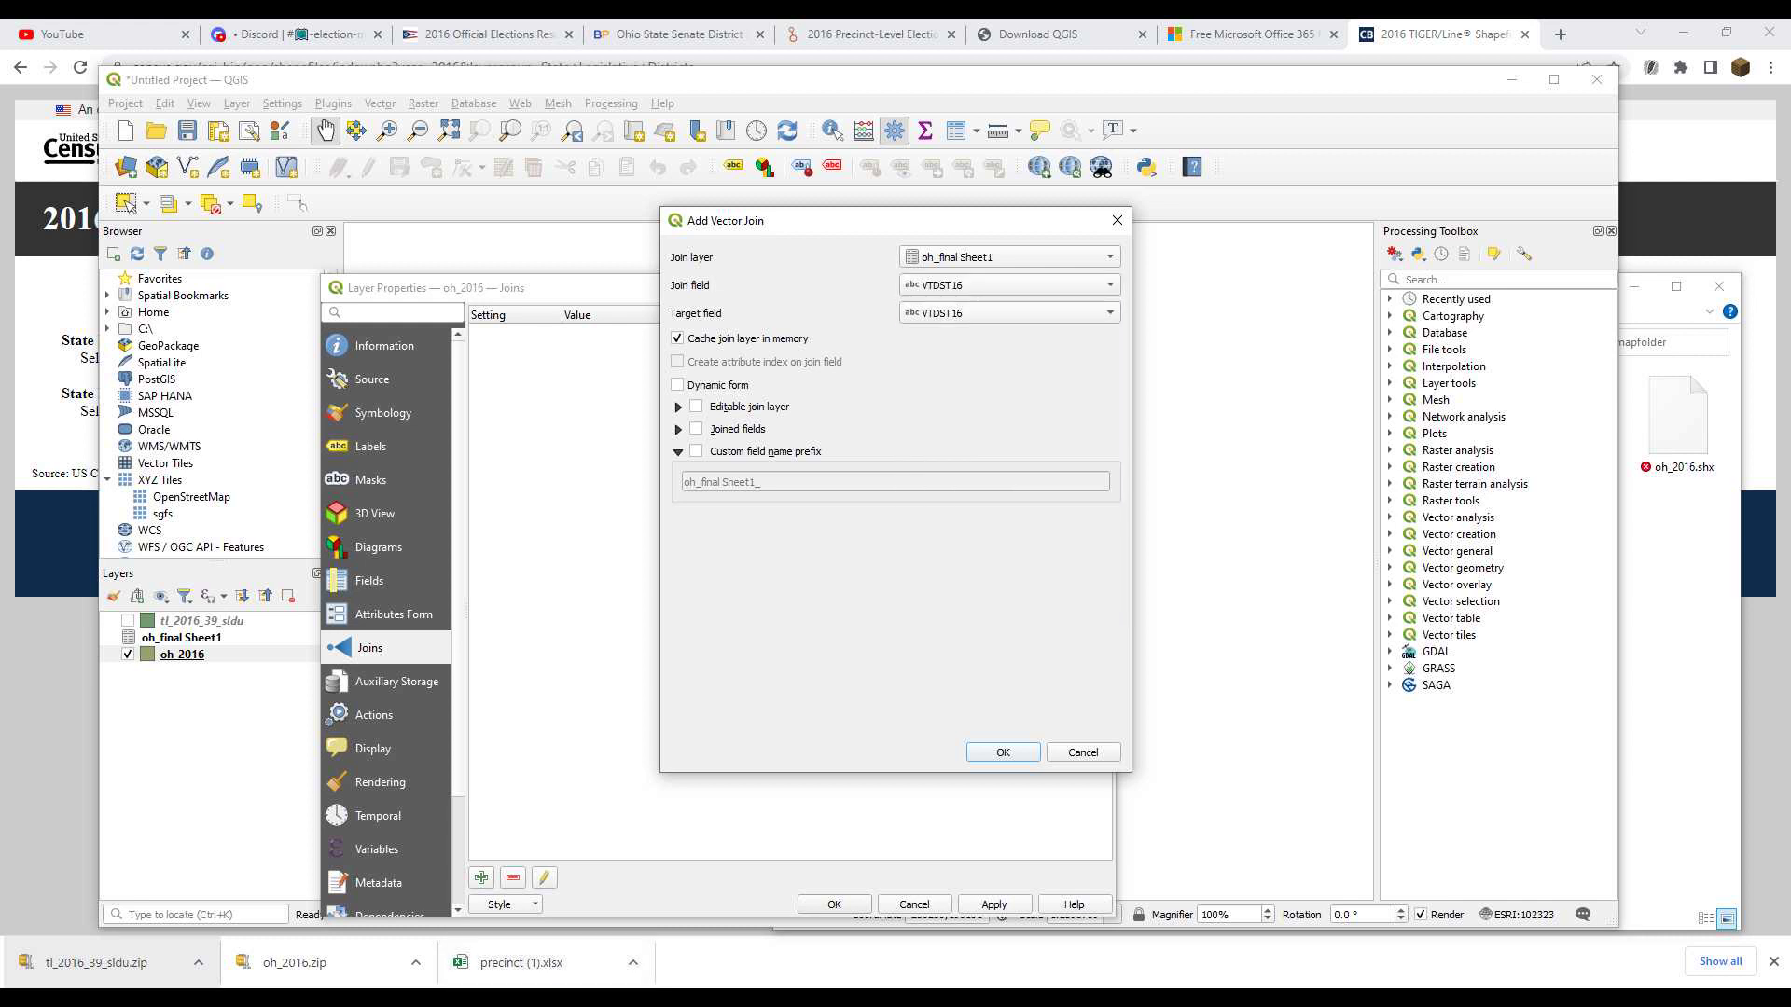
{"action": "left_click", "coordinate": [1003, 752]}
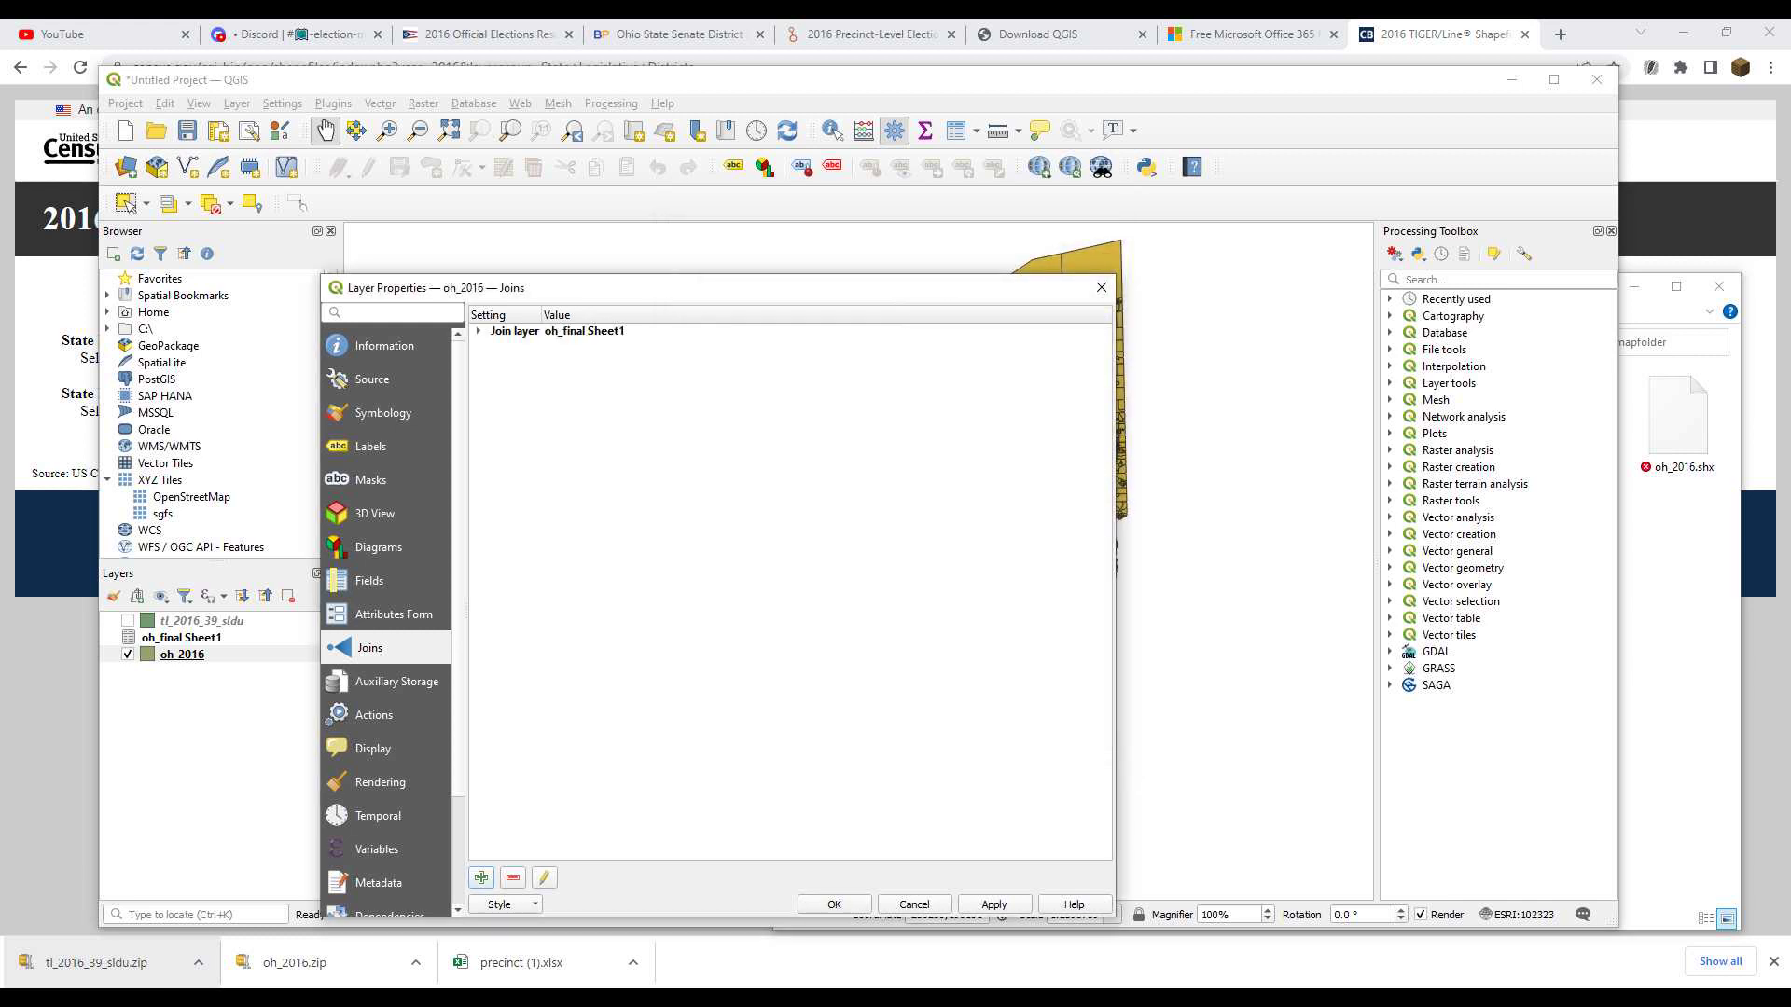
{"action": "left_click", "coordinate": [994, 905]}
Begin a data-defined fill color expression for oh_2016's Simple Fill with ramp_color('fullcolor', scale_linear(
{"action": "left_click", "coordinate": [384, 414]}
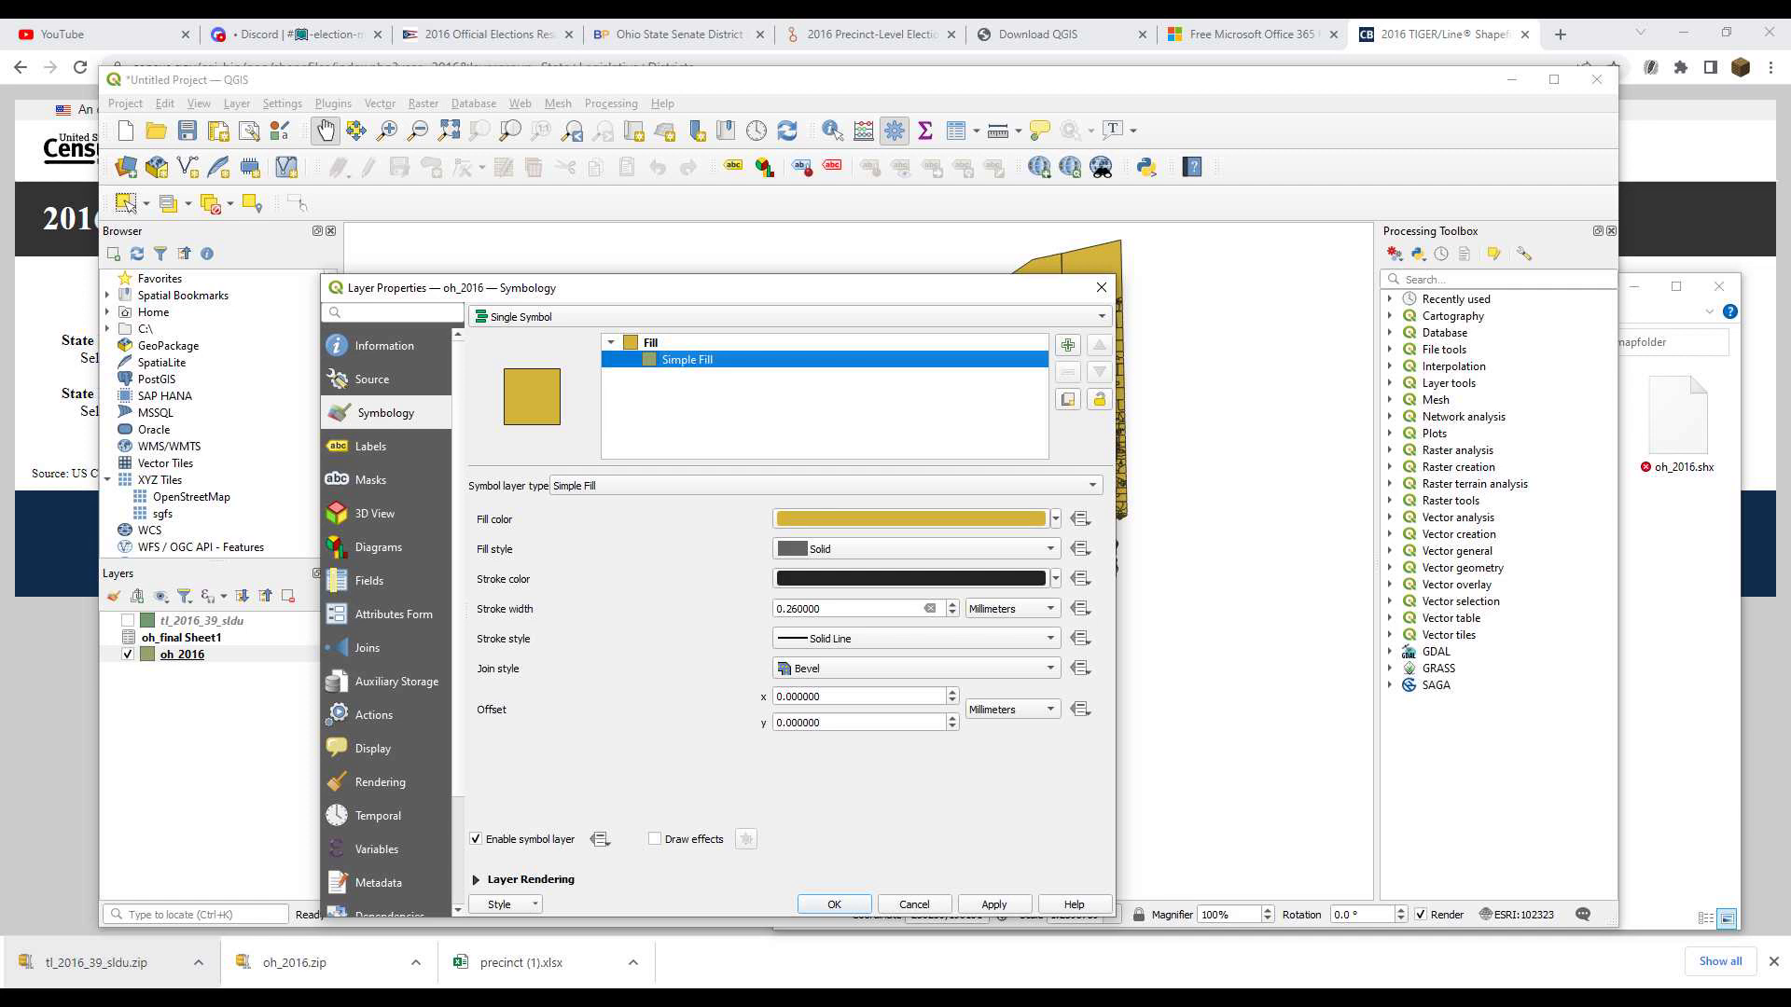
{"action": "left_click", "coordinate": [1080, 519]}
{"action": "left_click", "coordinate": [1106, 740]}
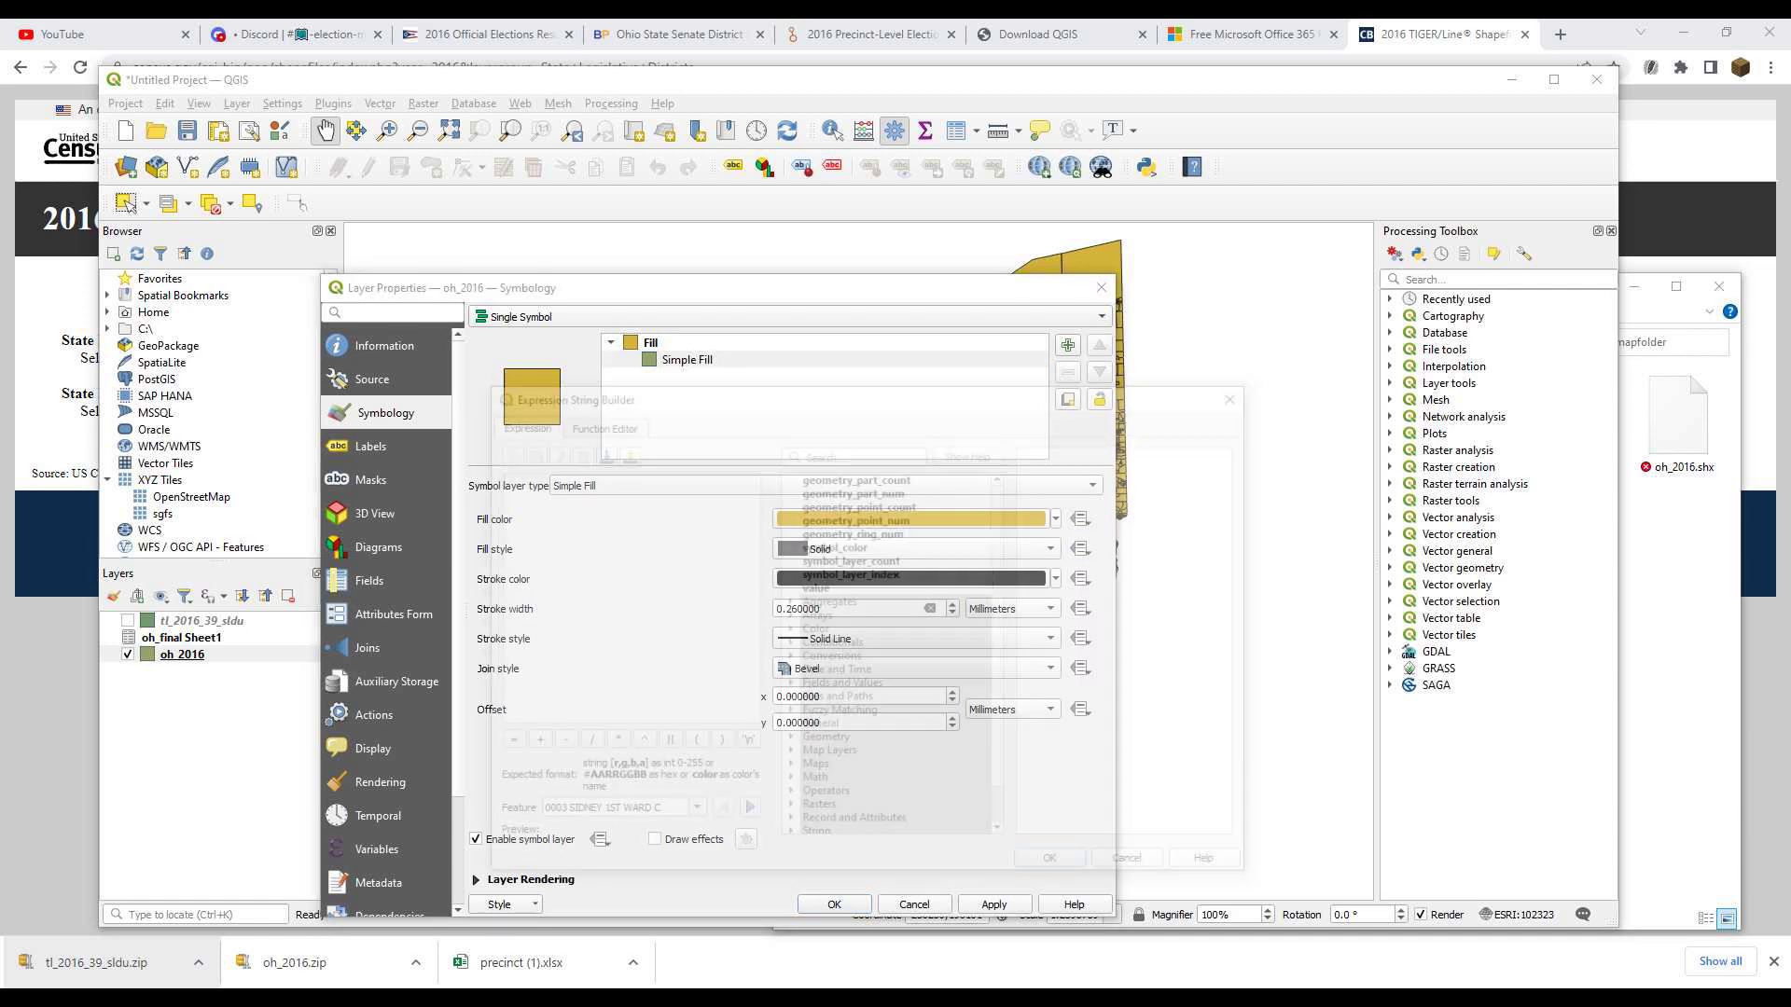
{"action": "type", "text": "ram"}
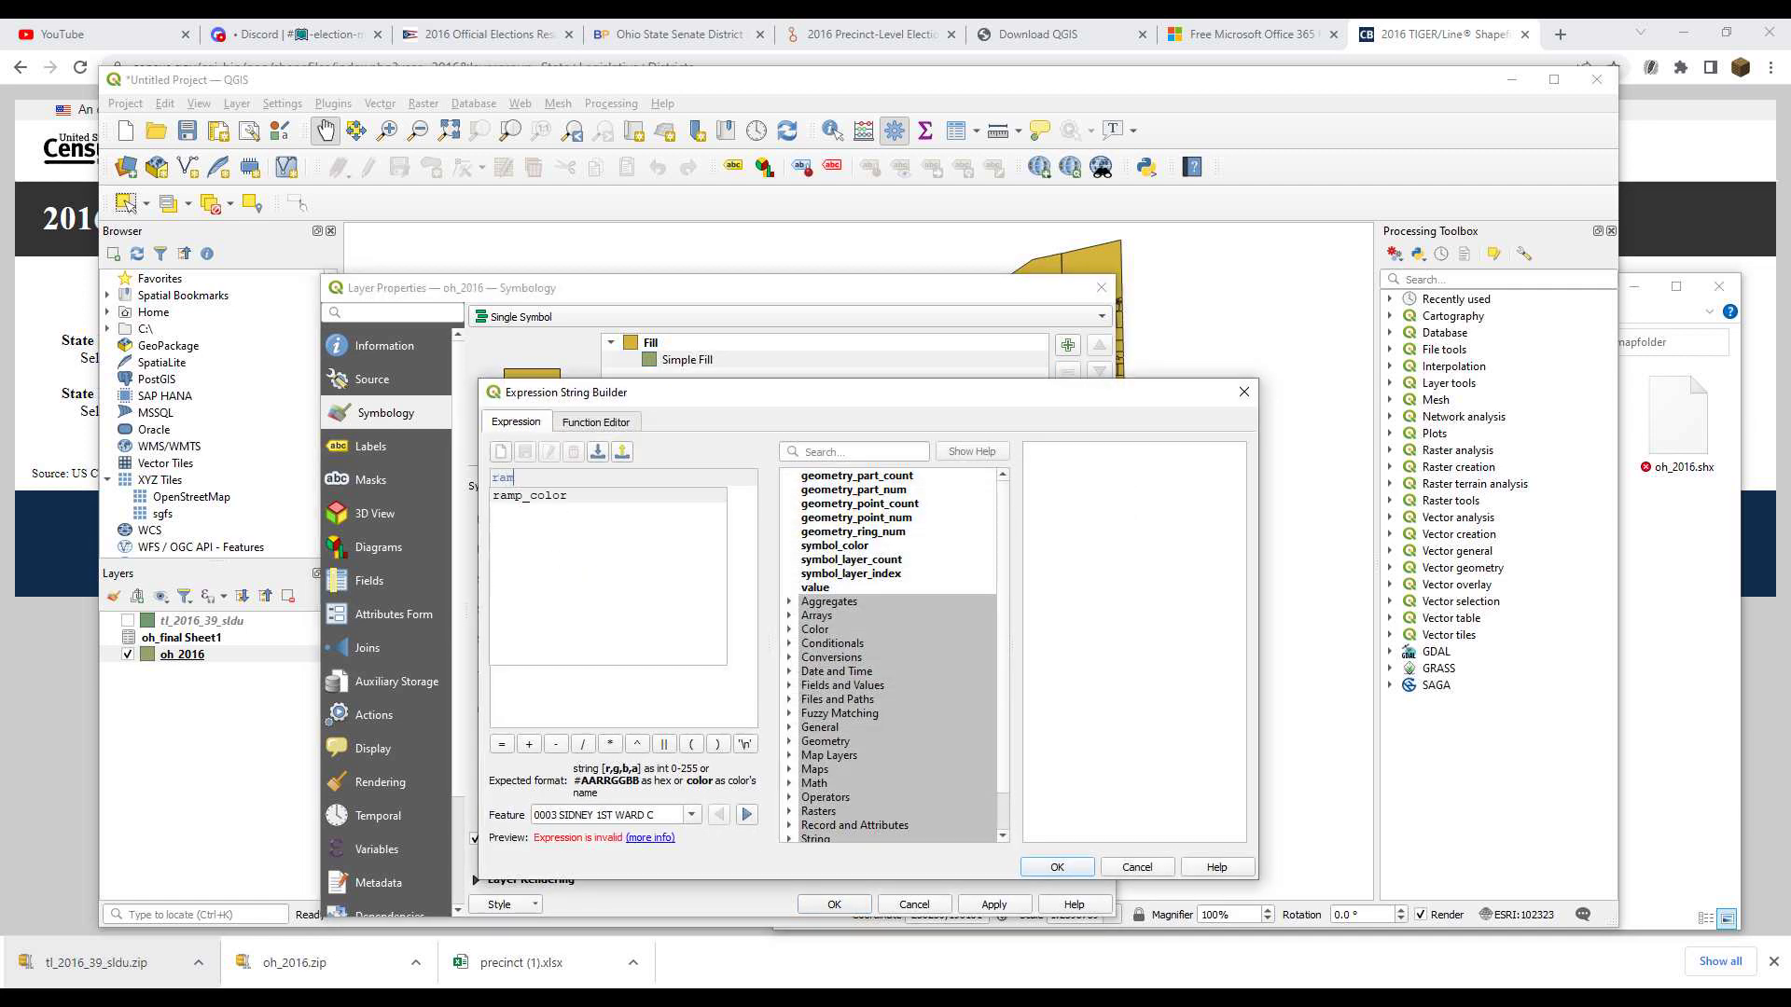
{"action": "type", "text": "p_color("}
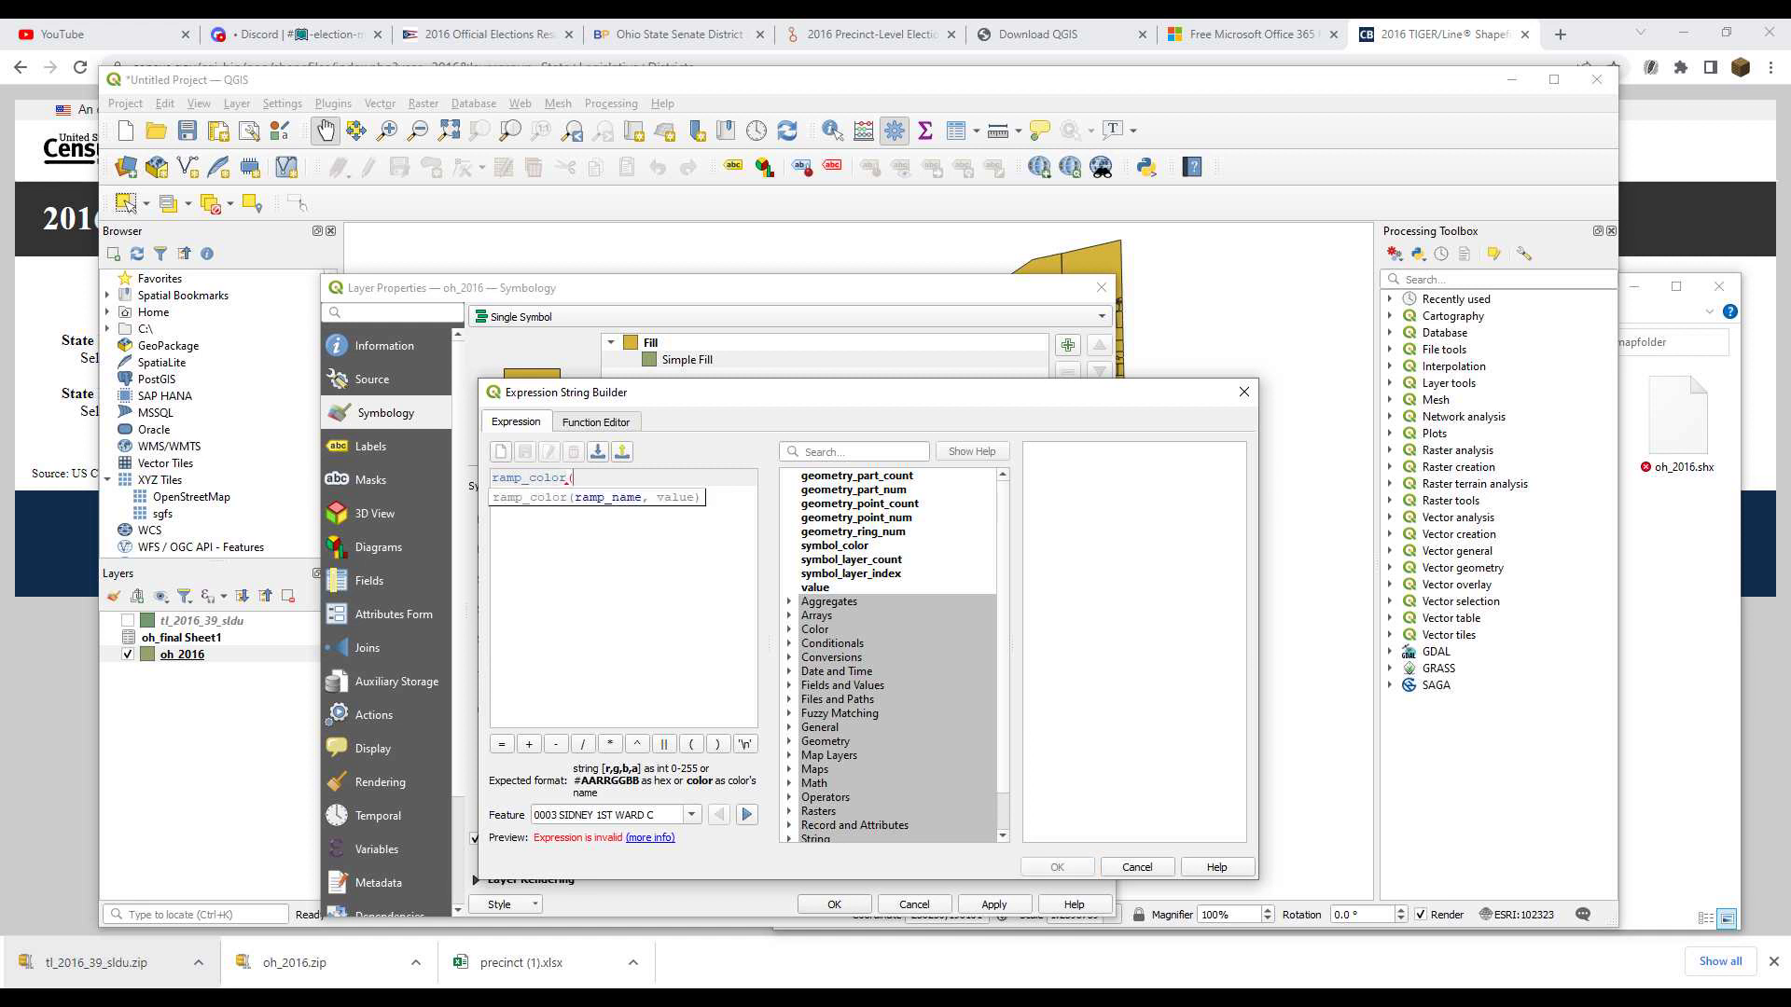
{"action": "type", "text": "'fullcolor', scale_linear("}
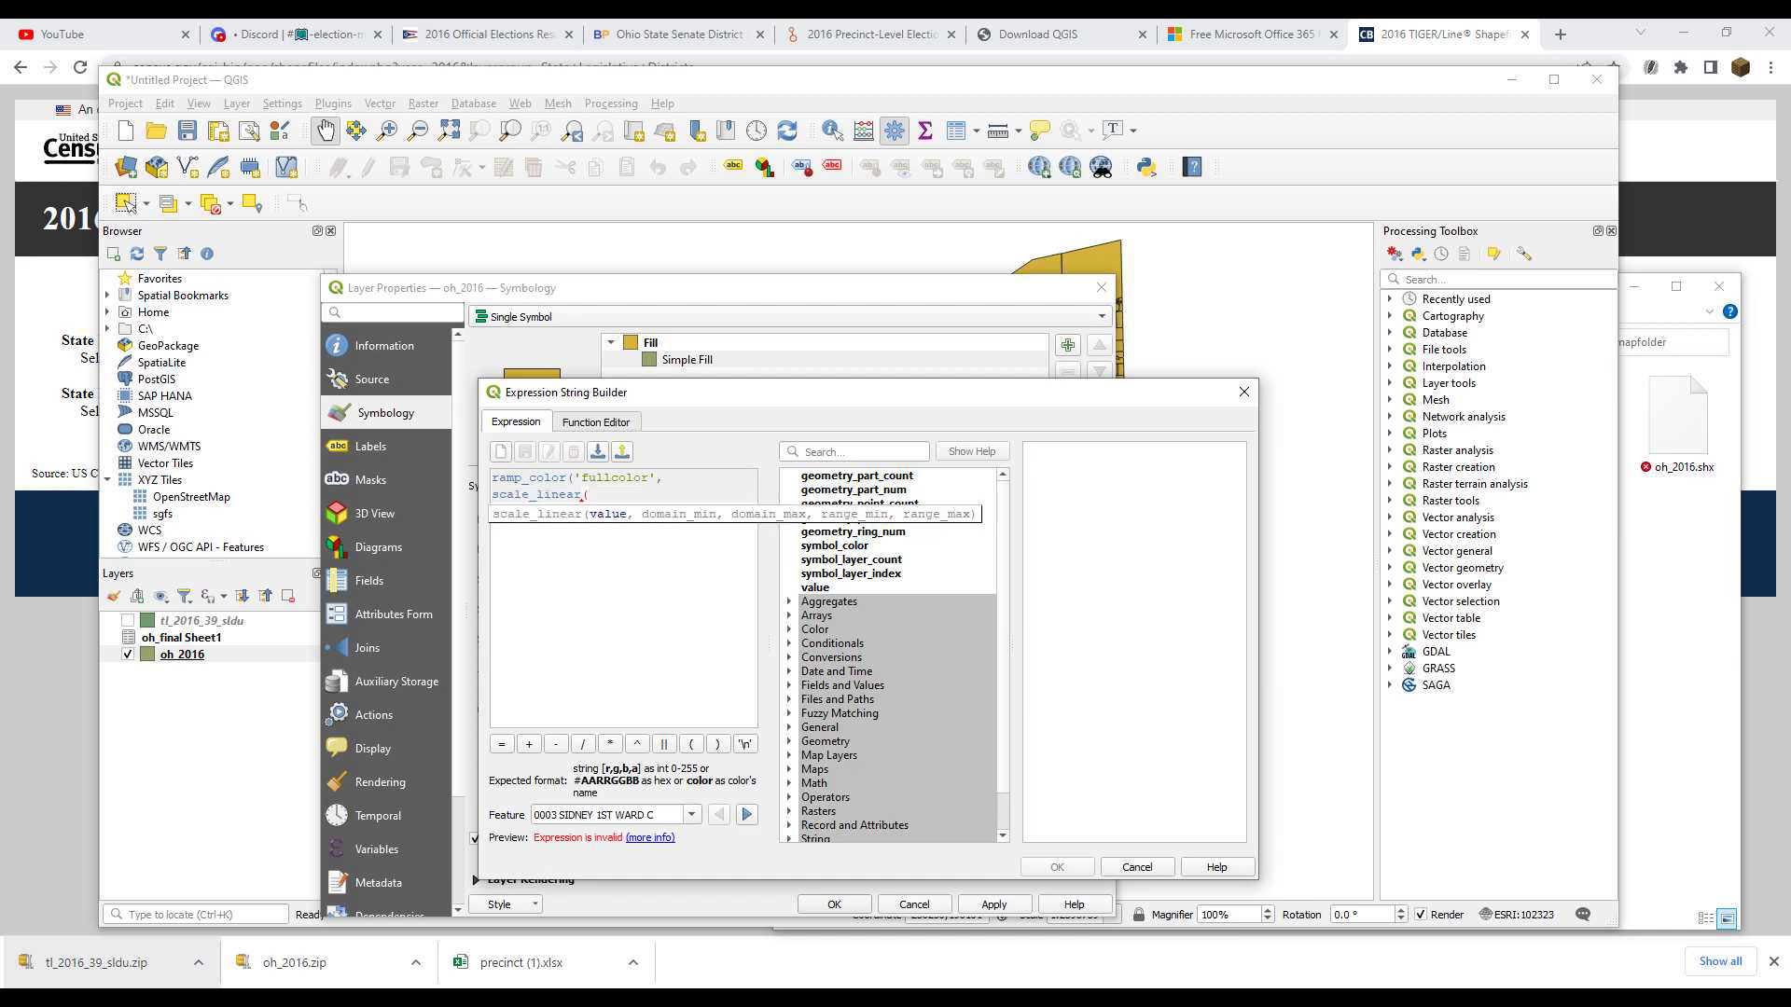
Insert the joined field "oh_final Sheet1_D-R" as the value argument of scale_linear, without a space after the parenthesis
{"action": "left_click", "coordinate": [789, 685]}
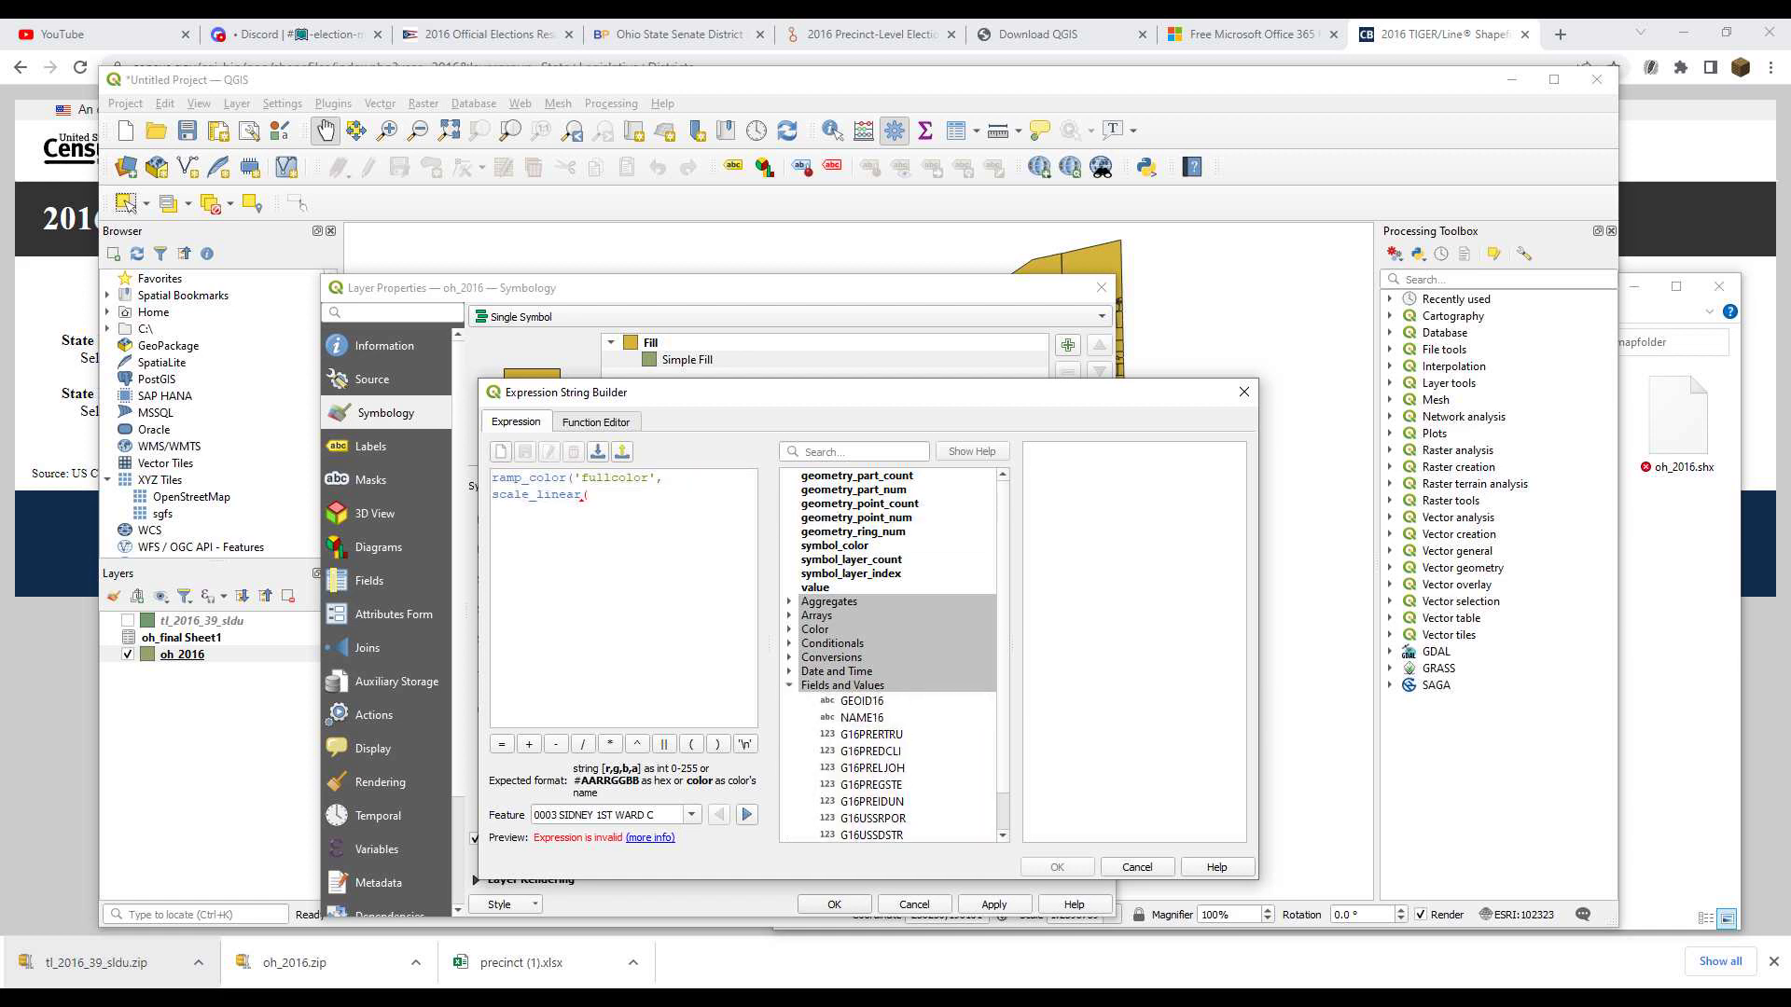
{"action": "scroll", "coordinate": [793, 685], "scroll_direction": "down", "scroll_amount": 10}
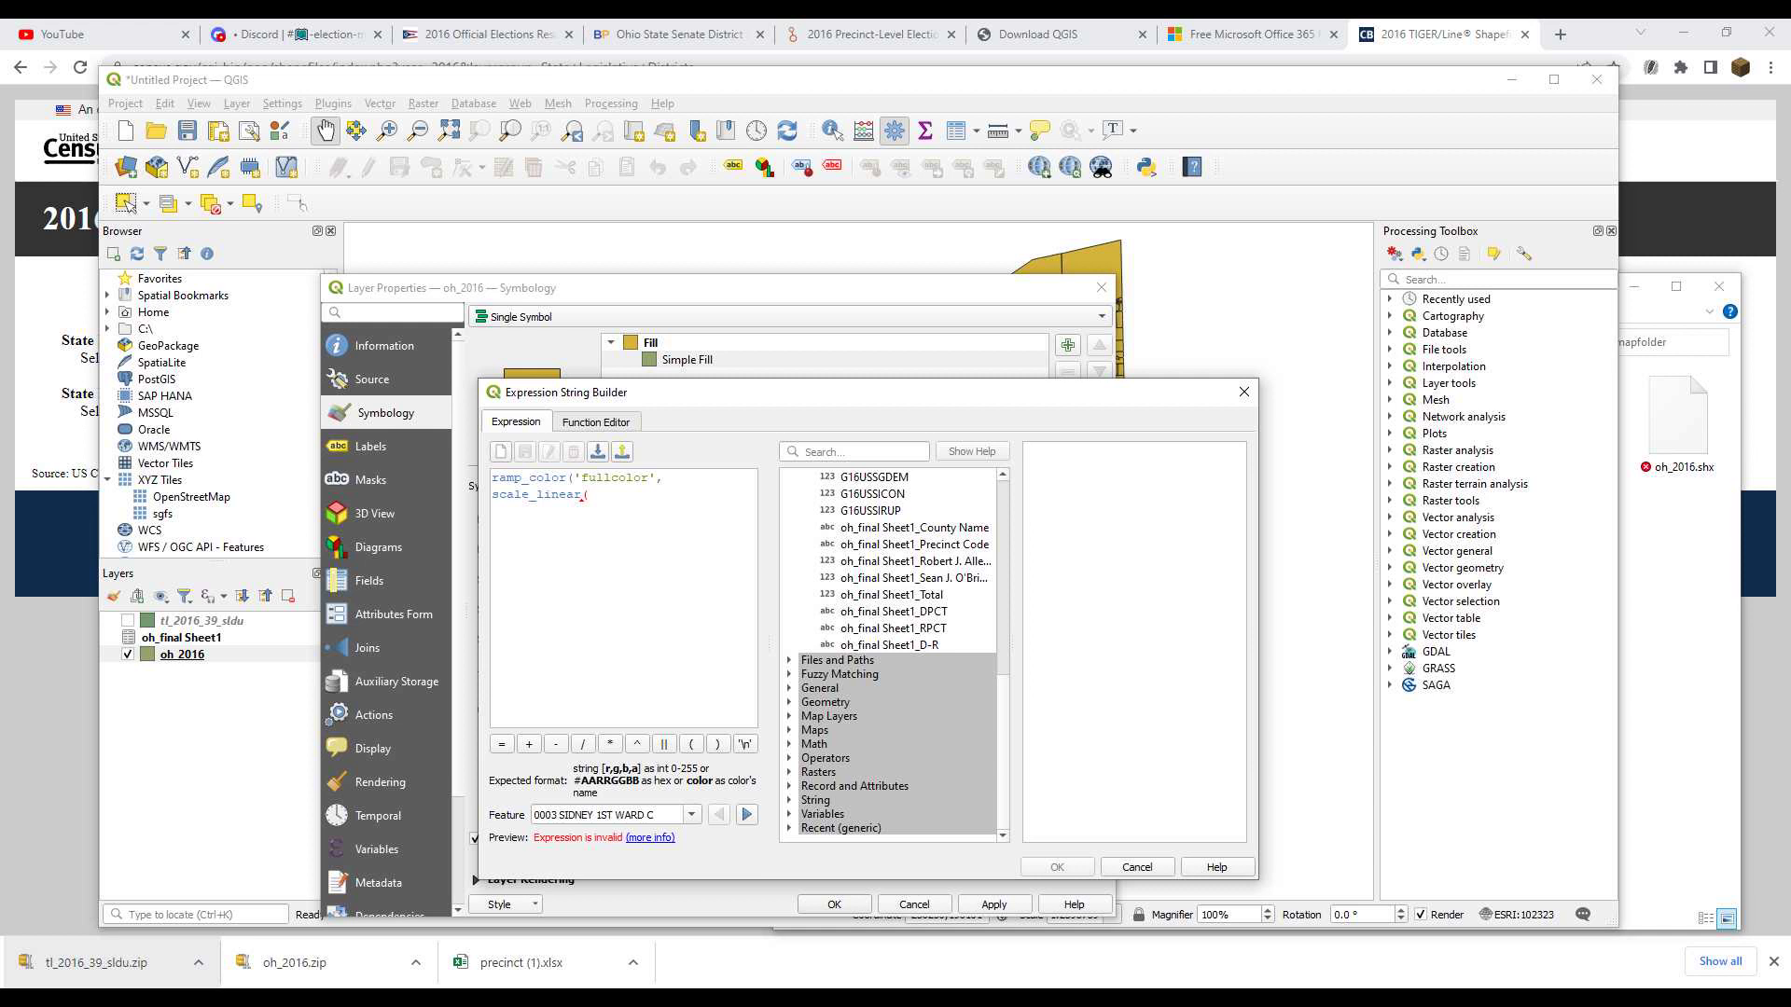
{"action": "left_click", "coordinate": [888, 645]}
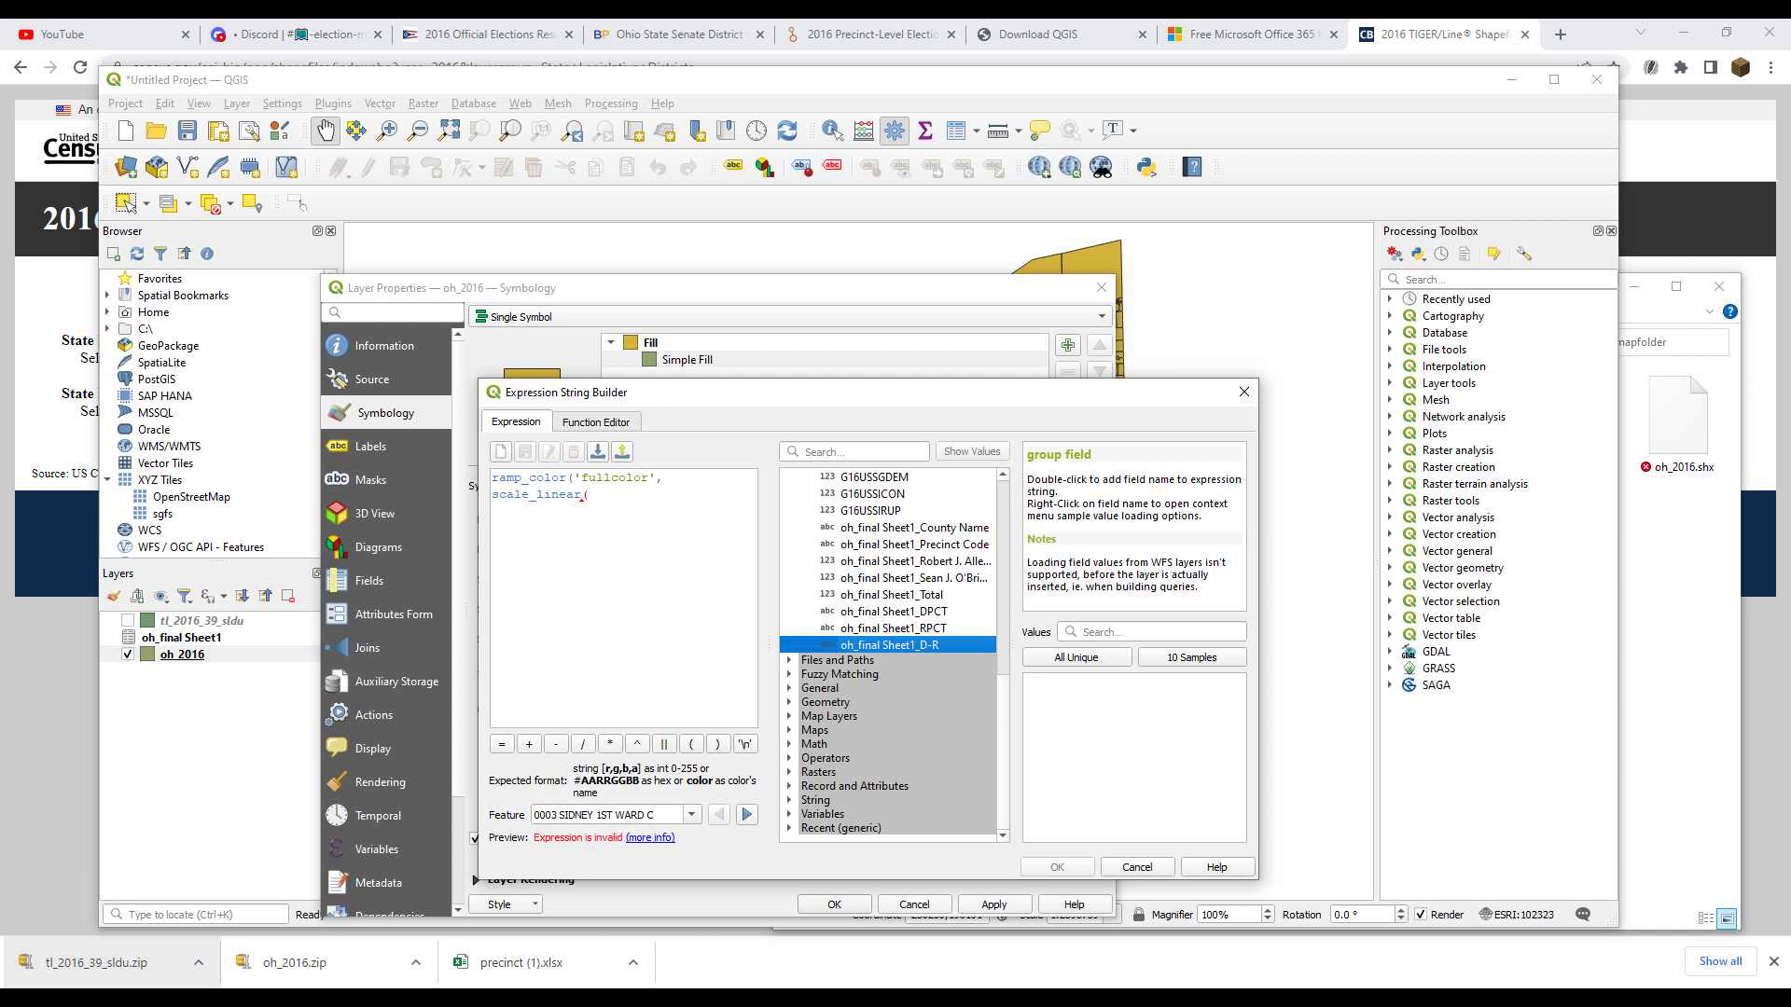
{"action": "double_click", "coordinate": [889, 645]}
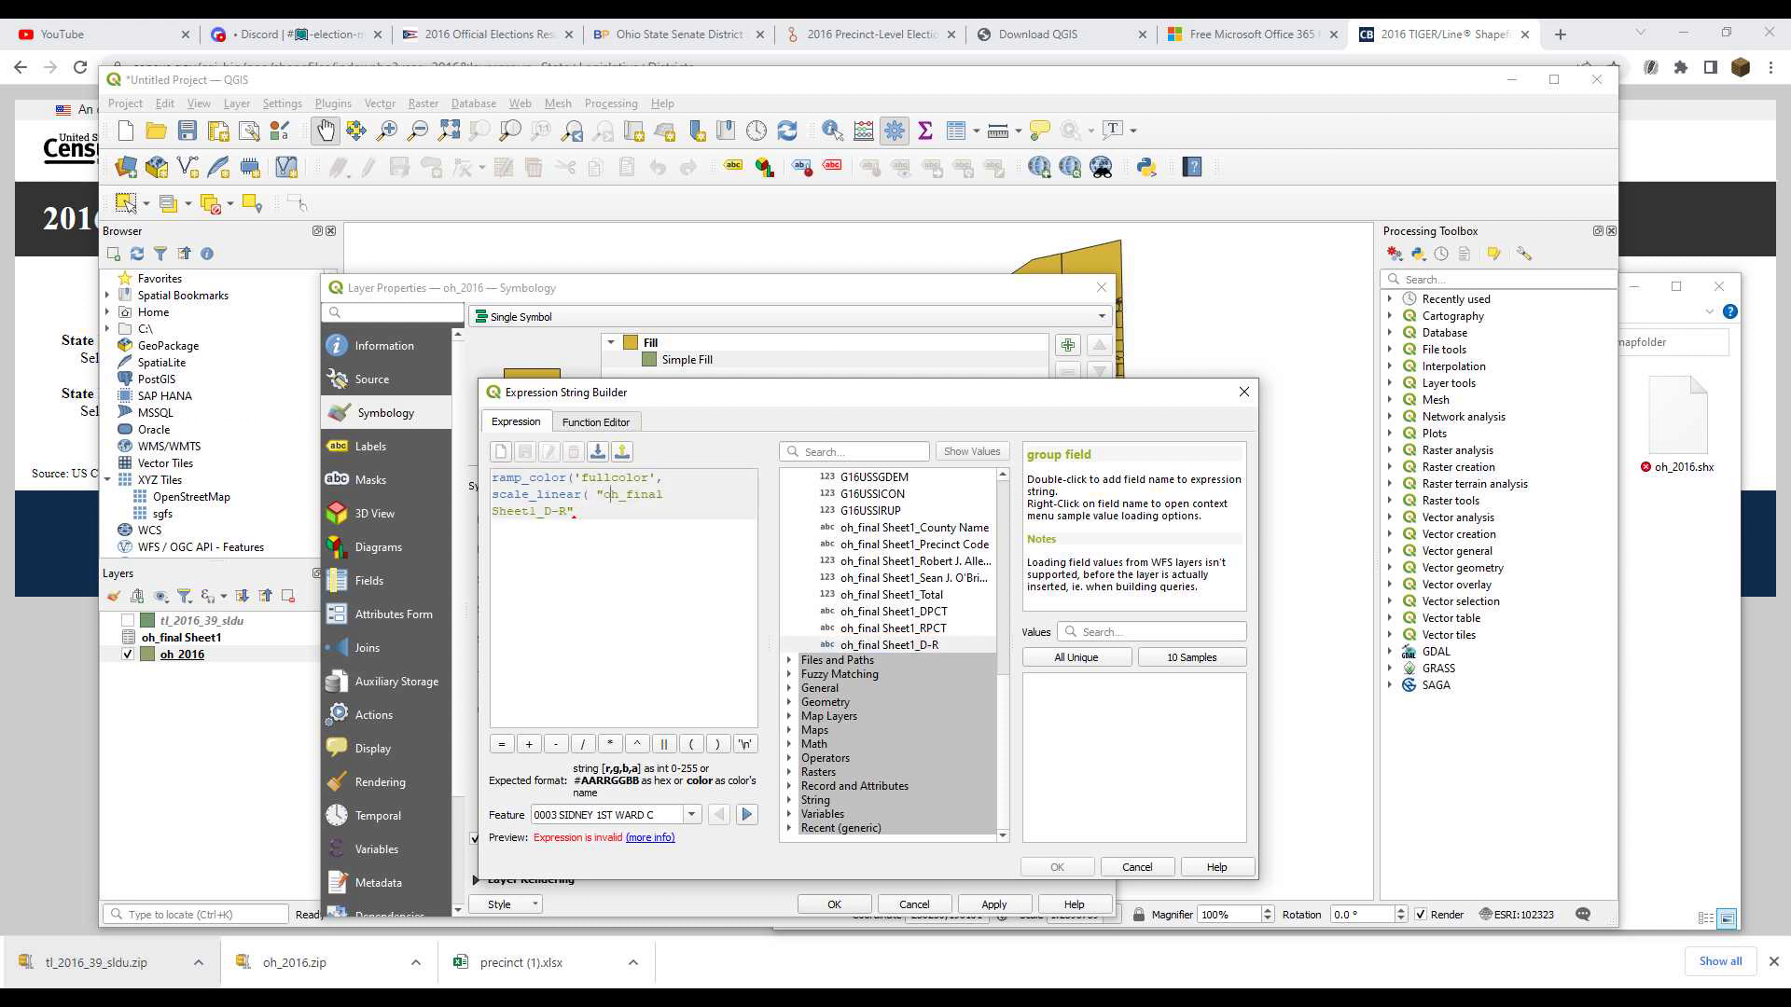
{"action": "key", "text": "BackSpace"}
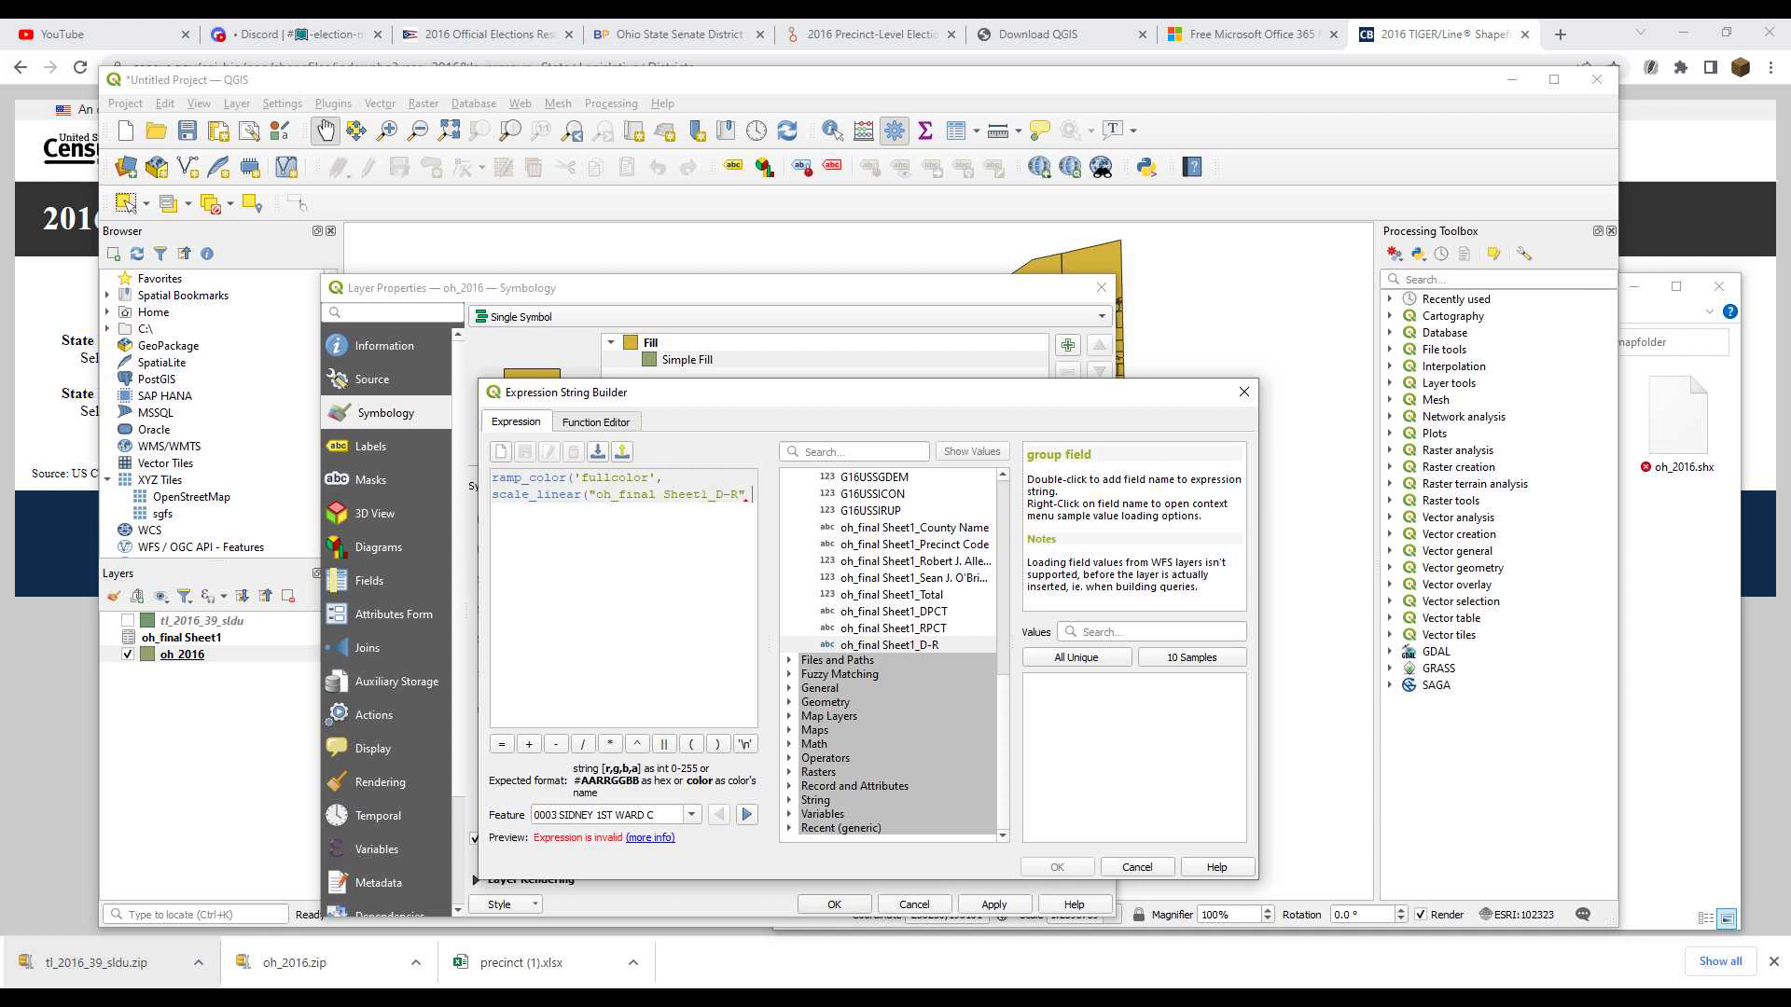
Complete the fill color expression with scale_linear domain -1 to 1 and range 0 to 1, and accept it
{"action": "type", "text": ","}
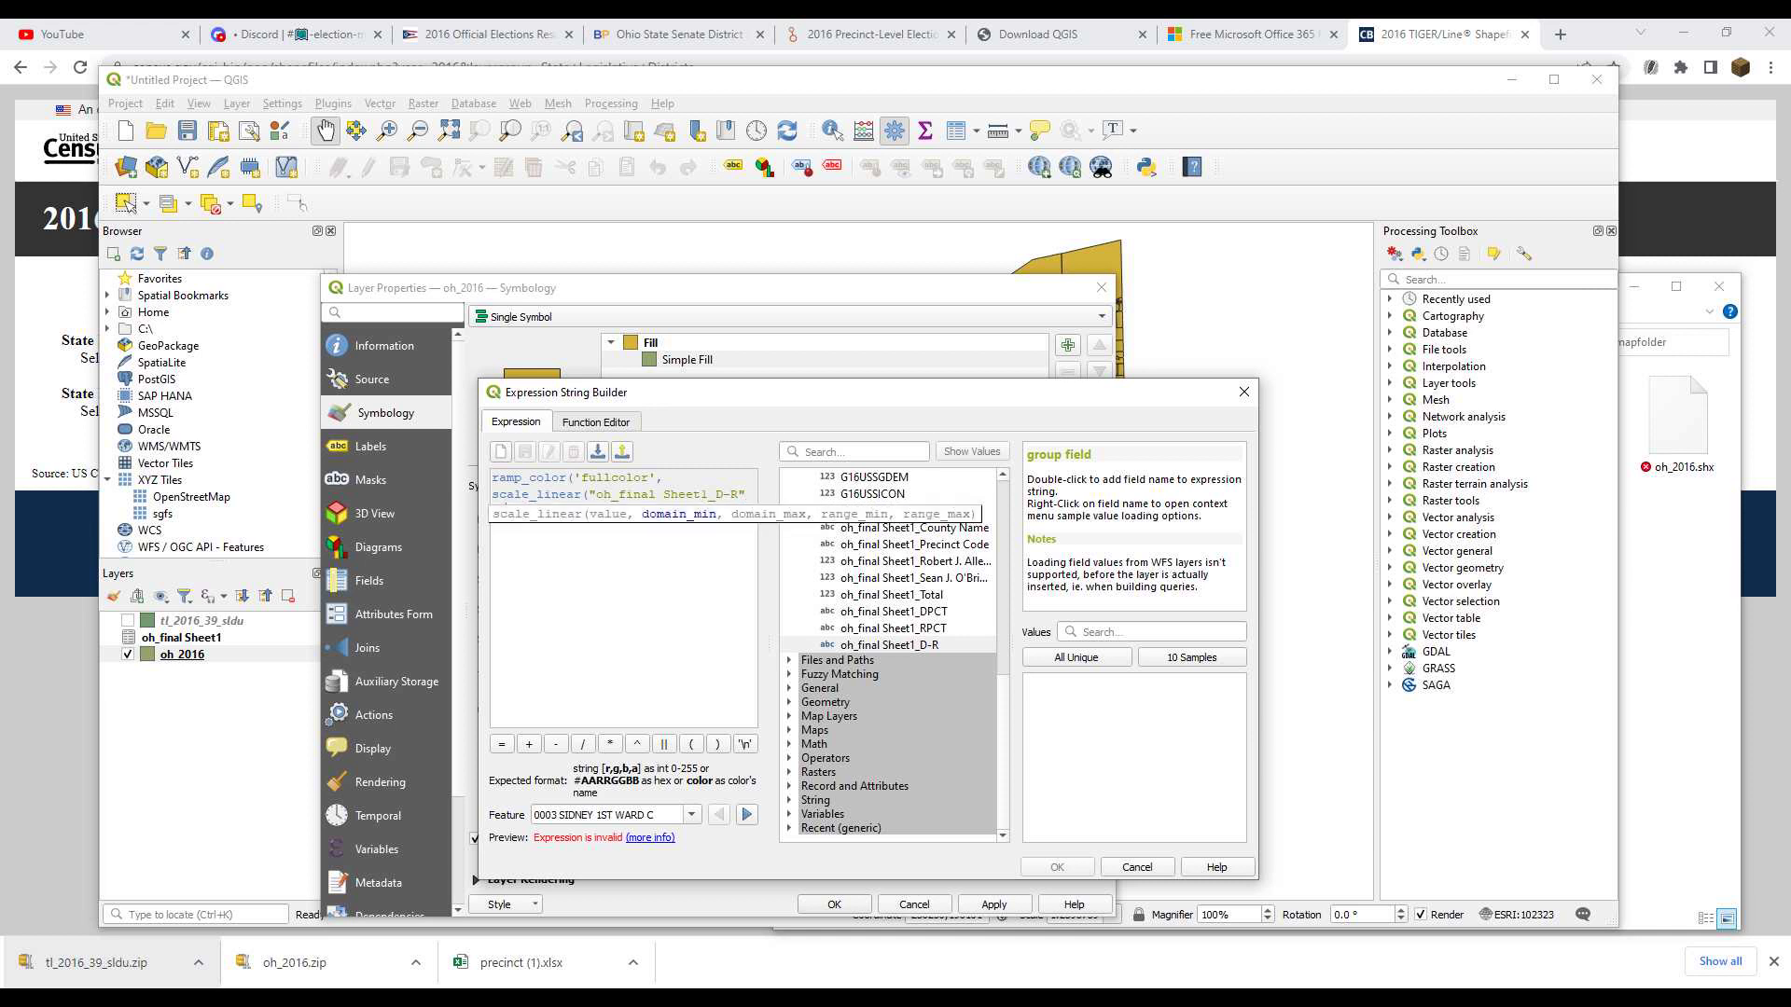
{"action": "type", "text": ","}
{"action": "type", "text": ","}
{"action": "type", "text": ", 0, 1))"}
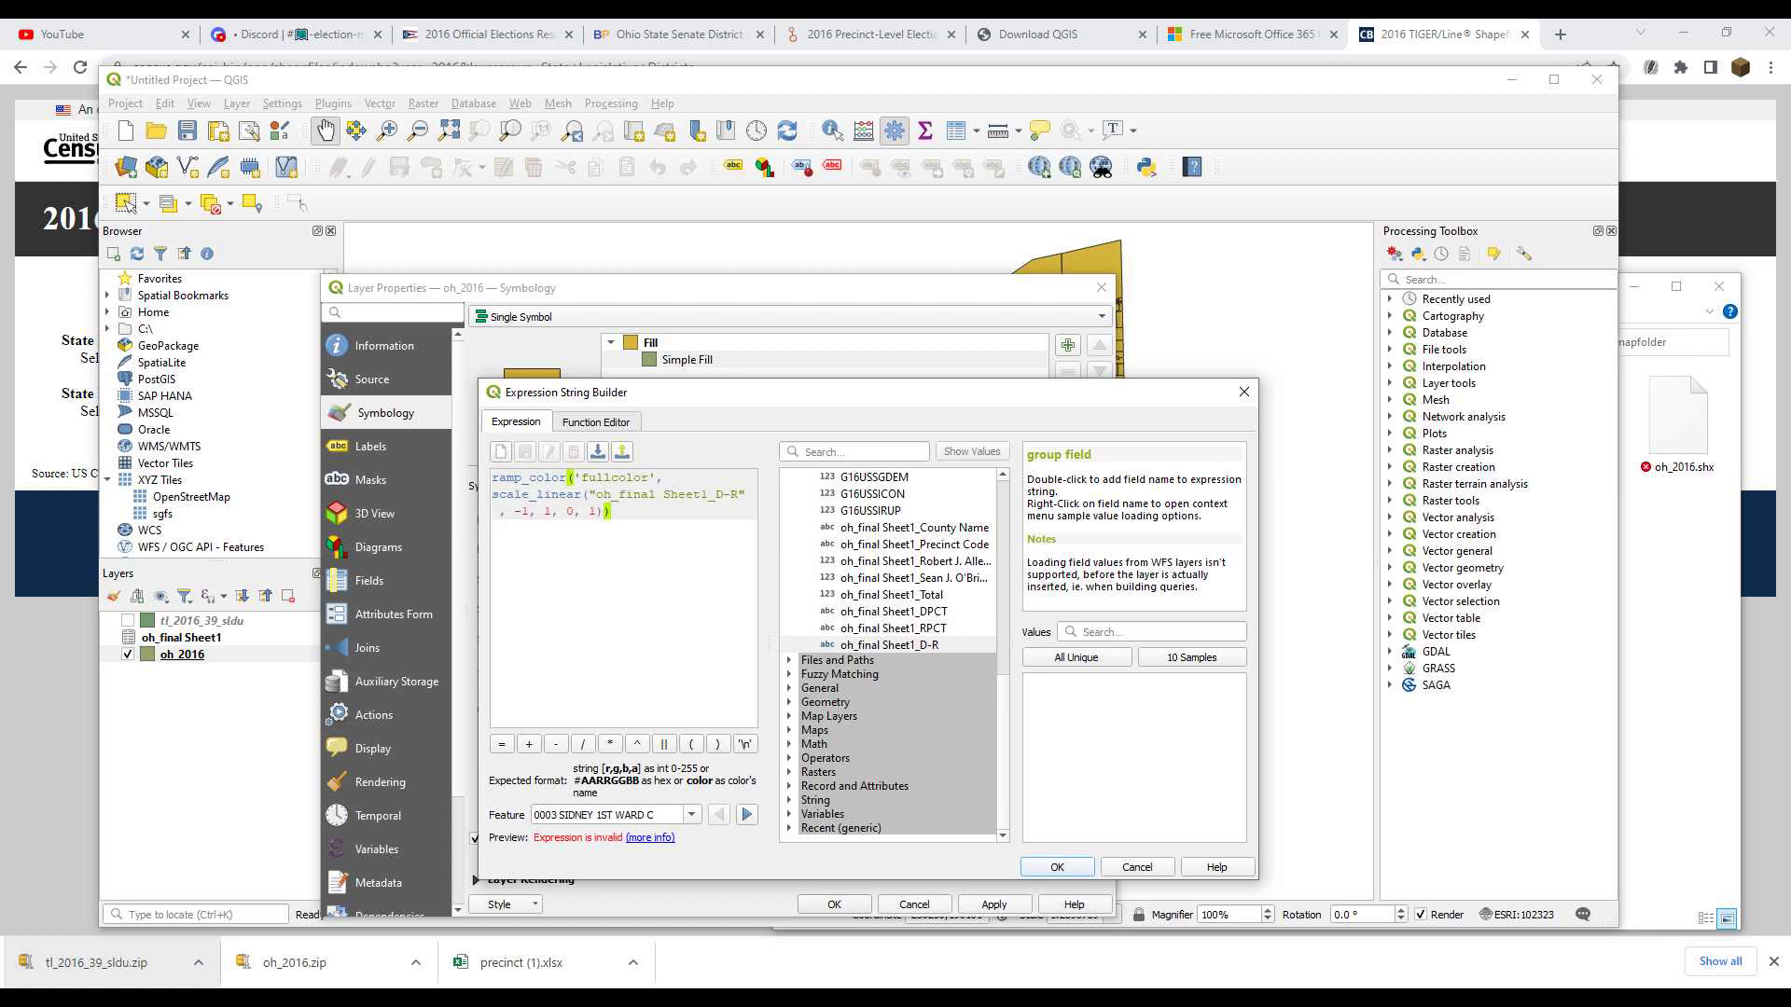
{"action": "left_click", "coordinate": [1057, 868]}
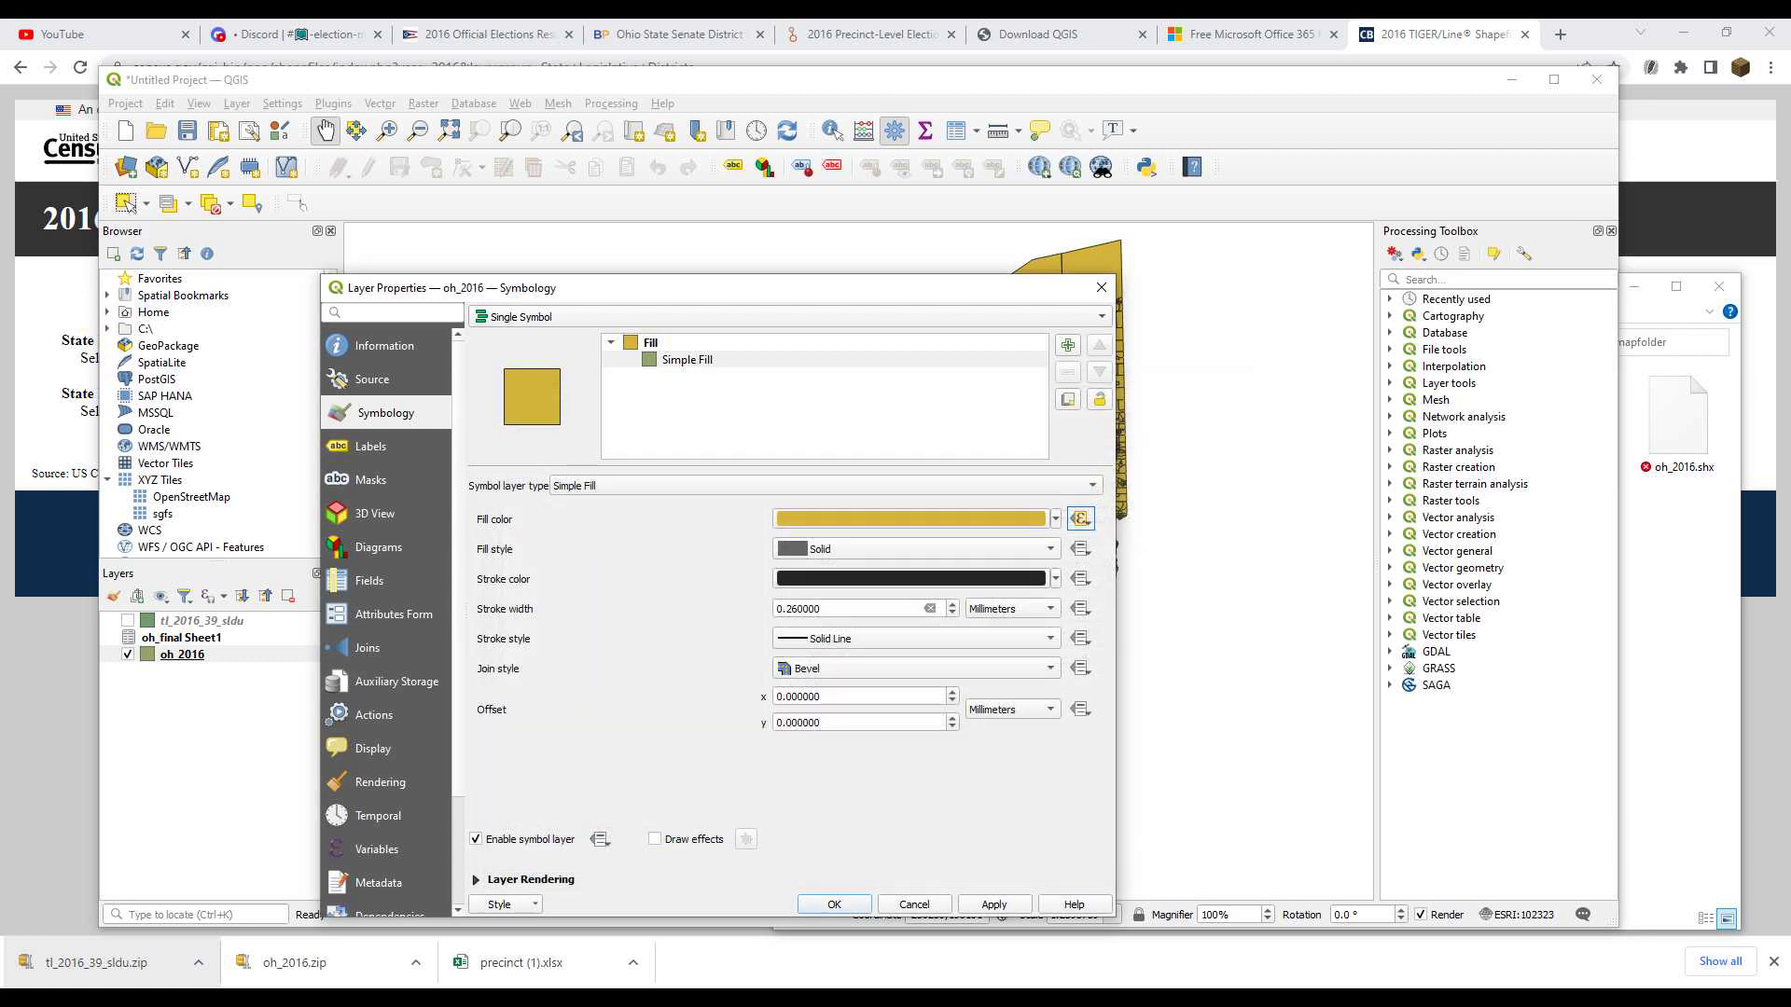
Apply the data-defined fill color to oh_2016 and inspect the colored precincts in Ohio's northeast corner
{"action": "left_click_drag", "start_coordinate": [746, 287], "coordinate": [479, 241]}
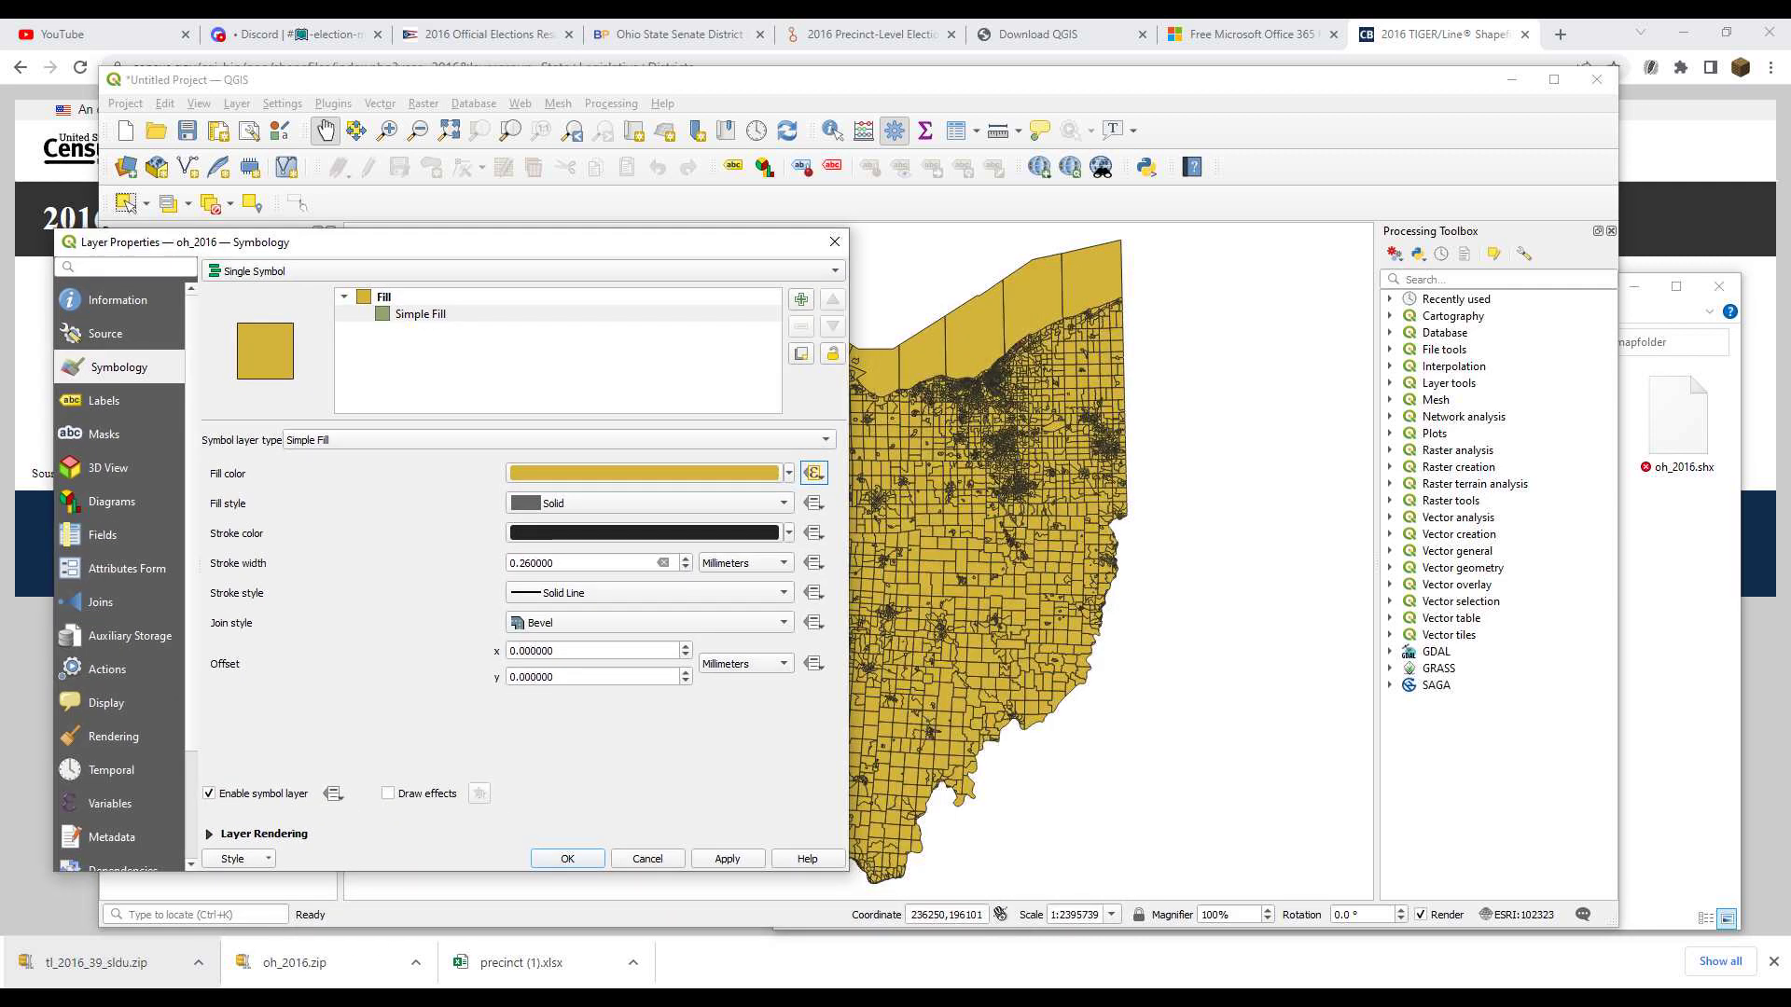
{"action": "left_click", "coordinate": [727, 858]}
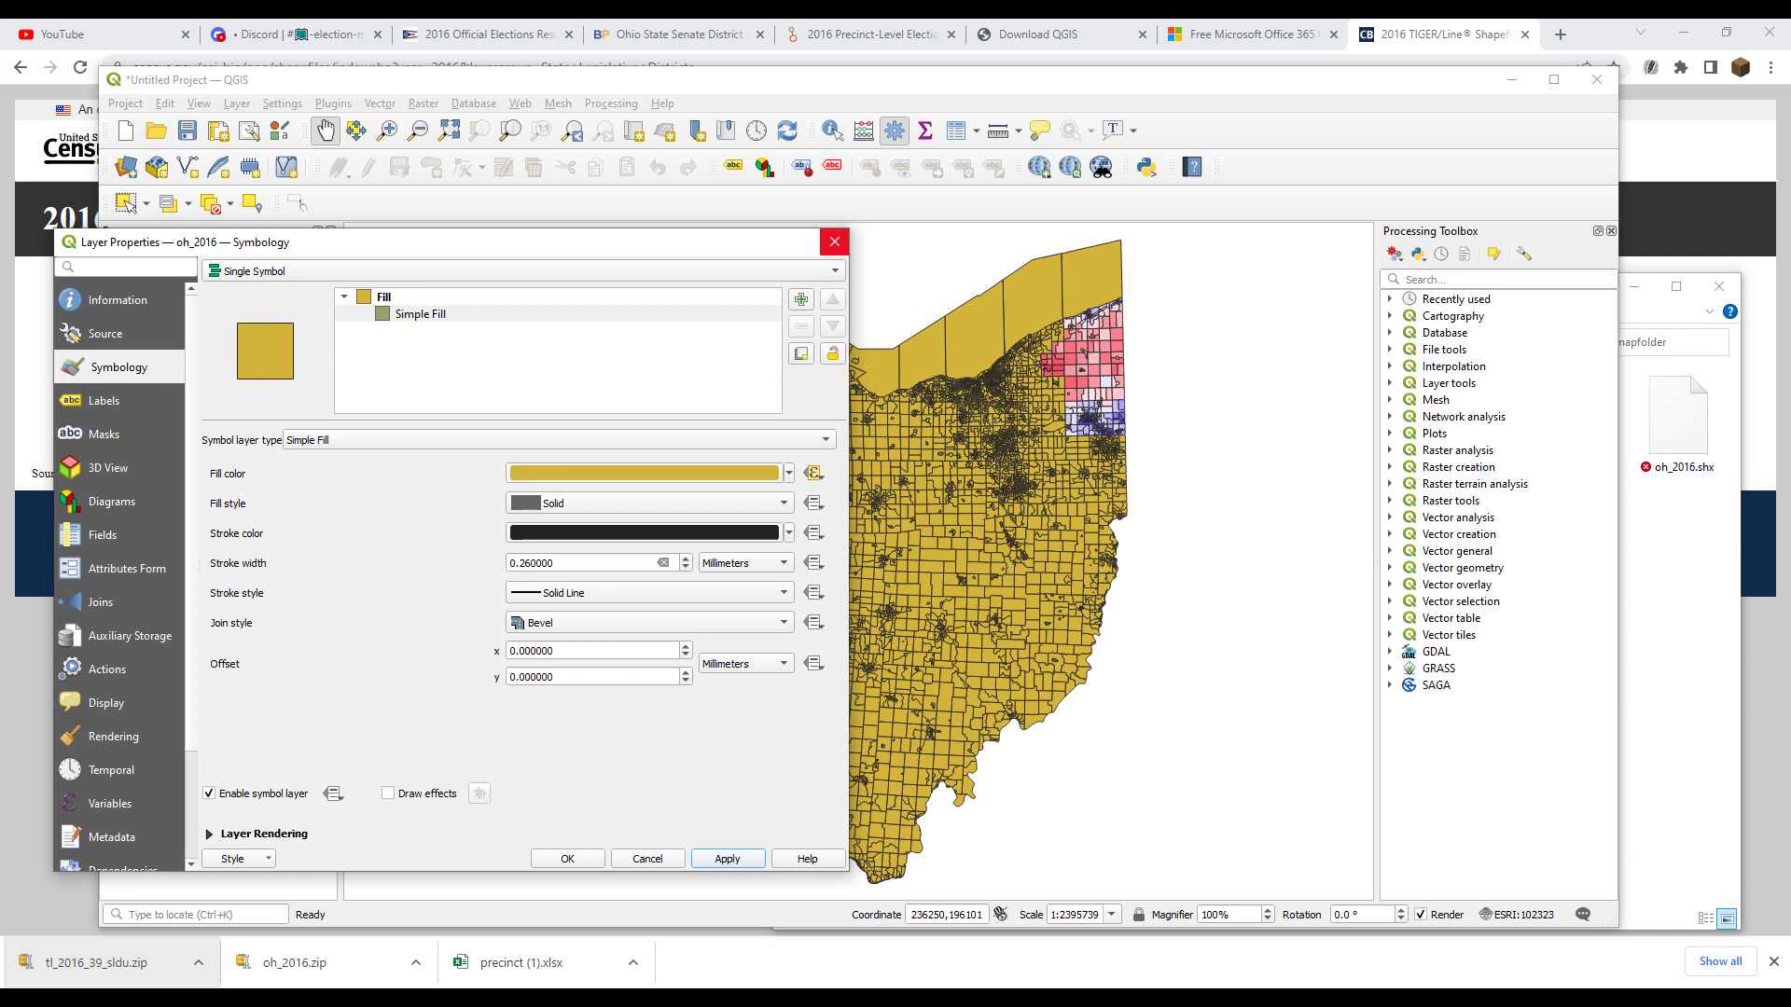
{"action": "left_click", "coordinate": [834, 241]}
{"action": "scroll", "coordinate": [1105, 347], "scroll_direction": "up", "scroll_amount": 2}
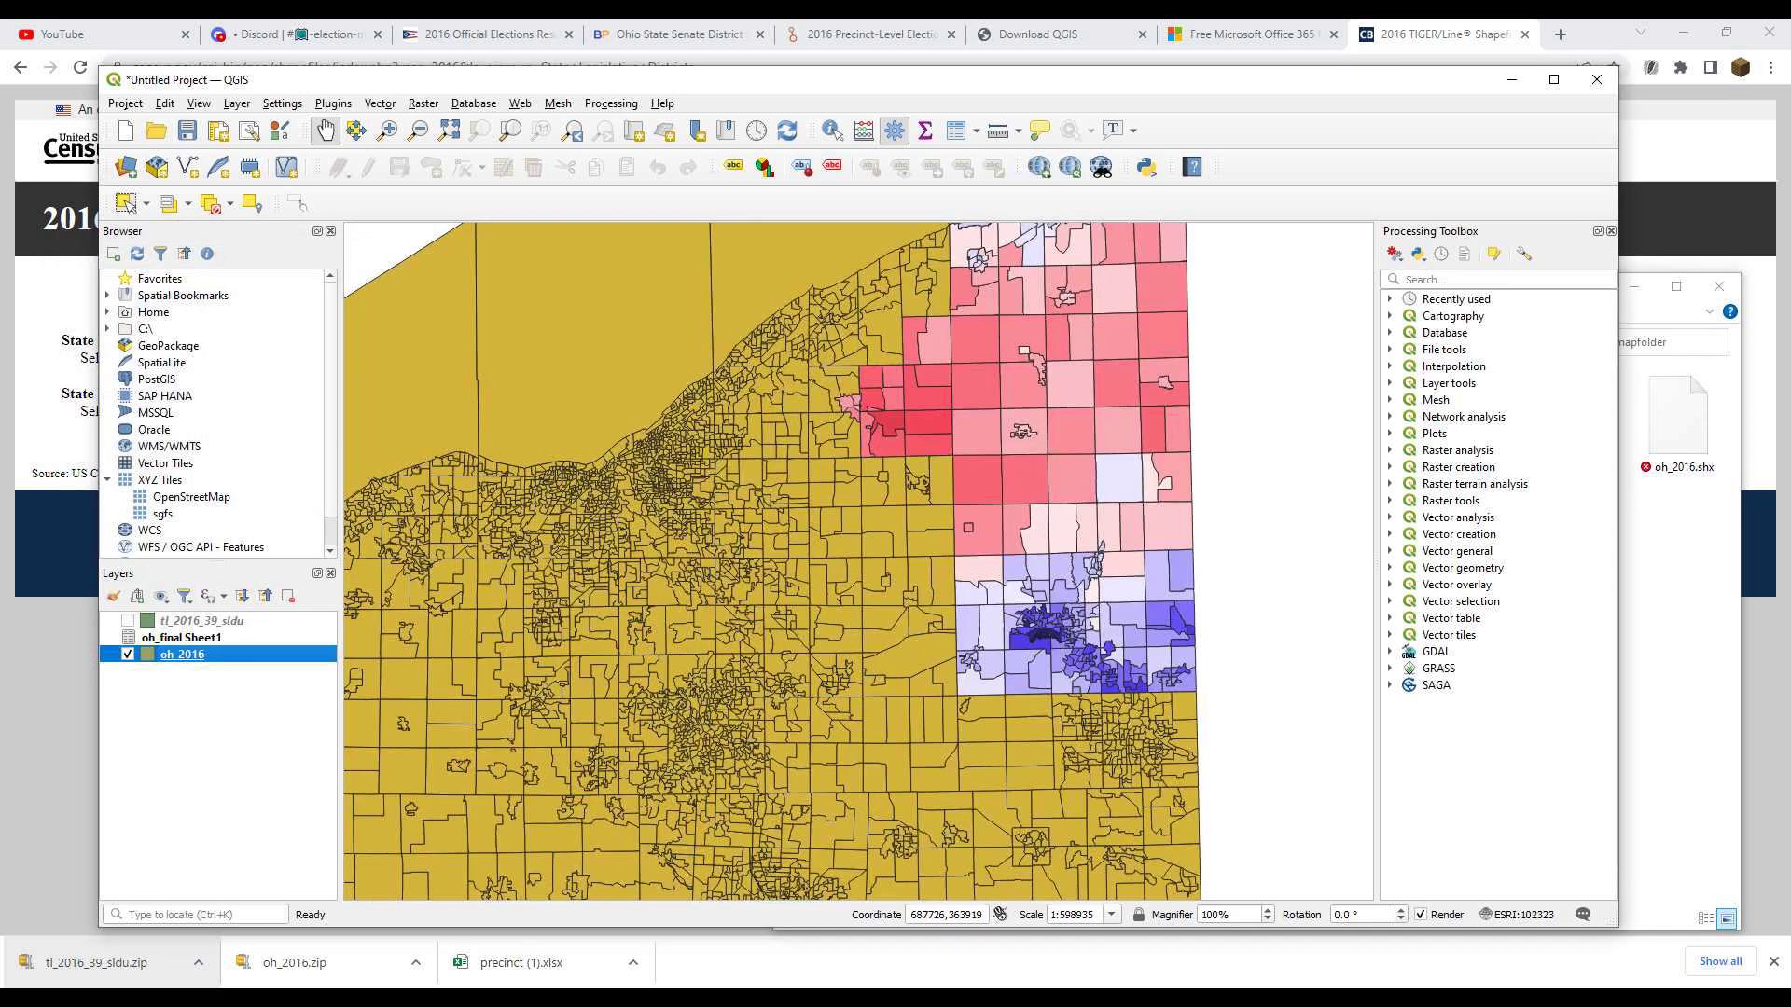
{"action": "scroll", "coordinate": [840, 549], "scroll_direction": "down", "scroll_amount": 1}
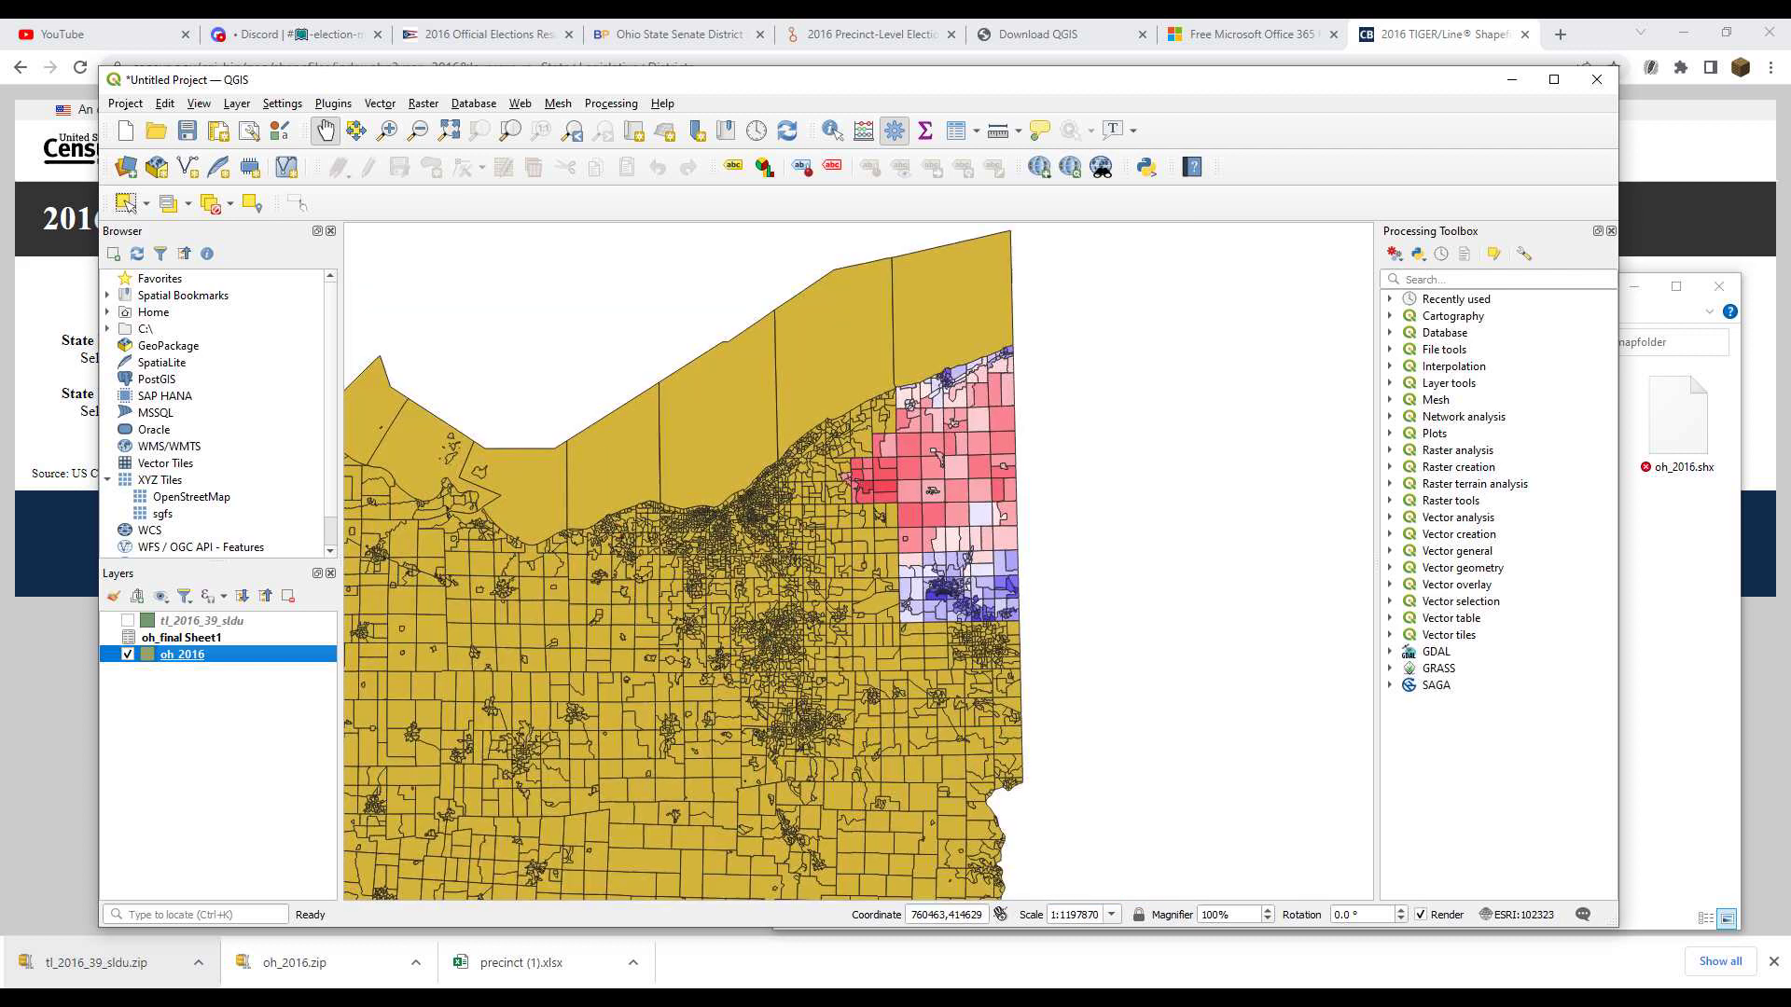
{"action": "scroll", "coordinate": [1016, 431], "scroll_direction": "up", "scroll_amount": 1}
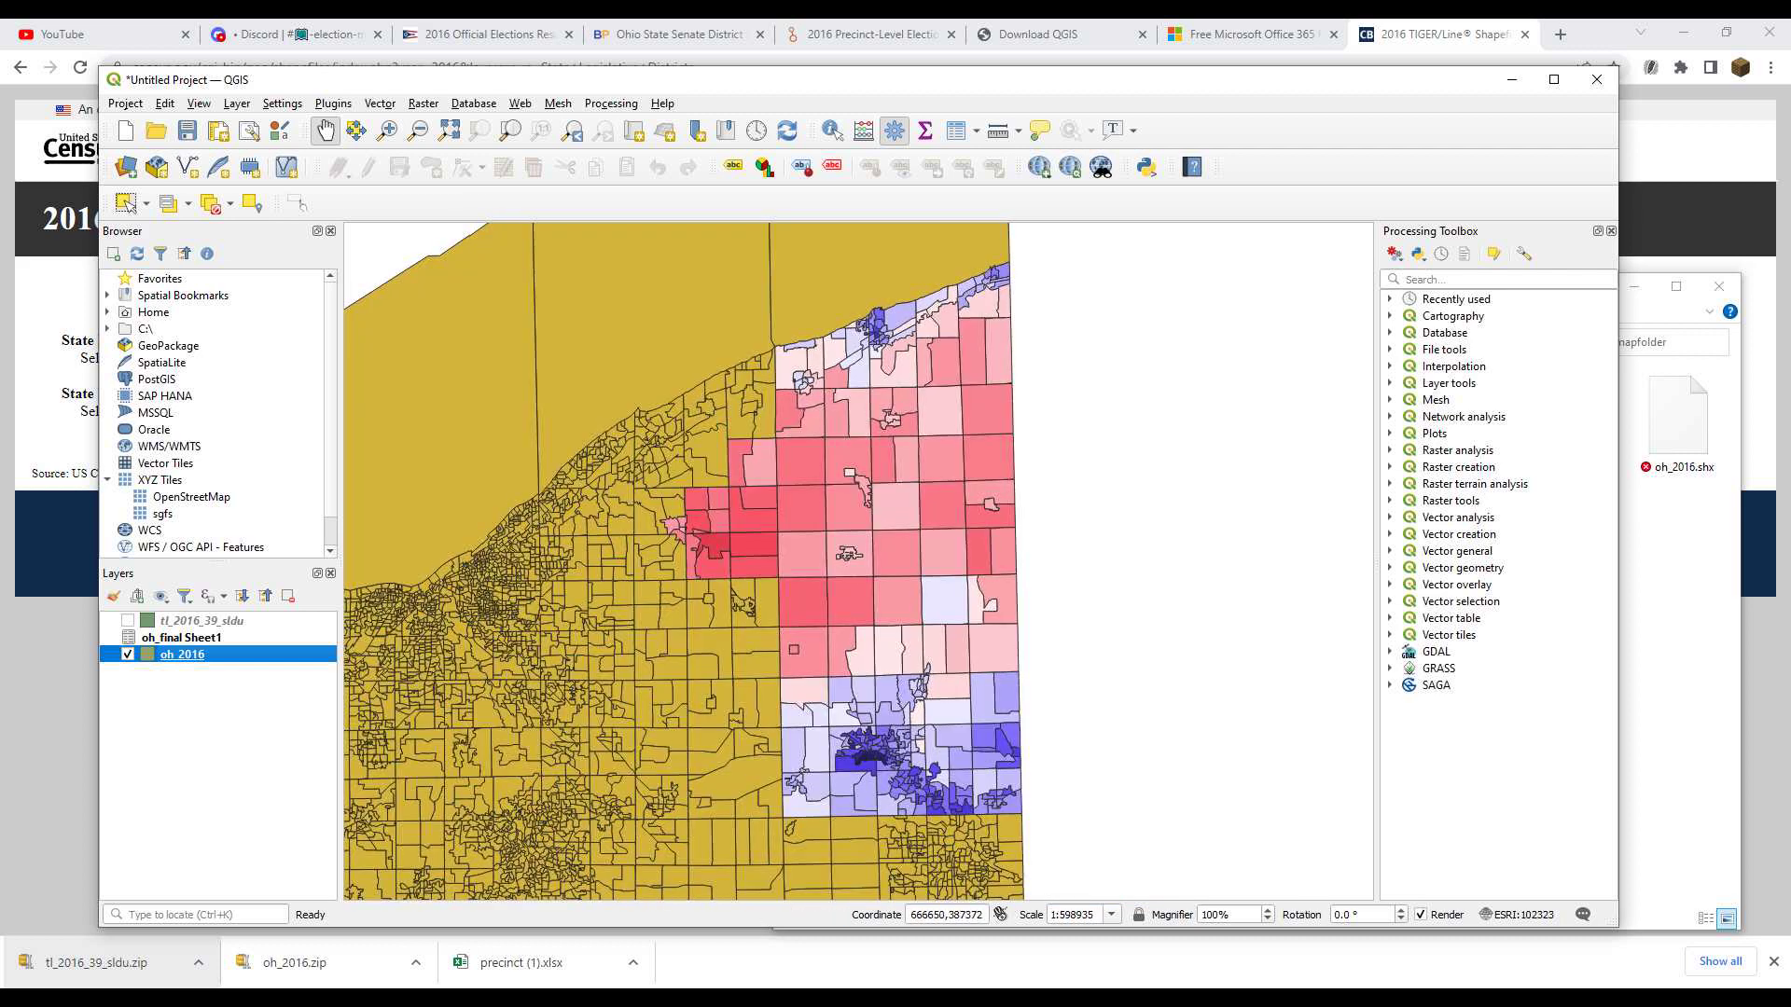
Make the base fill color of oh_2016's Simple Fill fully transparent by lowering its opacity to zero
{"action": "right_click", "coordinate": [212, 655]}
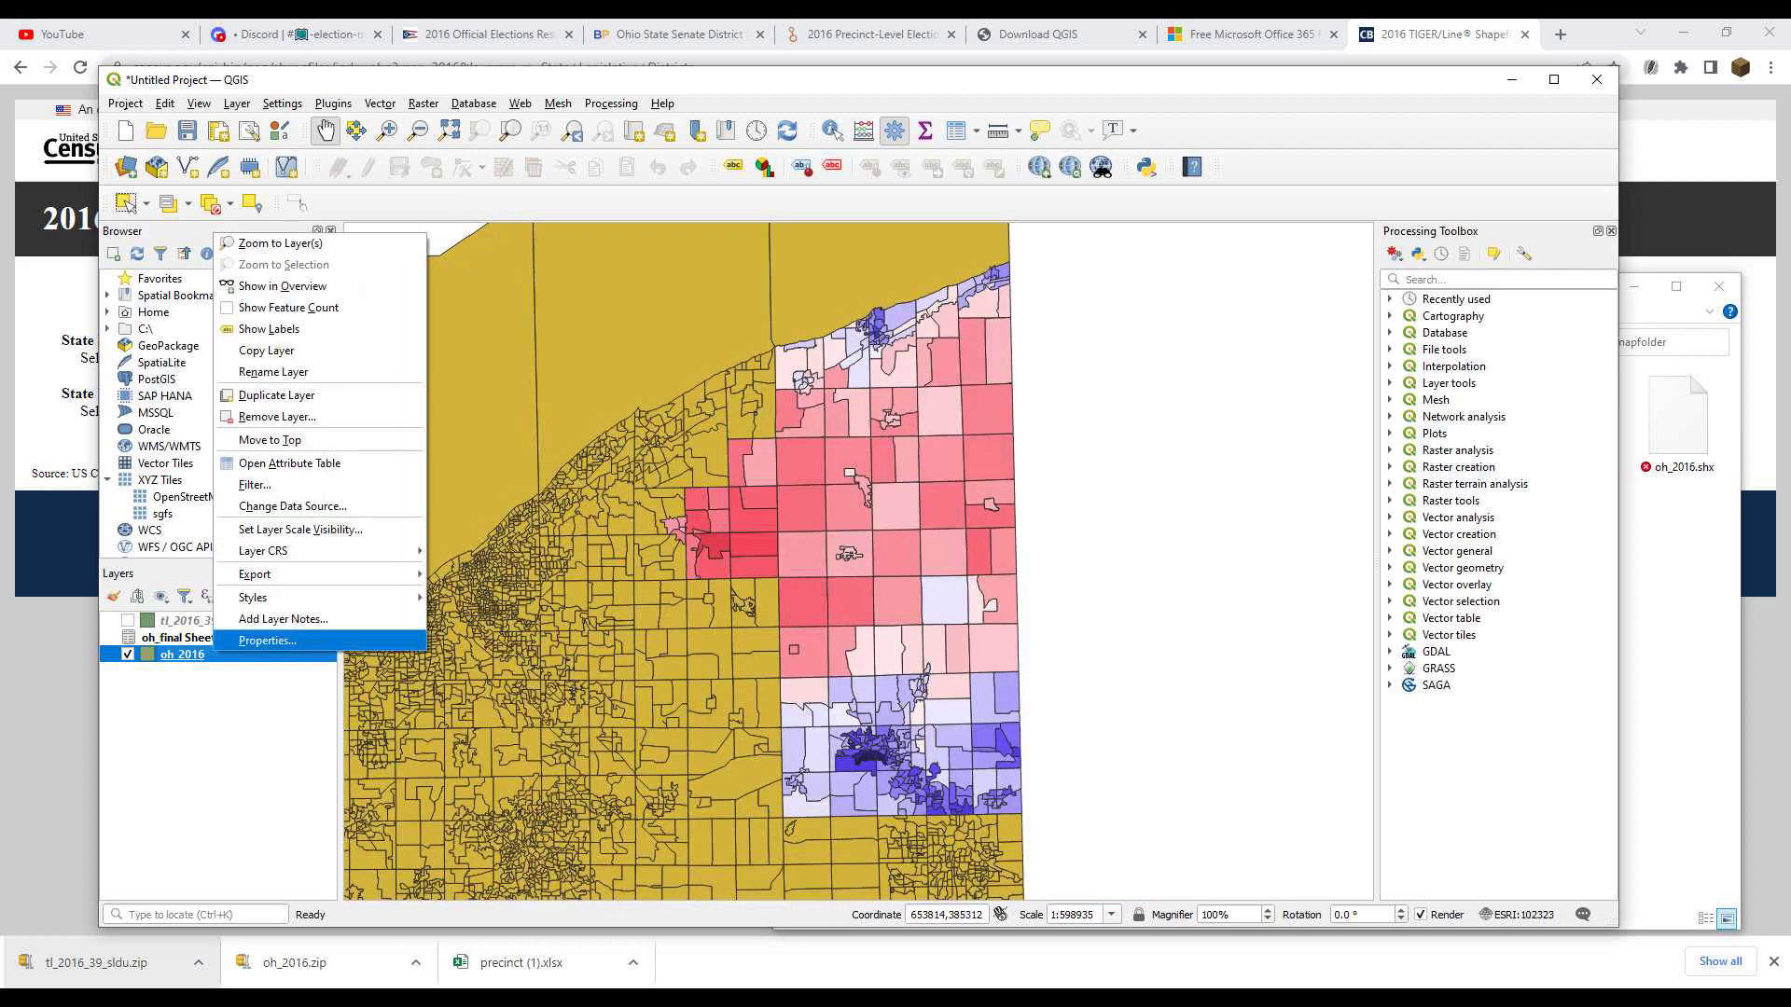
{"action": "left_click", "coordinate": [268, 640]}
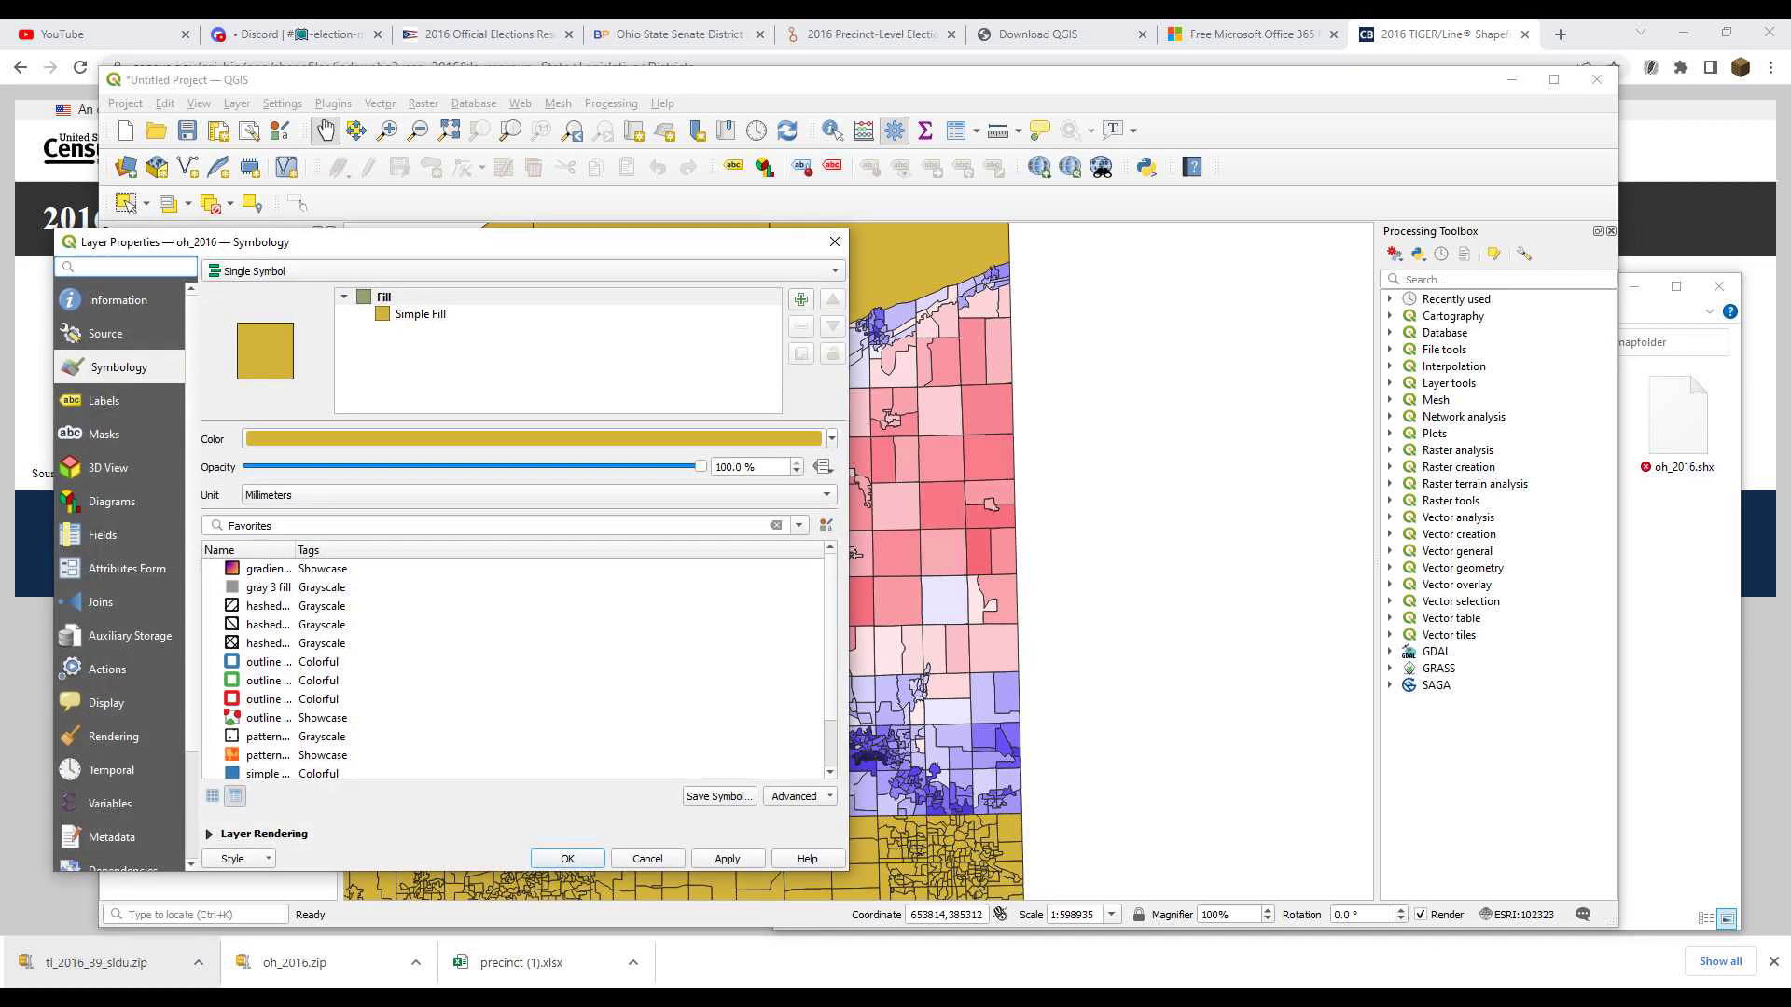
{"action": "left_click", "coordinate": [420, 314]}
{"action": "left_click", "coordinate": [644, 473]}
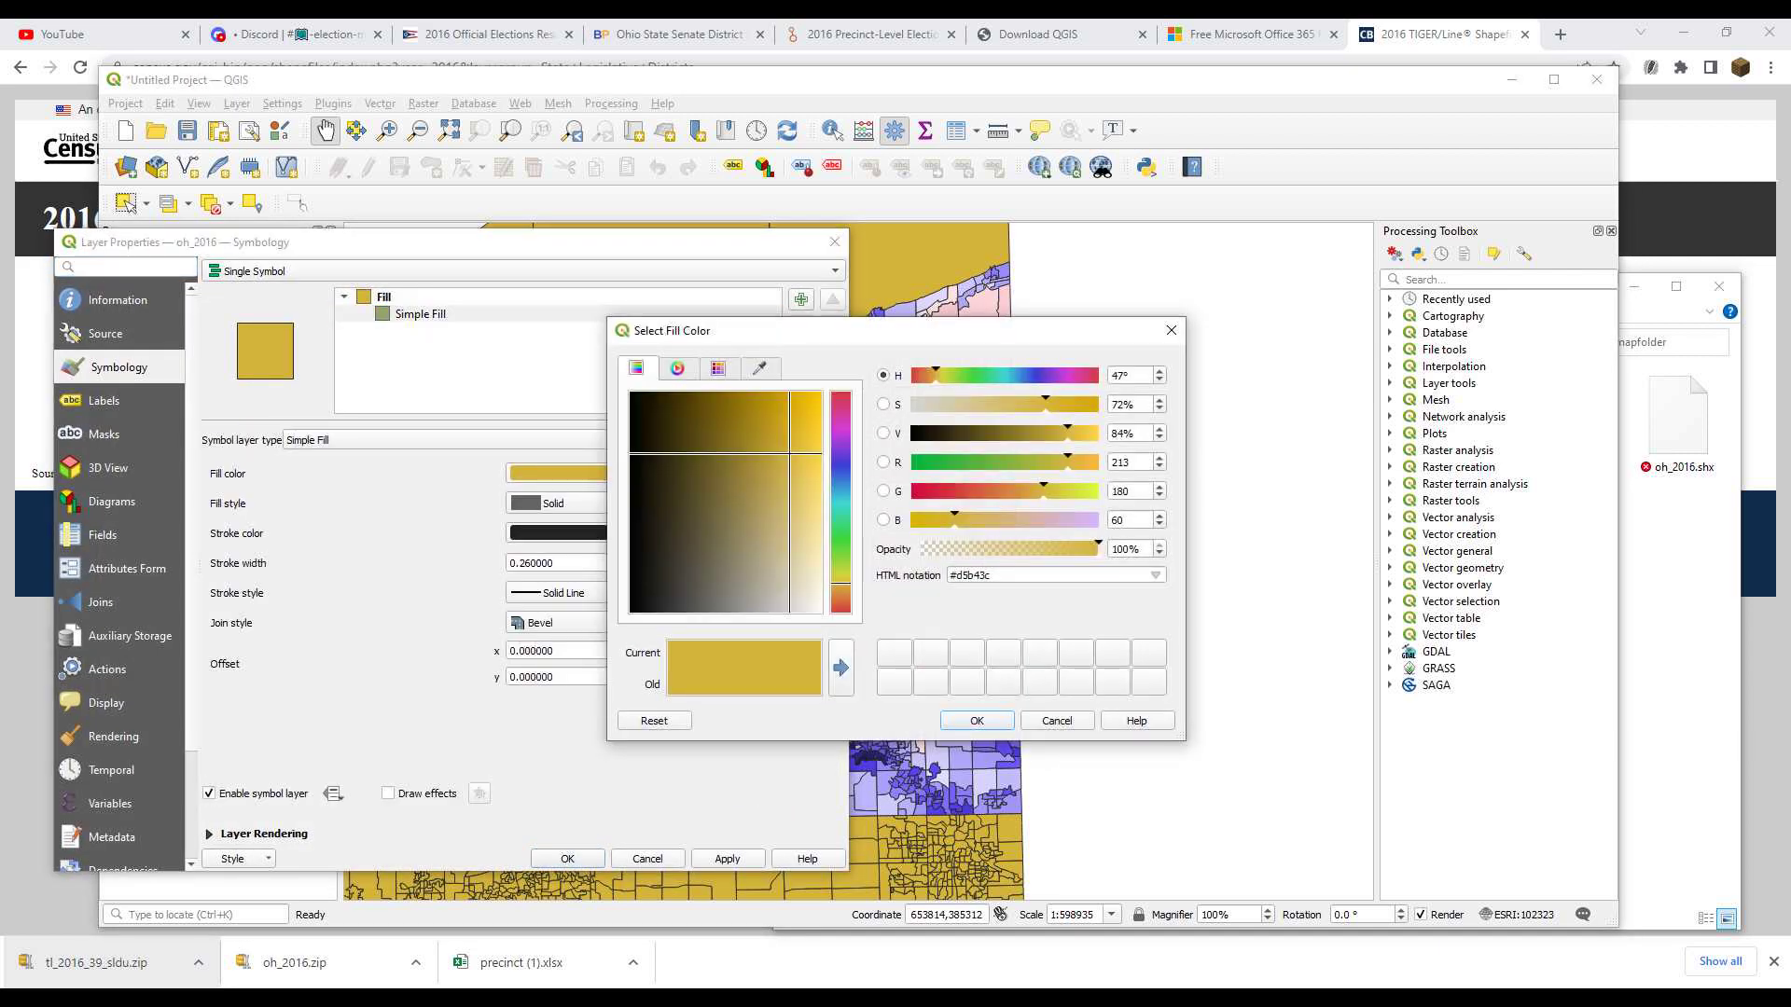
{"action": "left_click_drag", "start_coordinate": [1099, 548], "coordinate": [924, 548]}
{"action": "left_click", "coordinate": [977, 720]}
Set the stroke style of oh_2016's Simple Fill to No Pen and apply the symbology
{"action": "left_click", "coordinate": [557, 593]}
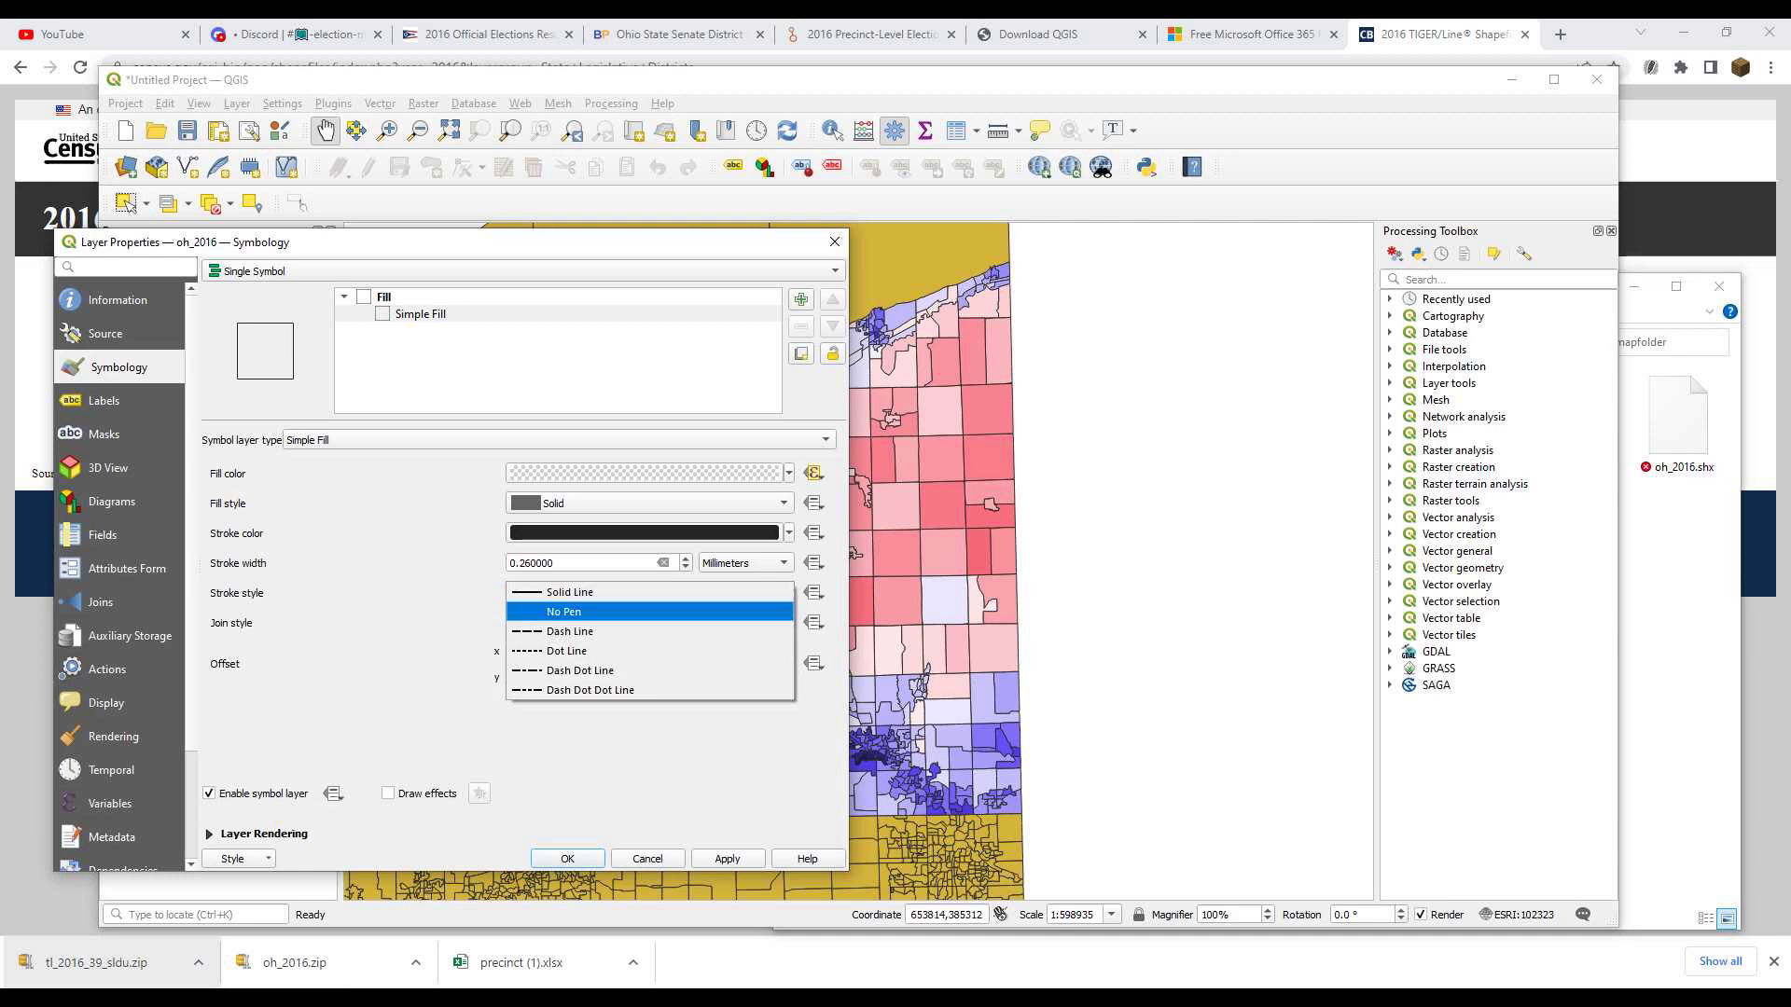
{"action": "left_click", "coordinate": [556, 612]}
{"action": "left_click", "coordinate": [727, 859]}
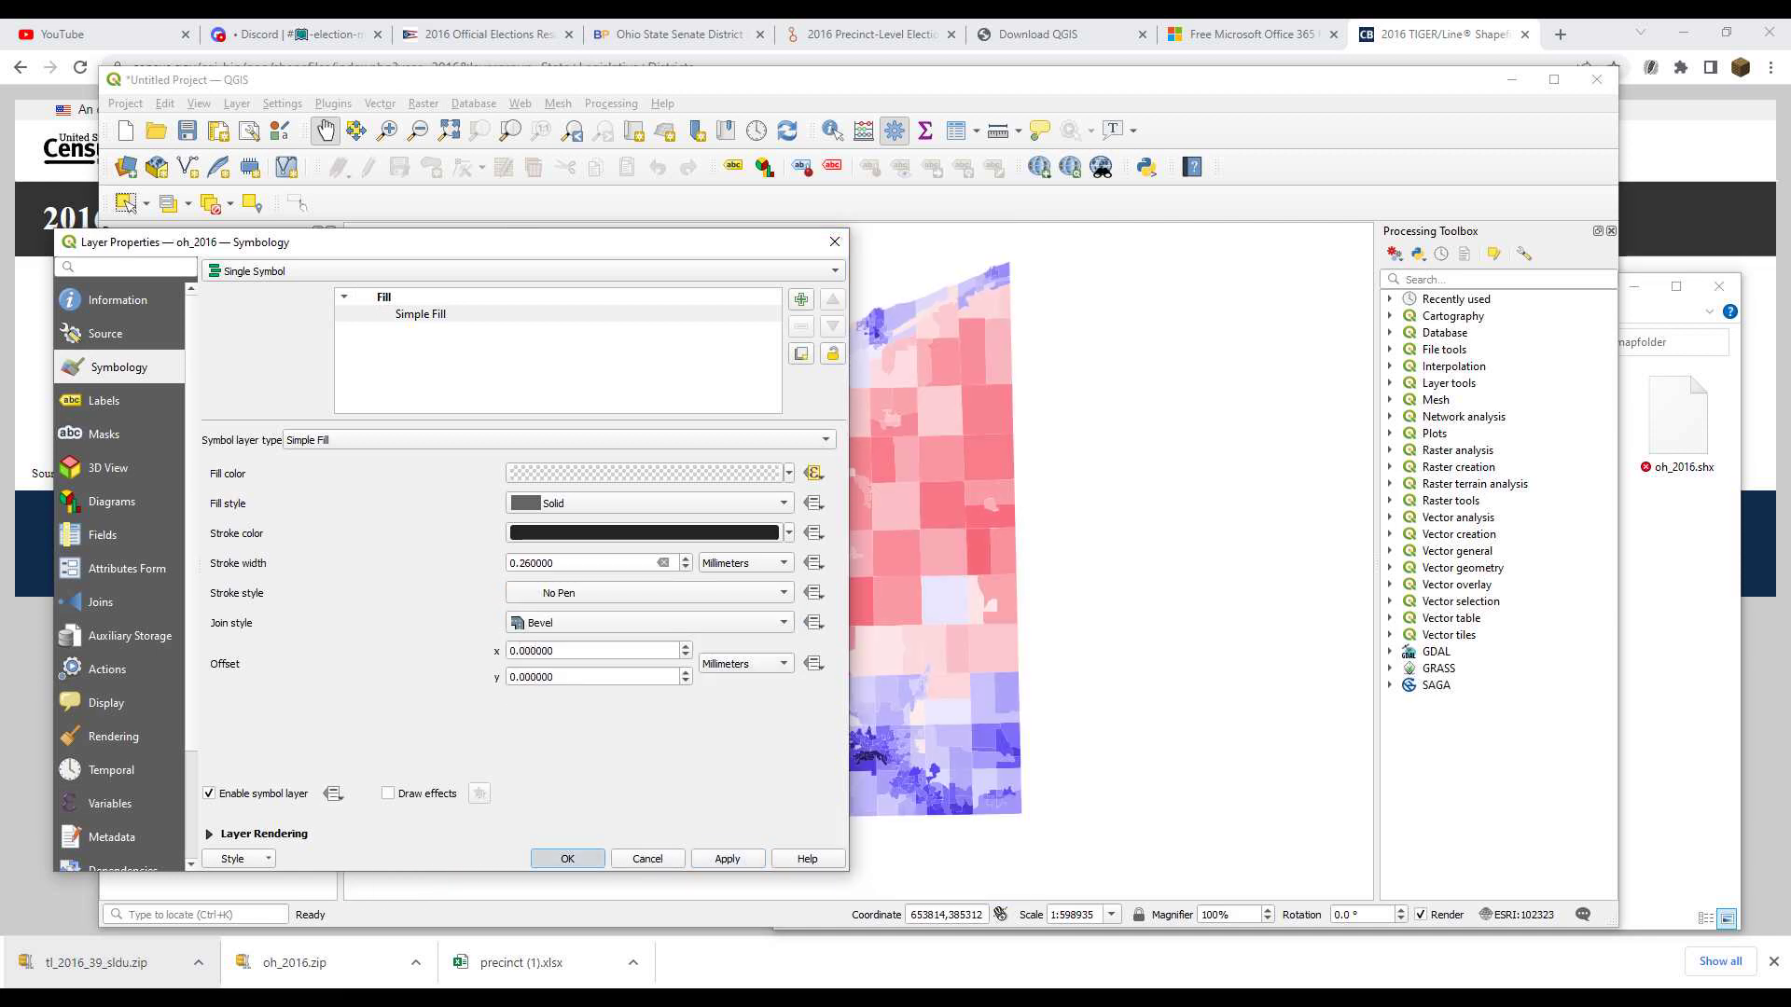
{"action": "left_click", "coordinate": [567, 859]}
{"action": "scroll", "coordinate": [738, 542], "scroll_direction": "down", "scroll_amount": 1}
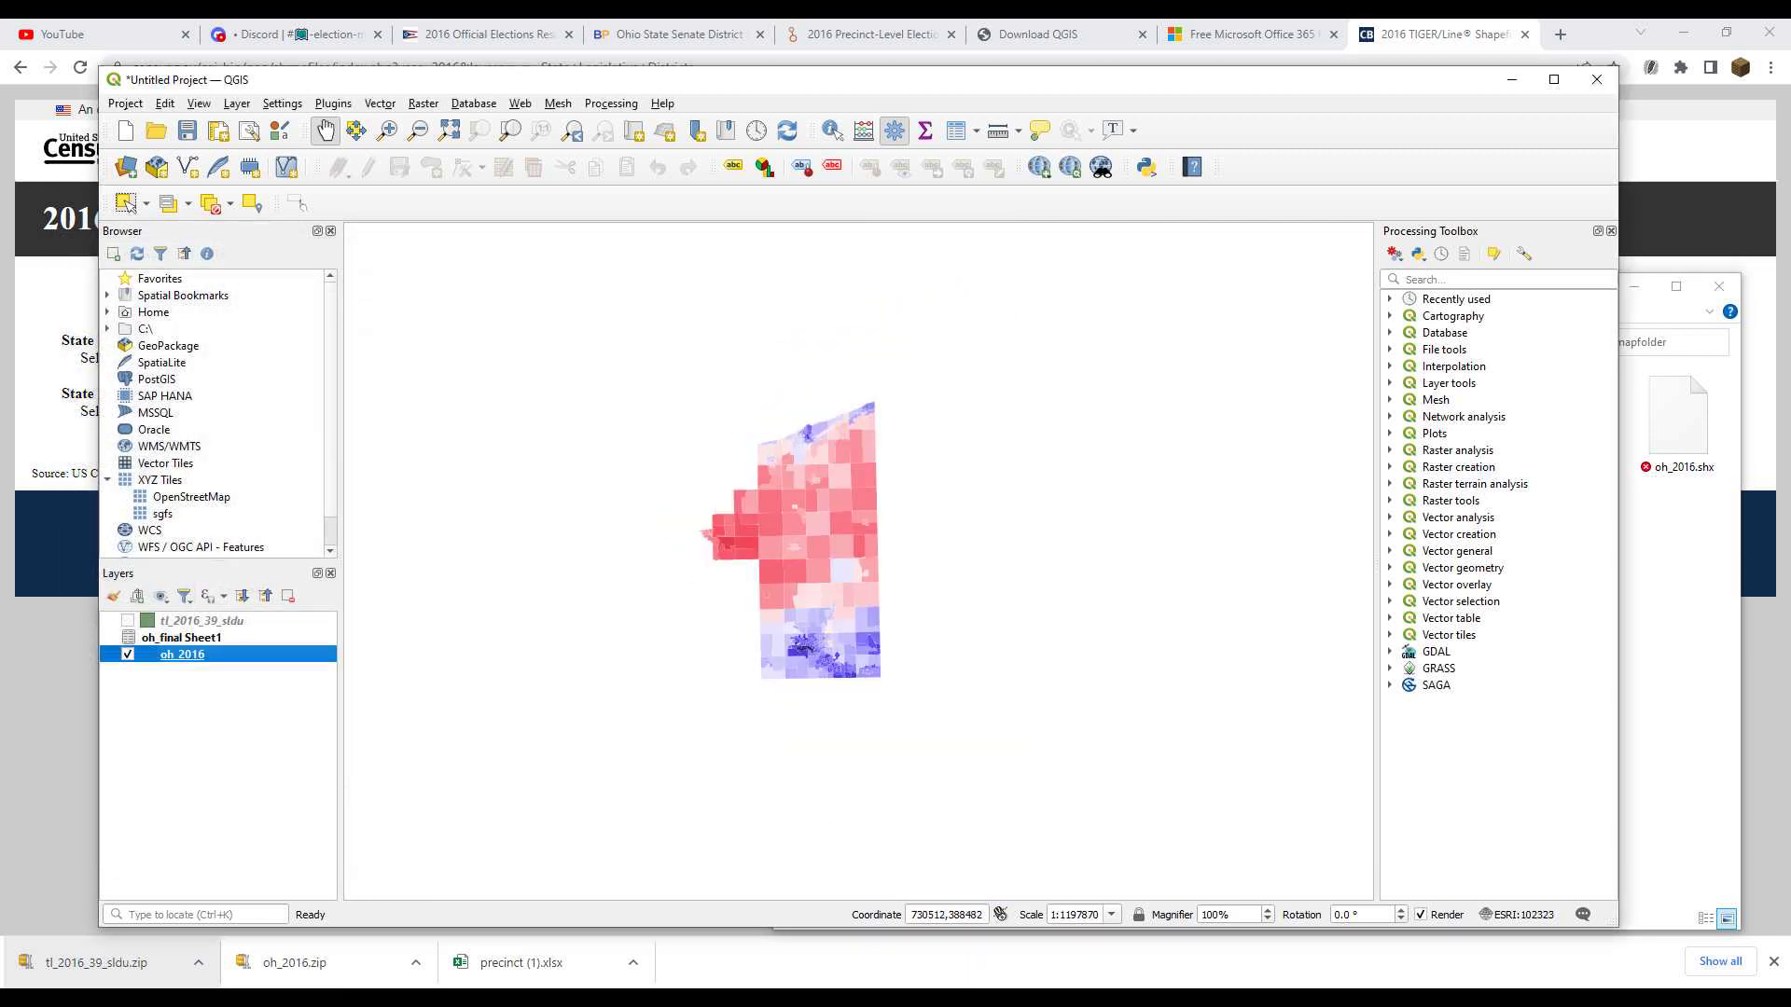
{"action": "scroll", "coordinate": [775, 565], "scroll_direction": "up", "scroll_amount": 1}
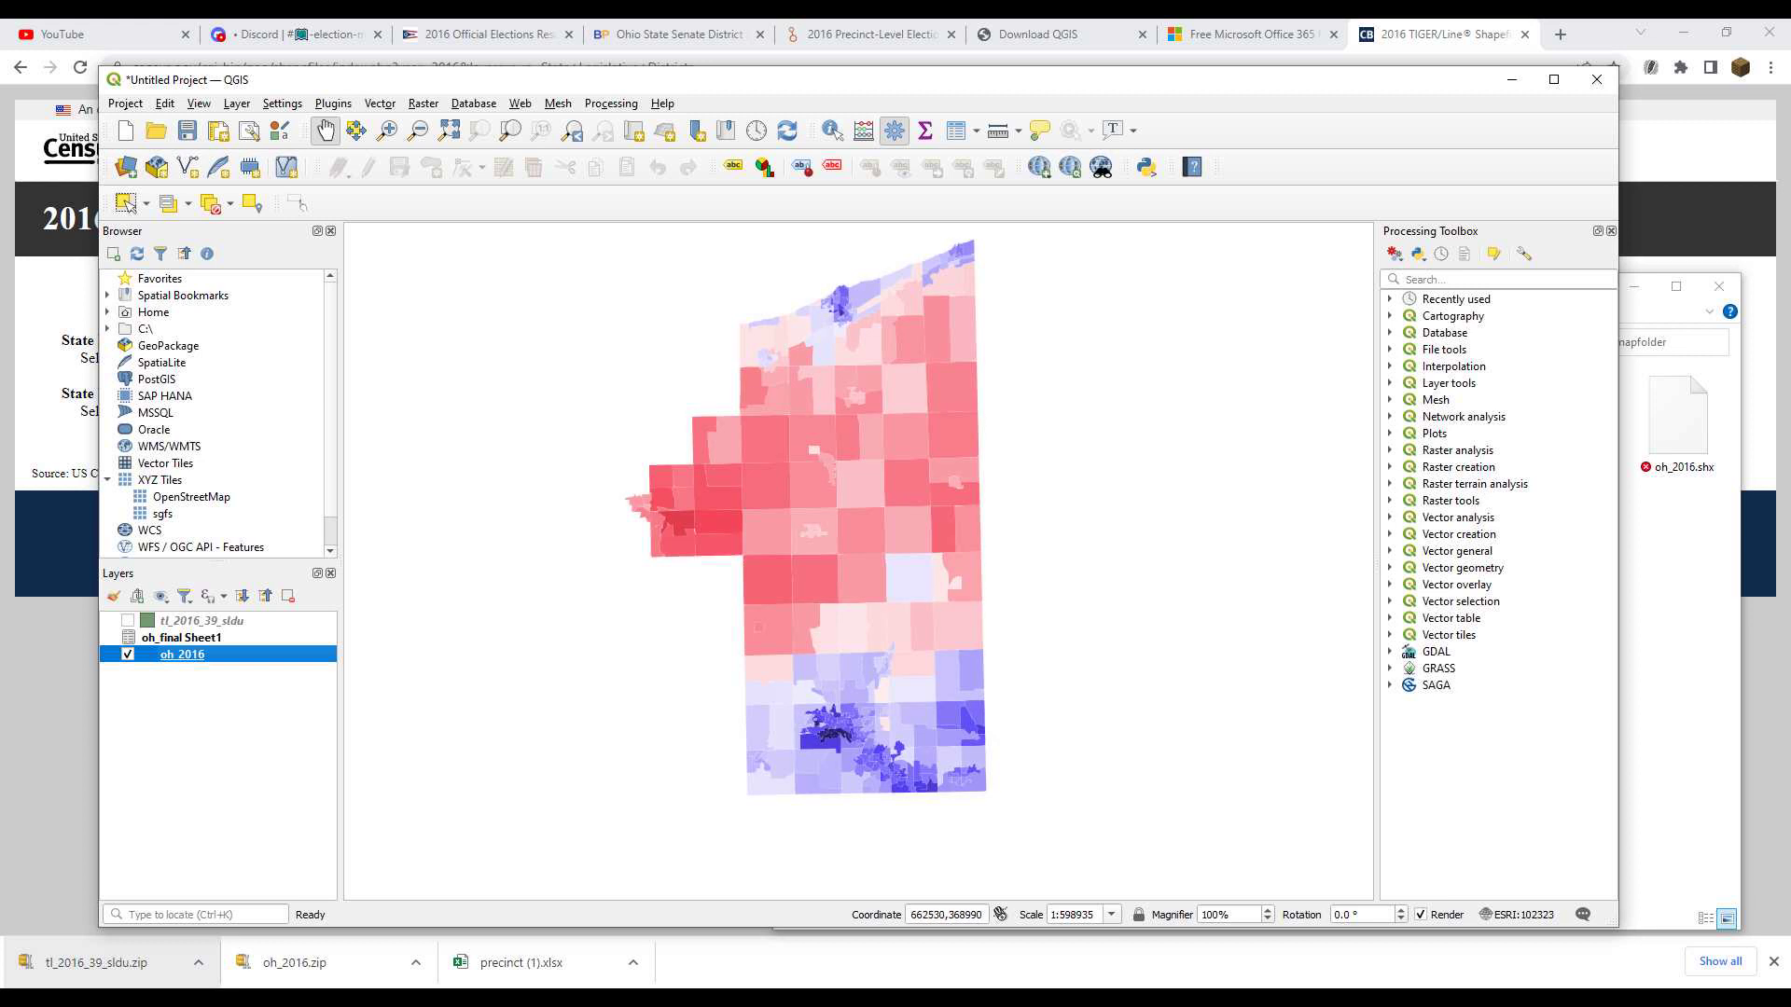
Show the tl_2016_39_sldu layer and select State Senate District 32 in Ohio's northeast corner
{"action": "left_click", "coordinate": [128, 621]}
{"action": "scroll", "coordinate": [914, 504], "scroll_direction": "down", "scroll_amount": 1}
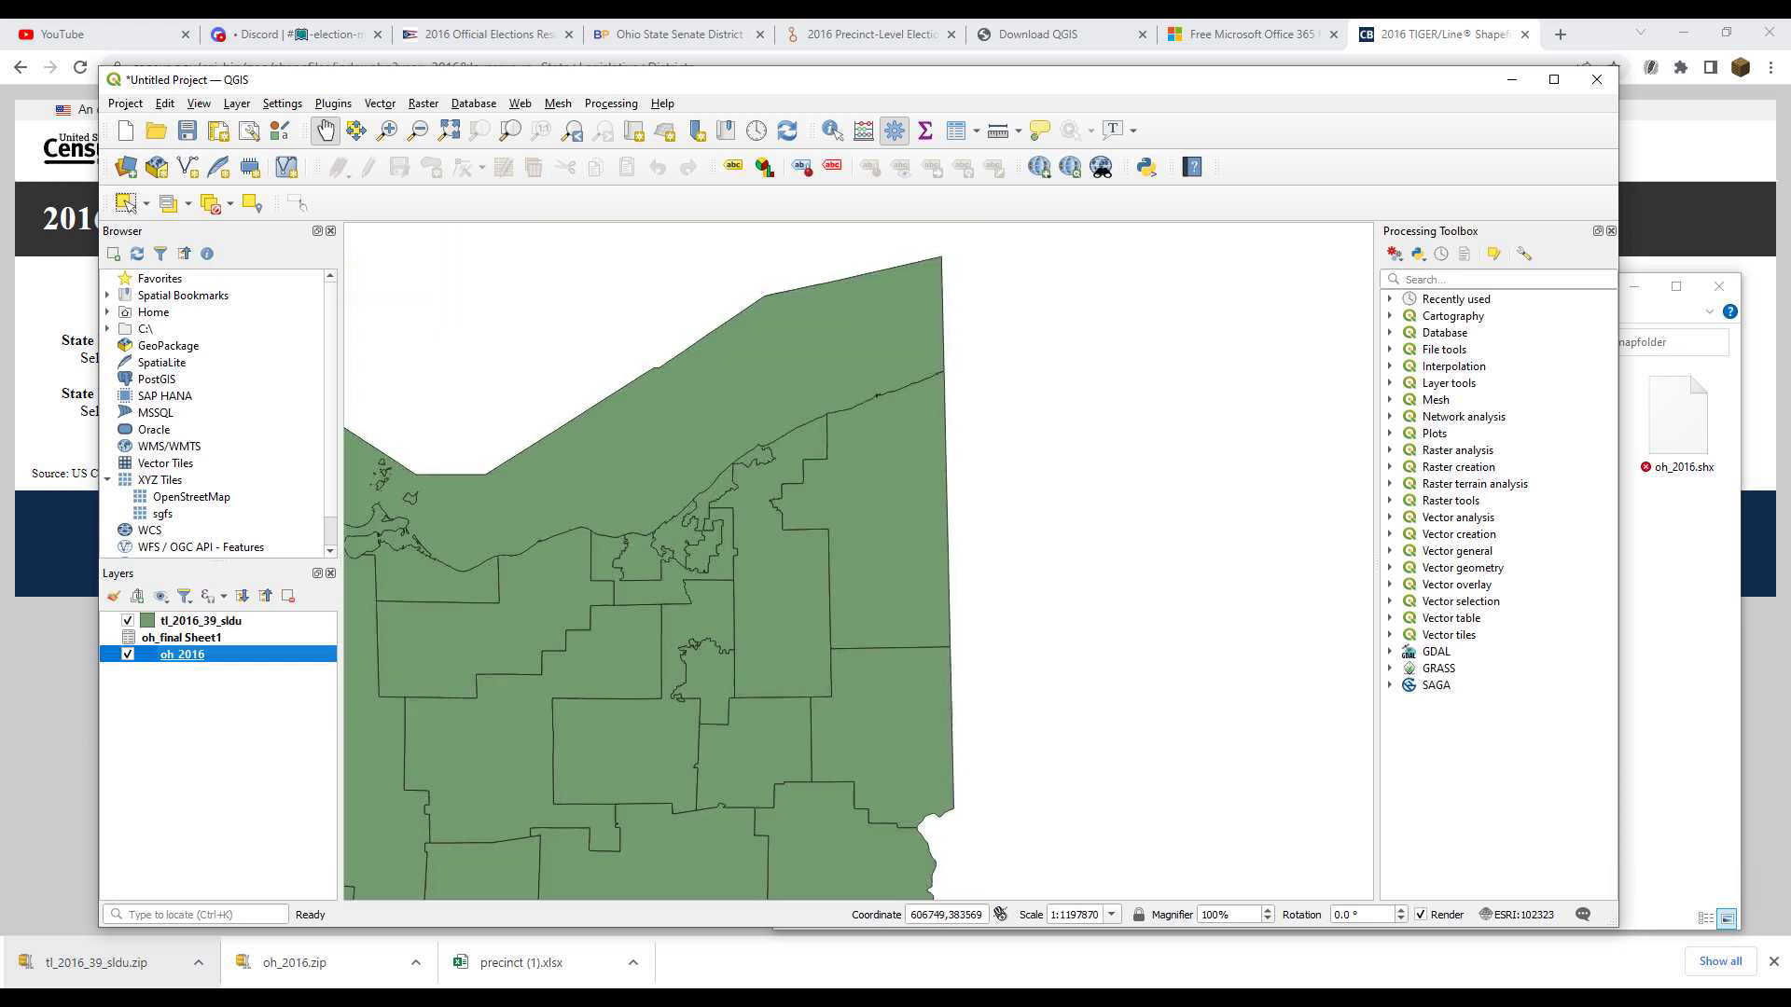
{"action": "left_click", "coordinate": [201, 621]}
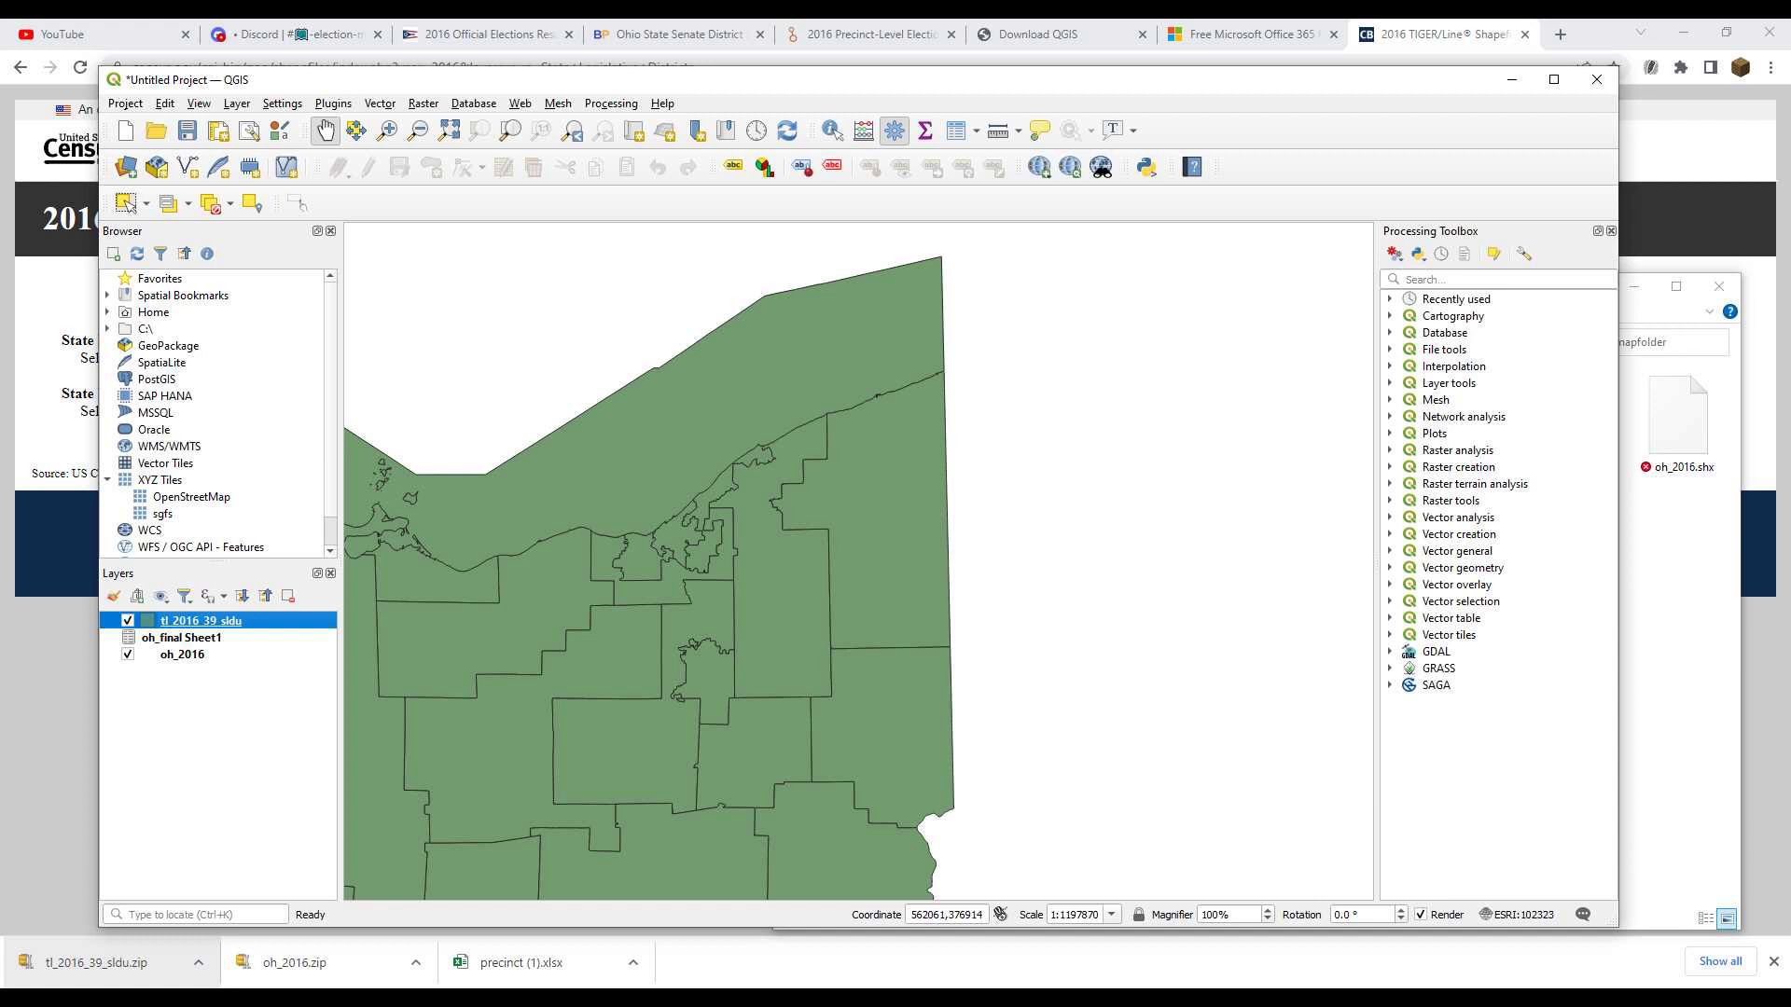
{"action": "left_click", "coordinate": [128, 622]}
{"action": "left_click", "coordinate": [128, 621]}
{"action": "scroll", "coordinate": [858, 560], "scroll_direction": "down", "scroll_amount": 1}
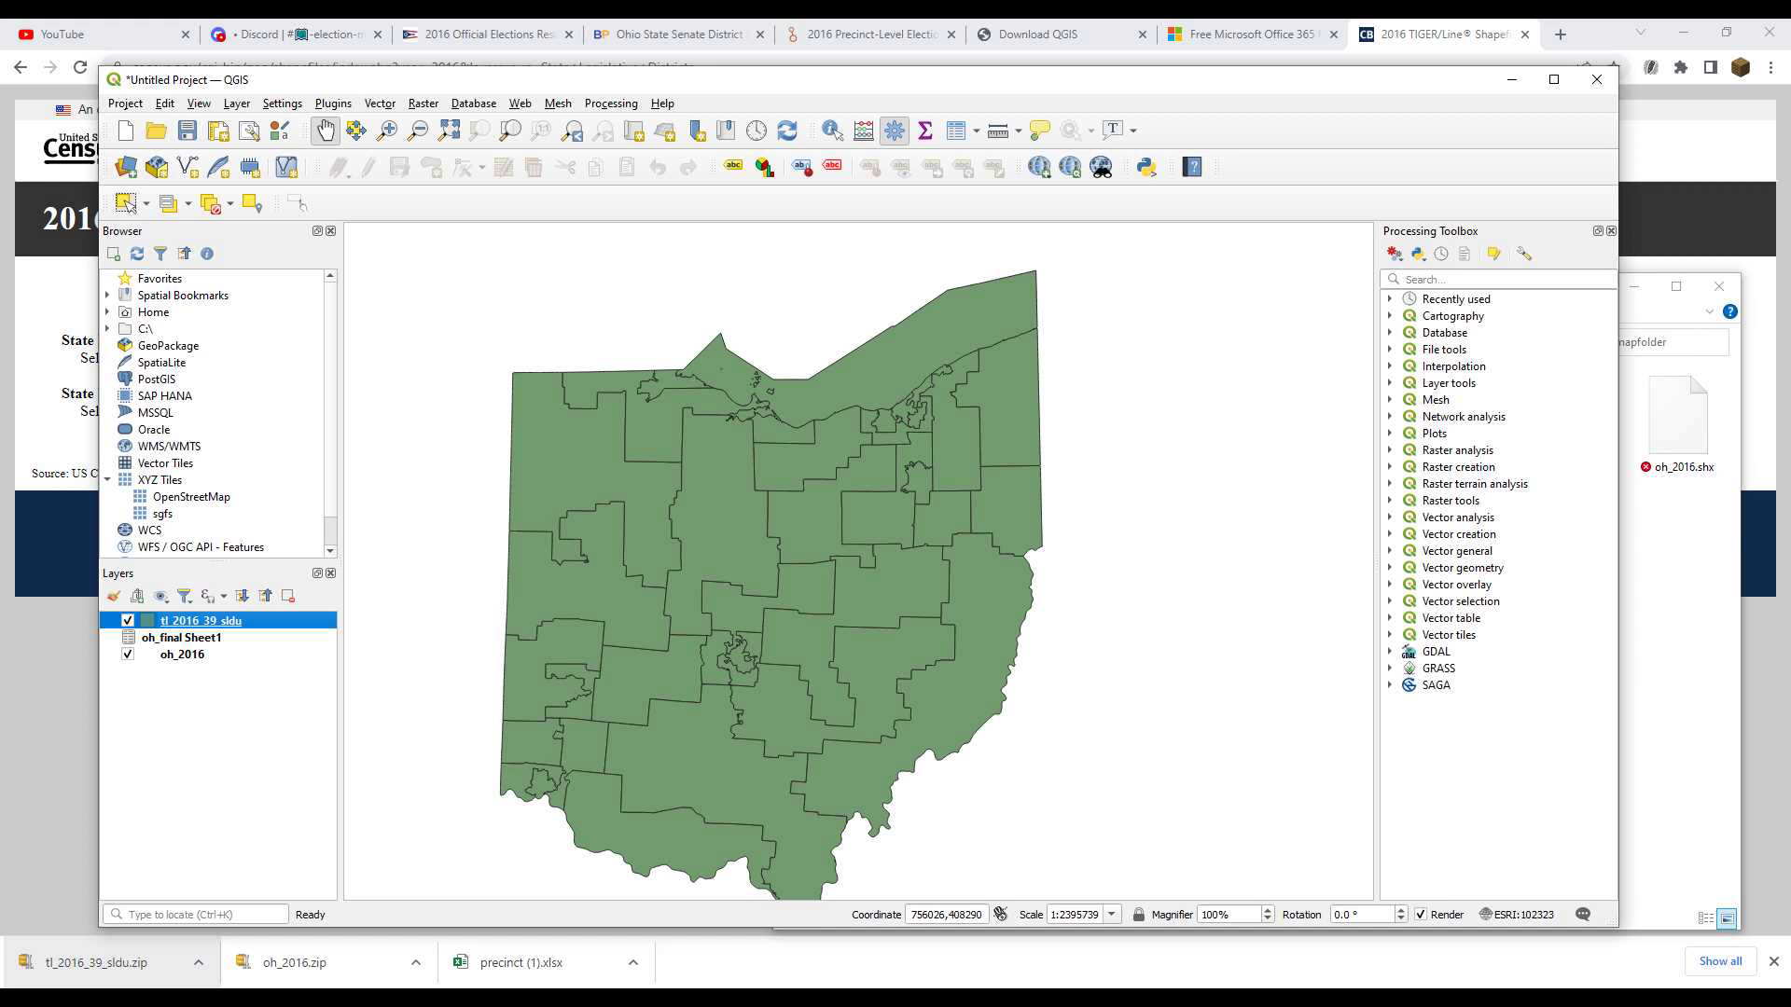
{"action": "scroll", "coordinate": [1028, 379], "scroll_direction": "up", "scroll_amount": 1}
{"action": "left_click", "coordinate": [125, 203]}
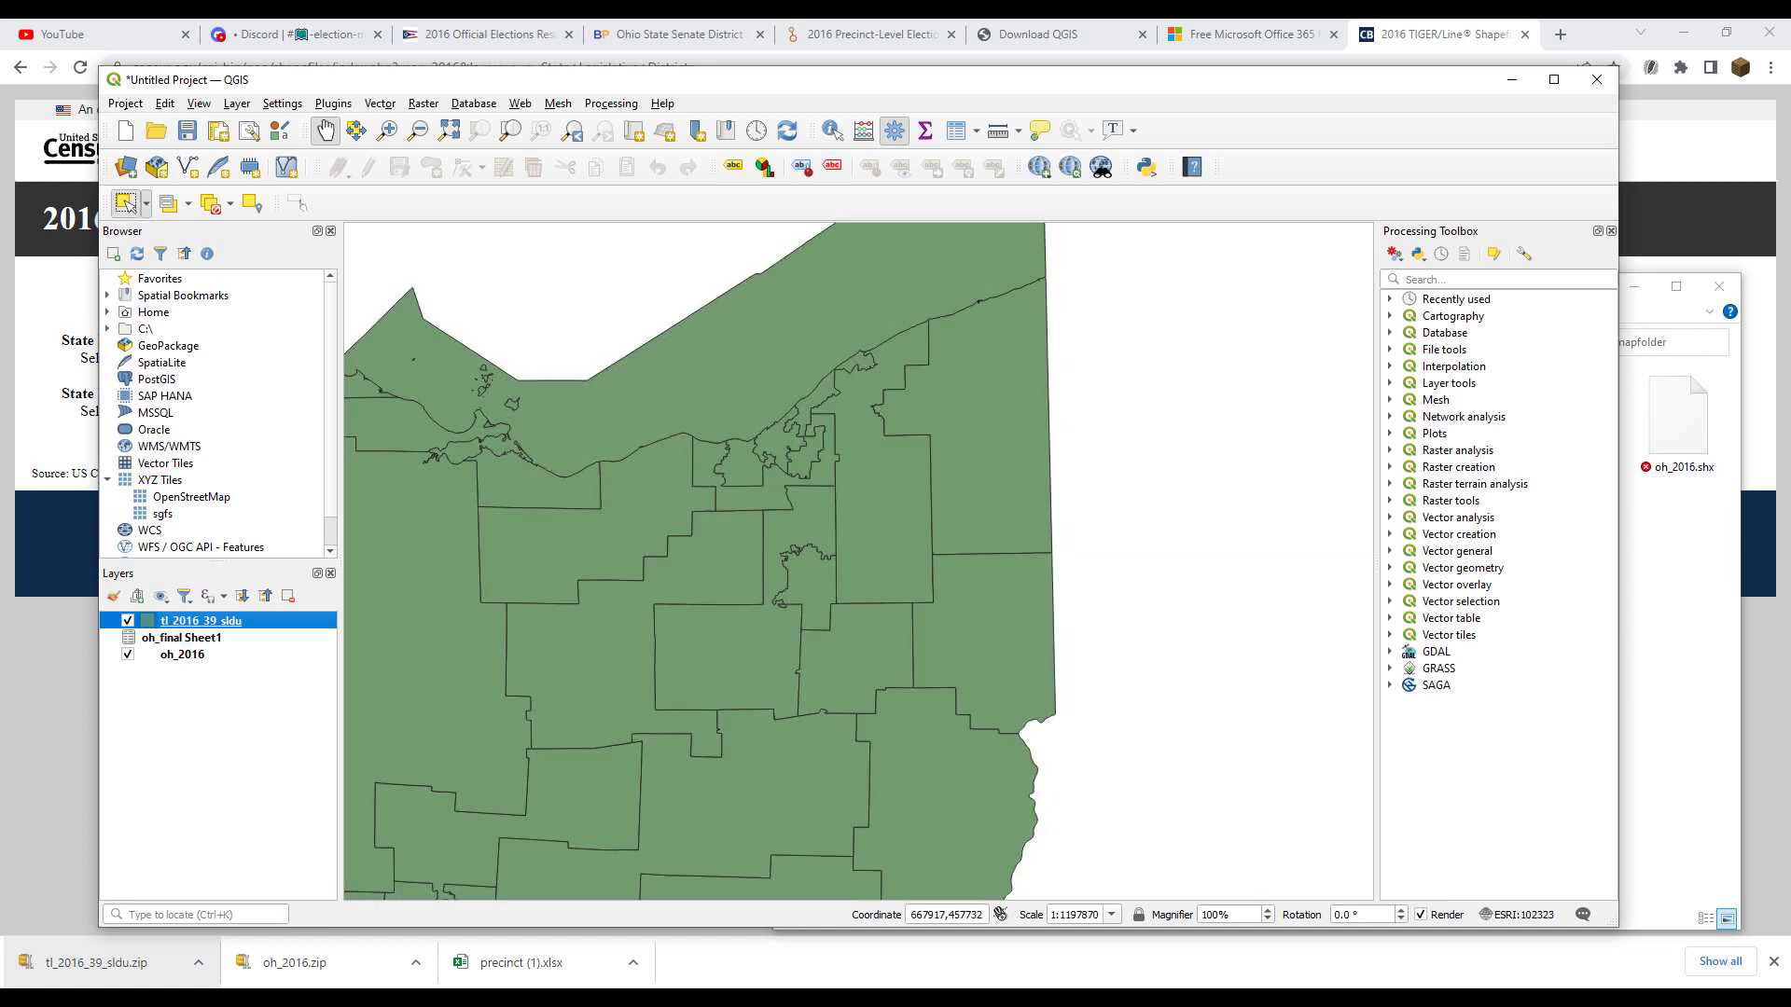
{"action": "left_click", "coordinate": [996, 399]}
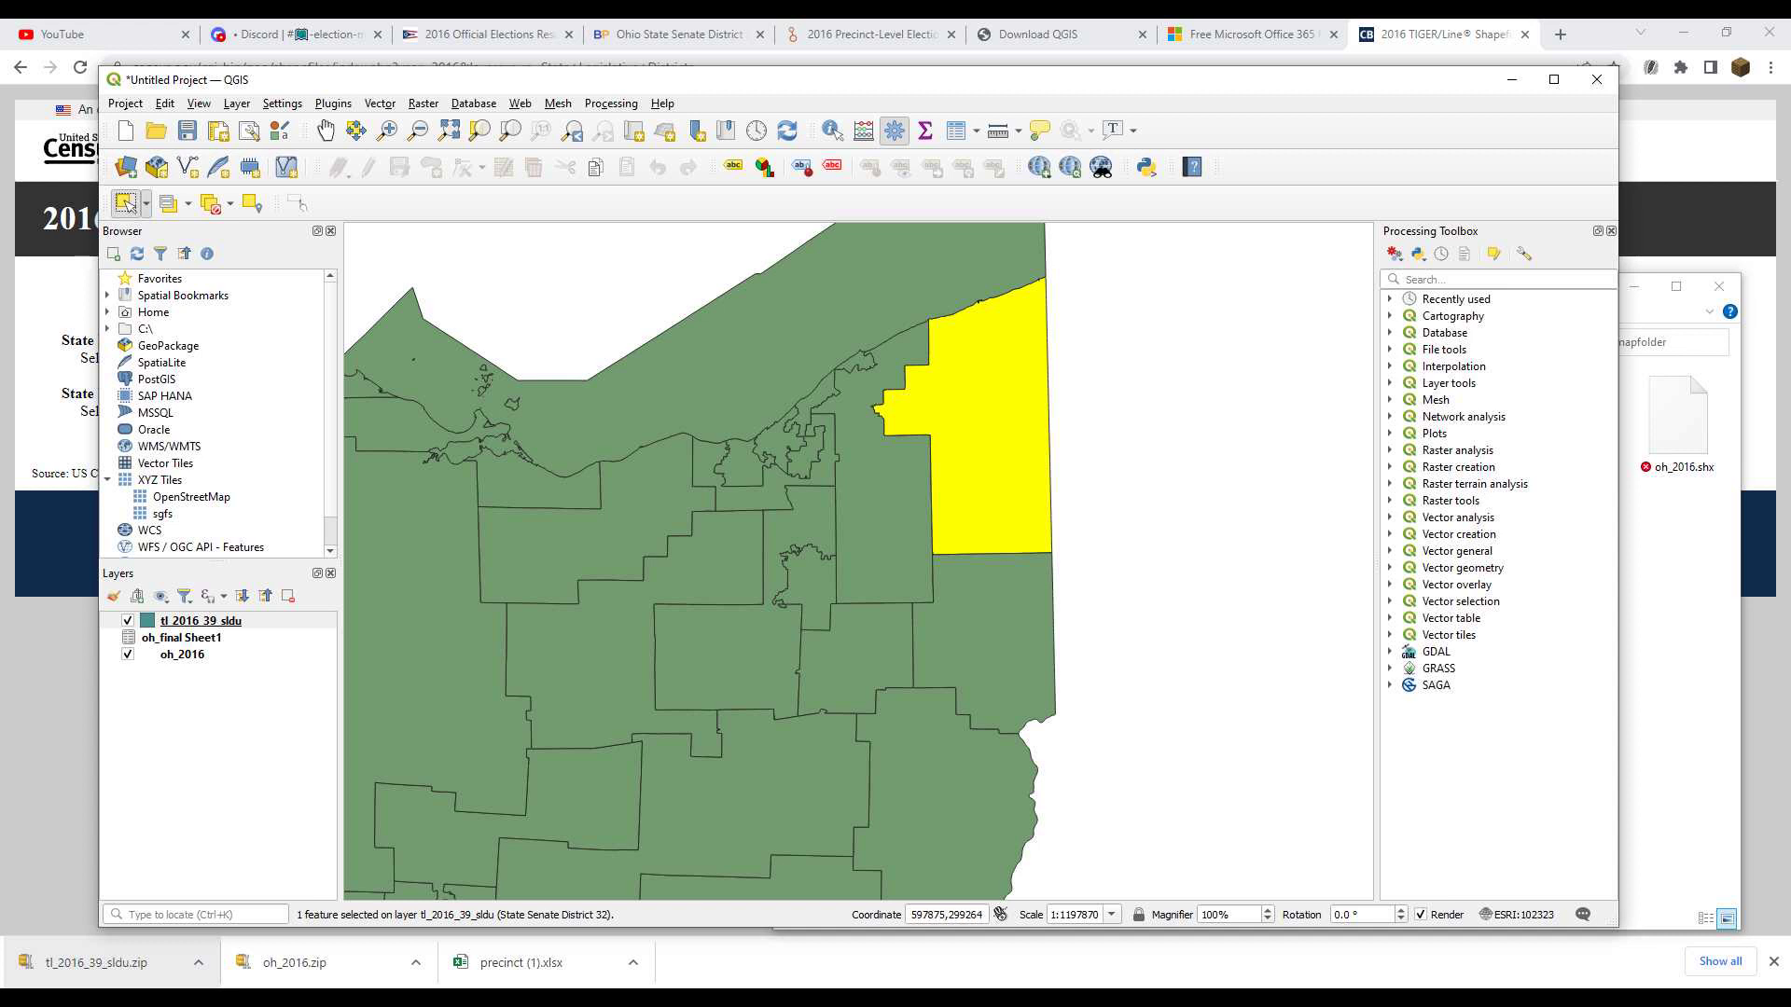
Clip oh_2016 to a temporary layer, using only the selected feature of tl_2016_39_sldu as the overlay
{"action": "left_click", "coordinate": [207, 621]}
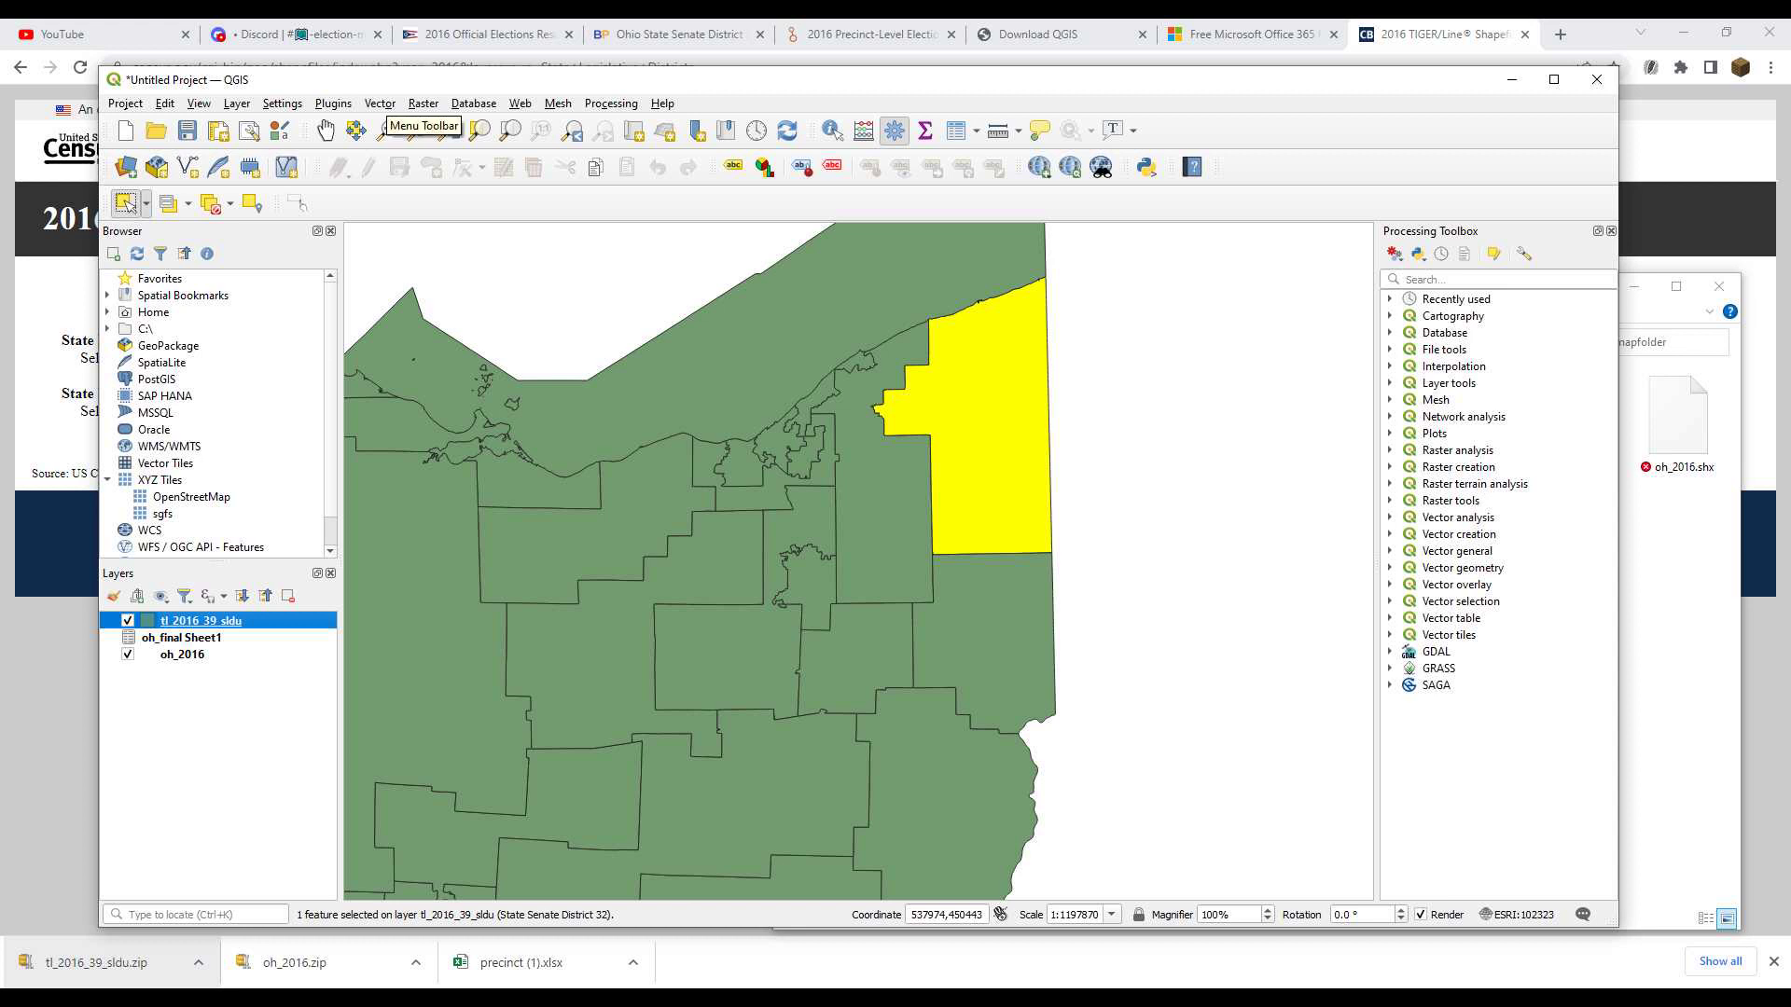
{"action": "left_click", "coordinate": [380, 103]}
{"action": "mouse_move", "coordinate": [438, 124]}
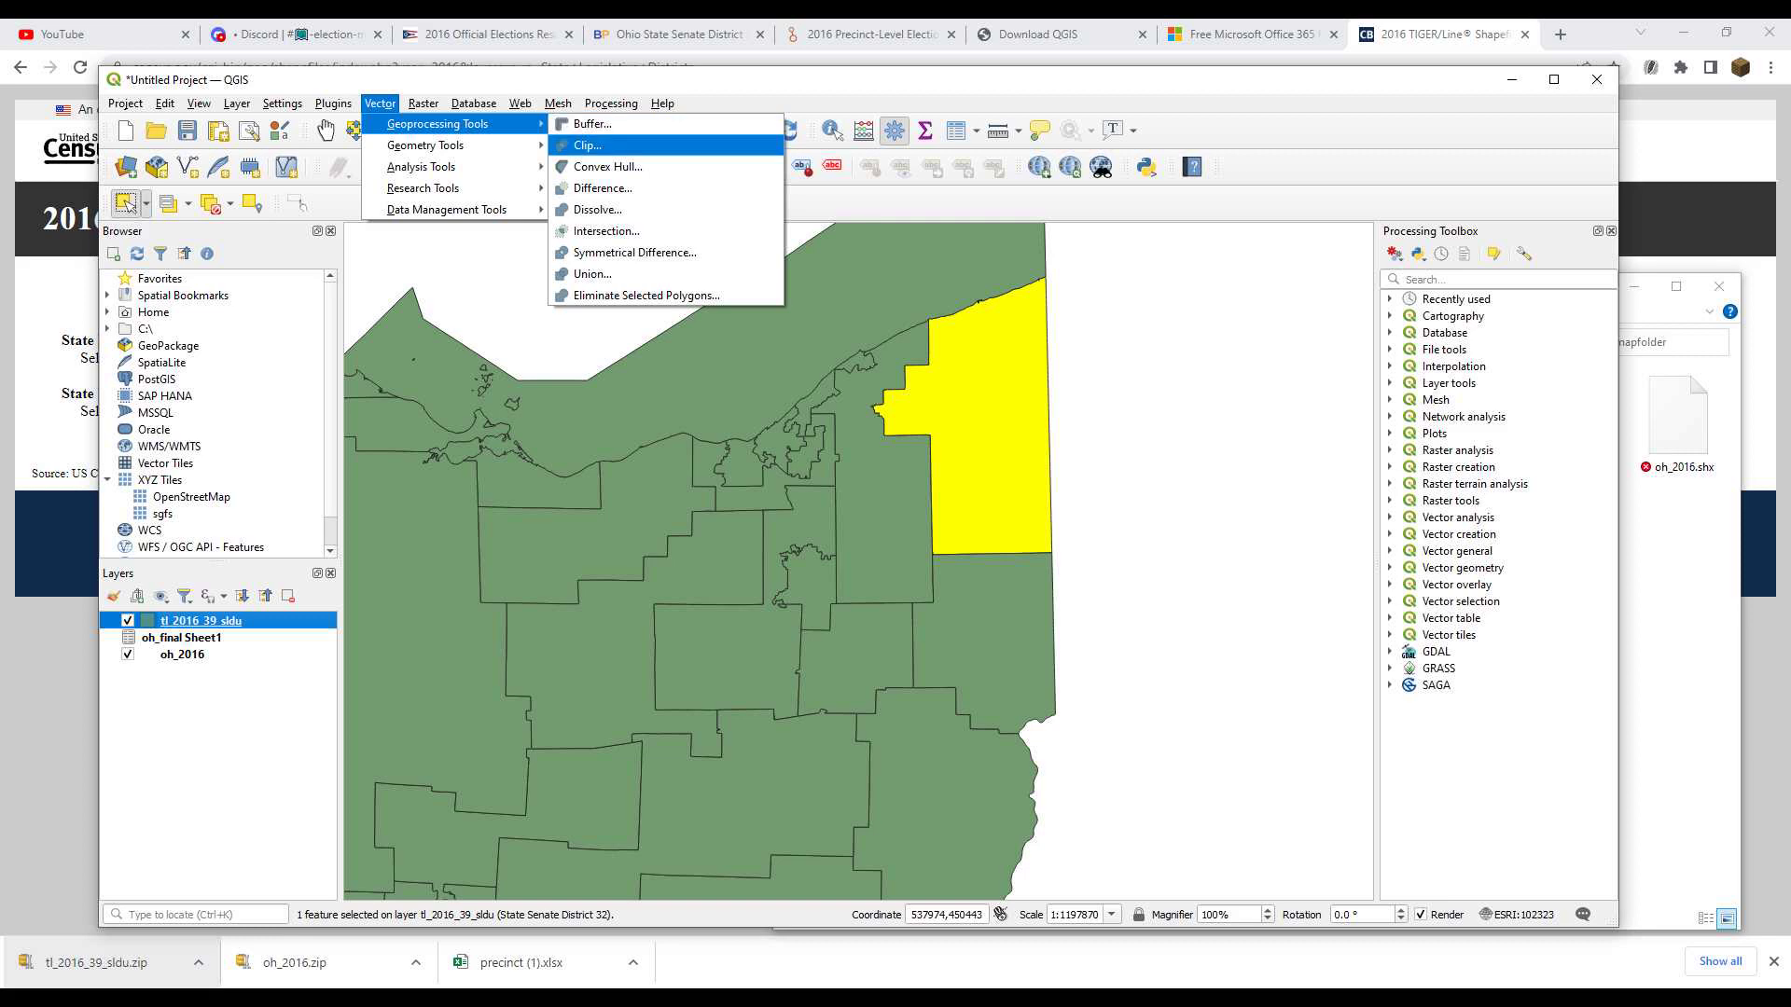
{"action": "left_click", "coordinate": [588, 145]}
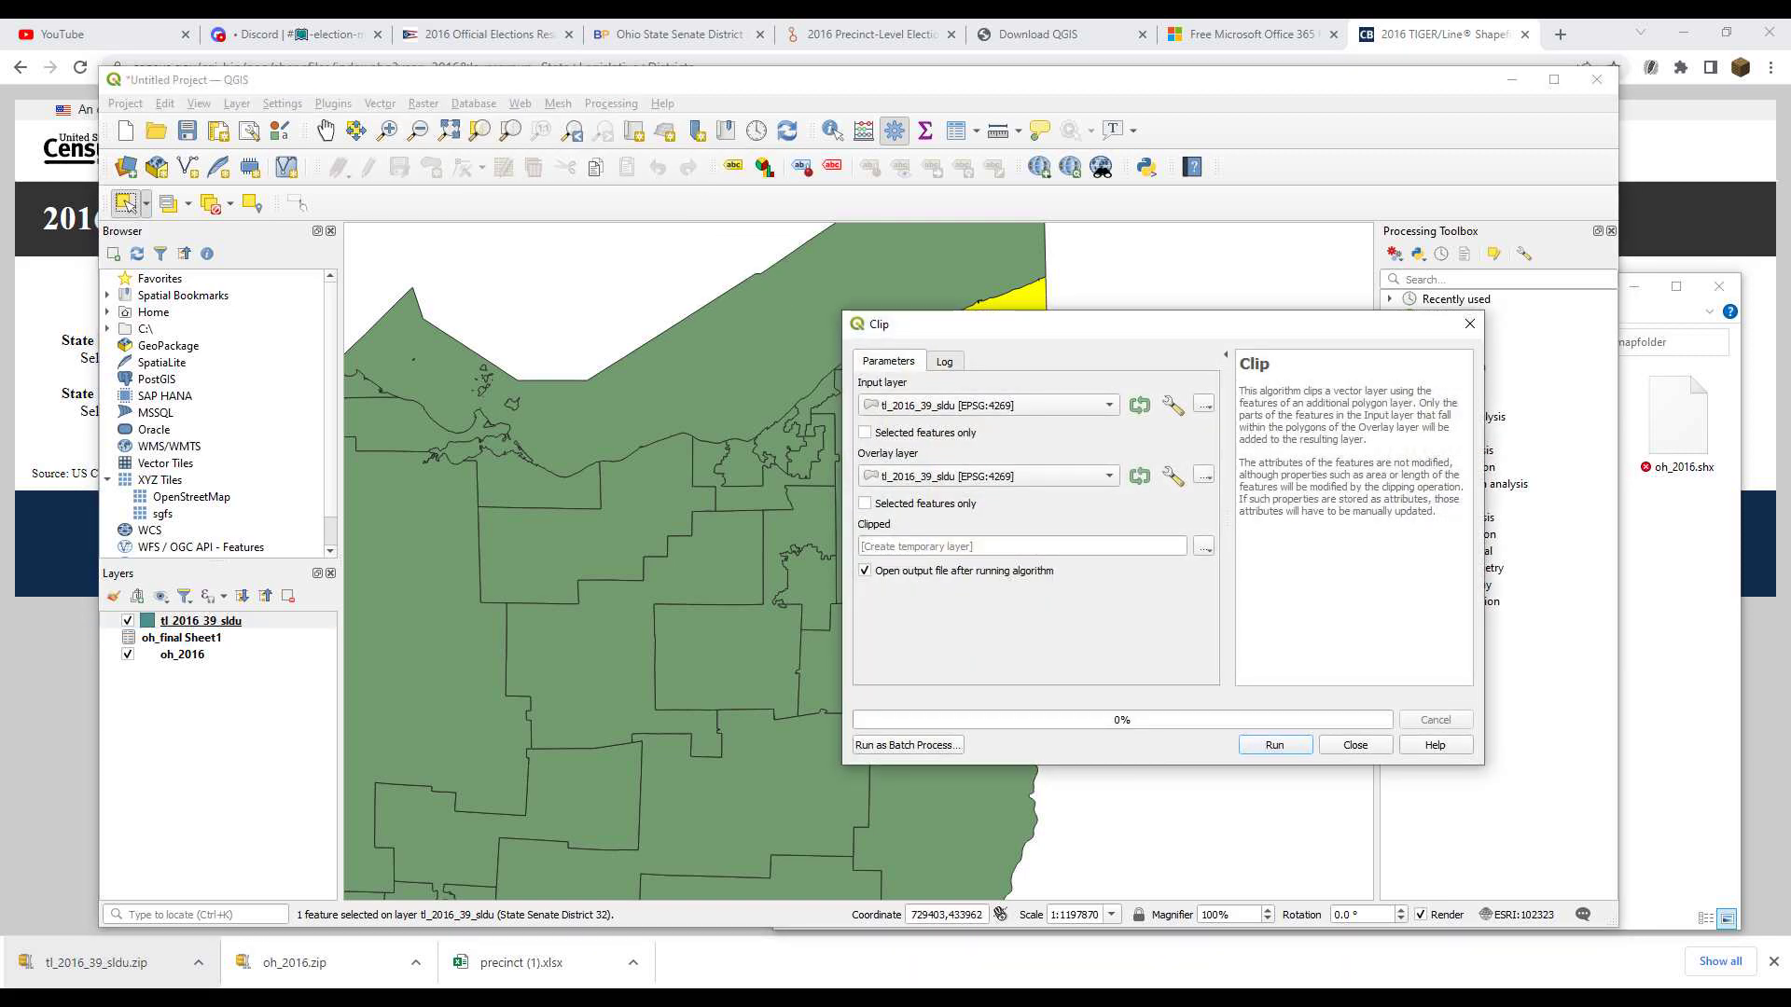
{"action": "left_click_drag", "start_coordinate": [1026, 324], "coordinate": [1298, 287]}
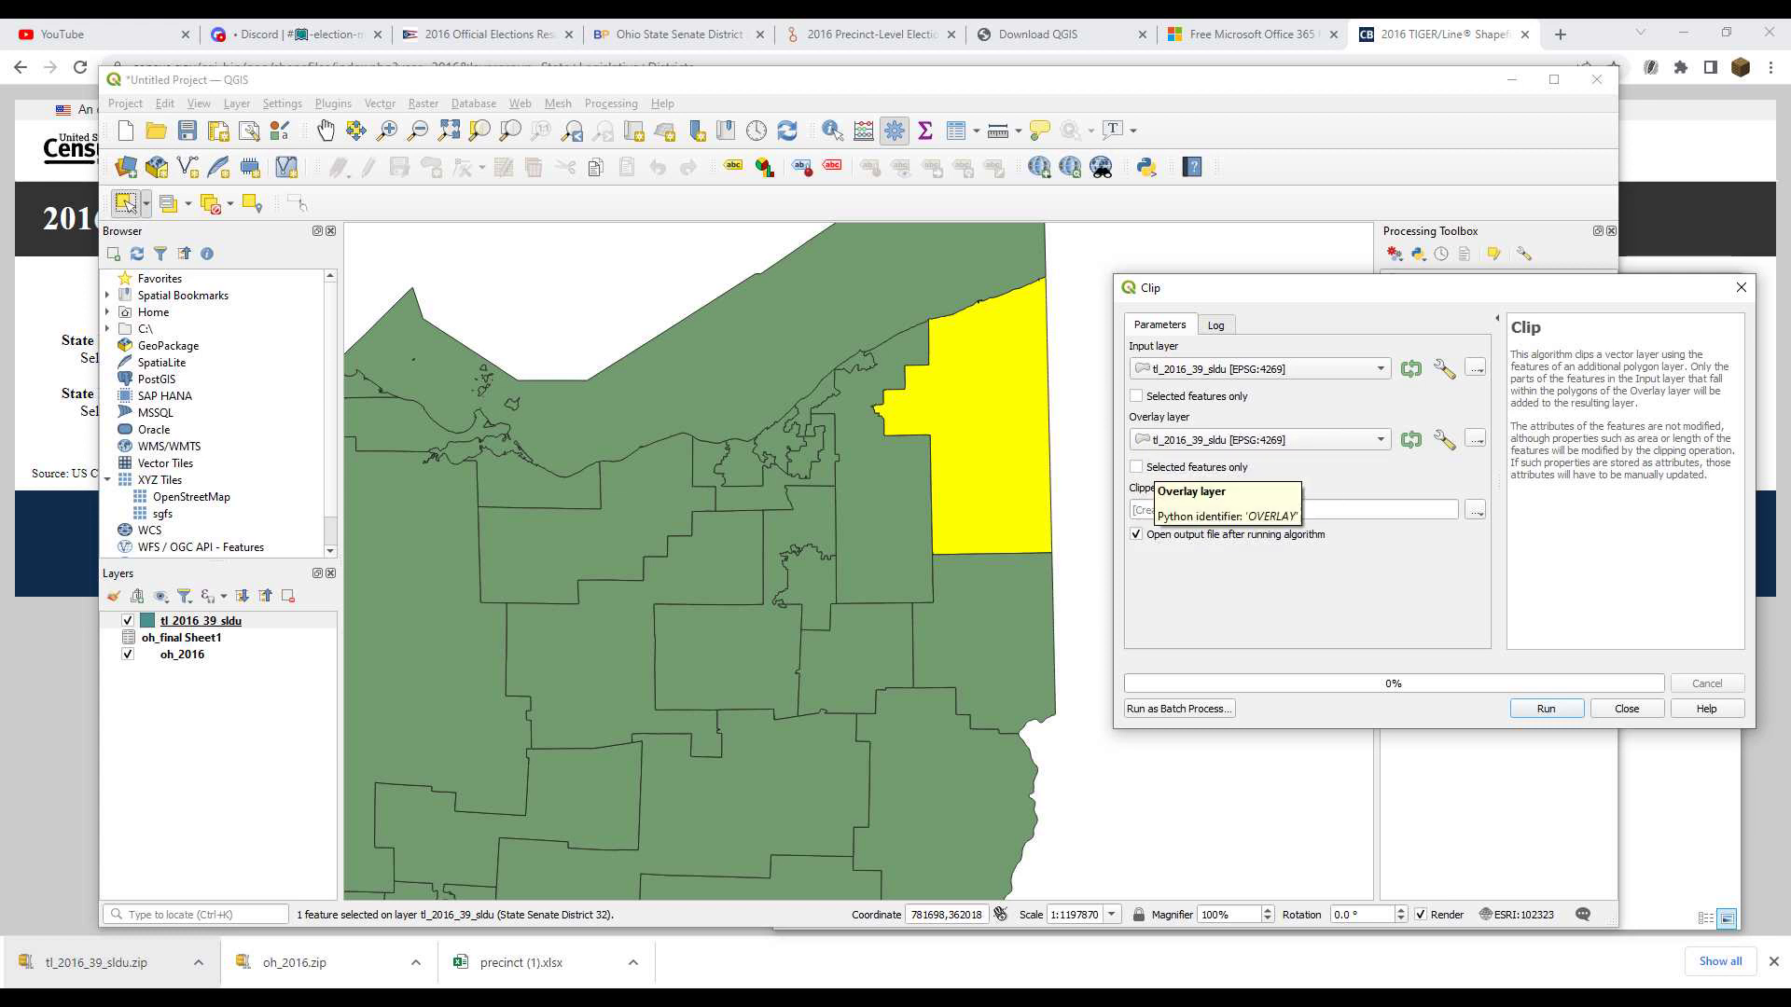
{"action": "left_click", "coordinate": [1136, 466]}
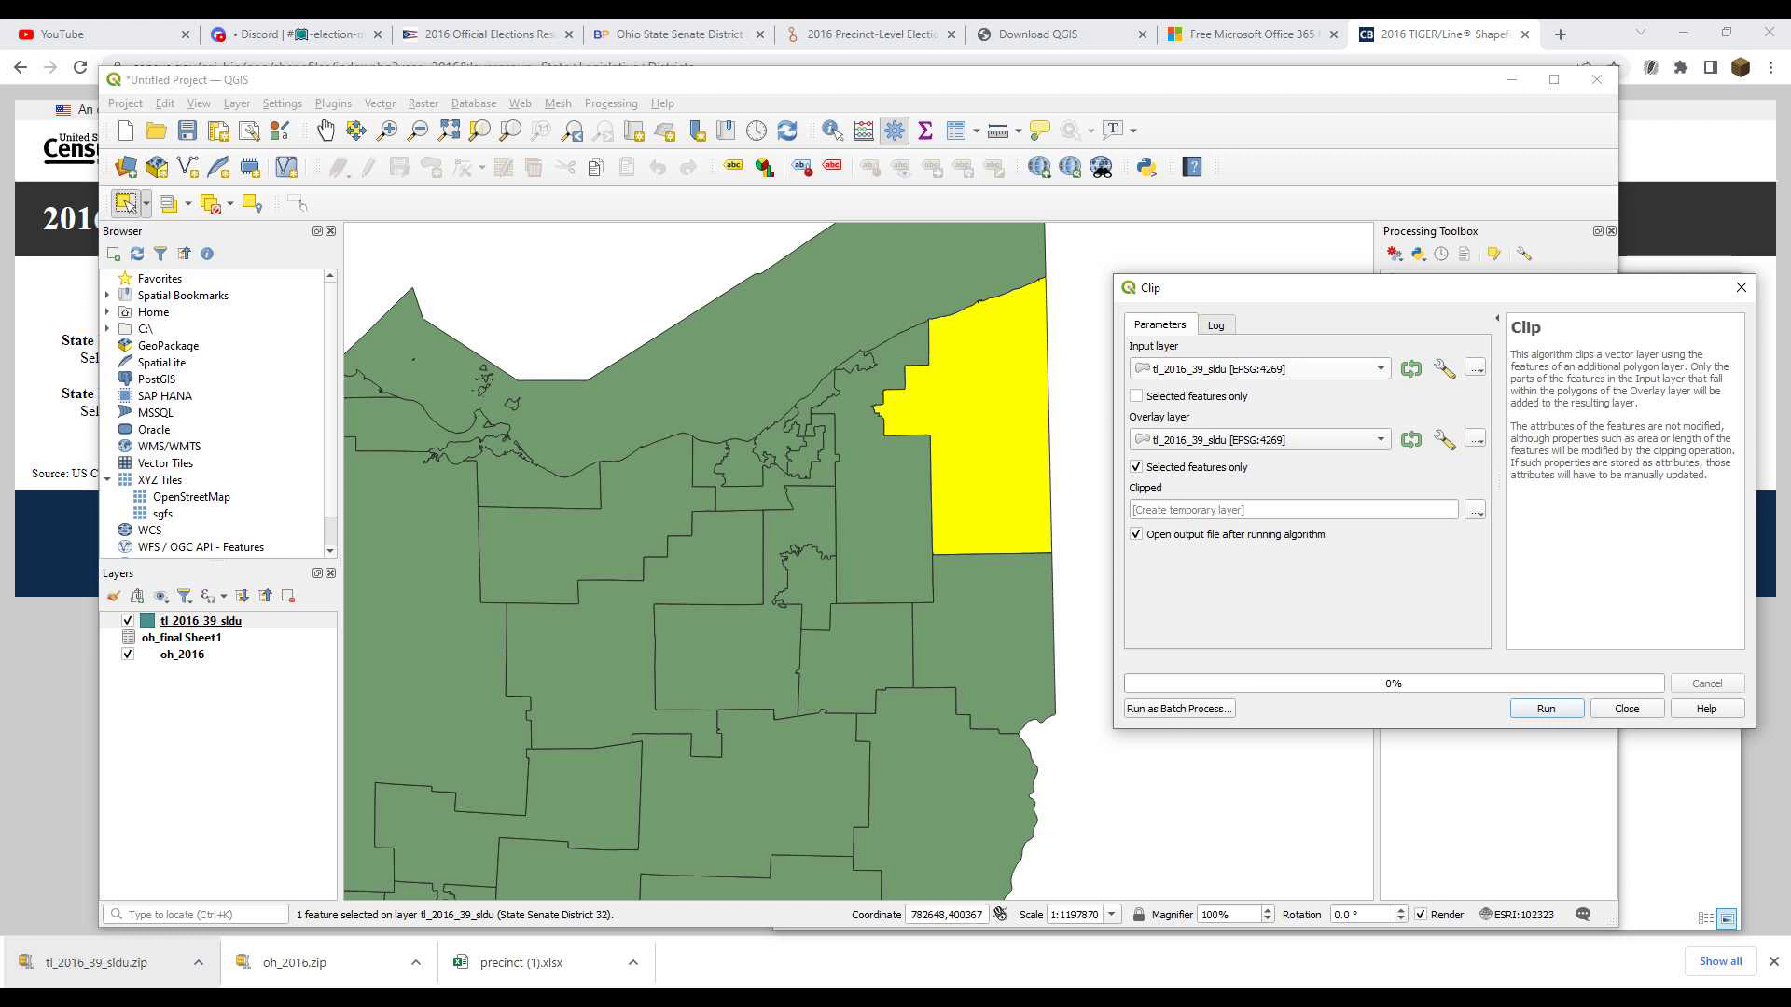
{"action": "left_click", "coordinate": [1259, 368]}
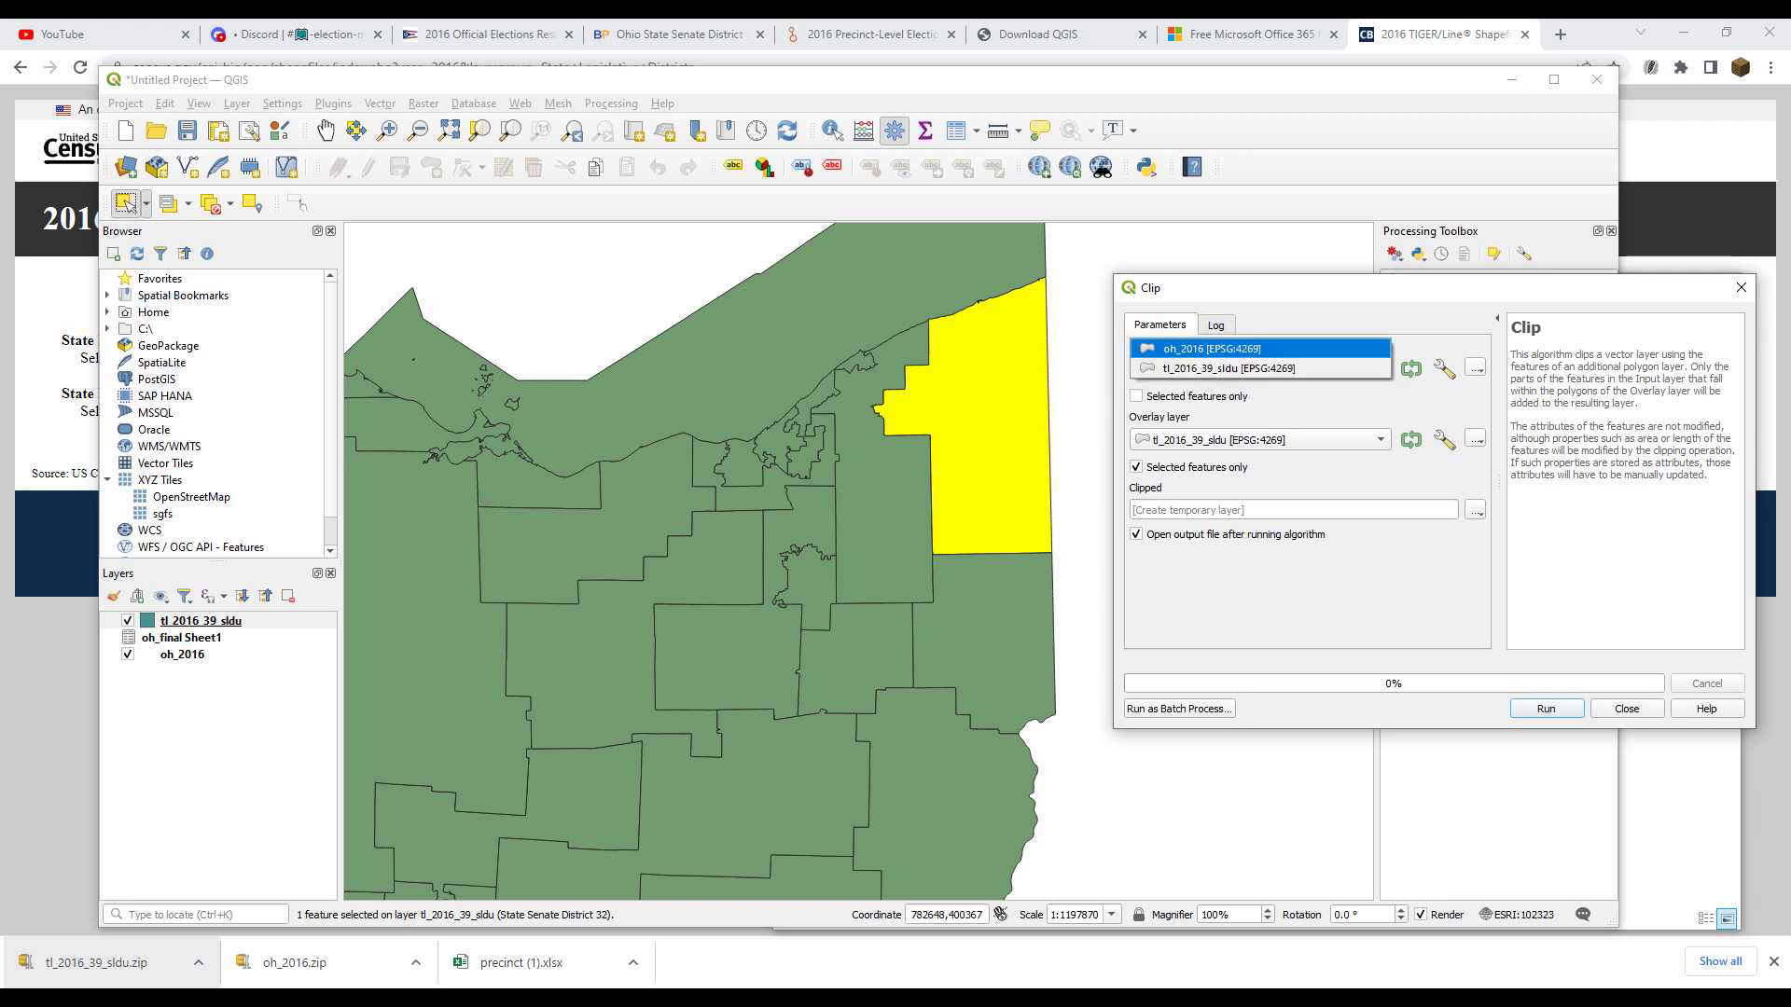
{"action": "left_click", "coordinate": [1212, 348]}
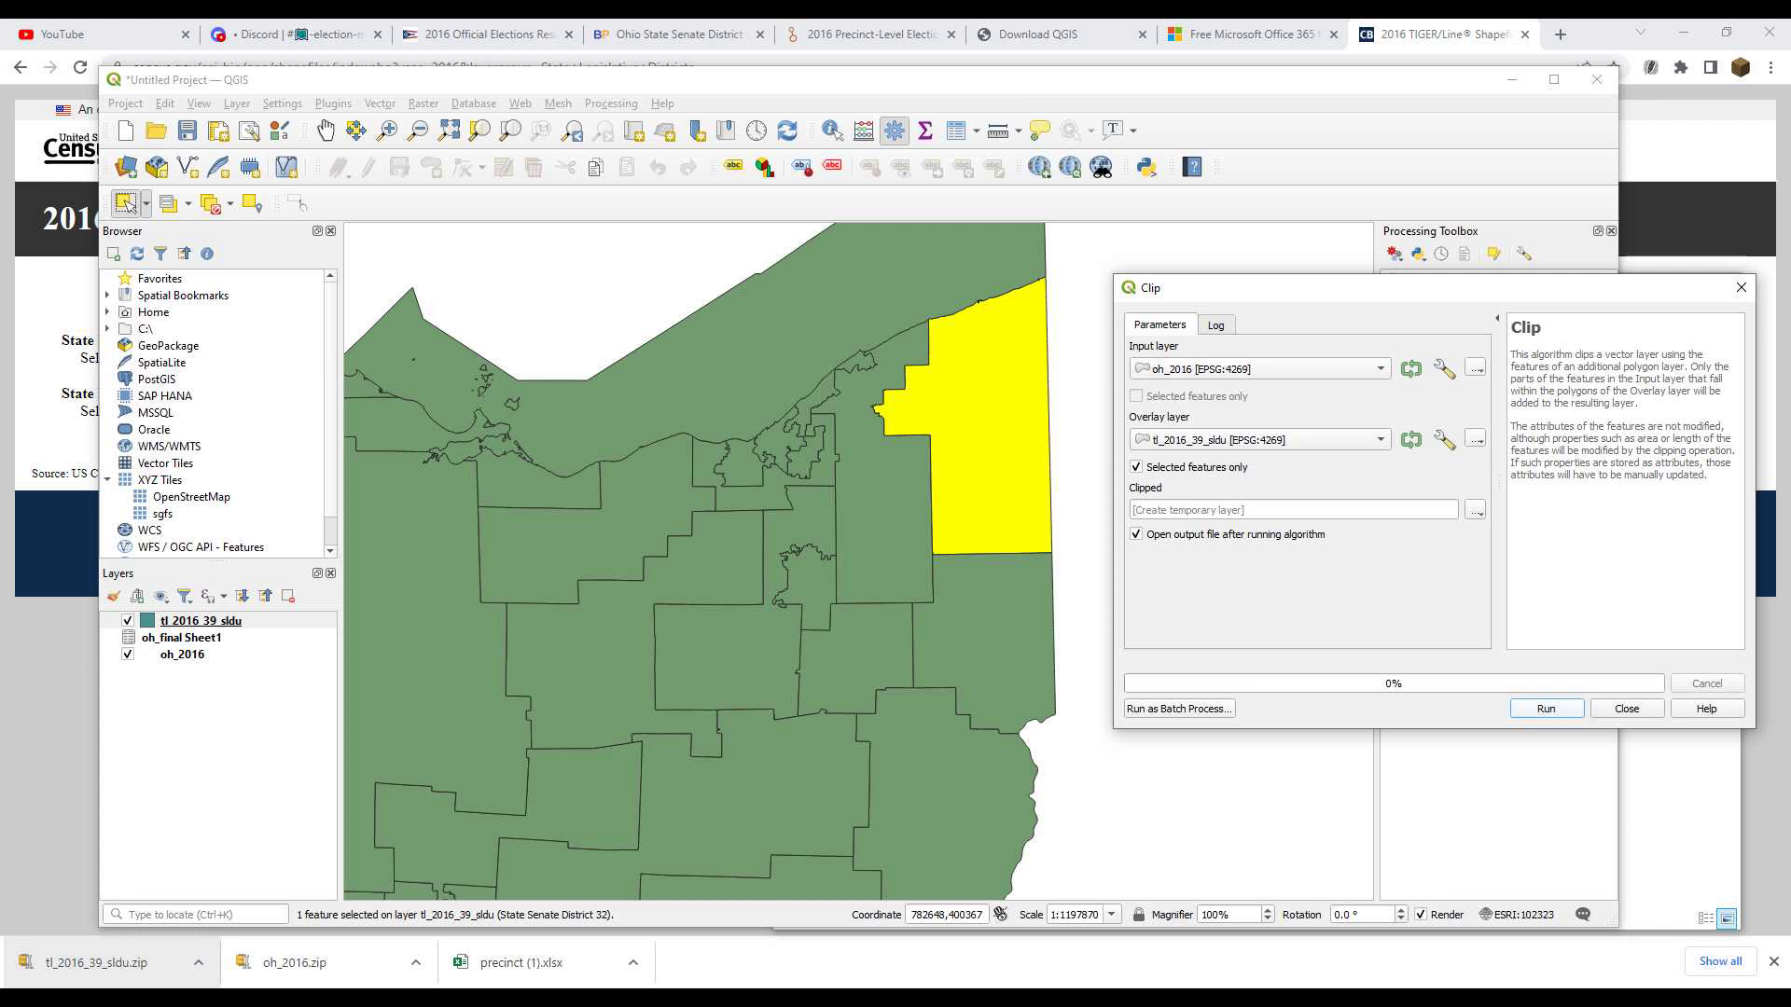
{"action": "key", "text": "Return"}
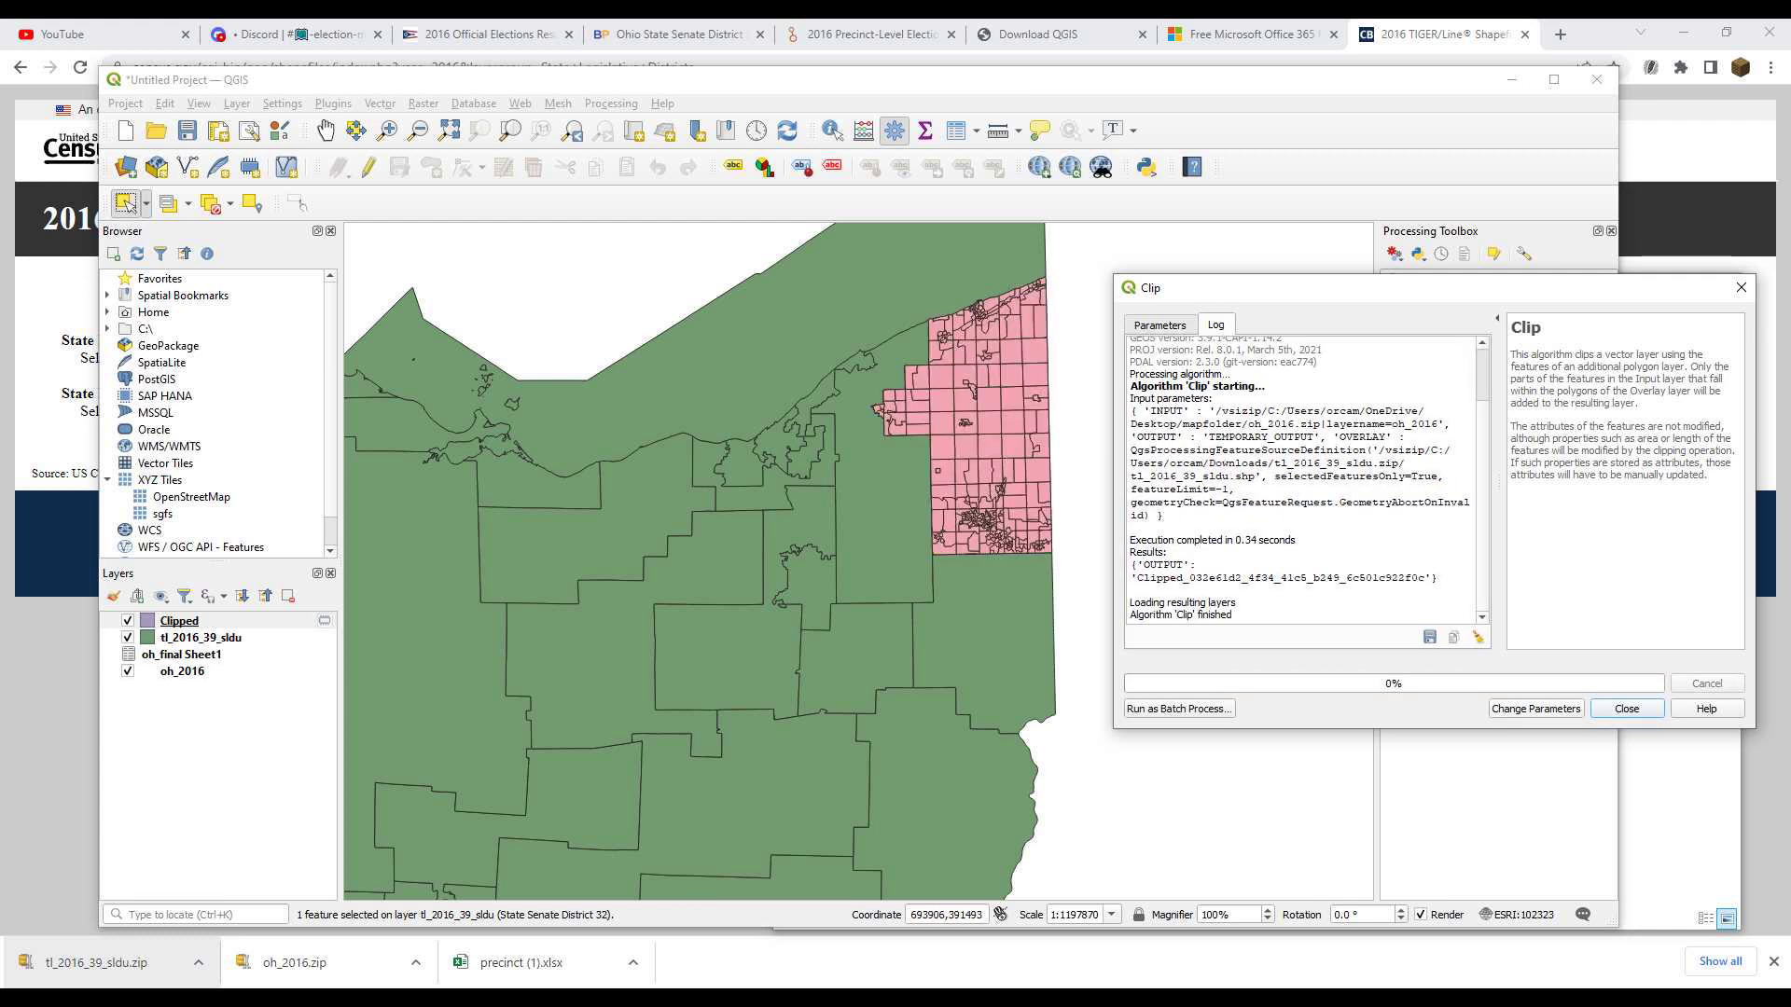
{"action": "left_click", "coordinate": [1740, 288]}
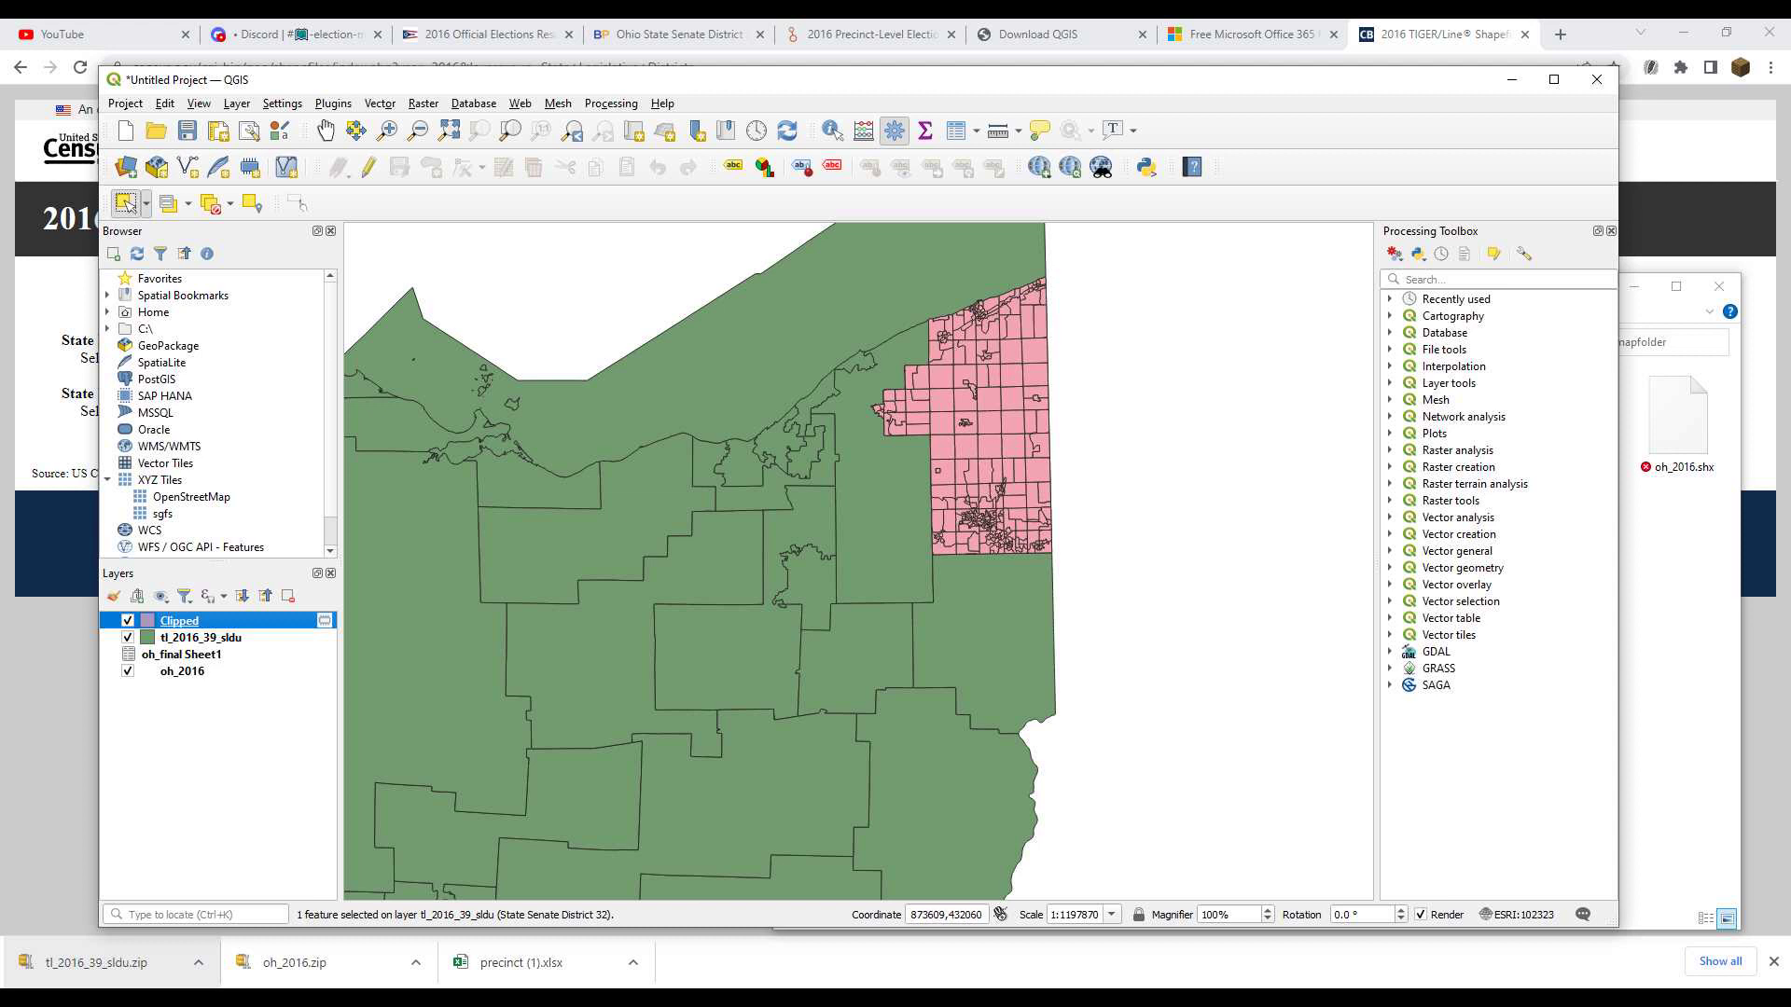
Search the processing algorithms for "fix g" and clear the search
{"action": "left_click", "coordinate": [1497, 280]}
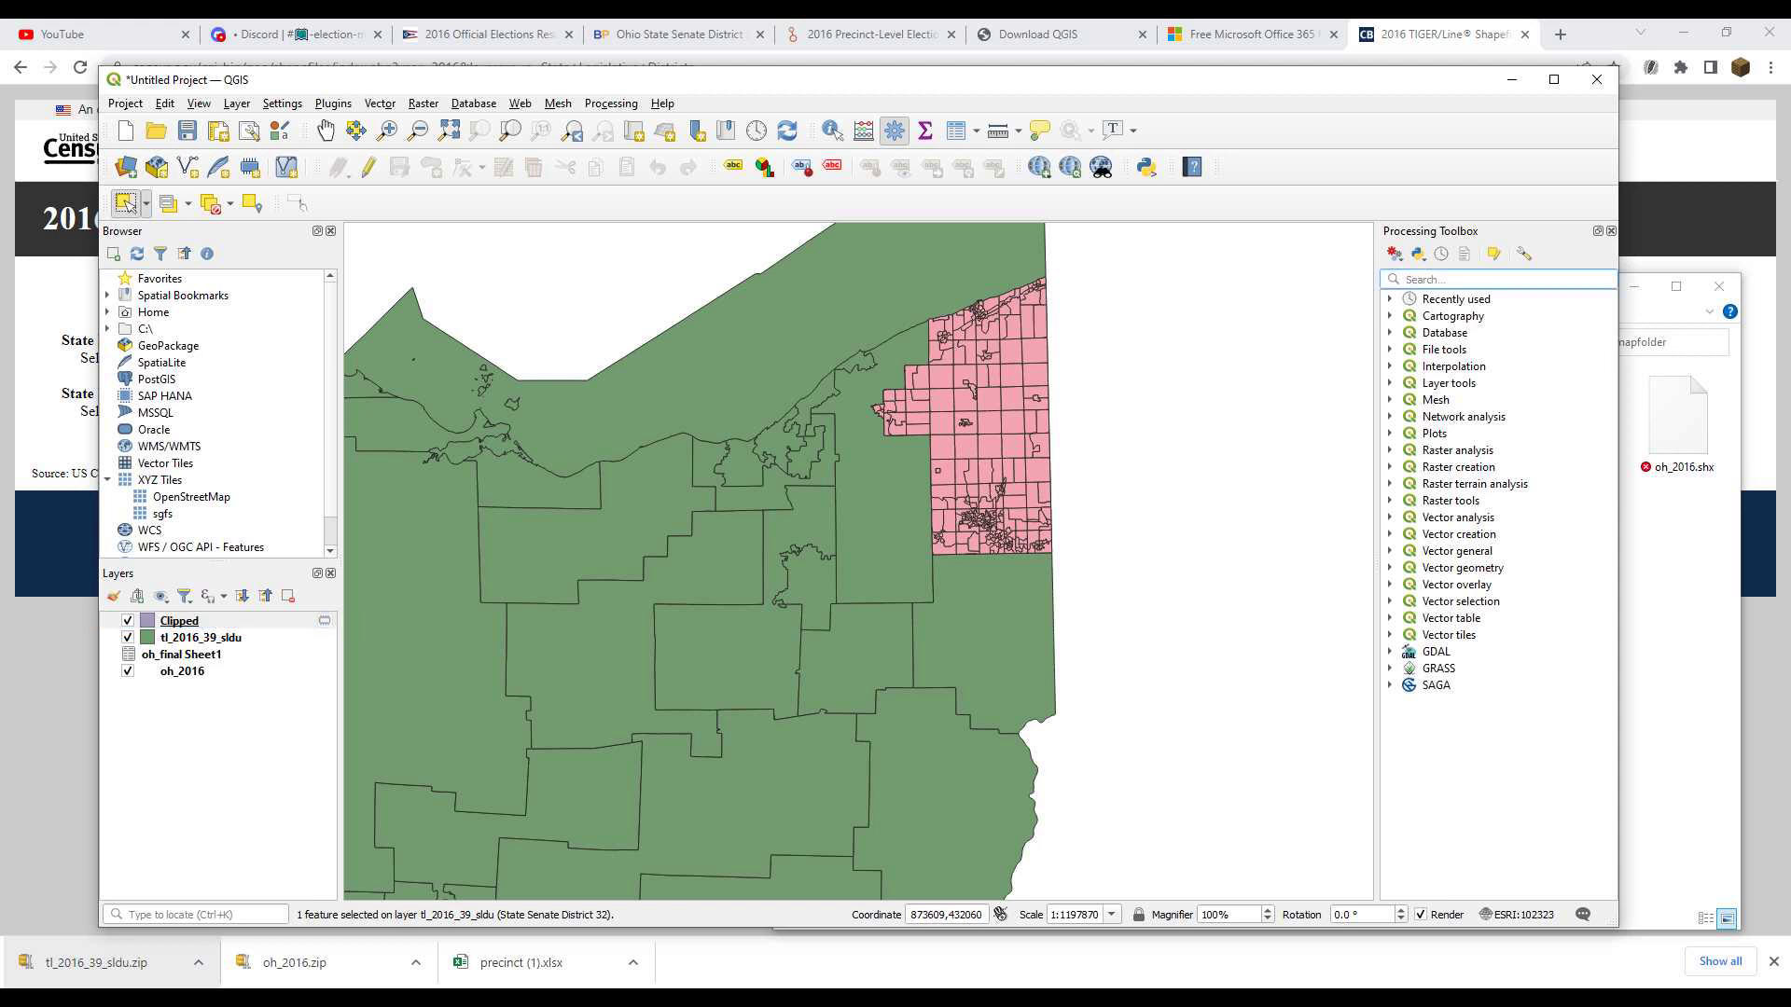
{"action": "type", "text": "fix g"}
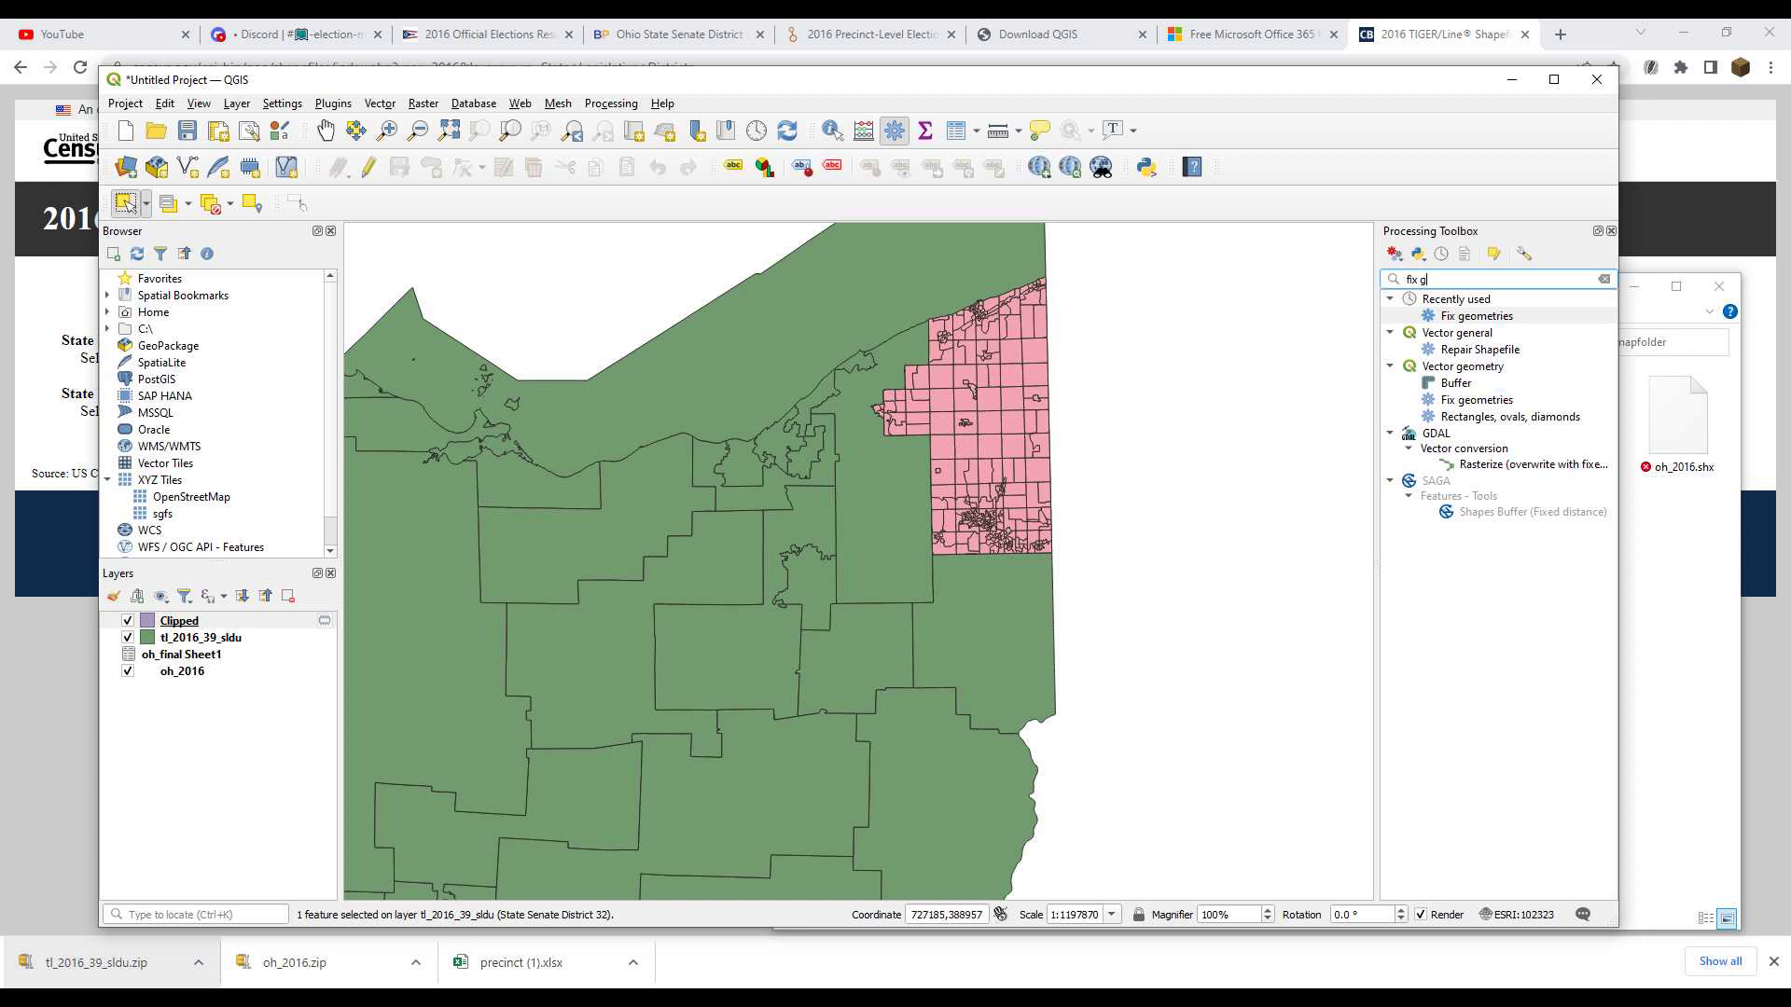
{"action": "key", "text": "BackSpace"}
{"action": "key", "text": "BackSpace"}
{"action": "key", "text": "BackSpace"}
{"action": "key", "text": "BackSpace"}
{"action": "key", "text": "BackSpace"}
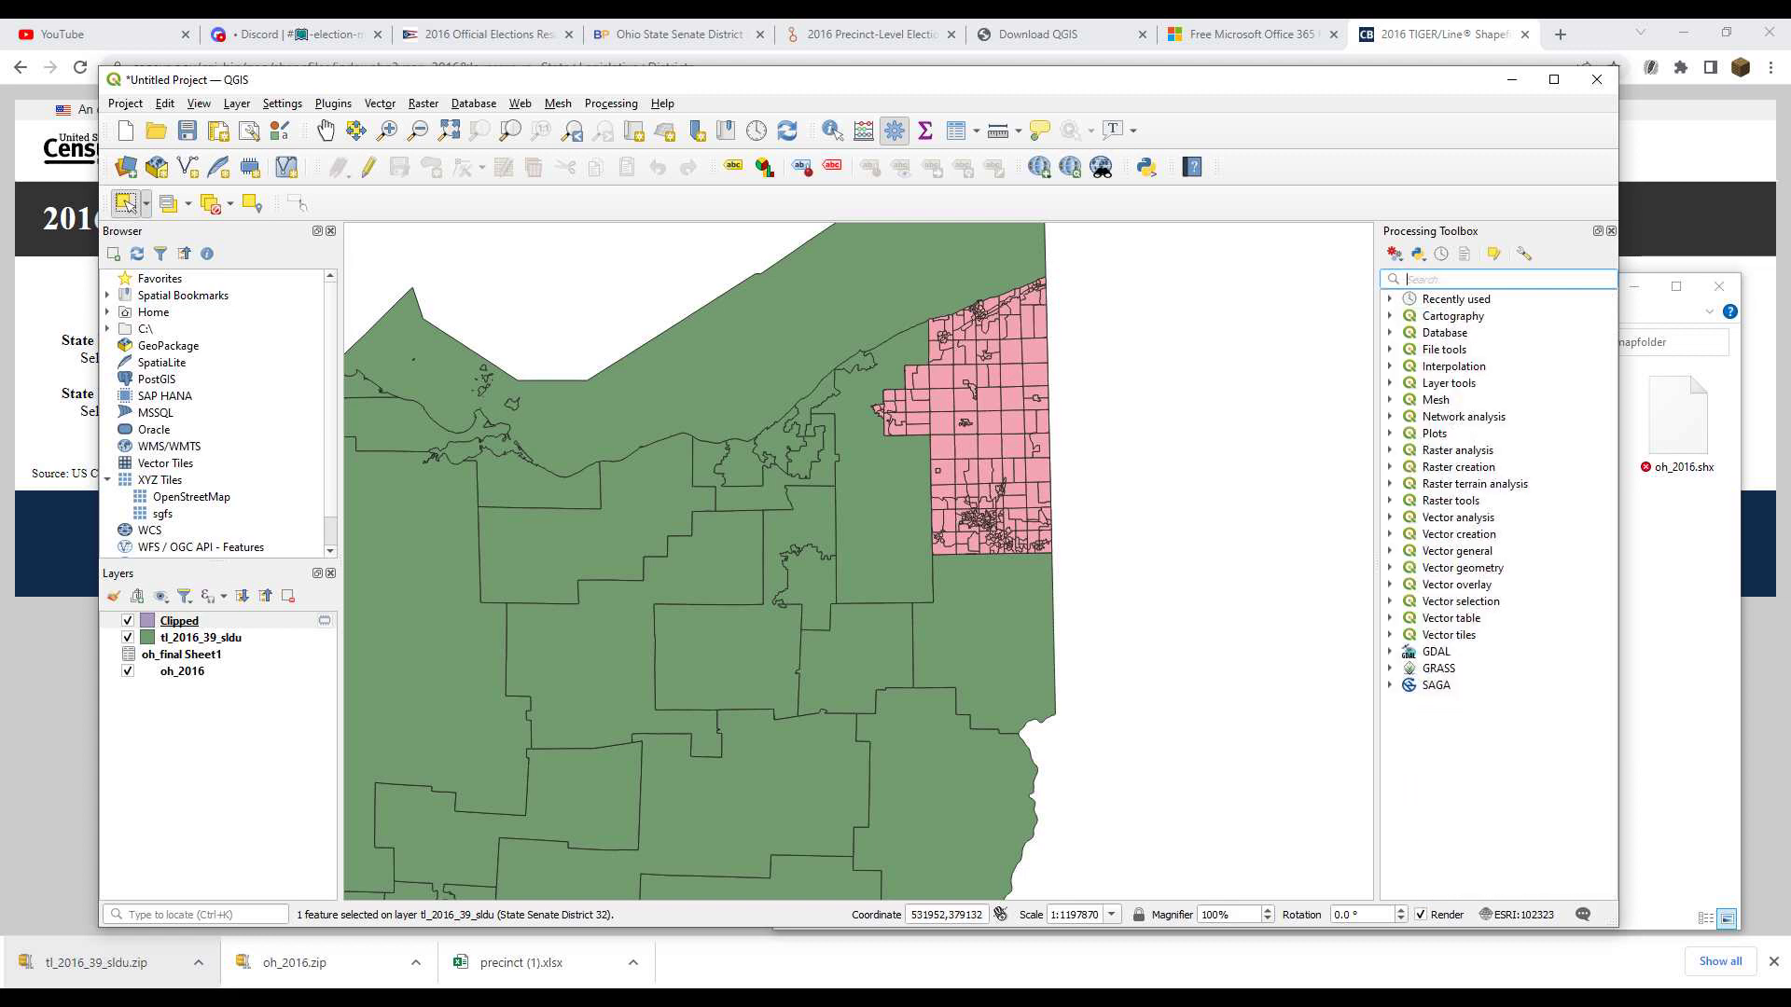
Hide the tl_2016_39_sldu and oh_2016 layers and zoom the map to the Clipped layer
{"action": "left_click", "coordinate": [128, 638]}
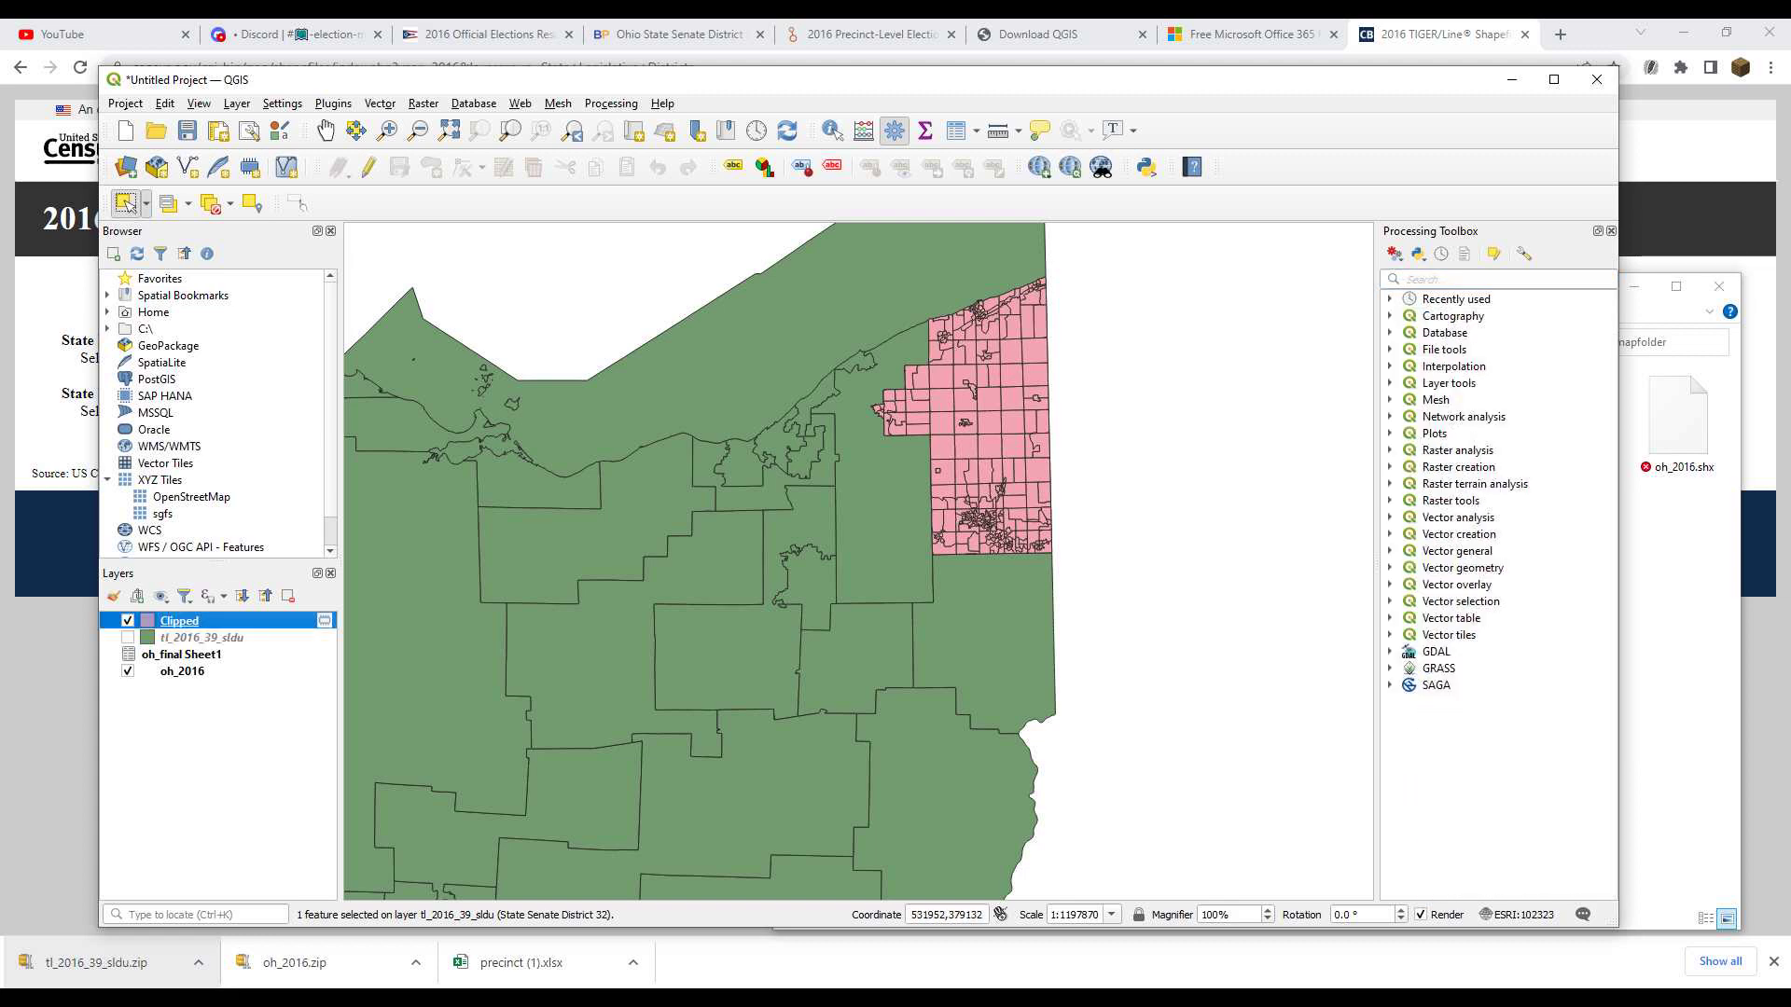
{"action": "left_click", "coordinate": [127, 672]}
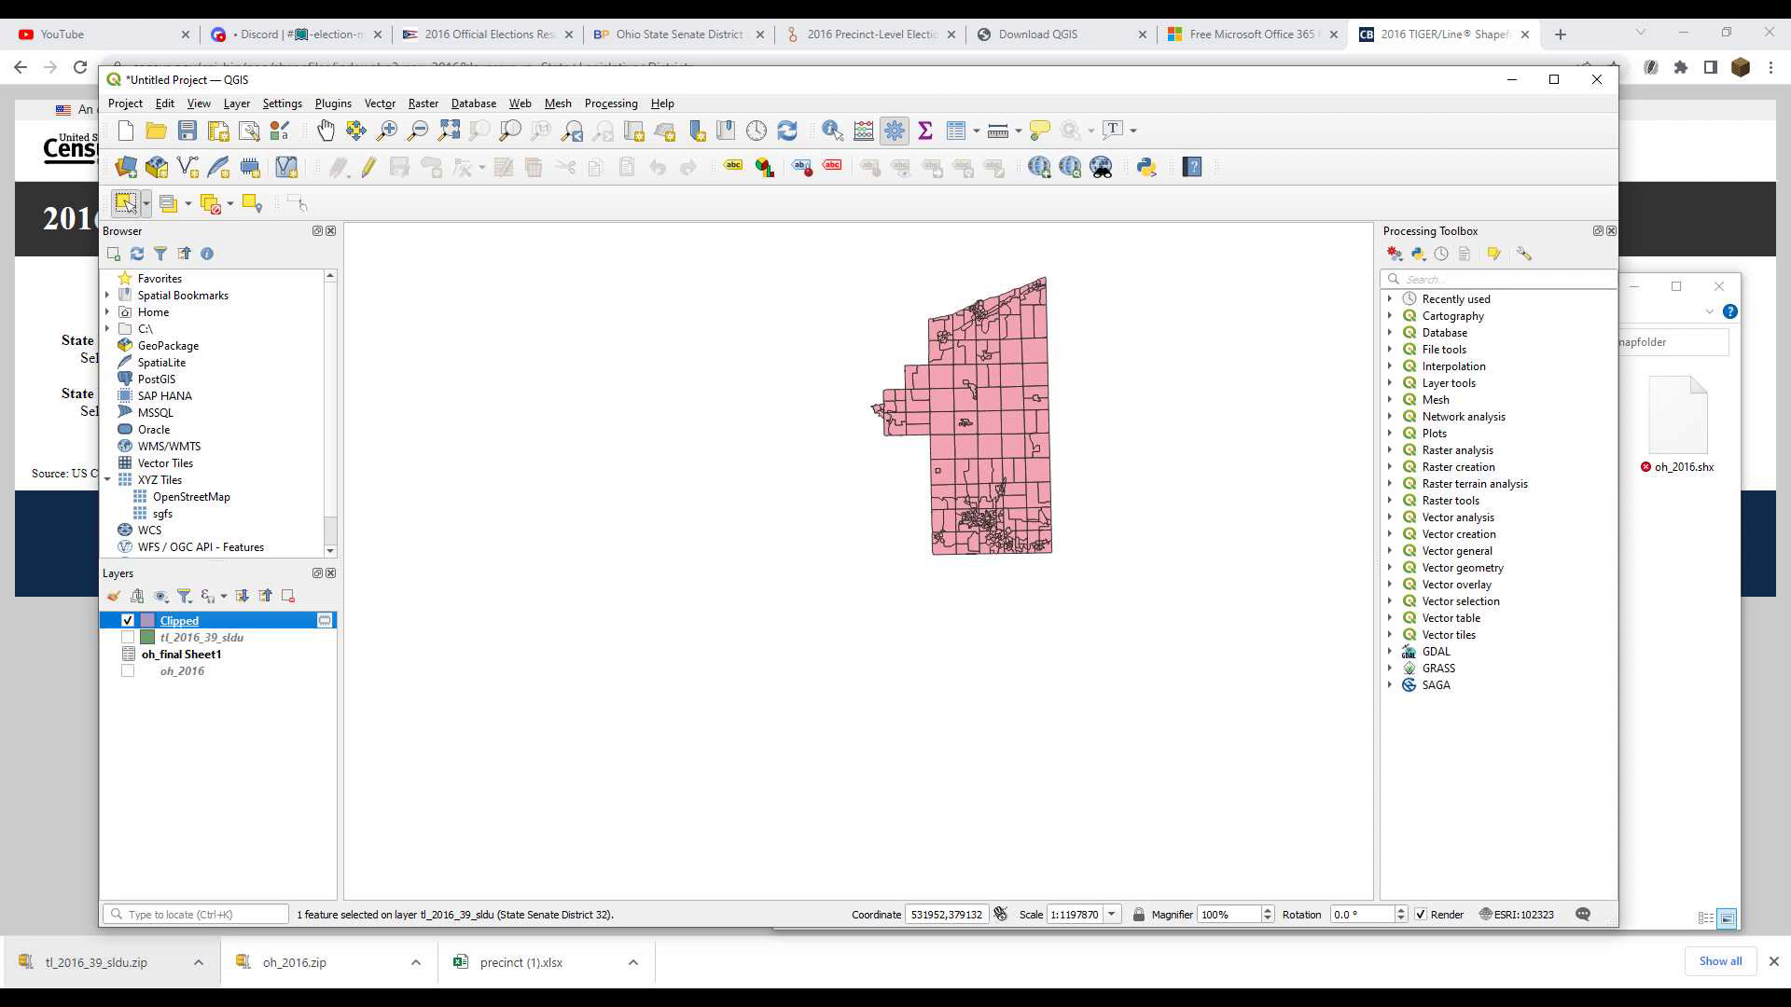
{"action": "right_click", "coordinate": [178, 622]}
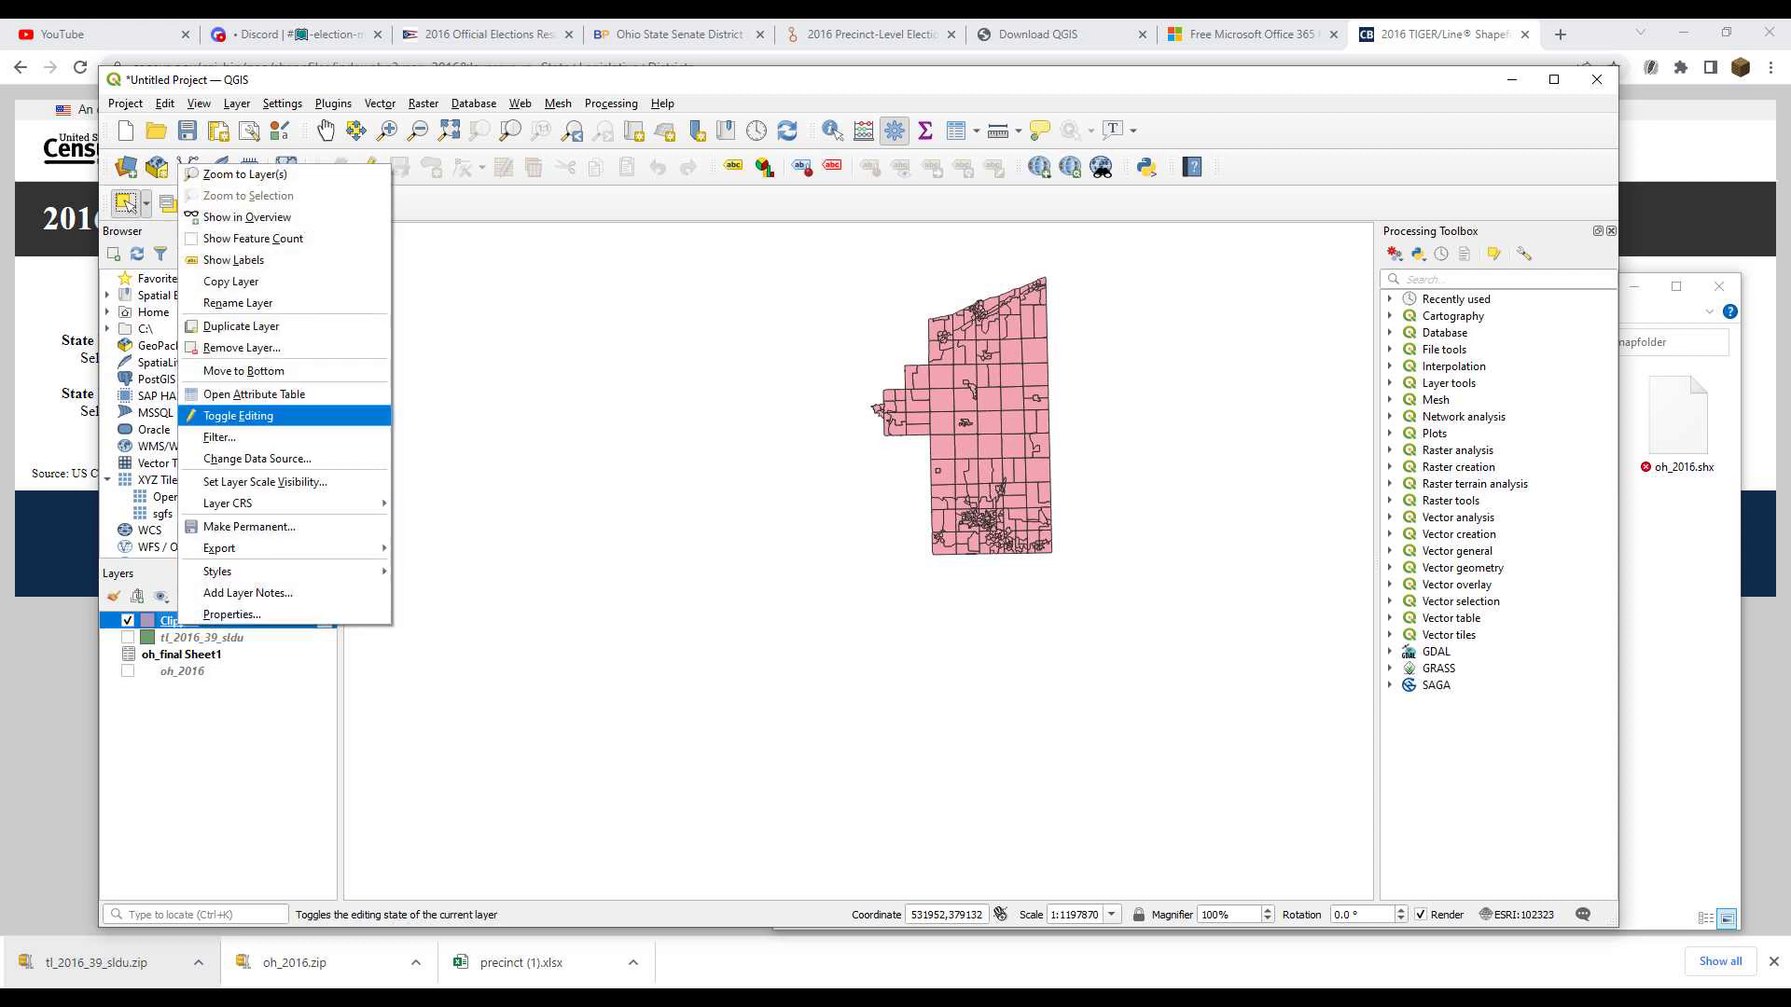
{"action": "left_click", "coordinate": [244, 173]}
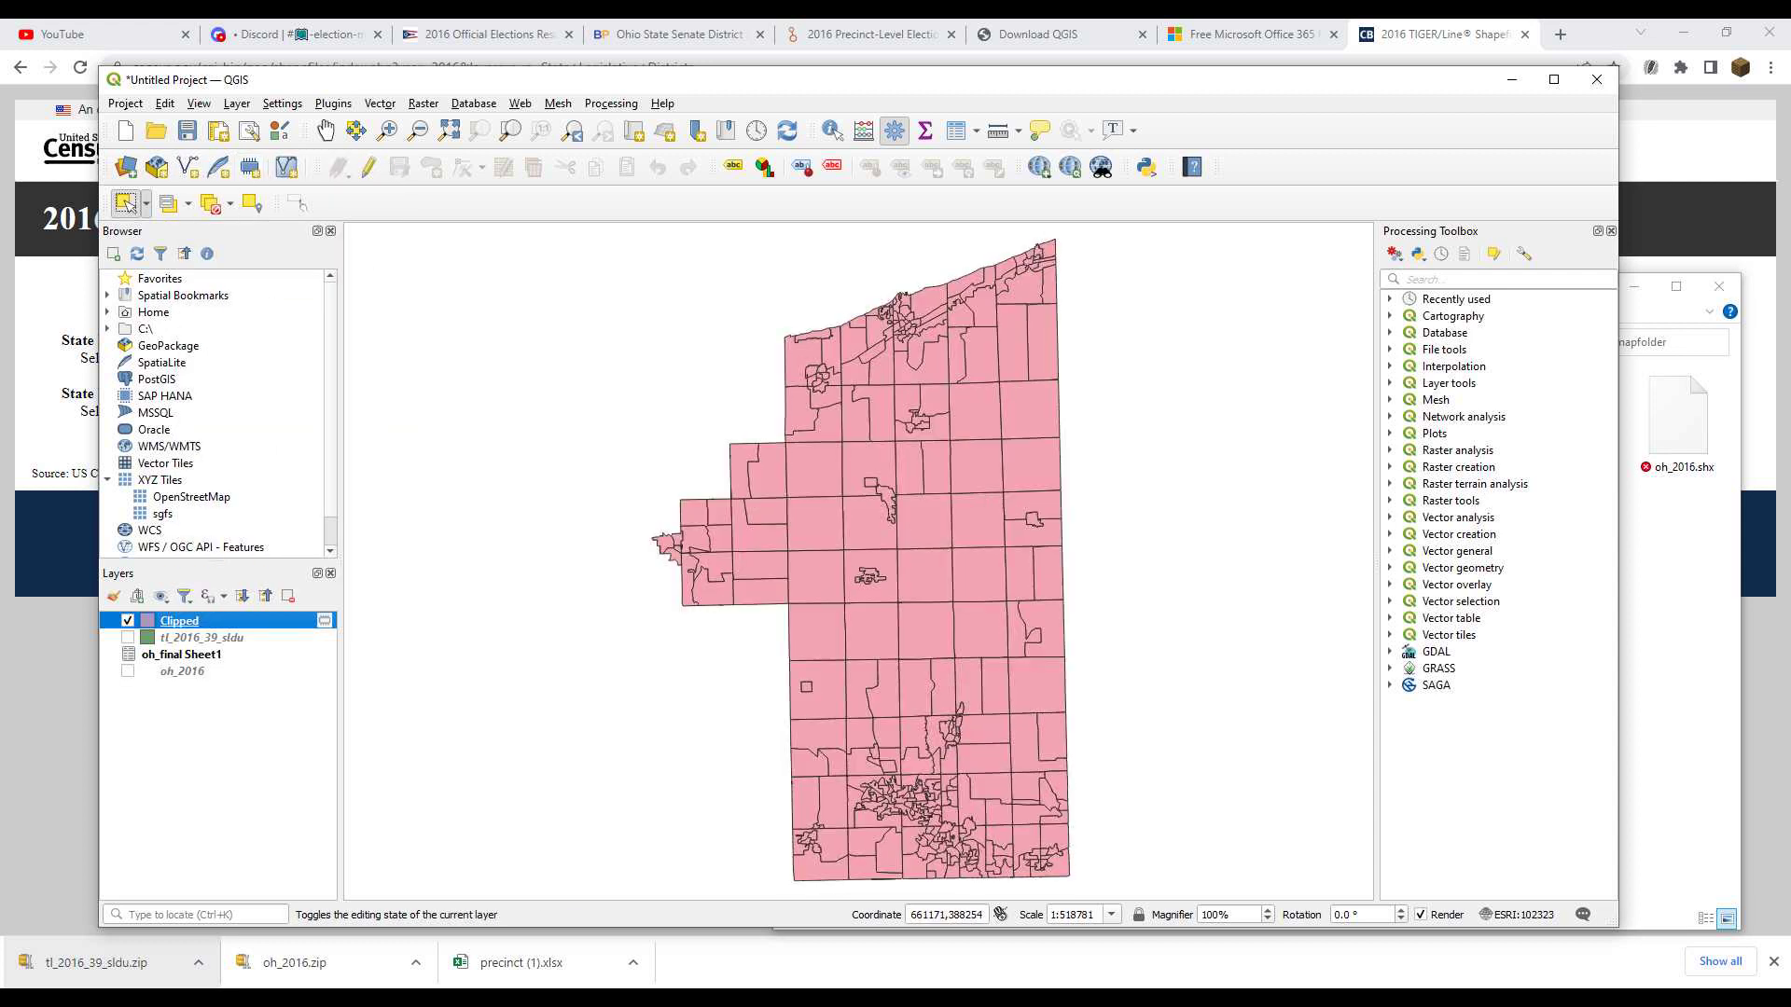
Begin a data-defined fill color expression for Clipped's Simple Fill with ramp_color('fullcolor', scale_linear(
{"action": "right_click", "coordinate": [173, 615]}
{"action": "left_click", "coordinate": [216, 604]}
{"action": "left_click", "coordinate": [420, 313]}
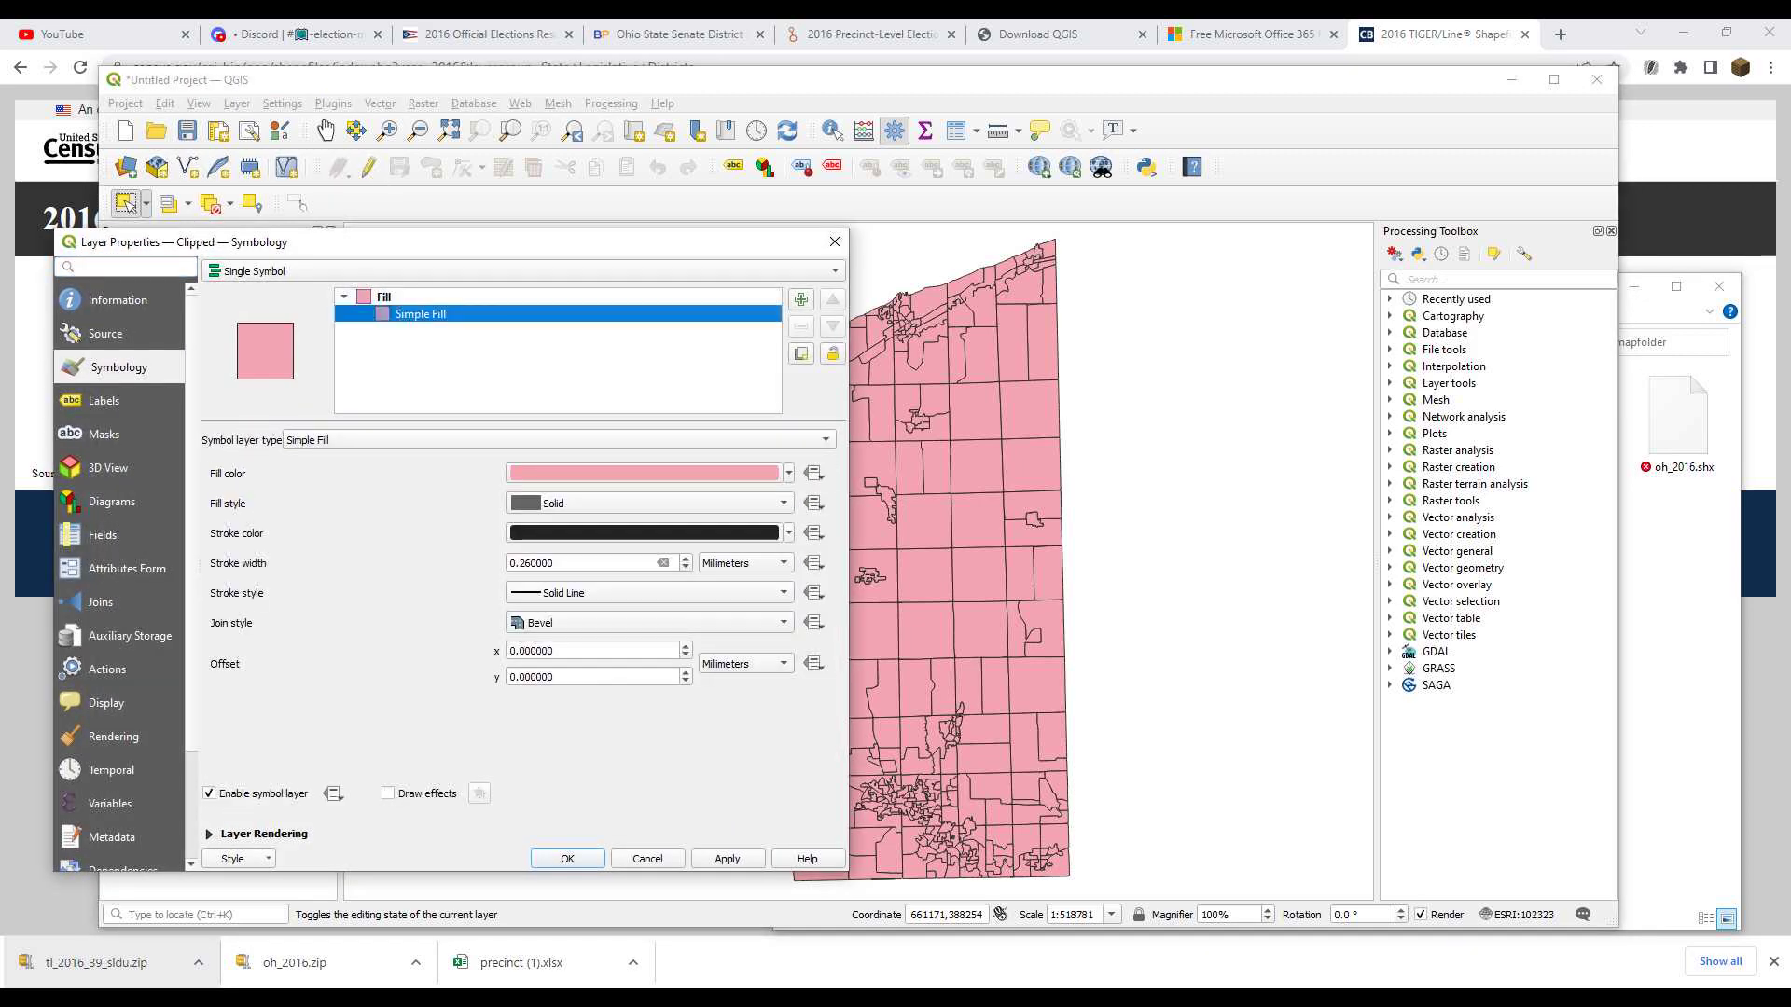
{"action": "left_click", "coordinate": [813, 473]}
{"action": "left_click", "coordinate": [858, 694]}
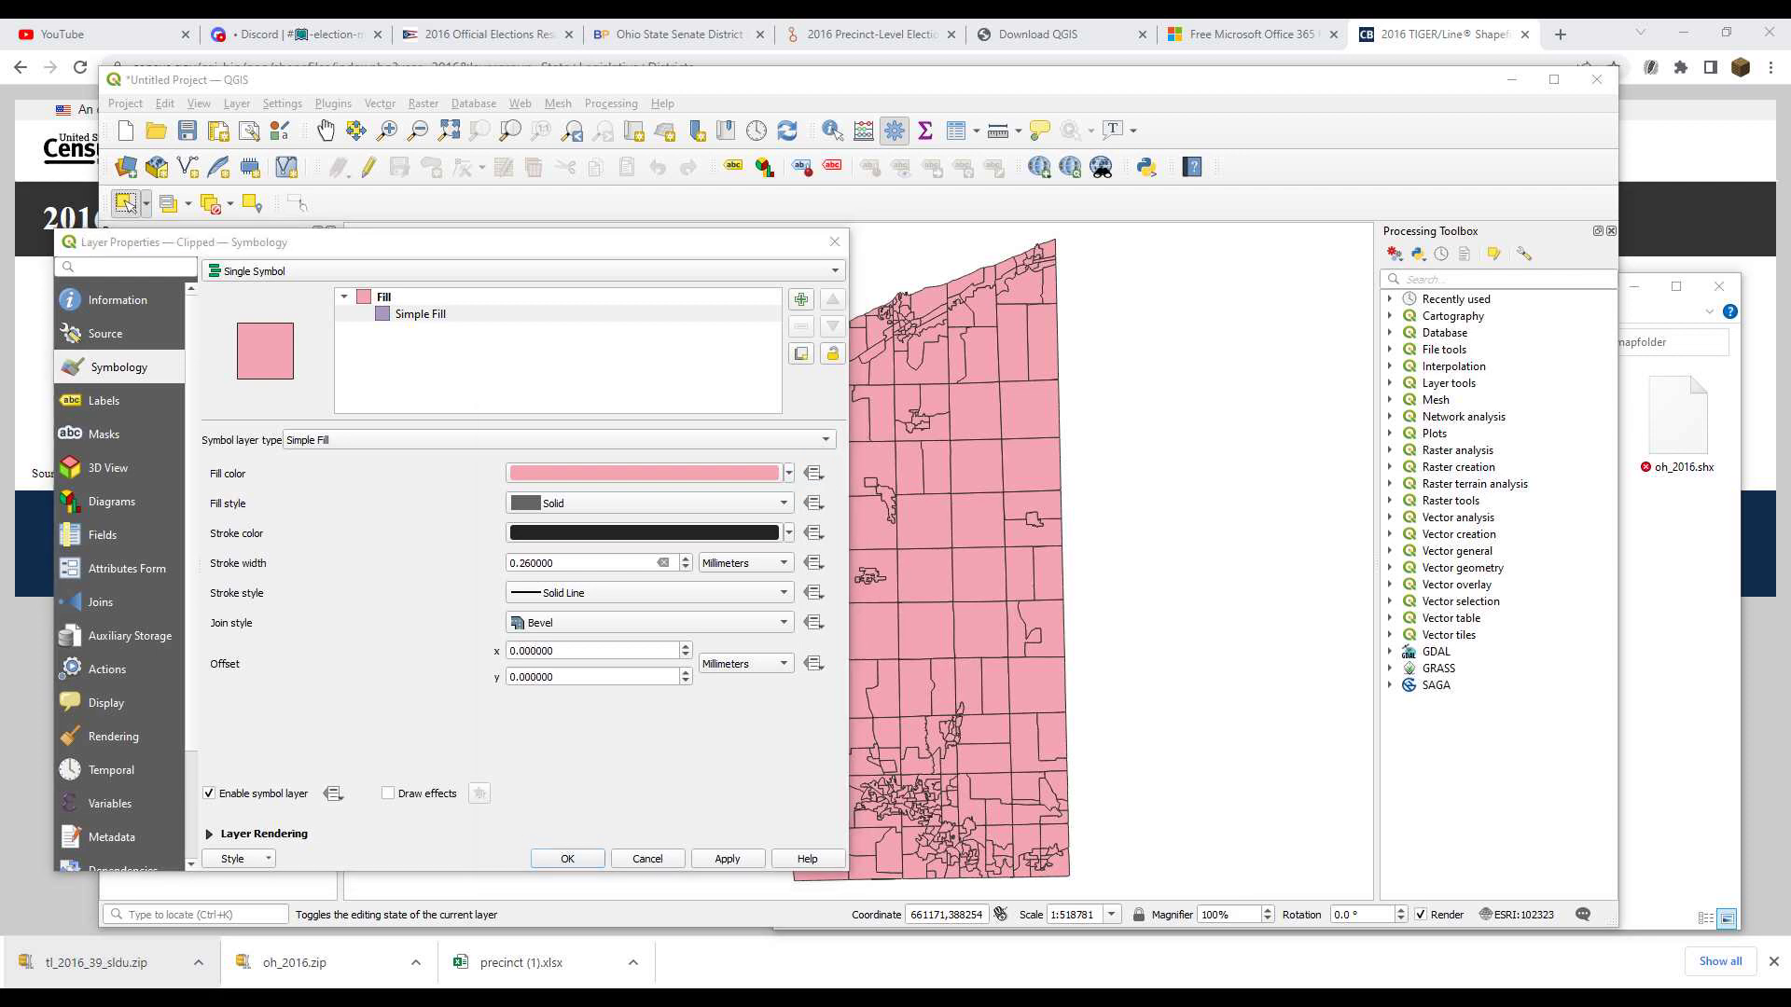
{"action": "type", "text": "ramp"}
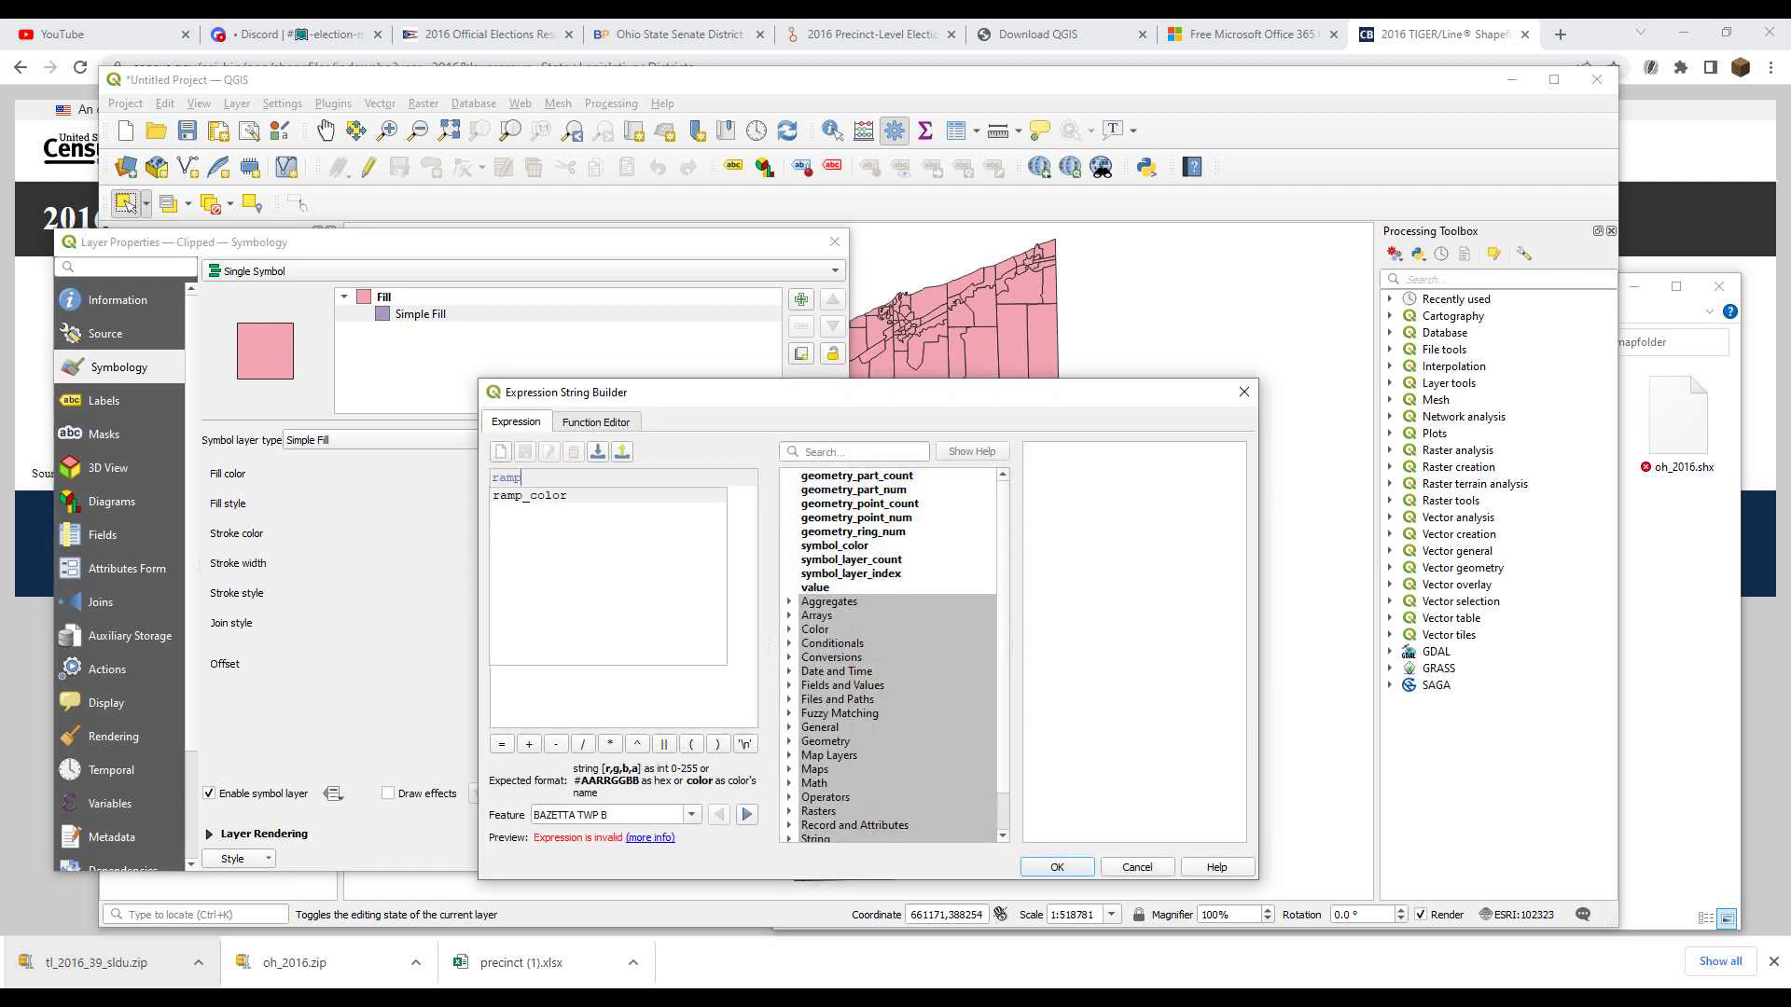
{"action": "type", "text": "_color("}
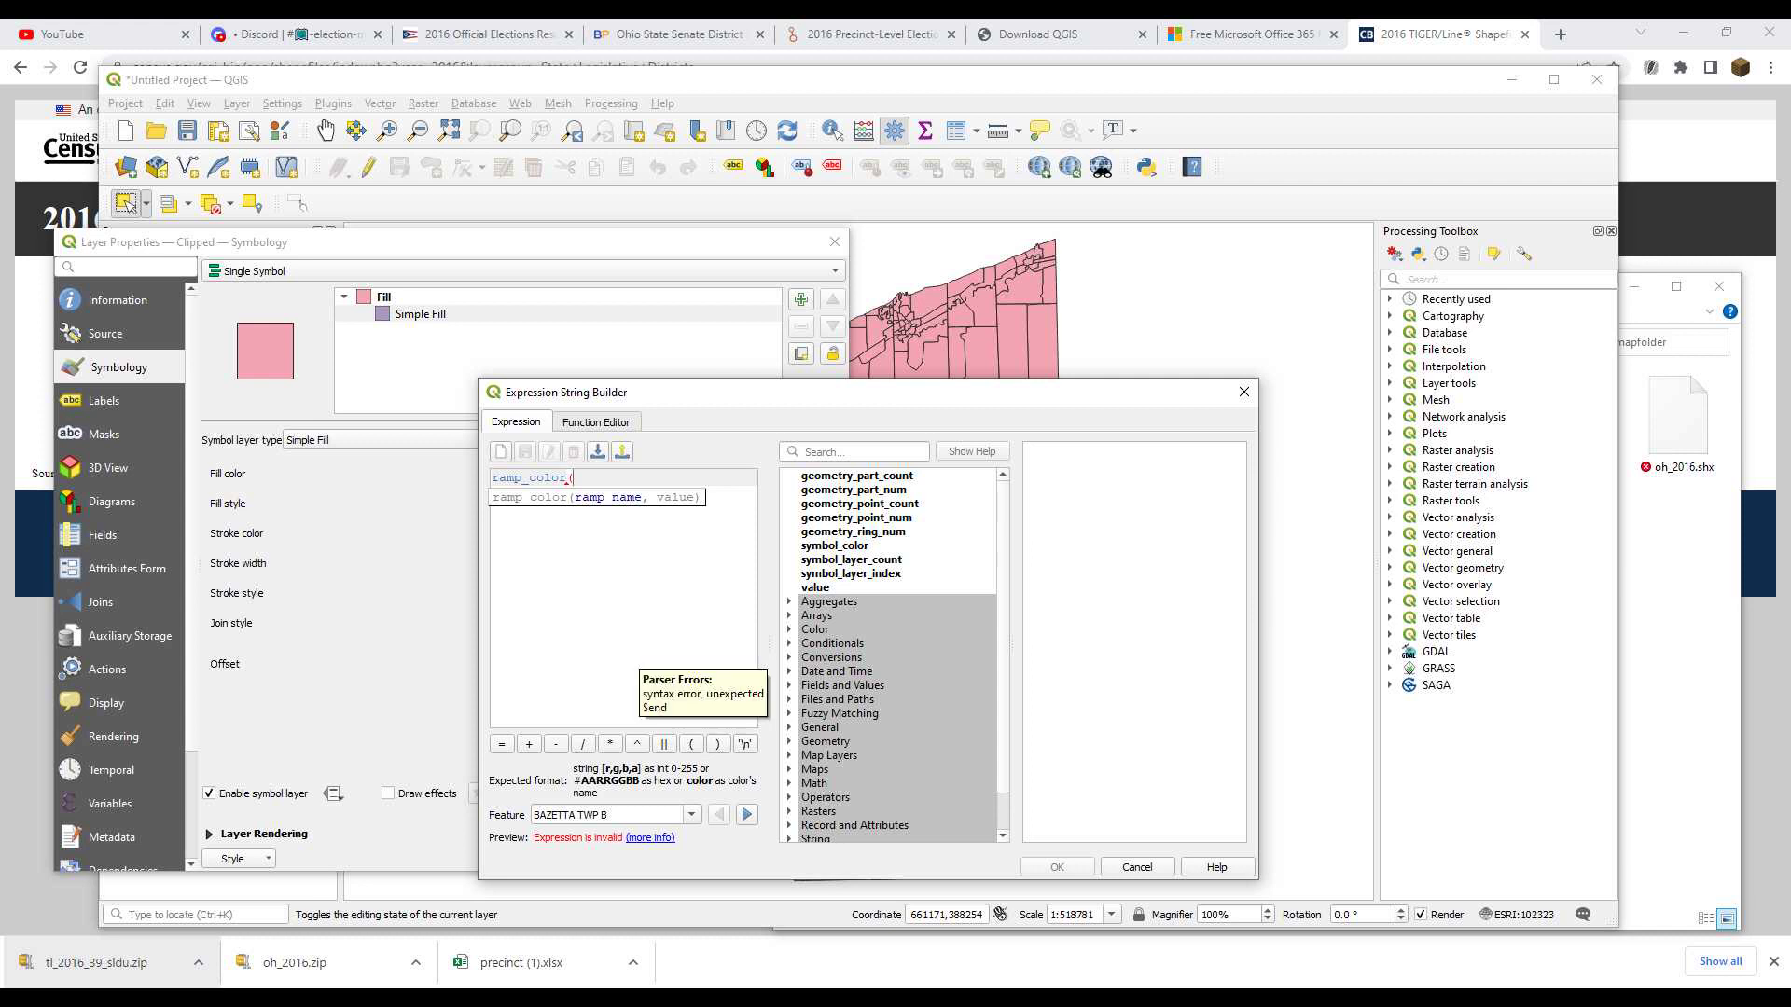
{"action": "type", "text": "'fullcolor', scale_linear("}
Complete the expression with the field "oh_final Sheet1_D-R", domain -1 to 1 and range 0 to 1, and apply the symbology
{"action": "left_click", "coordinate": [789, 685]}
{"action": "scroll", "coordinate": [793, 685], "scroll_direction": "down", "scroll_amount": 11}
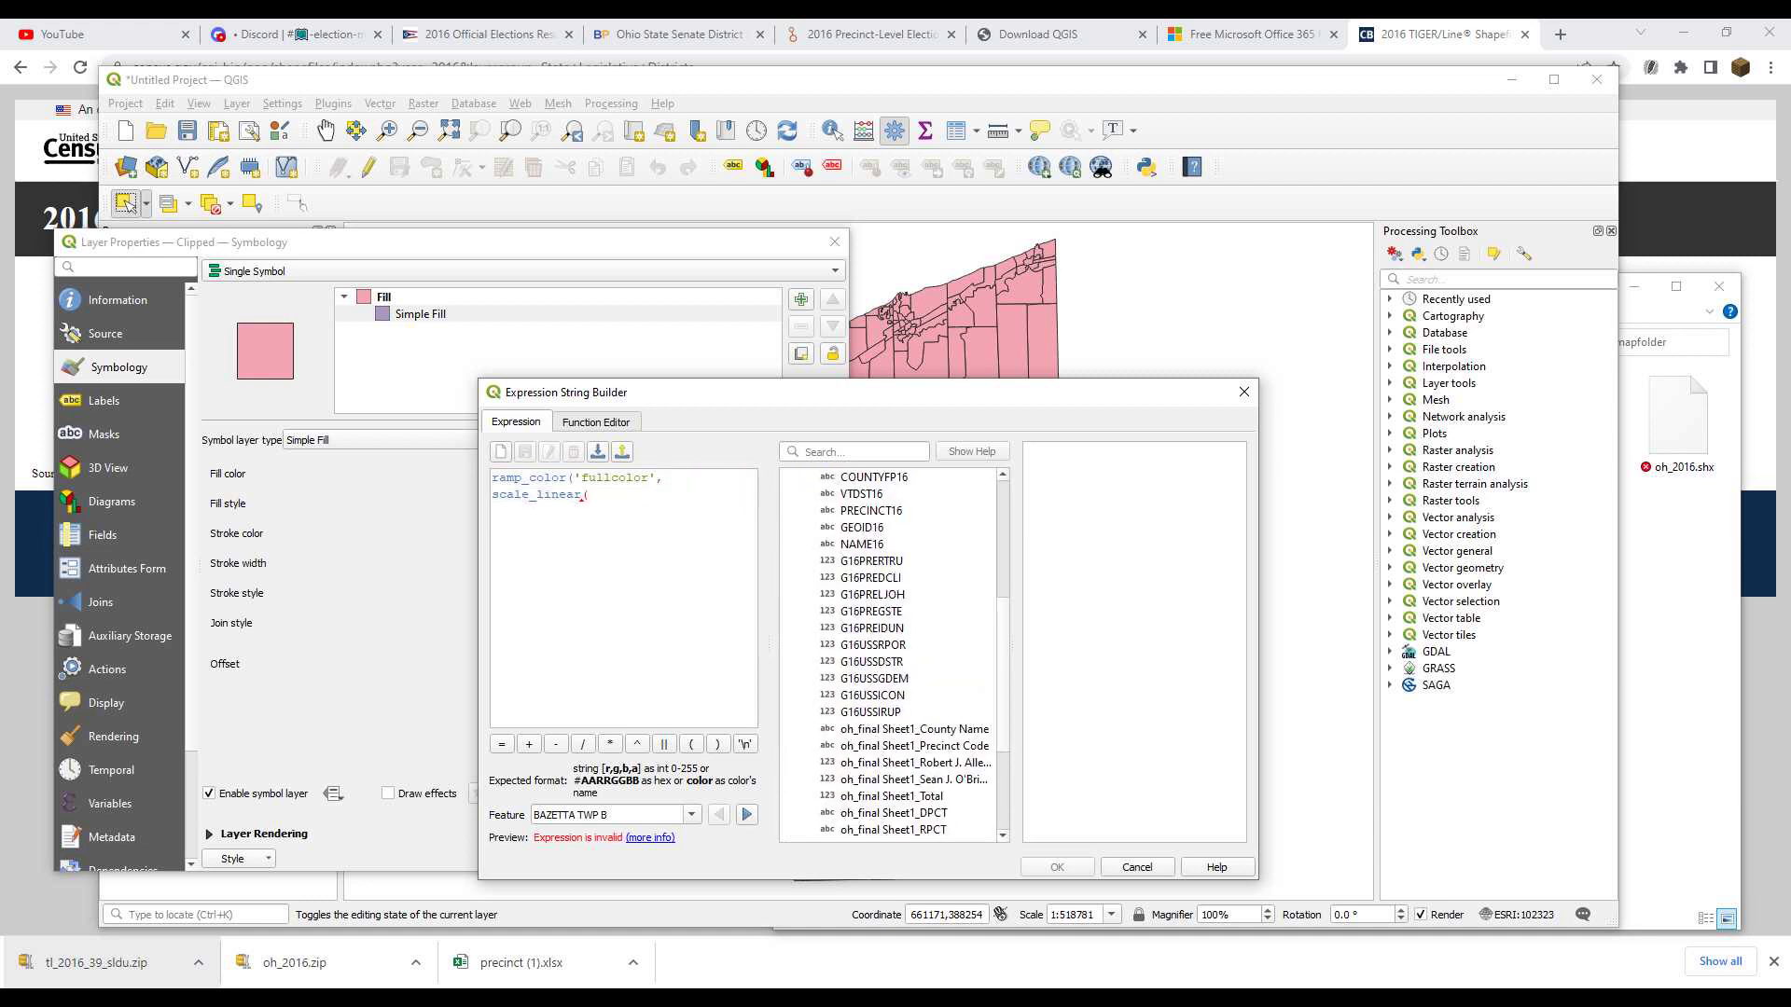
{"action": "double_click", "coordinate": [888, 645]}
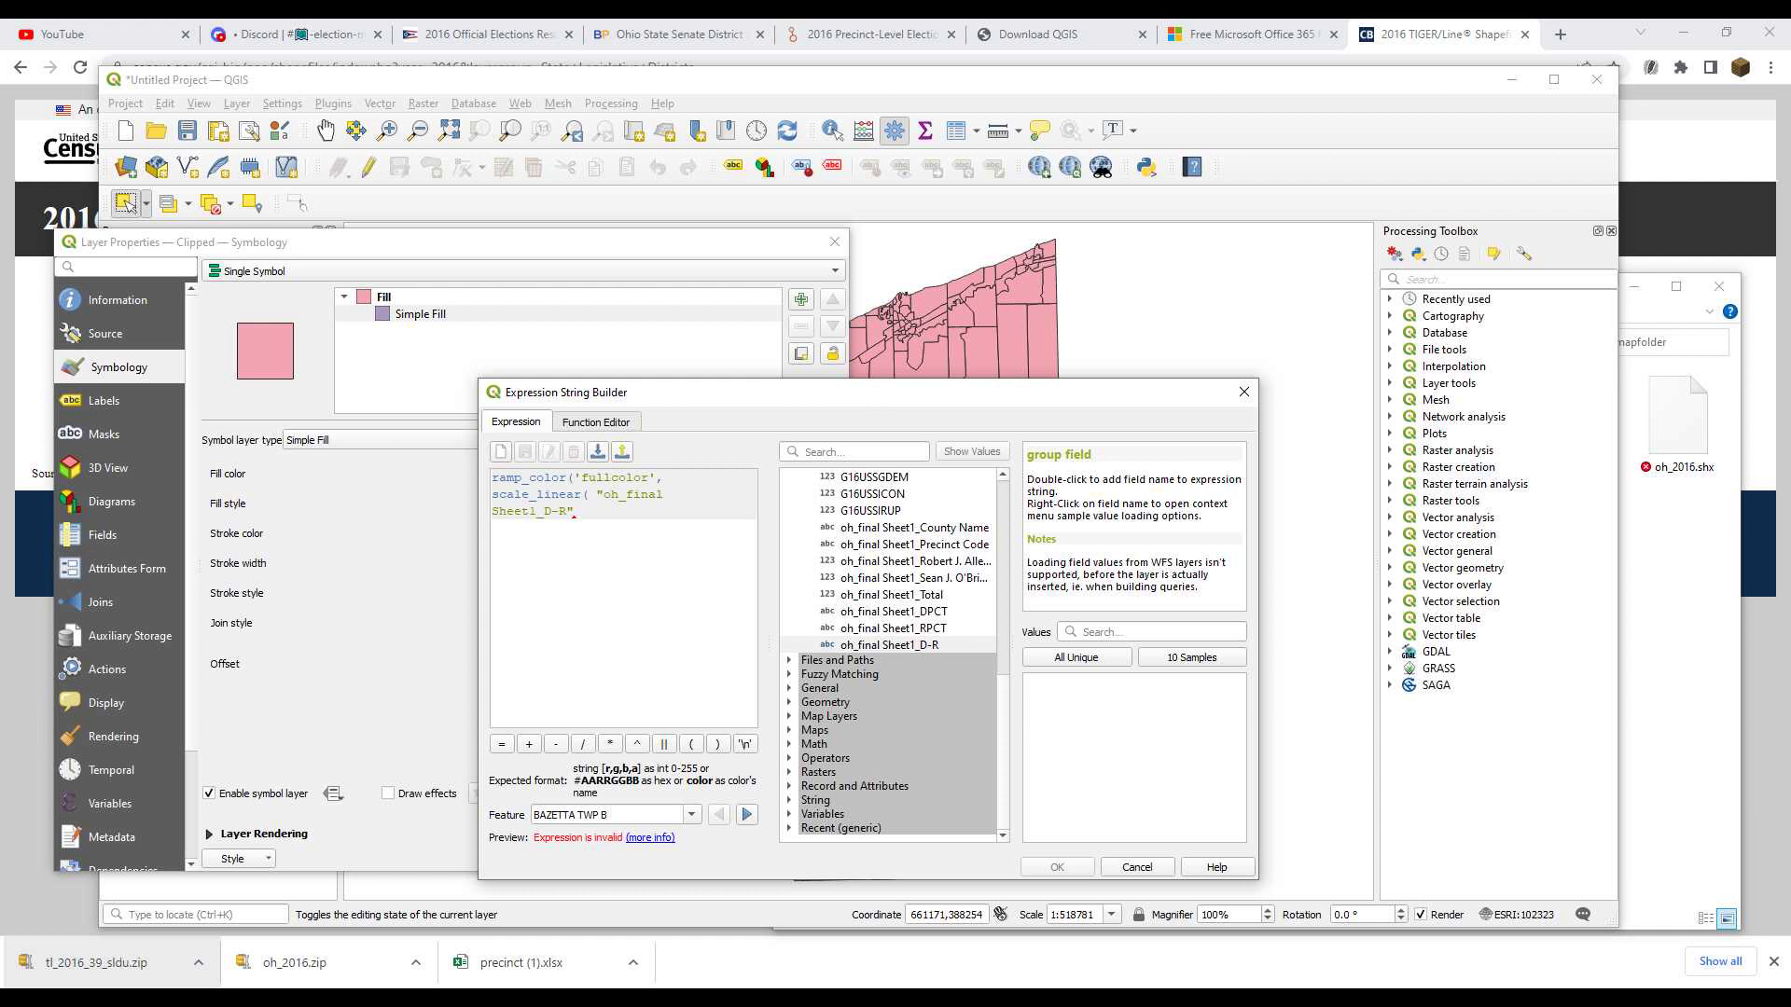
{"action": "key", "text": "BackSpace"}
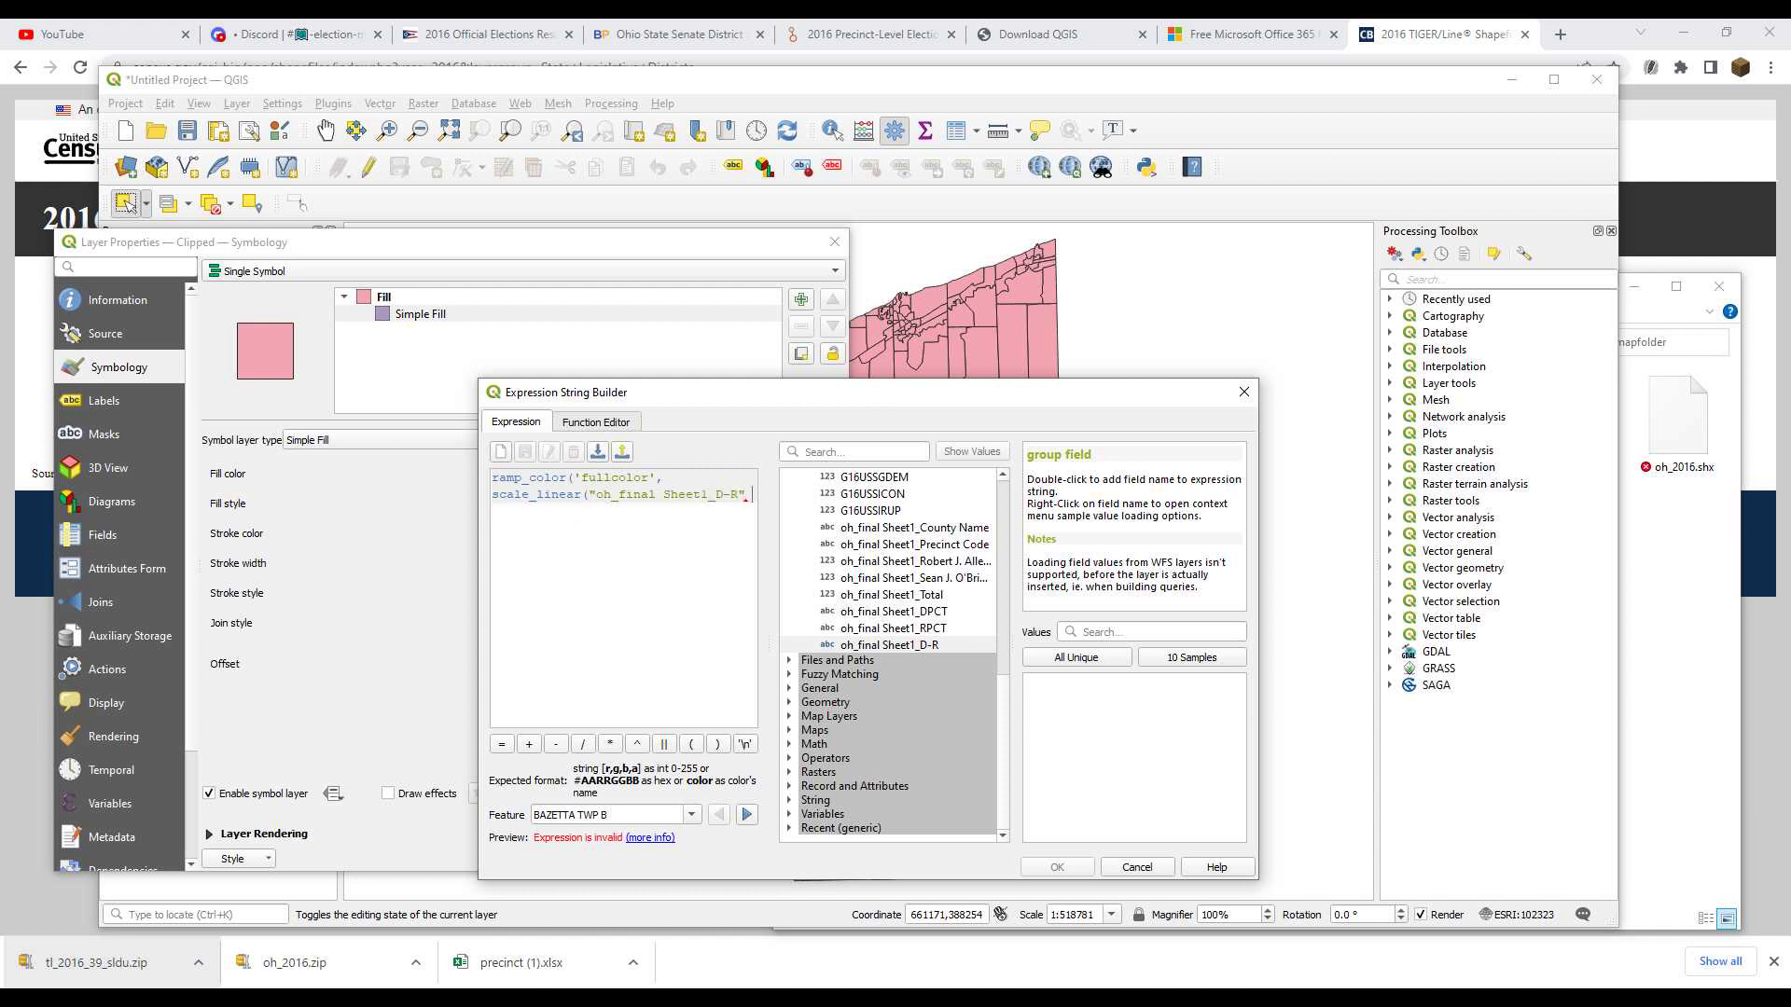
{"action": "type", "text": ", -1, 1,"}
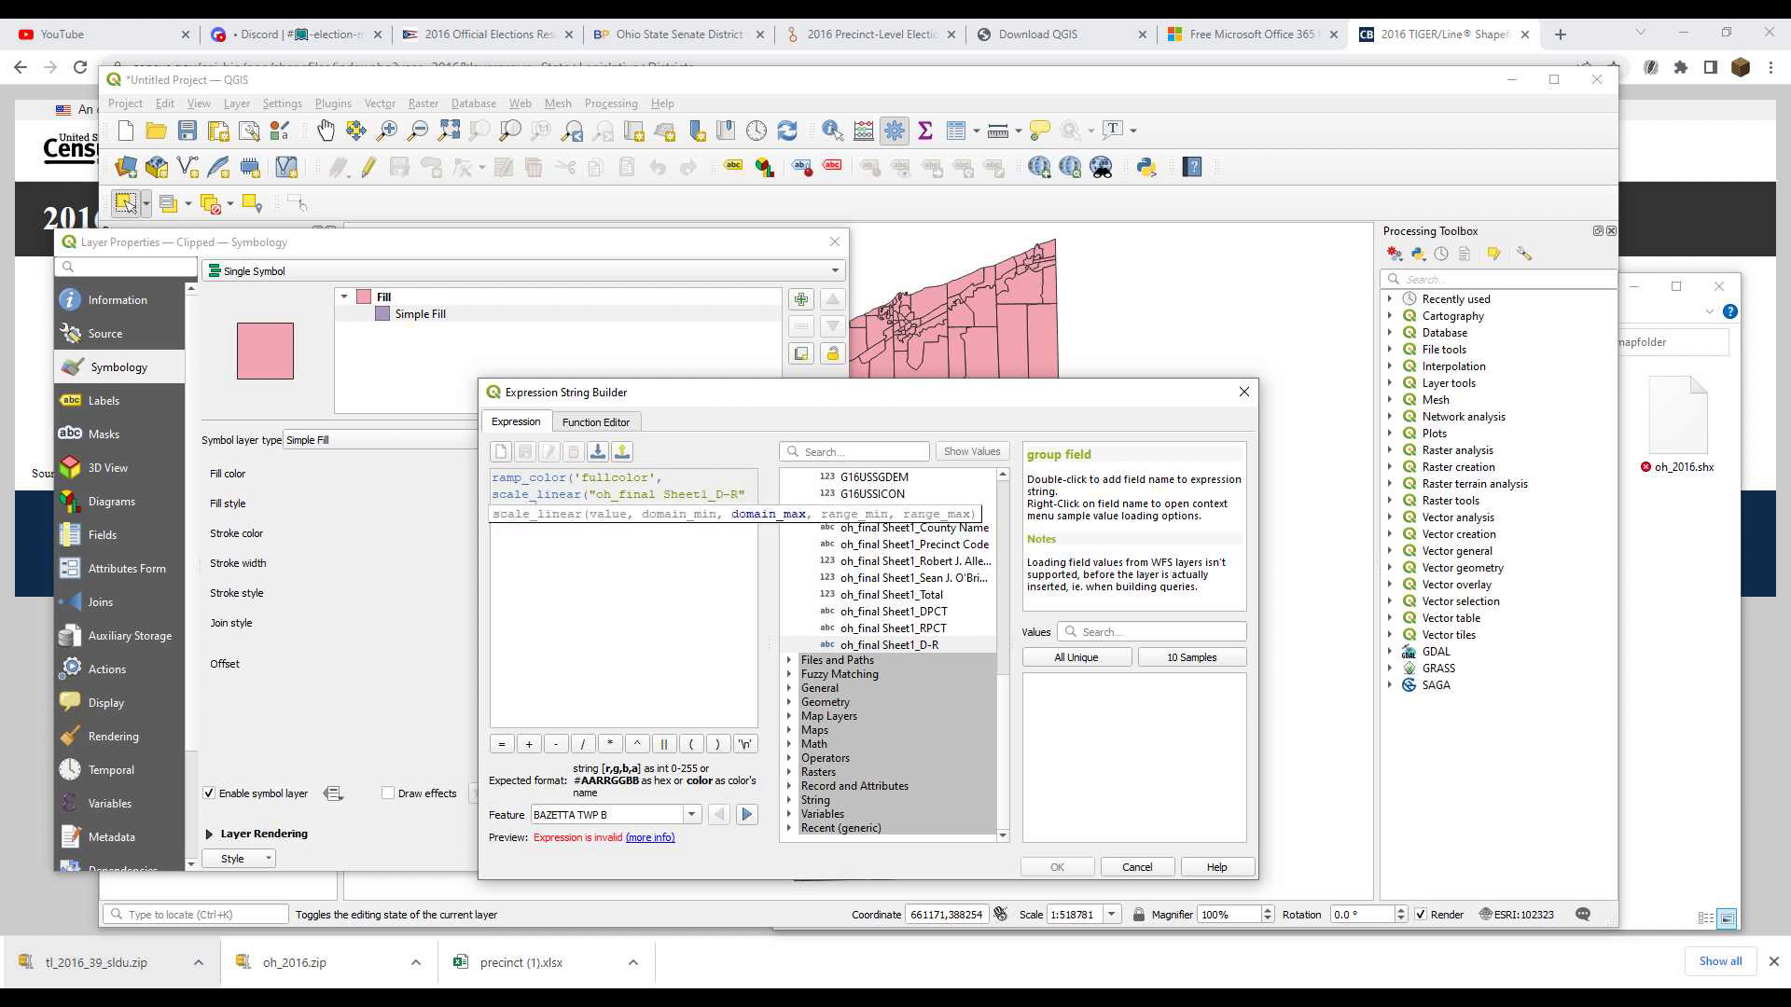
{"action": "type", "text": " 0, 1))"}
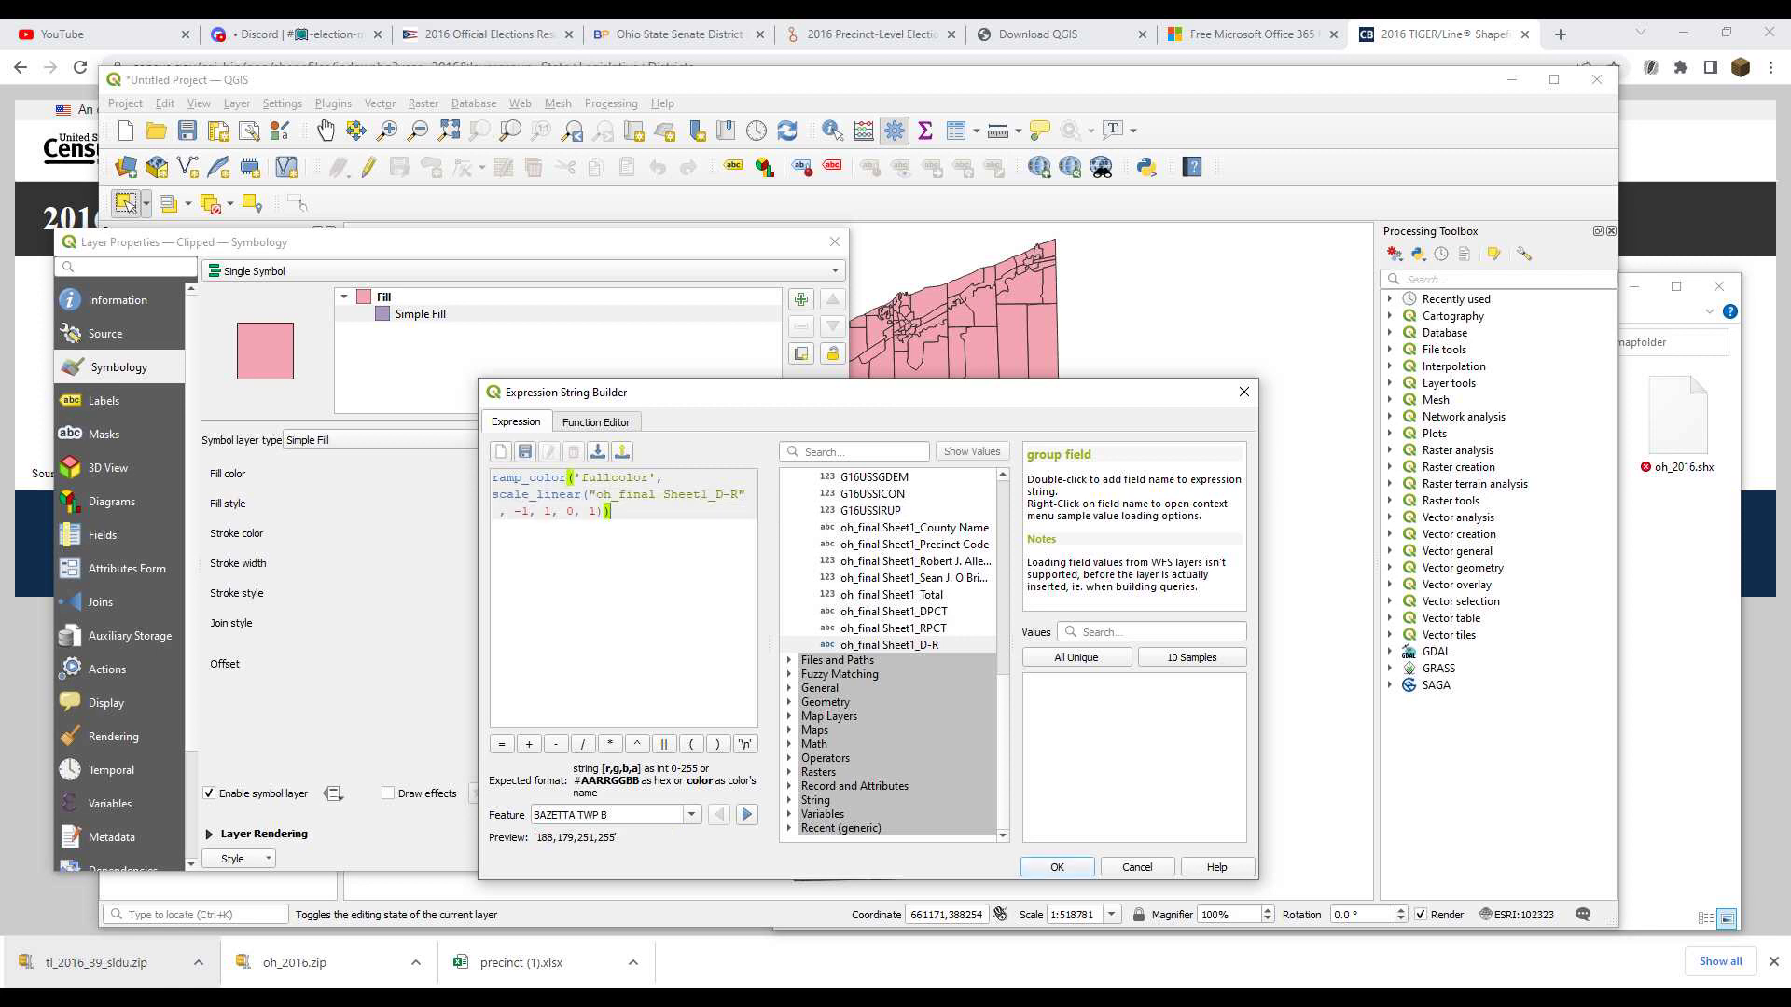
{"action": "key", "text": "Return"}
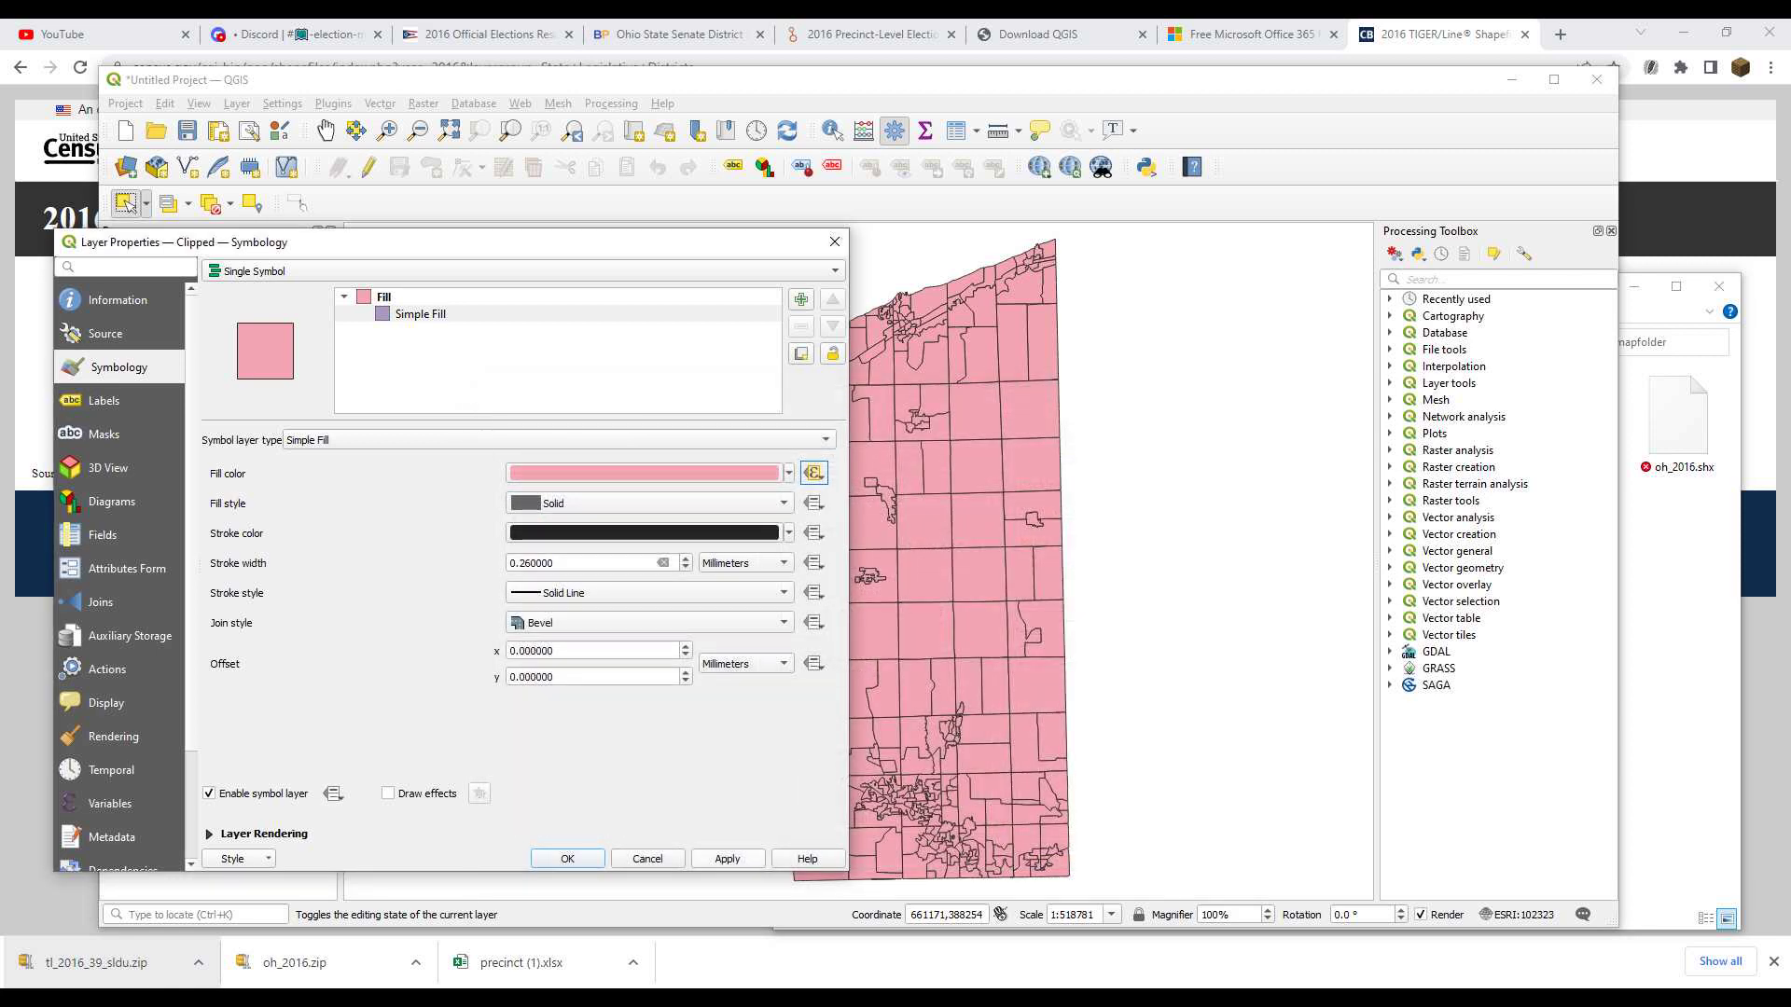
{"action": "left_click", "coordinate": [727, 858]}
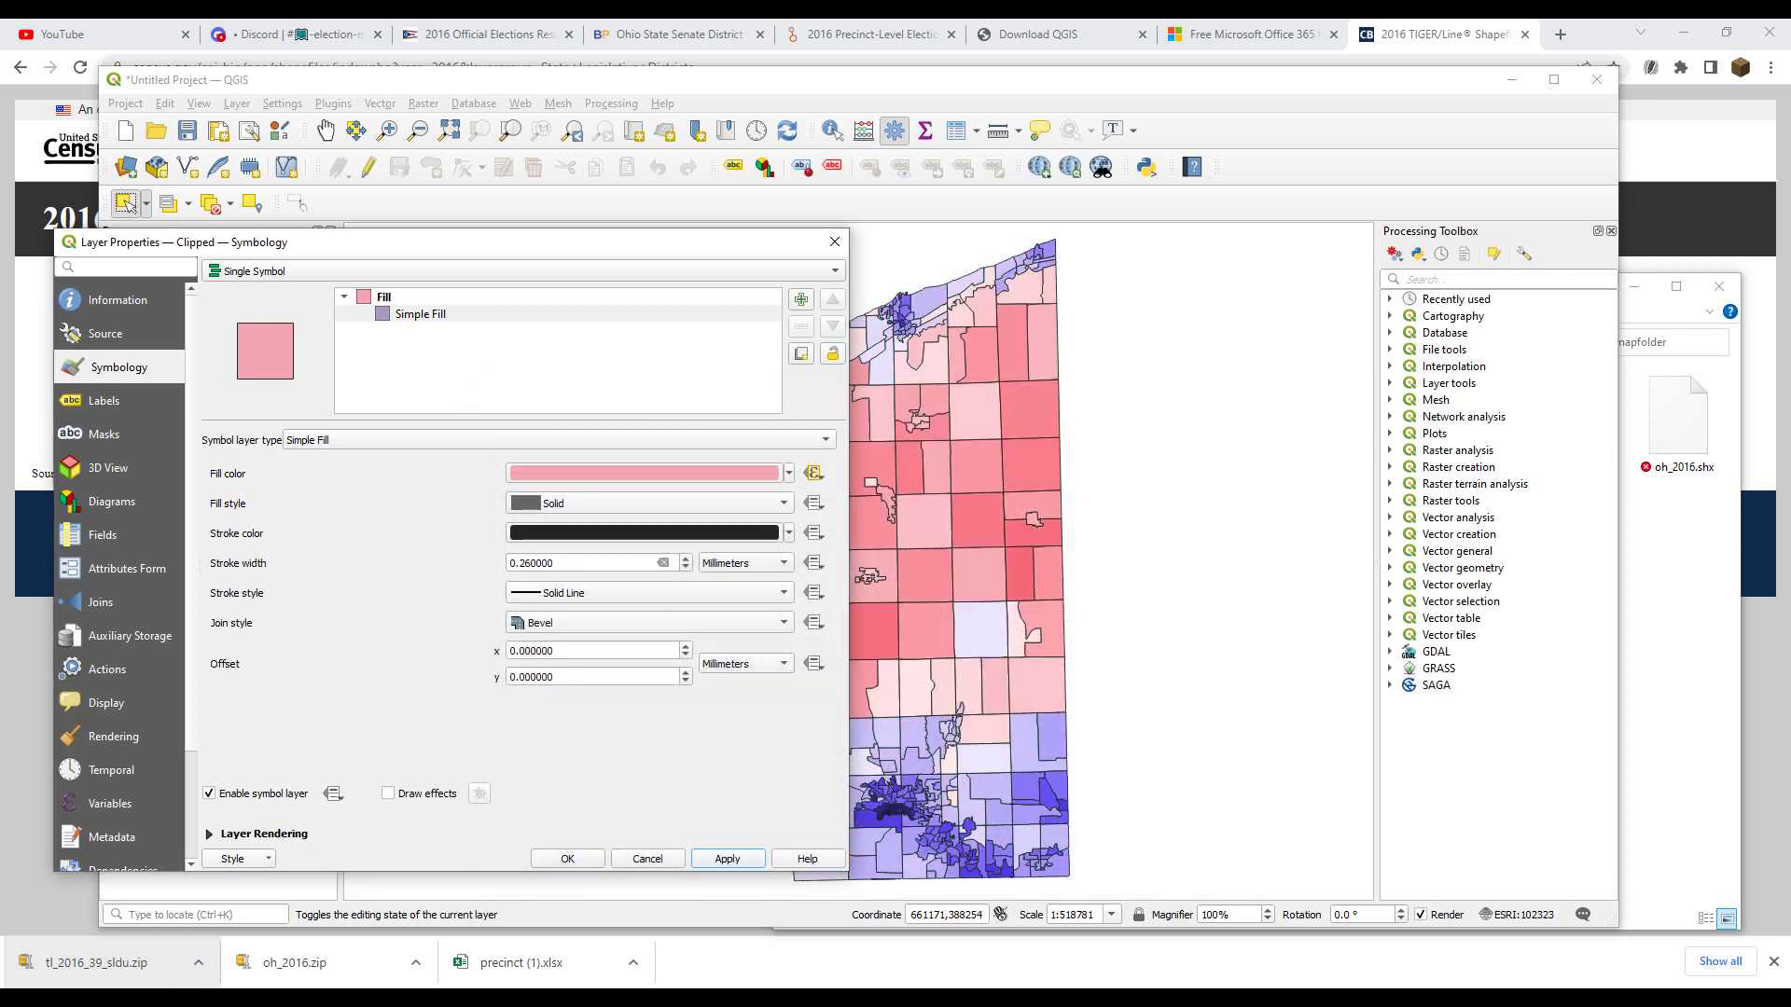
Set the base fill color of Clipped's Simple Fill to white (#ffffff)
{"action": "left_click", "coordinate": [643, 474]}
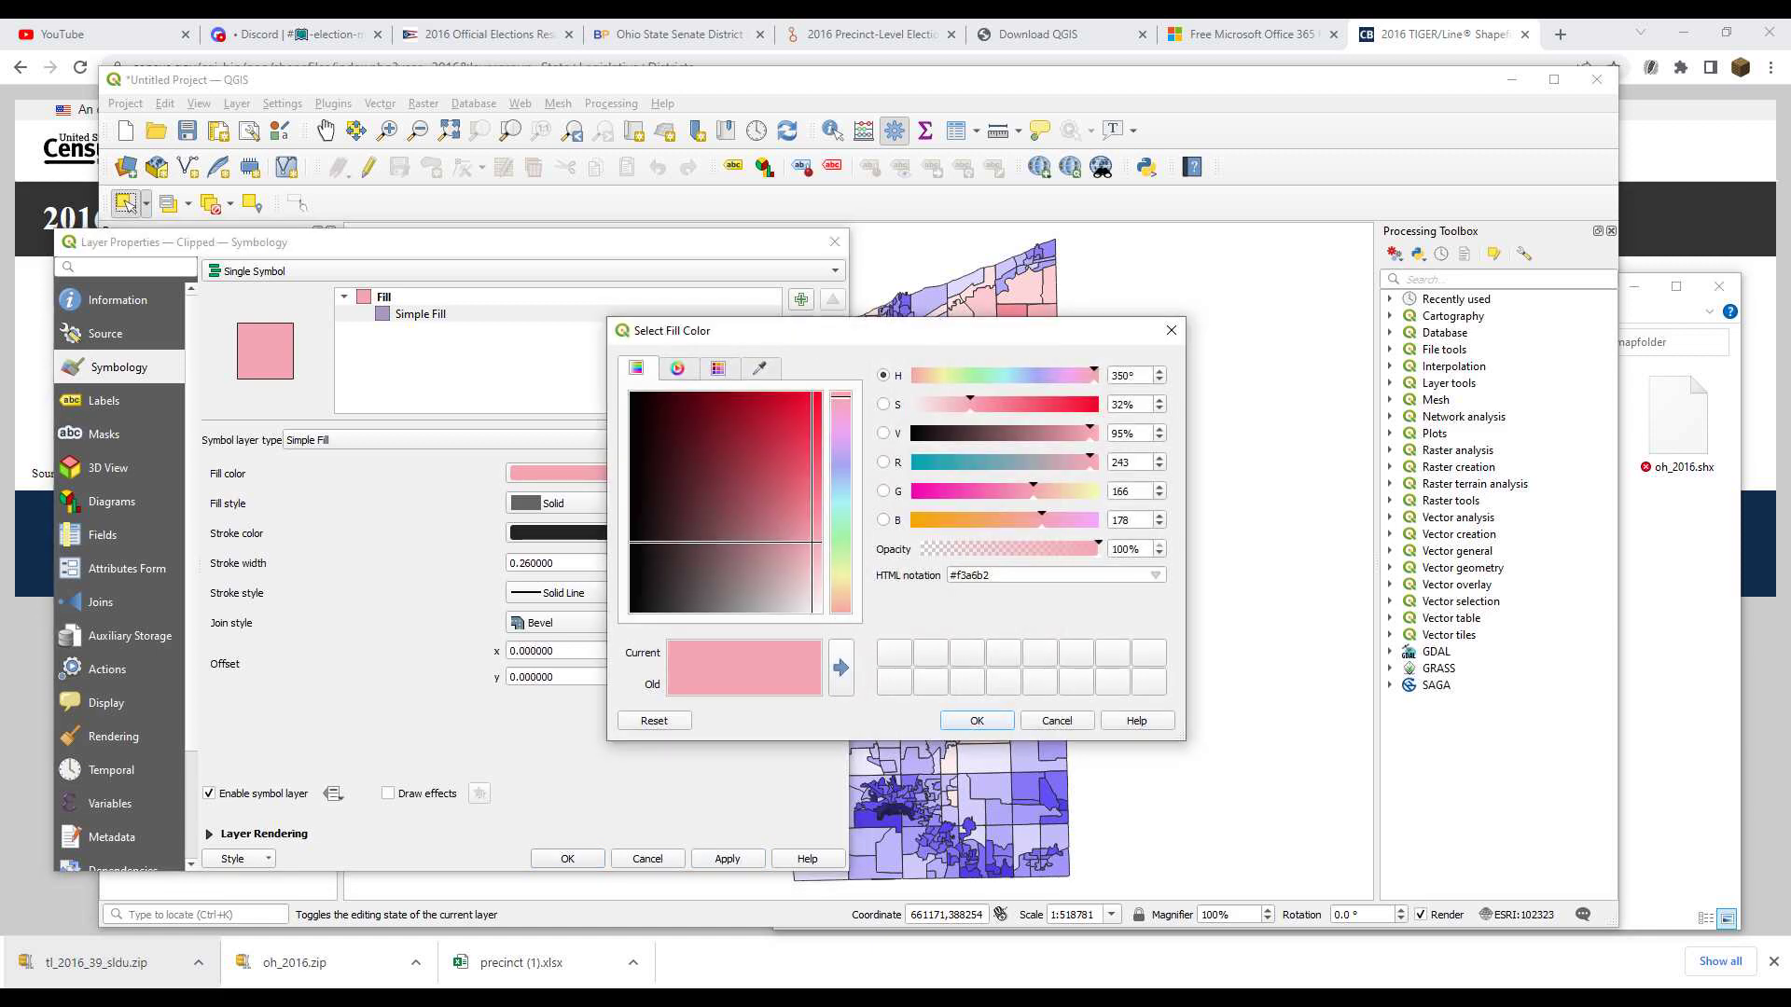
{"action": "left_click_drag", "start_coordinate": [818, 607], "coordinate": [823, 613]}
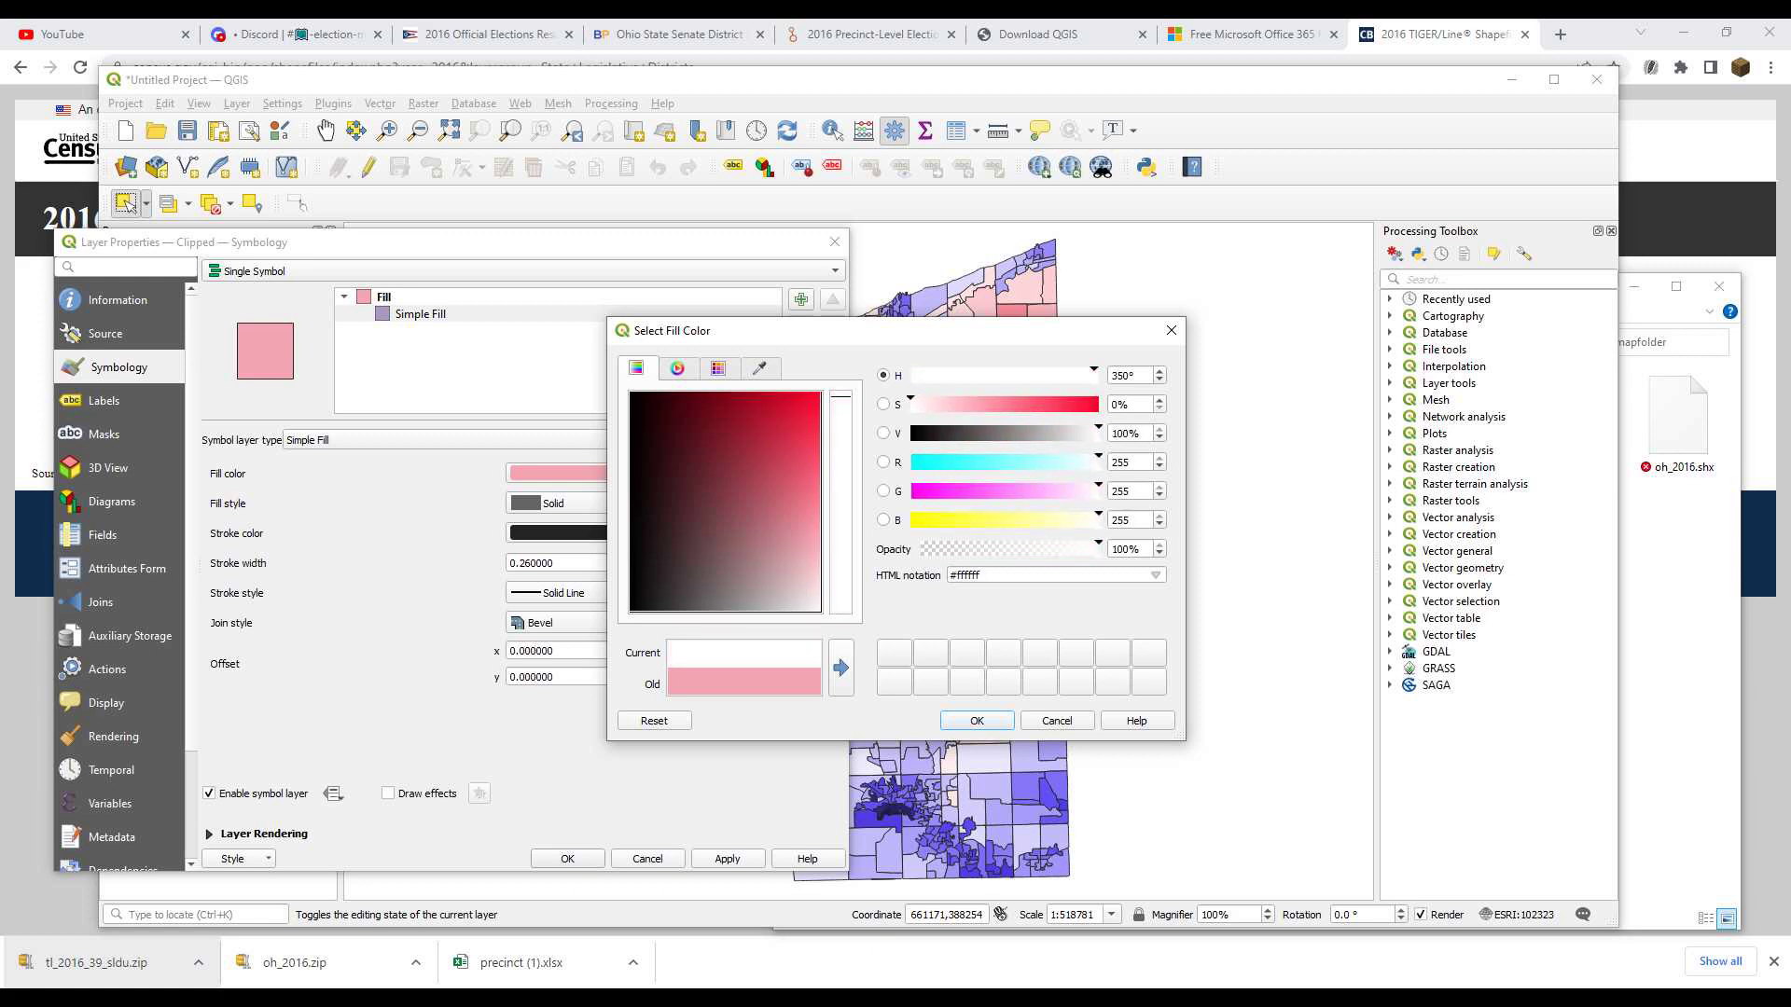
{"action": "key", "text": "Return"}
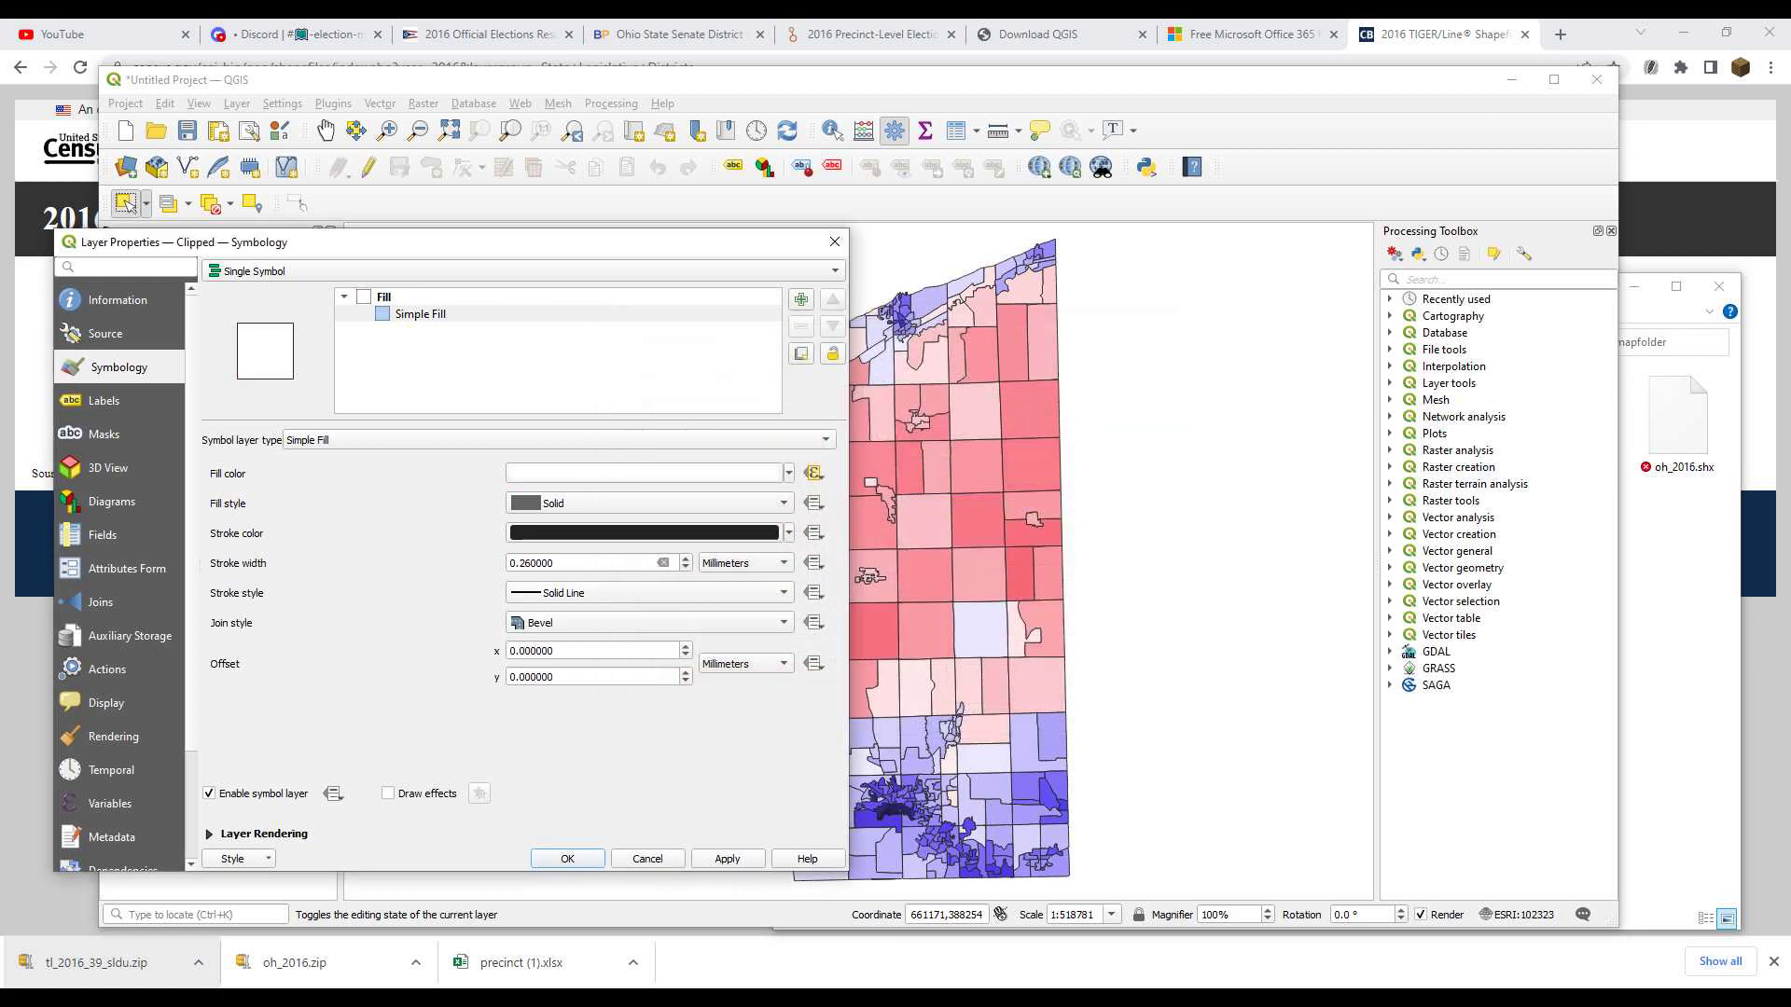
Set the Simple Fill's stroke width to 0.5 millimeters and apply it to the Clipped layer
{"action": "left_click_drag", "start_coordinate": [447, 241], "coordinate": [354, 228]}
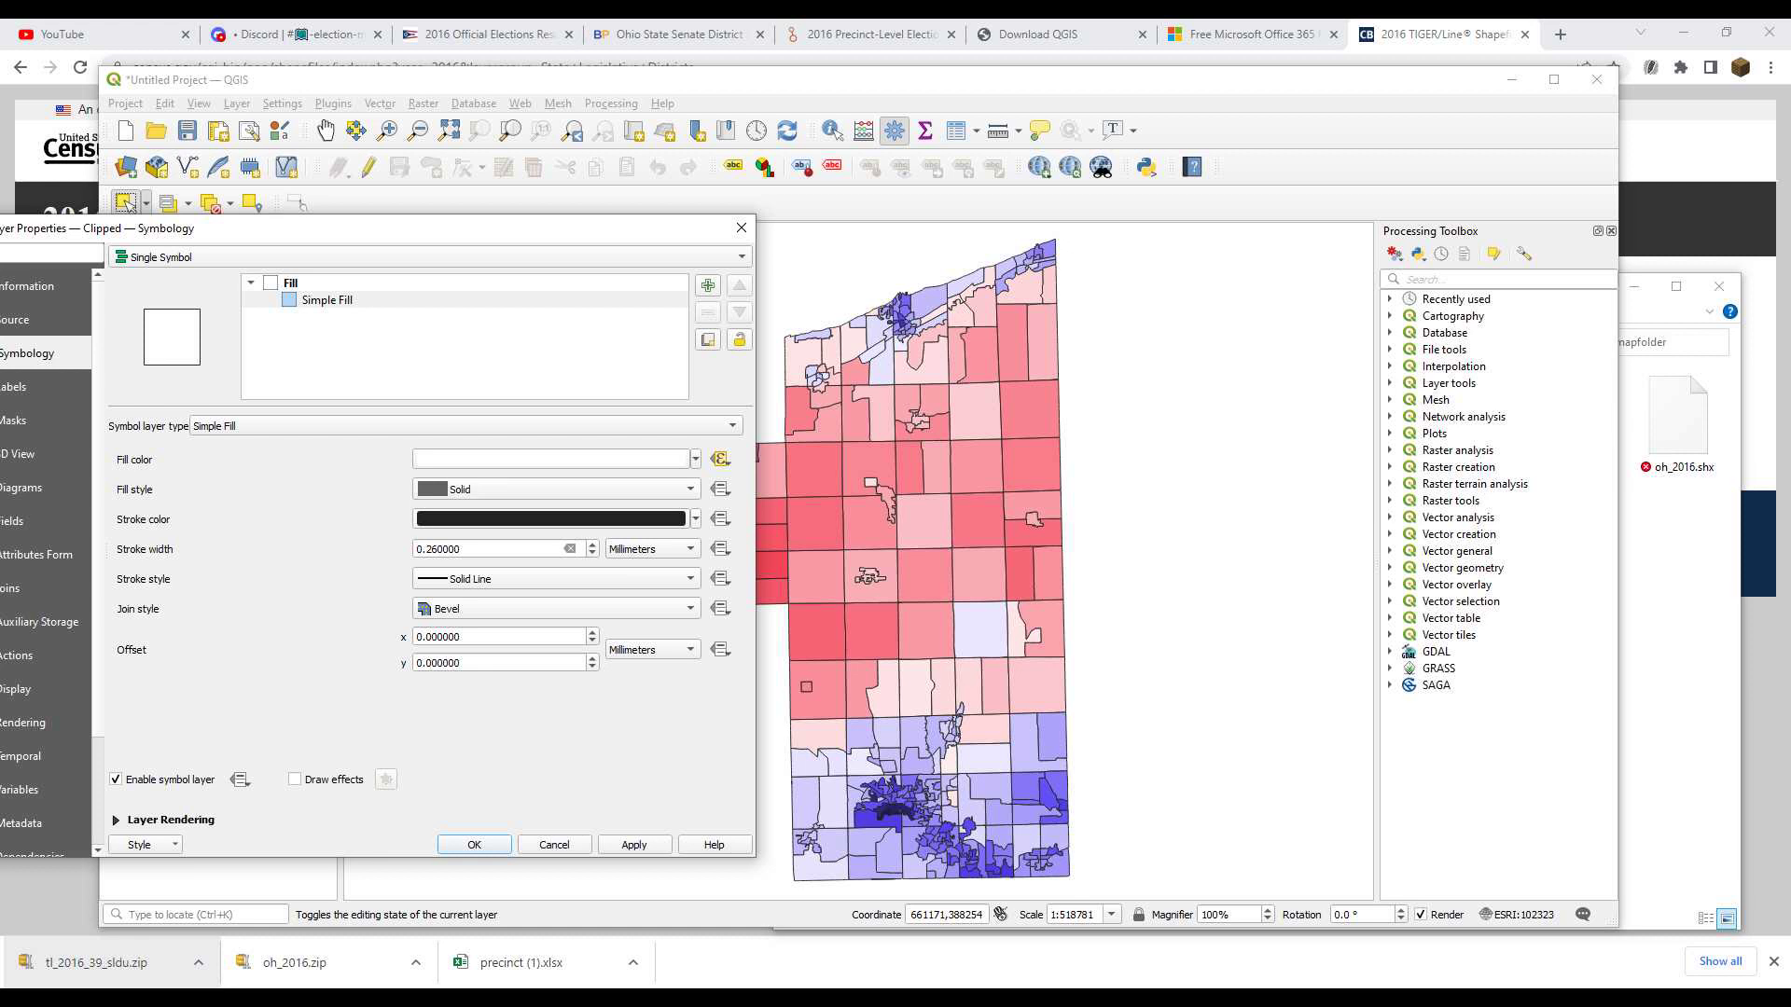
{"action": "left_click_drag", "start_coordinate": [465, 550], "coordinate": [423, 549]}
{"action": "left_click", "coordinate": [438, 550]}
{"action": "mouse_move", "coordinate": [438, 549]}
{"action": "left_mouse_down"}
{"action": "mouse_move", "coordinate": [416, 550]}
{"action": "mouse_move", "coordinate": [439, 549]}
{"action": "left_mouse_up"}
{"action": "left_click", "coordinate": [439, 549]}
{"action": "type", "text": "5"}
{"action": "left_click", "coordinate": [634, 845]}
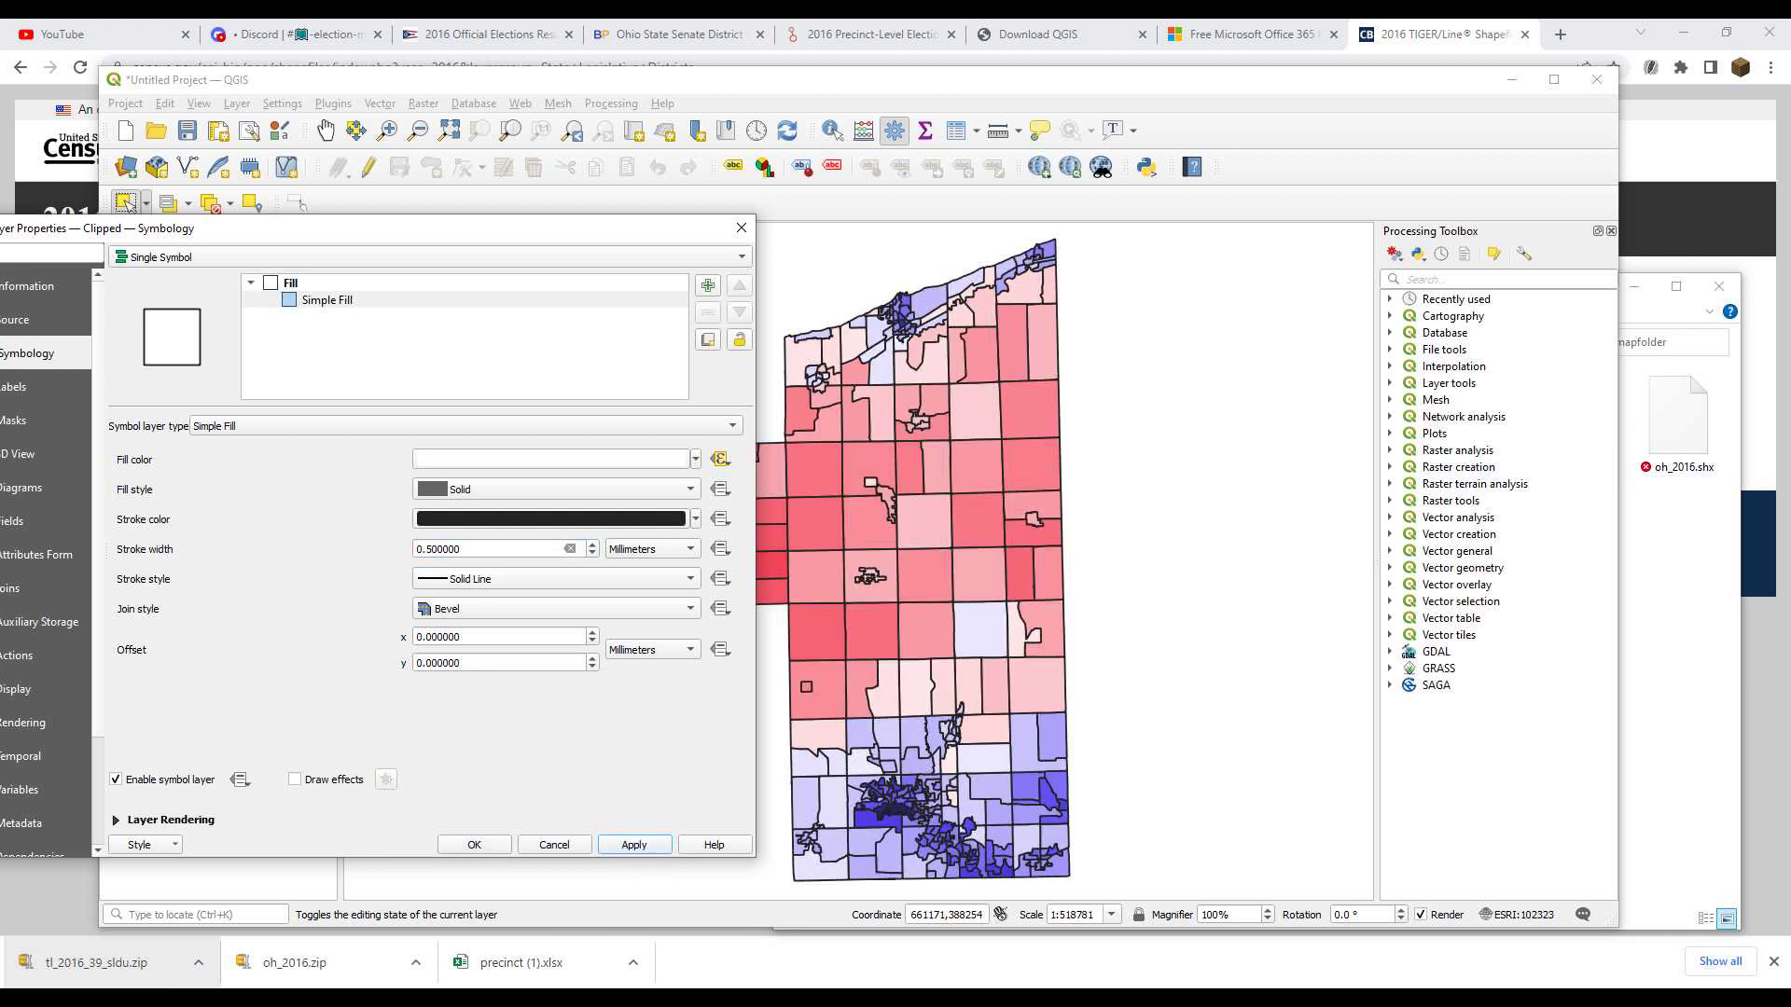
Set the Simple Fill's stroke width to 0.1 millimeters and apply it to the Clipped layer
{"action": "left_click_drag", "start_coordinate": [426, 549], "coordinate": [434, 549]}
{"action": "type", "text": "1"}
{"action": "left_click", "coordinate": [635, 845]}
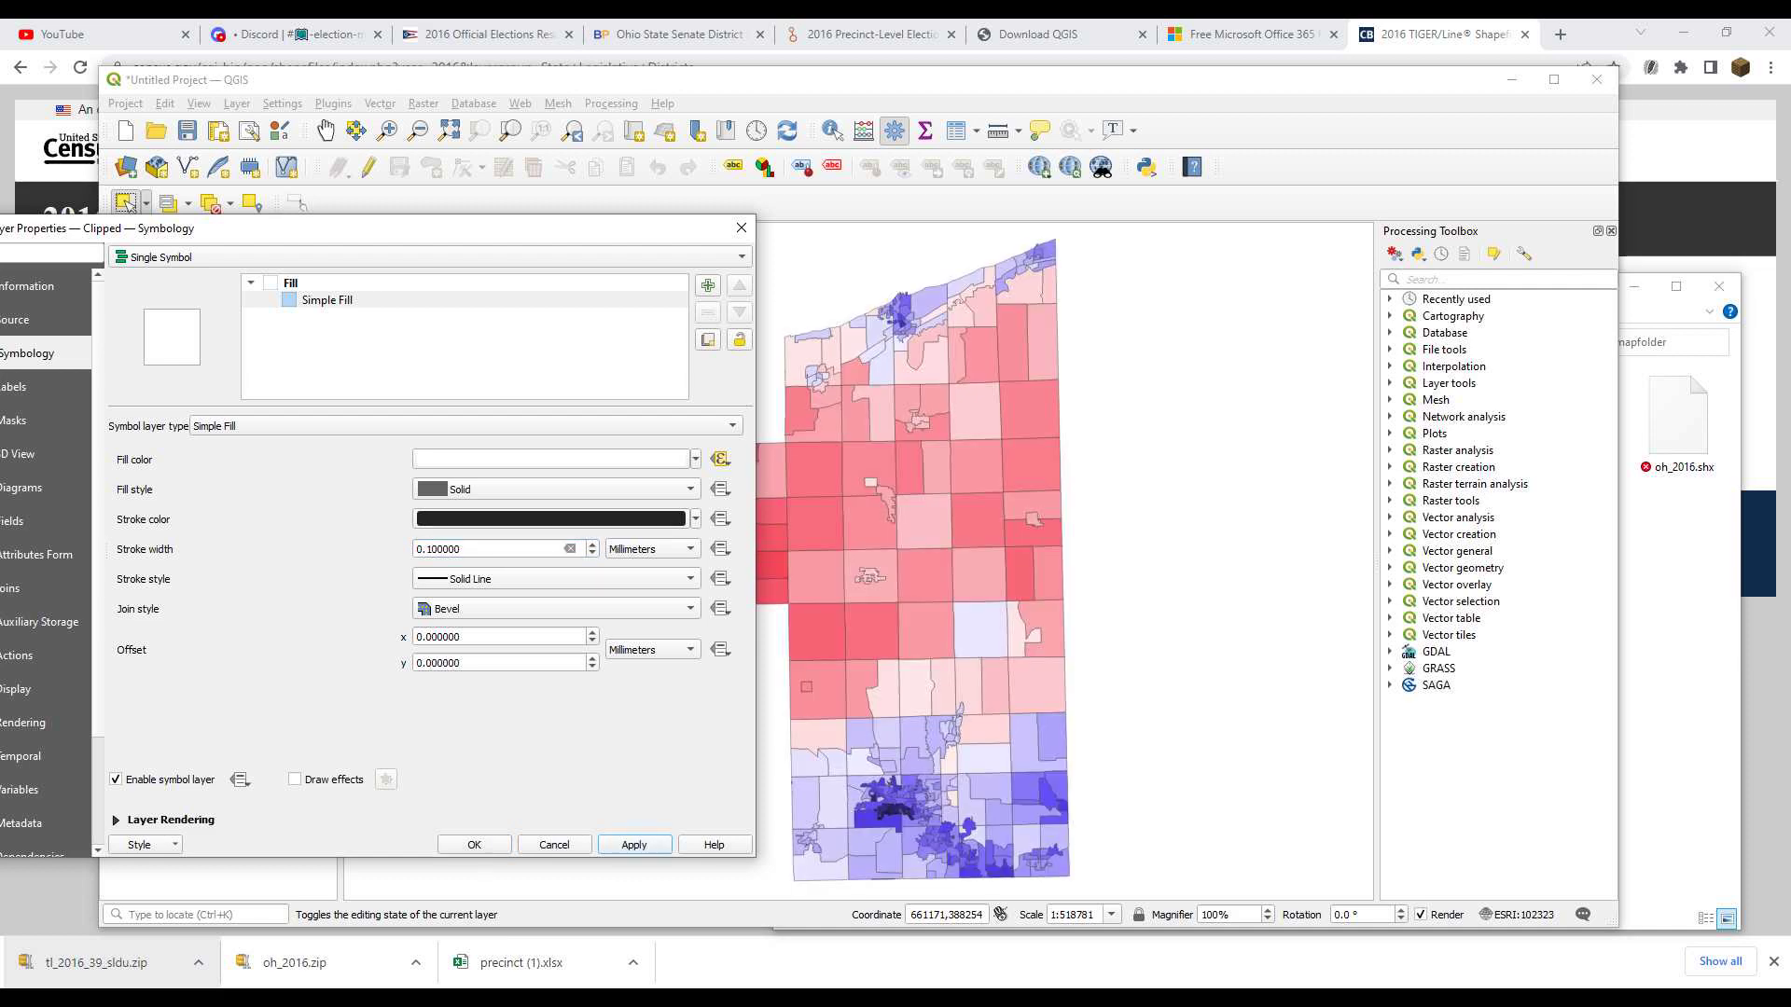
Set the Simple Fill's stroke color to green (#23db23) and apply it to the Clipped layer
{"action": "left_click", "coordinate": [551, 520]}
{"action": "left_click_drag", "start_coordinate": [938, 491], "coordinate": [1073, 491]}
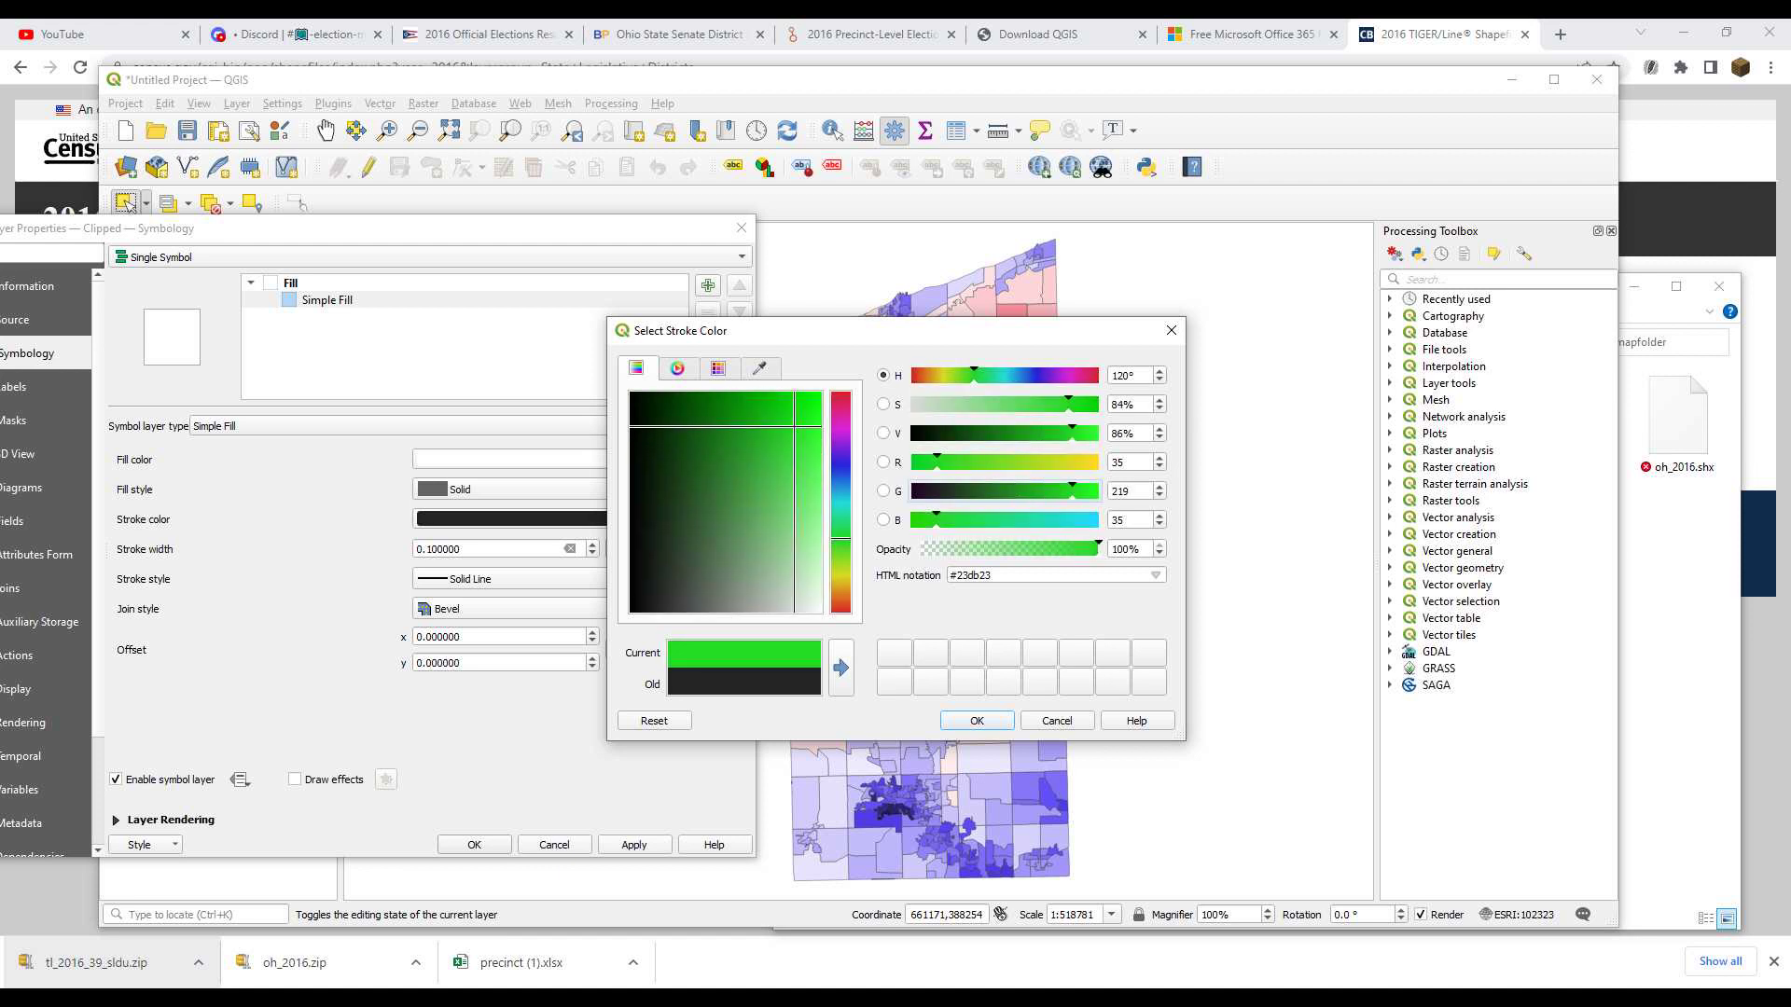
{"action": "left_click", "coordinate": [977, 721]}
{"action": "left_click", "coordinate": [634, 845]}
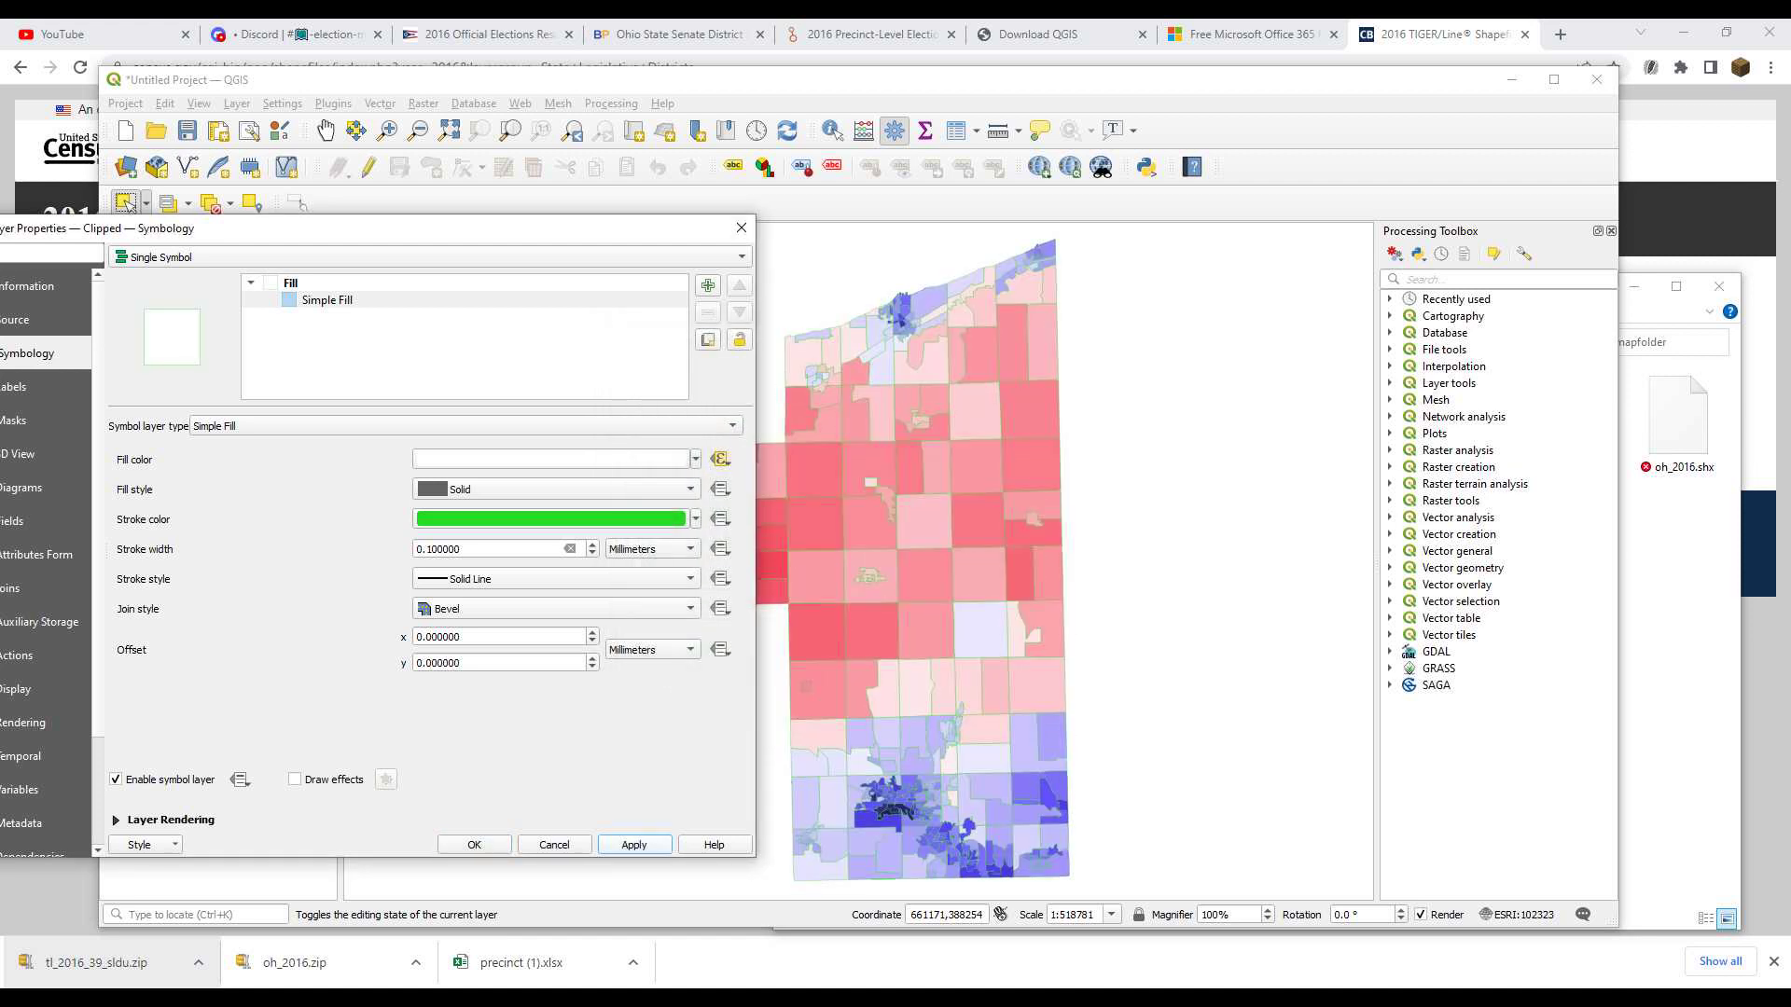
Set the Simple Fill's stroke style to Dash Line and apply it to the Clipped layer
{"action": "left_click", "coordinate": [555, 579]}
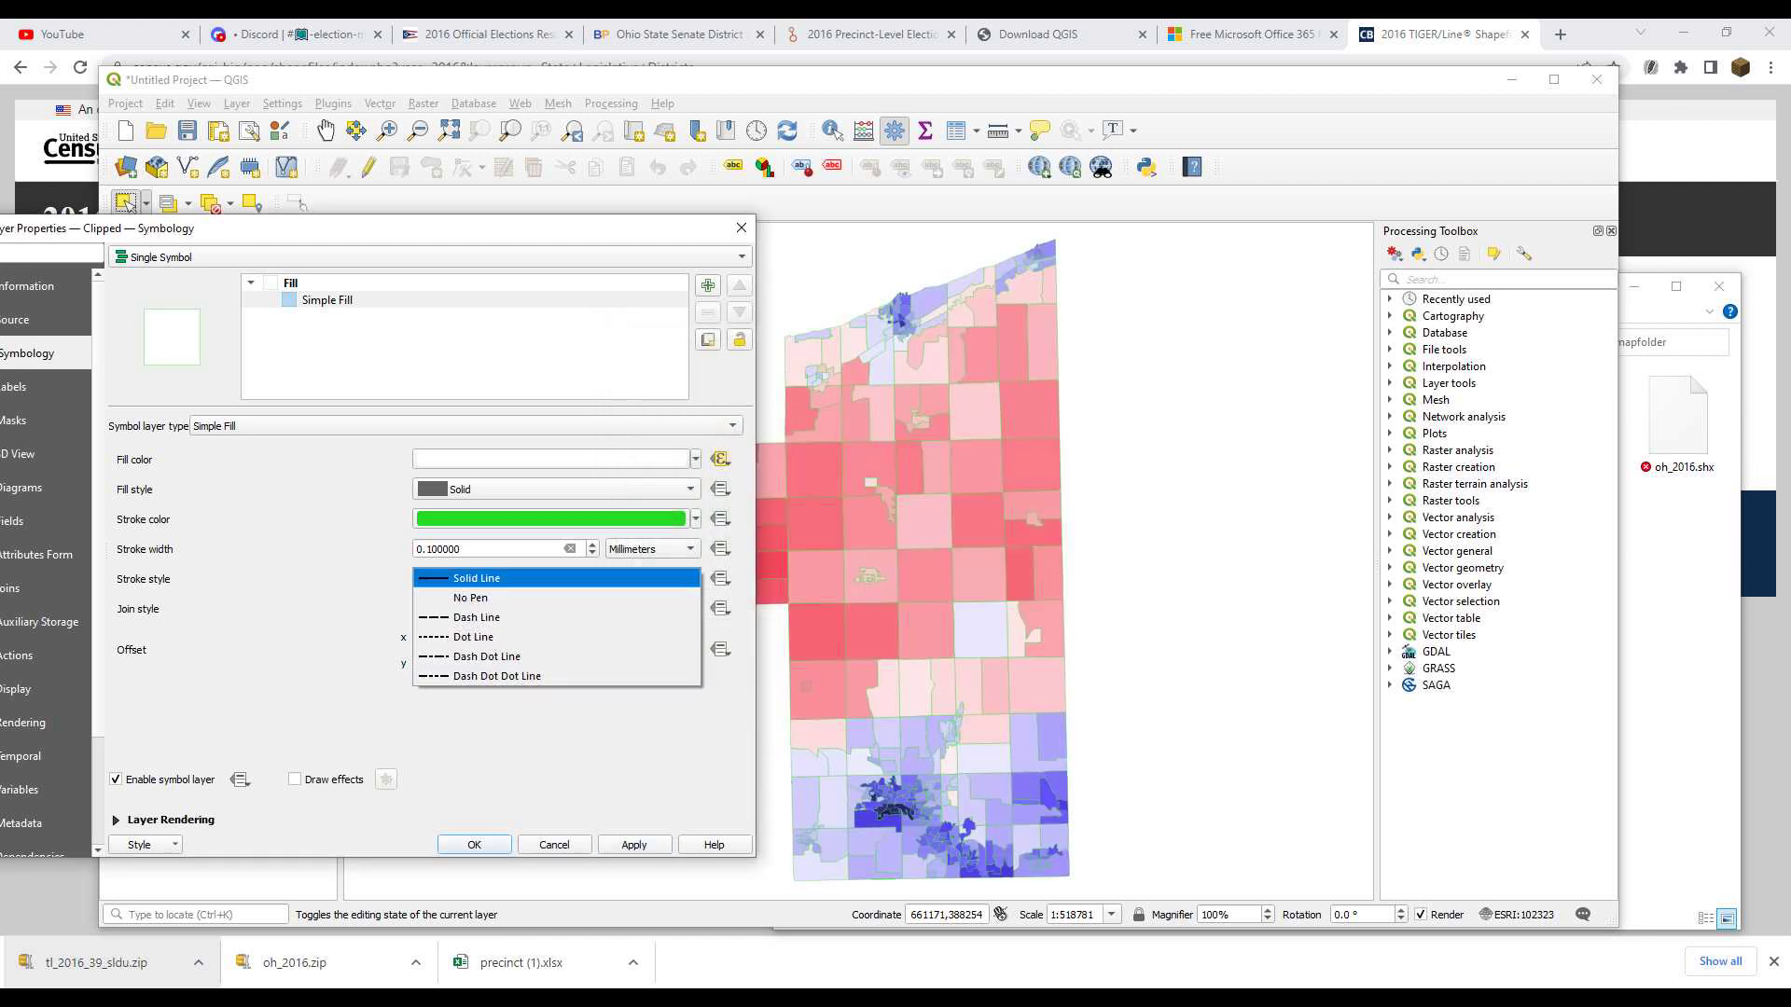
{"action": "left_click", "coordinate": [523, 618]}
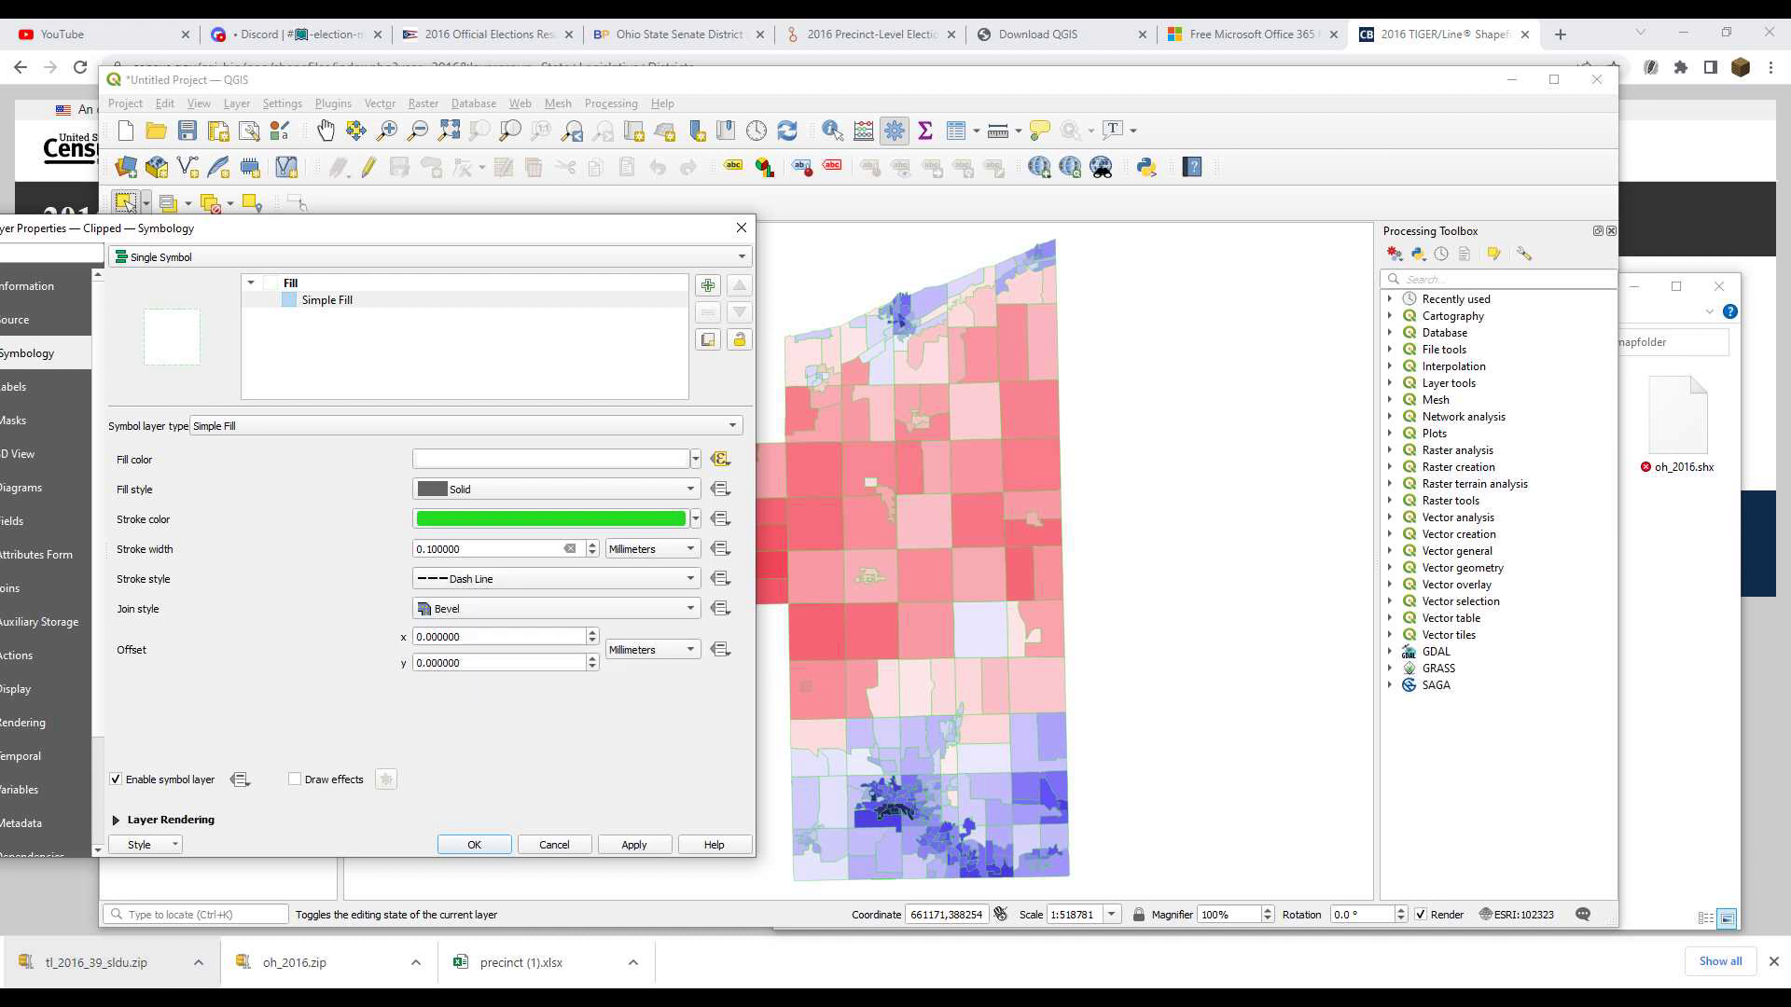
{"action": "left_click", "coordinate": [634, 845]}
Set the Simple Fill's stroke style to No Pen, apply it and close Clipped's layer properties
{"action": "left_click", "coordinate": [555, 579]}
{"action": "left_click", "coordinate": [522, 559]}
{"action": "left_click", "coordinate": [634, 845]}
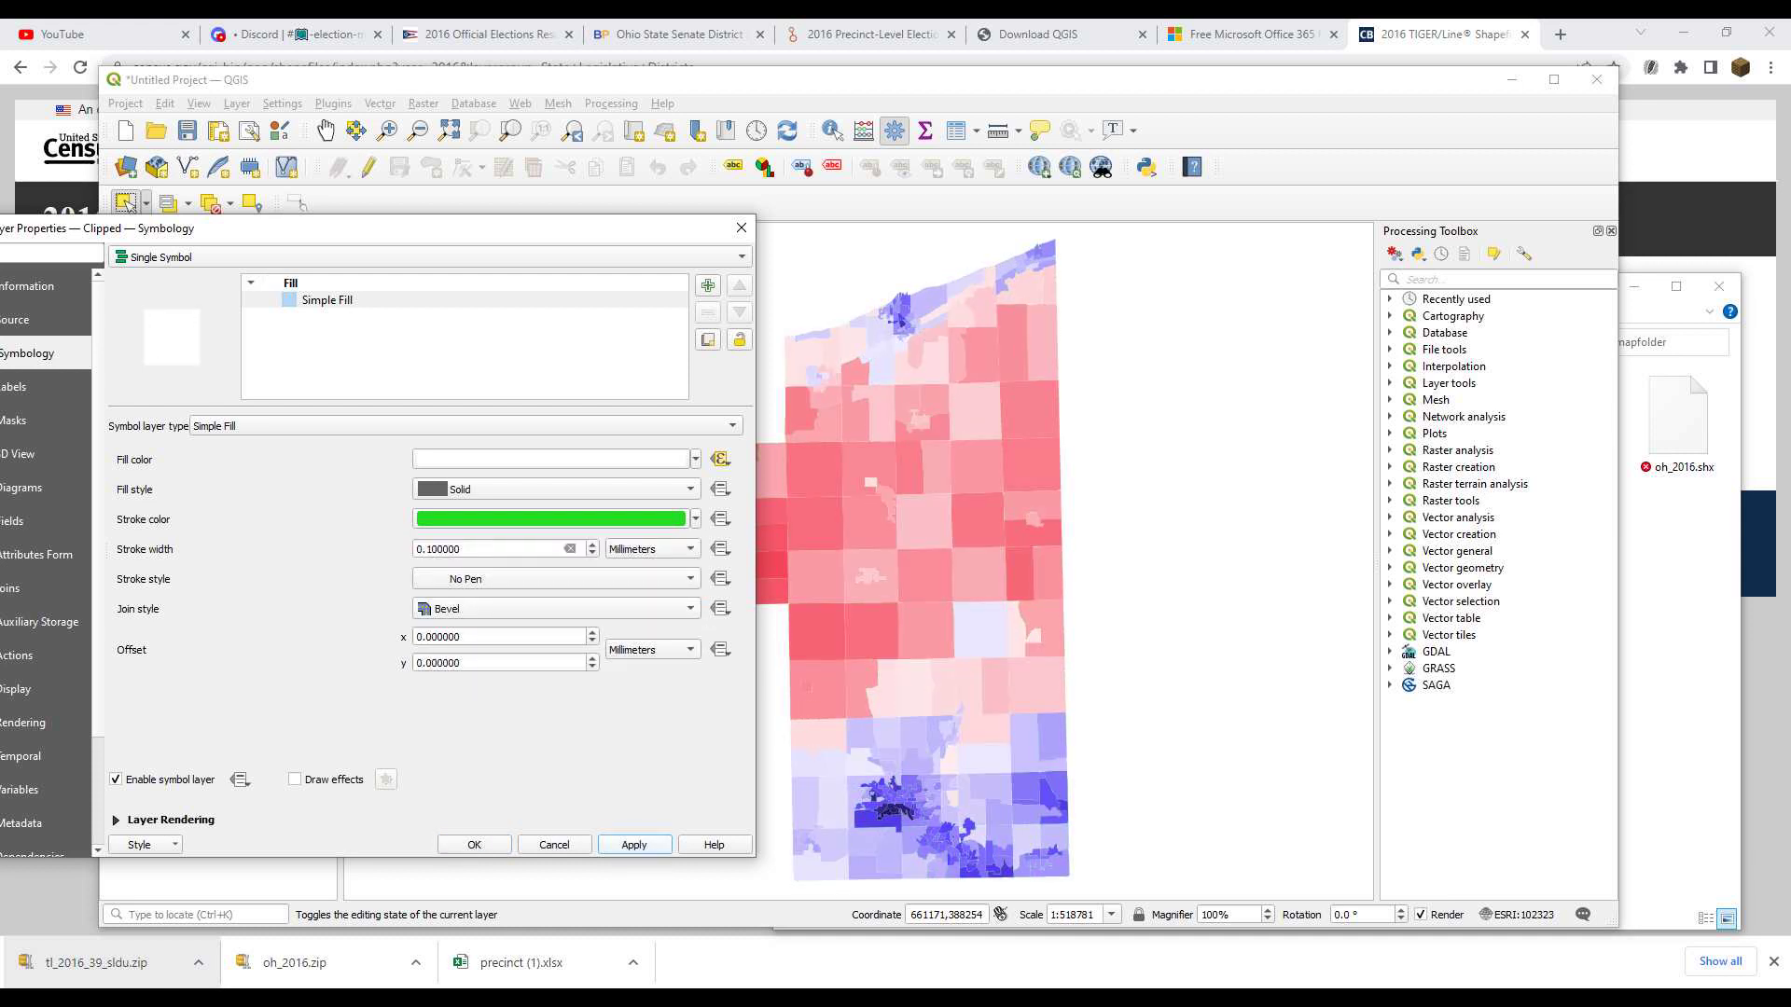
{"action": "left_click", "coordinate": [474, 844]}
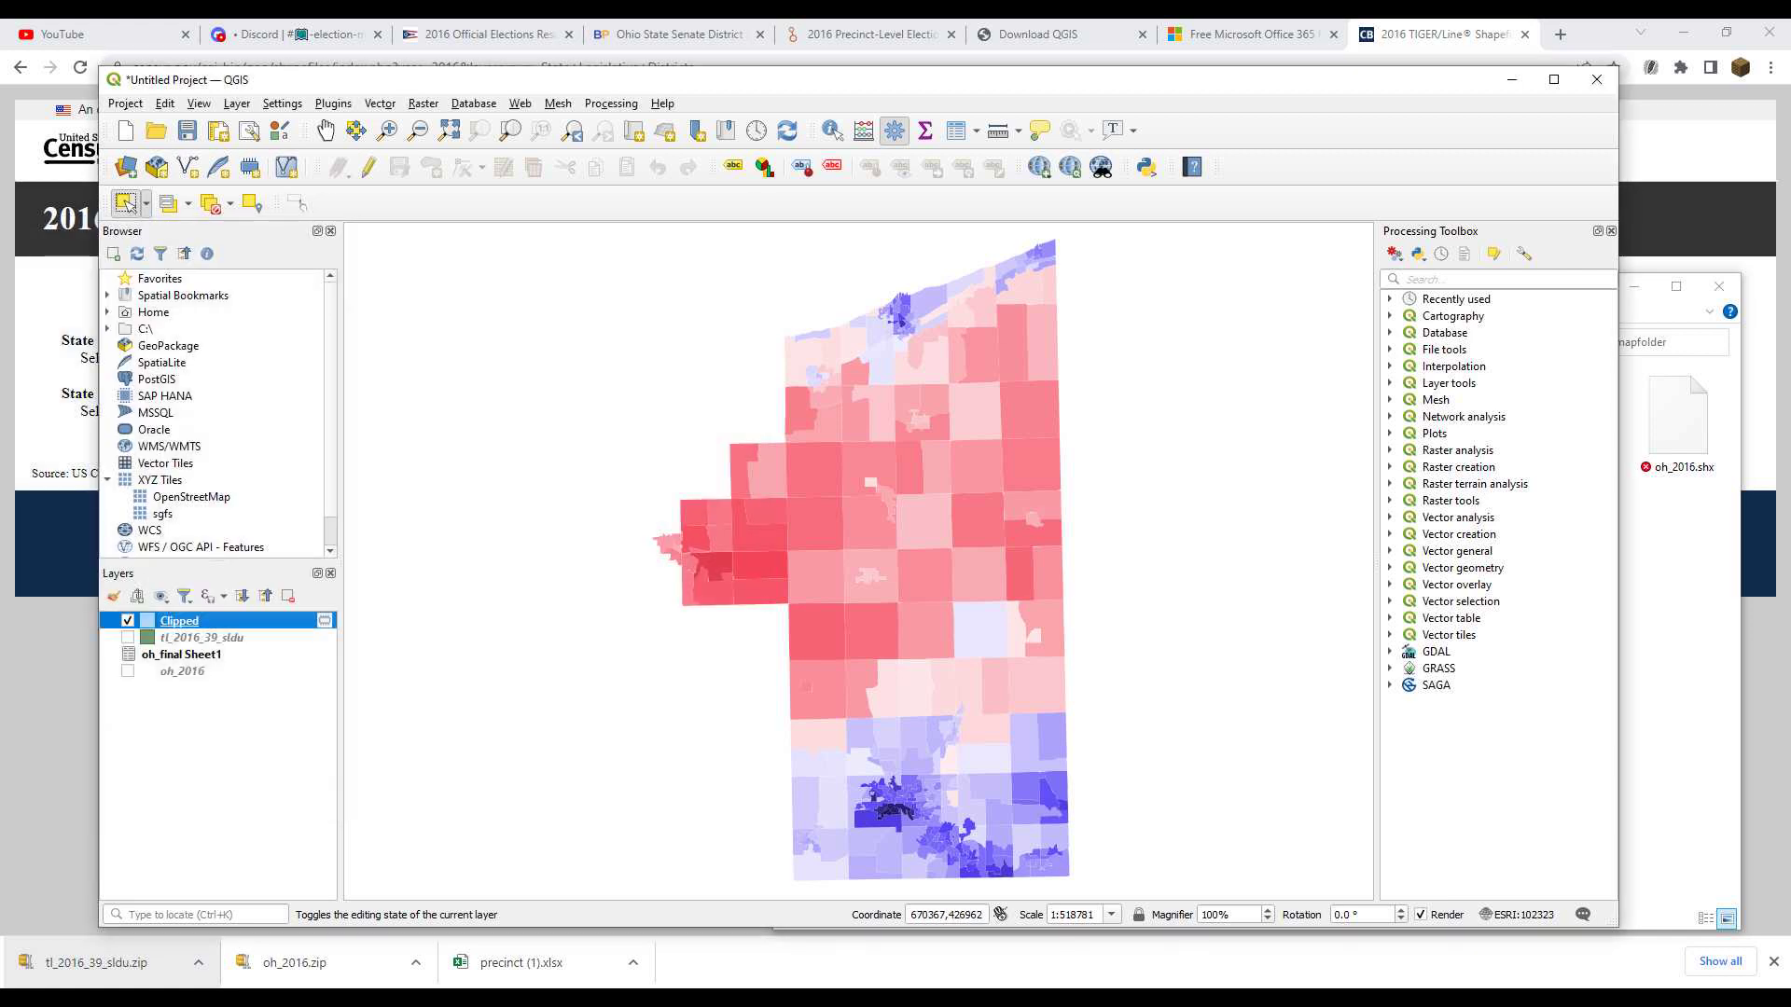
Export the map to an image at a resolution of 300 dpi
{"action": "left_click", "coordinate": [125, 103]}
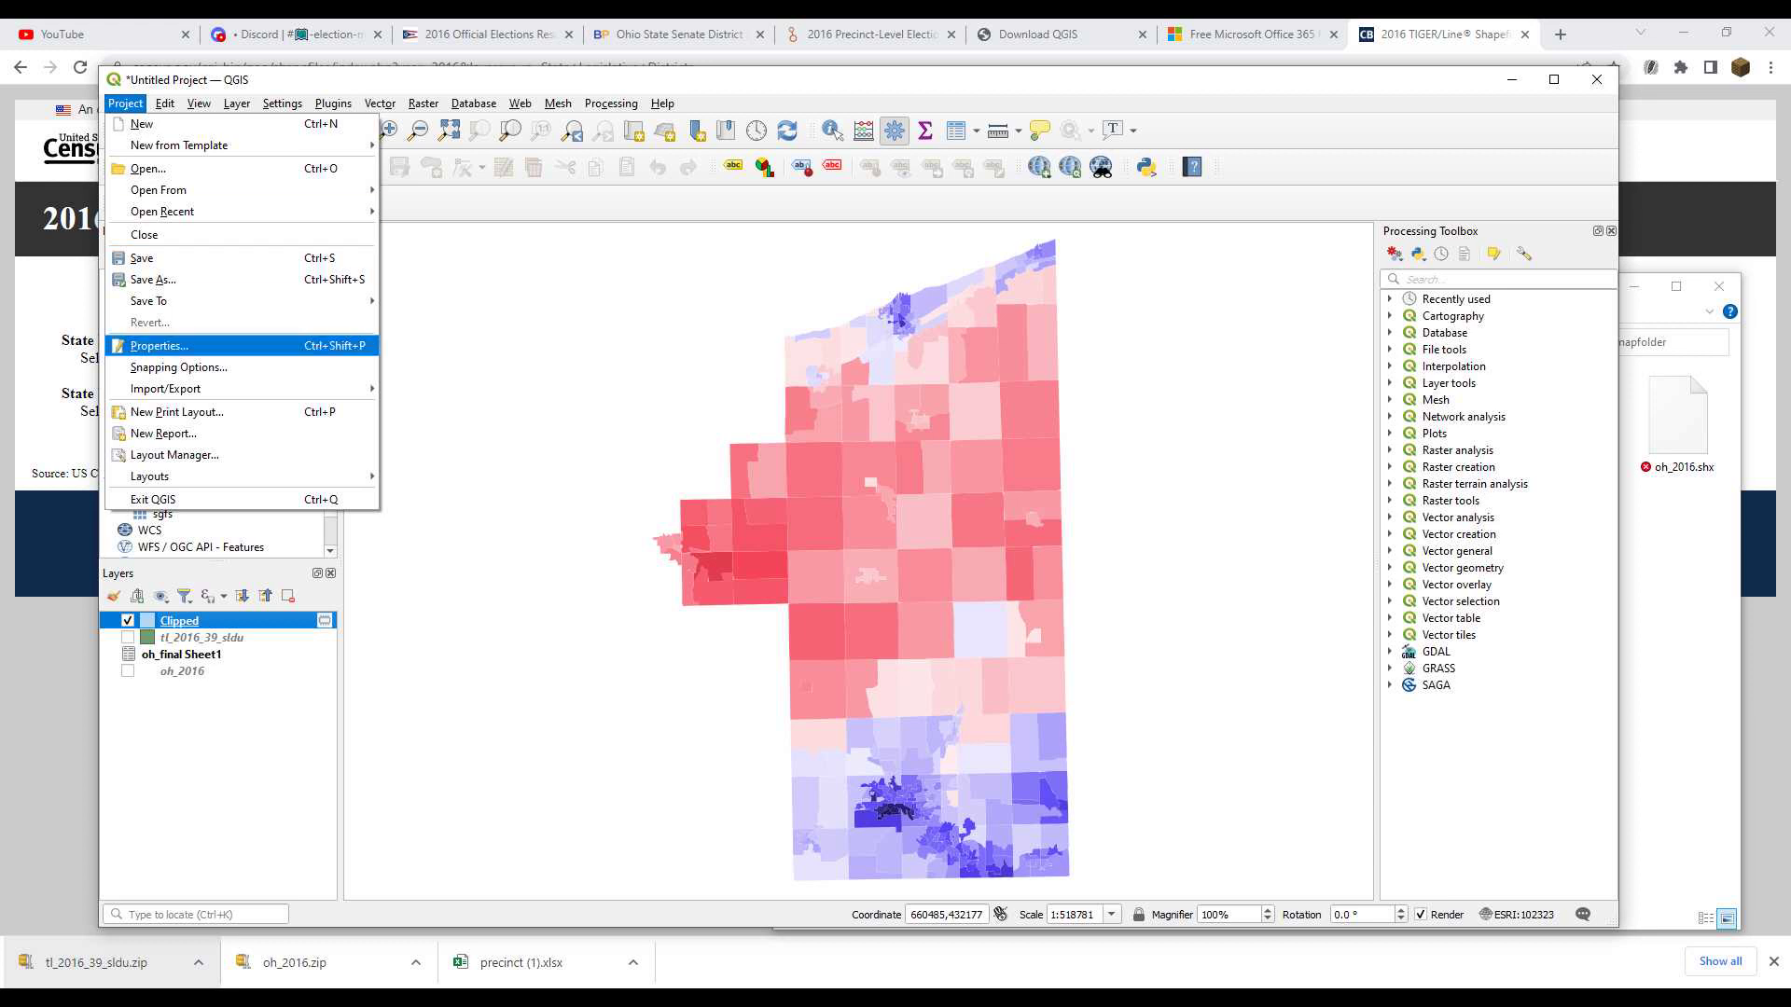
{"action": "mouse_move", "coordinate": [233, 388]}
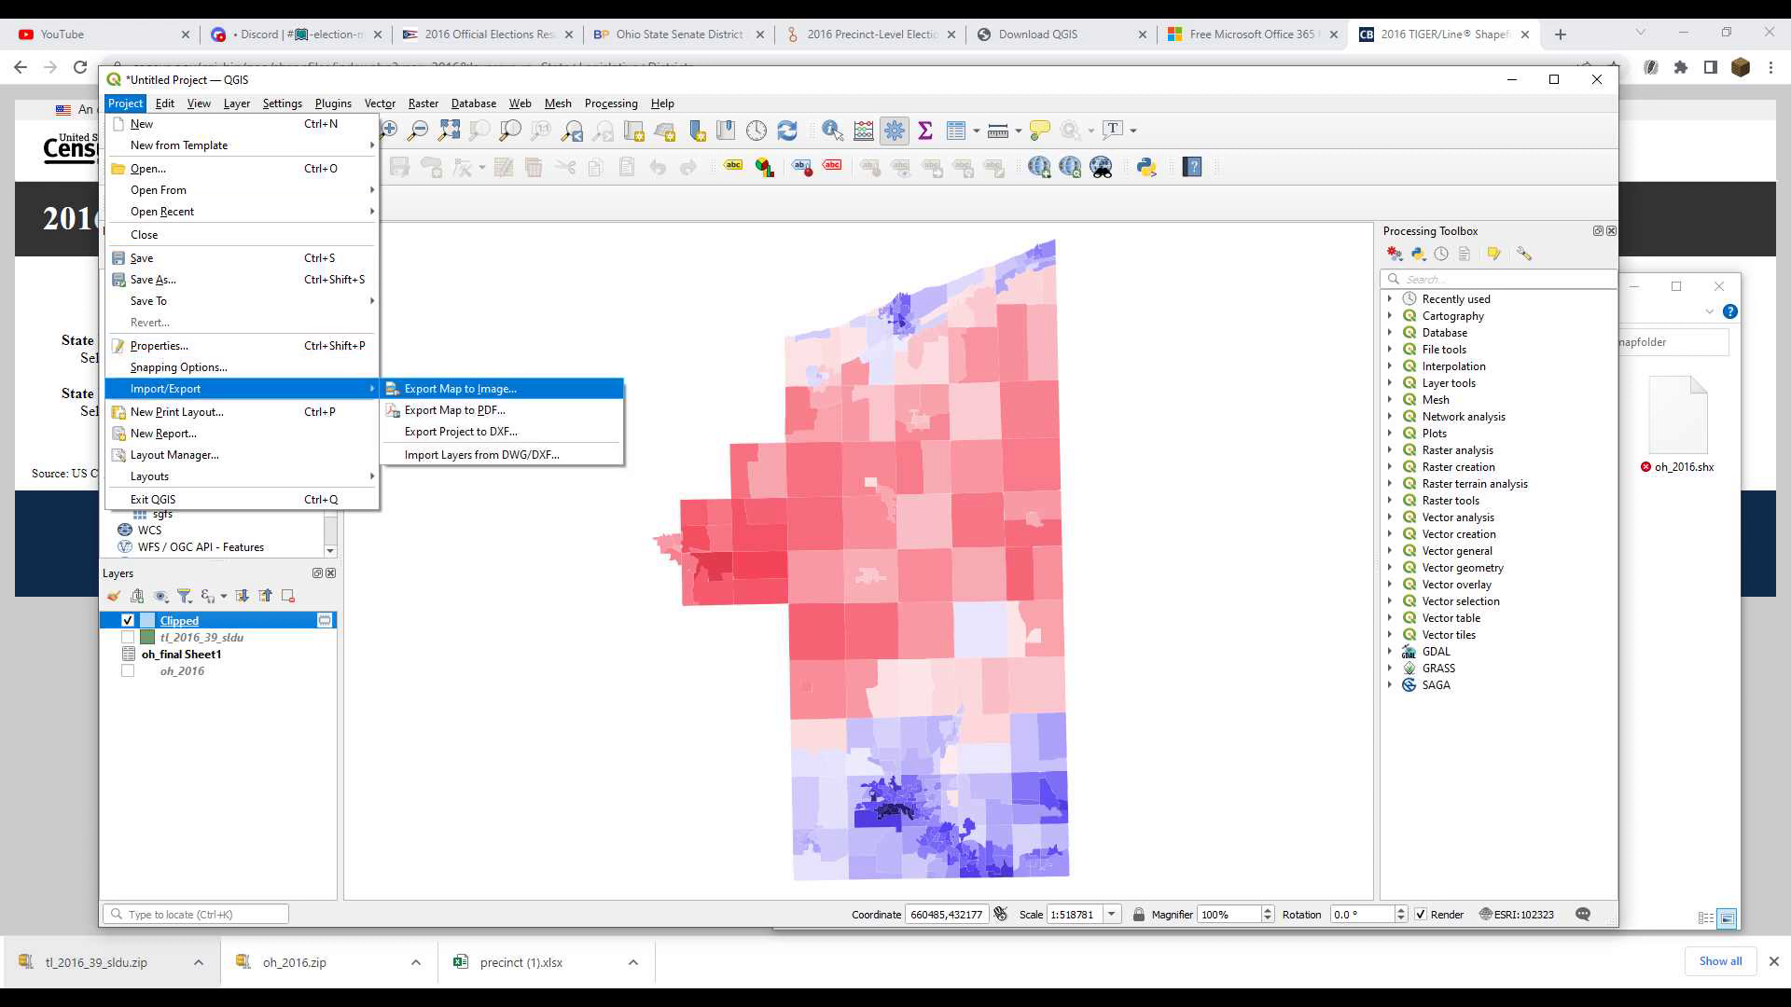
{"action": "left_click", "coordinate": [457, 388]}
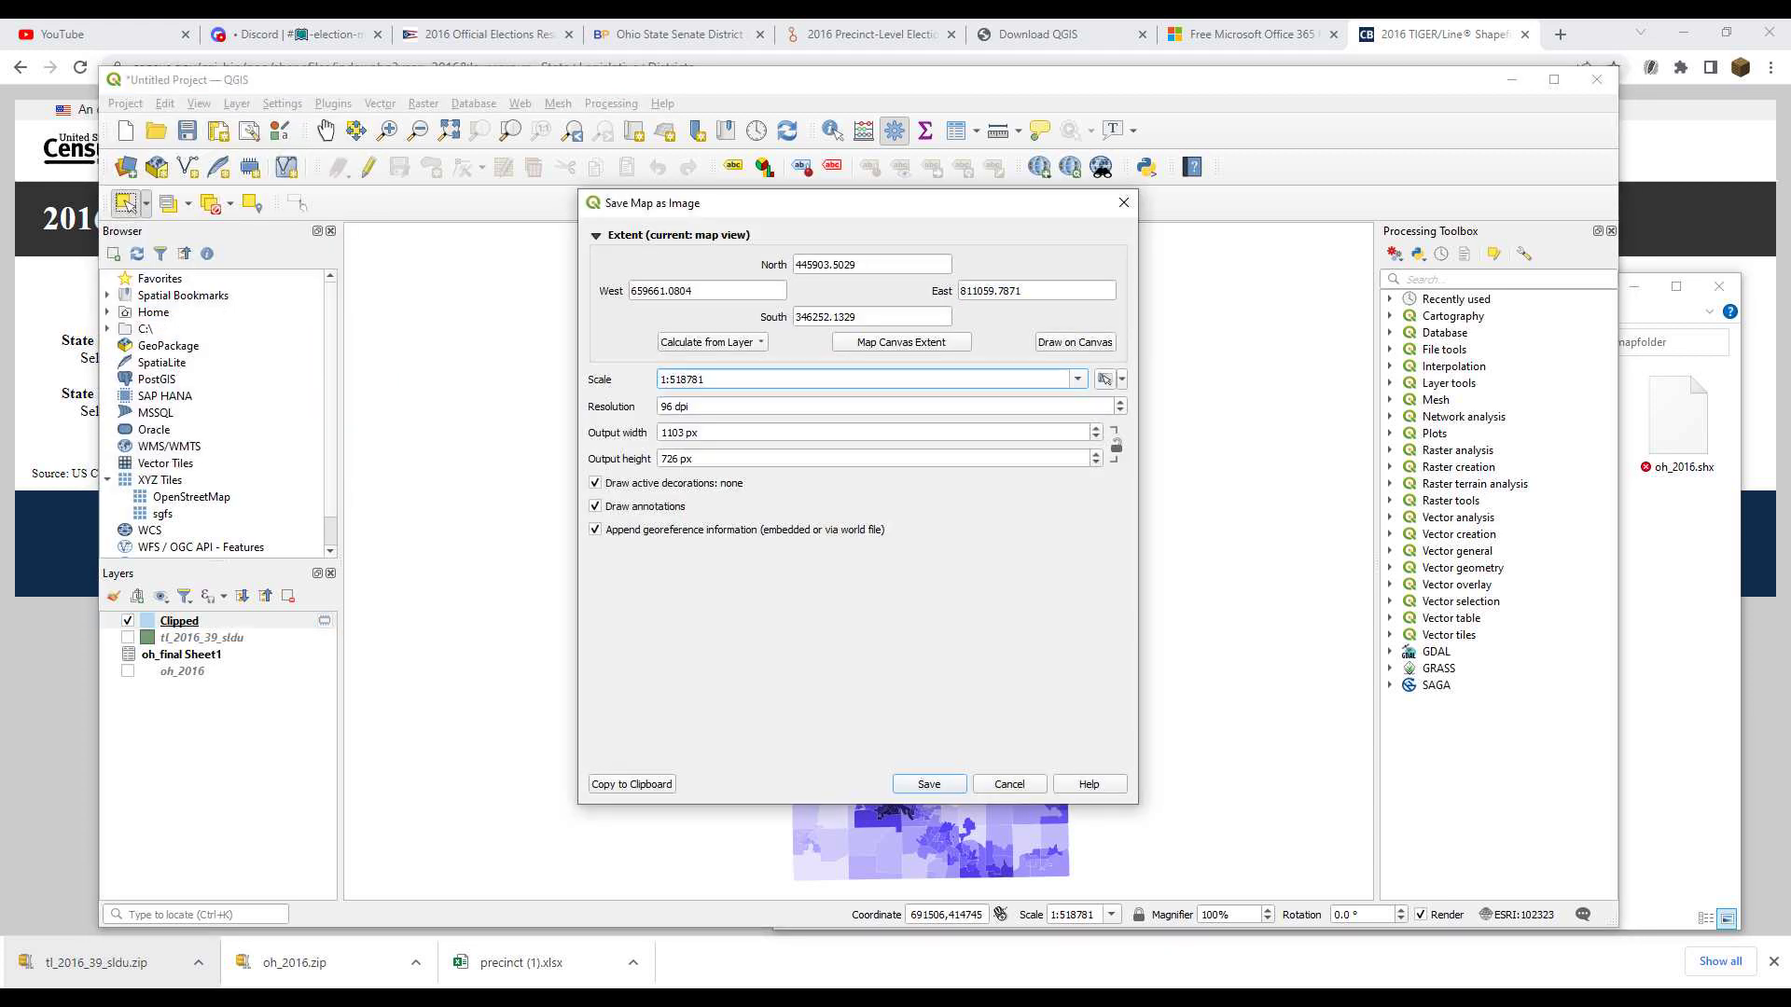
{"action": "key", "text": "Tab"}
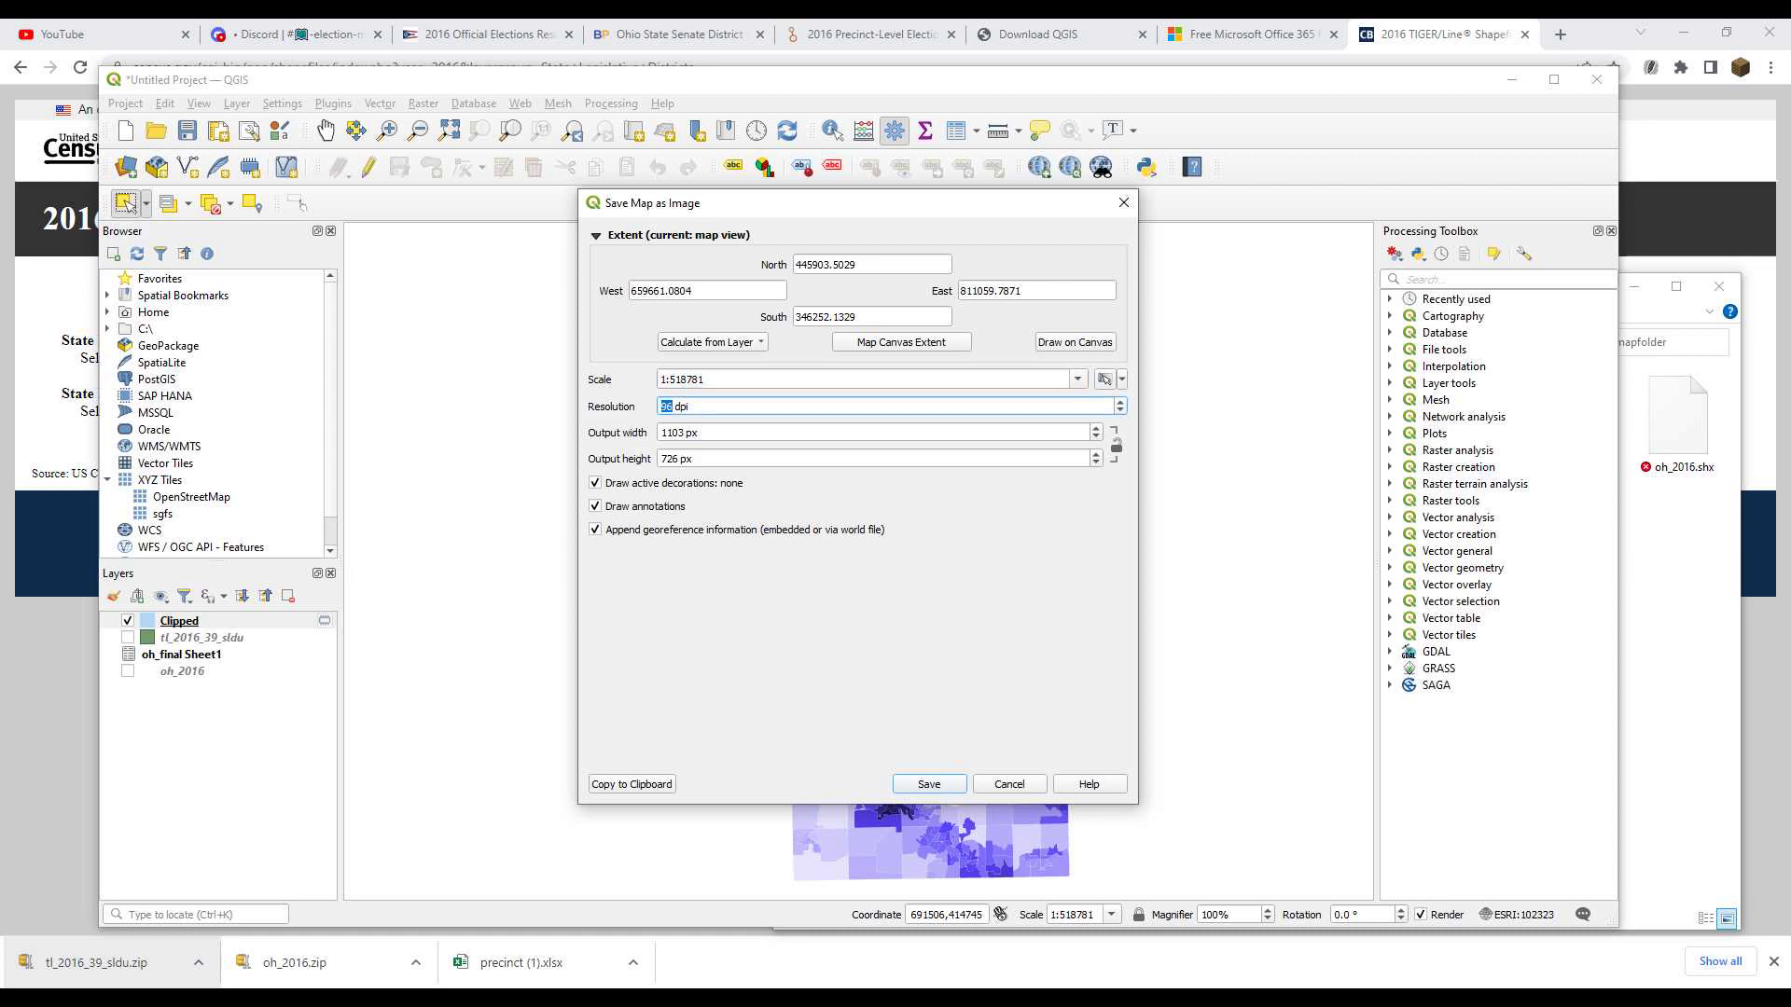
{"action": "type", "text": "300"}
{"action": "key", "text": "Return"}
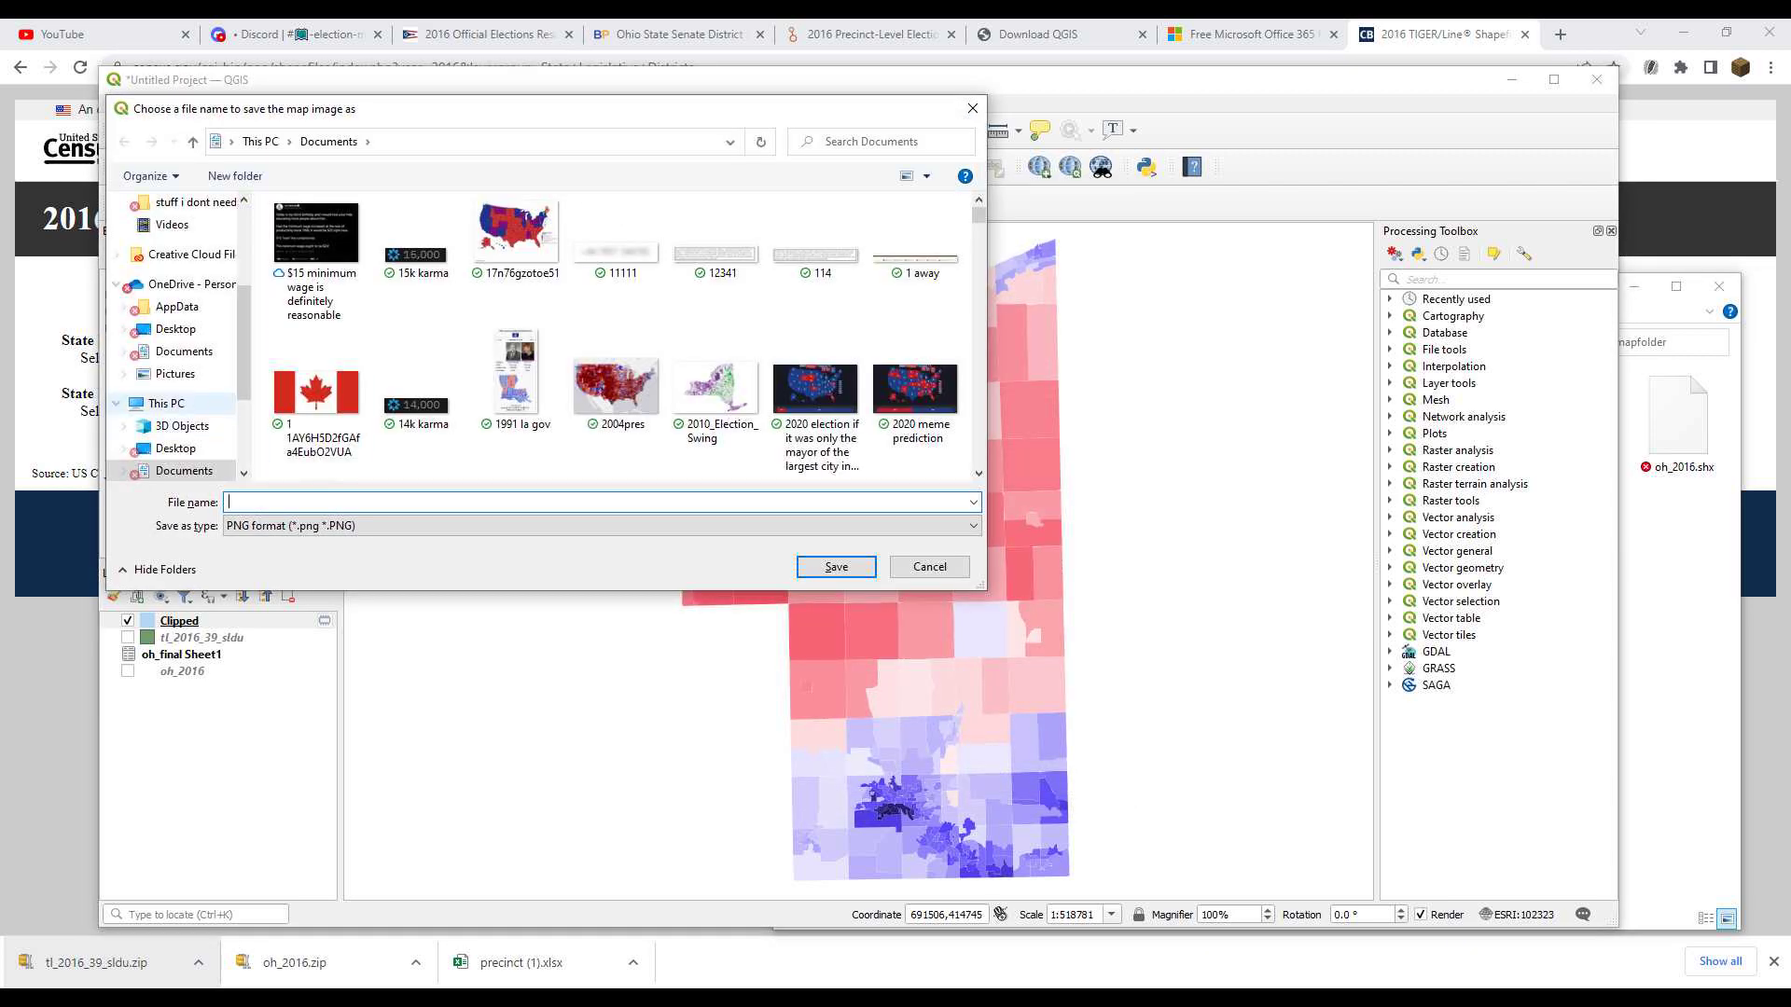
Save the map image in the Downloads folder as a PNG named test
{"action": "left_click", "coordinate": [182, 419]}
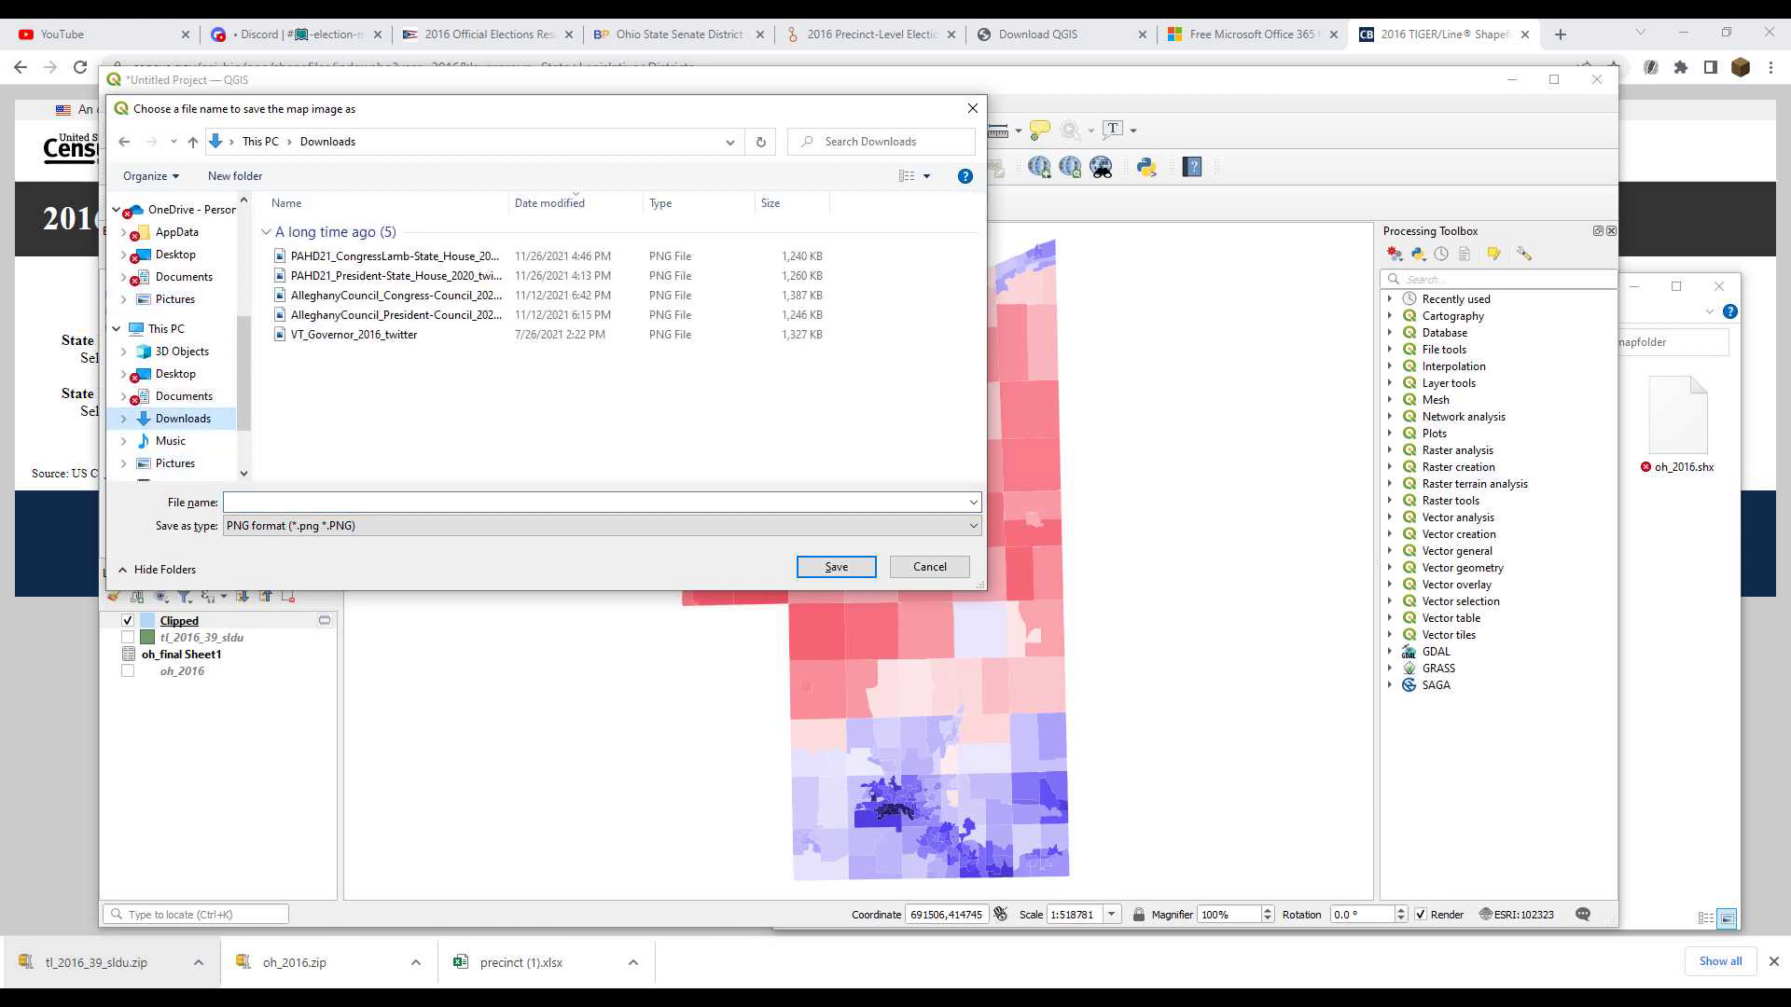
{"action": "left_click", "coordinate": [373, 502]}
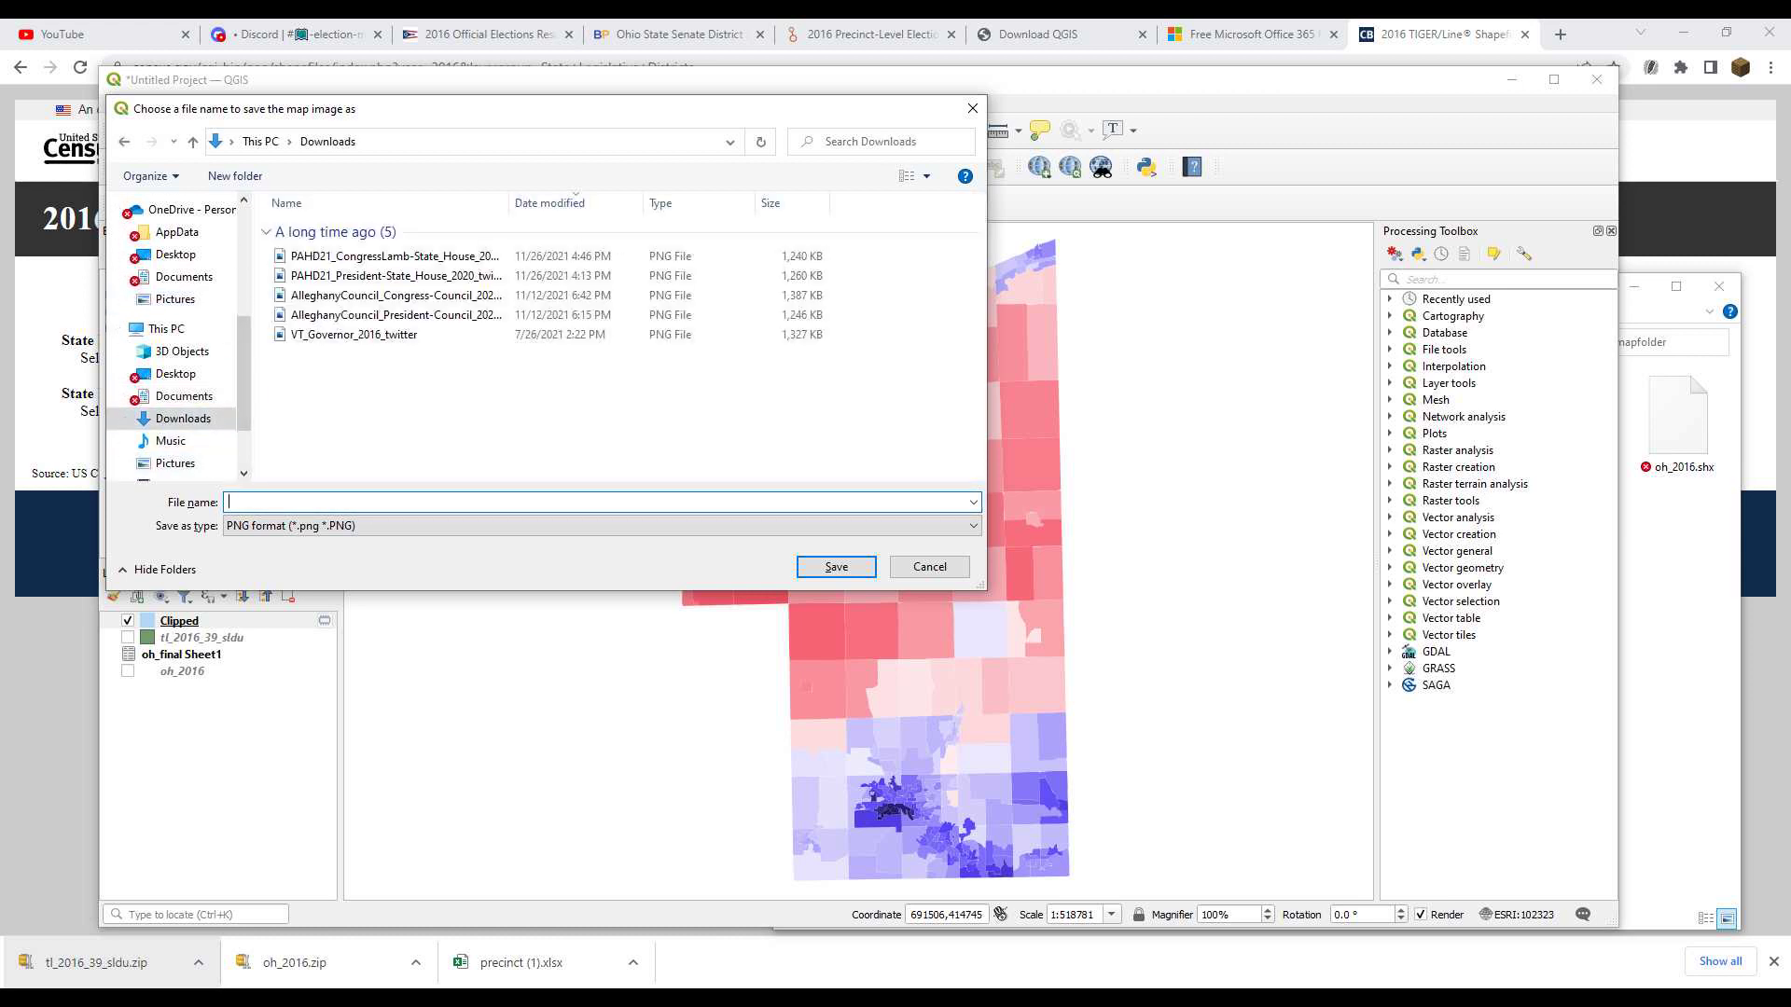
{"action": "type", "text": "test"}
{"action": "key", "text": "Return"}
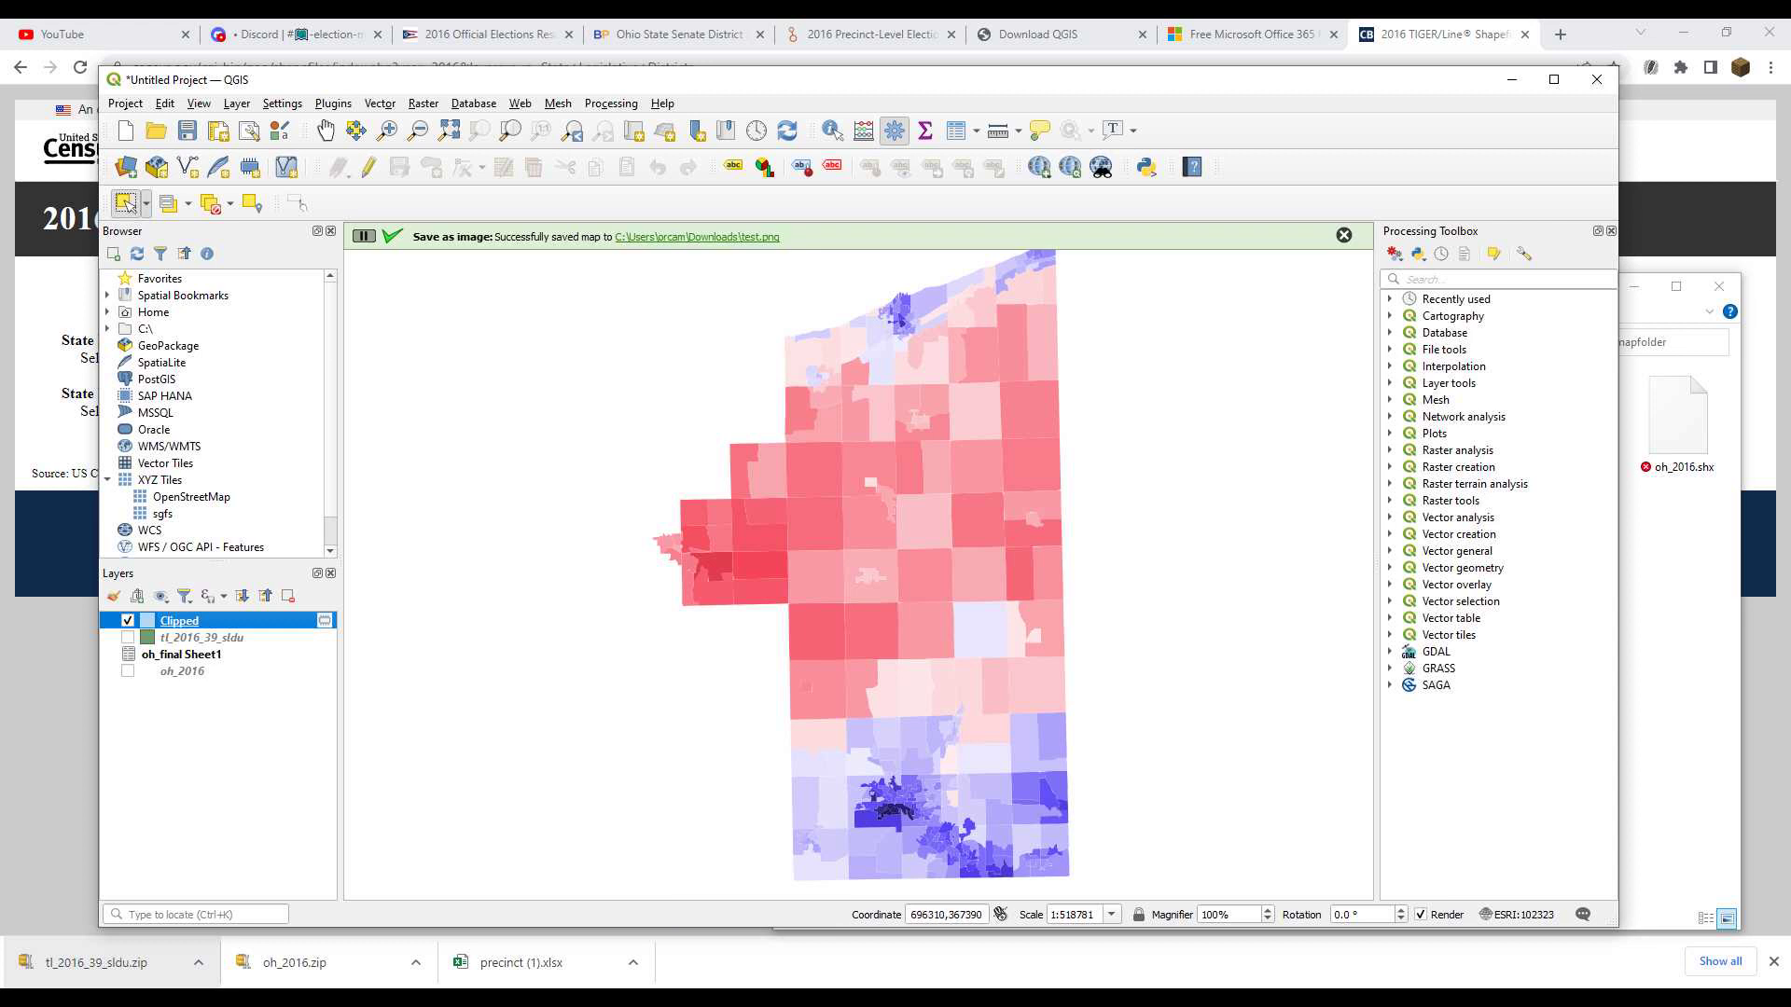
View the exported test.png from the Downloads folder in File Explorer, and put the image and folder windows away
{"action": "left_click", "coordinate": [551, 998]}
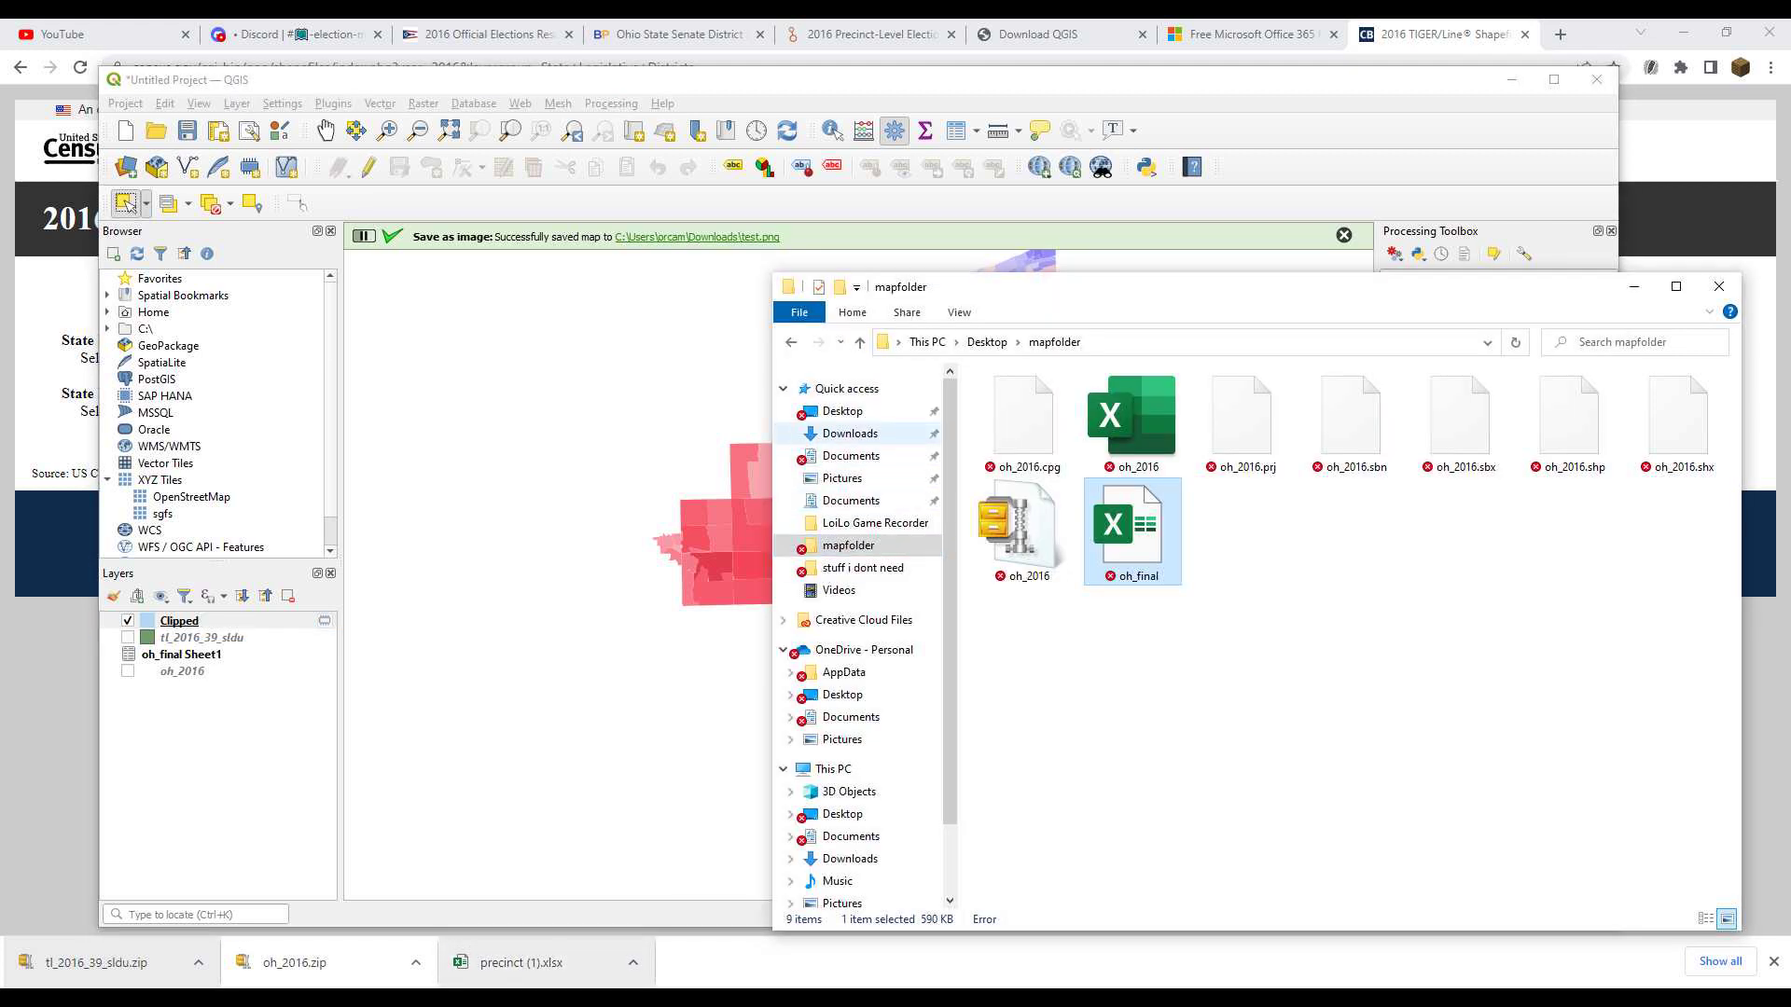
{"action": "left_click", "coordinate": [850, 433]}
{"action": "double_click", "coordinate": [1007, 448]}
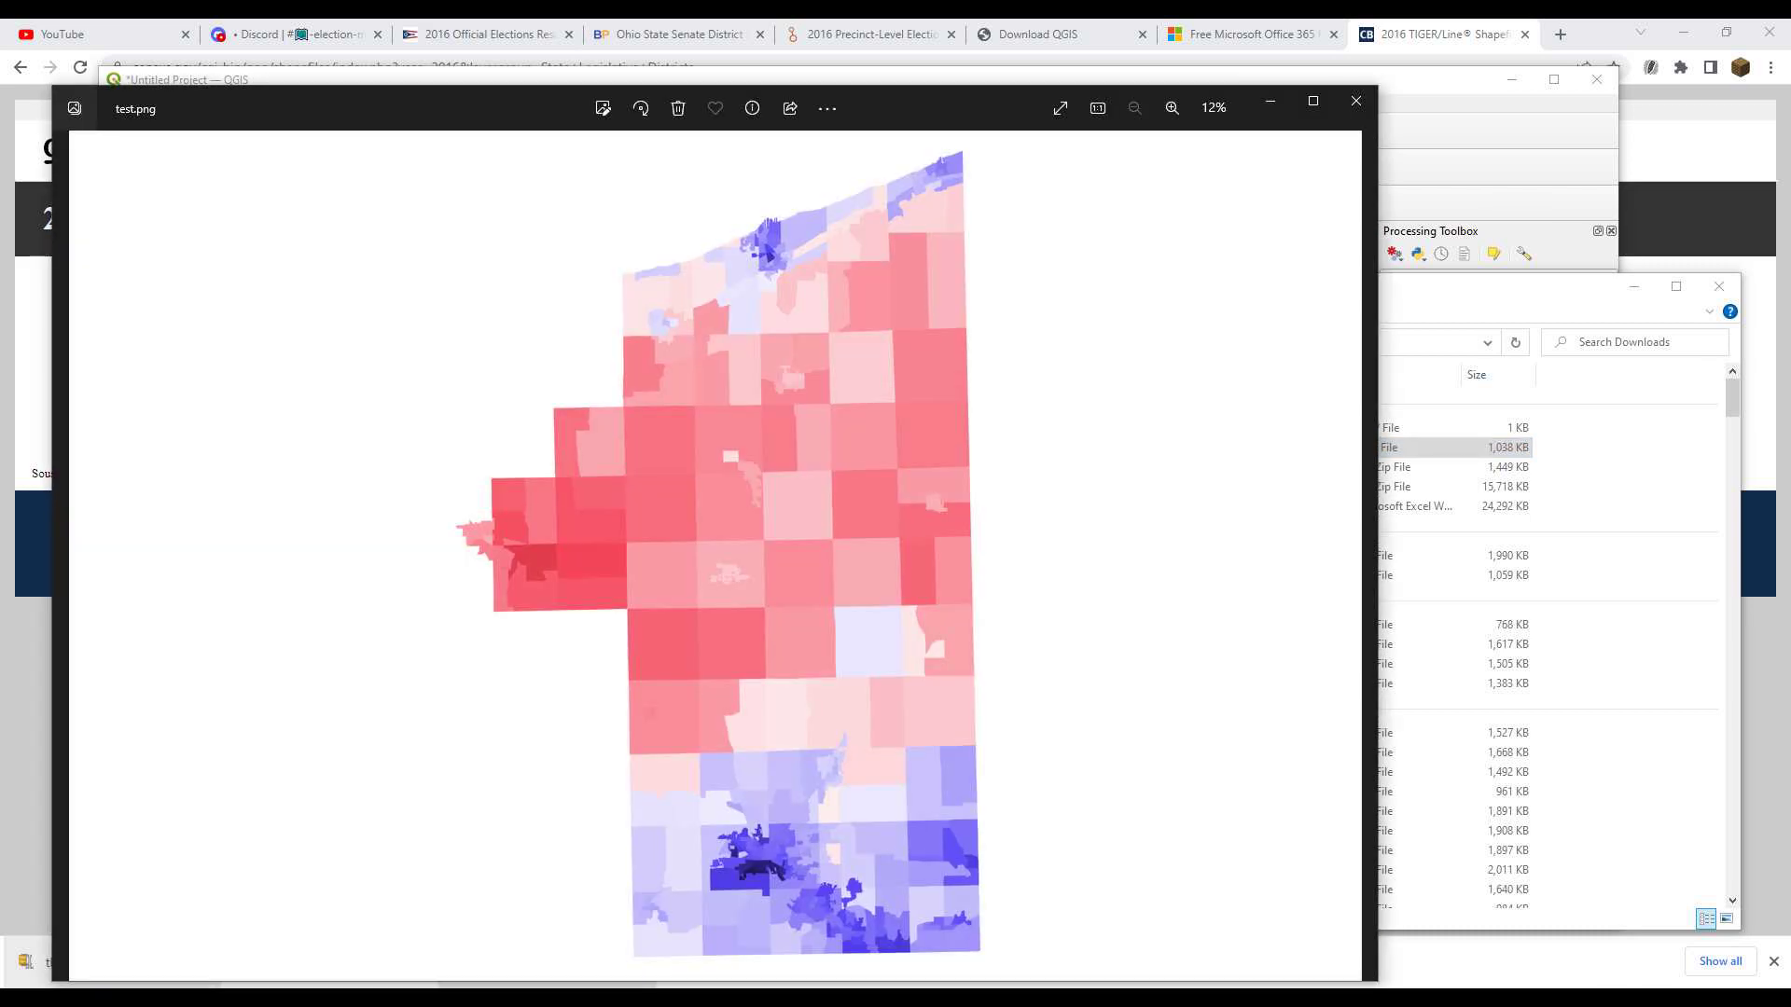
{"action": "left_click", "coordinate": [1356, 101]}
{"action": "left_click_drag", "start_coordinate": [1353, 286], "coordinate": [873, 351]}
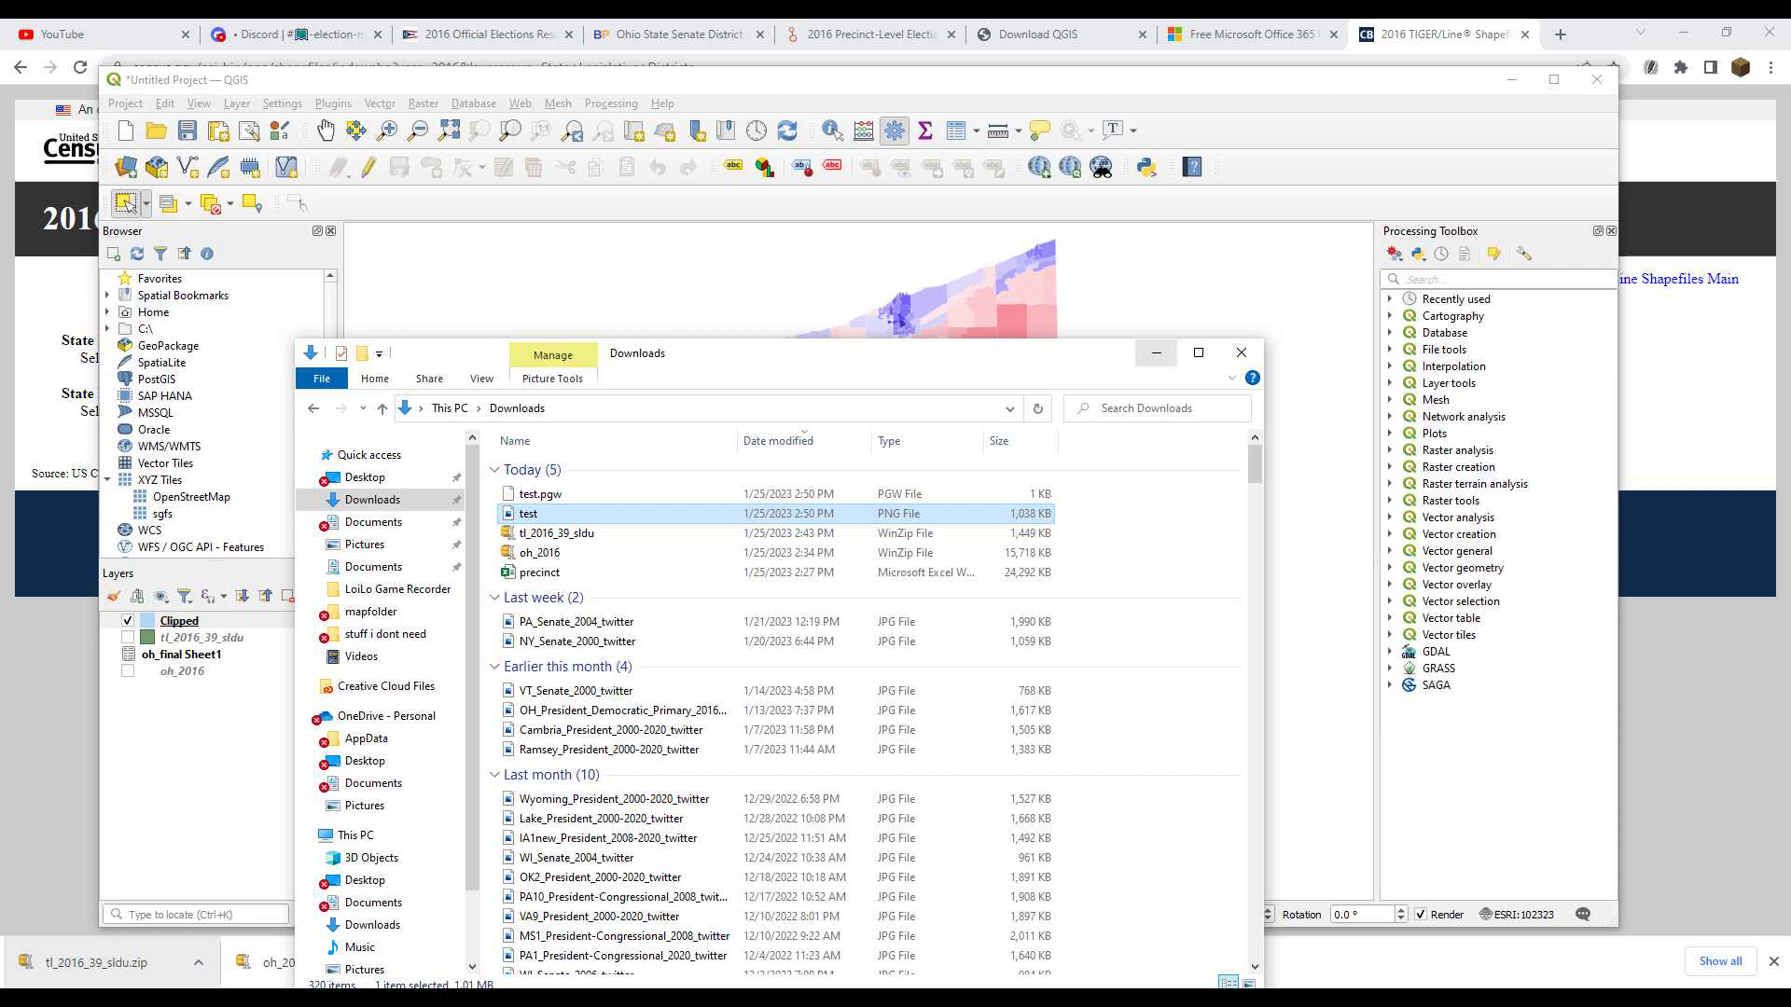
{"action": "left_click", "coordinate": [1155, 351]}
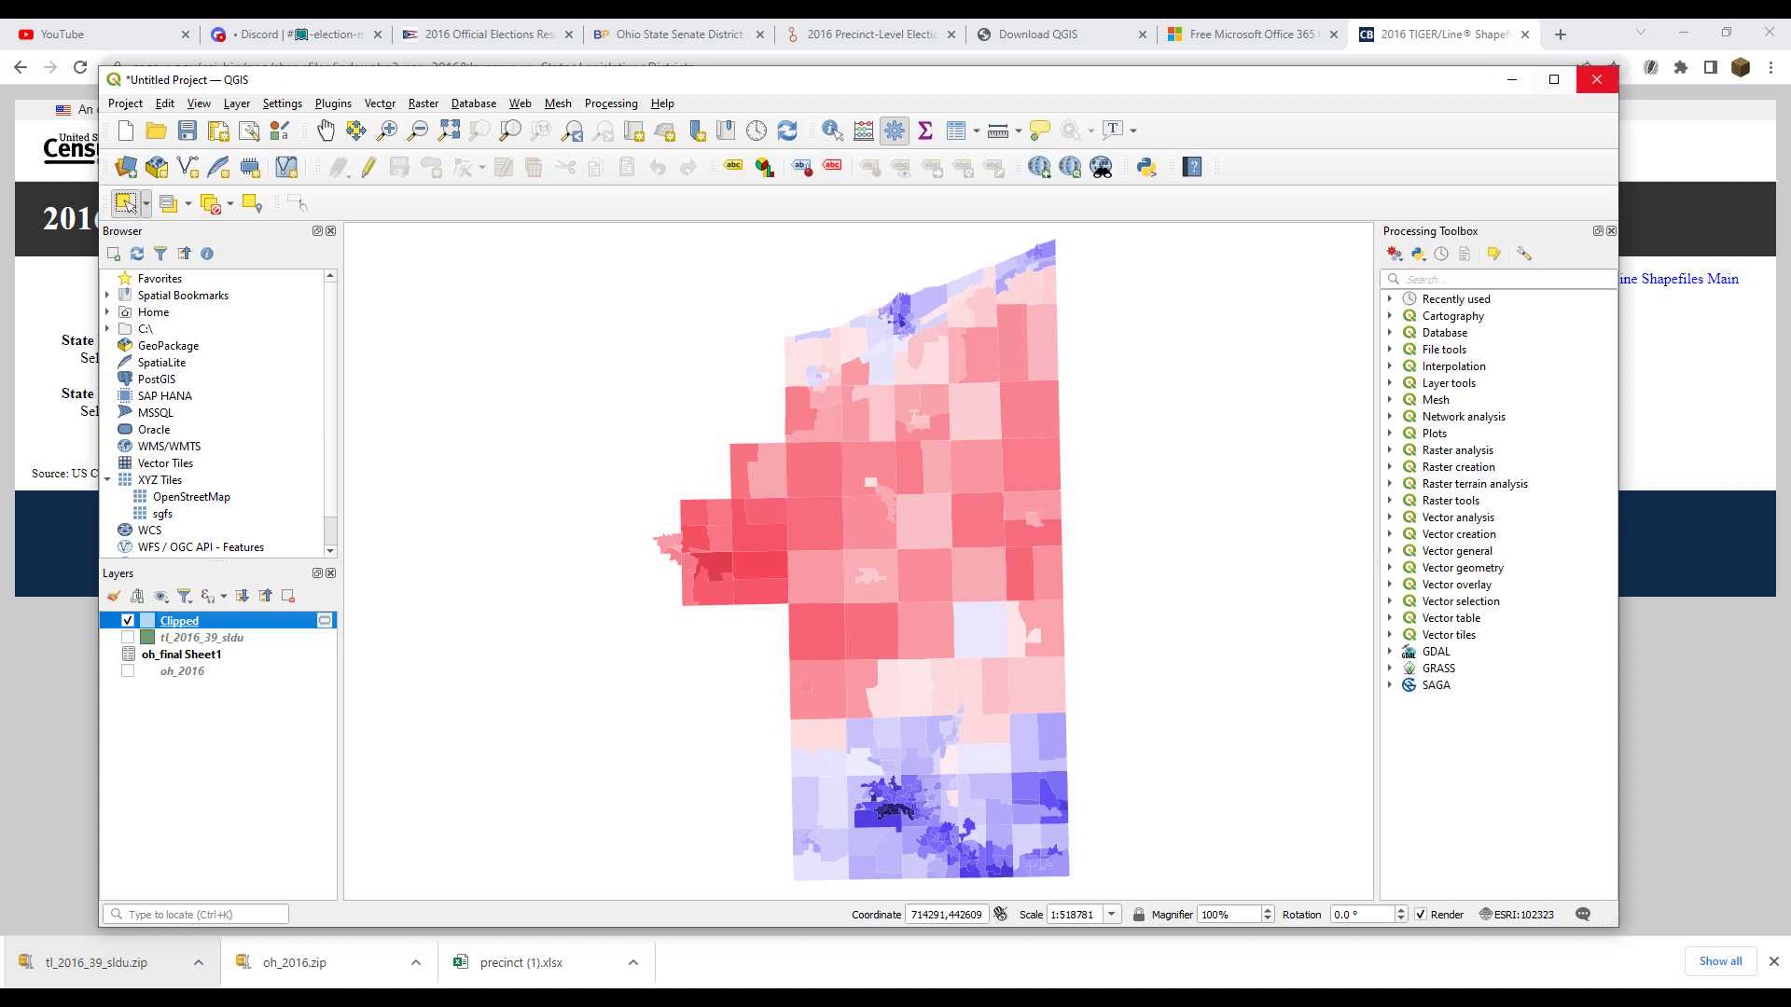
{"action": "left_click", "coordinate": [1596, 80]}
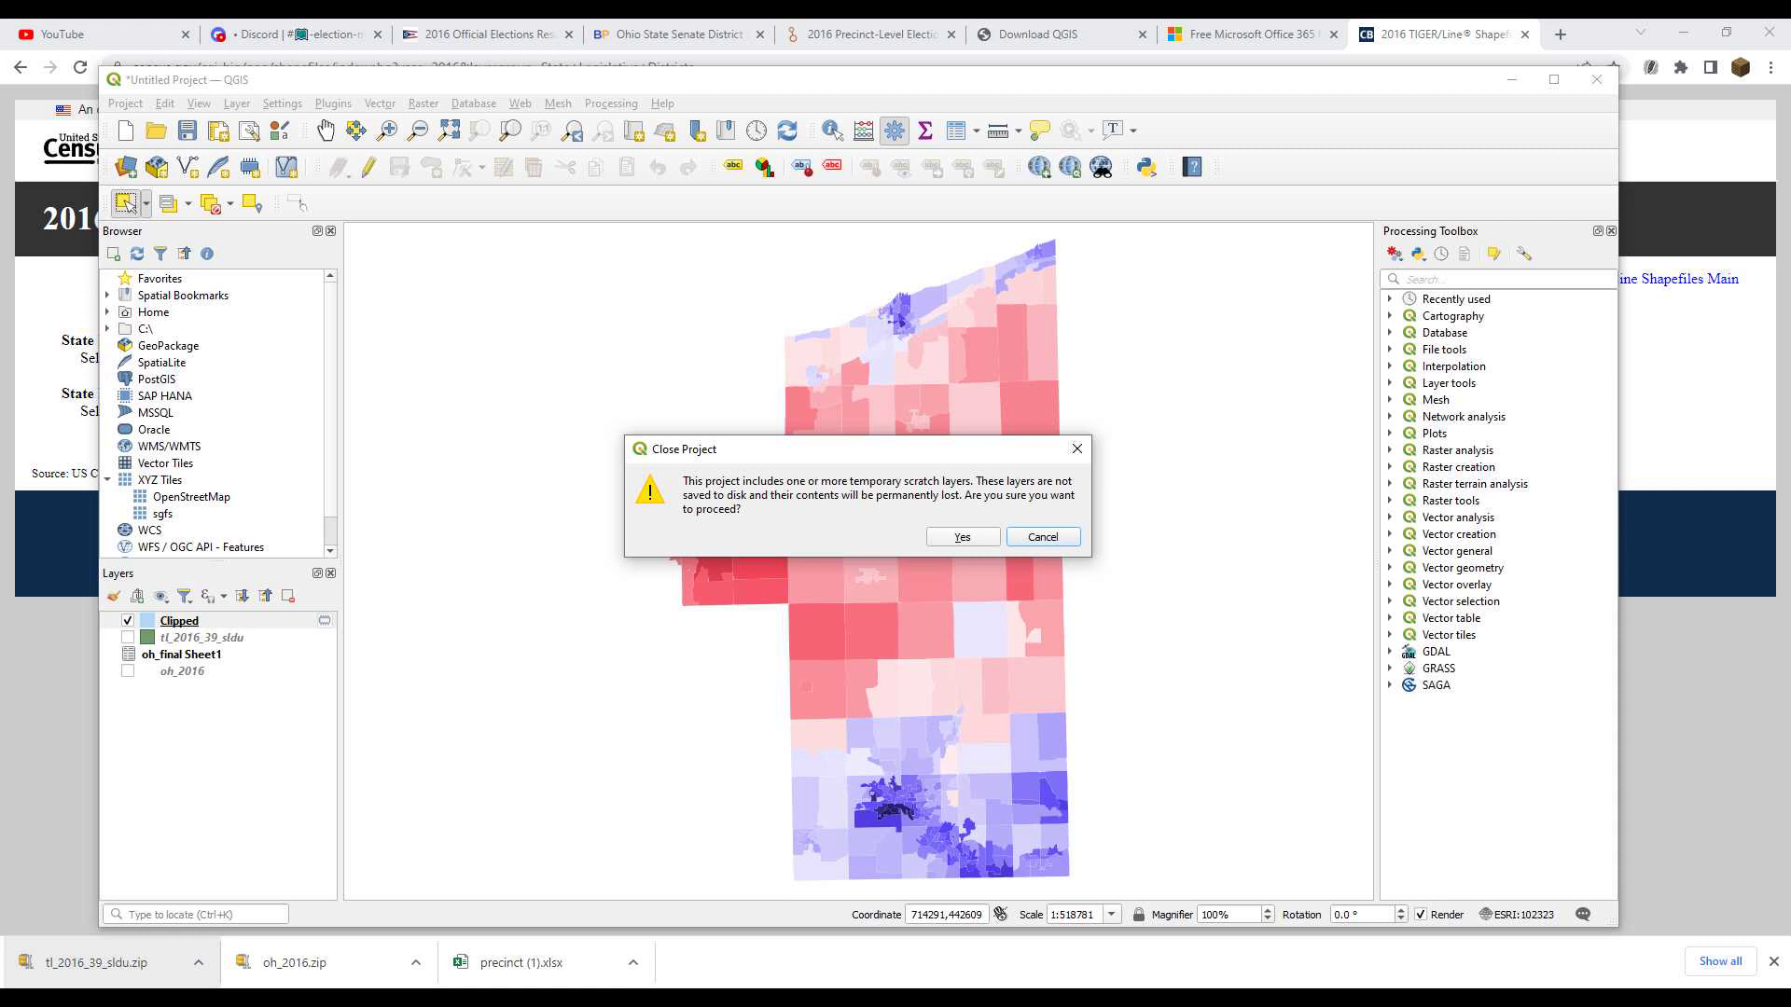
{"action": "left_click", "coordinate": [1077, 448]}
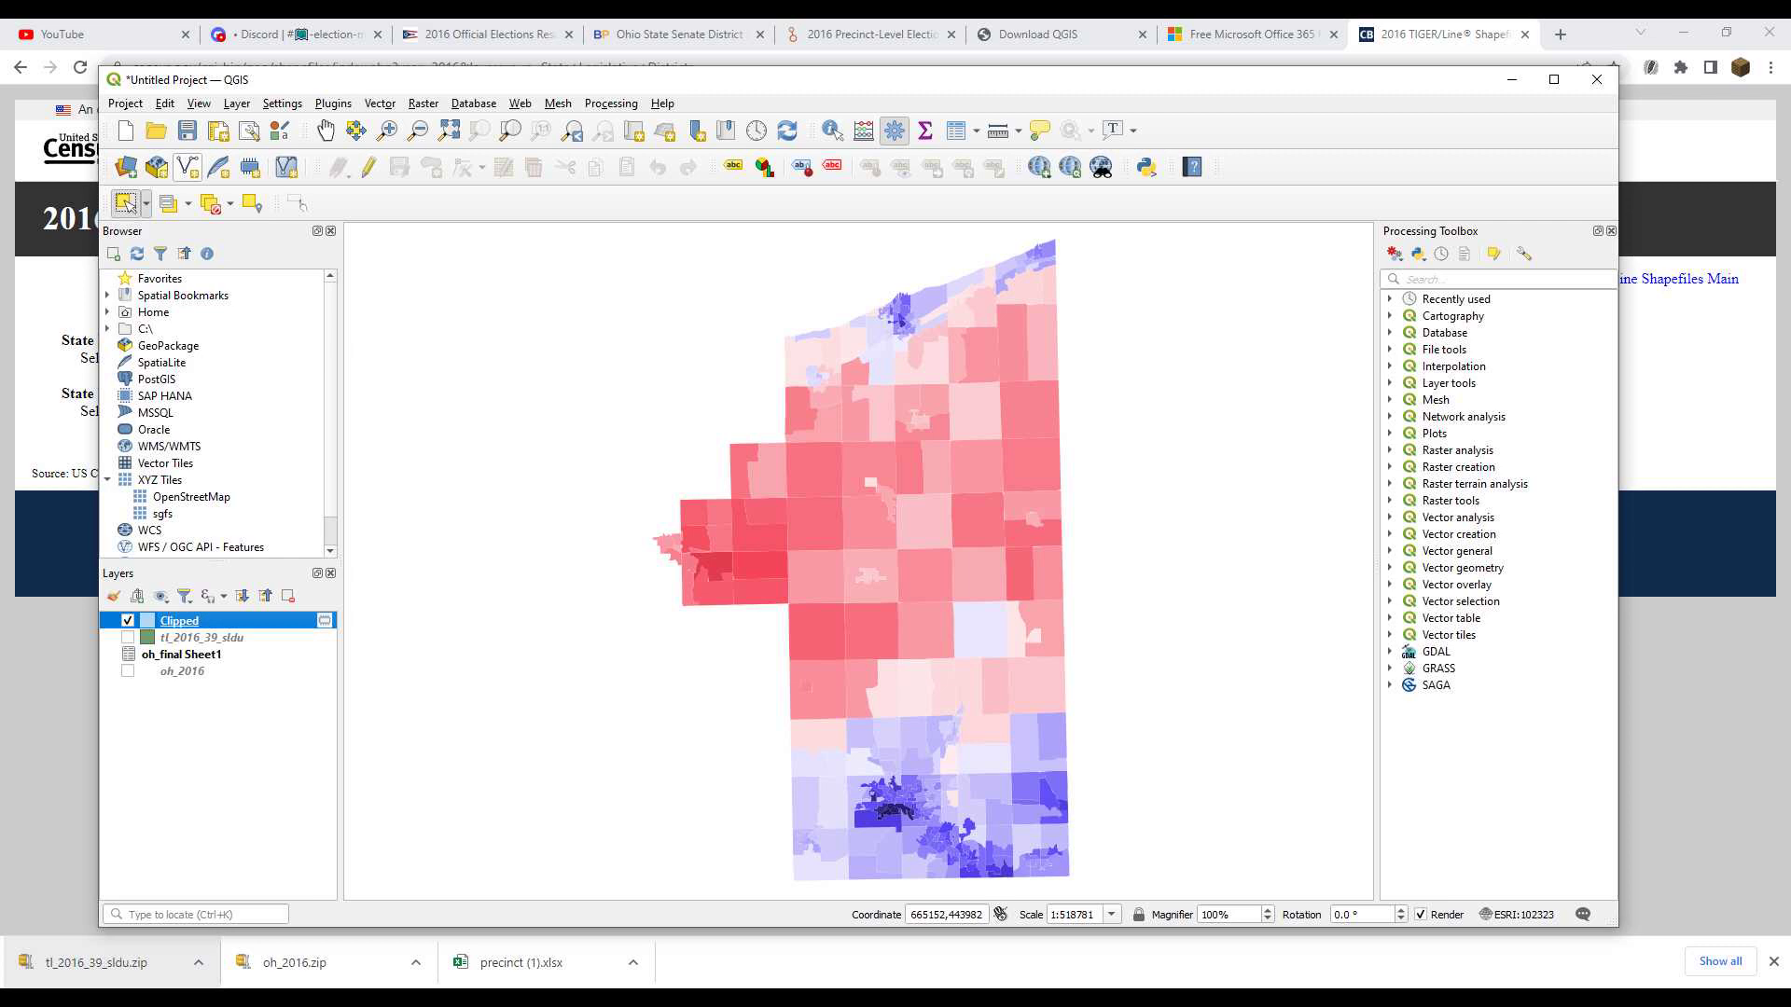
{"action": "left_click", "coordinate": [187, 166]}
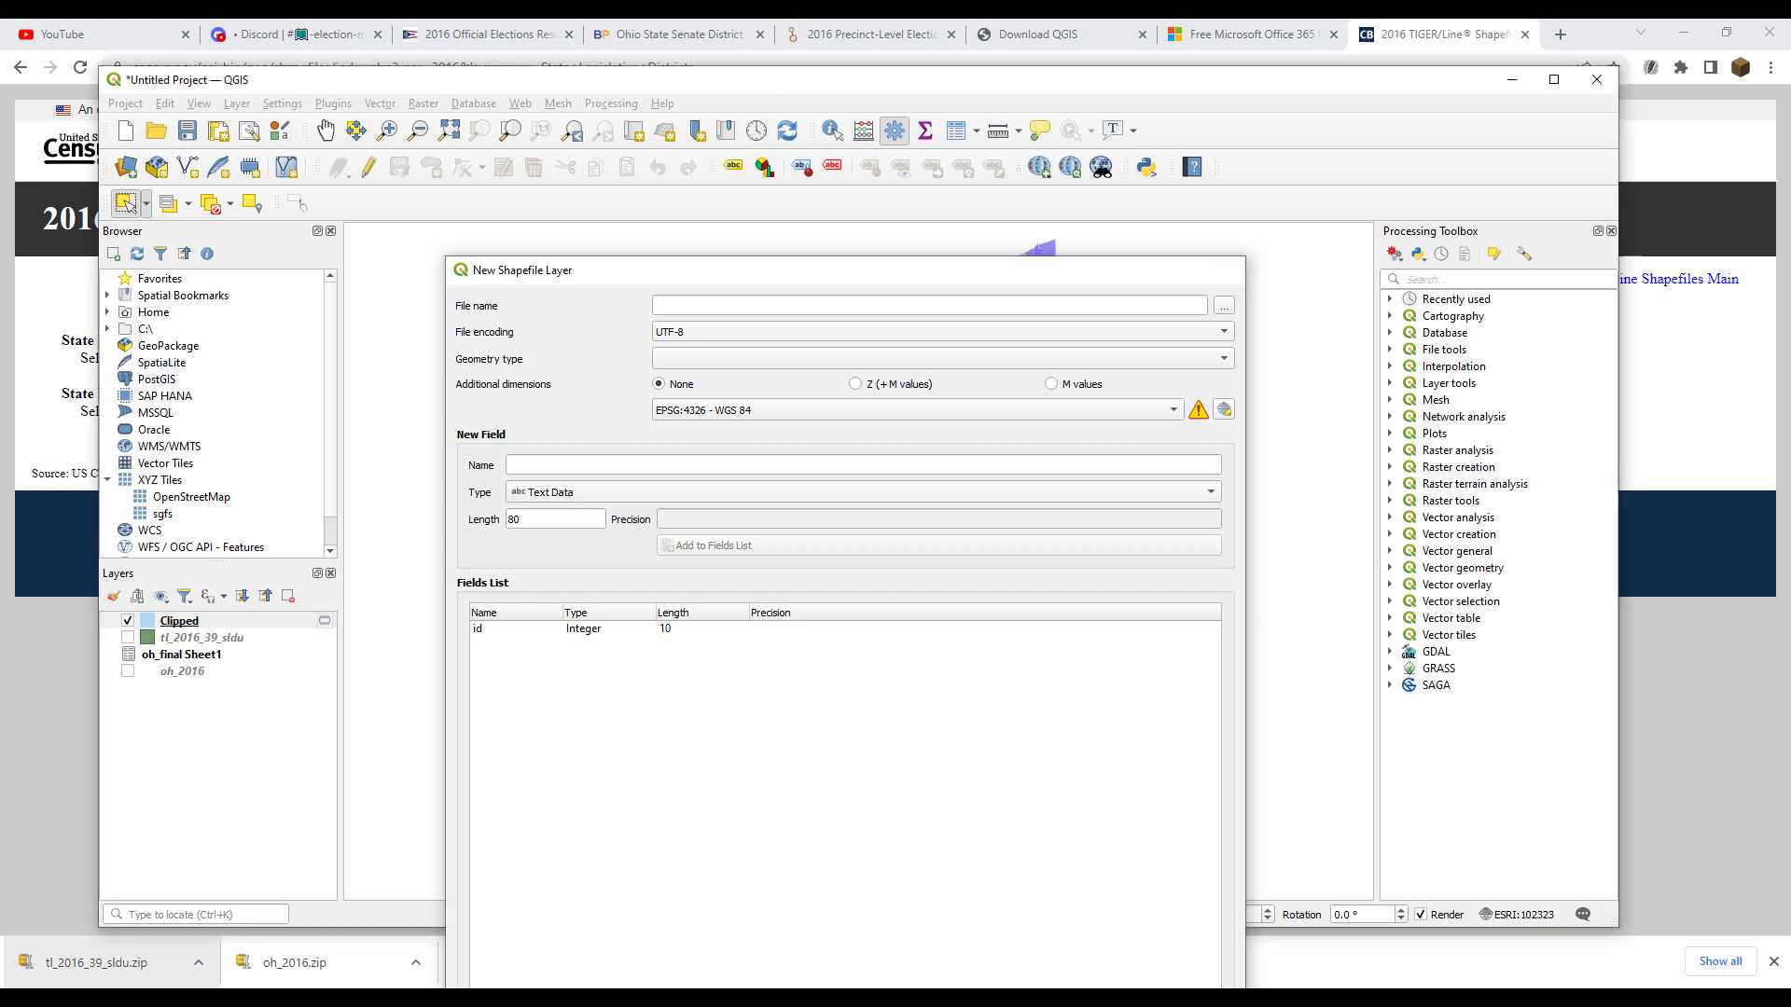
{"action": "left_click", "coordinate": [1231, 270]}
{"action": "left_click", "coordinate": [1597, 79]}
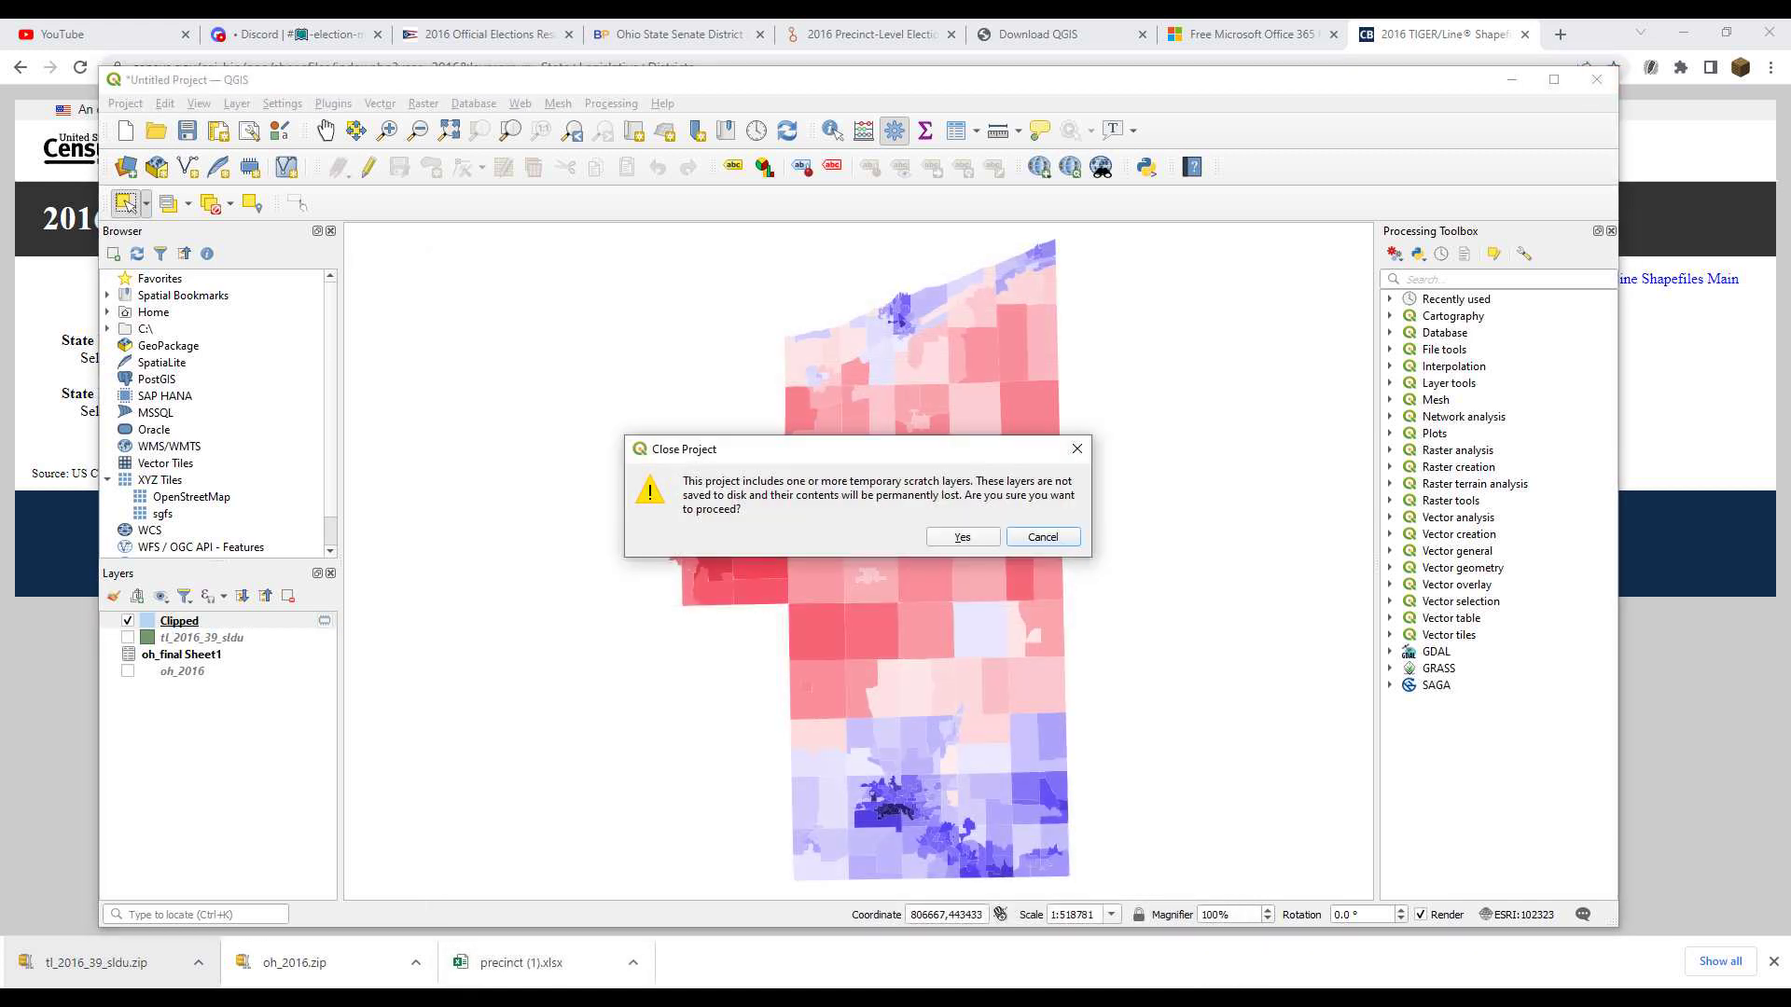
{"action": "left_click", "coordinate": [963, 537]}
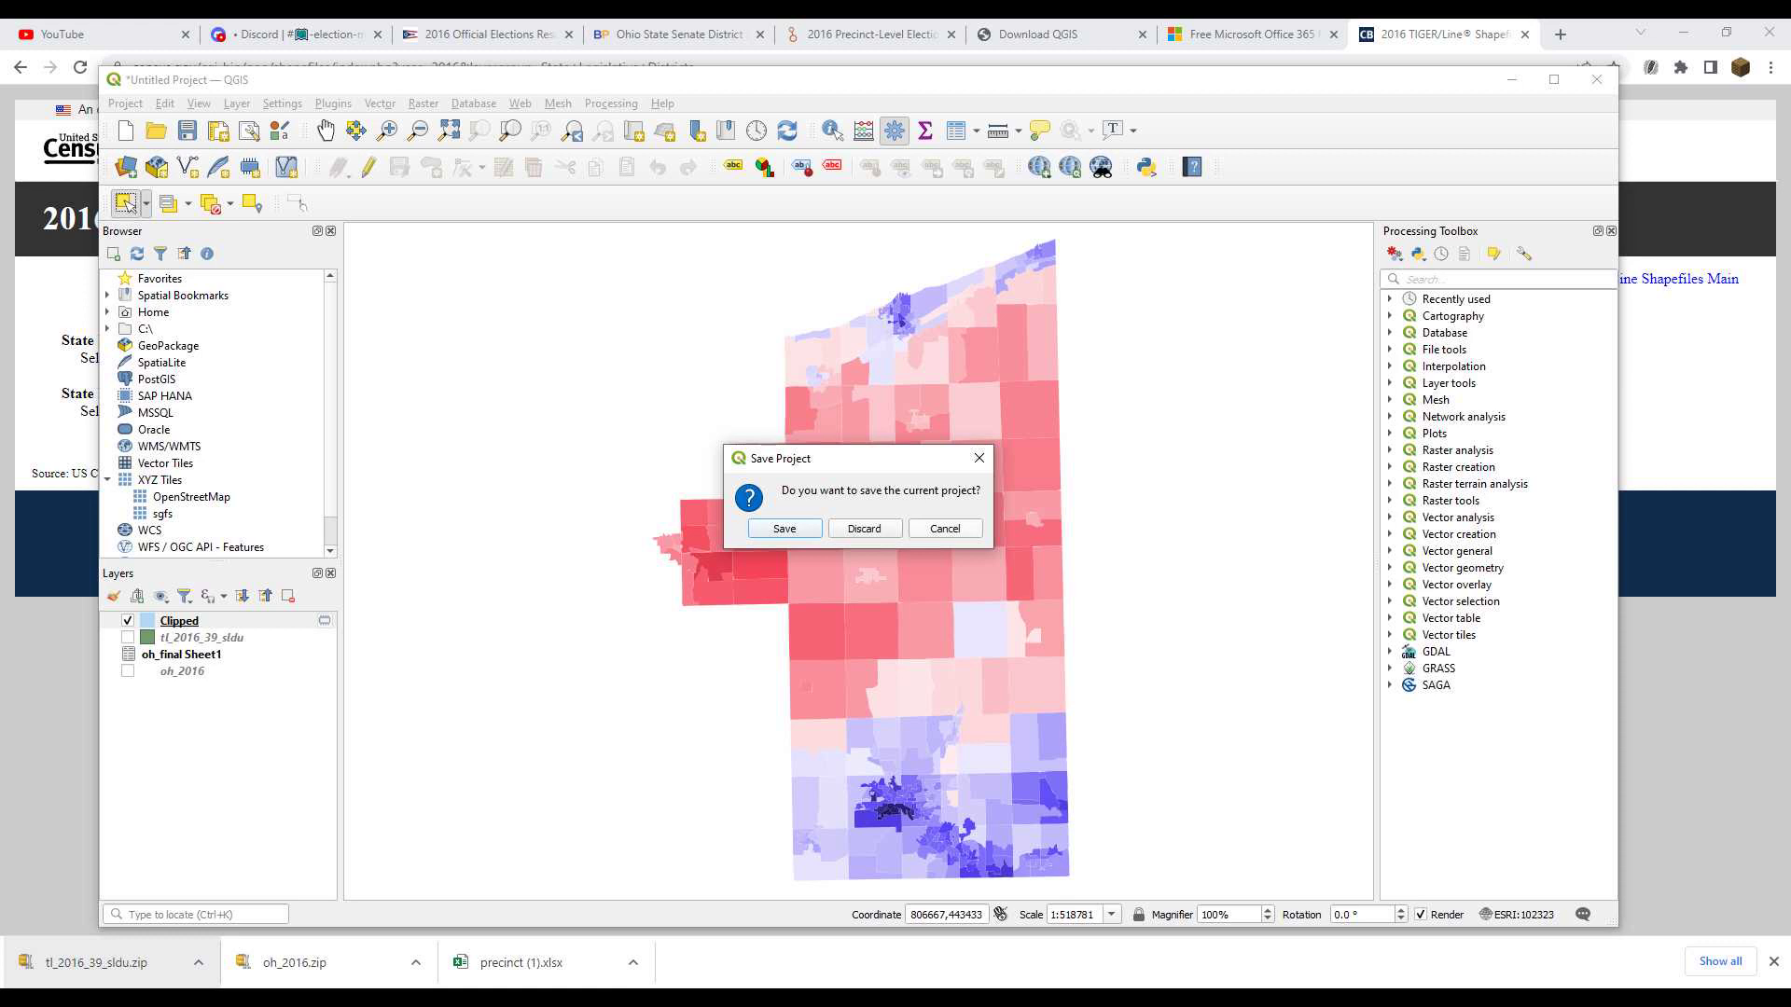
{"action": "left_click", "coordinate": [945, 529]}
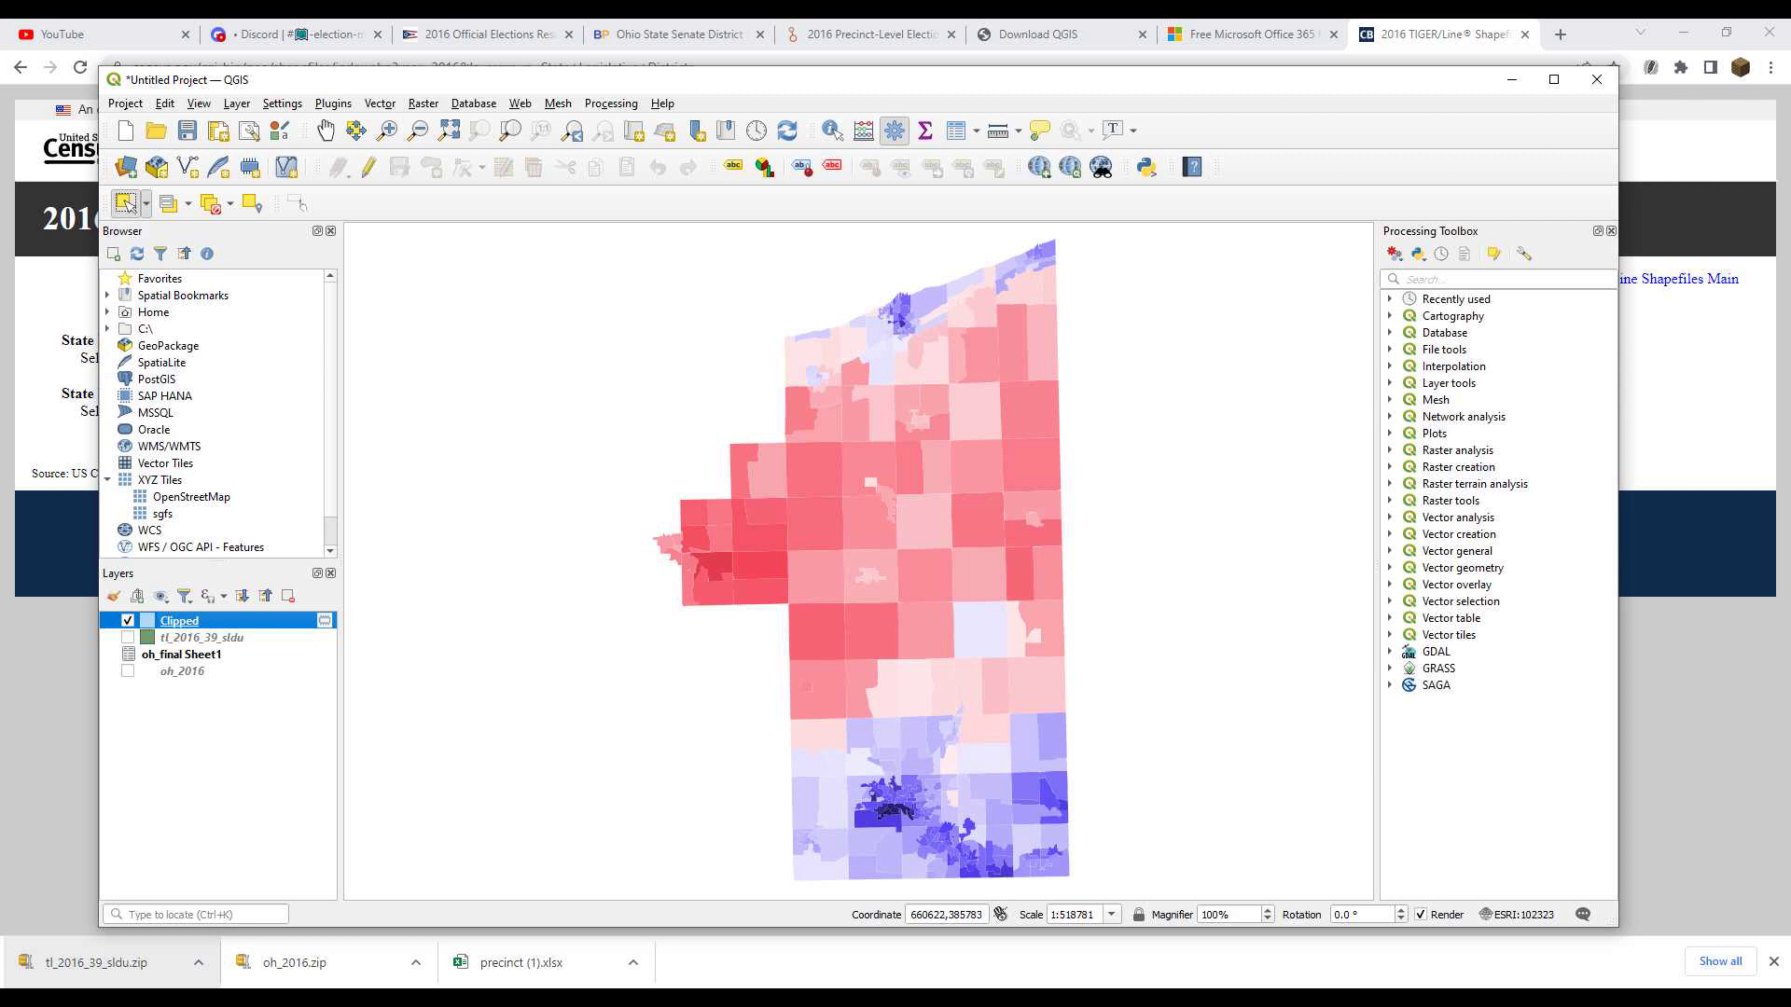
Change the color ramp in the Clipped layer's fill color expression to 'RdBu', apply it and close the layer properties
{"action": "right_click", "coordinate": [249, 620]}
{"action": "left_click", "coordinate": [301, 608]}
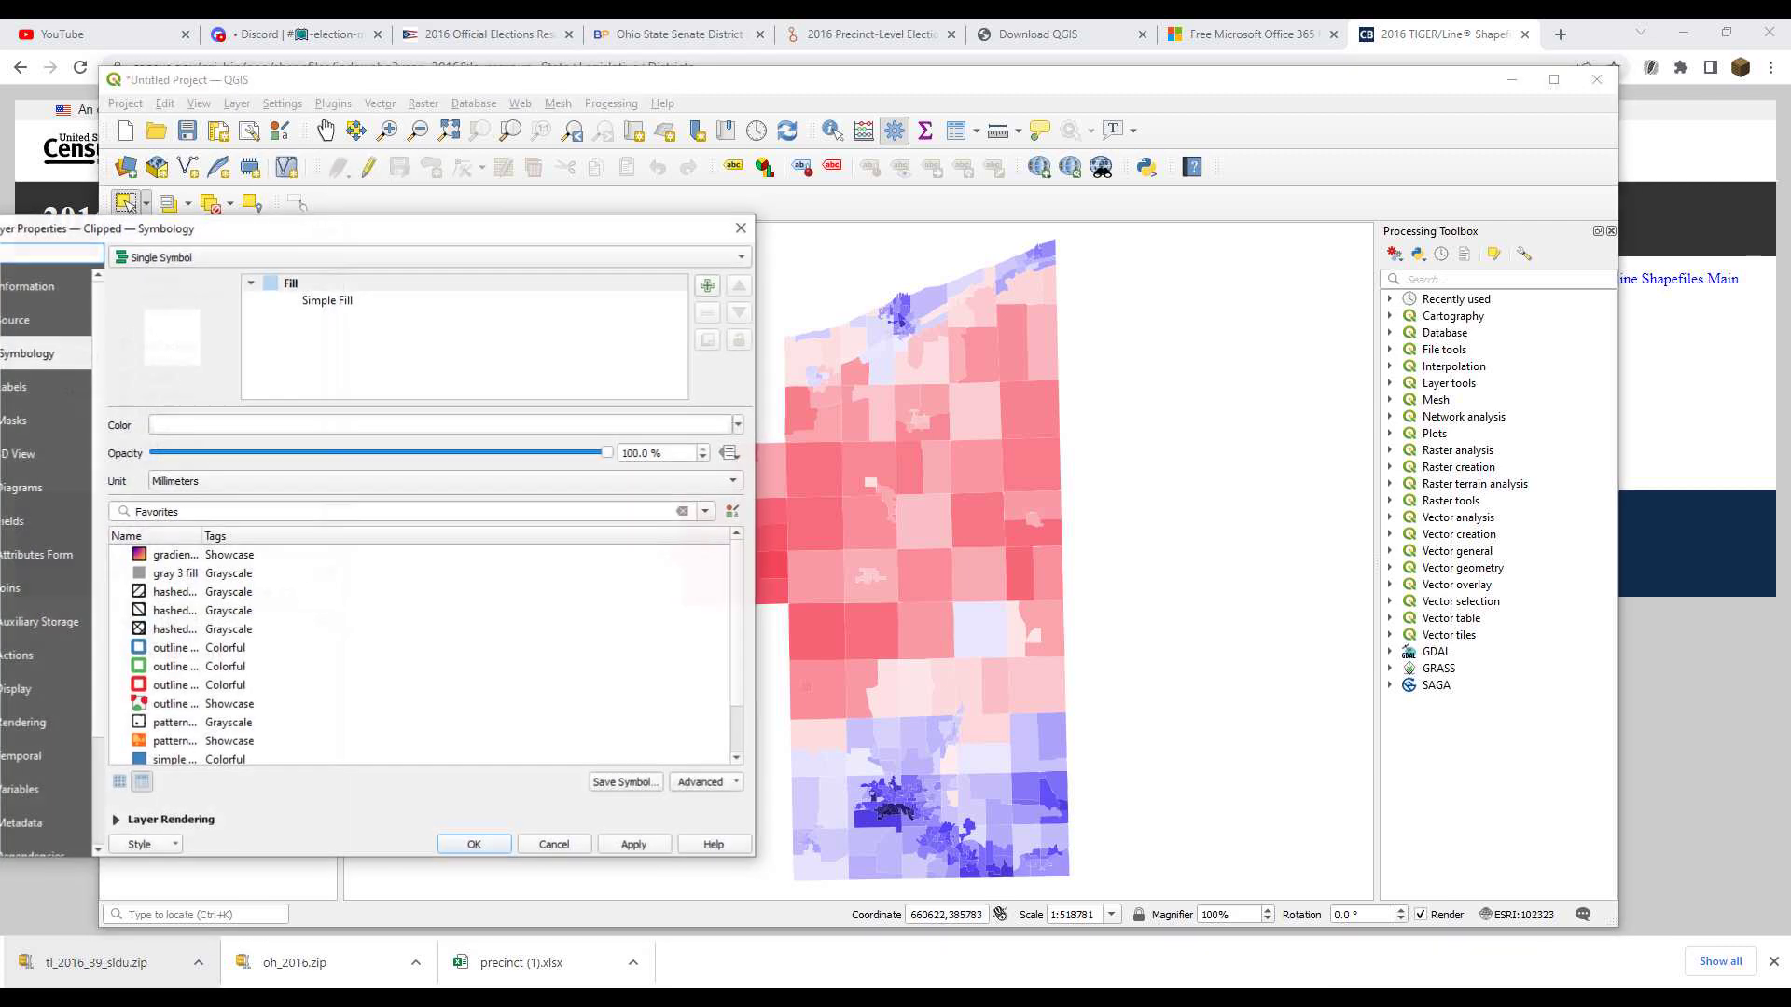
{"action": "left_click", "coordinate": [327, 301]}
{"action": "left_click", "coordinate": [720, 459]}
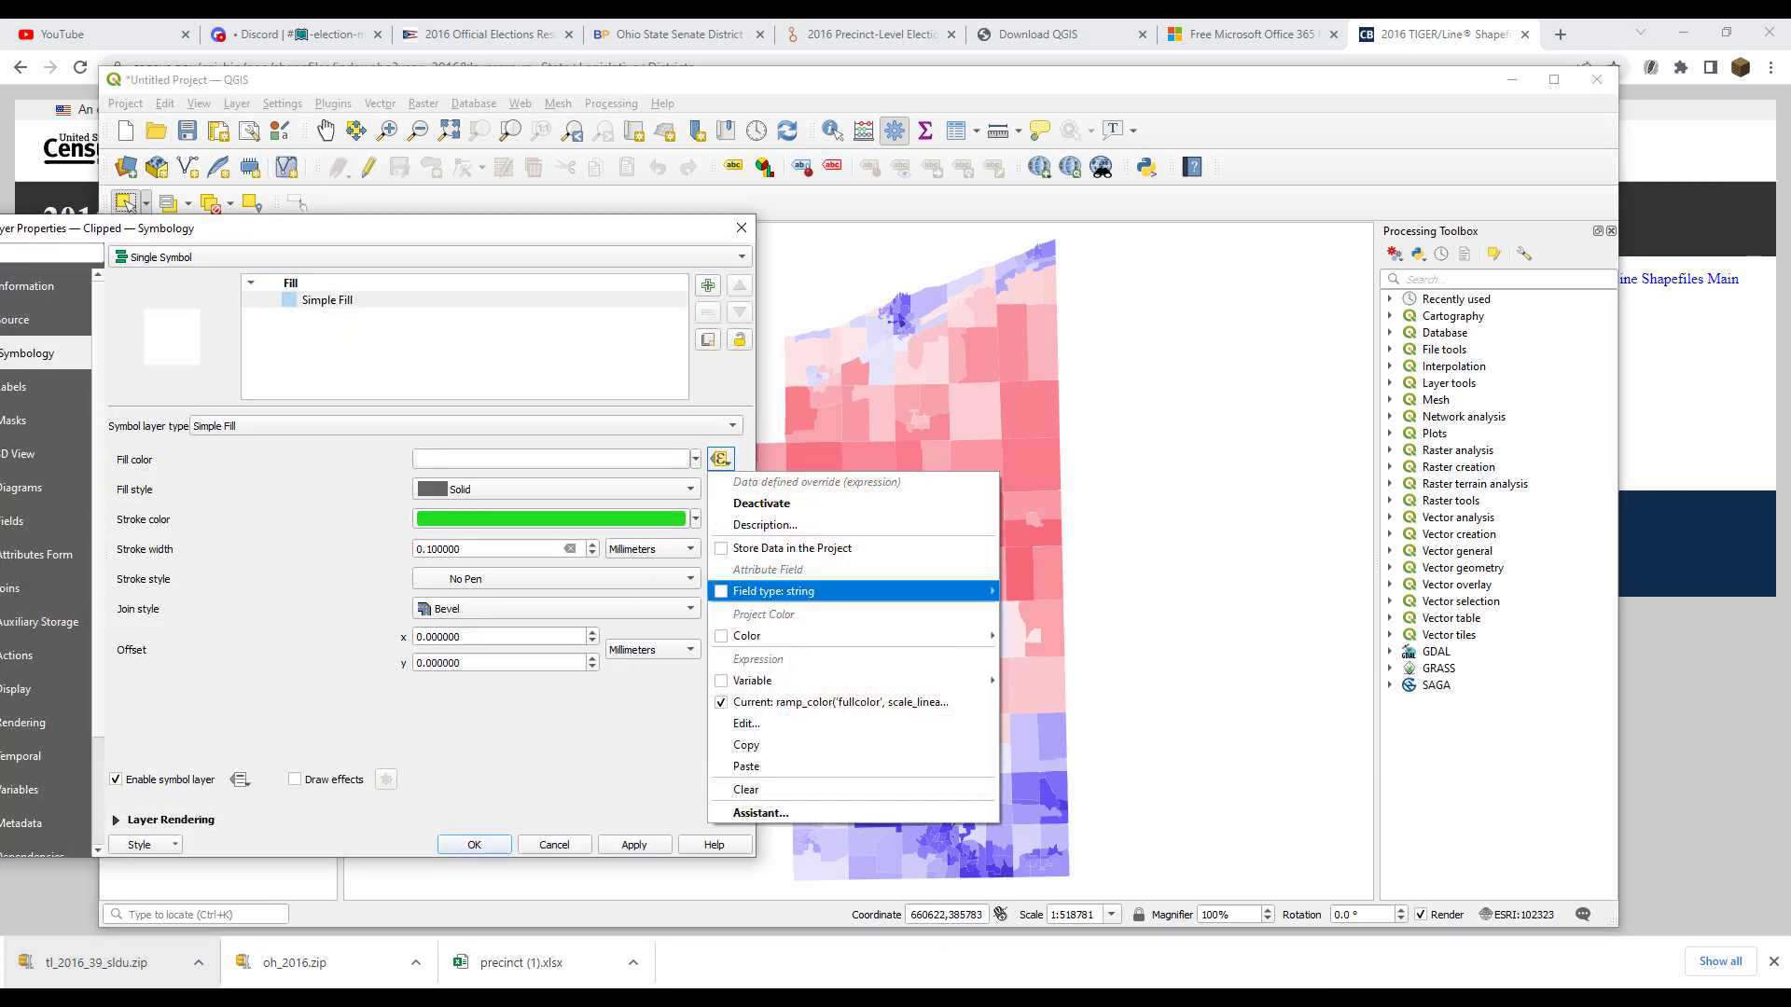
{"action": "left_click", "coordinate": [765, 747]}
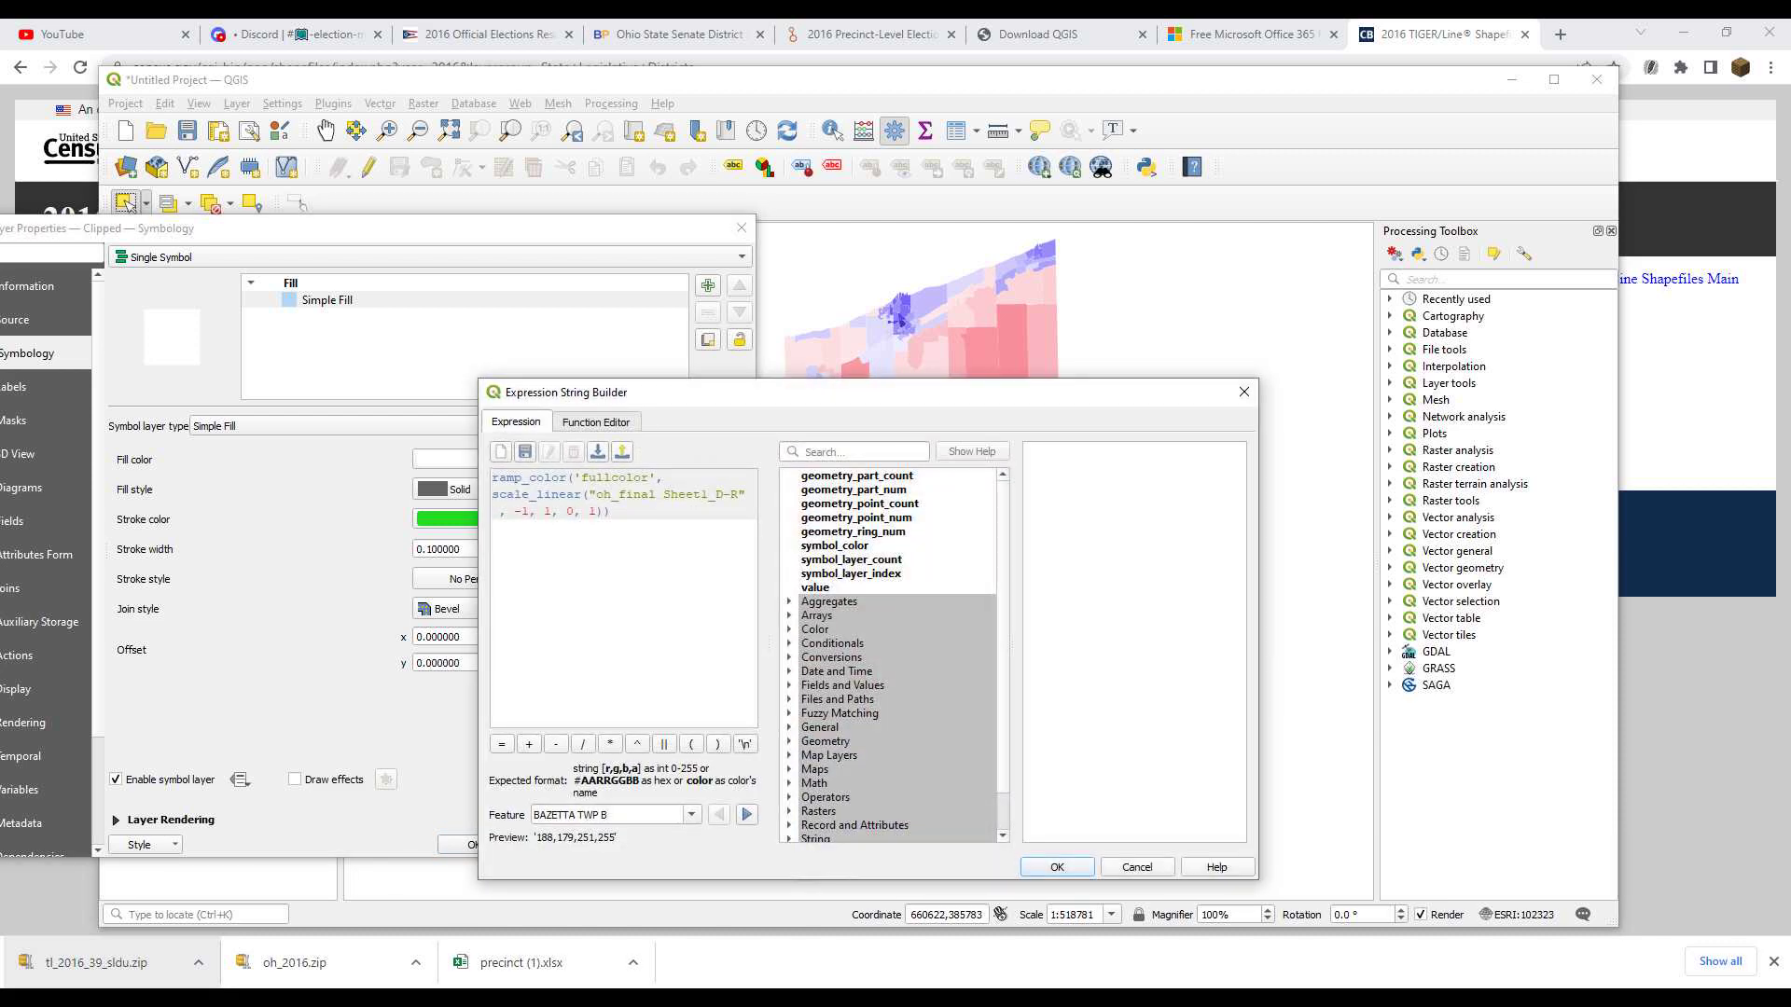
{"action": "left_click_drag", "start_coordinate": [580, 477], "coordinate": [649, 477]}
{"action": "type", "text": "RdBu"}
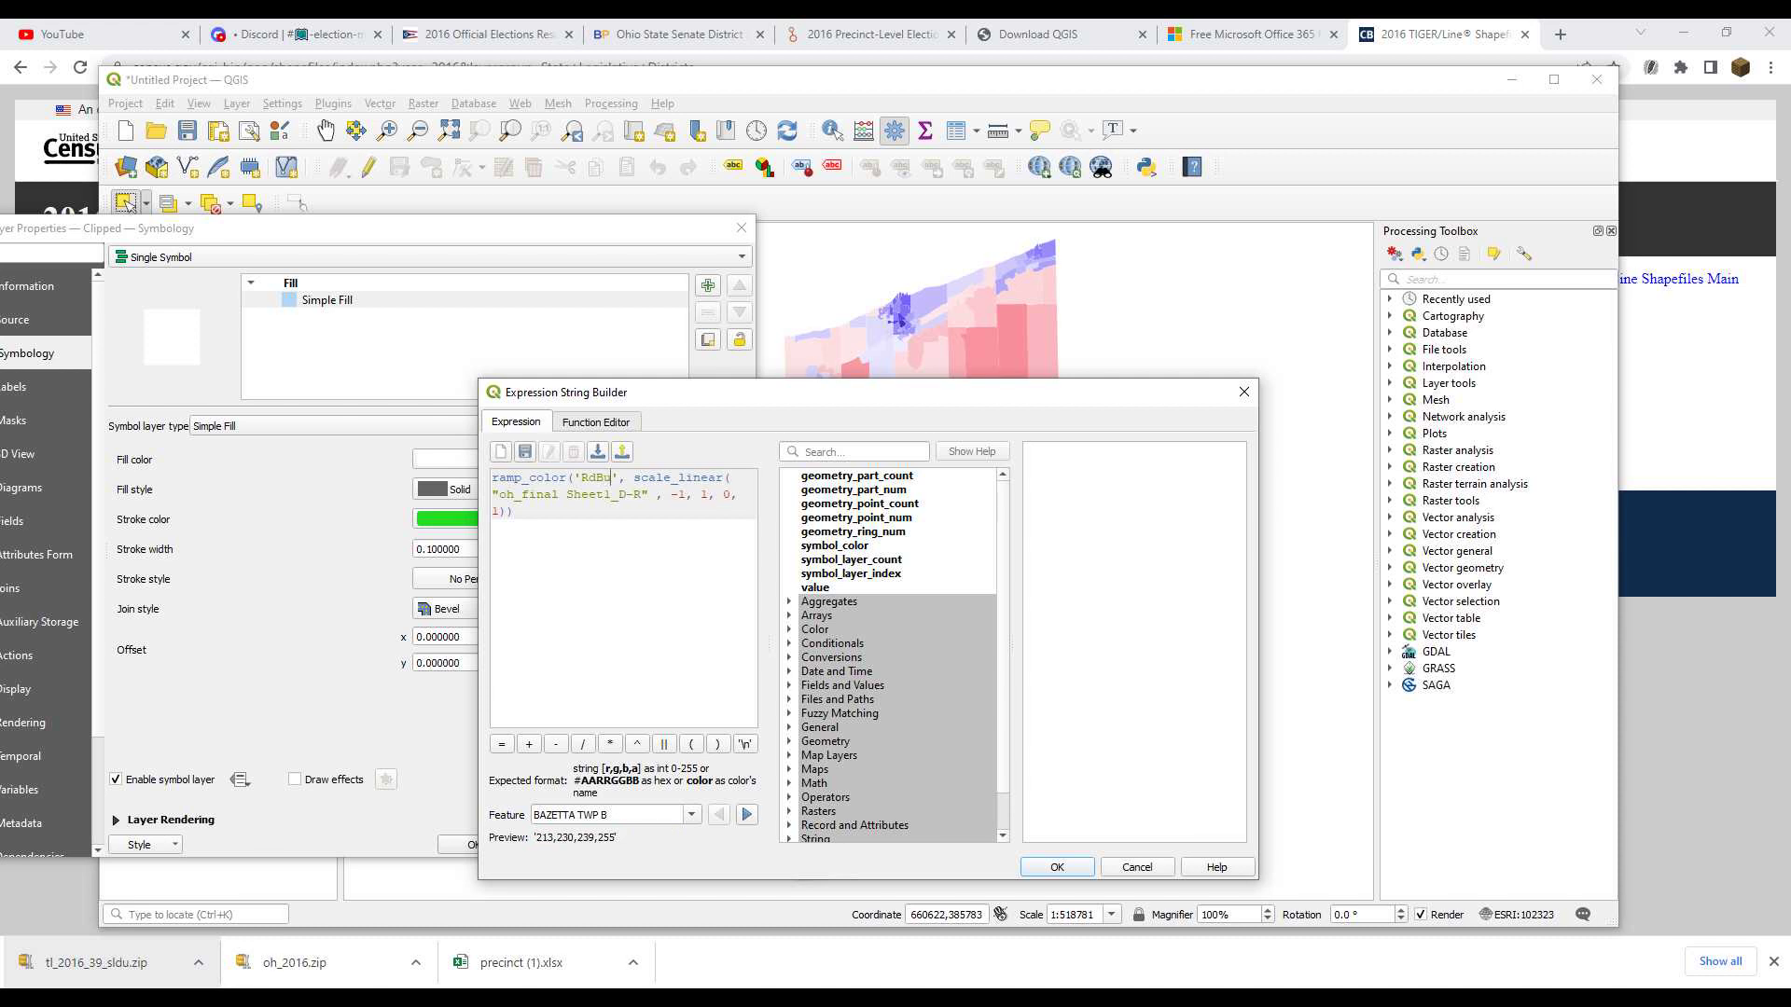
{"action": "left_click", "coordinate": [1057, 866]}
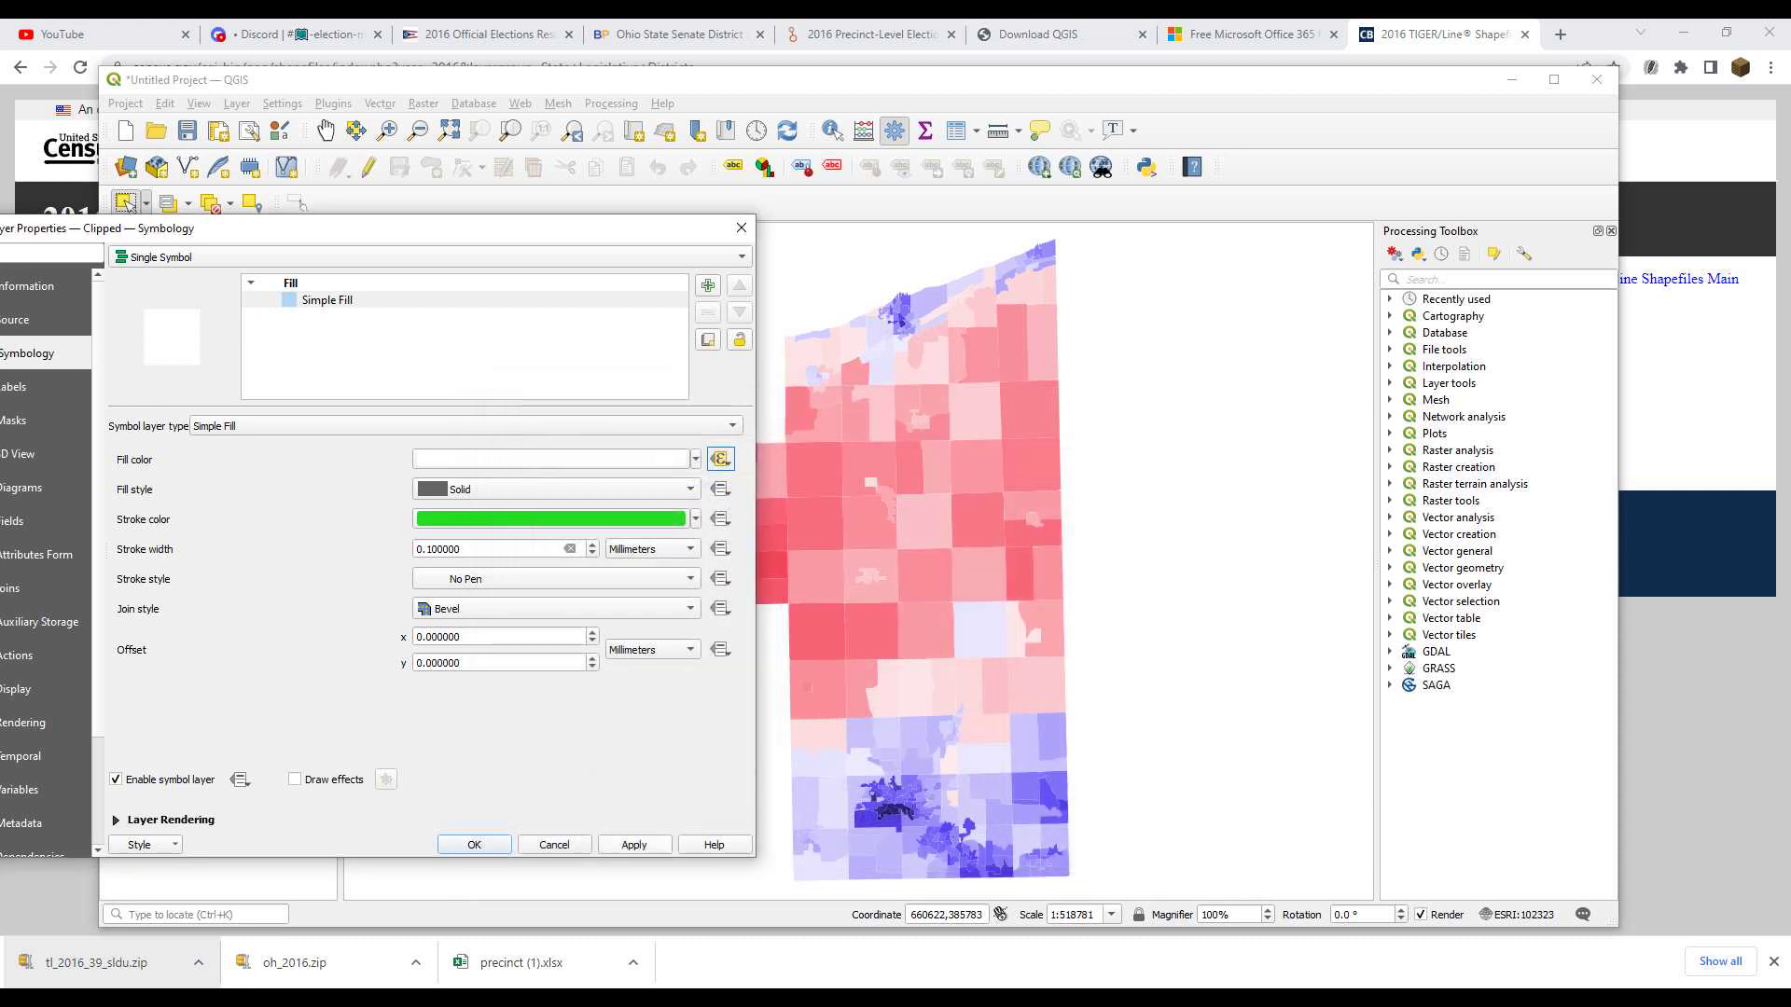
{"action": "left_click", "coordinate": [633, 844]}
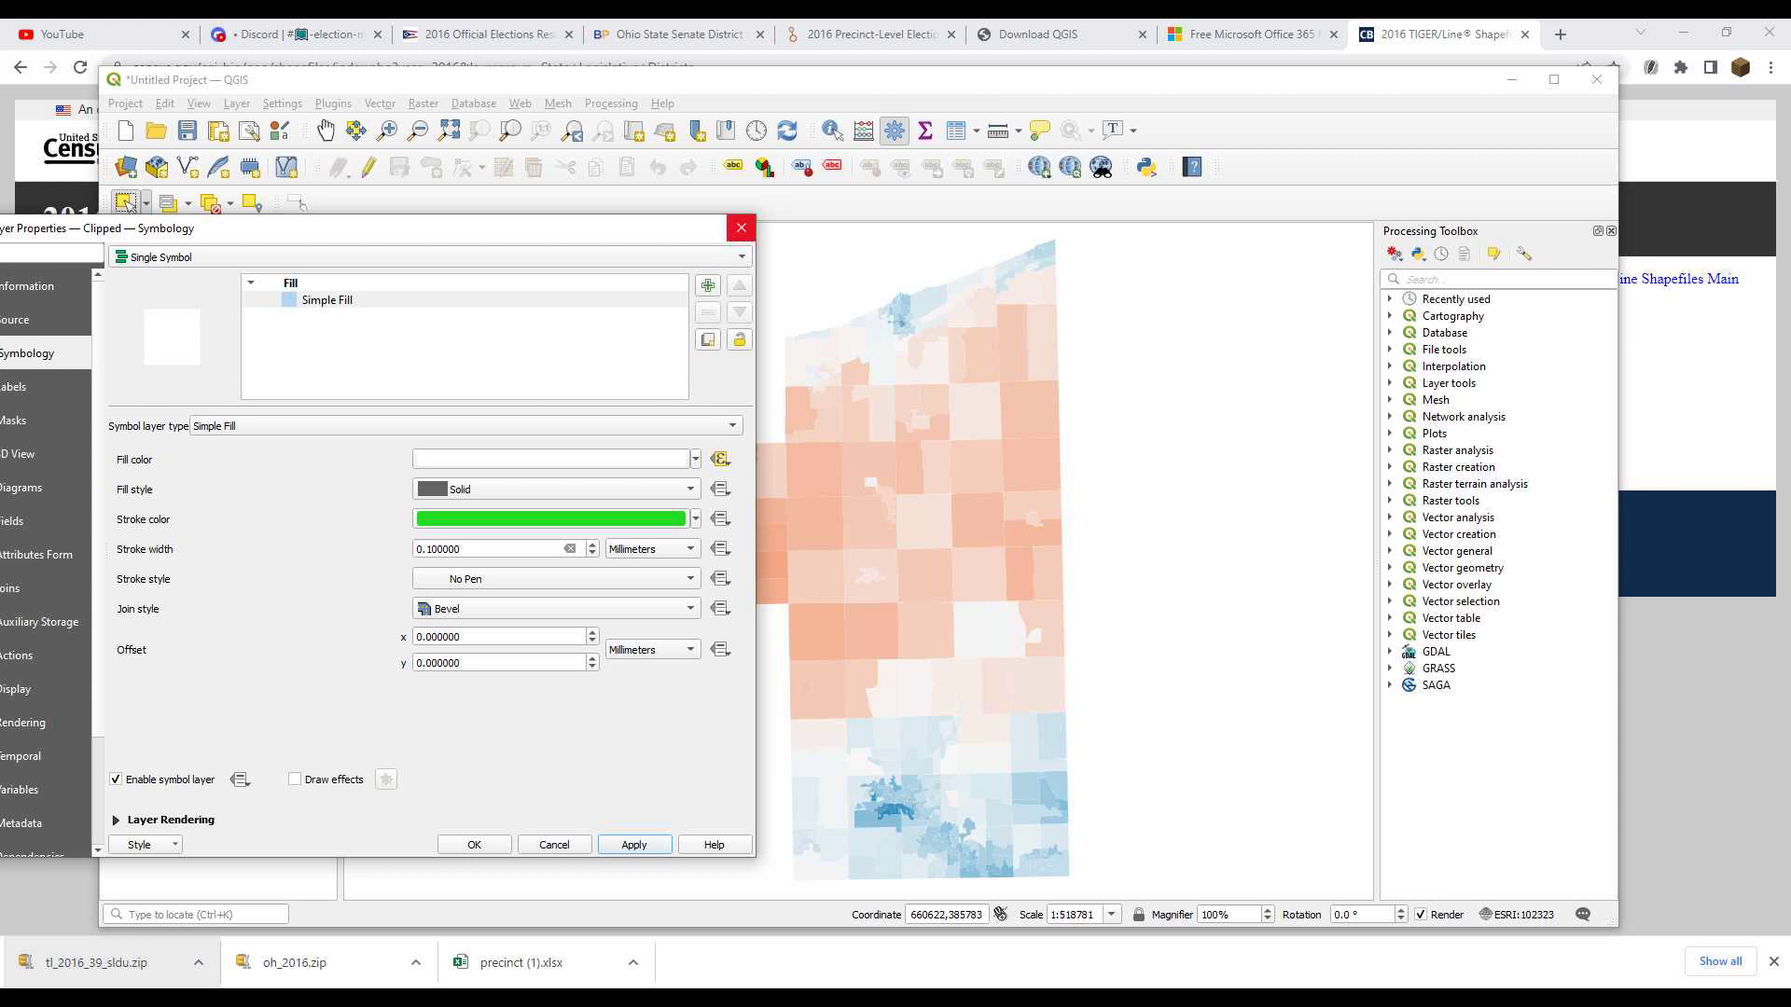
{"action": "left_click", "coordinate": [740, 227]}
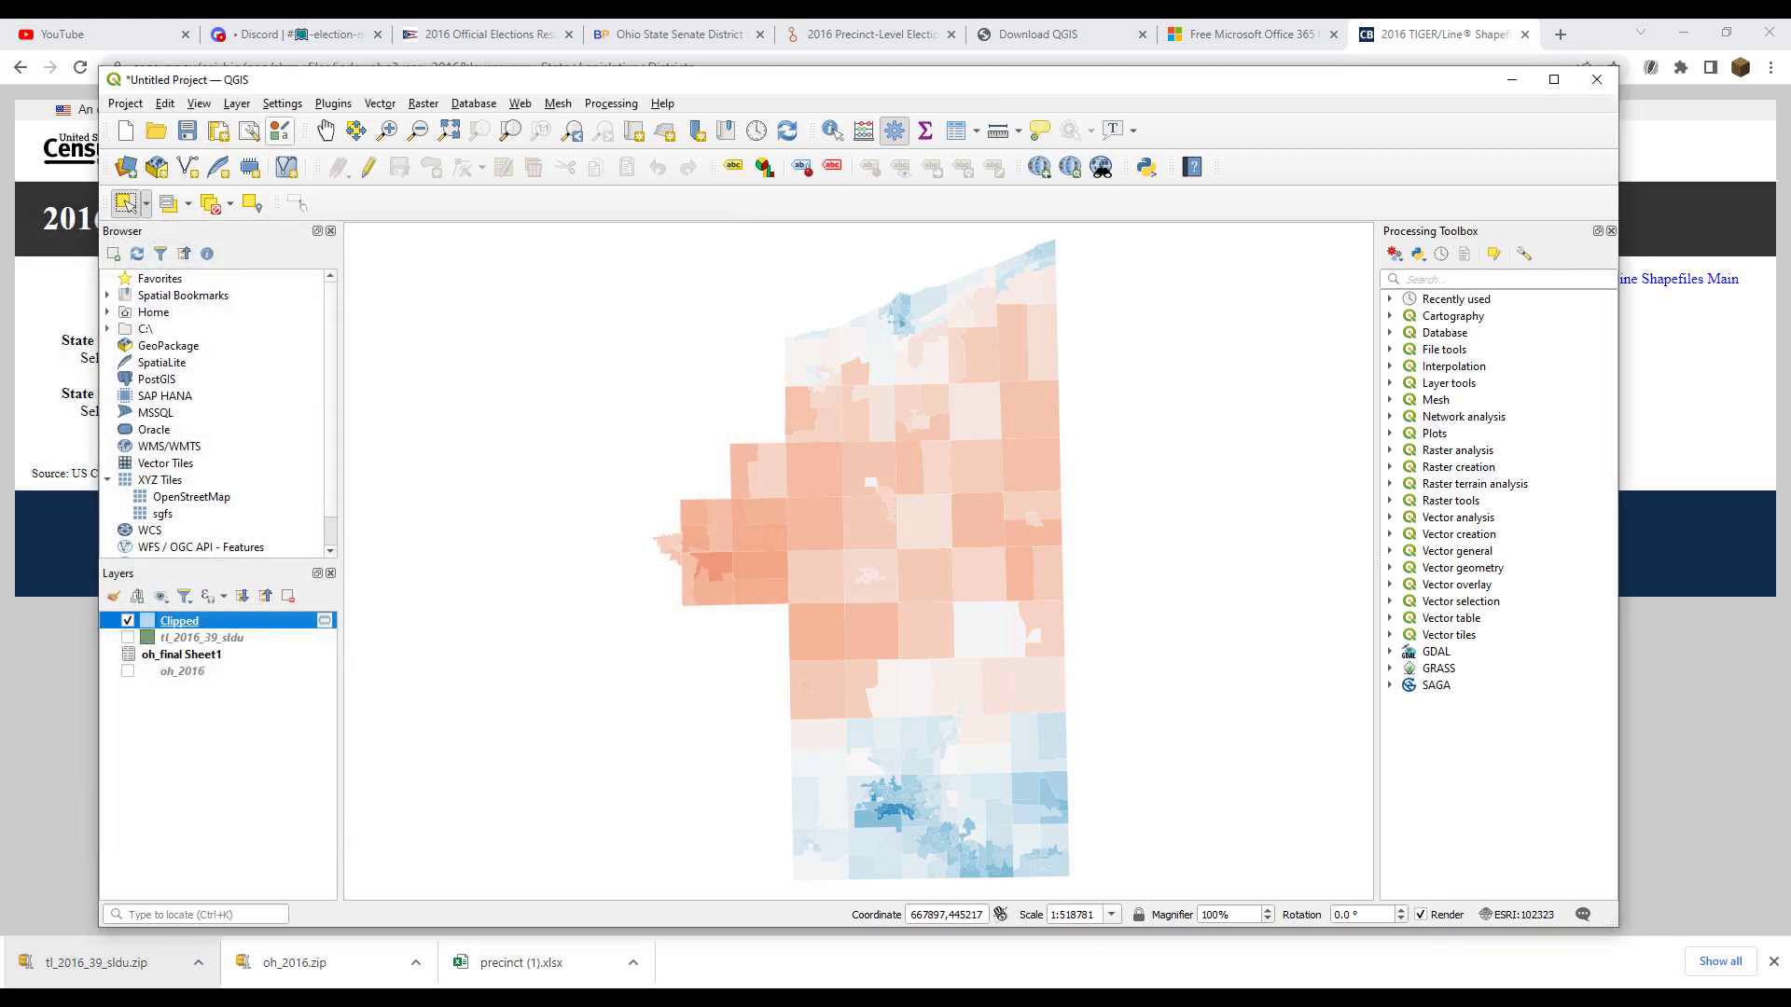
Start a new gradient color ramp in the Style Manager and inspect its two end stops
{"action": "left_click", "coordinate": [279, 130]}
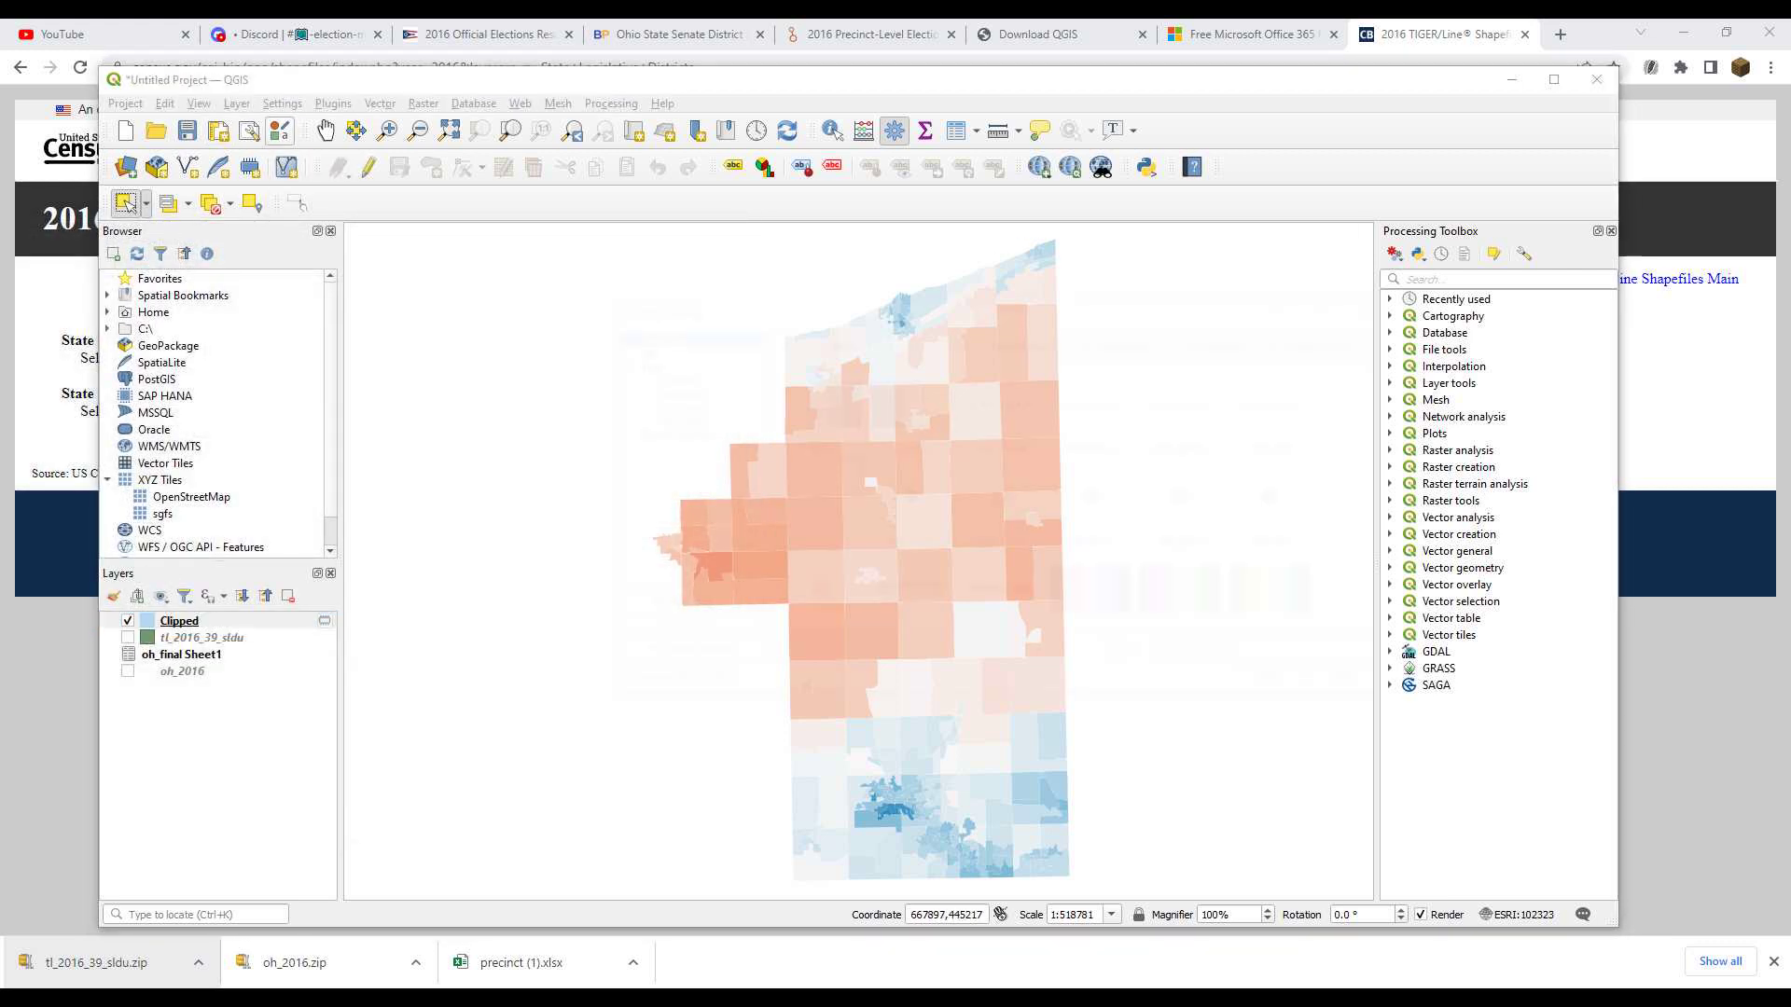
{"action": "left_click", "coordinate": [781, 657]}
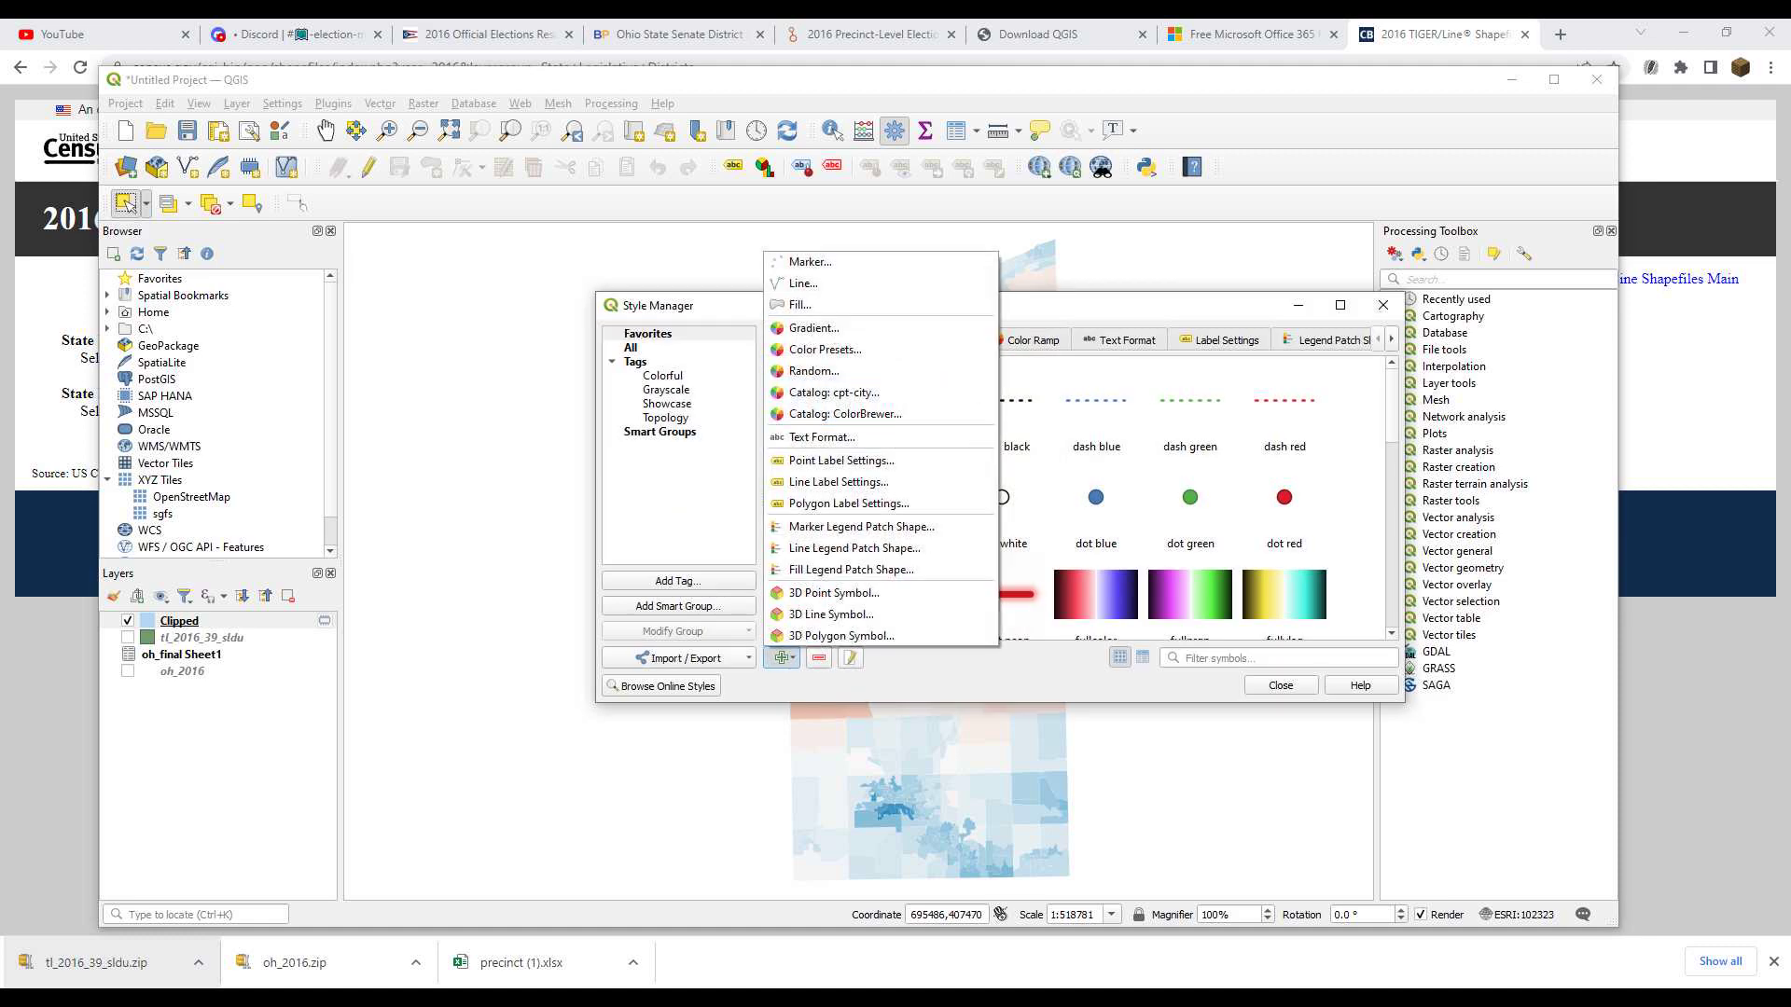
{"action": "key", "text": "Return"}
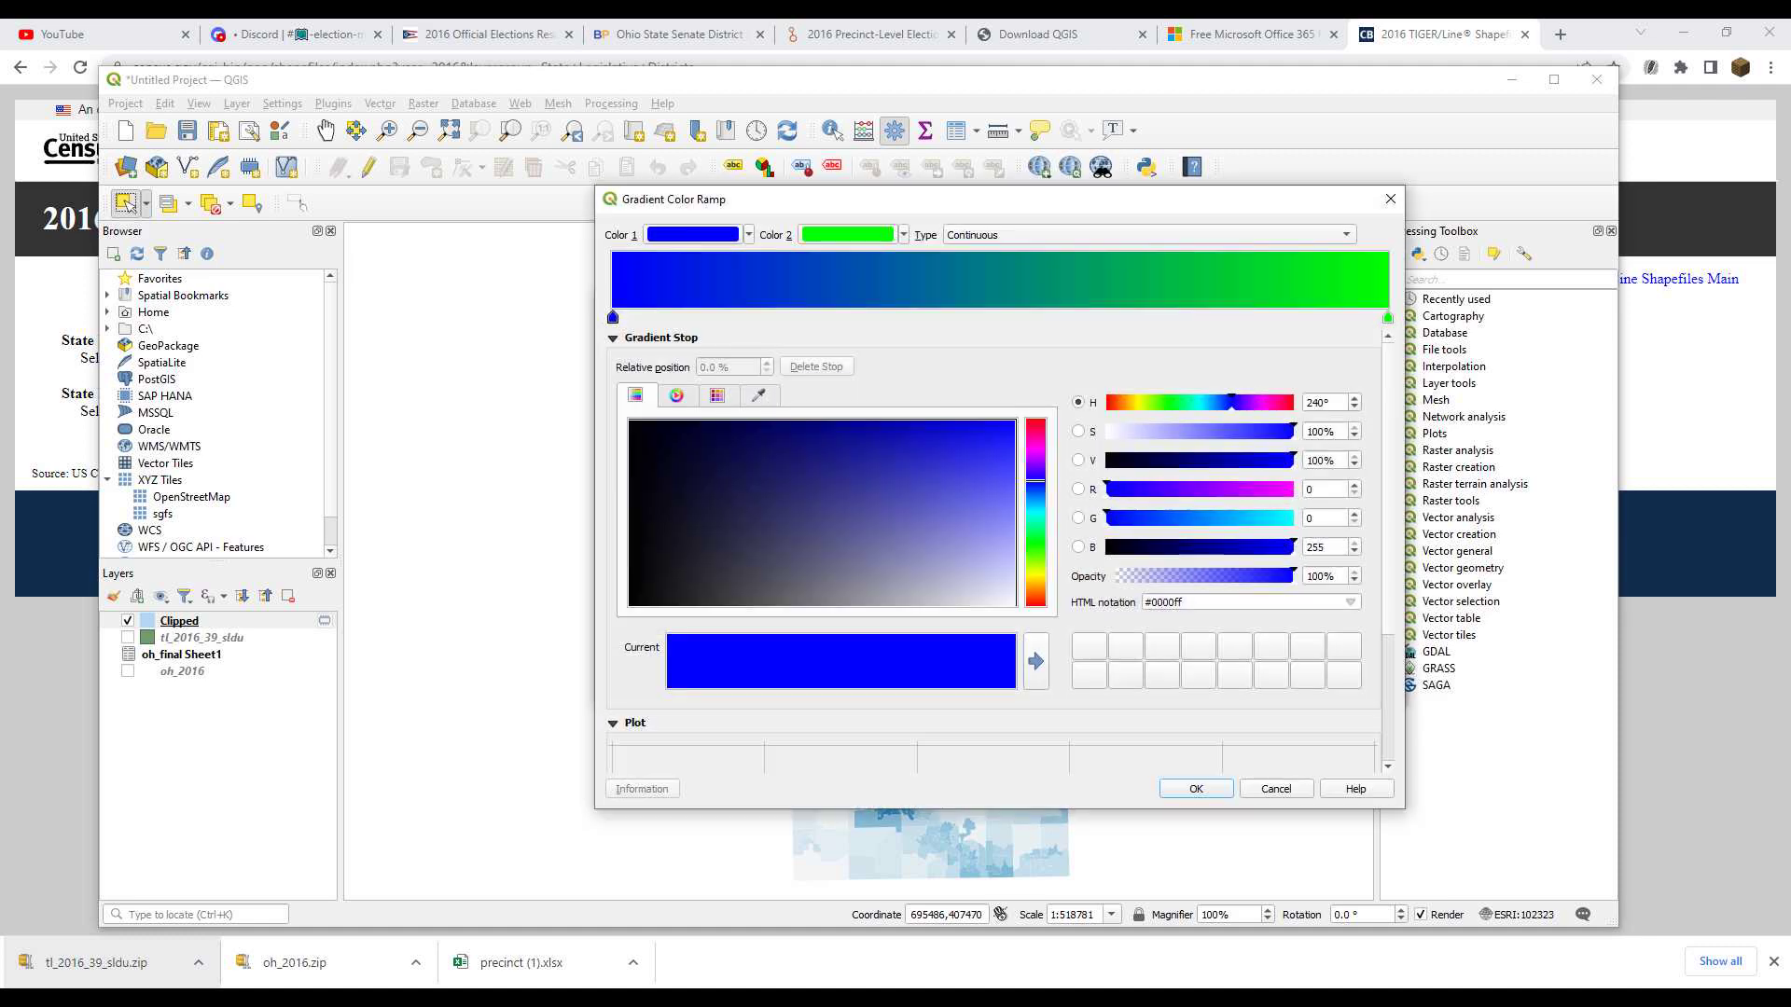
{"action": "left_click", "coordinate": [1388, 318]}
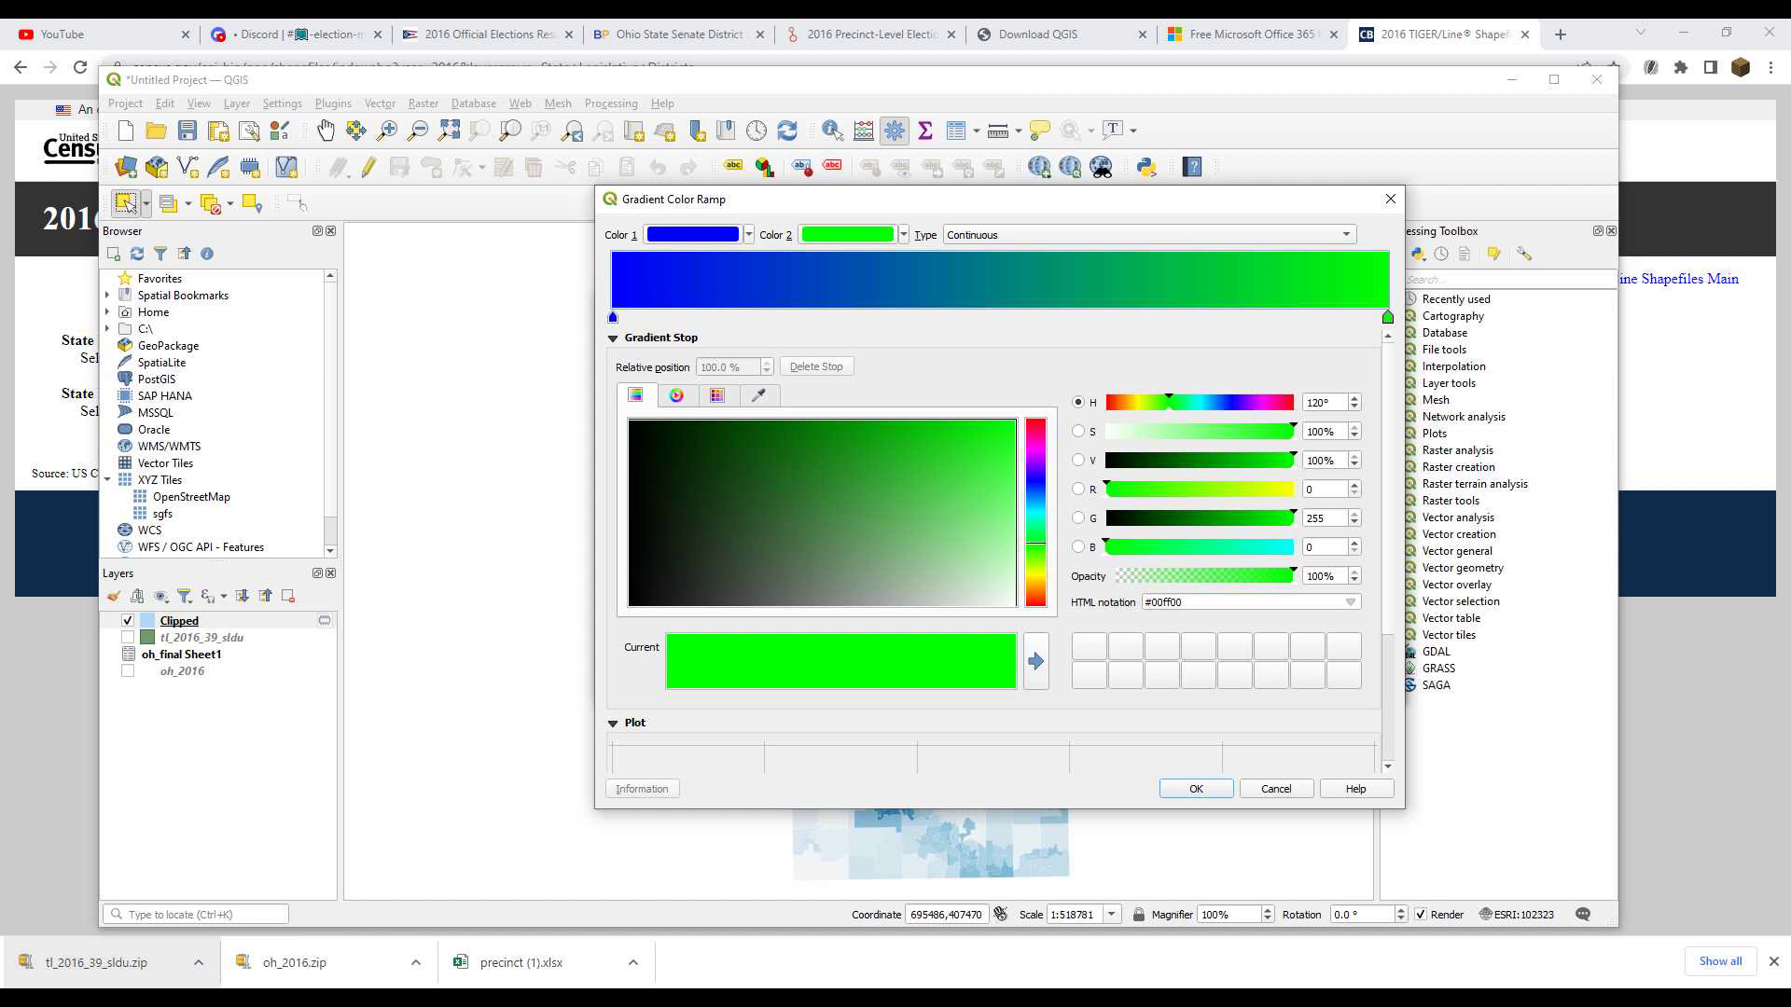
{"action": "left_click", "coordinate": [613, 318]}
{"action": "left_click", "coordinate": [1388, 318]}
{"action": "left_click", "coordinate": [613, 319]}
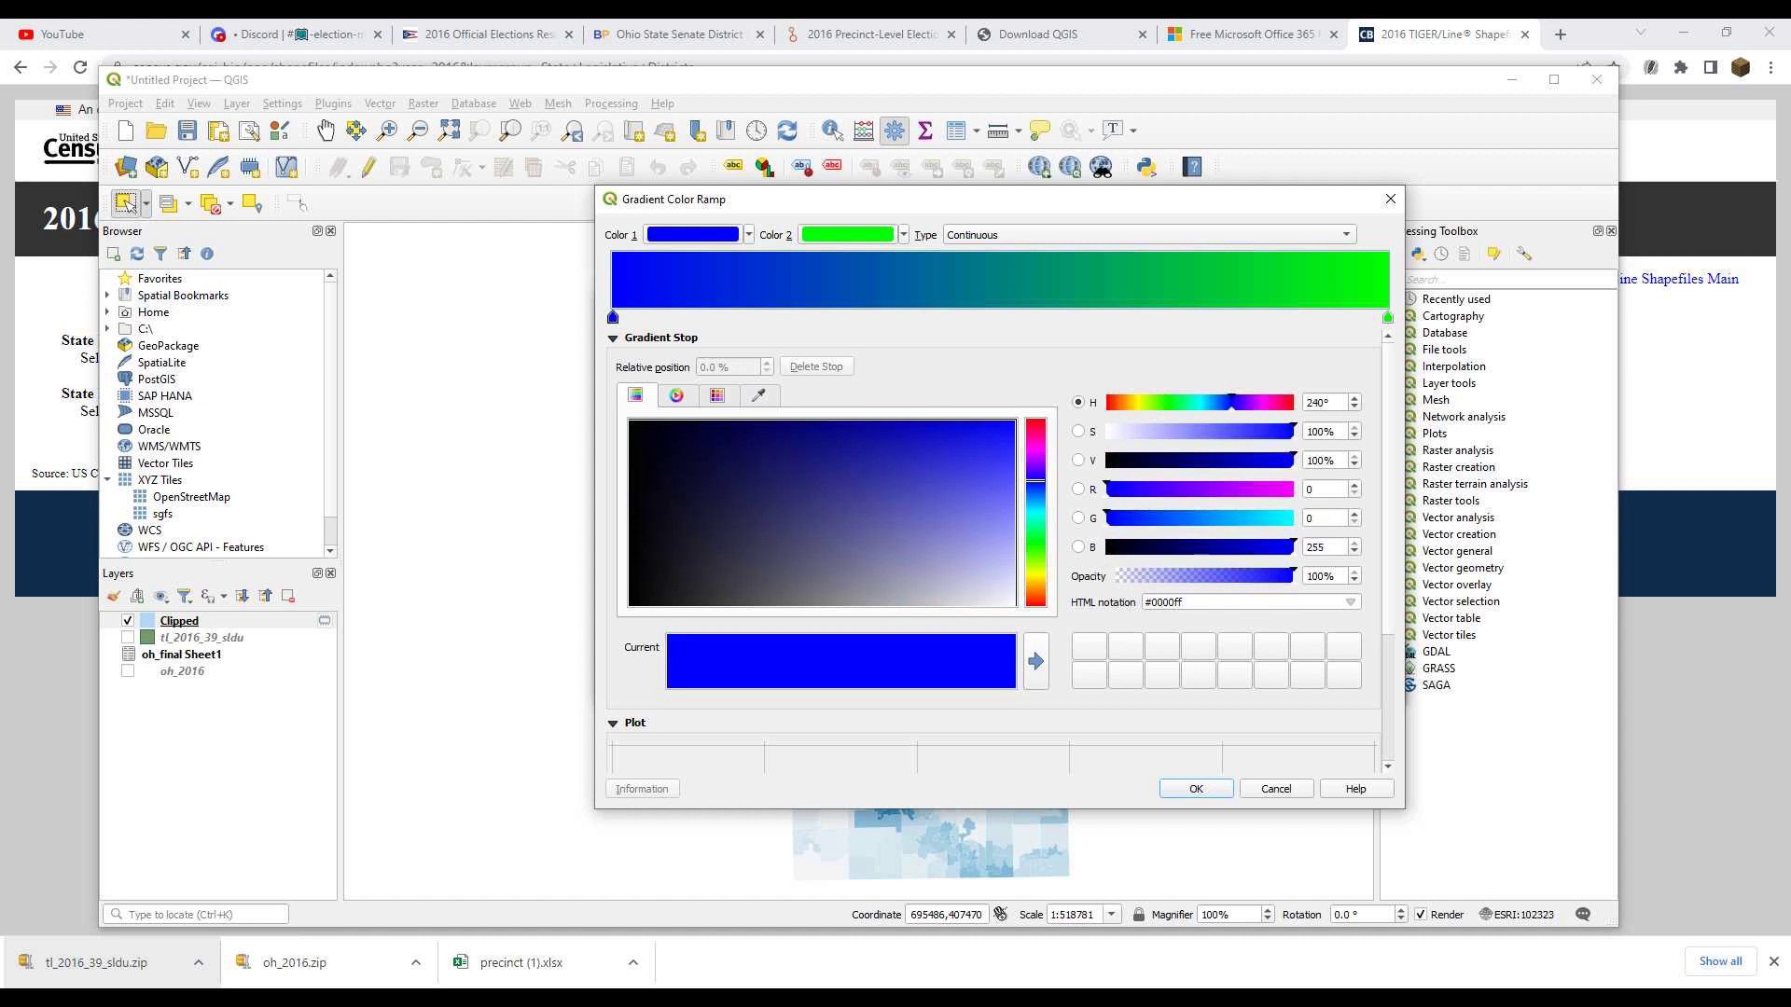
{"action": "left_click", "coordinate": [1388, 318]}
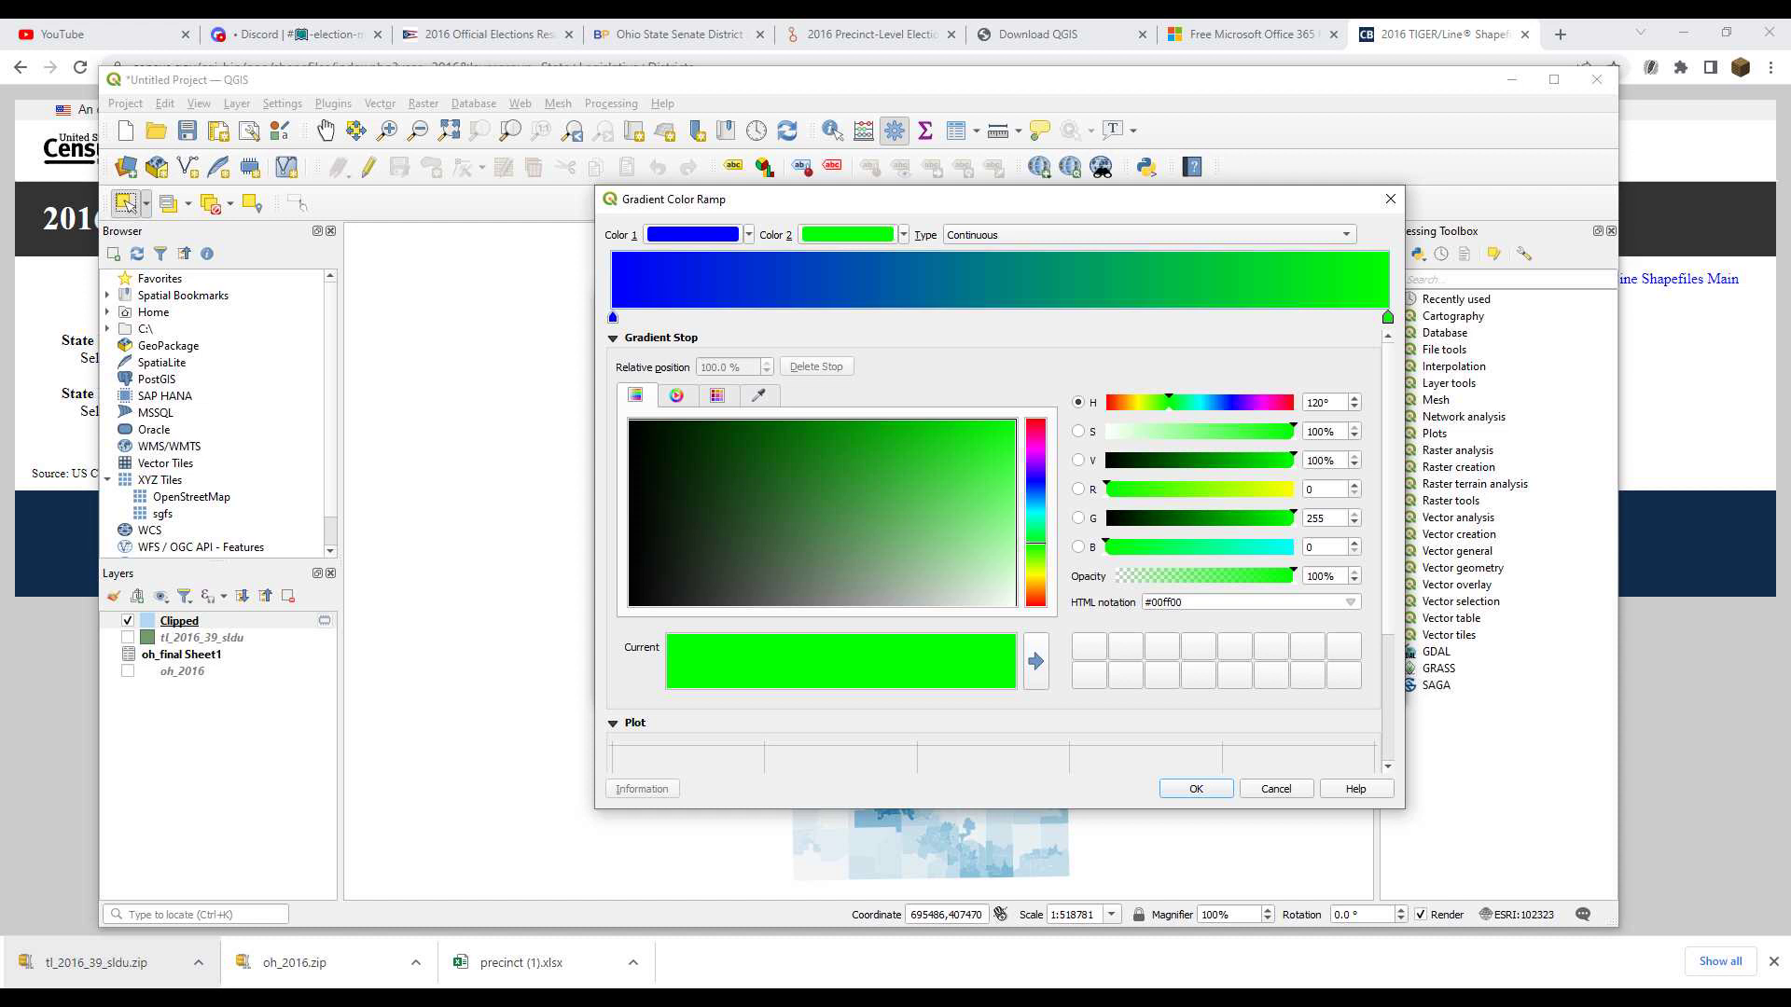
Add an intermediate stop to the gradient and set its relative position to 40%
{"action": "double_click", "coordinate": [1150, 315]}
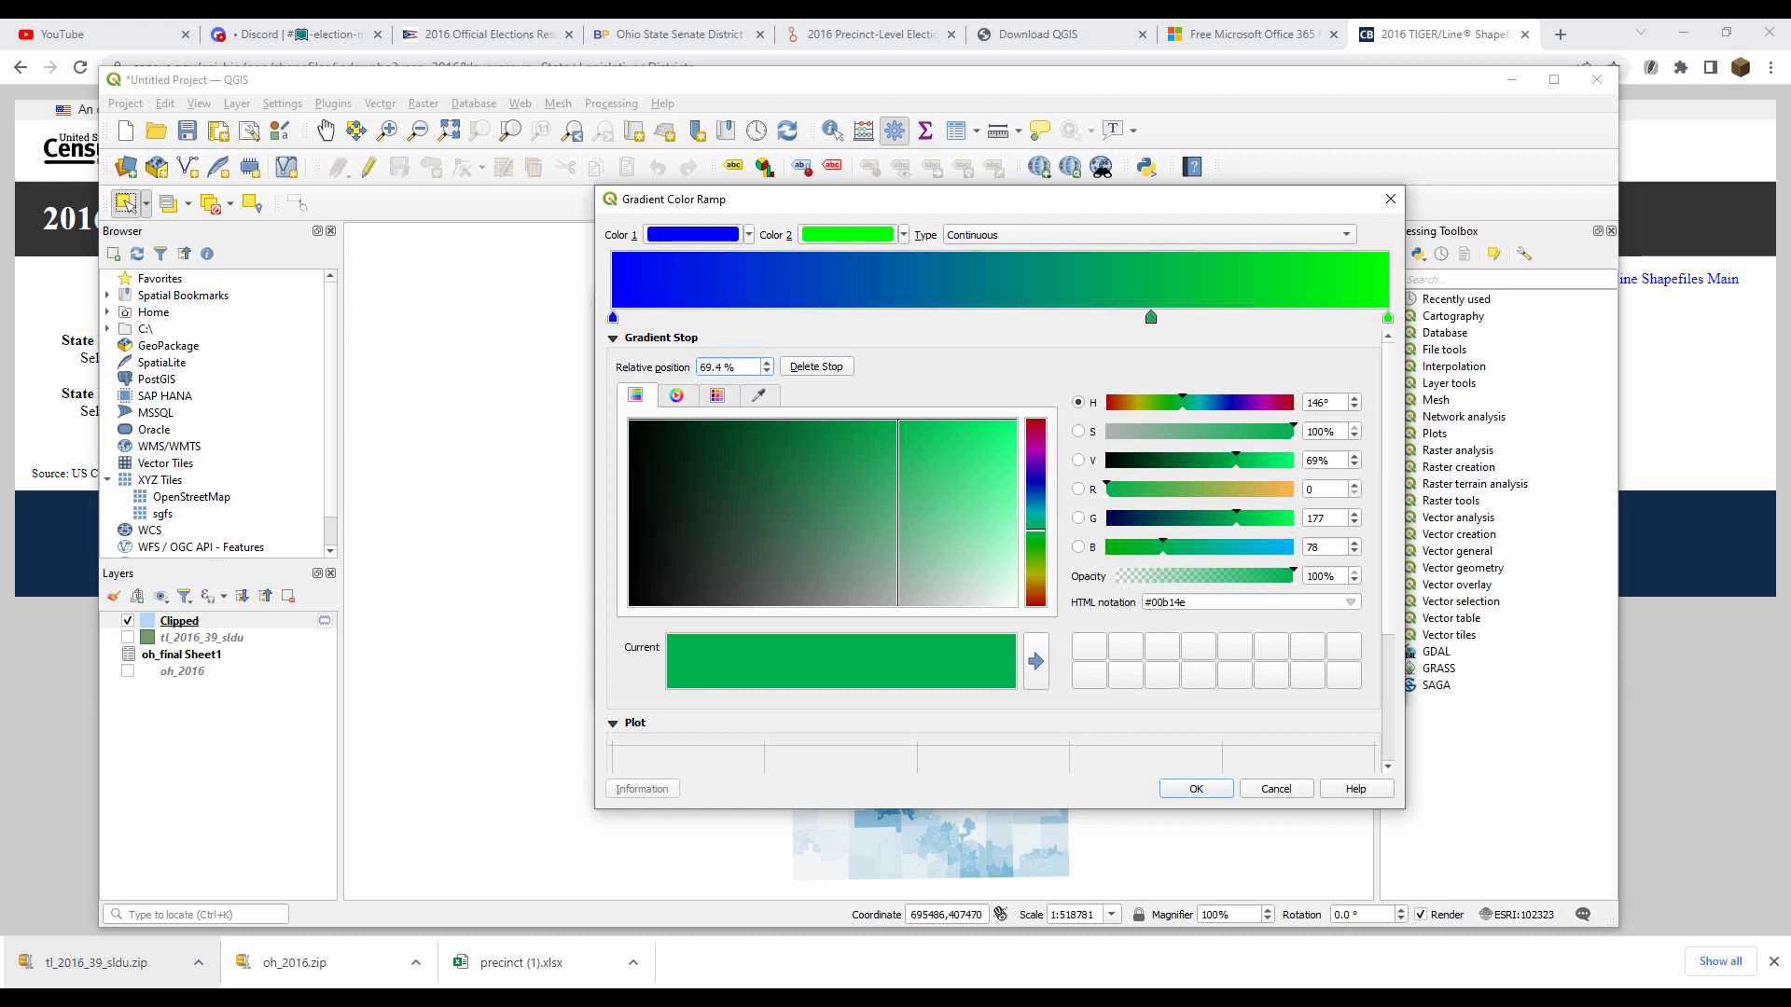
{"action": "left_click_drag", "start_coordinate": [739, 367], "coordinate": [697, 367]}
{"action": "type", "text": "40"}
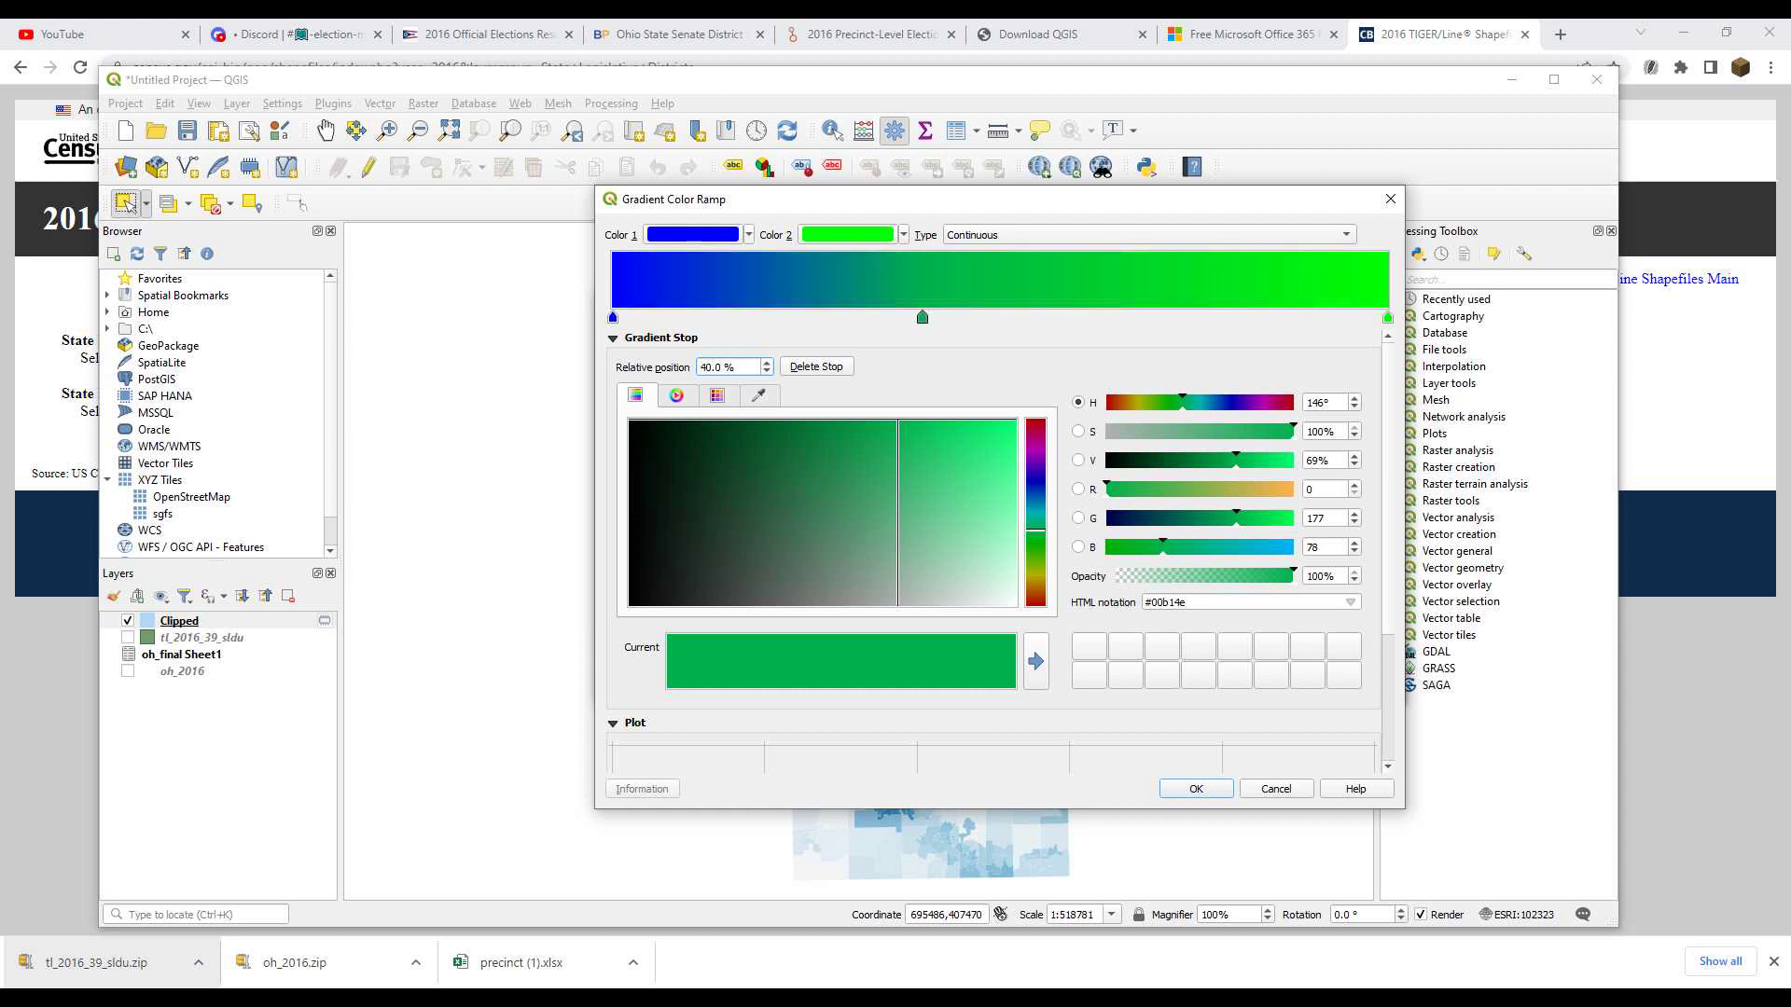
Set the color of the gradient's 100% end stop to #808080
{"action": "left_click", "coordinate": [612, 318]}
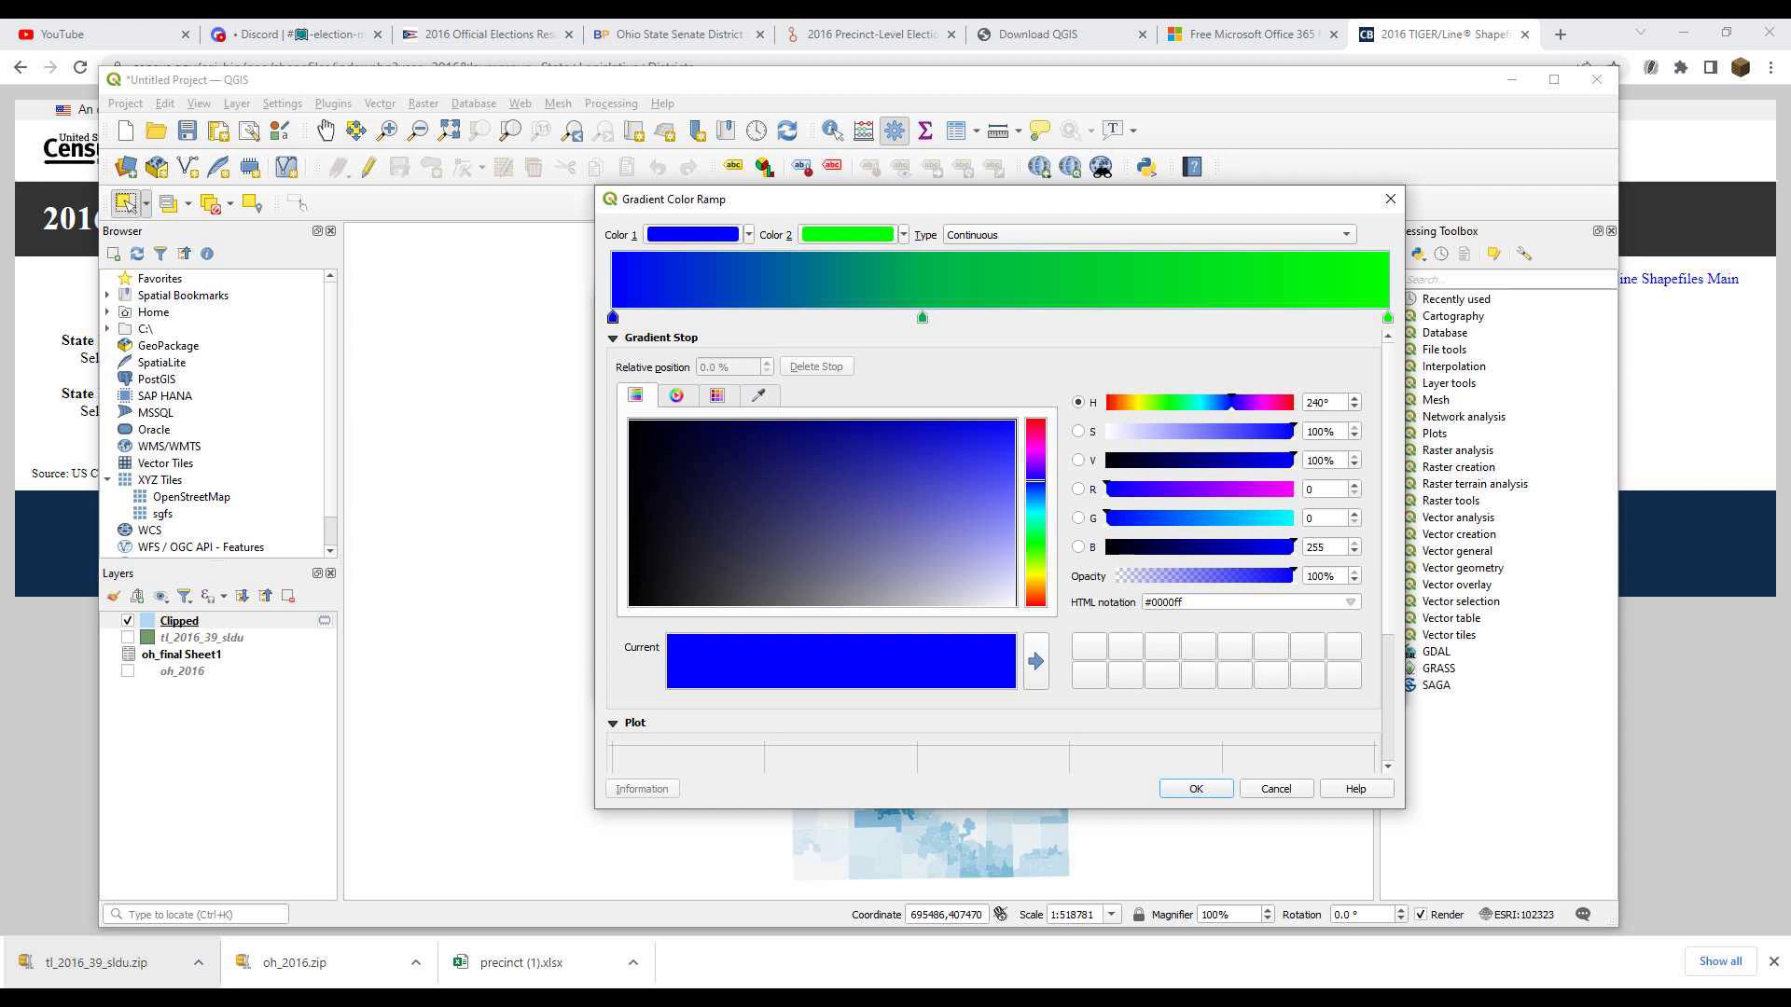
{"action": "left_click", "coordinate": [1388, 318]}
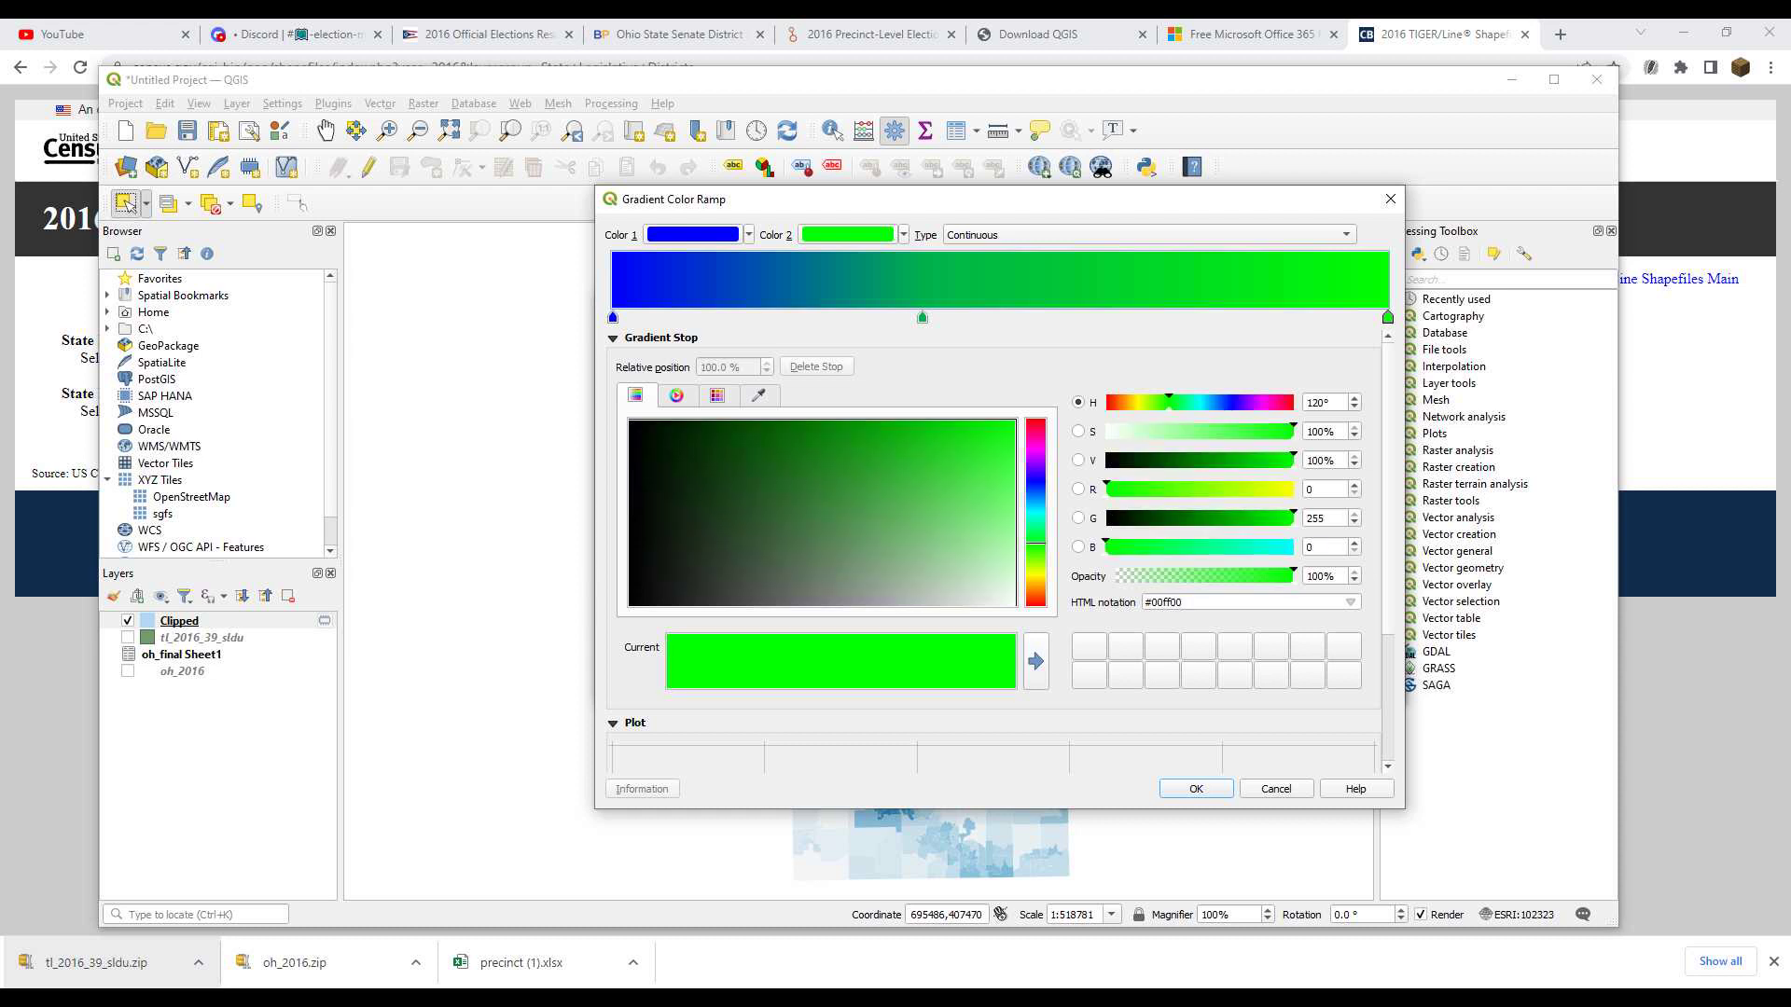
{"action": "double_click", "coordinate": [1165, 603]}
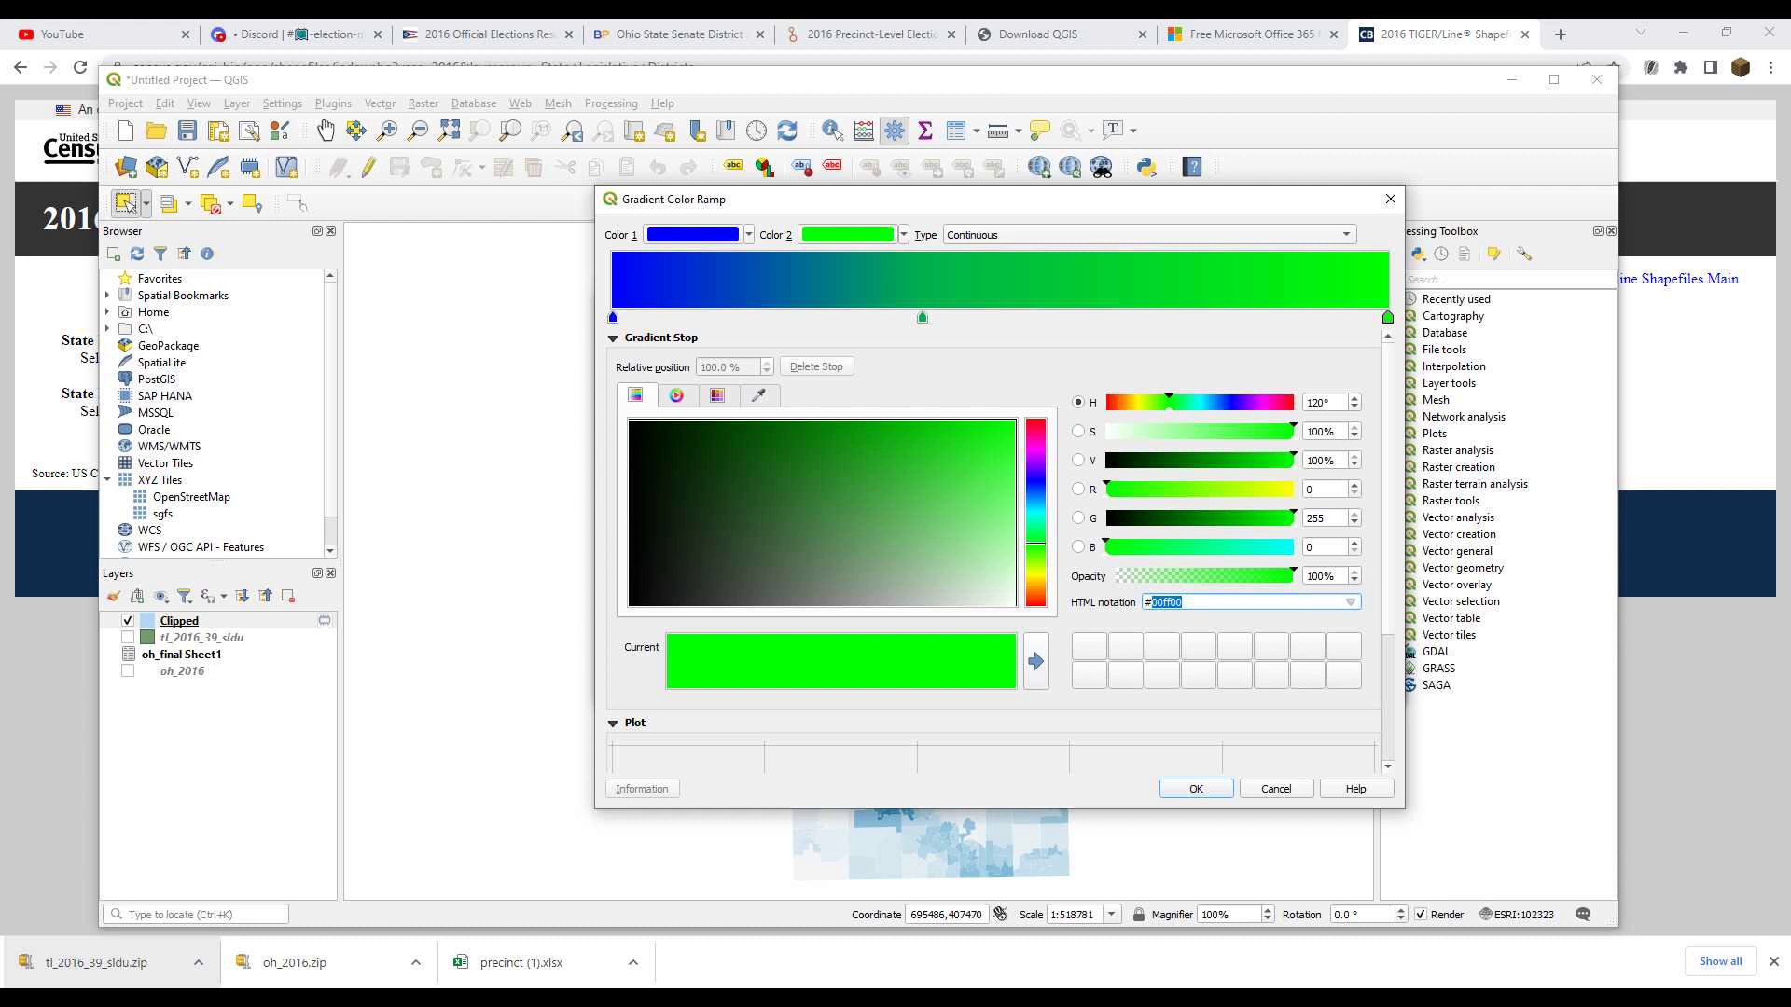
{"action": "type", "text": "808080"}
{"action": "key", "text": "Return"}
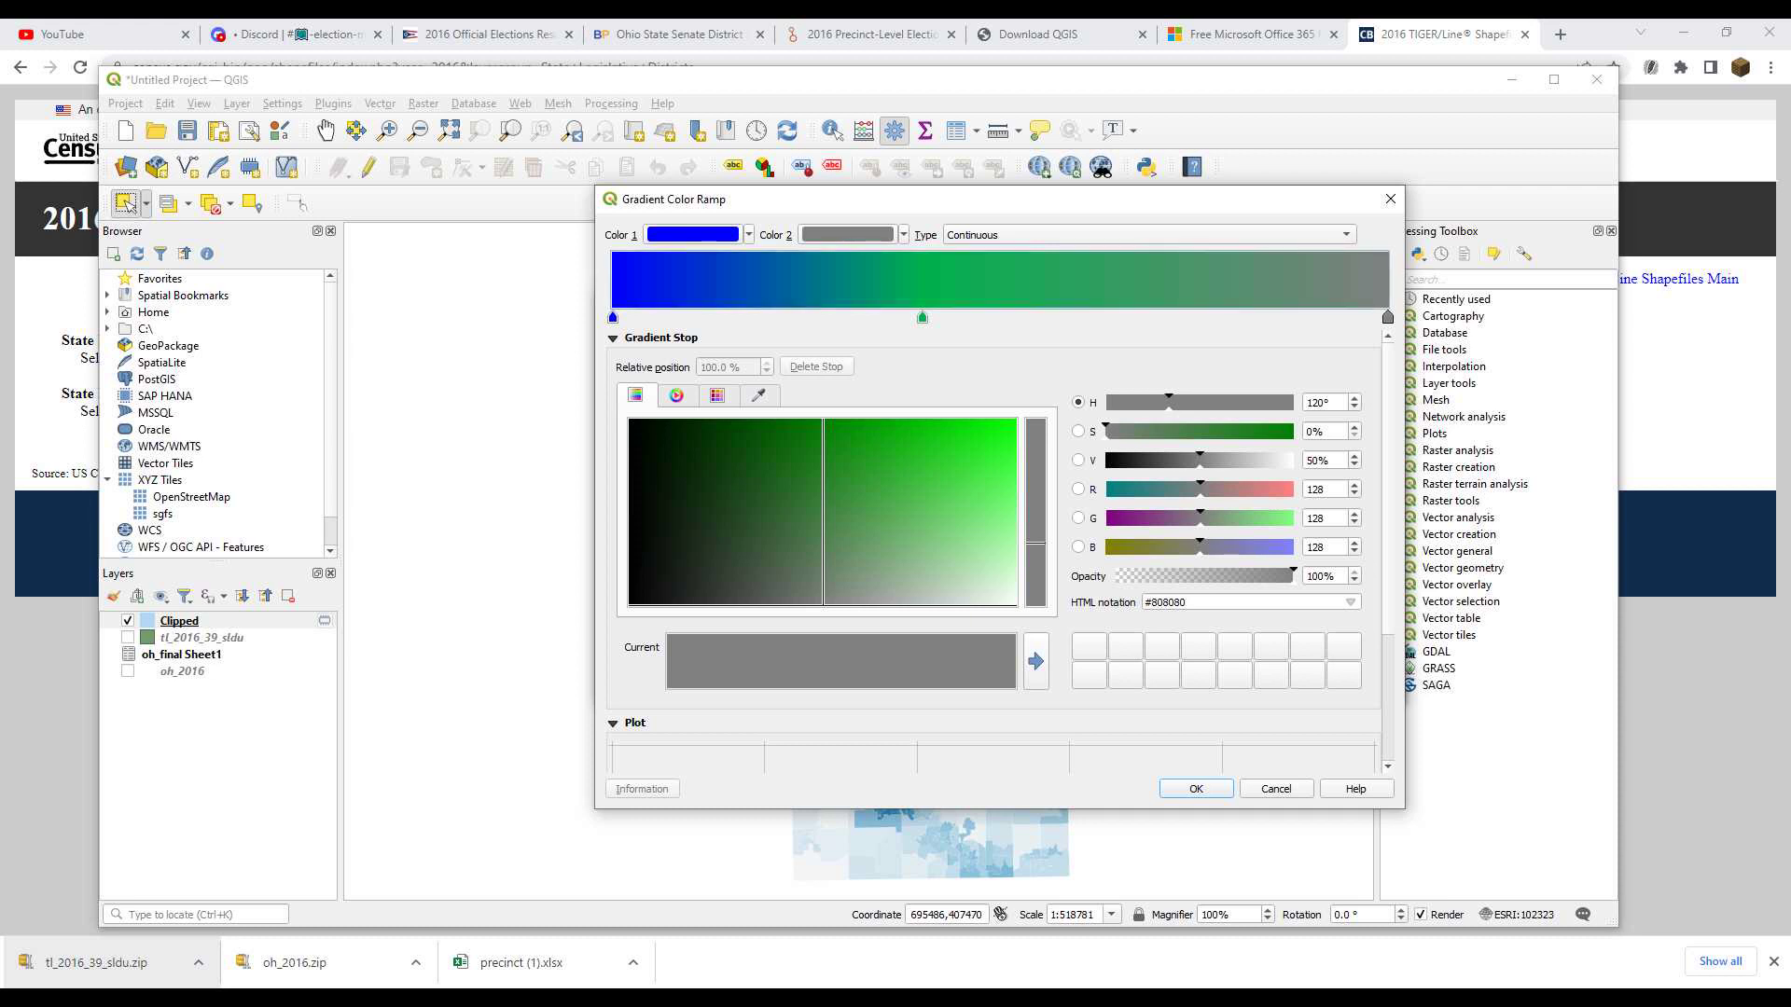
Set the gradient's start stop to red (#ff0004) and delete the intermediate stop at 40%
{"action": "left_click", "coordinate": [613, 318]}
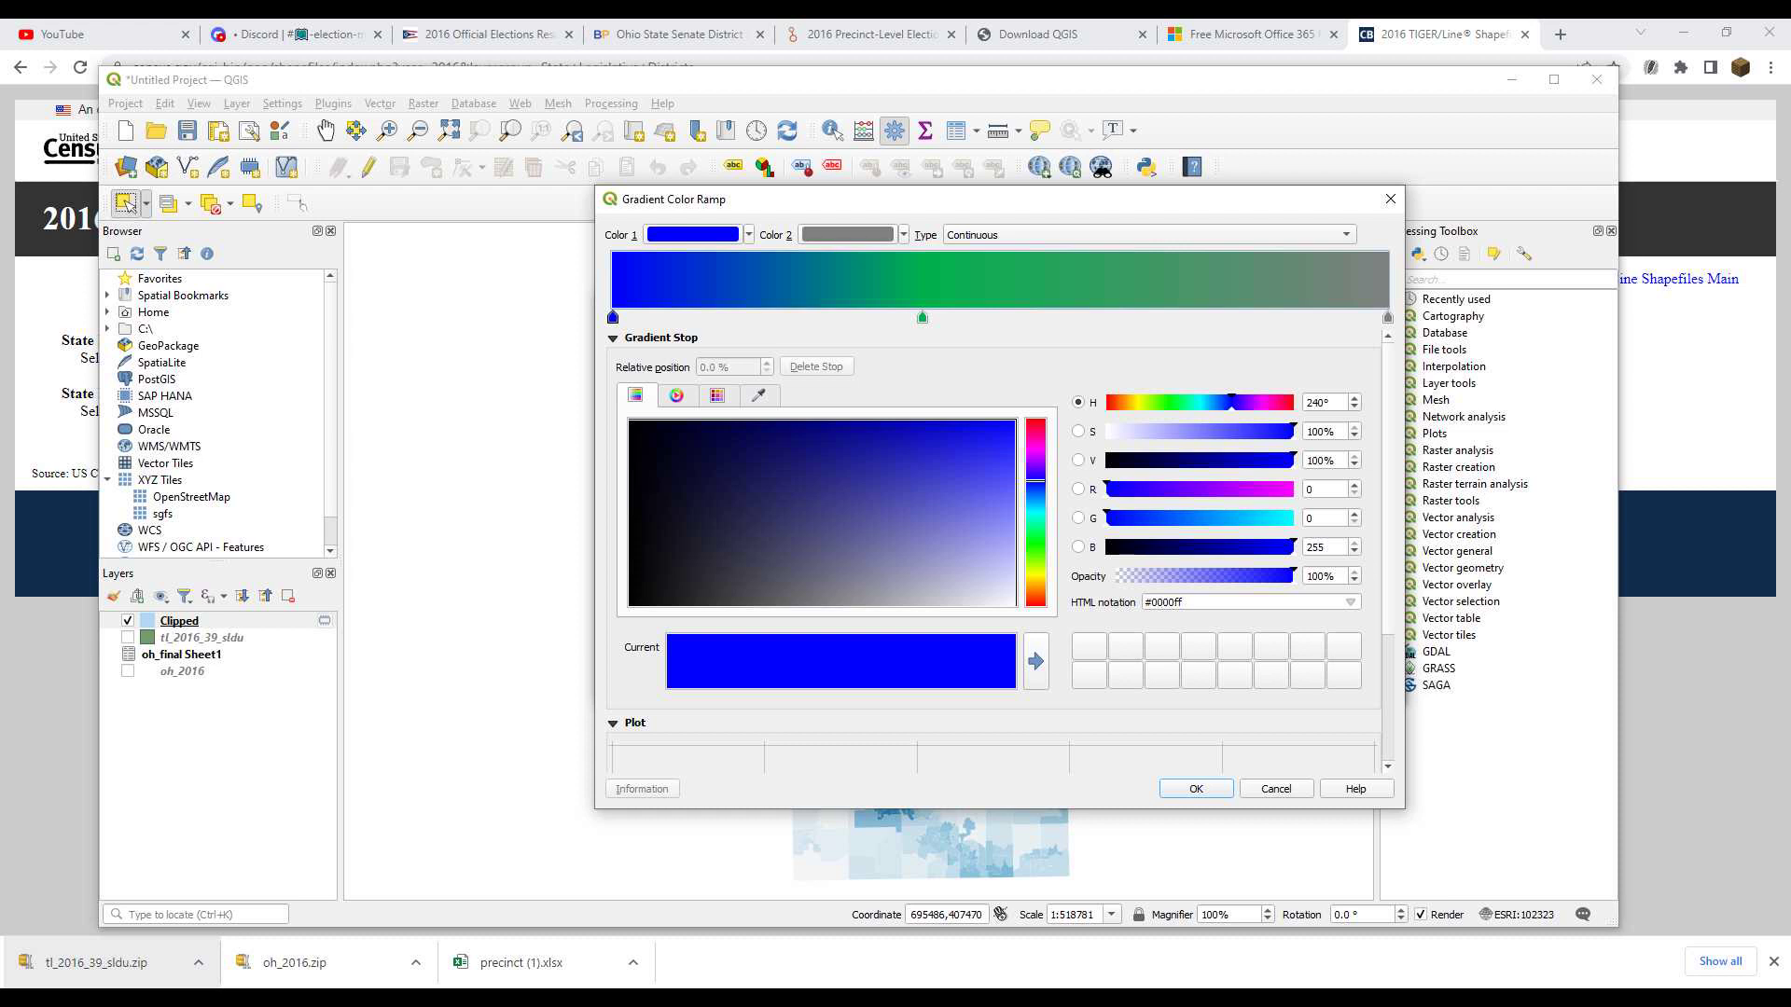
{"action": "left_click_drag", "start_coordinate": [1036, 481], "coordinate": [1035, 419]}
{"action": "left_click", "coordinate": [922, 318]}
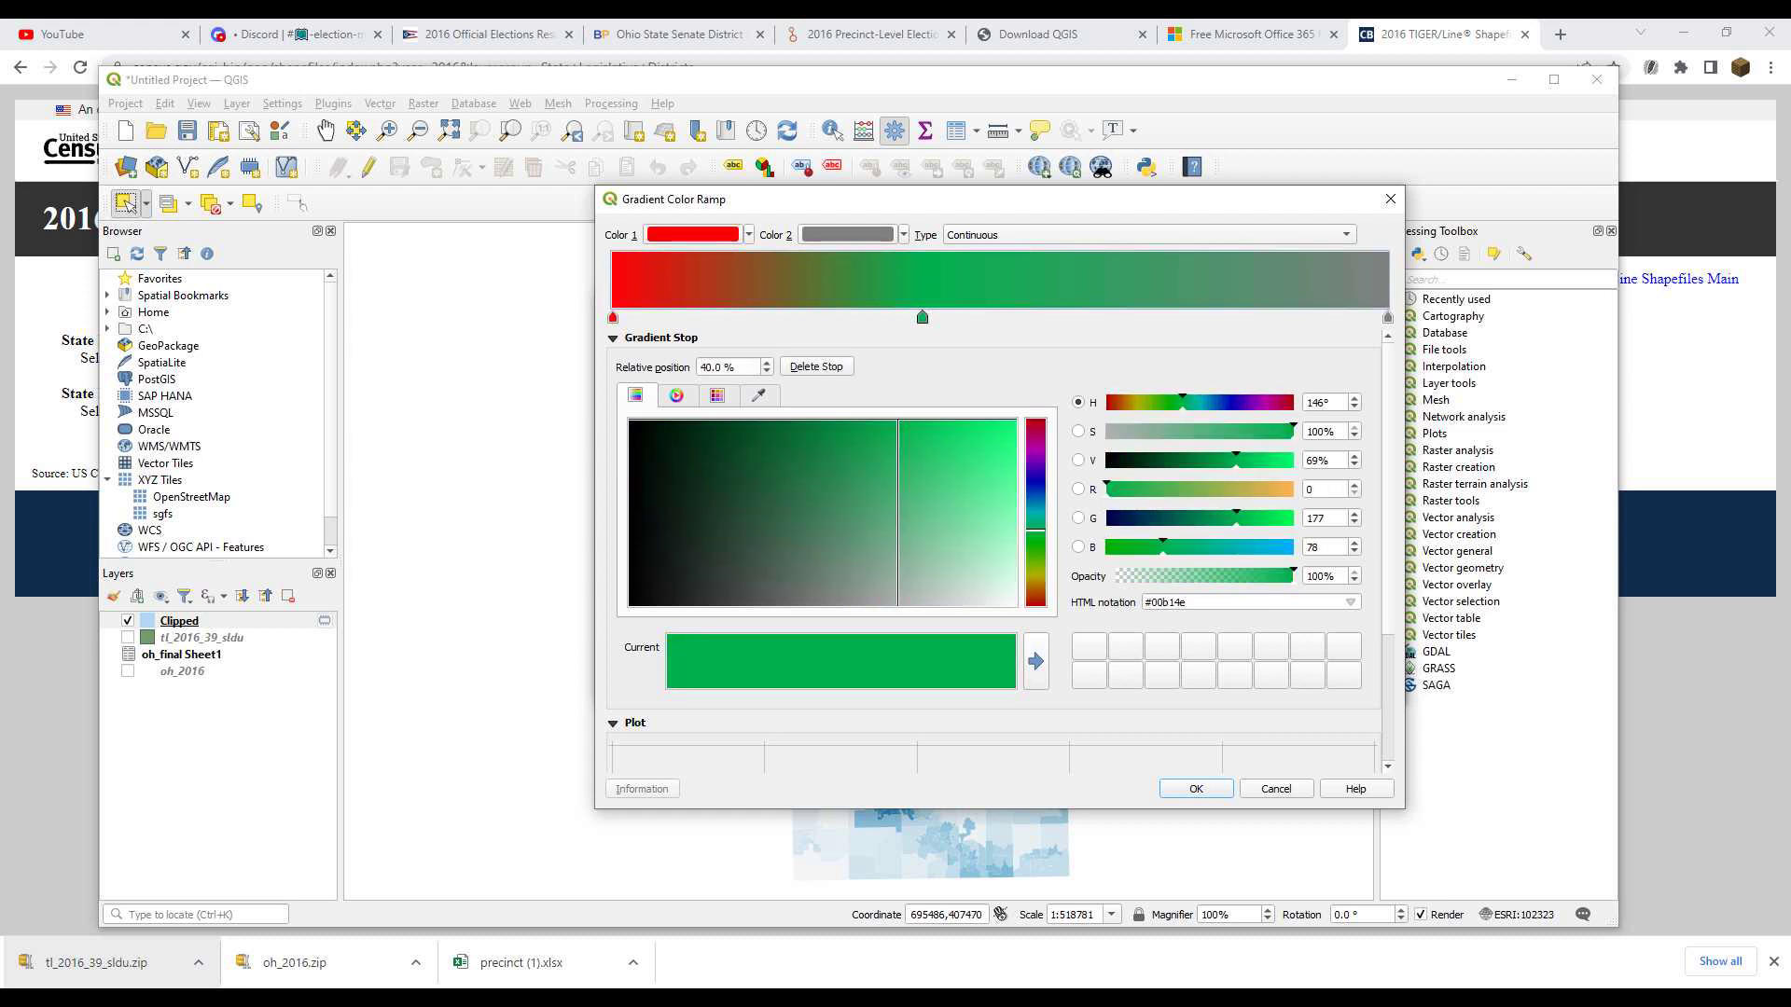
{"action": "key", "text": "Delete"}
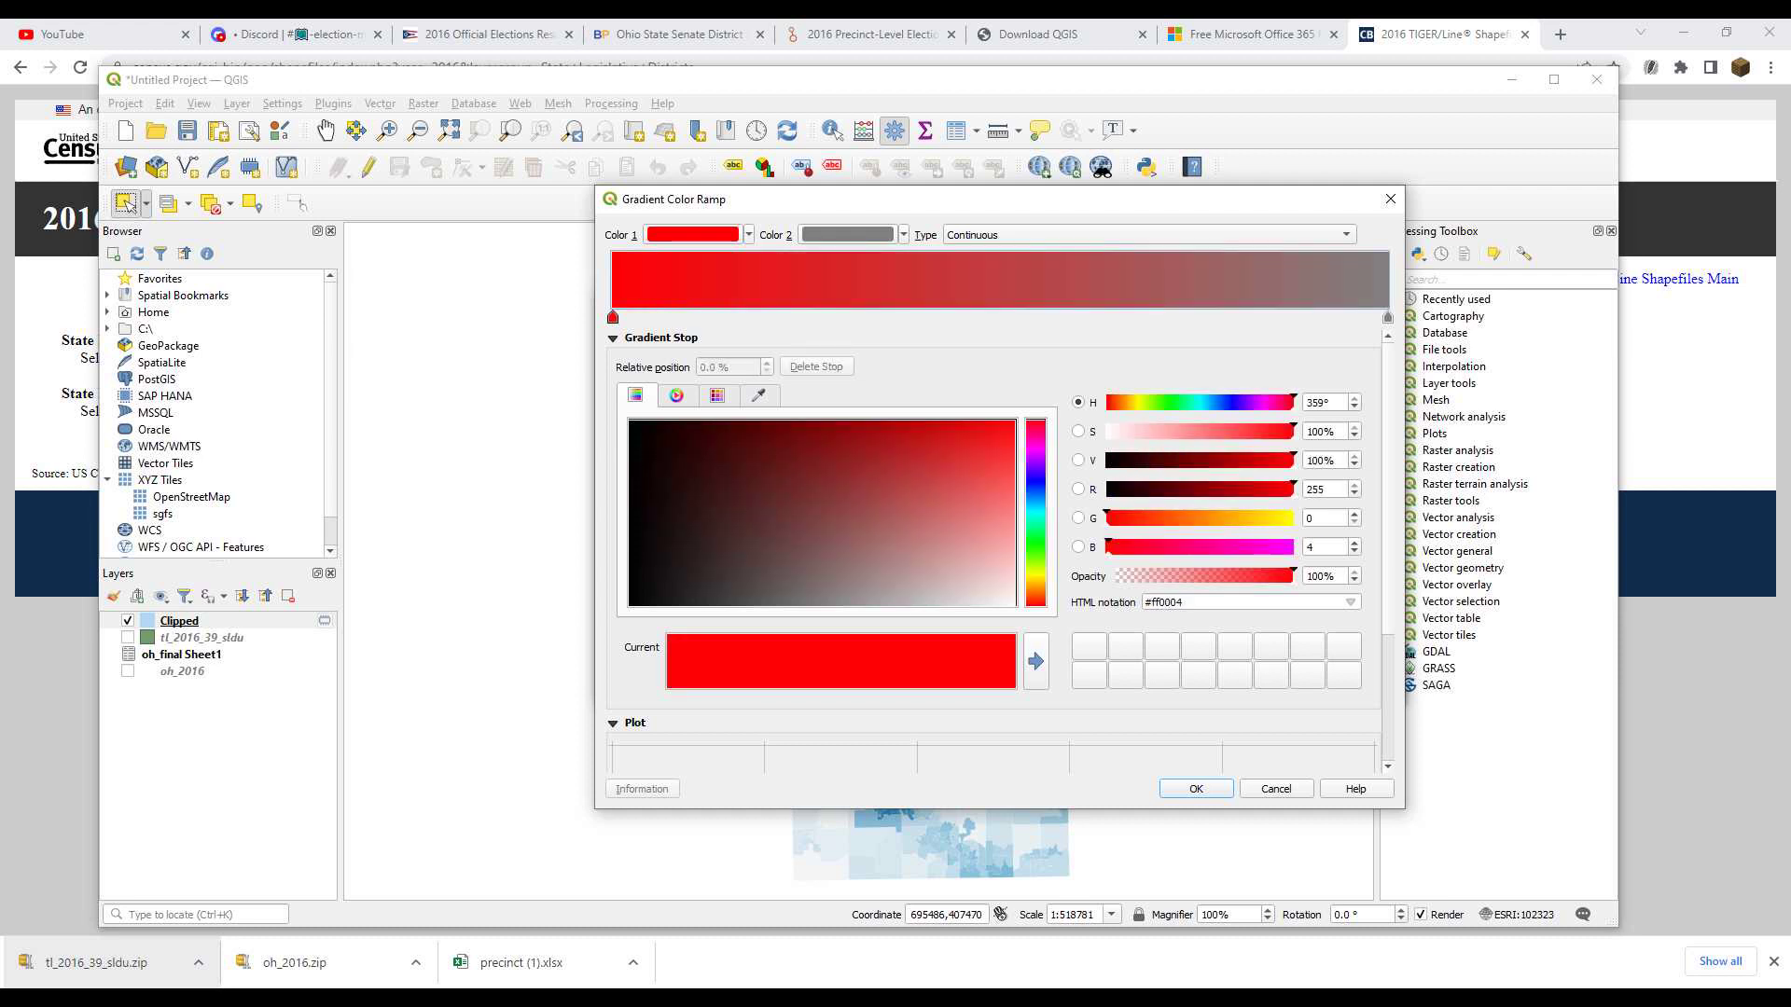
Set the gradient's end stop to dark blue (#000b80) and add a stop at about 50%
{"action": "left_click", "coordinate": [1388, 318]}
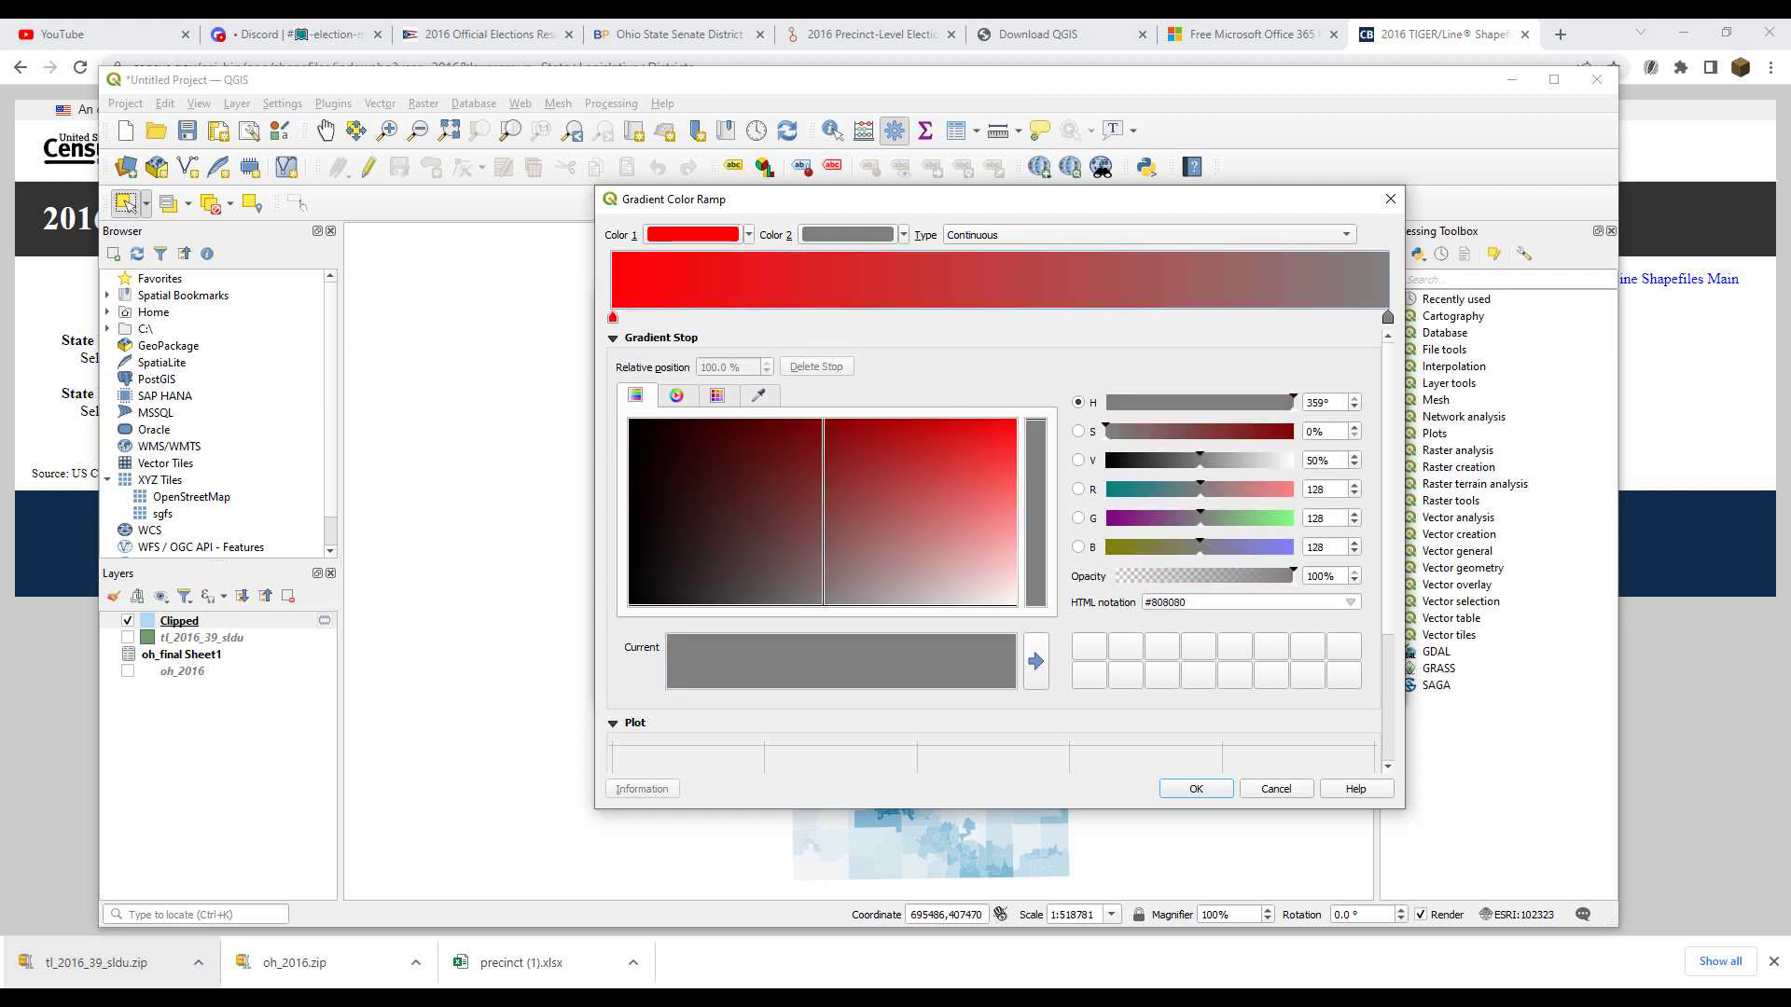
{"action": "left_click_drag", "start_coordinate": [1200, 489], "coordinate": [1035, 483]}
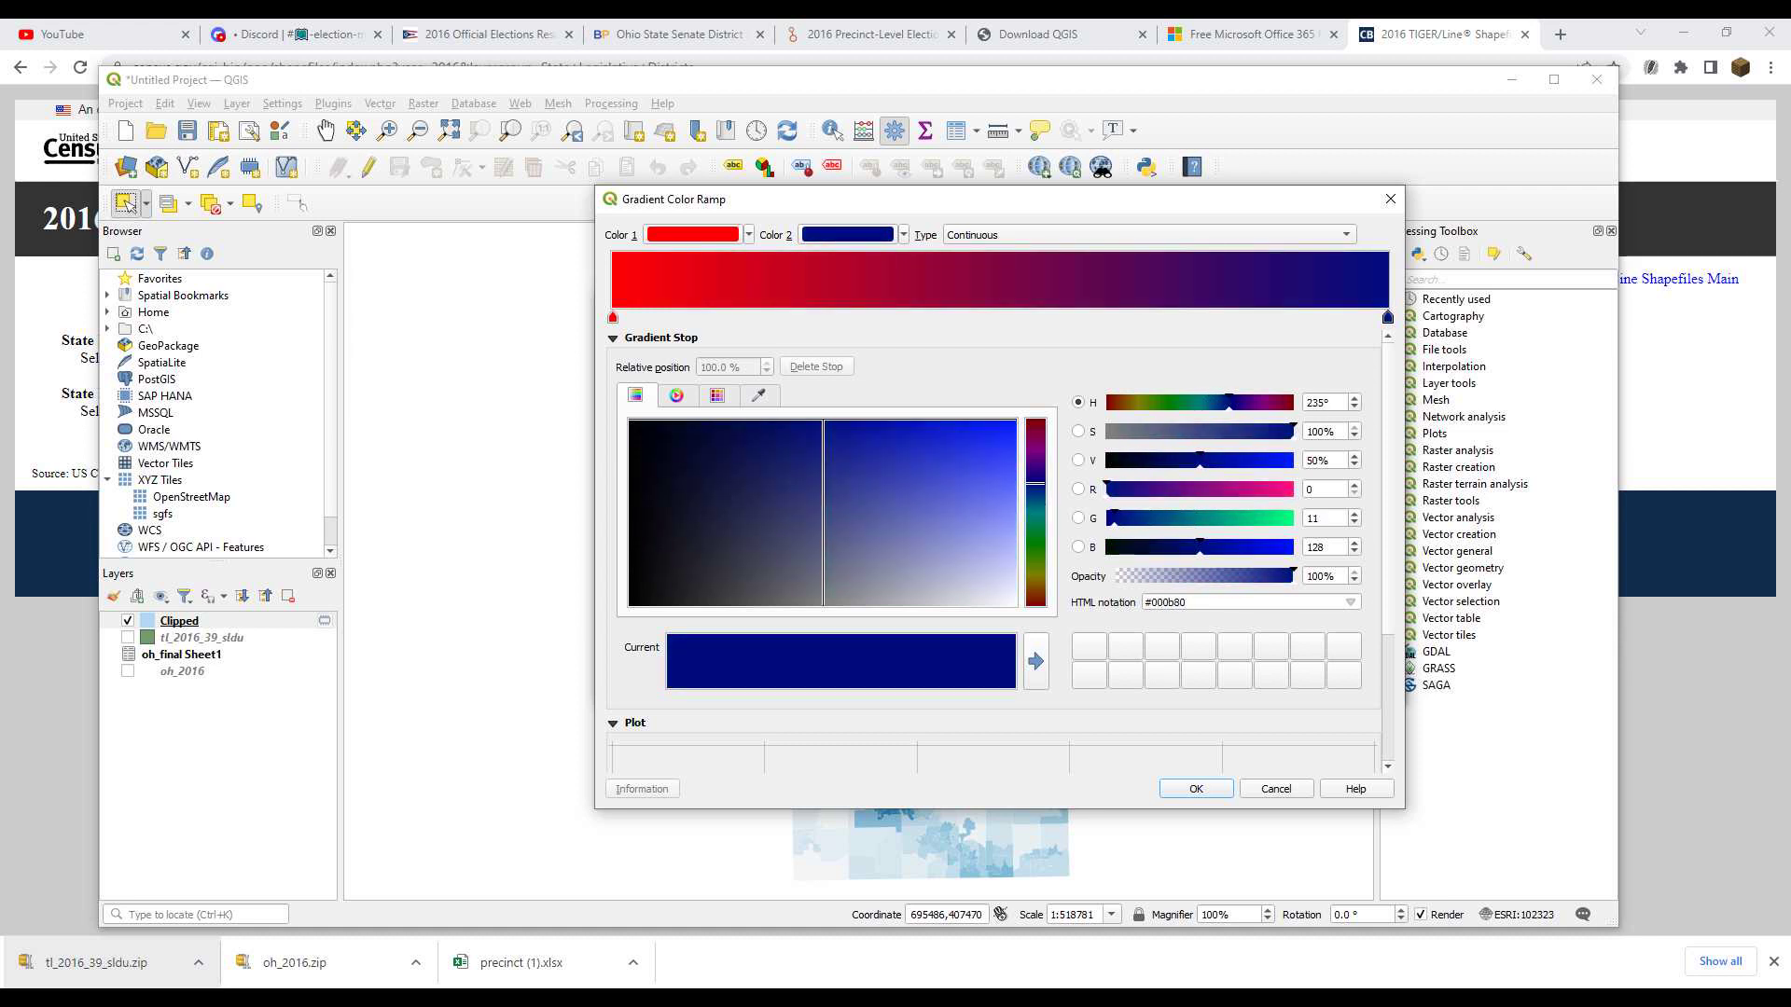
{"action": "double_click", "coordinate": [1001, 283]}
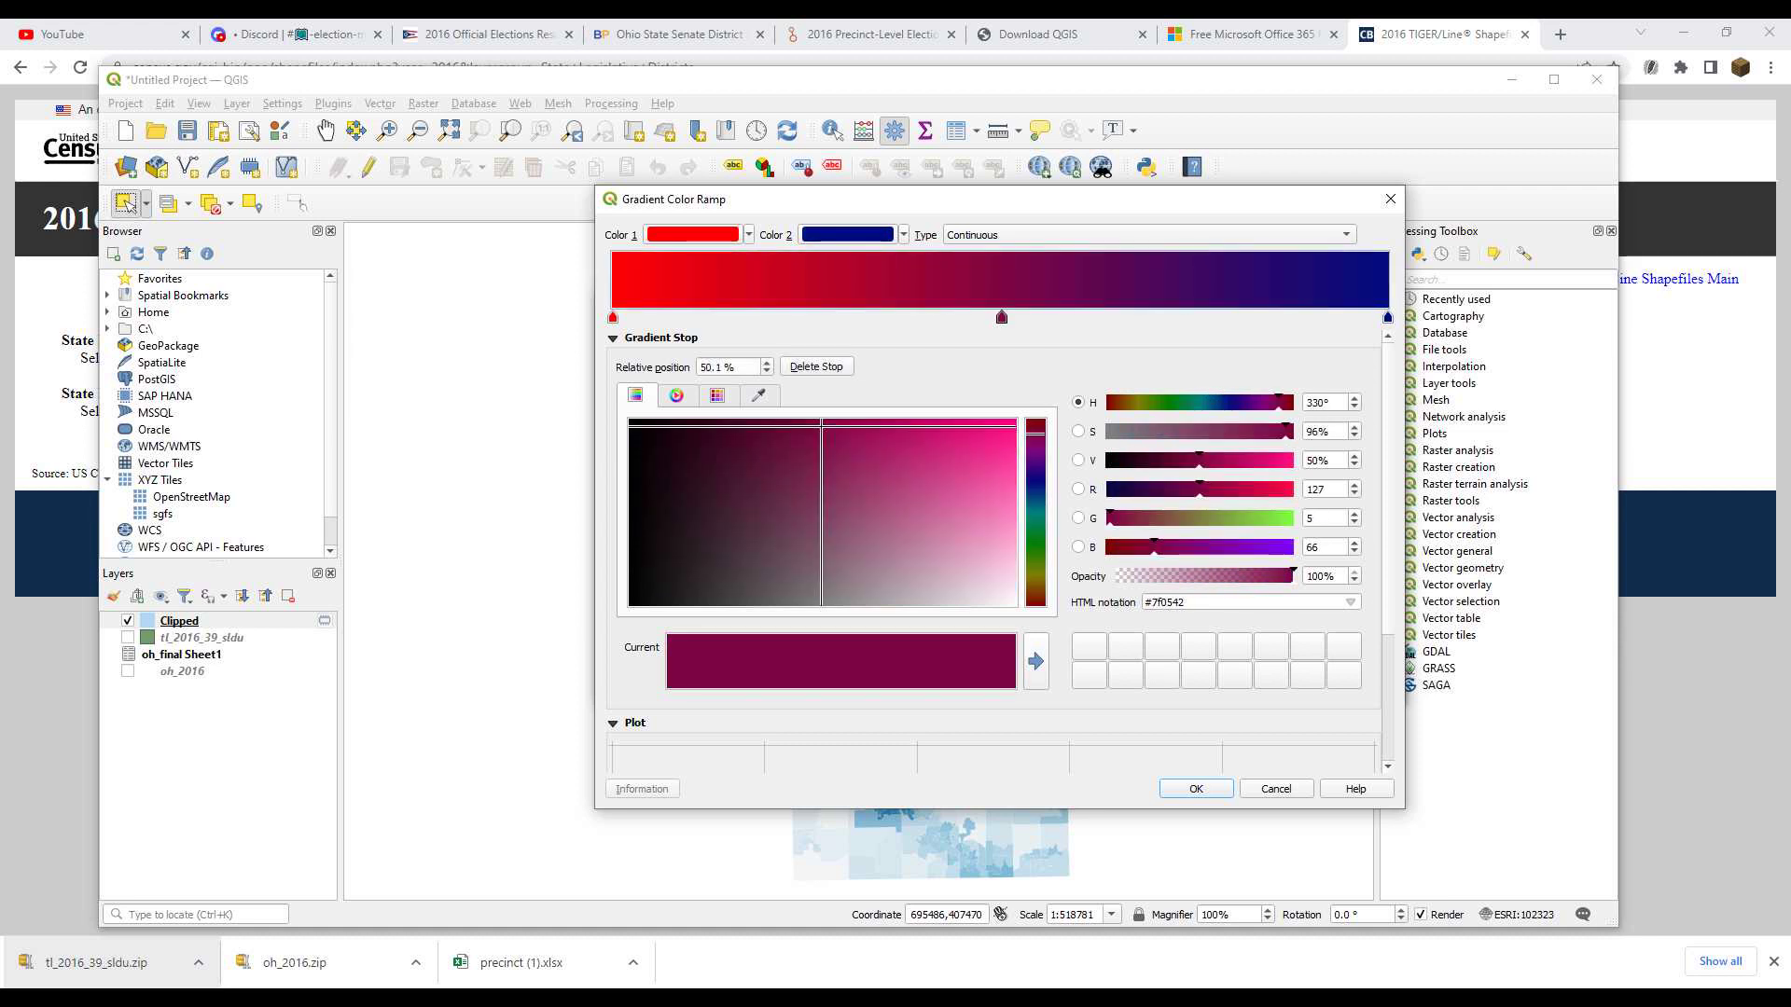
Set the gradient's middle stop to a relative position of 50.0% and its color to dark gray (#4d4d4d)
{"action": "left_click", "coordinate": [722, 367]}
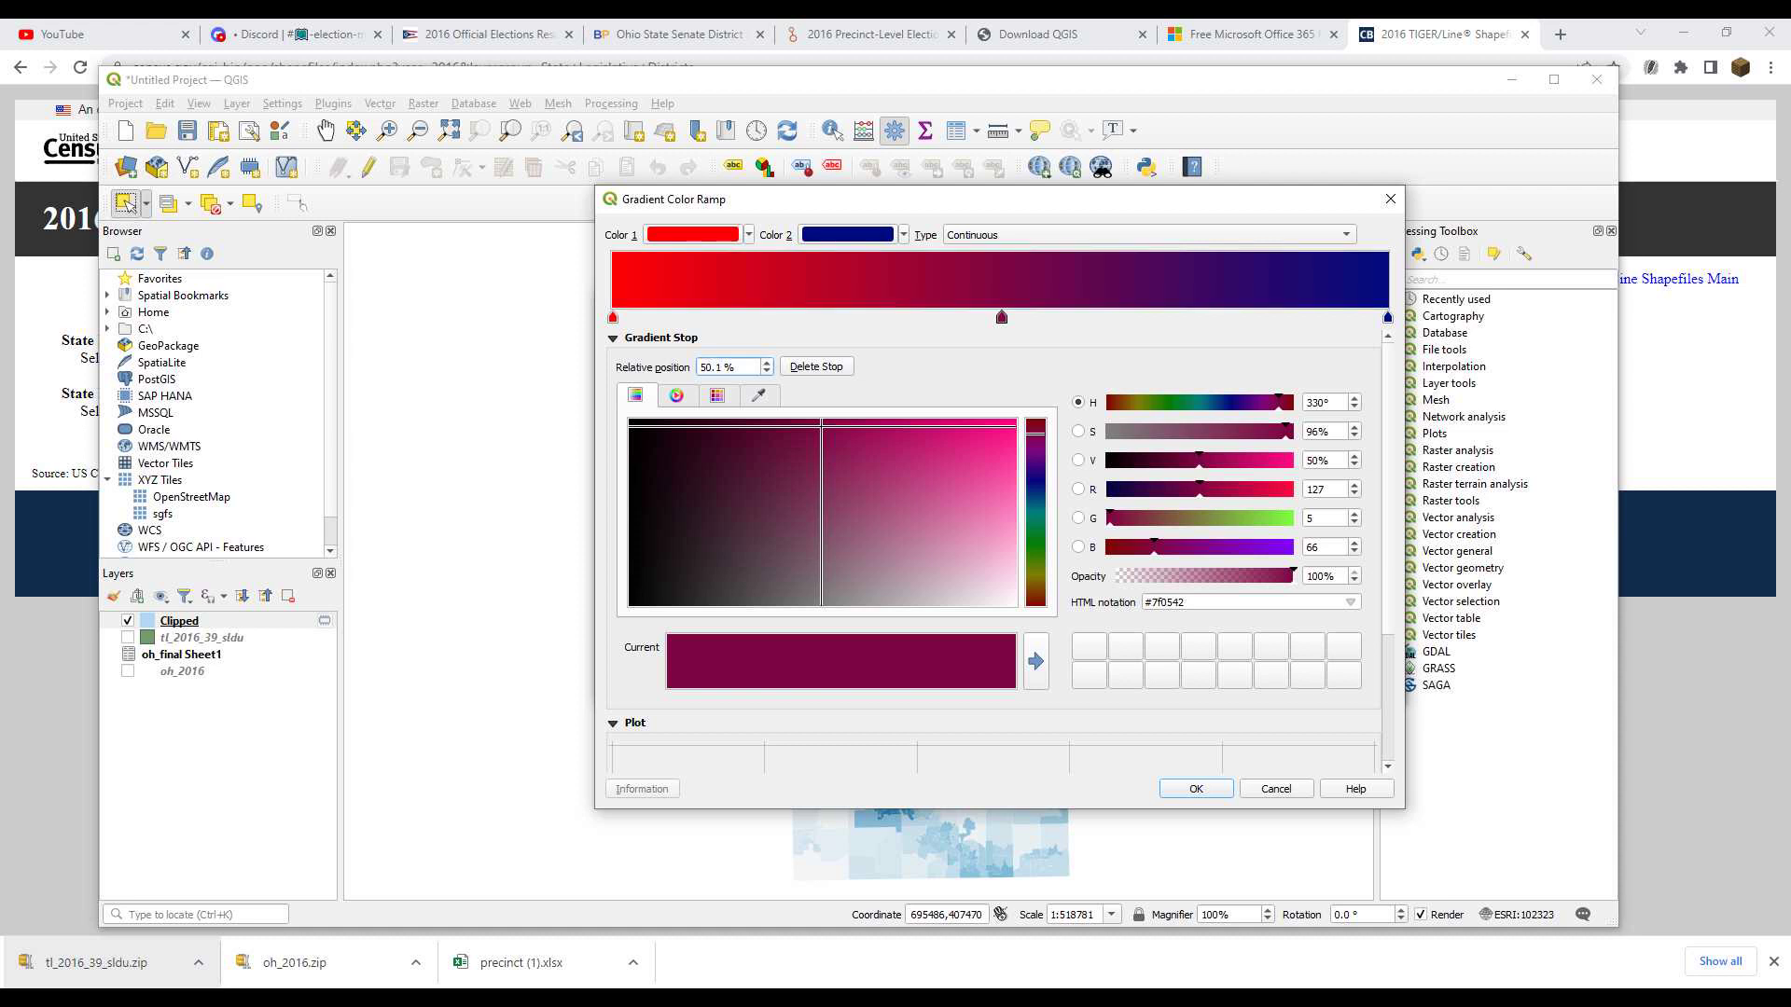
{"action": "key", "text": "BackSpace"}
{"action": "type", "text": "0"}
{"action": "left_click_drag", "start_coordinate": [792, 569], "coordinate": [746, 605]}
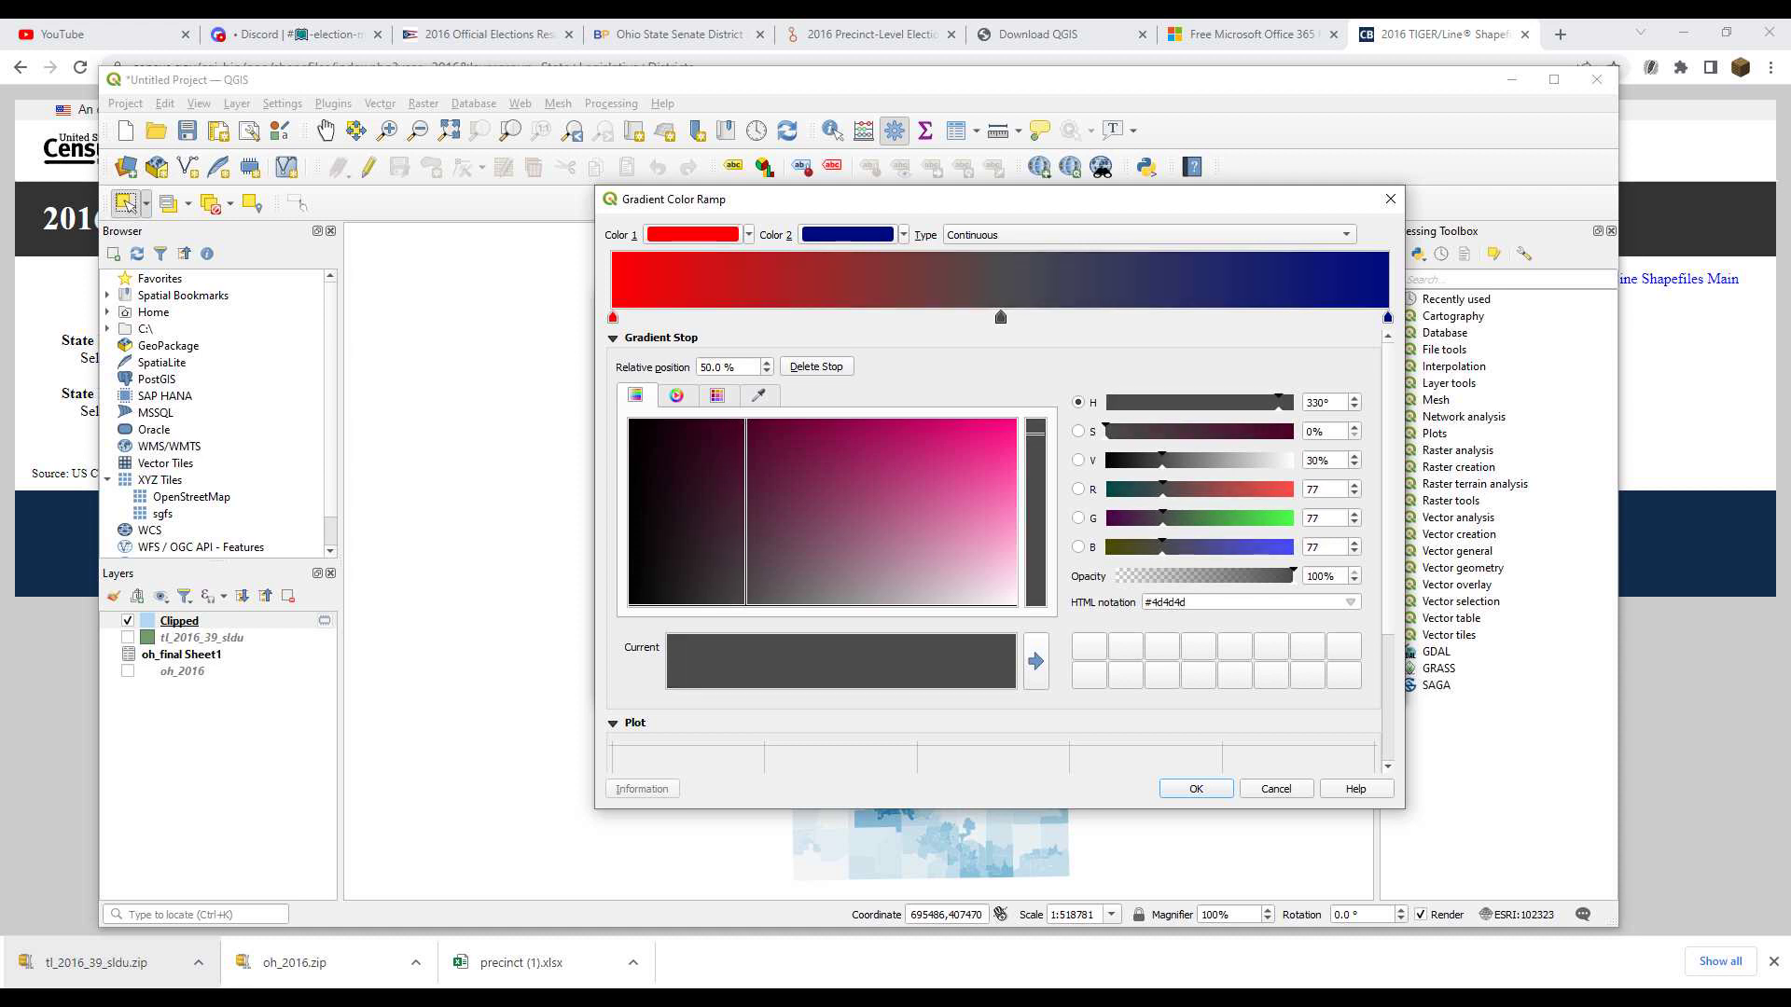
Accept the gradient, save the new color ramp under the name test, and close the Style Manager
{"action": "left_click", "coordinate": [1196, 789]}
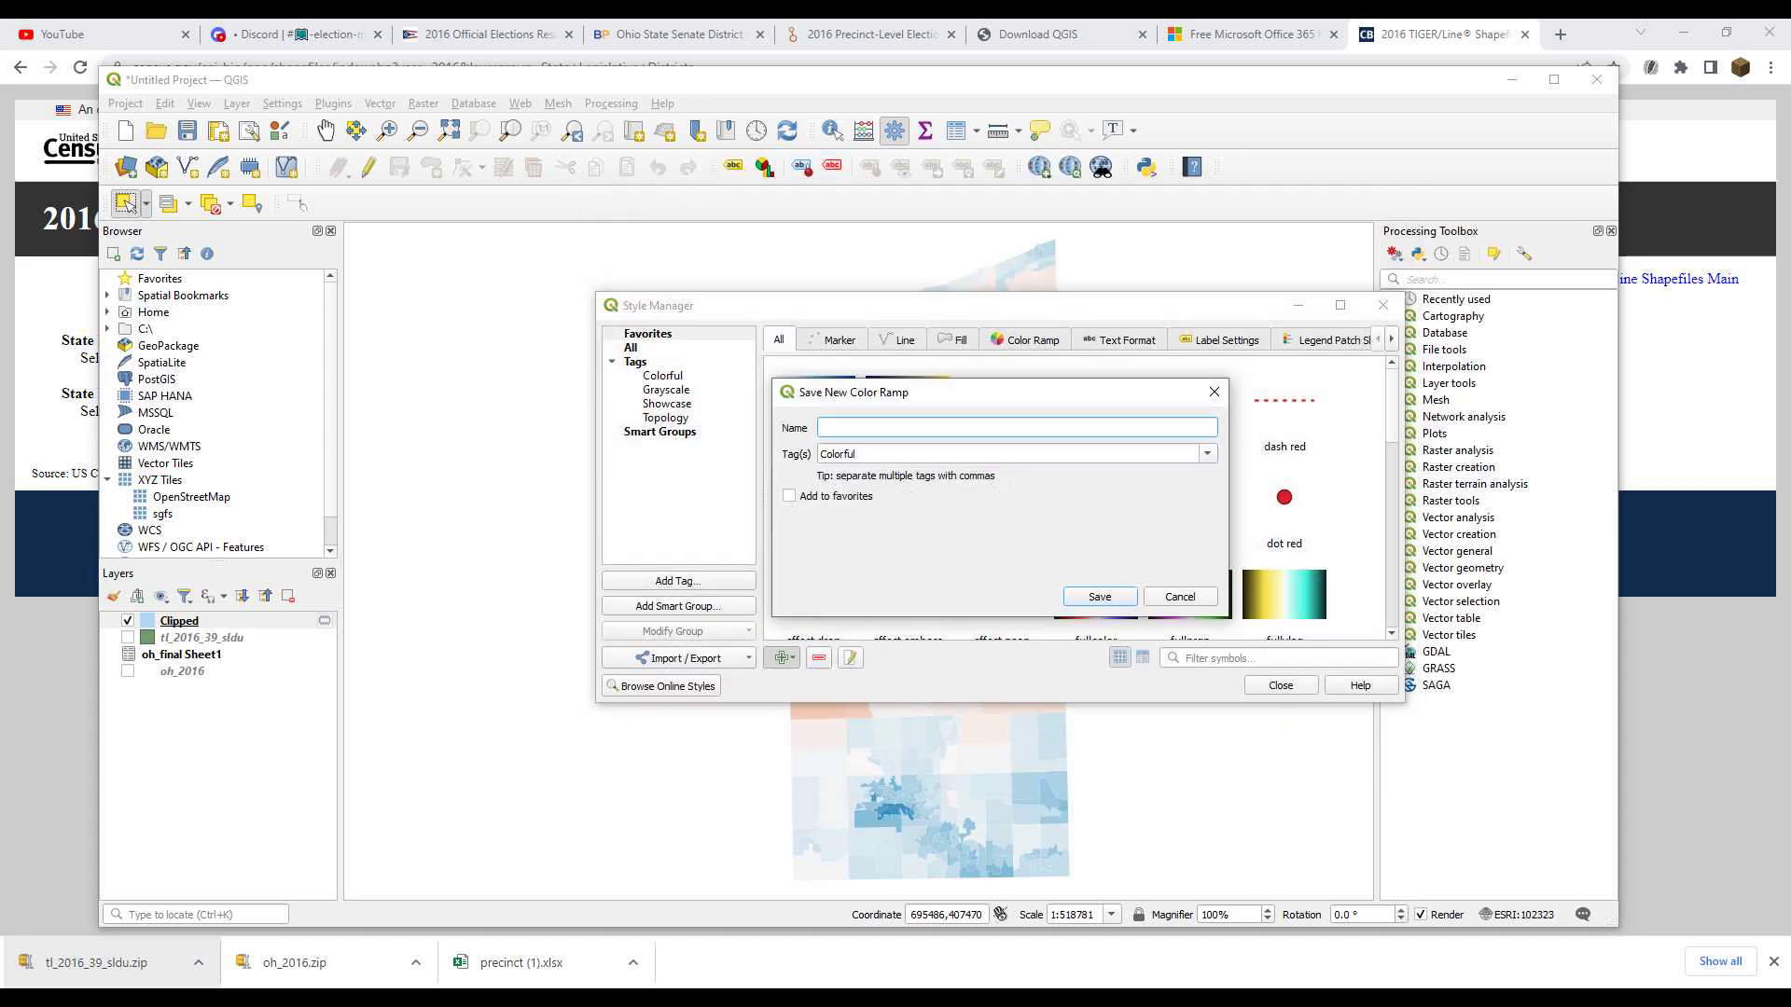
{"action": "type", "text": "test"}
{"action": "key", "text": "Return"}
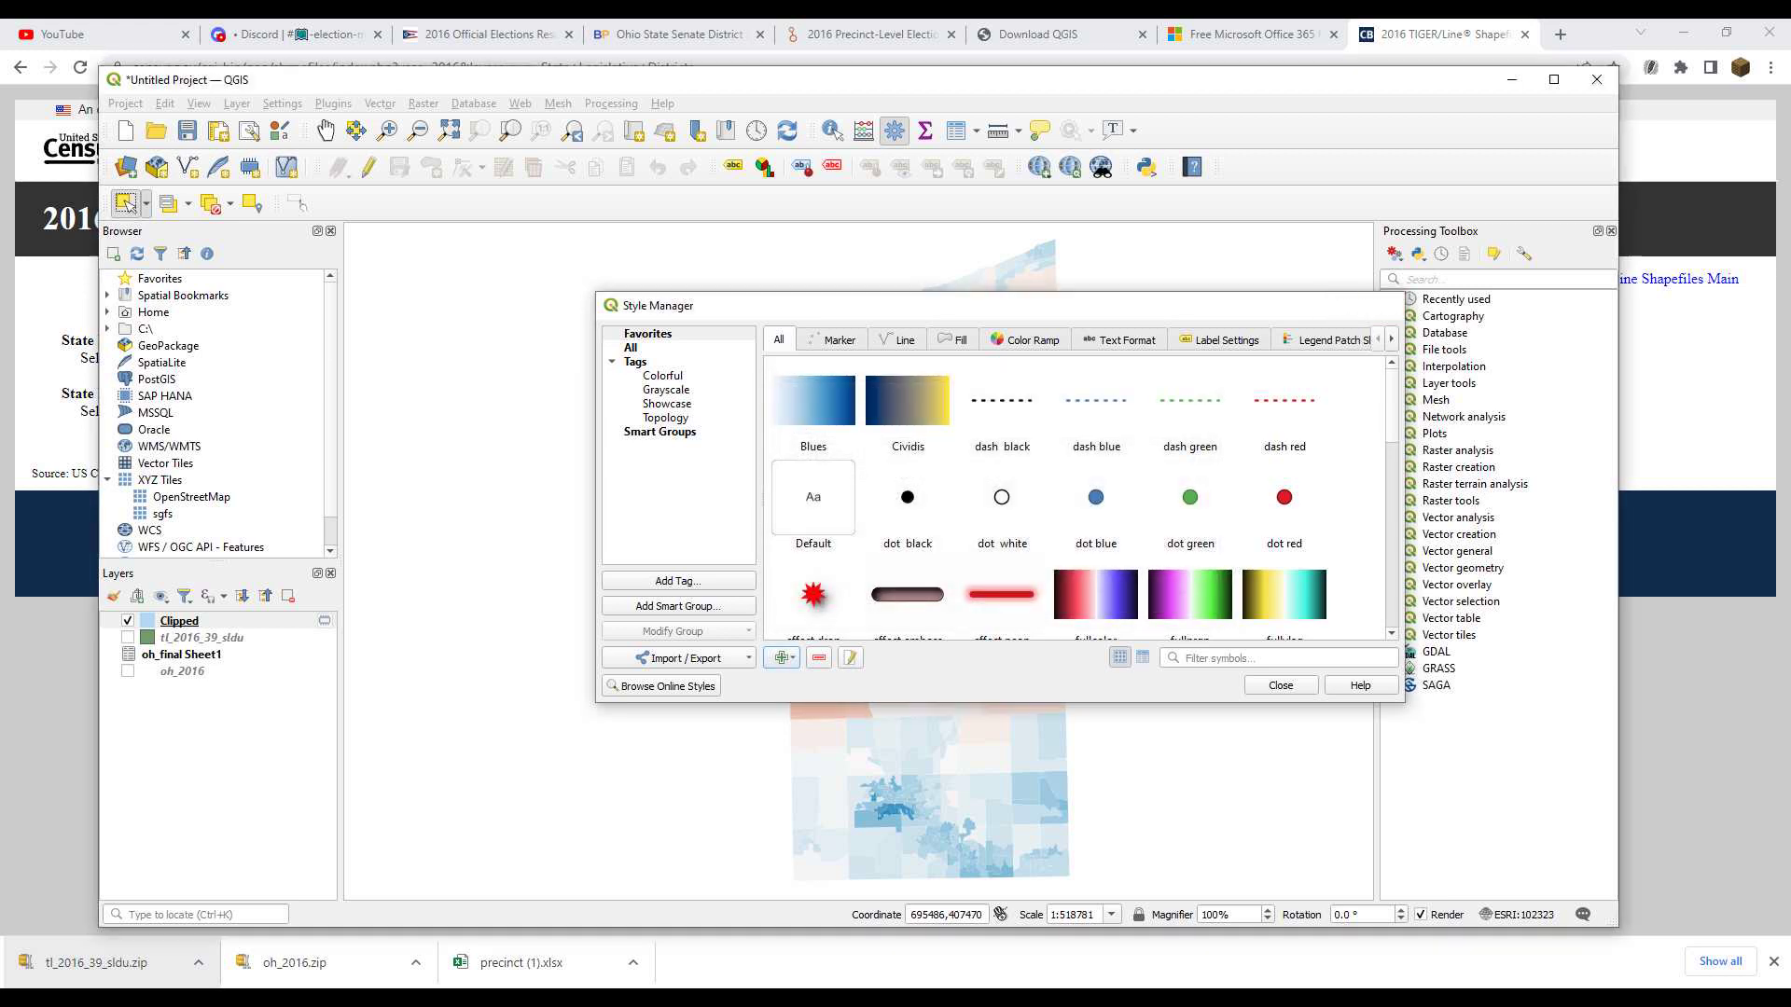
{"action": "key", "text": "Escape"}
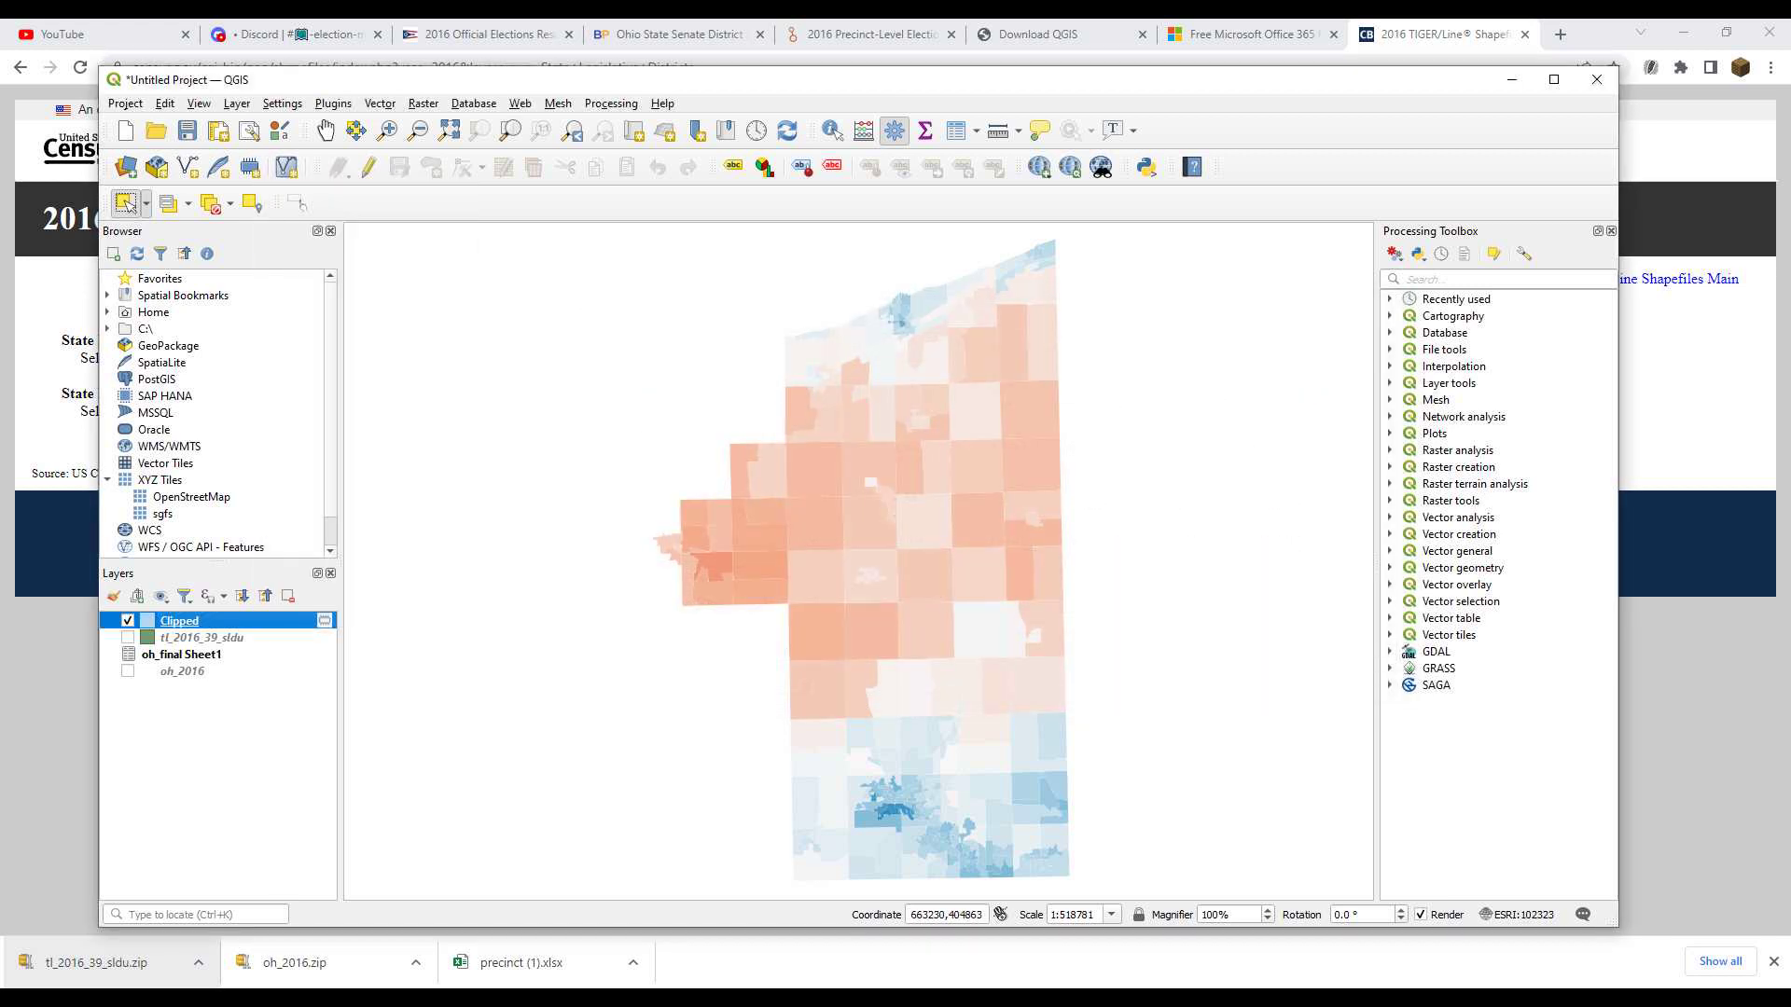
Replace the ramp name in the Clipped layer's fill color expression with 'fullcolor' and apply the symbology to the map
{"action": "double_click", "coordinate": [179, 621]}
{"action": "left_click", "coordinate": [327, 301]}
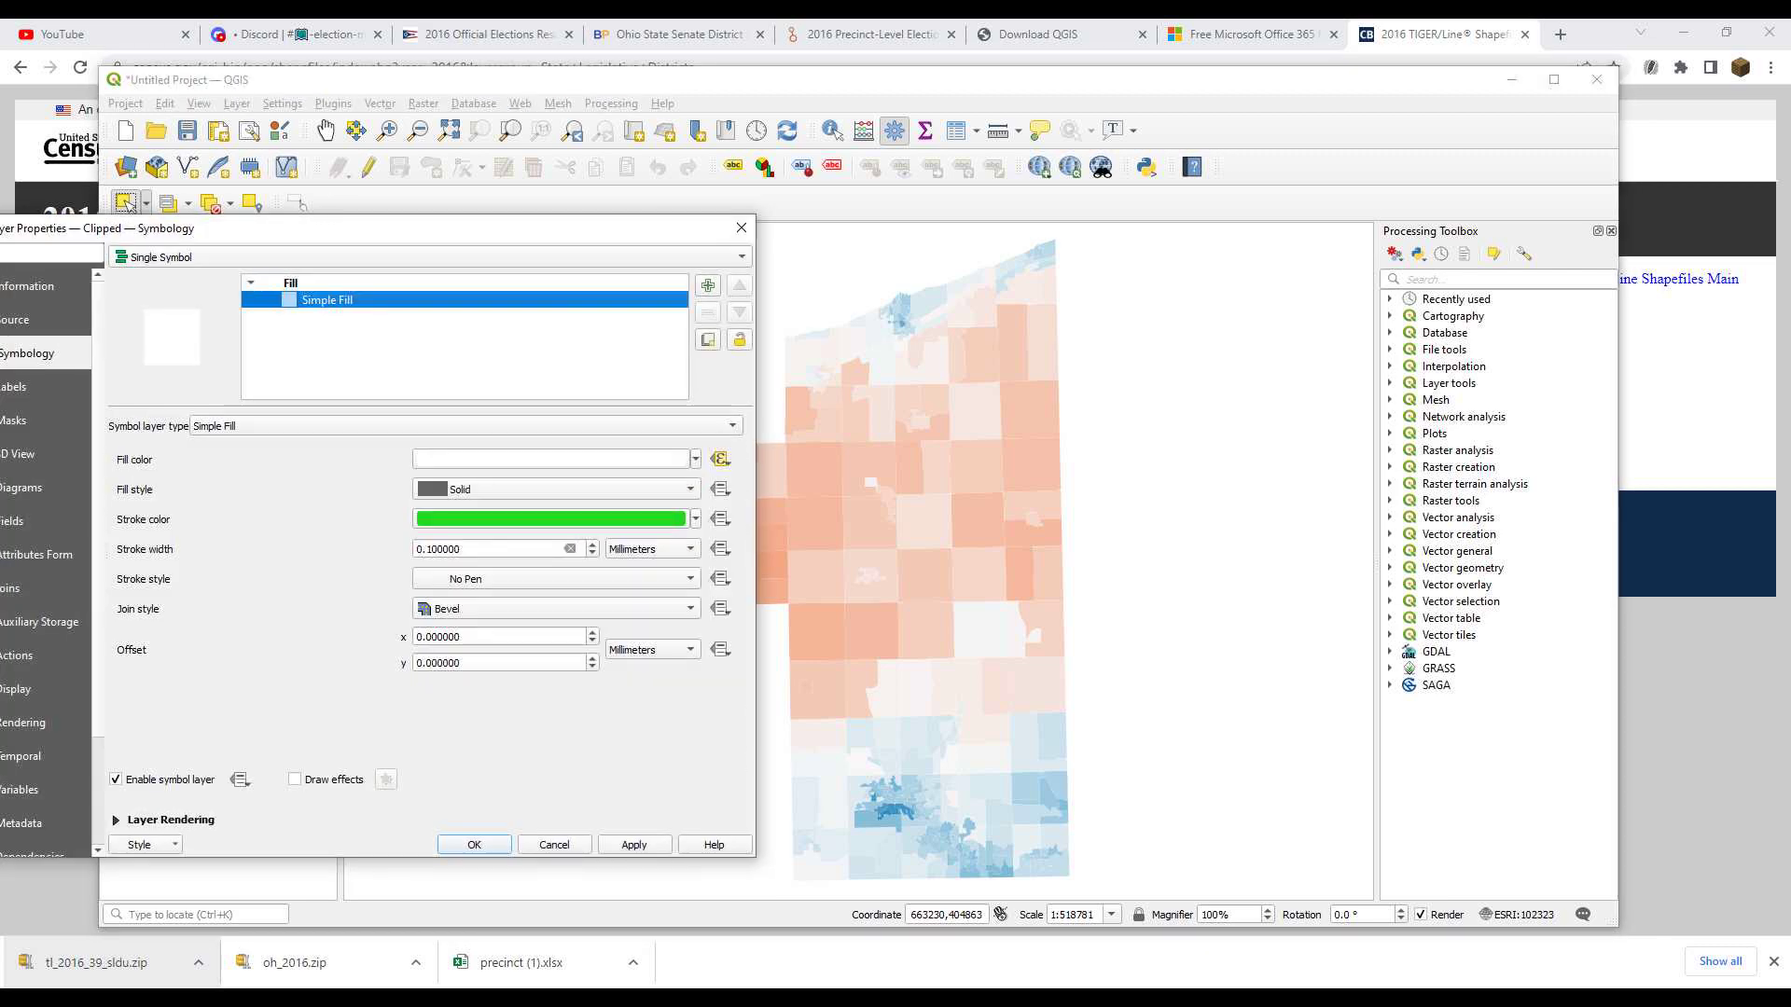
{"action": "left_click", "coordinate": [720, 459]}
{"action": "left_click", "coordinate": [748, 723]}
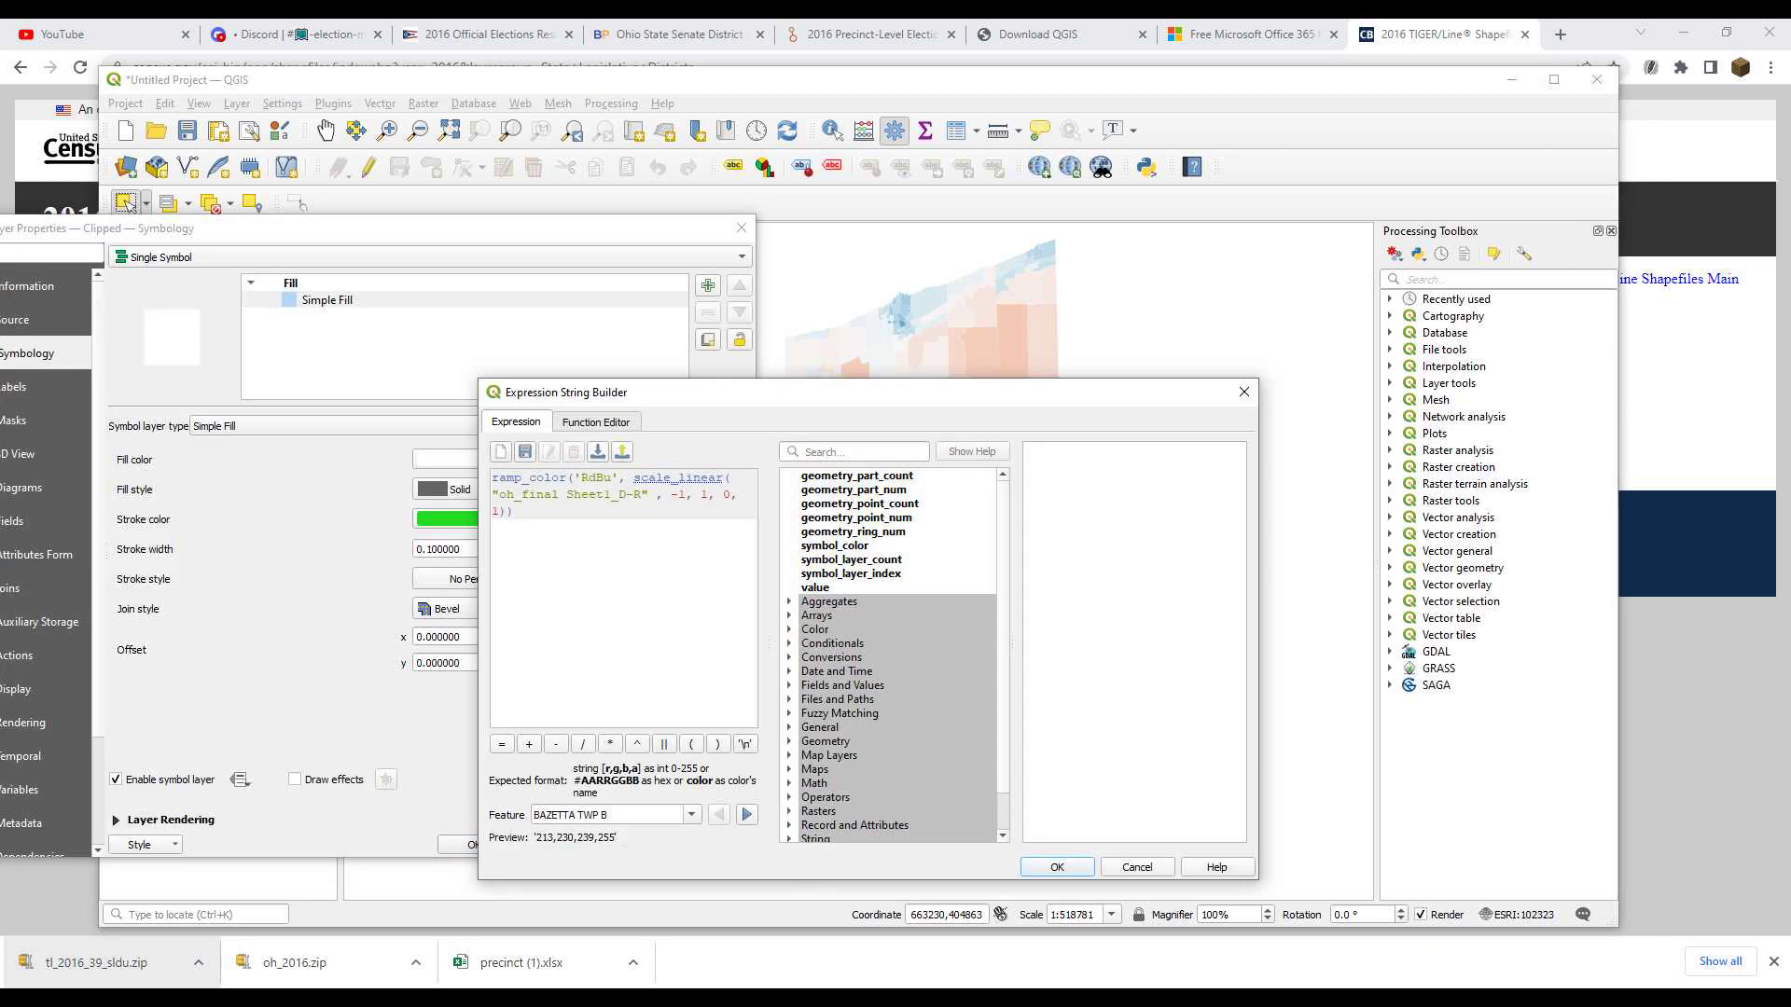
{"action": "left_click_drag", "start_coordinate": [574, 479], "coordinate": [610, 480]}
{"action": "type", "text": "'teal"}
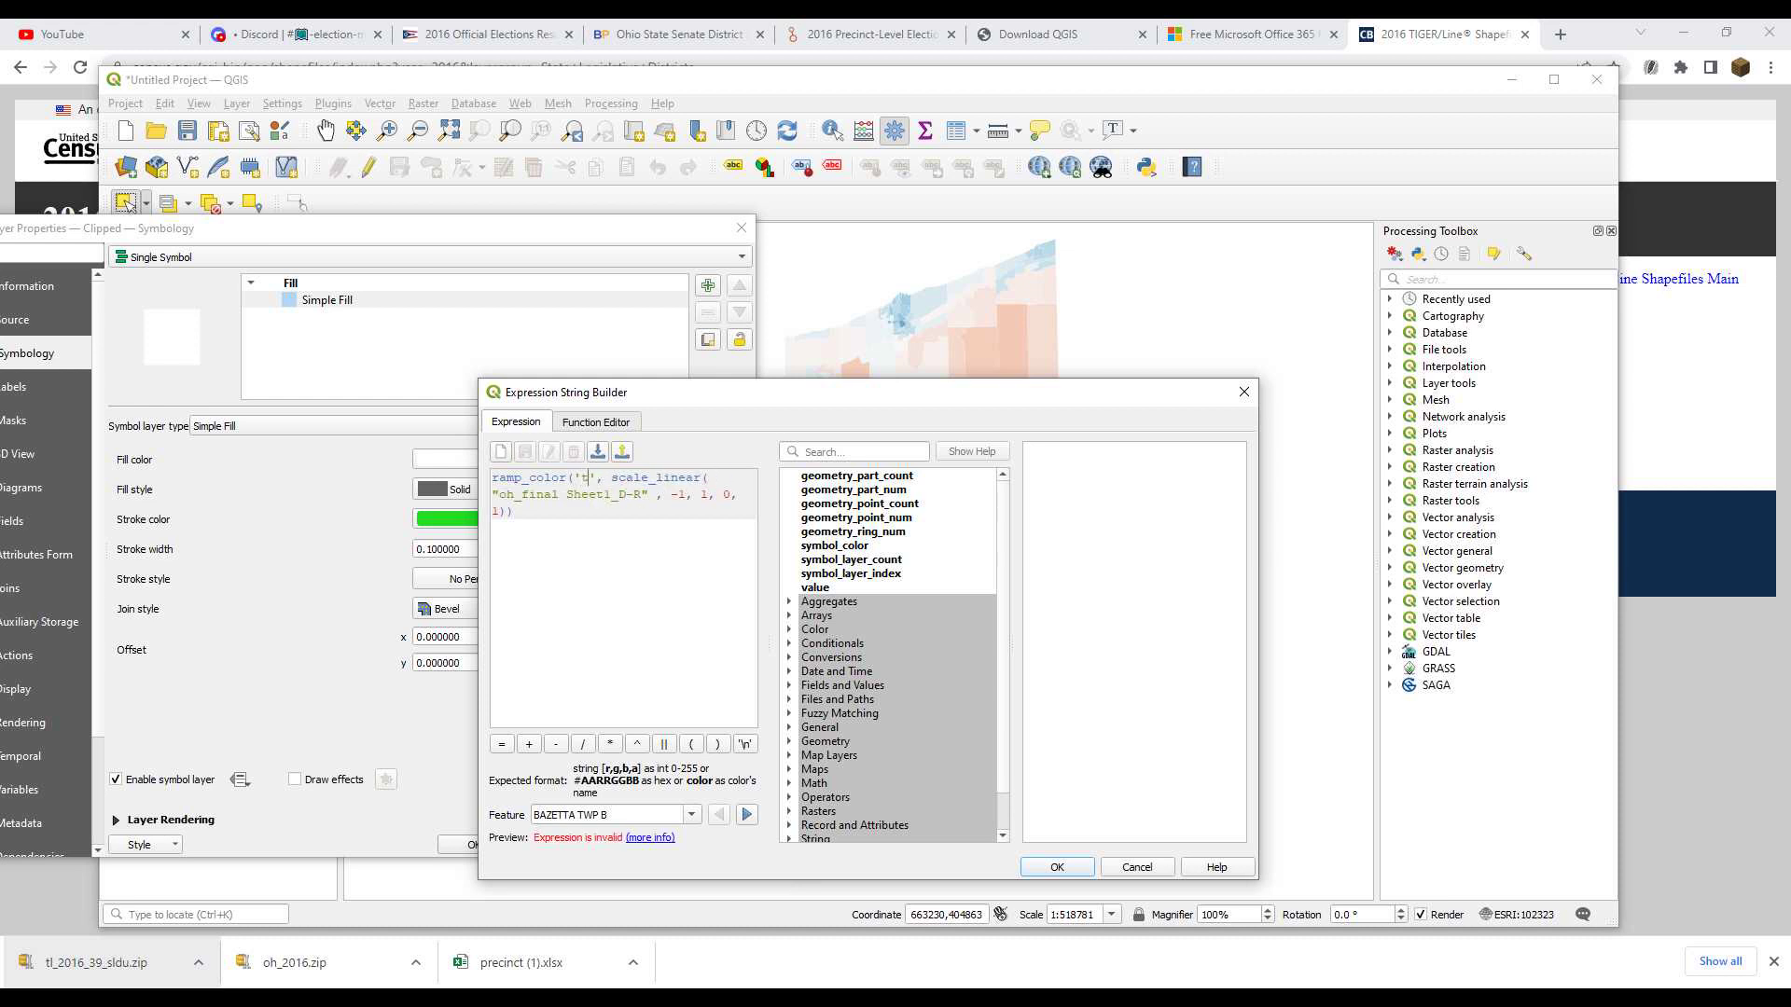
{"action": "key", "text": "BackSpace"}
{"action": "key", "text": "BackSpace"}
{"action": "key", "text": "BackSpace"}
{"action": "key", "text": "BackSpace"}
{"action": "type", "text": "fullcolor',"}
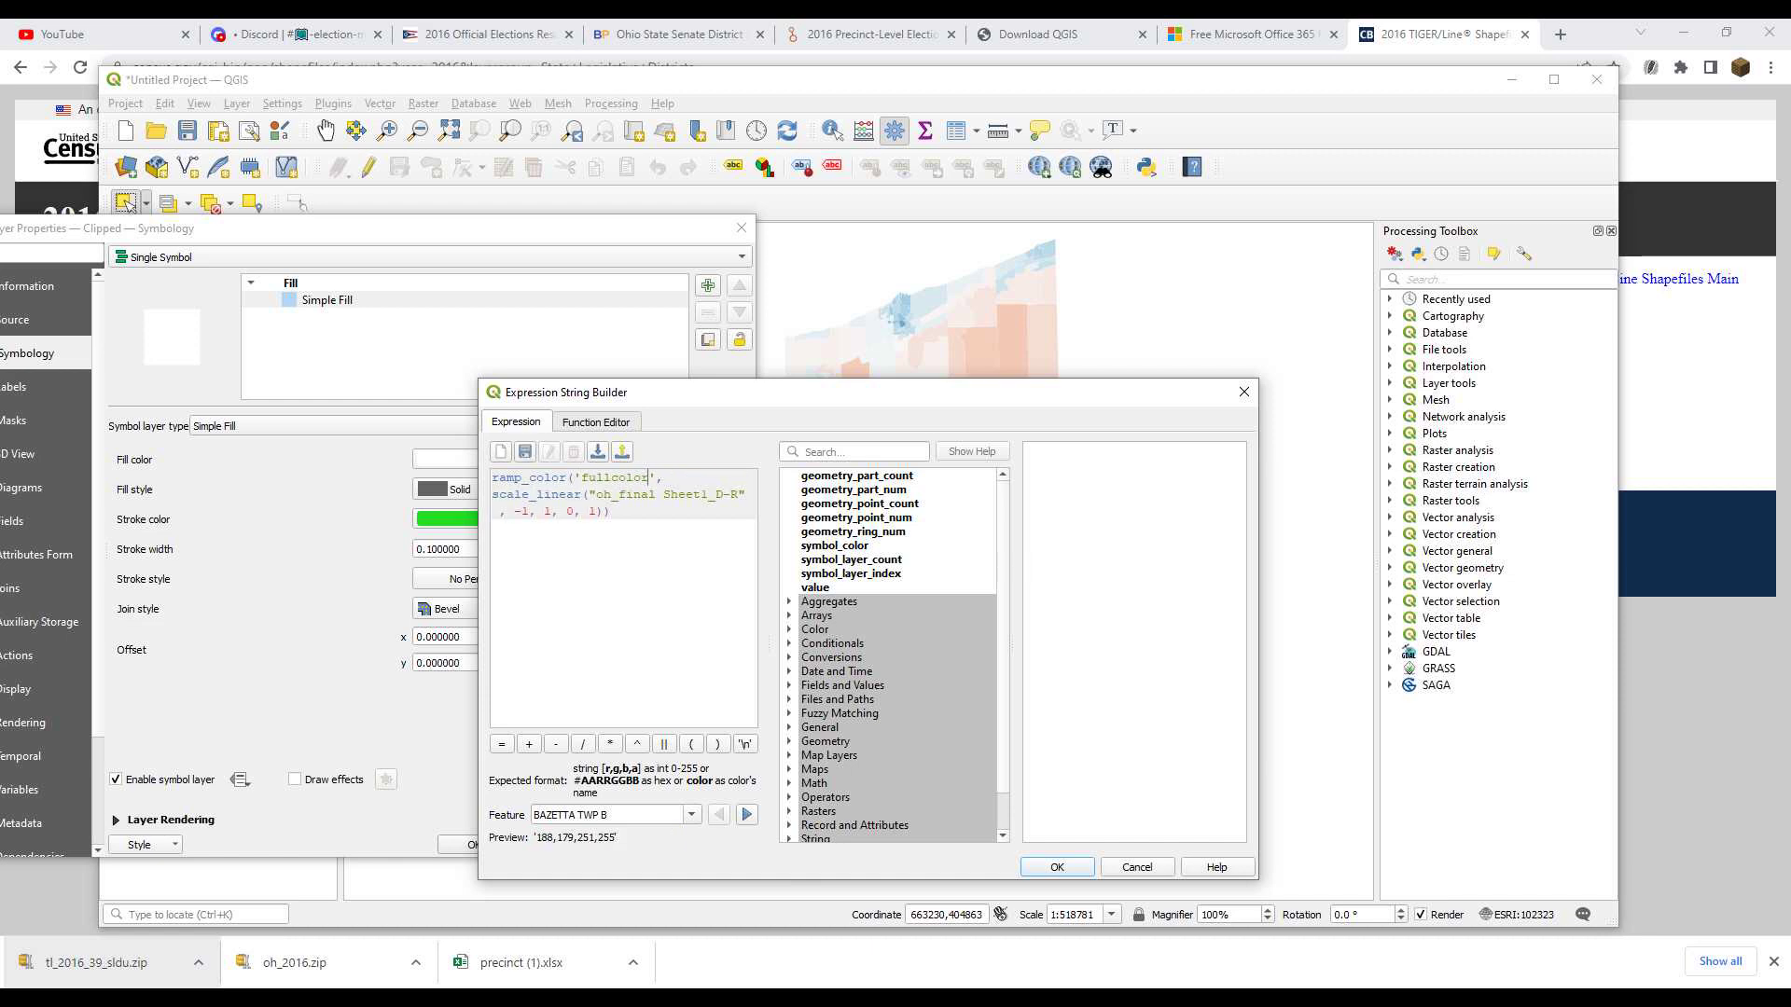
{"action": "left_click", "coordinate": [1056, 867]}
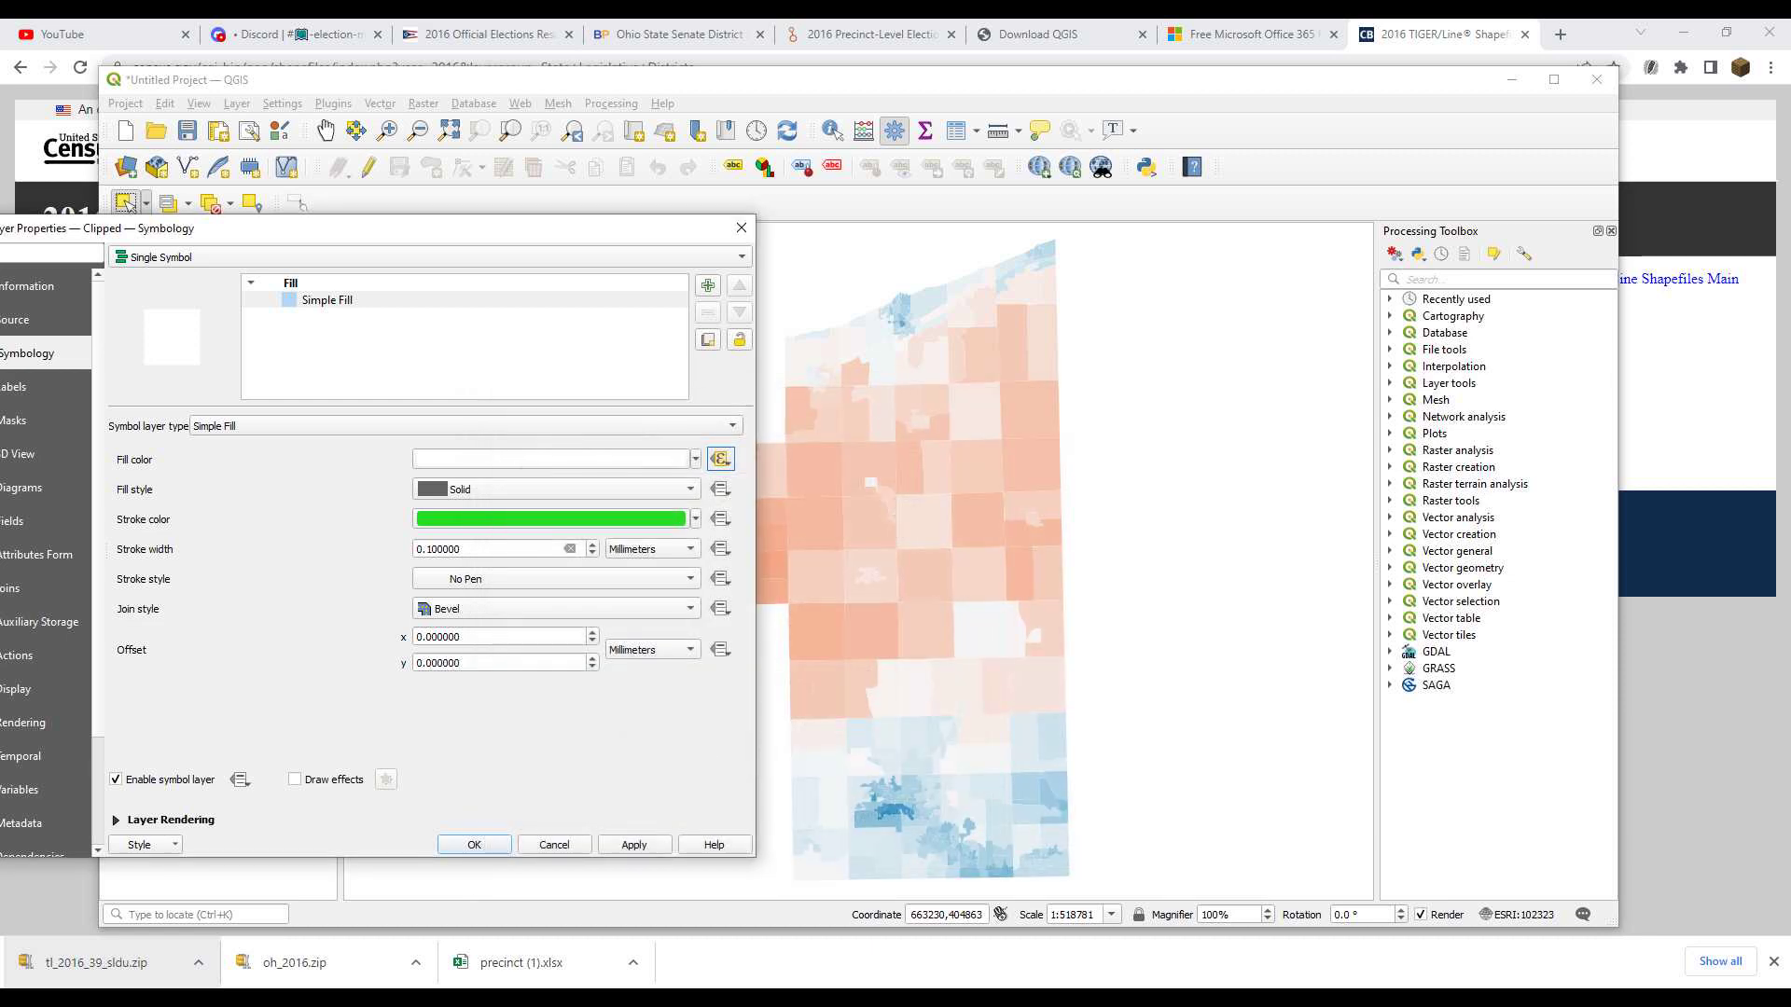
{"action": "left_click", "coordinate": [635, 845]}
{"action": "left_click", "coordinate": [474, 845]}
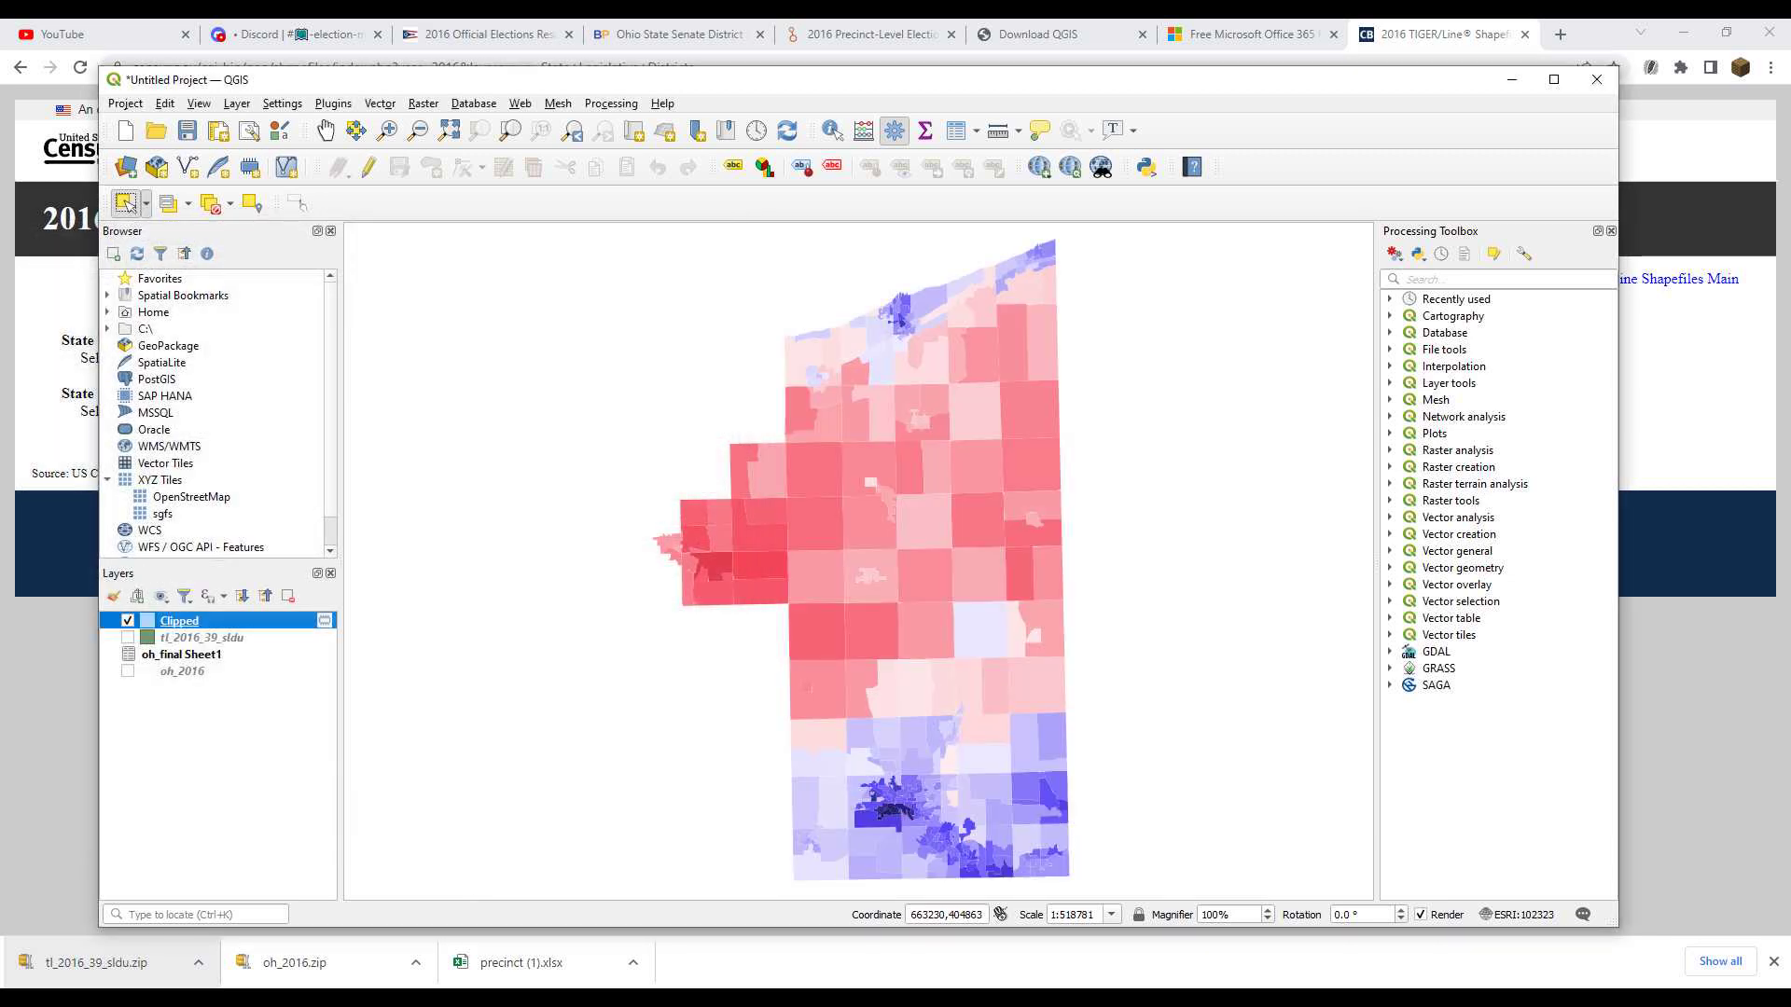